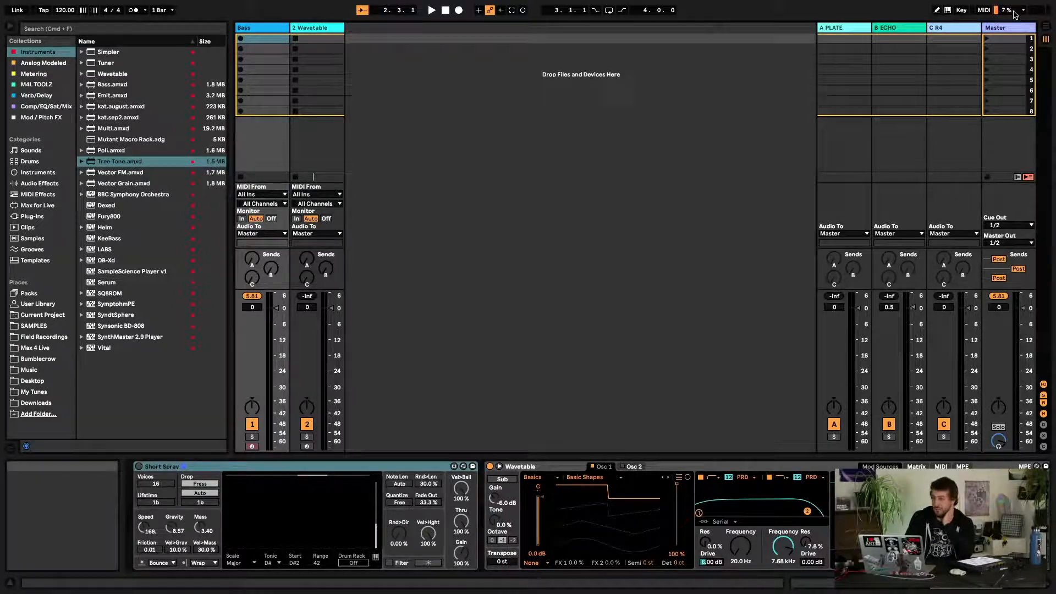
click(1015, 11)
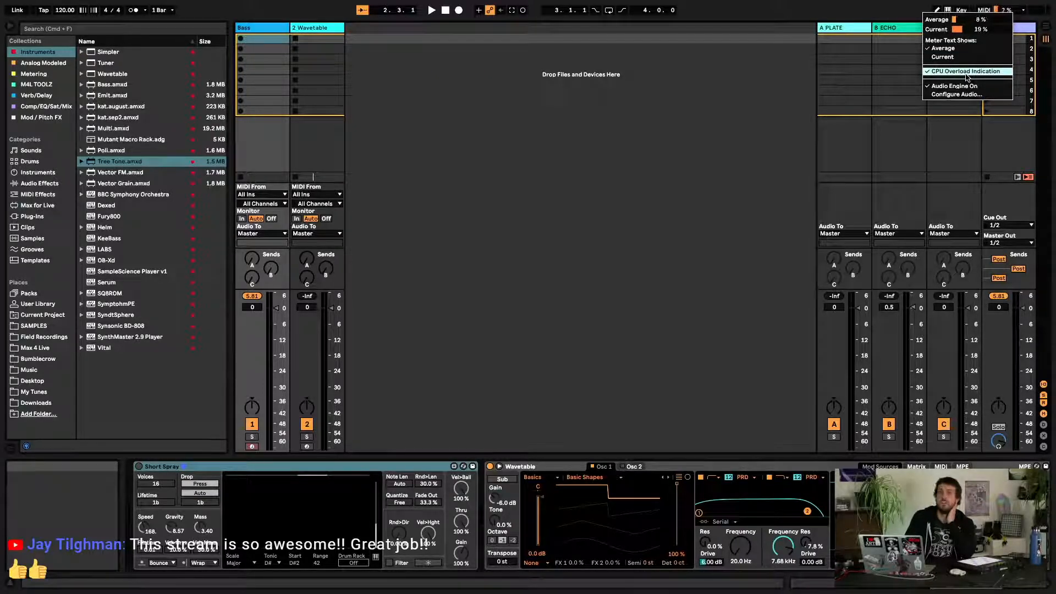
click(688, 154)
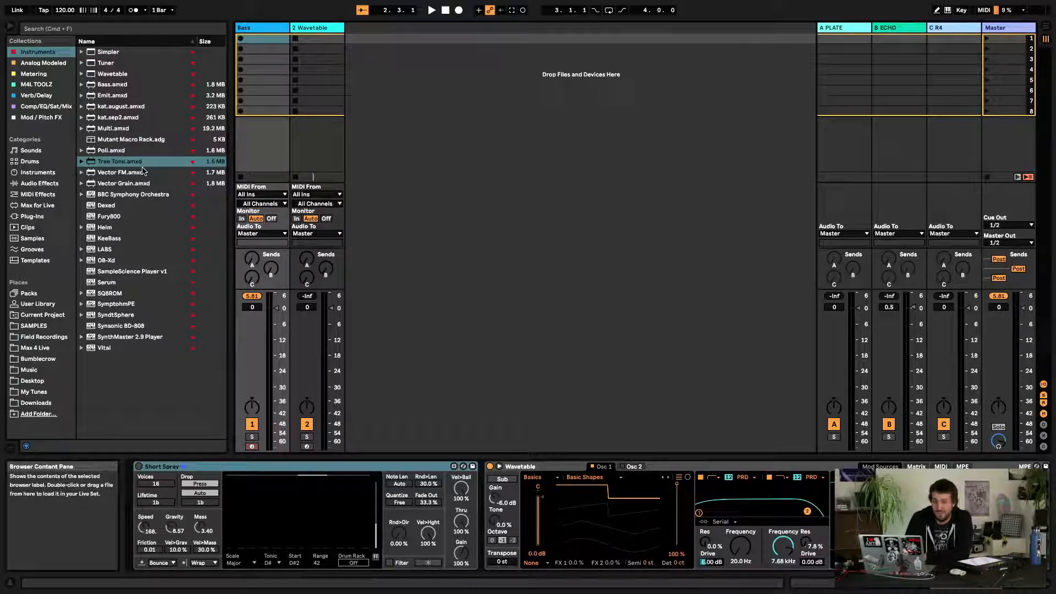
Open Packs in the browser and scroll through the list of installed packs
click(29, 293)
scroll(112, 250, up, 6)
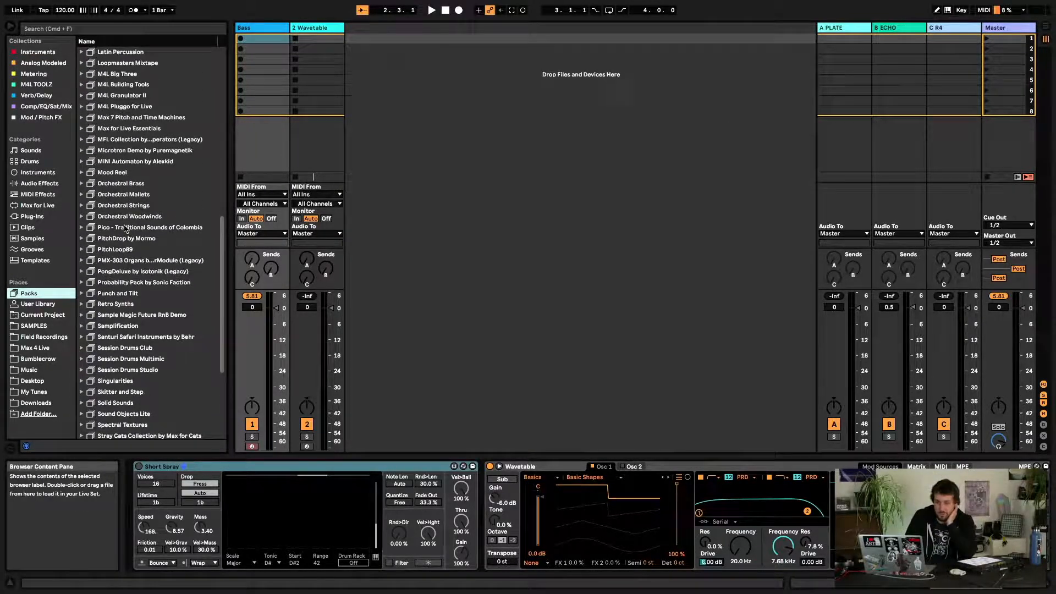
scroll(126, 228, up, 6)
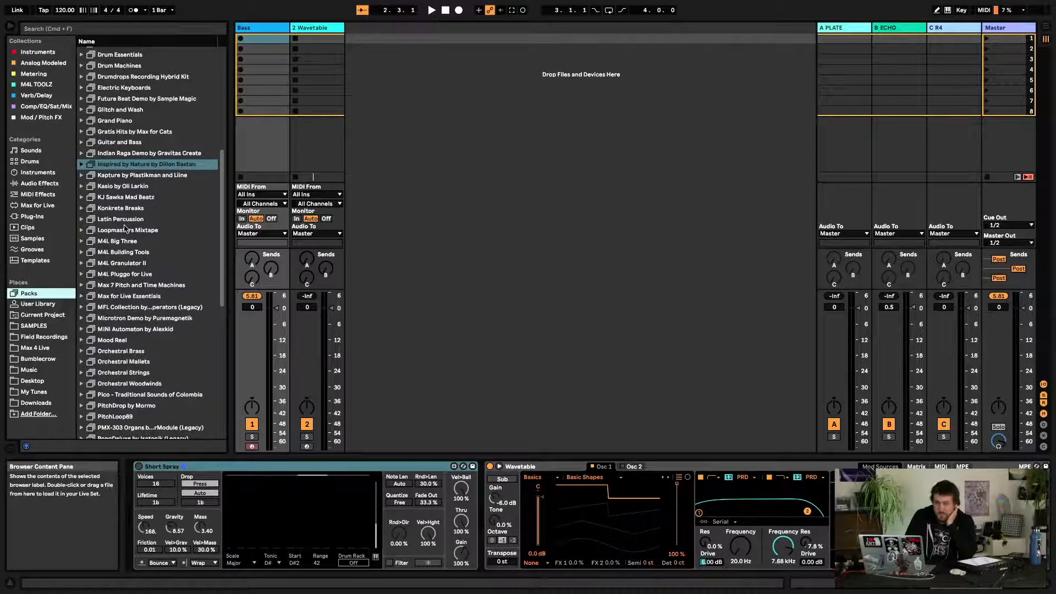
scroll(126, 229, up, 4)
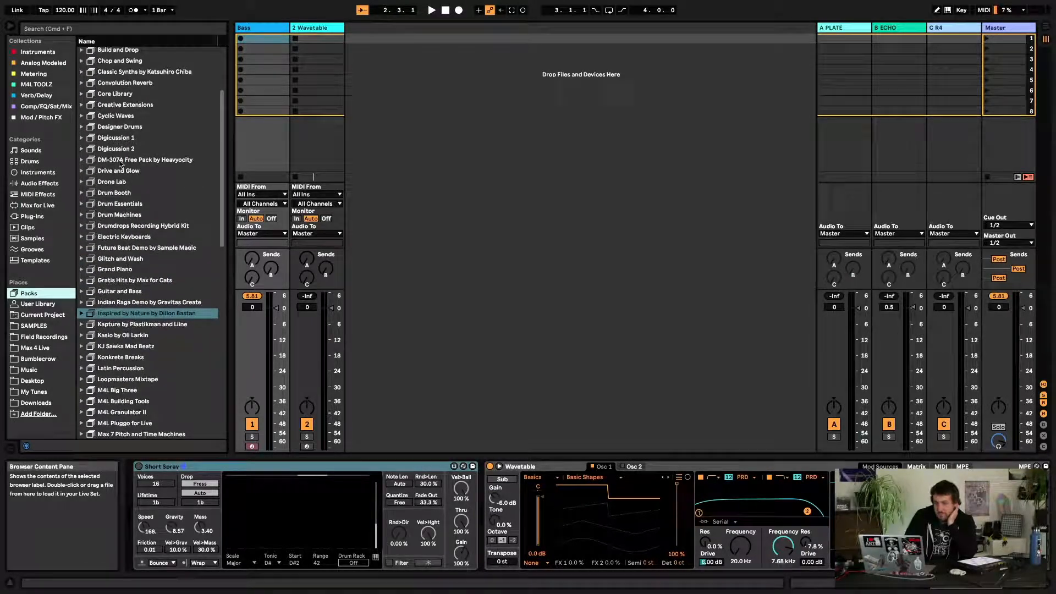
scroll(116, 114, up, 3)
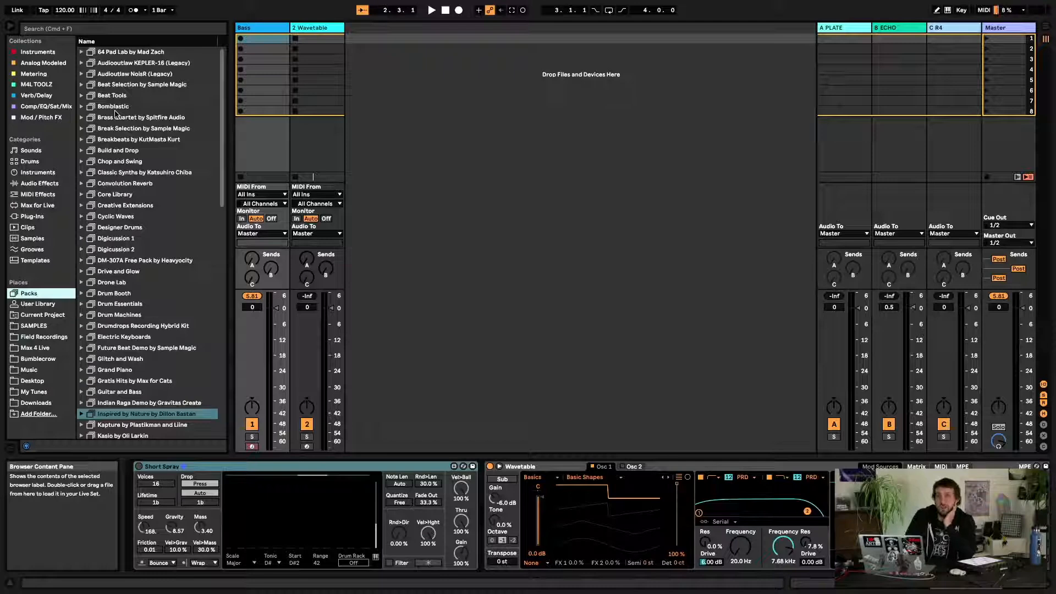
scroll(115, 114, down, 10)
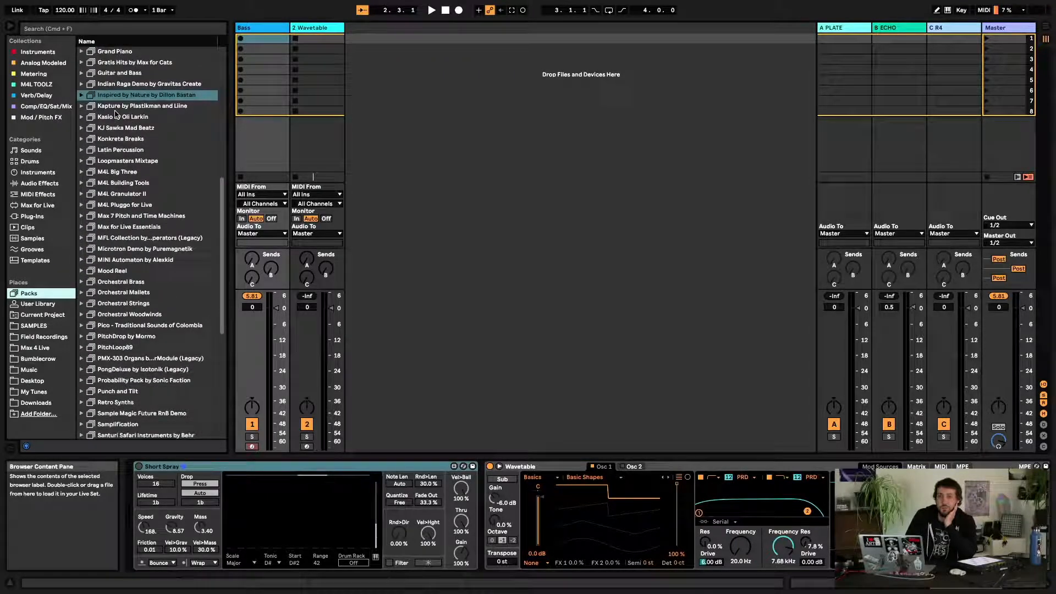
scroll(115, 114, down, 3)
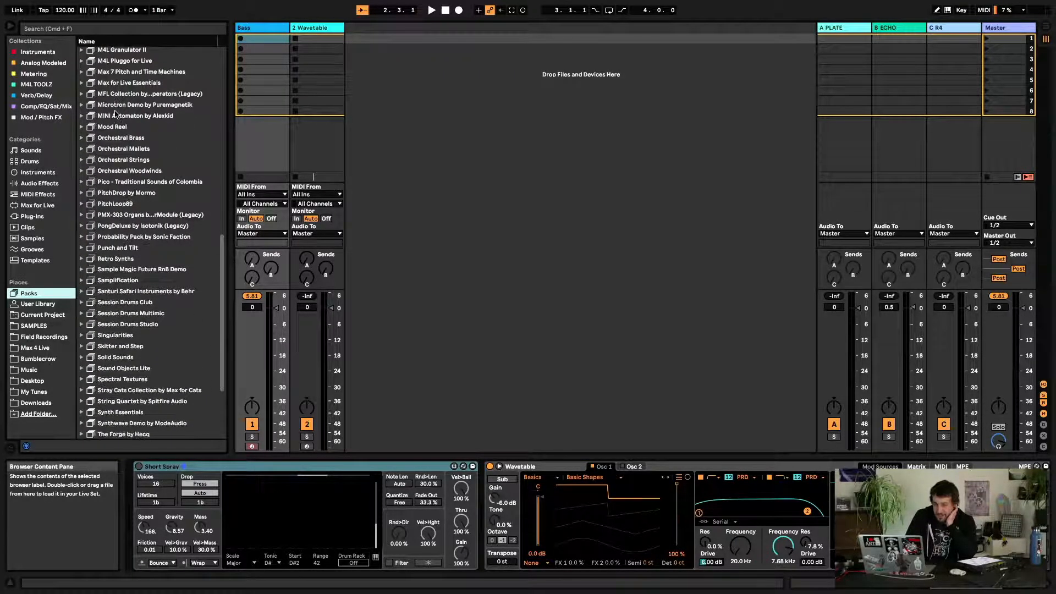
scroll(115, 114, down, 4)
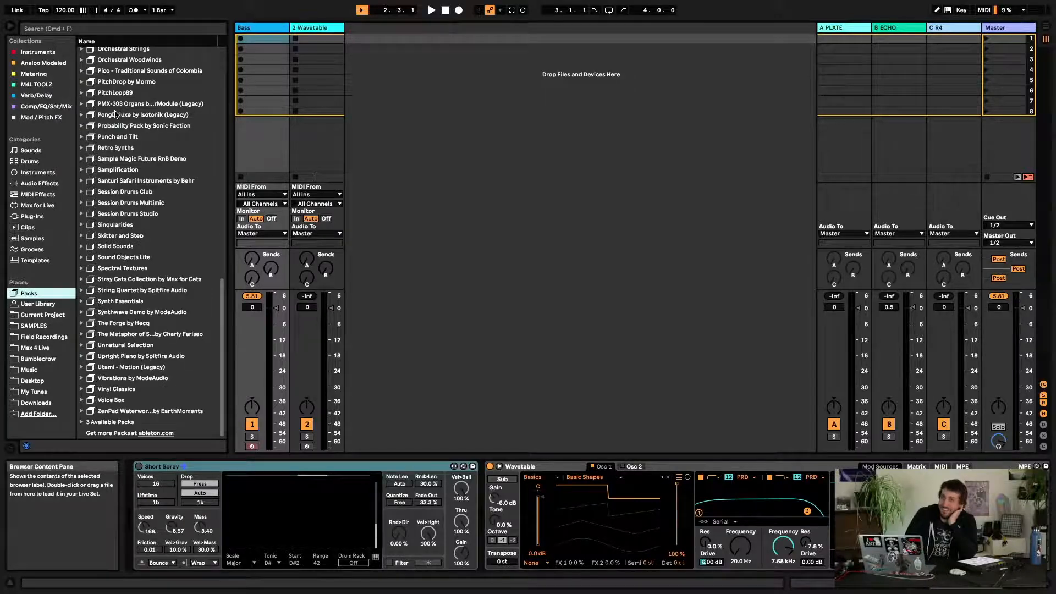
scroll(116, 114, up, 10)
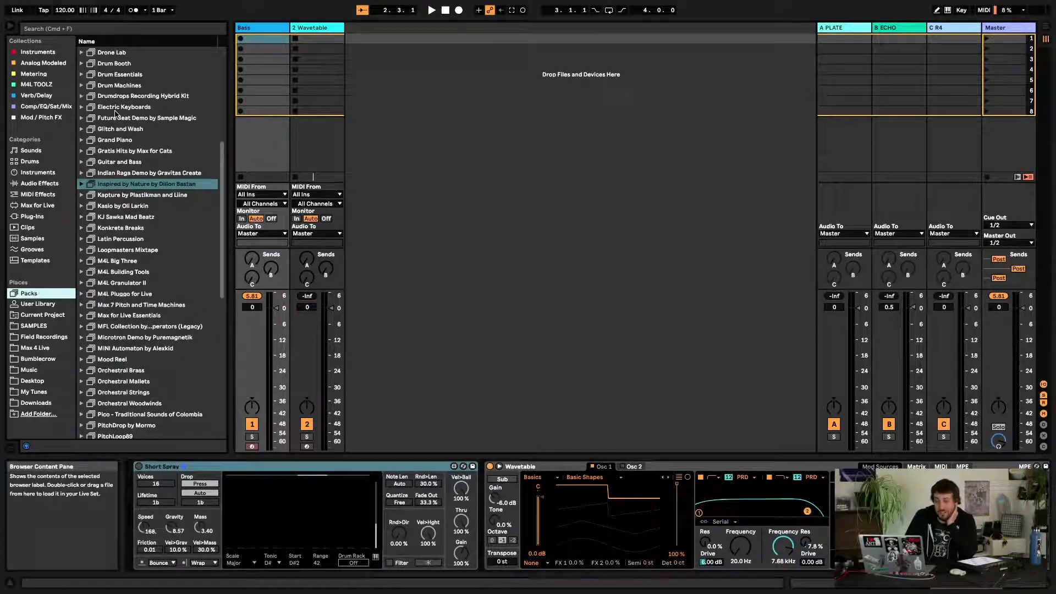
scroll(116, 114, up, 7)
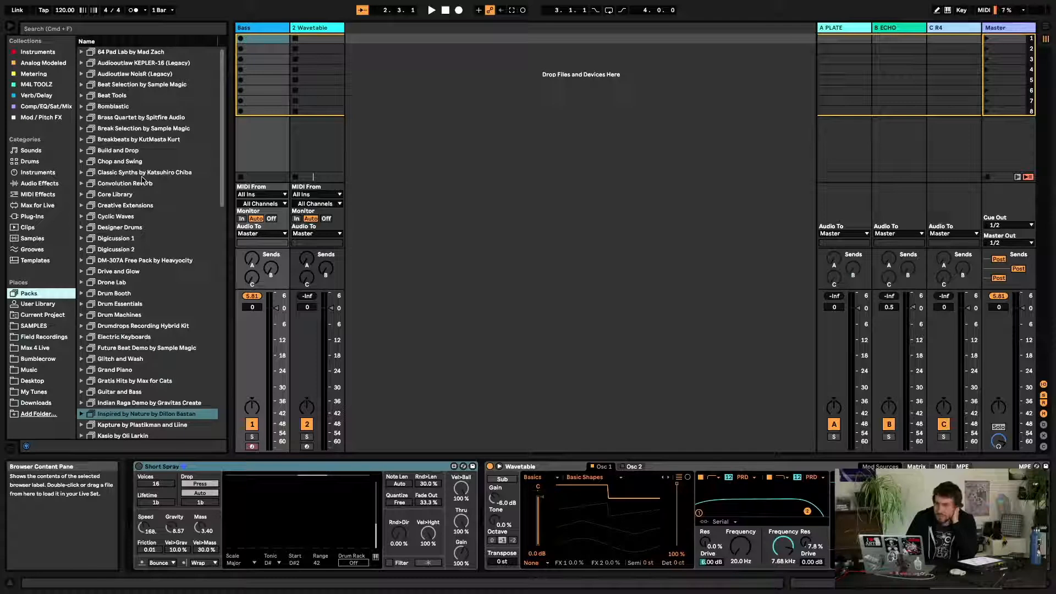
scroll(142, 179, down, 3)
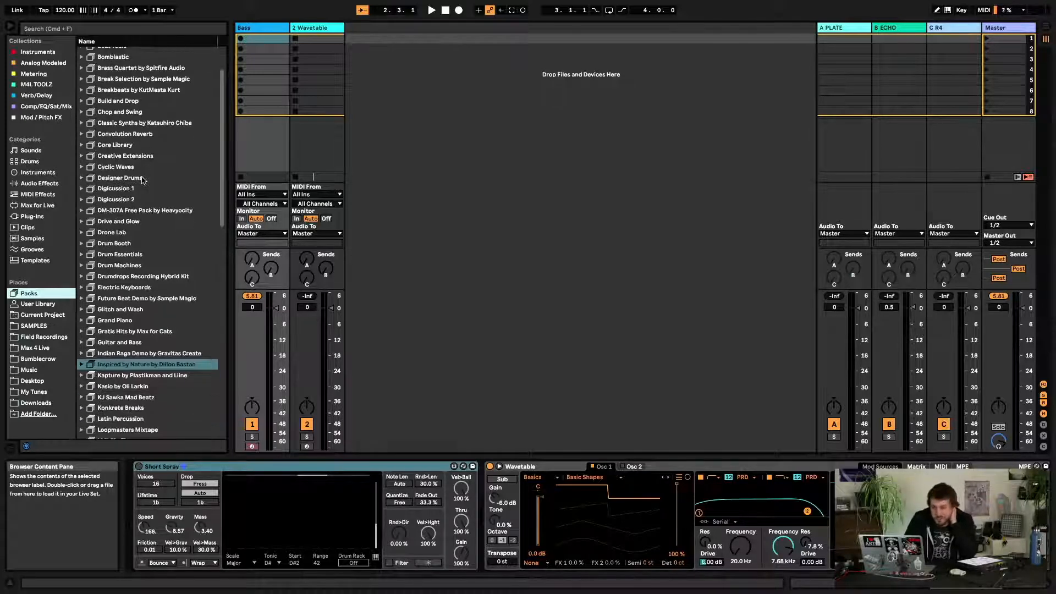
Expand the Drone Lab pack and browse up and down the pack list
click(83, 233)
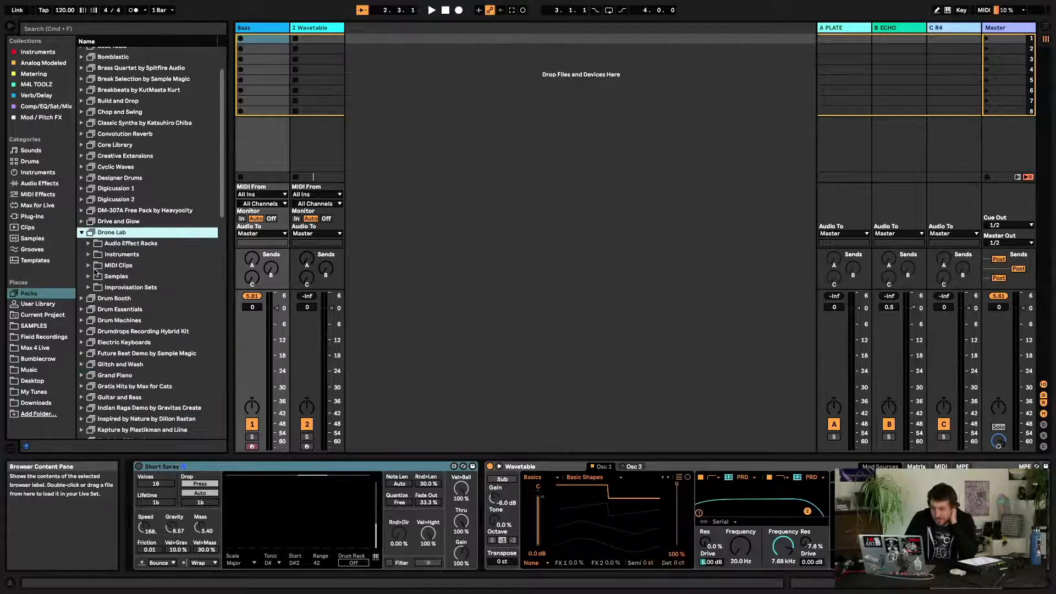
scroll(91, 259, down, 4)
scroll(95, 272, down, 1)
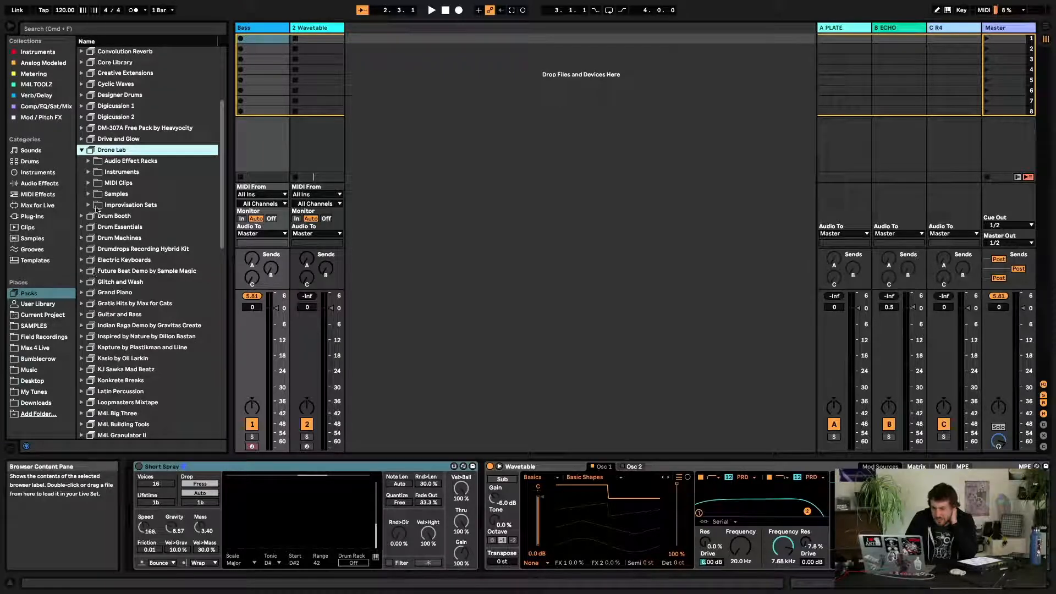
scroll(97, 211, down, 4)
scroll(96, 210, down, 5)
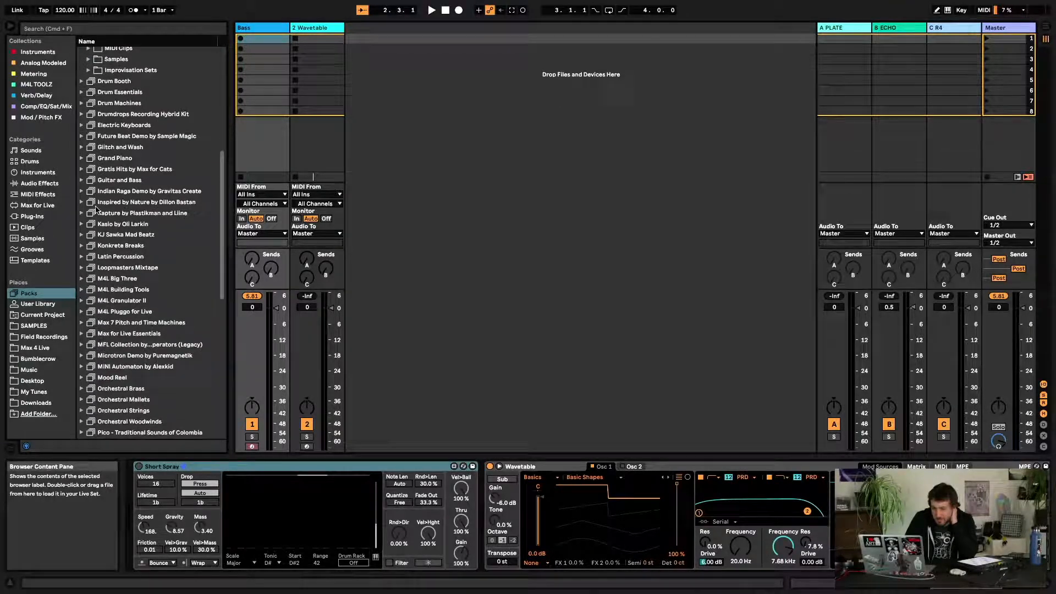
scroll(96, 209, down, 4)
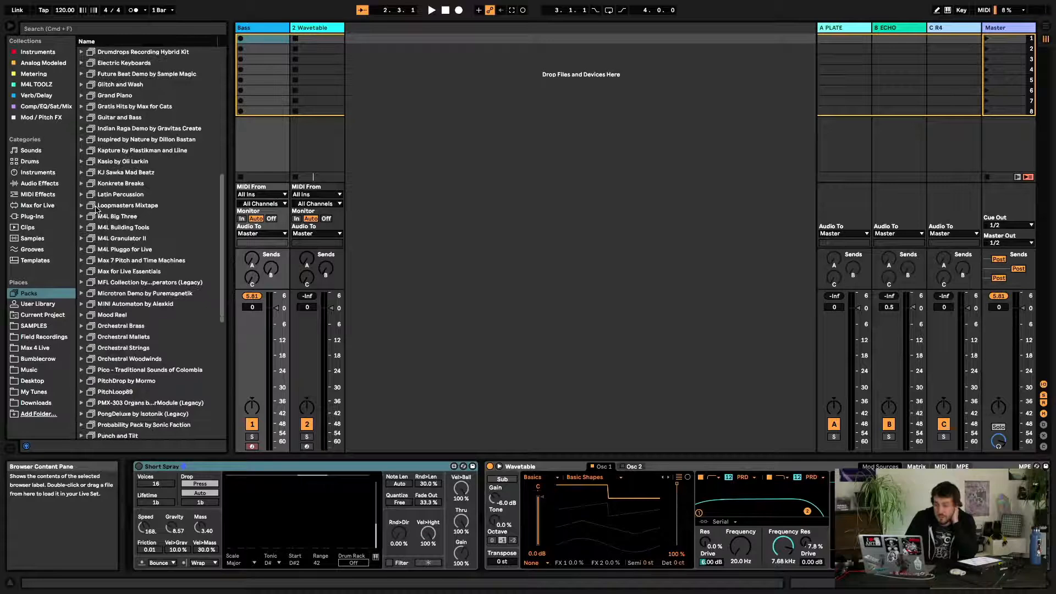
scroll(97, 210, down, 6)
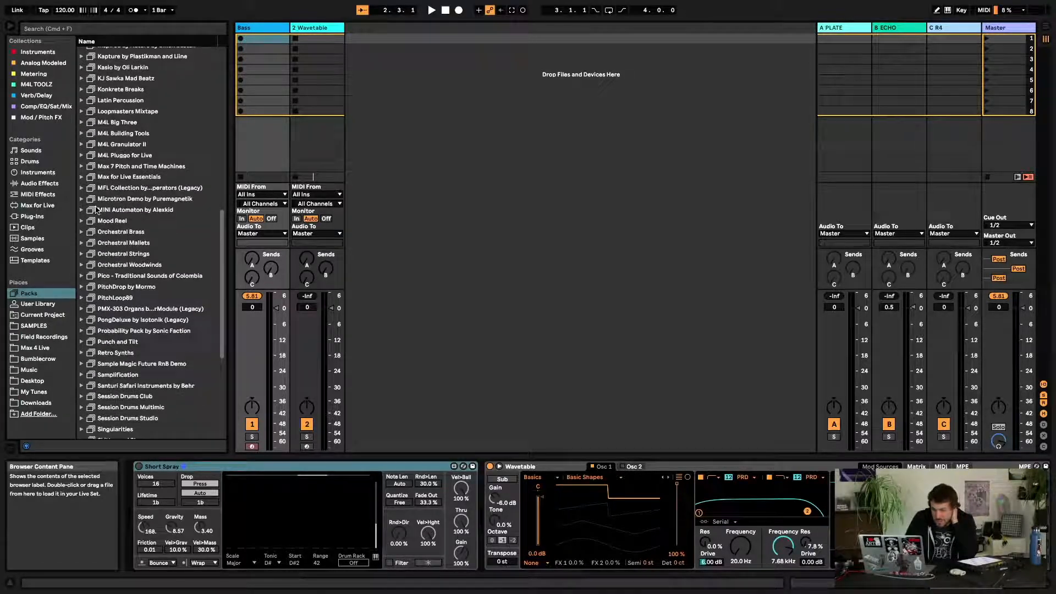
scroll(108, 365, down, 4)
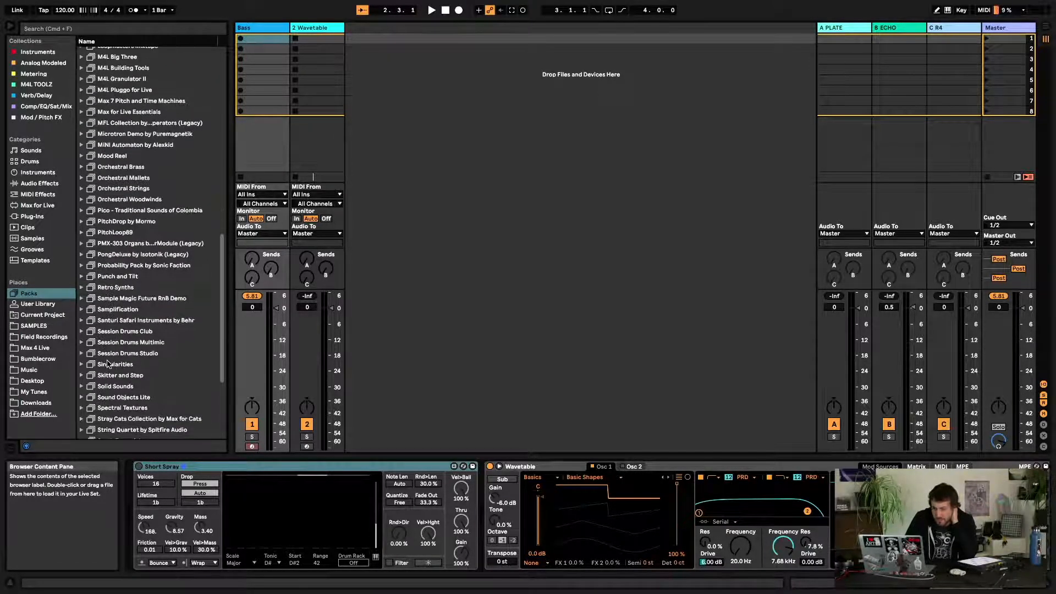
scroll(108, 365, down, 3)
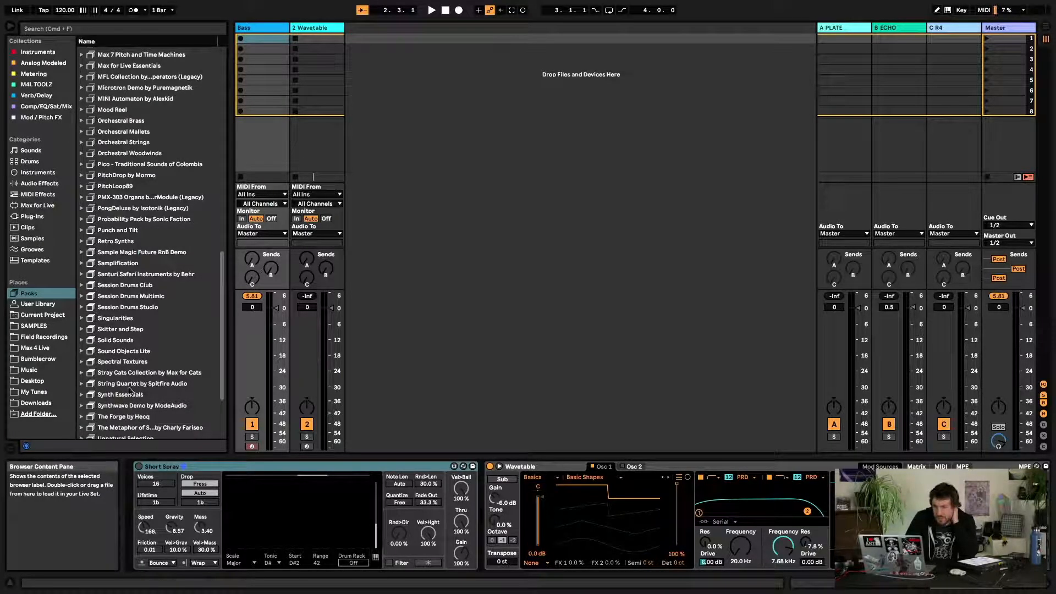
scroll(131, 391, up, 20)
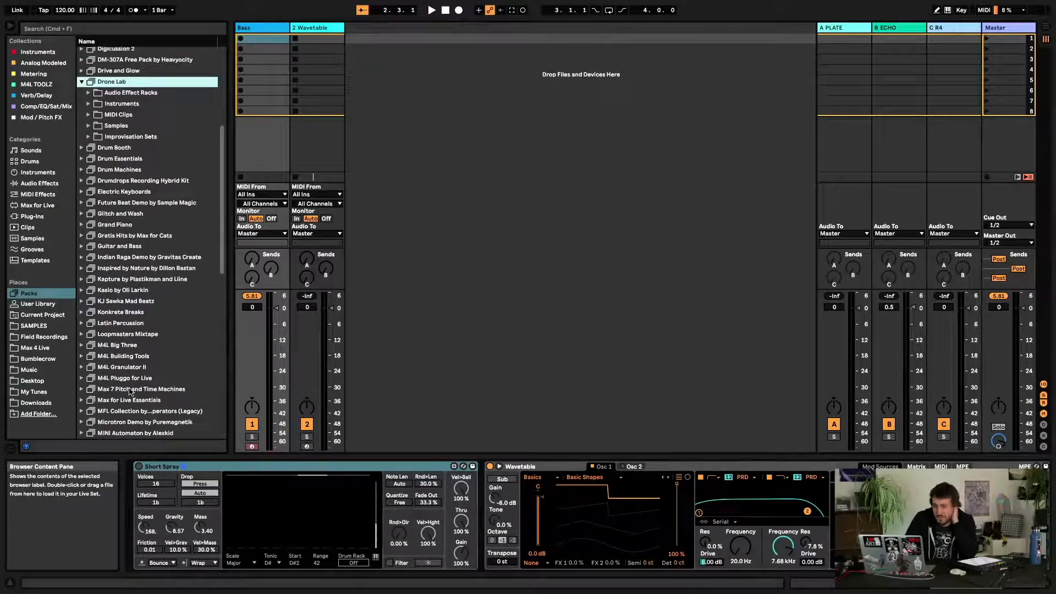
scroll(130, 389, up, 9)
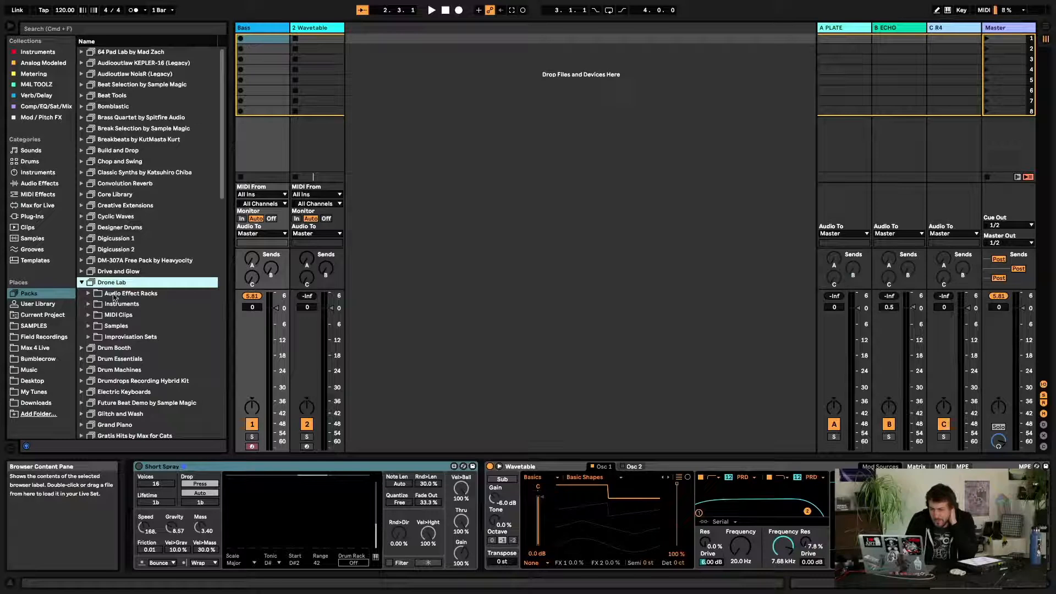
Open Drone Lab's Instruments and preview presets in the Xtonal and Pad folders, such as Drone E-Tanpura Rack and Burnt Sun Pad
click(88, 305)
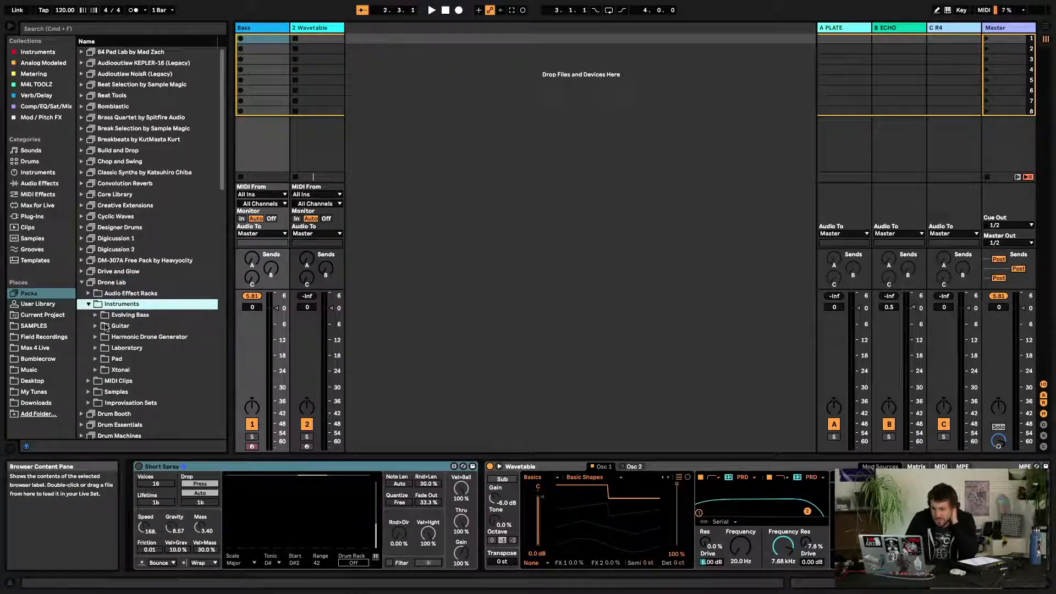
click(95, 371)
click(132, 382)
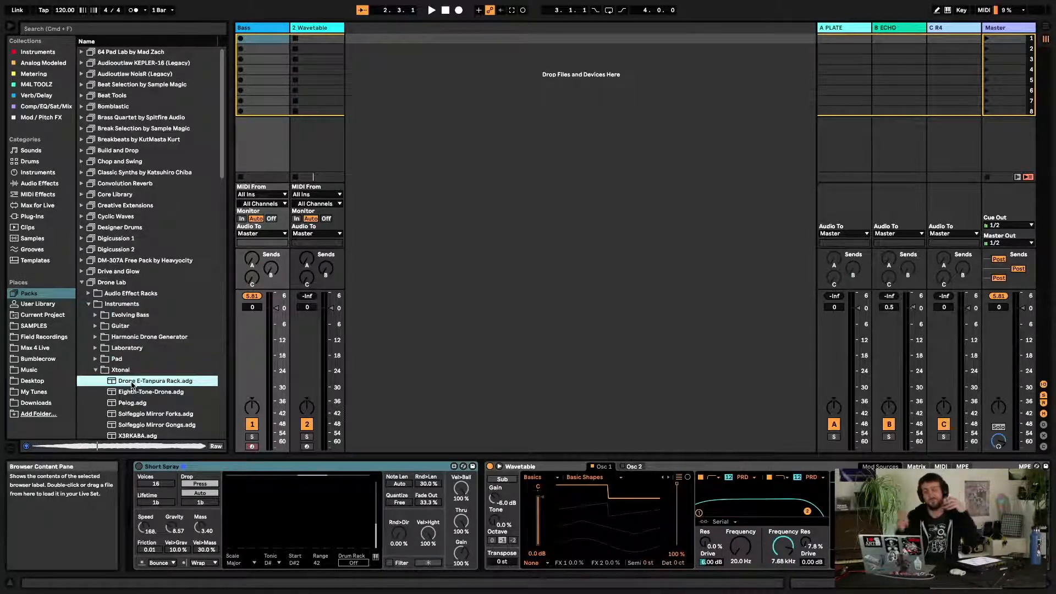
click(164, 403)
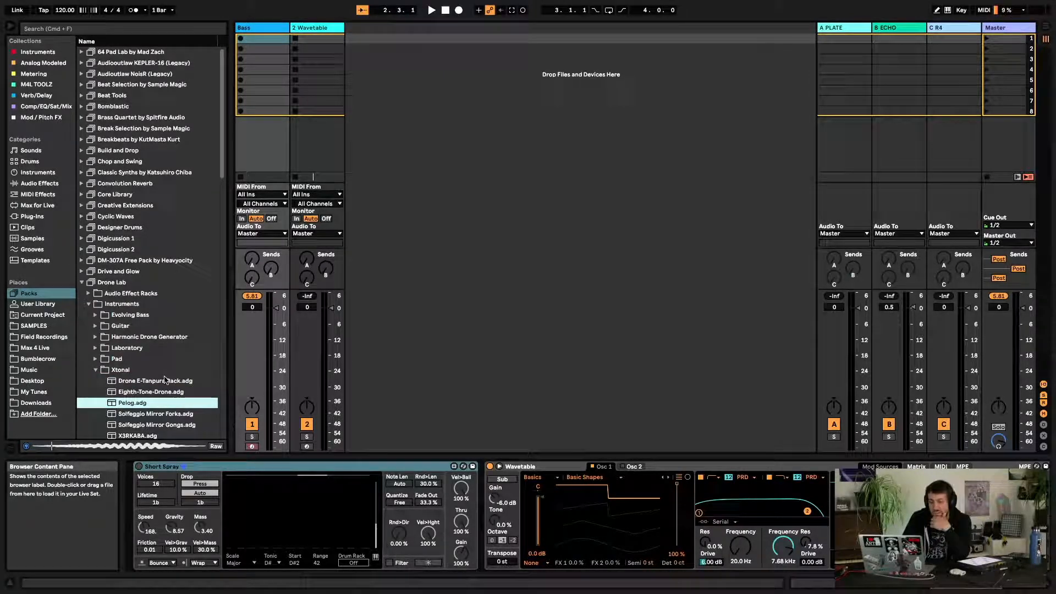
click(167, 381)
click(95, 359)
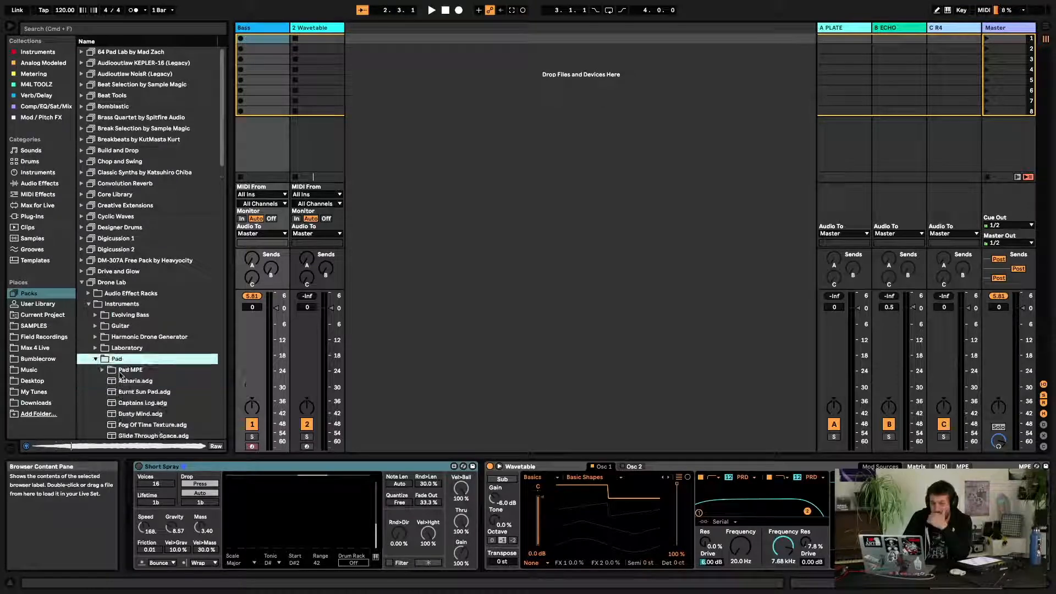
click(119, 372)
click(122, 392)
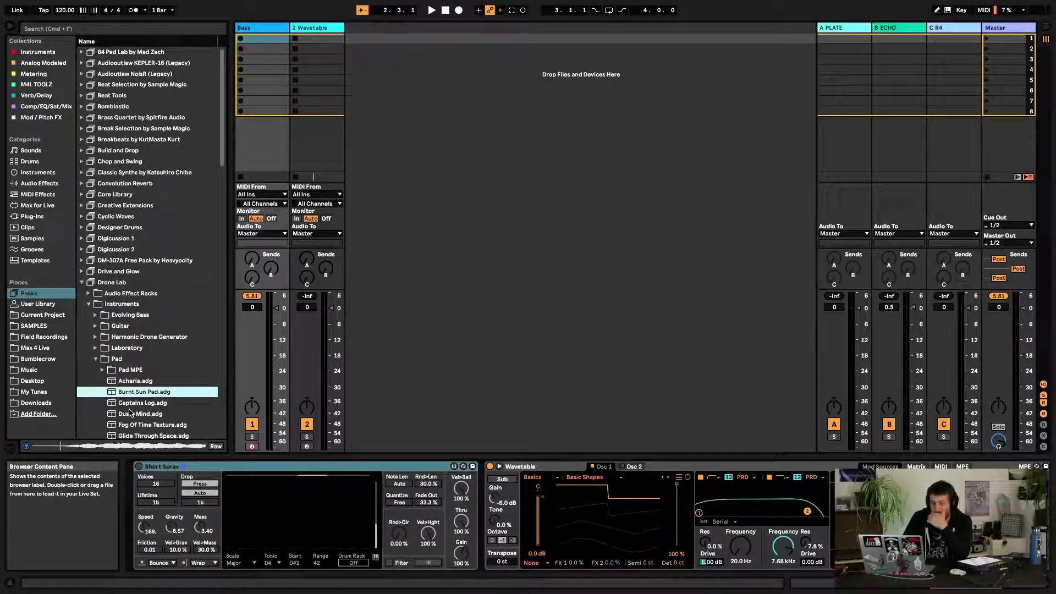
Collapse the Pad folder and preview Petrol-Driven Organ in the Harmonic Drone Generator folder
scroll(126, 397, down, 5)
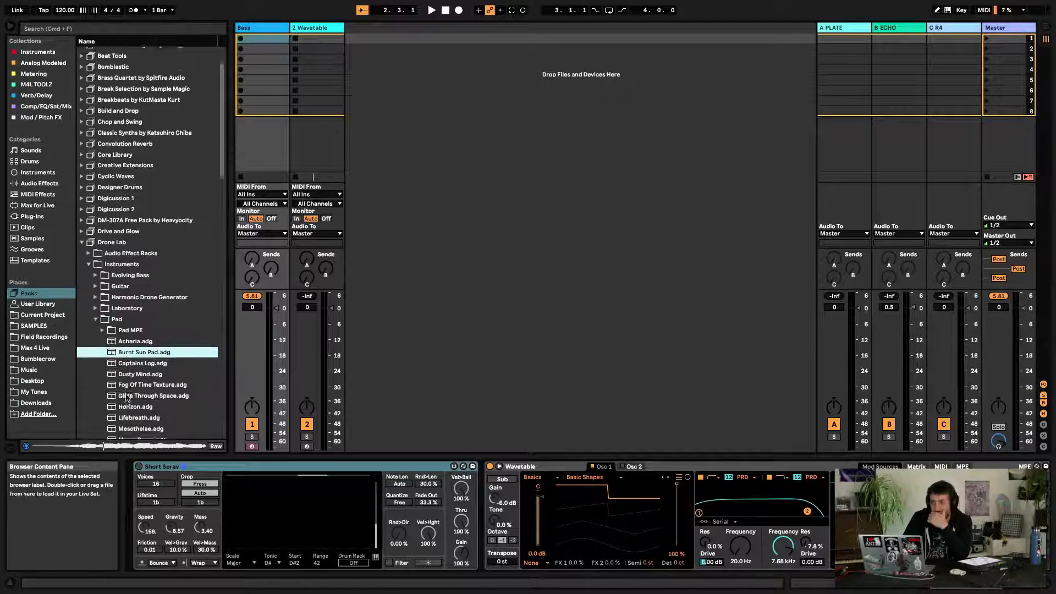
scroll(126, 398, down, 3)
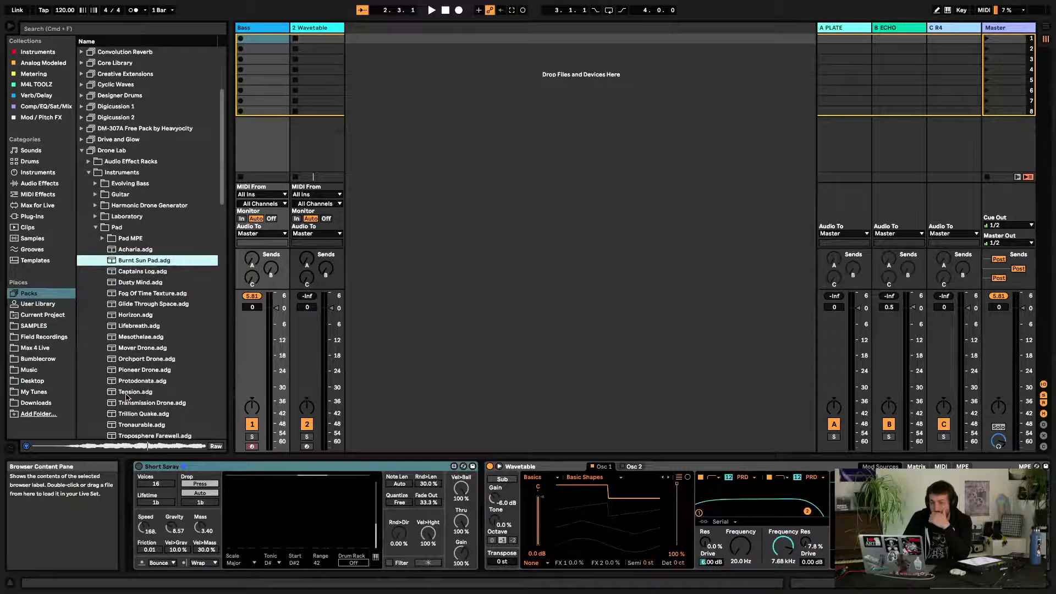
click(96, 217)
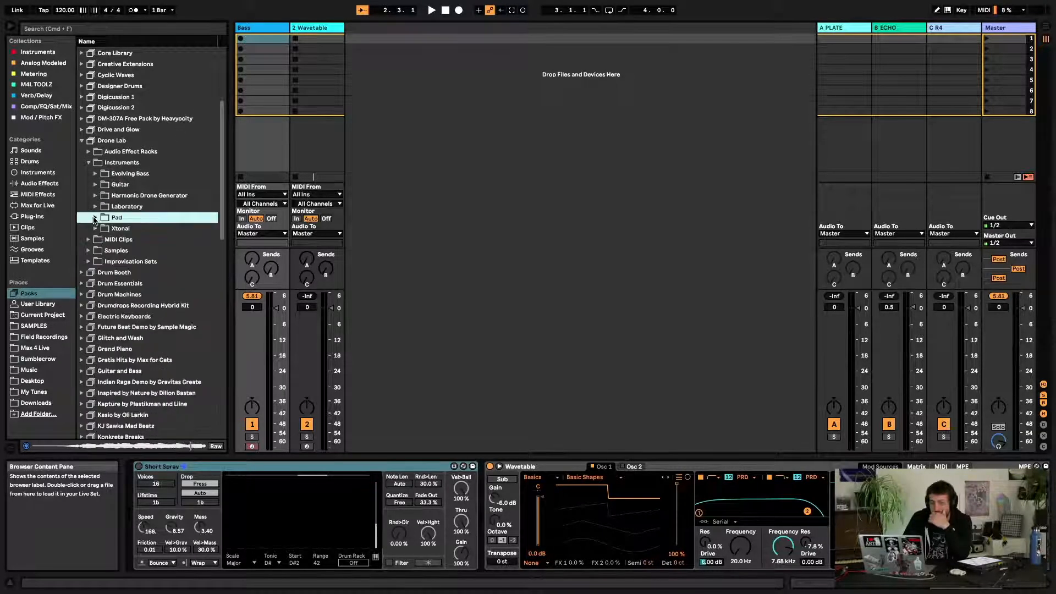
click(96, 195)
click(113, 207)
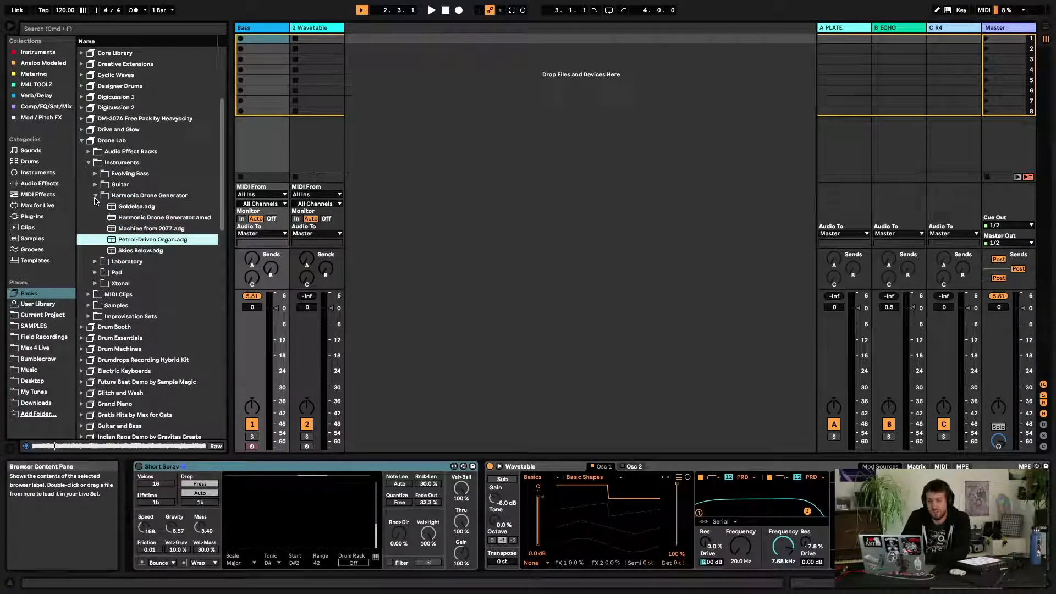
click(95, 195)
Collapse Instruments and open Drone Lab's Audio Effect Racks and its Feedback & Resonance folder
click(88, 162)
click(88, 152)
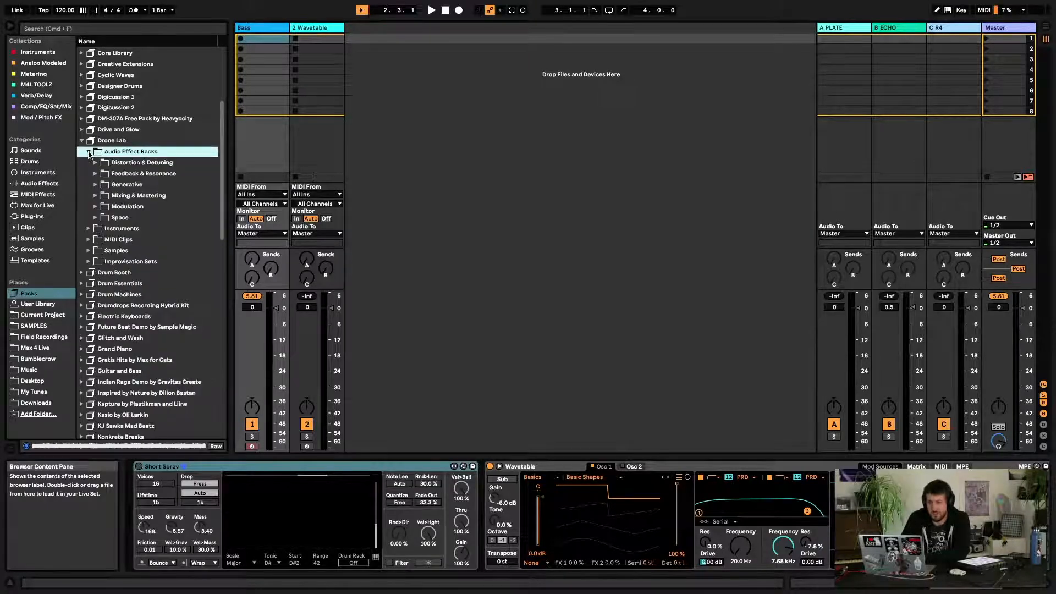
click(95, 174)
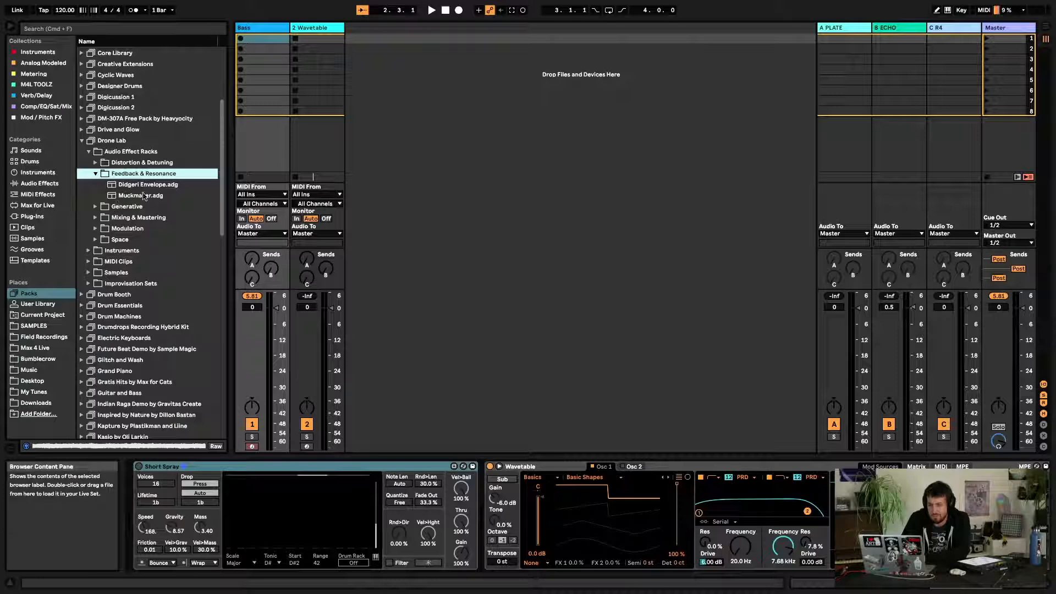
Add the Samples folder from Favorites to the browser's Places and open its contents
click(44, 326)
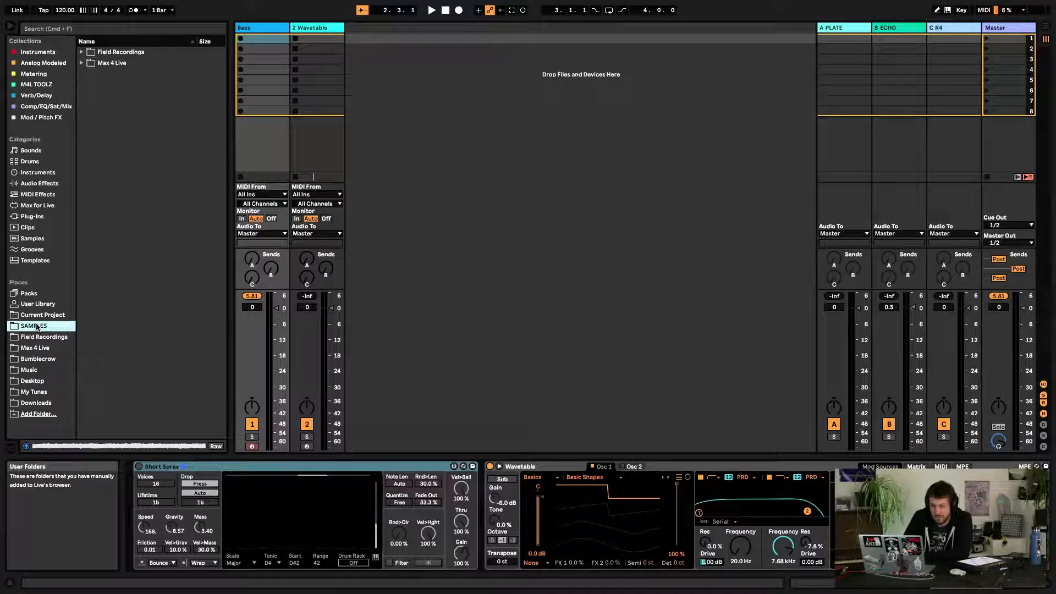
click(37, 414)
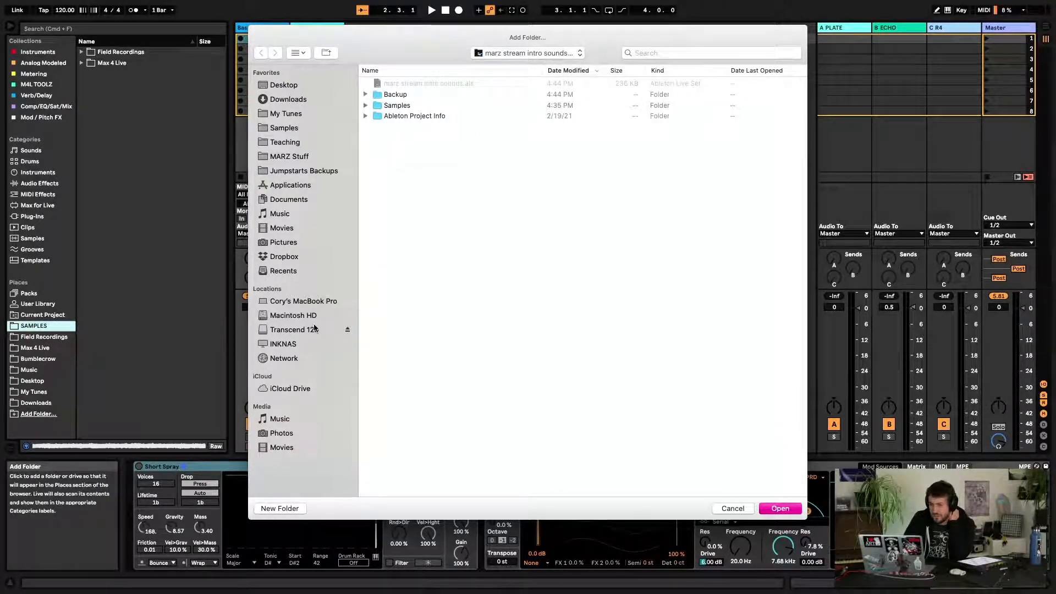
click(286, 128)
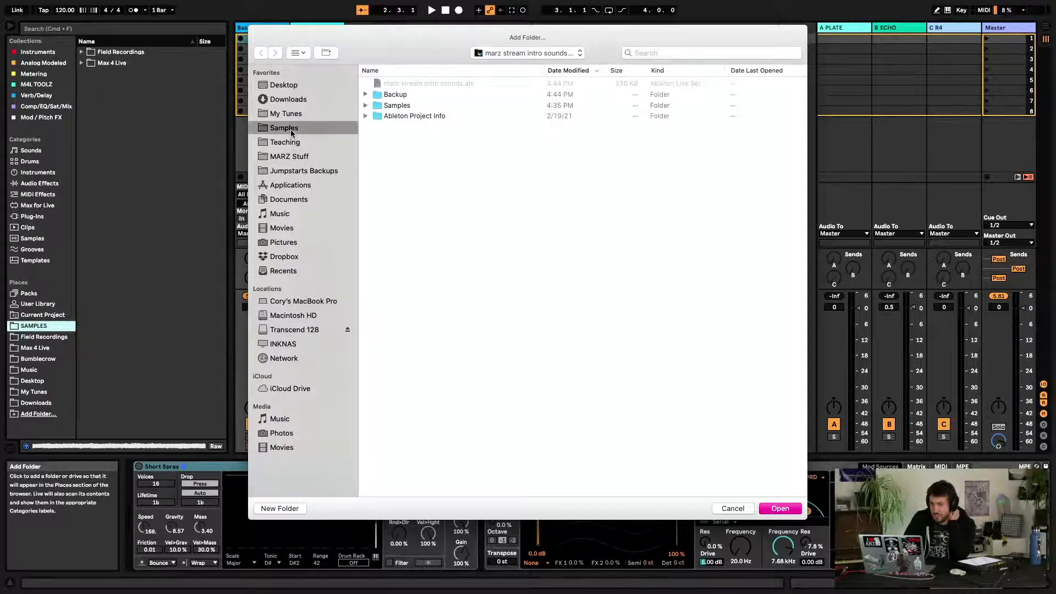
click(773, 511)
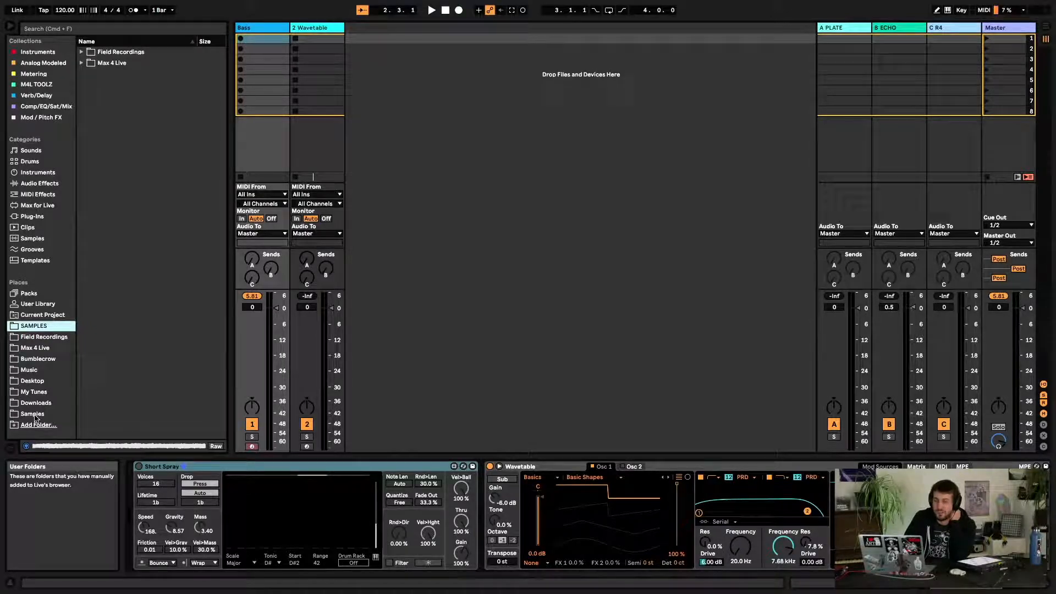
click(33, 414)
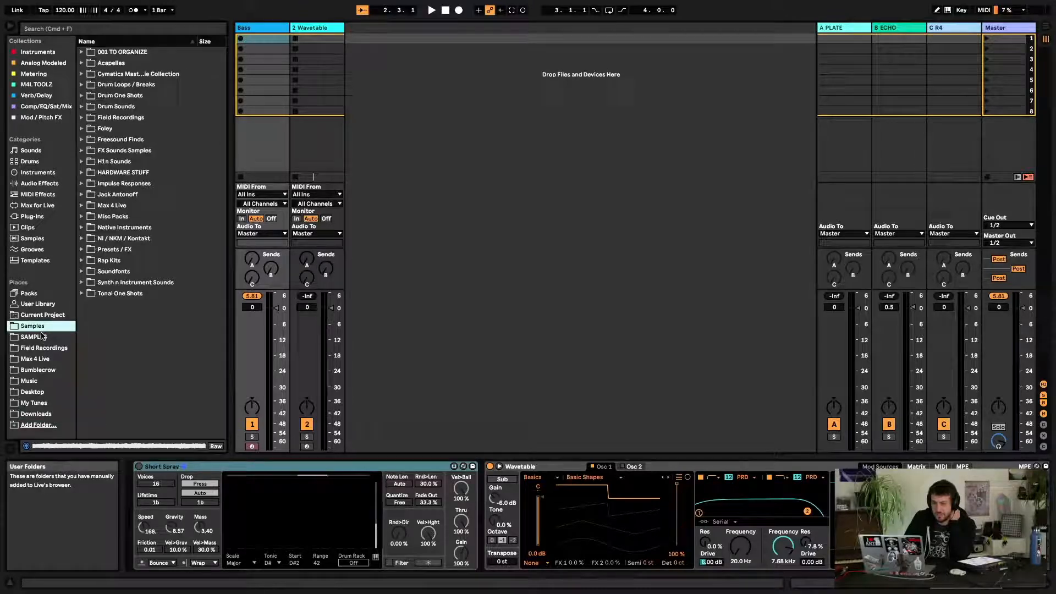
Remove the older SAMPLES folder from the browser's Places sidebar
click(37, 340)
right_click(36, 339)
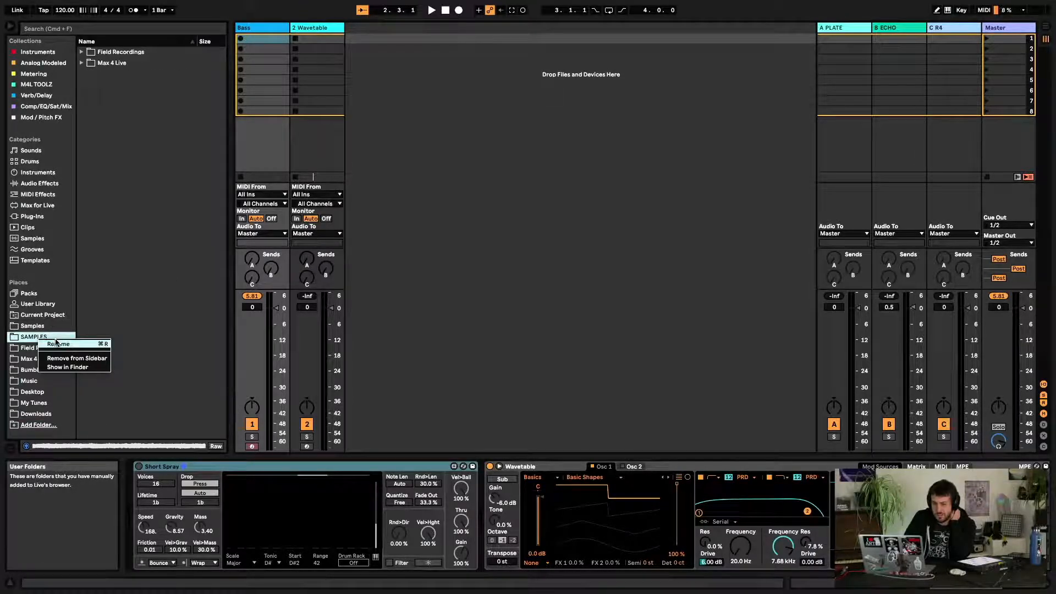
click(57, 342)
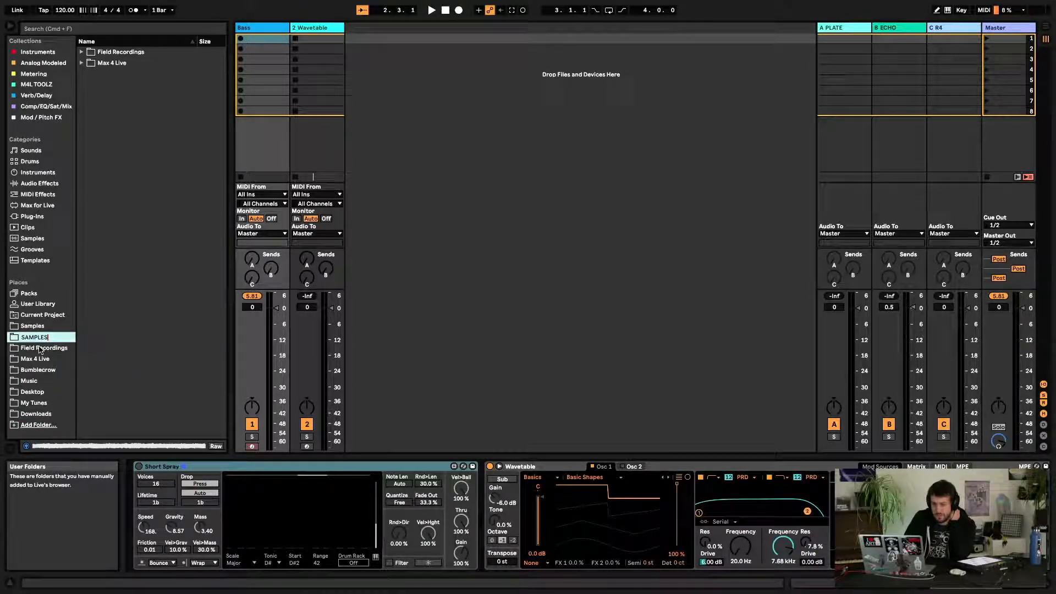
click(37, 348)
right_click(37, 338)
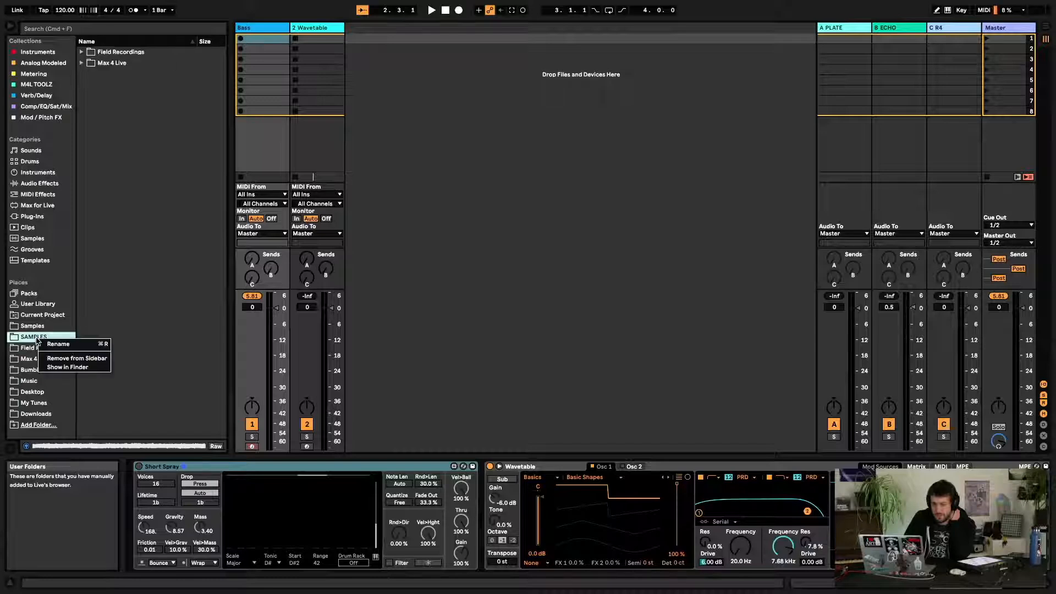
click(63, 359)
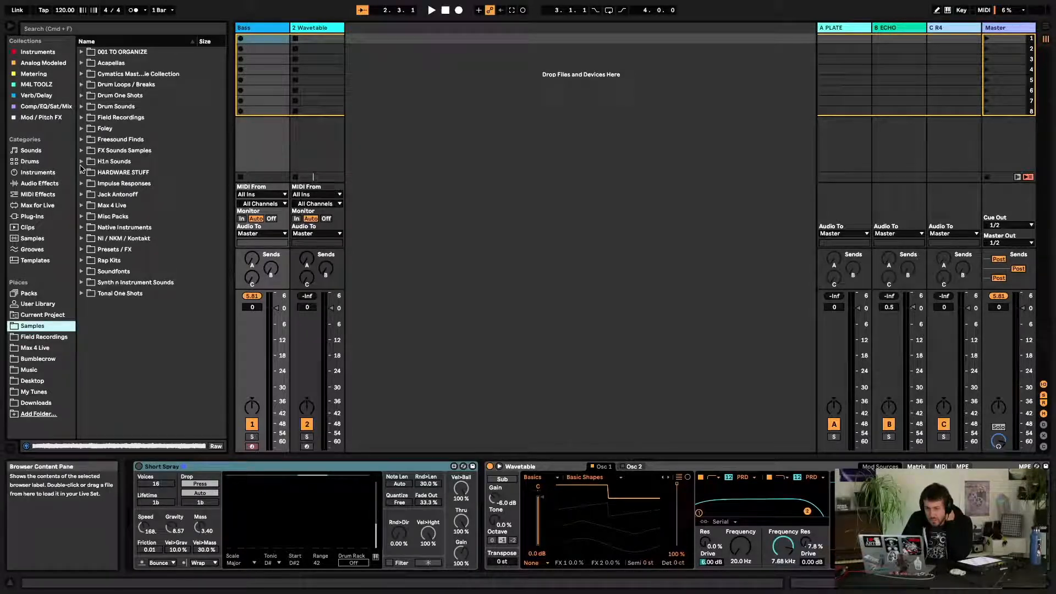
Open Loops > Drum Loops in the Cymatics Master Freebie Collection and widen the browser pane
click(82, 73)
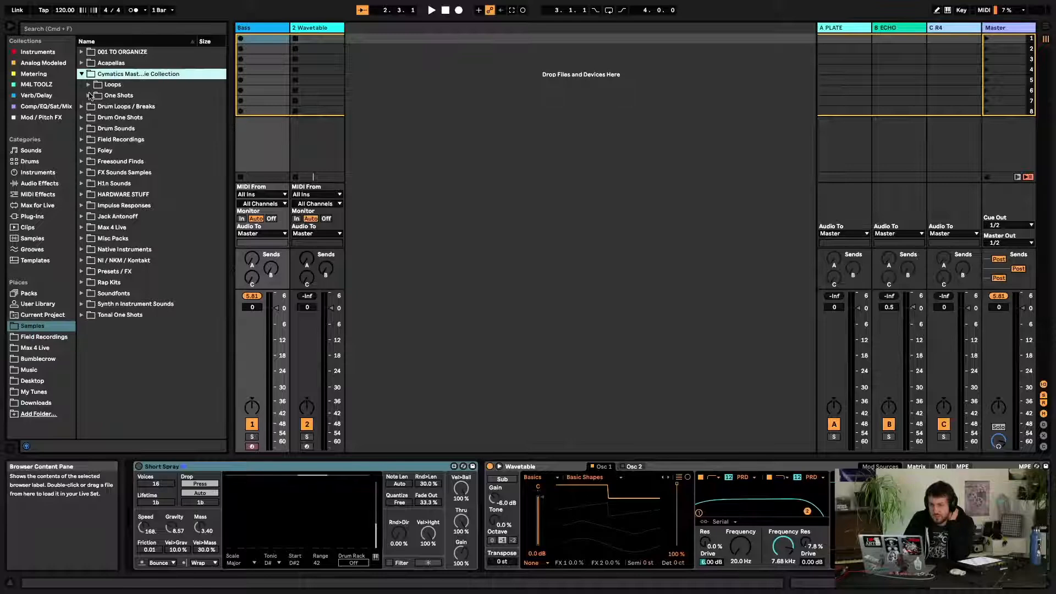
click(88, 84)
click(95, 106)
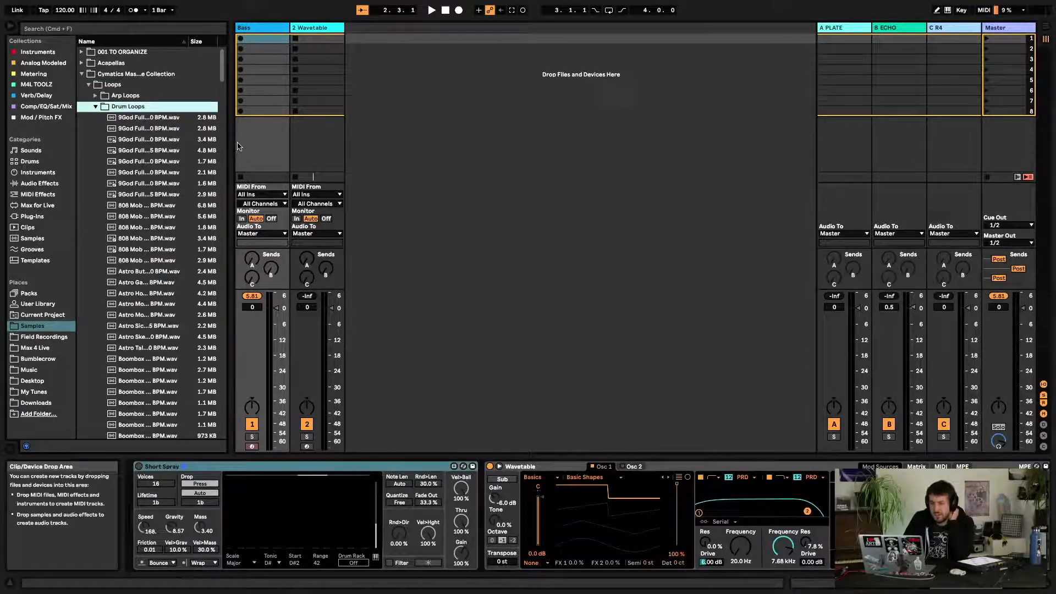
drag(230, 137, 443, 140)
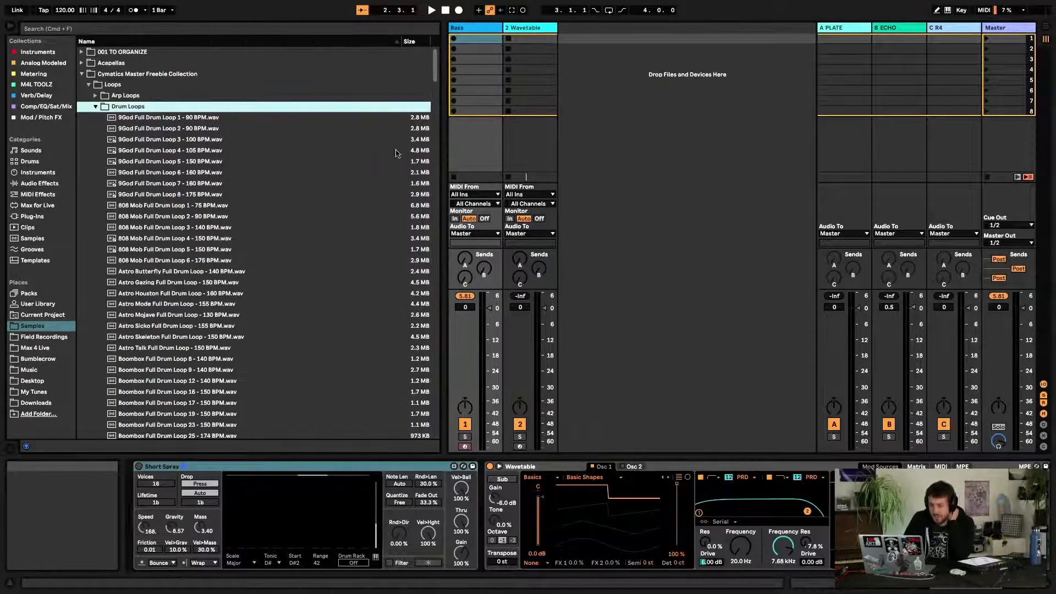
Load 808 Mob Full Drum Loop 3 - 140 BPM onto a new audio track, launch it and lower its fader to about -3.2 dB
click(202, 229)
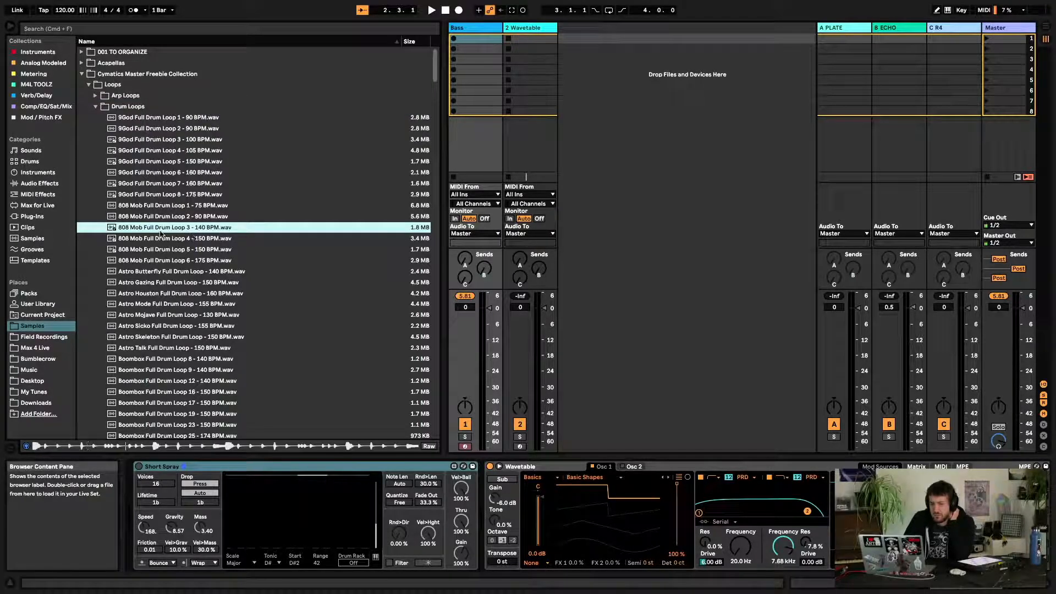
drag(160, 232, 568, 37)
click(563, 38)
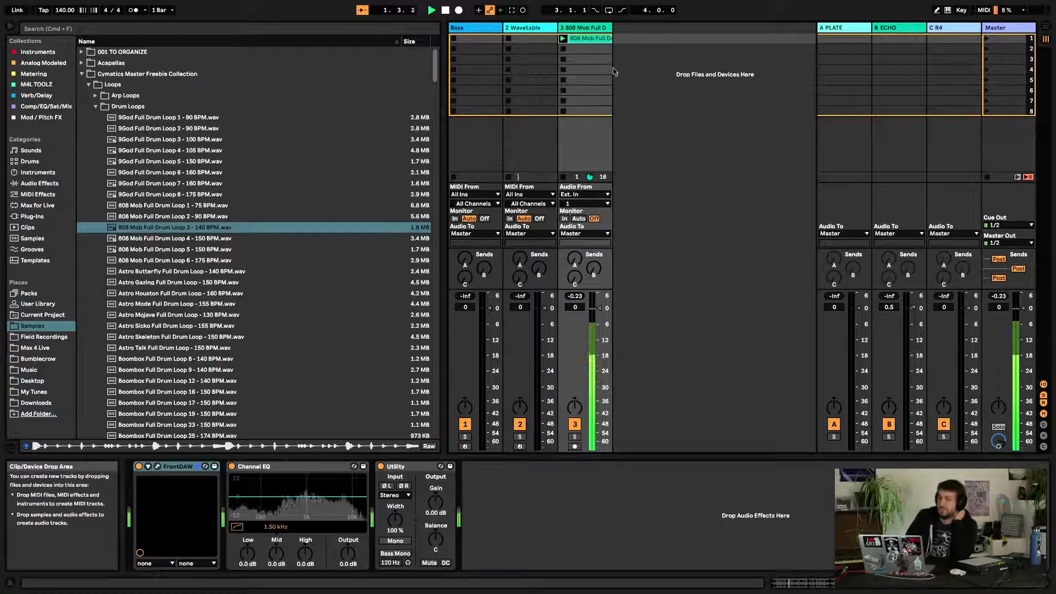
drag(596, 302, 599, 321)
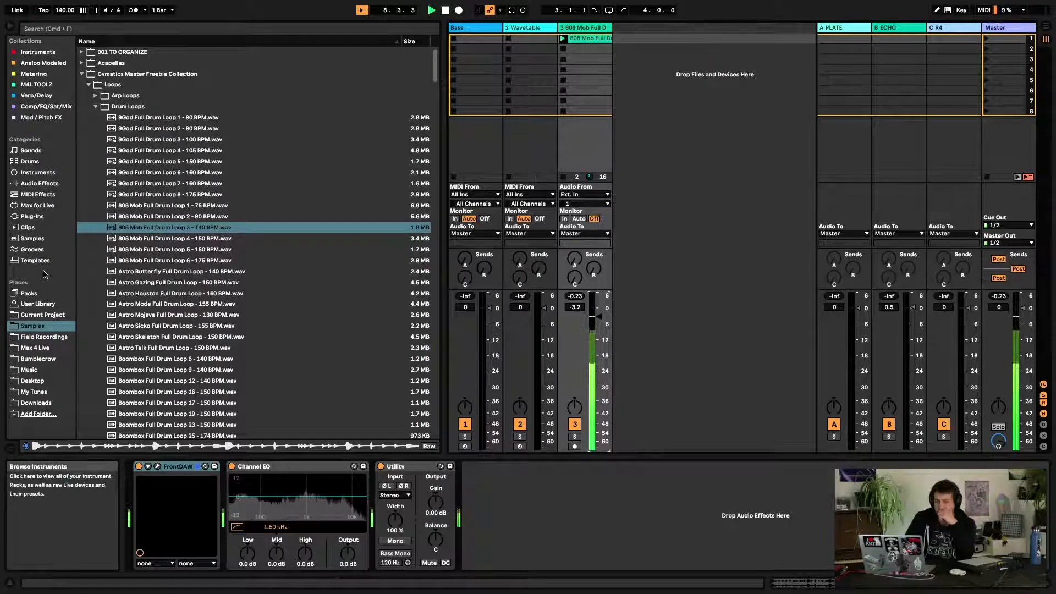
Return to the Drone Lab pack and drop the Muckmaker rack from Feedback & Resonance onto the drum loop track
click(31, 294)
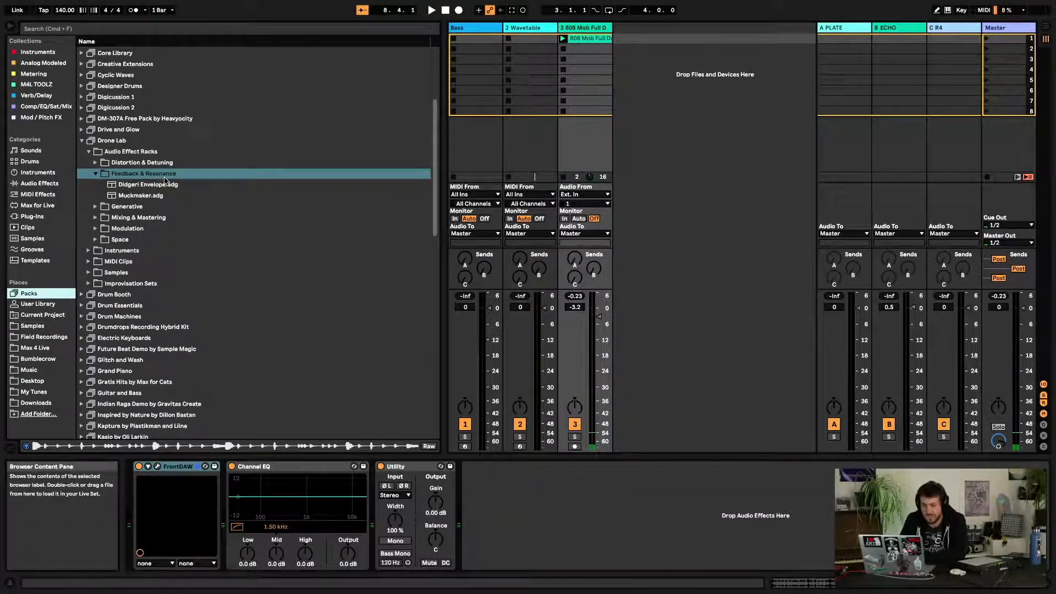
click(143, 185)
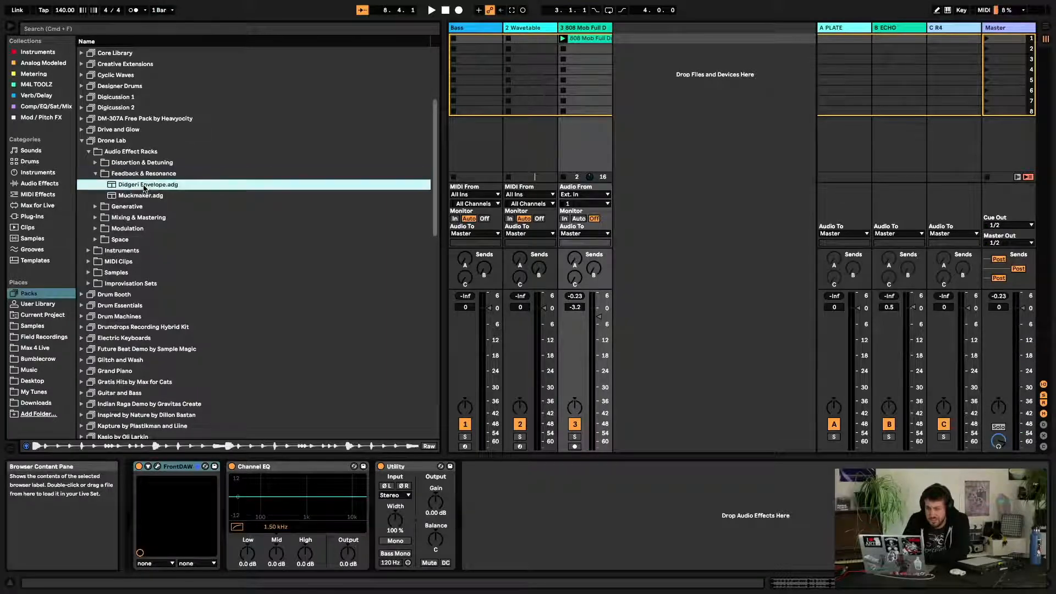
drag(134, 195, 563, 111)
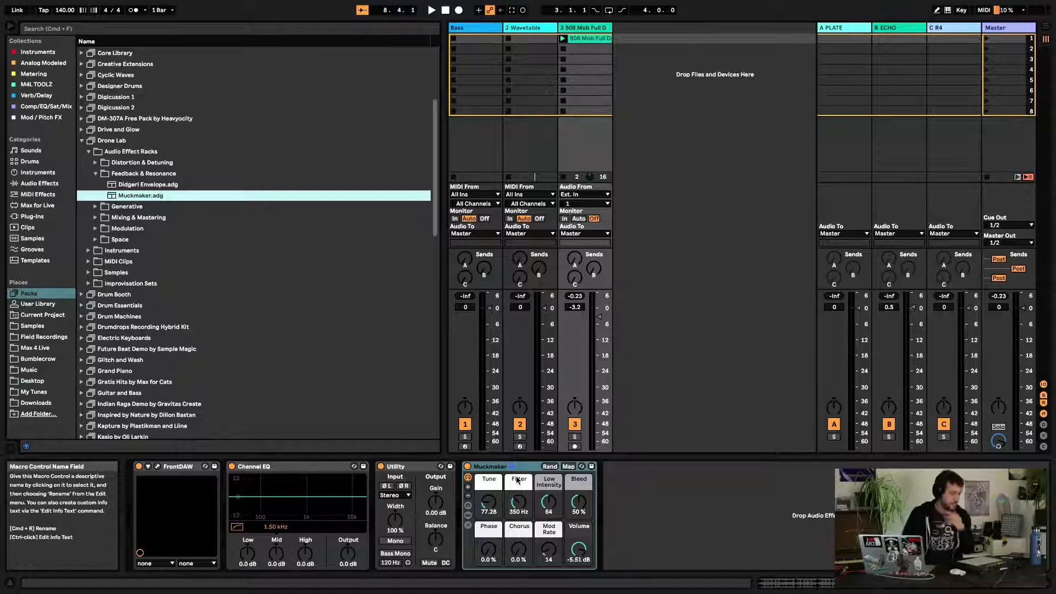
key(space)
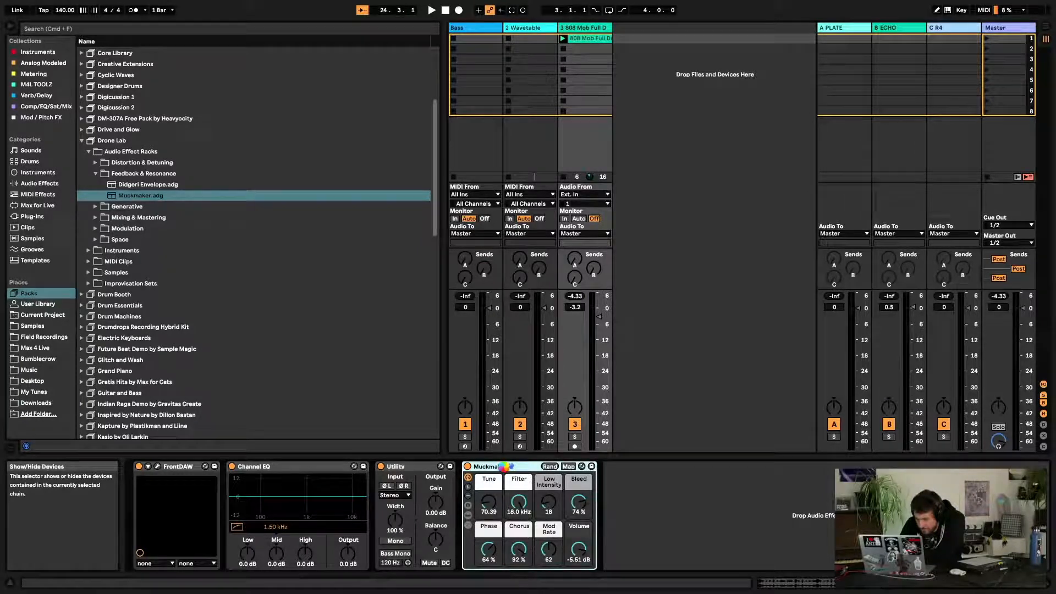
Show the devices contained in the Muckmaker rack
double_click(504, 468)
double_click(468, 510)
click(468, 515)
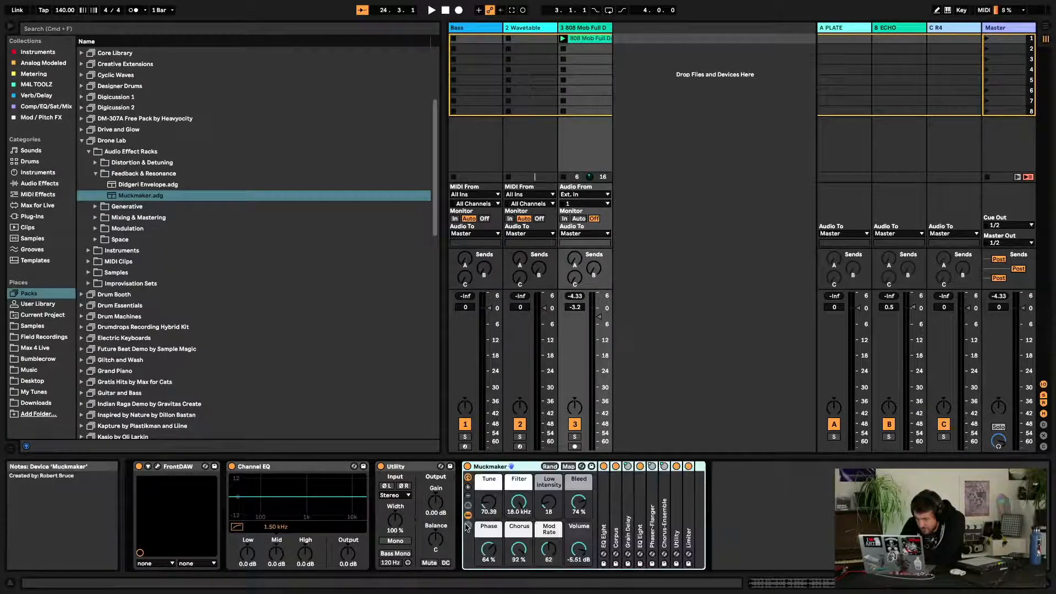
Change the number of visible macro controls between one and sixteen, ending at eight
click(468, 488)
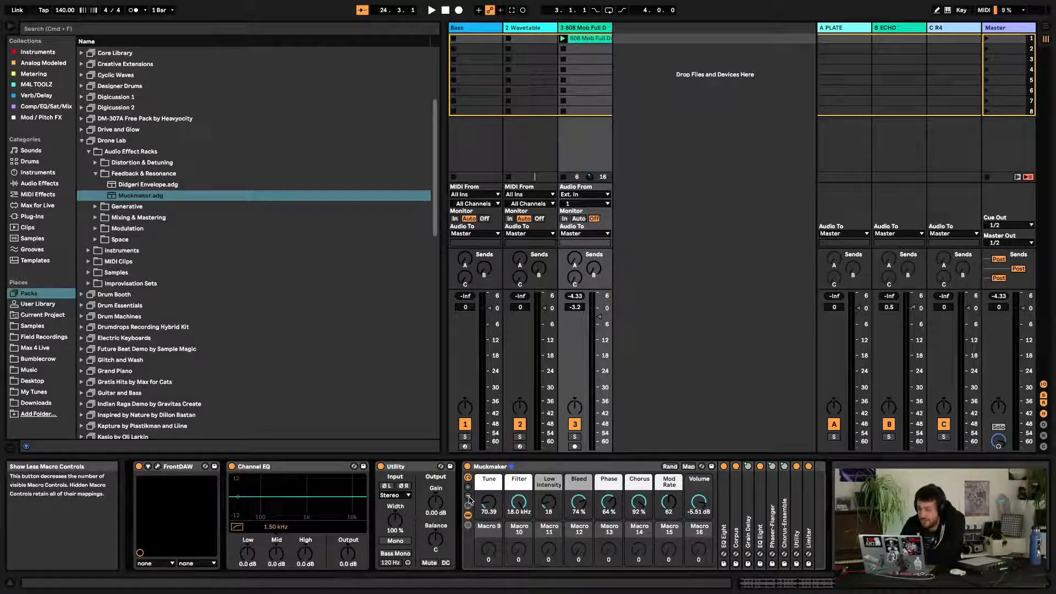
click(469, 499)
click(469, 499)
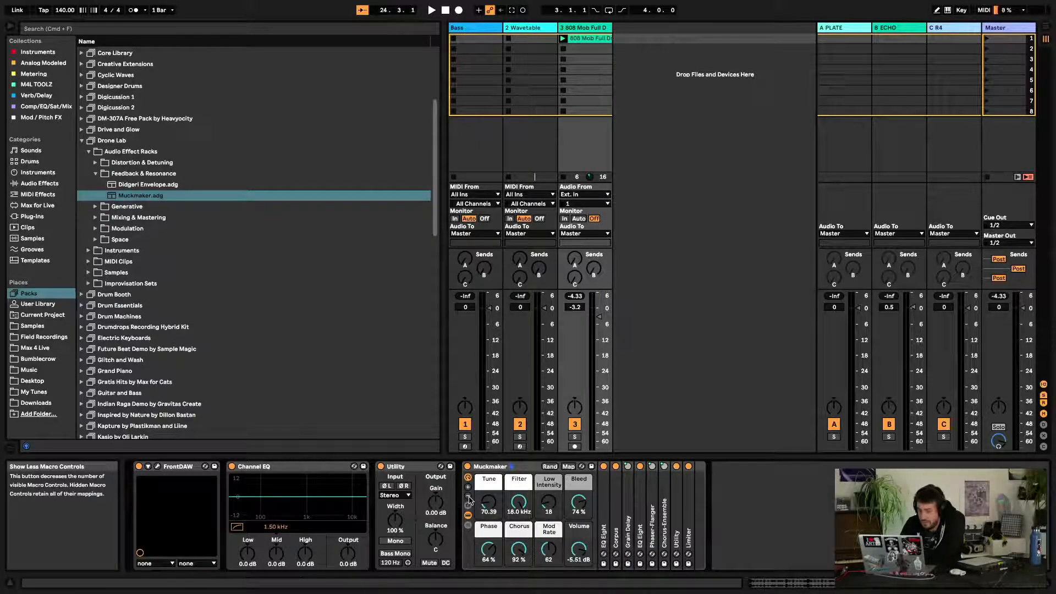
click(469, 498)
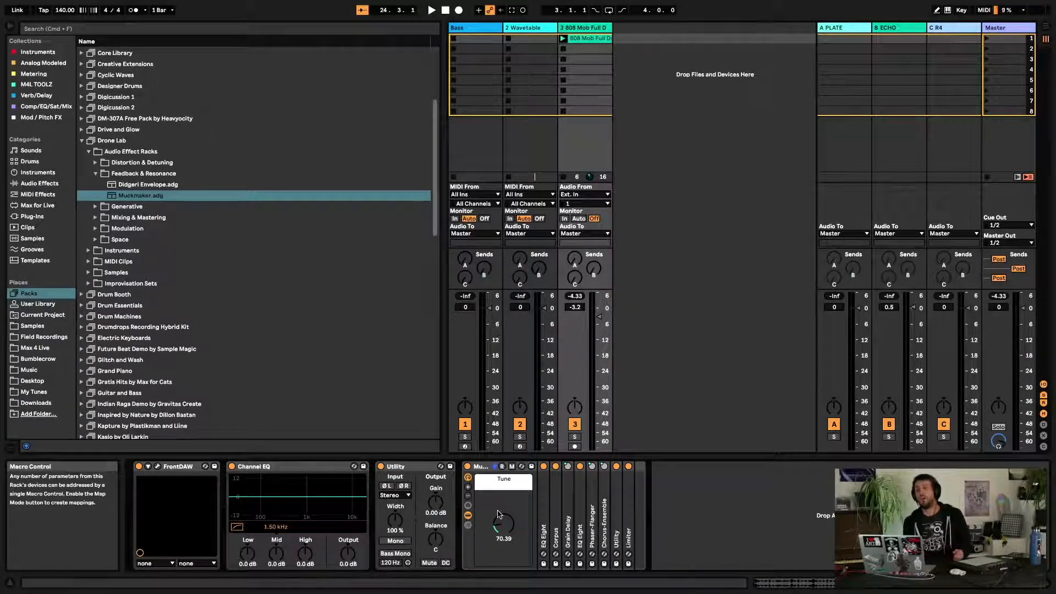
click(468, 488)
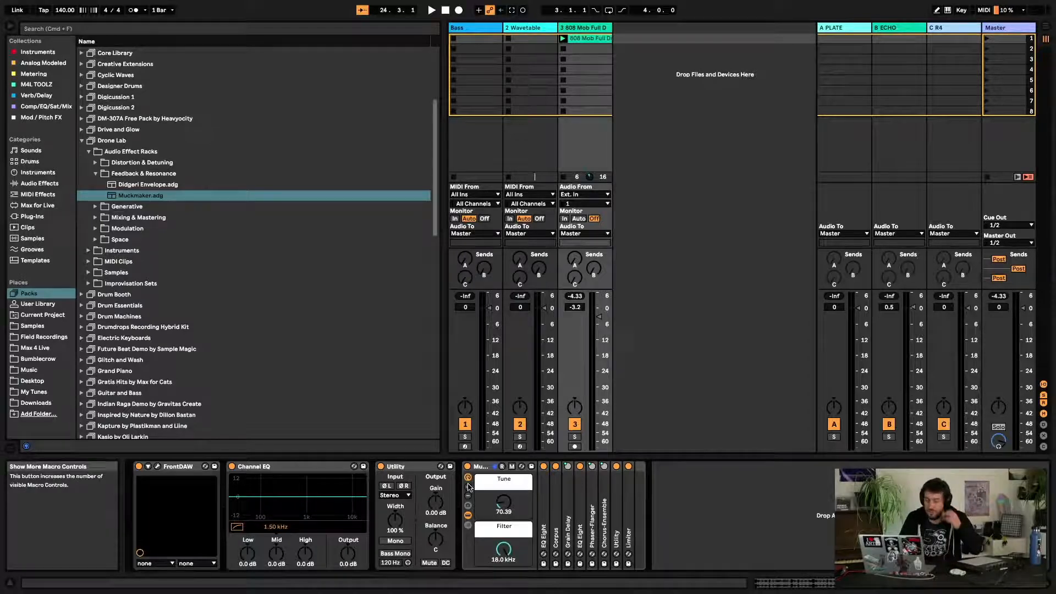
click(468, 488)
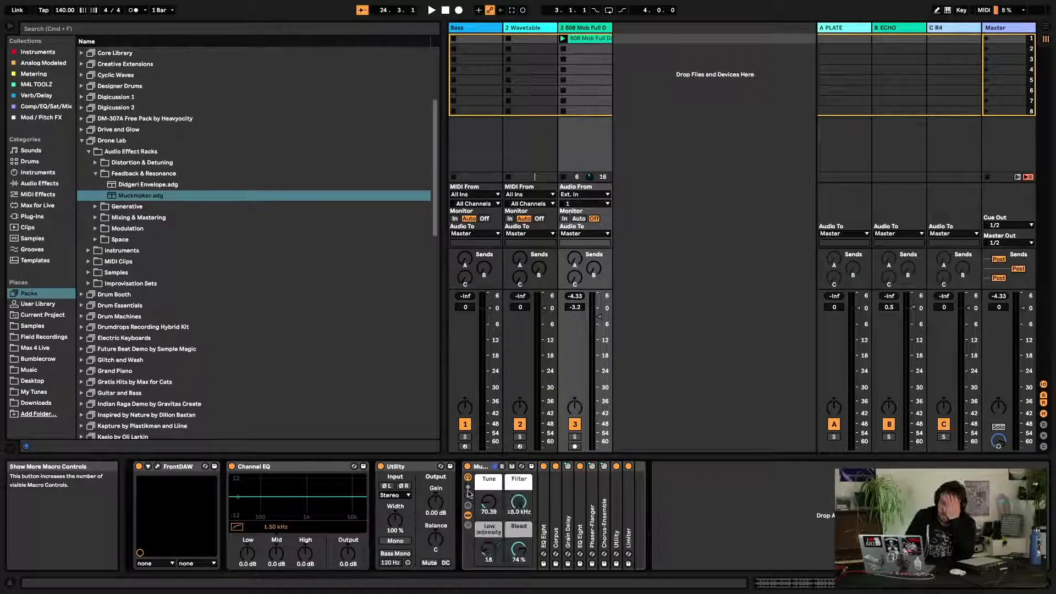
click(468, 488)
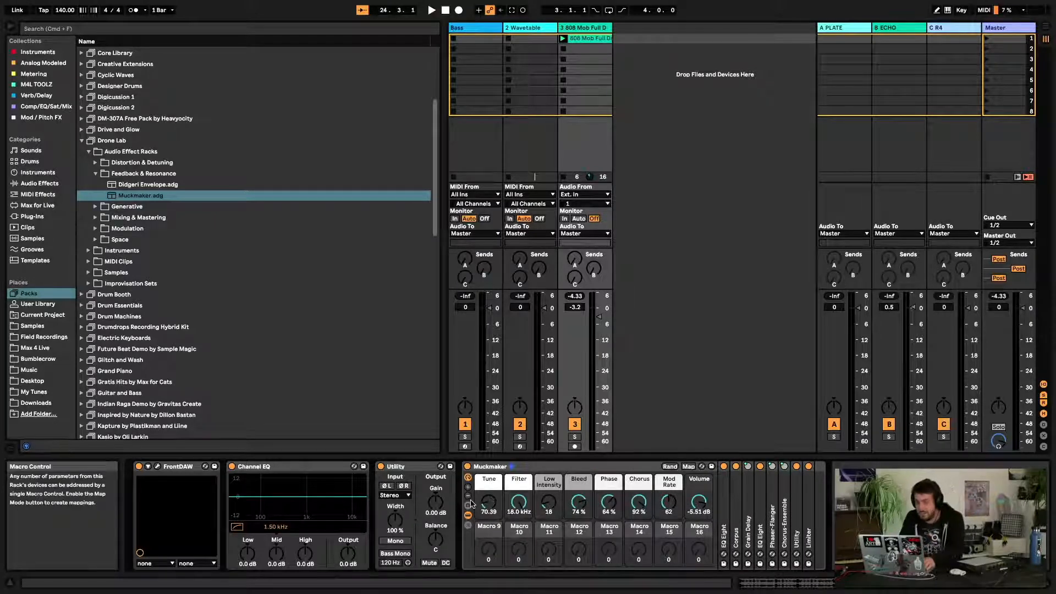
click(468, 504)
click(469, 504)
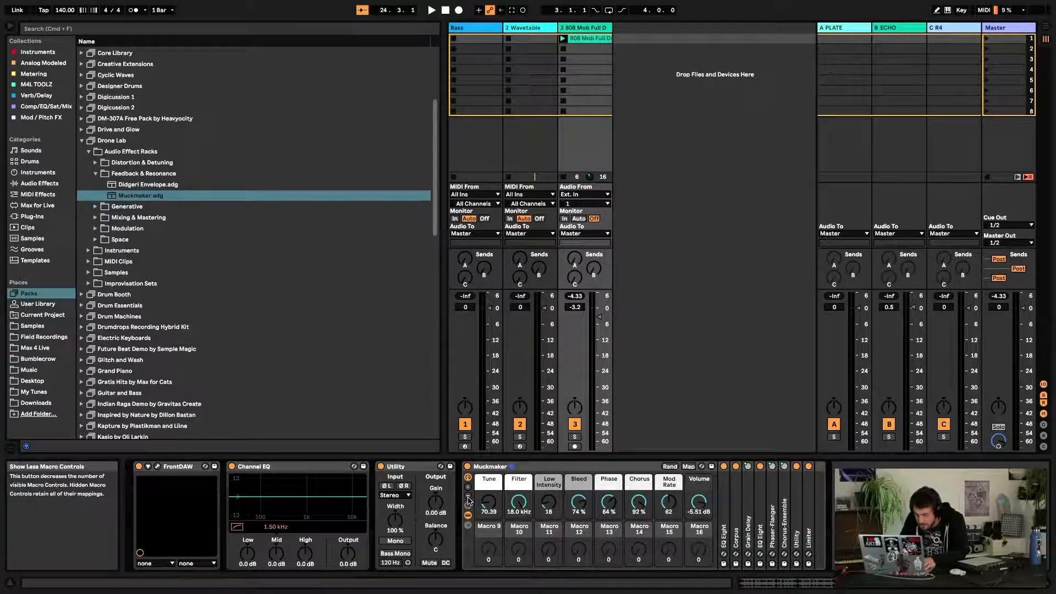
click(469, 497)
click(468, 497)
click(468, 496)
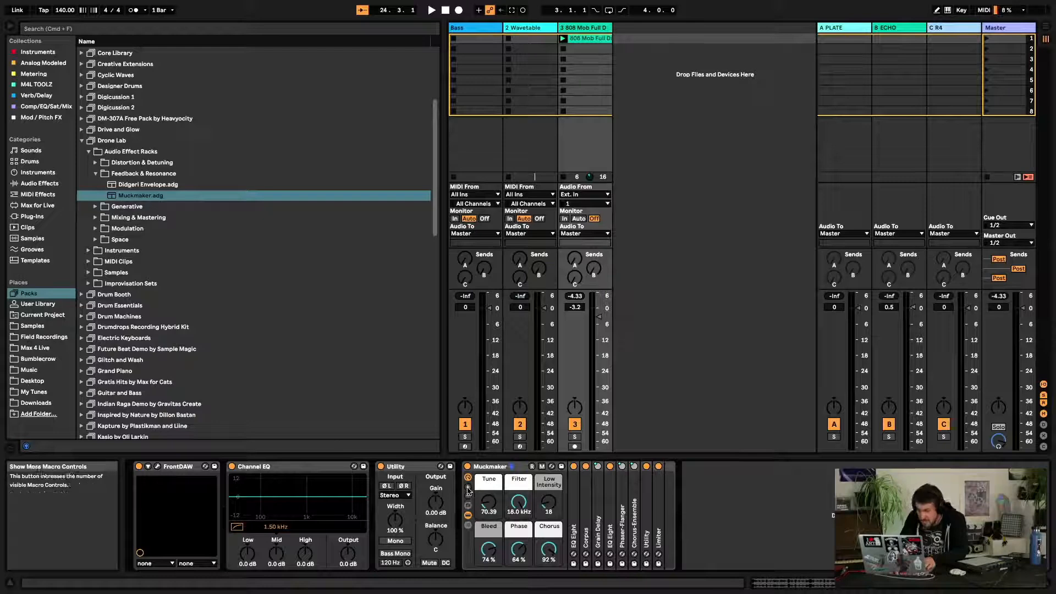
click(468, 487)
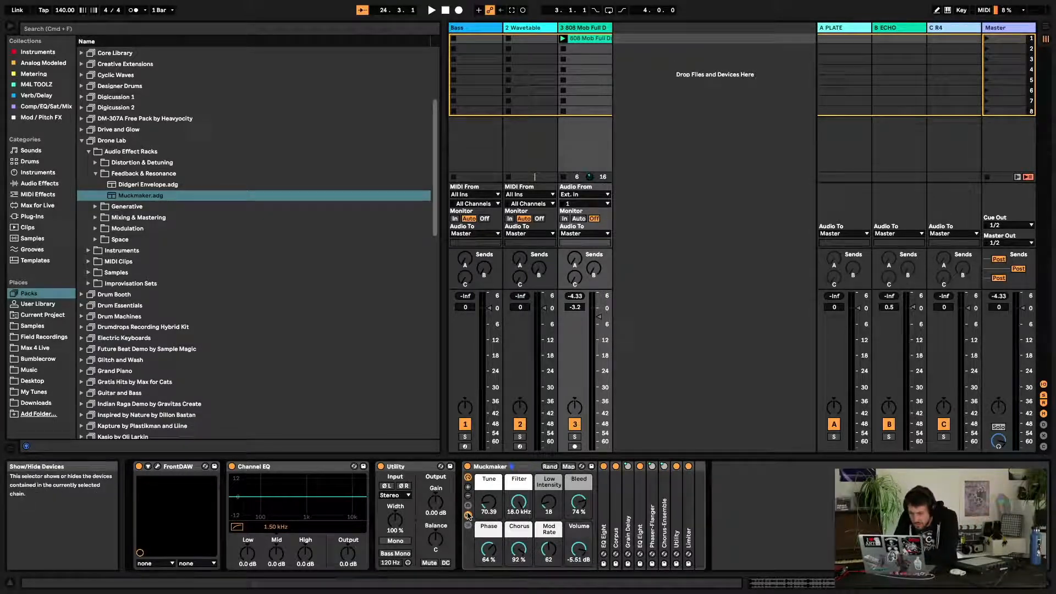
Open the Macro Variations panel and store the current macro settings as a new variation
click(469, 505)
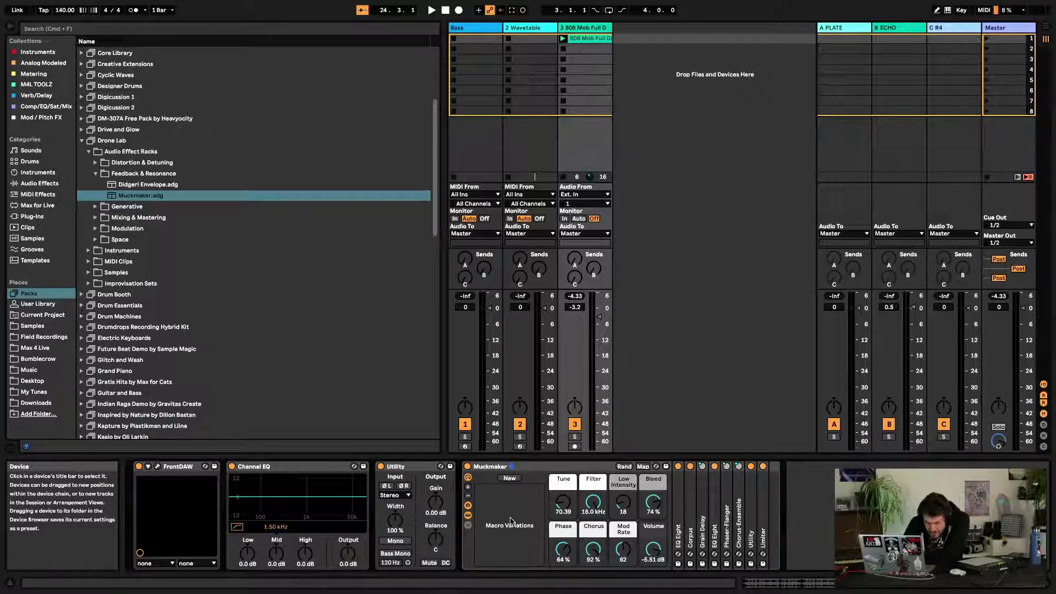
click(510, 478)
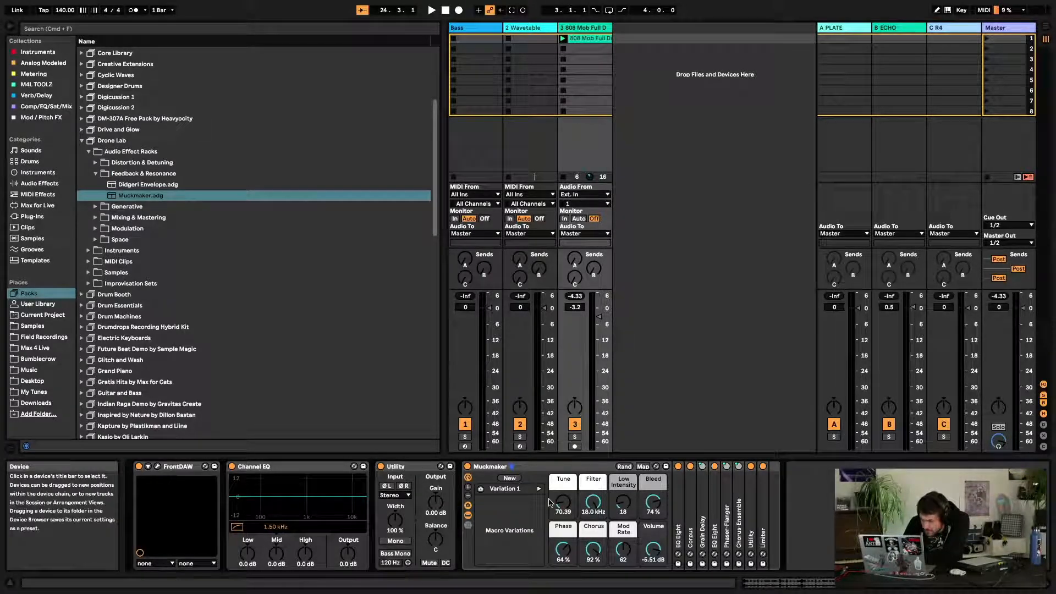
Turn the Tune, Filter and other macros to new settings and store them as a second variation
drag(563, 502, 563, 462)
drag(593, 502, 593, 529)
drag(593, 549, 570, 555)
drag(624, 501, 653, 566)
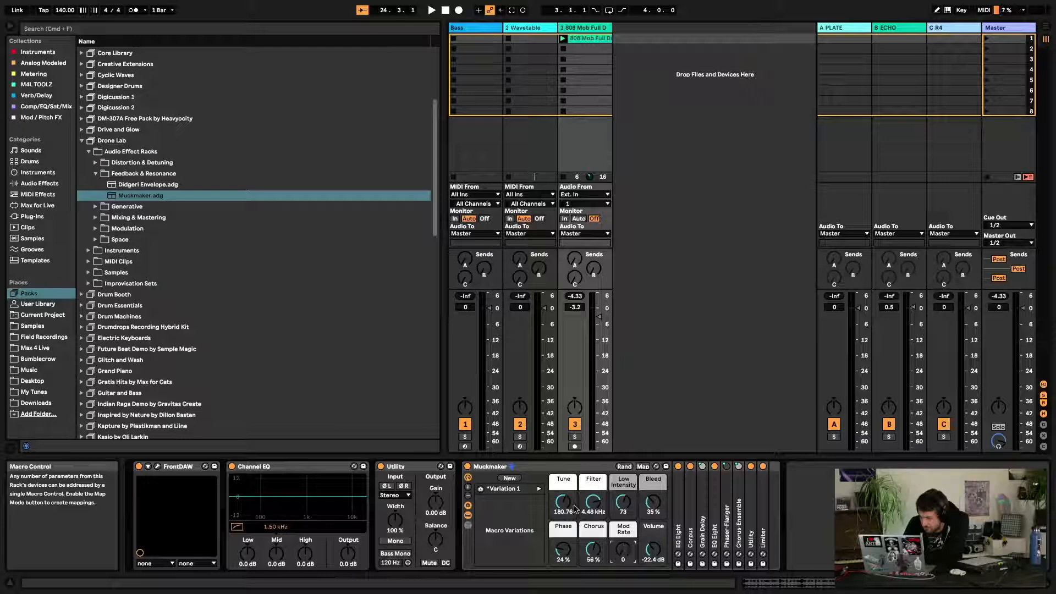
click(509, 478)
Switch between the two macro variations and enter MIDI Map mode to view the variation launch controls
click(539, 489)
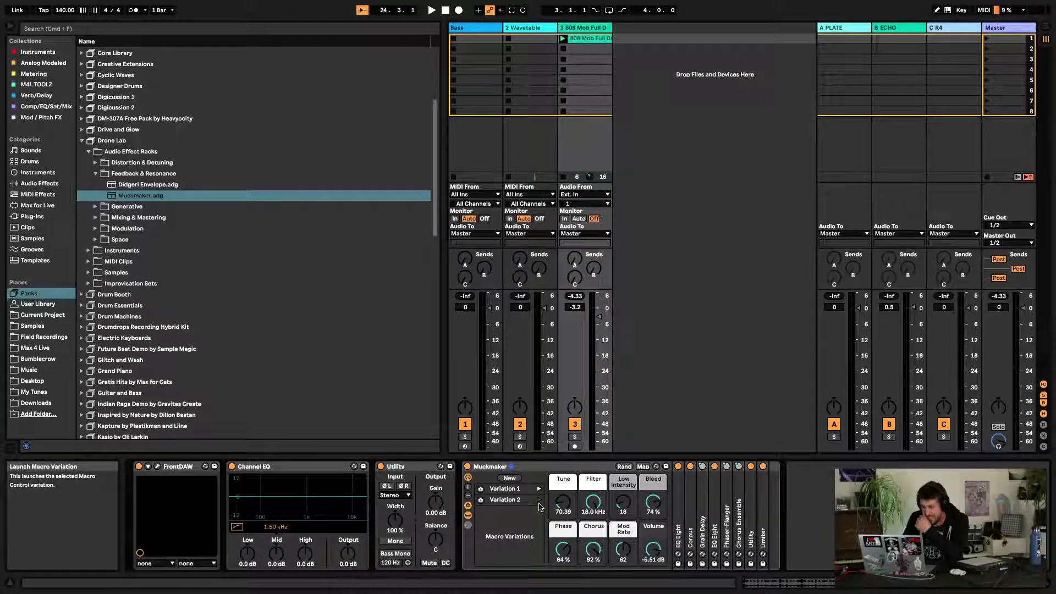
click(538, 489)
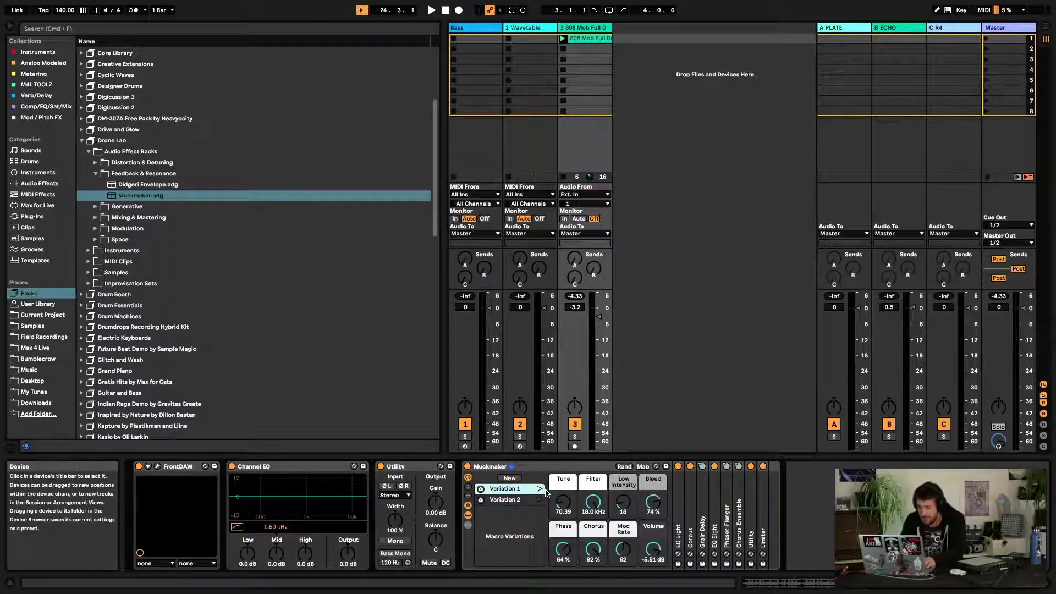
key(super+m)
click(539, 508)
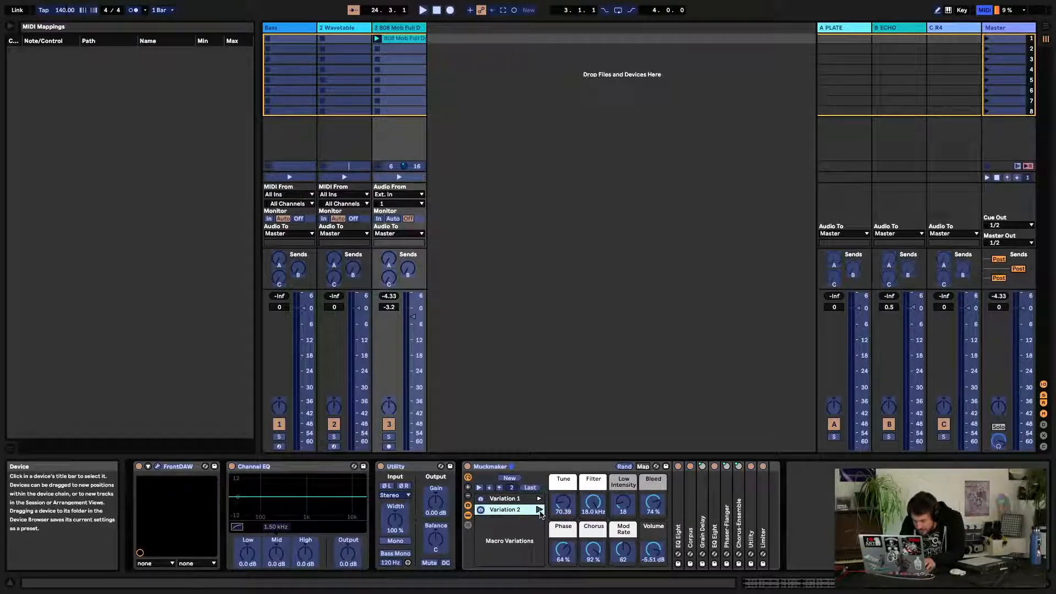
click(538, 510)
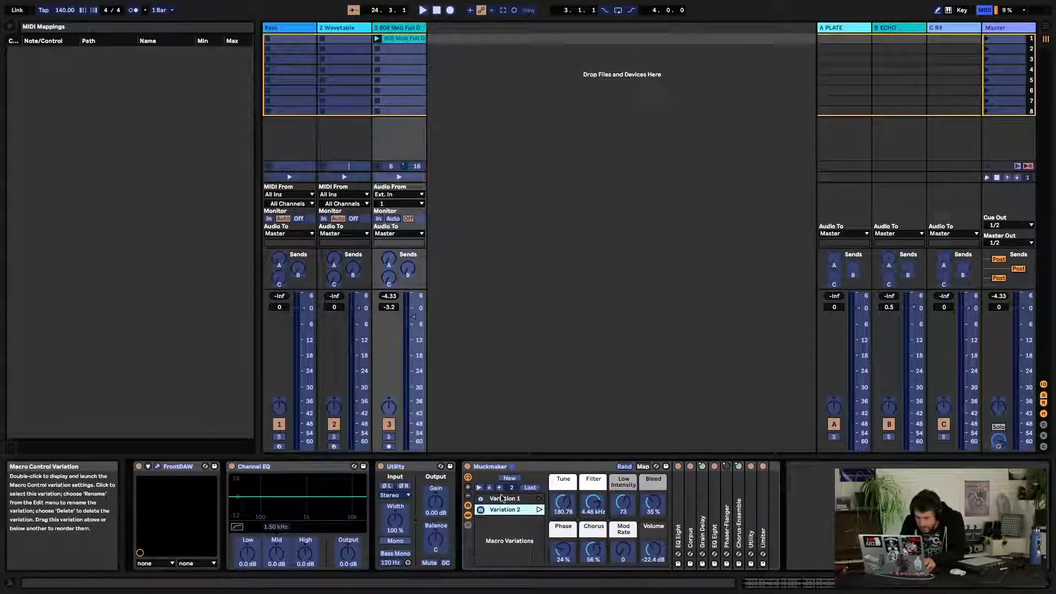
key(super+m)
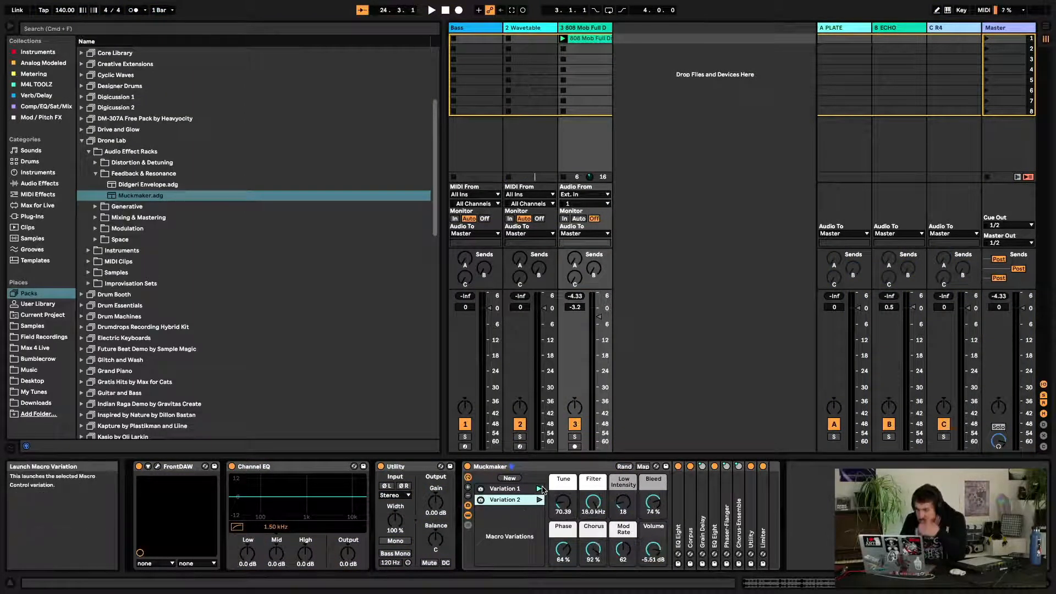
Select the second macro variation and delete it
click(539, 500)
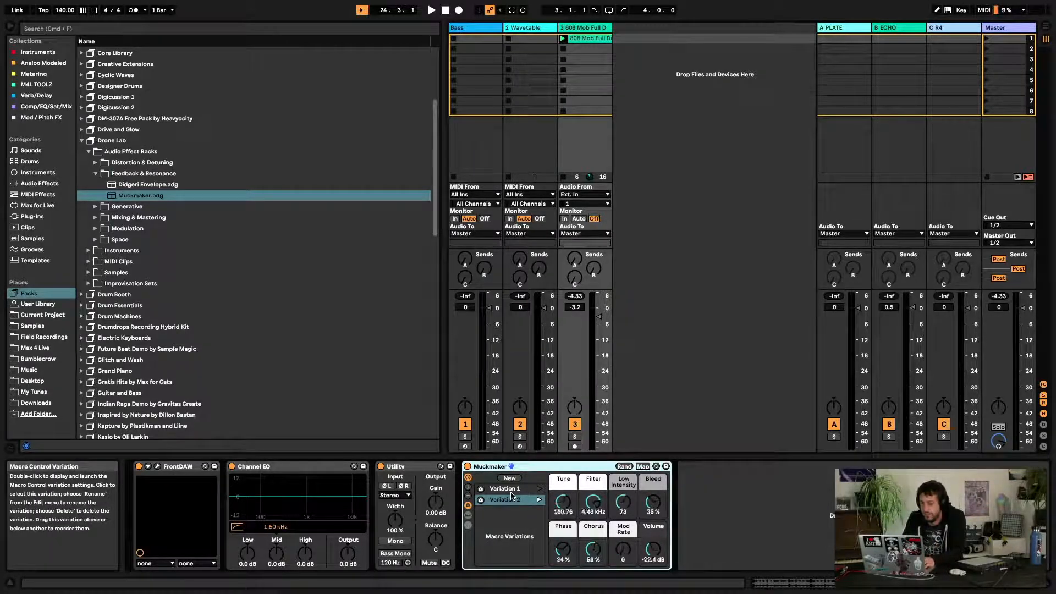
key(Delete)
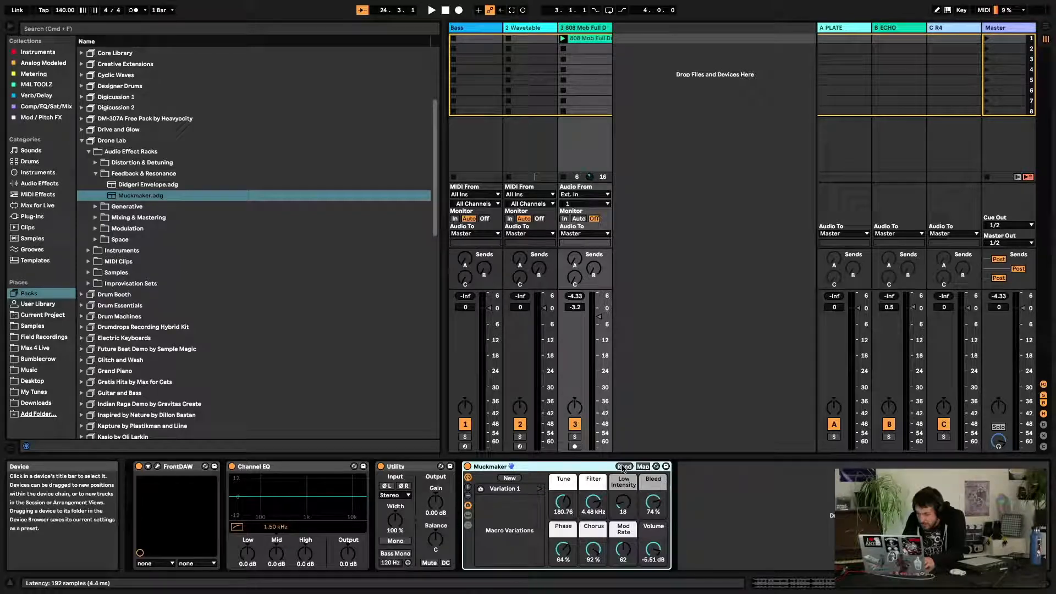
Randomize the Muckmaker rack's macro values repeatedly
click(626, 468)
click(626, 468)
click(626, 468)
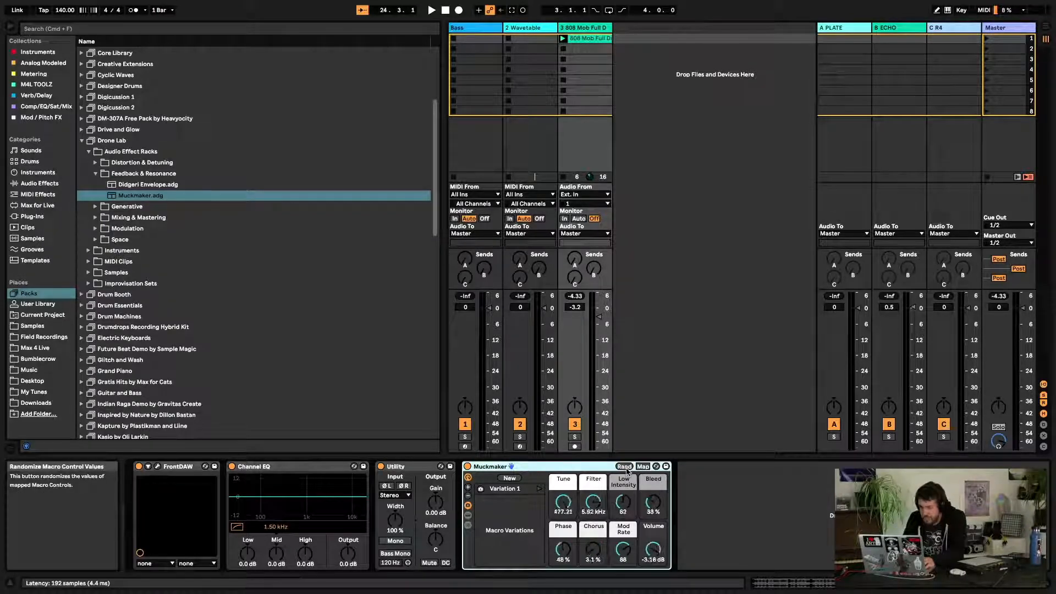
click(625, 468)
click(625, 467)
click(626, 468)
click(626, 468)
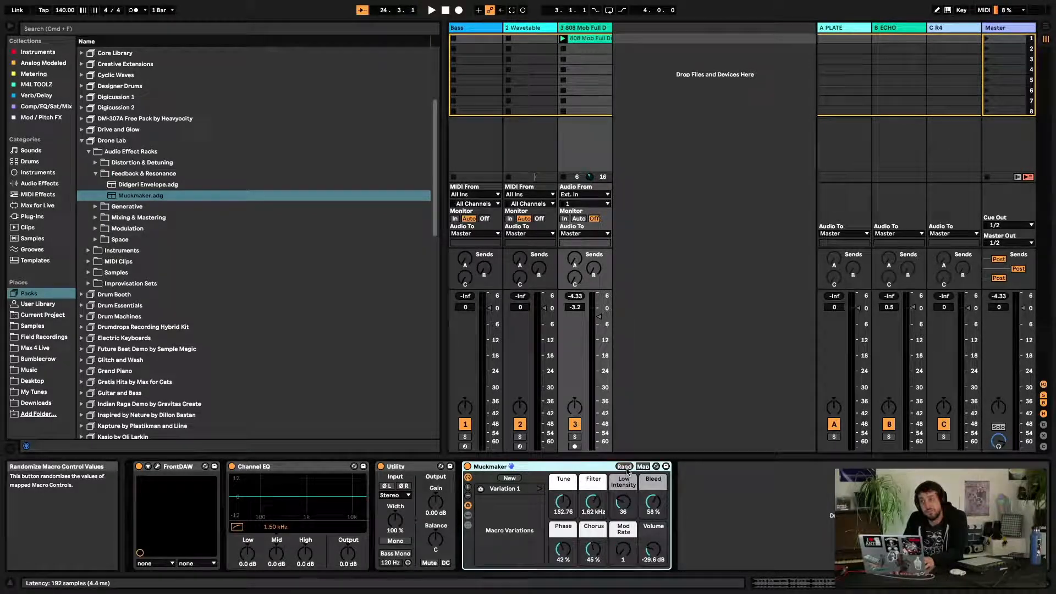
click(626, 468)
click(626, 468)
click(626, 468)
click(626, 469)
Undo the last three changes
key(super+z)
key(super+z)
key(super+z)
key(super+z)
key(super+z)
key(super+z)
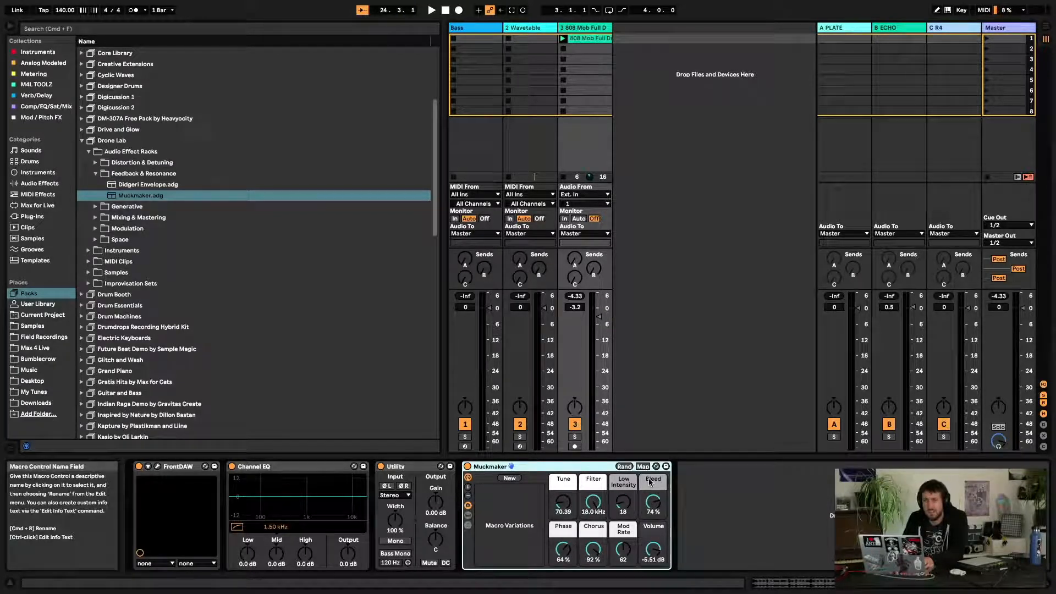
Hide the Macro Variations panel and show the rack's chain of devices
click(468, 505)
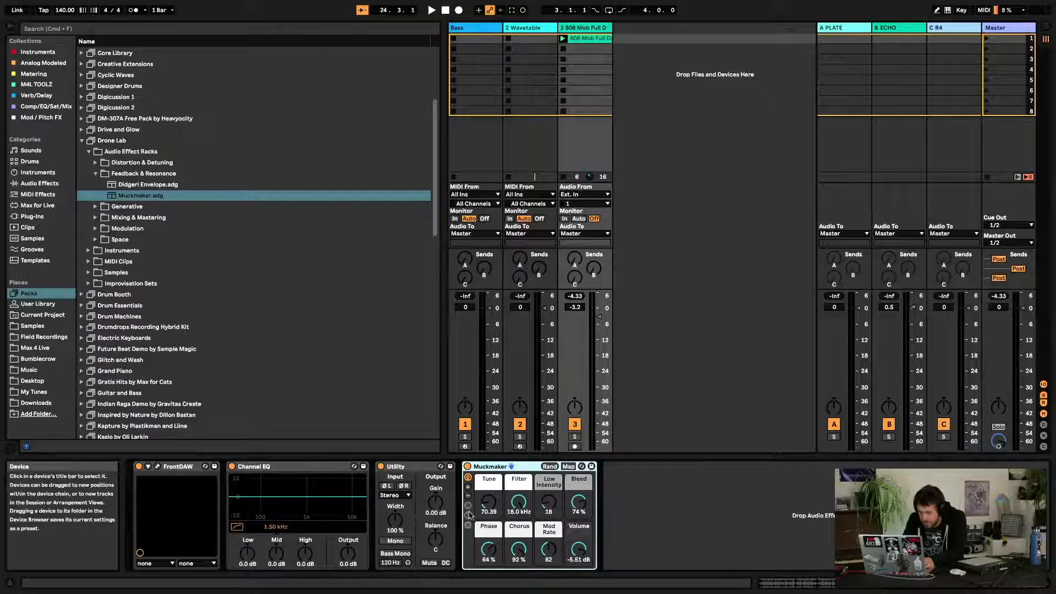
click(468, 515)
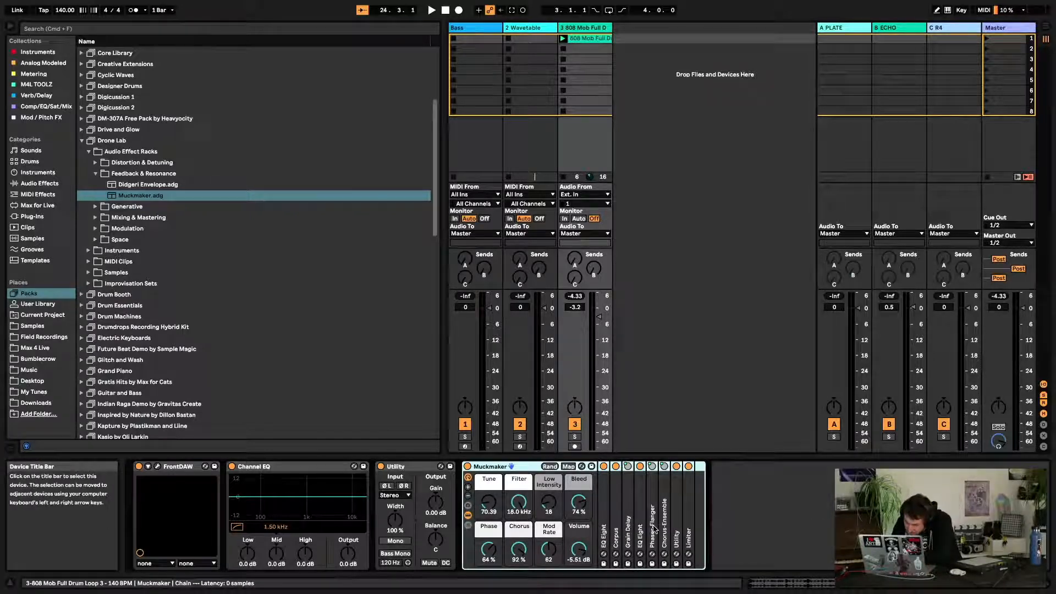
Expand EQ Eight and Corpus inside the rack to show their controls
double_click(604, 528)
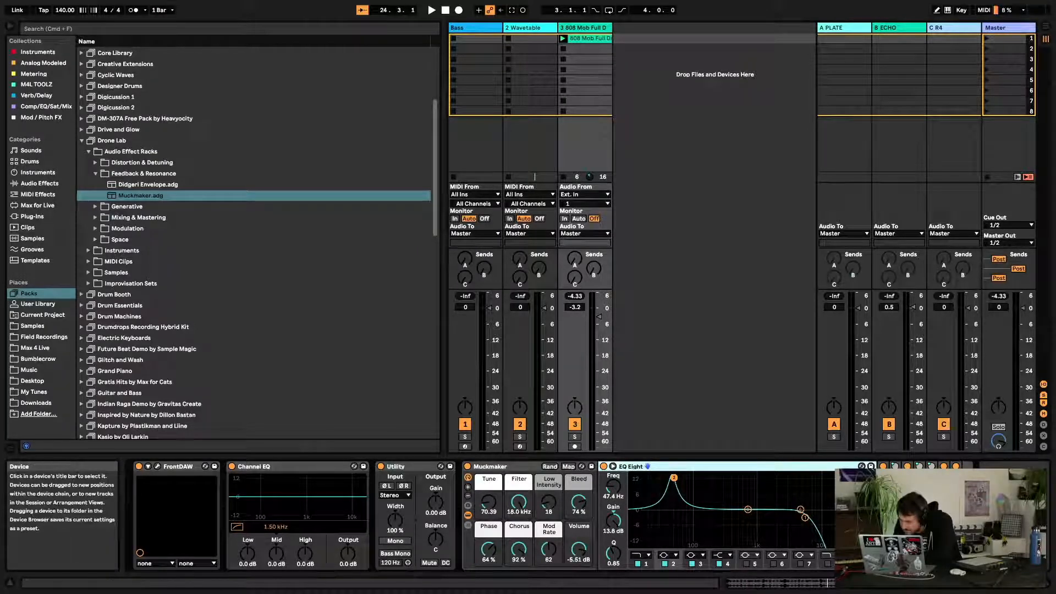
double_click(884, 520)
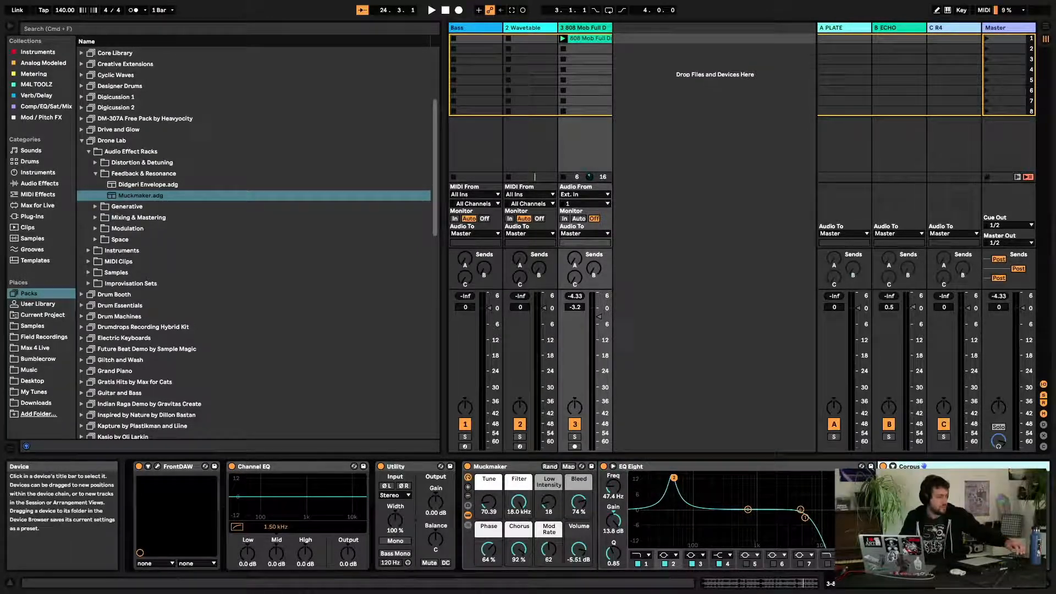
key(Left)
key(Left)
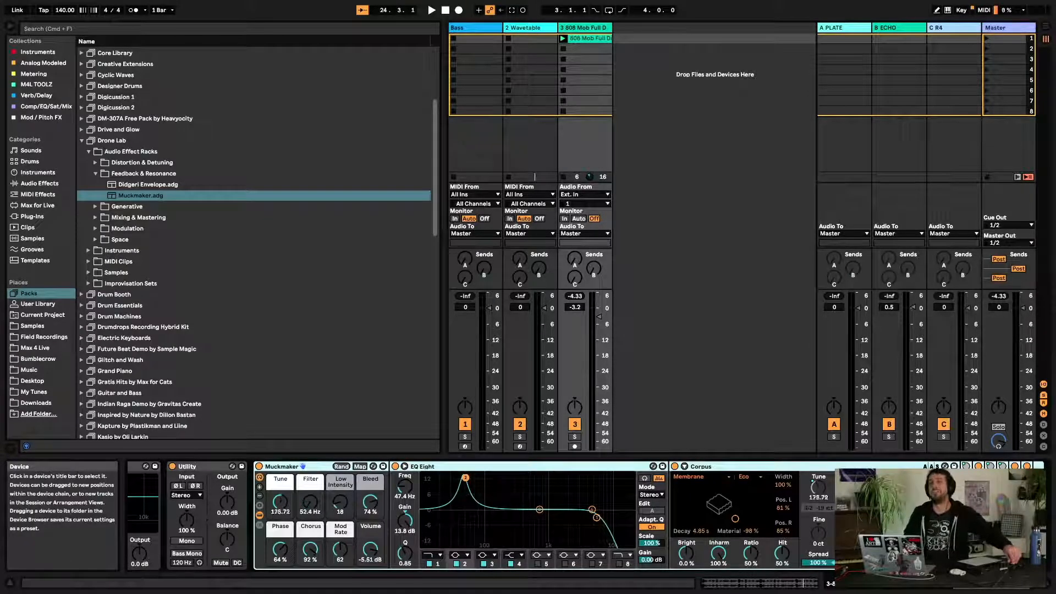
Play the drum loop and inspect Corpus's resonance type setting
key(space)
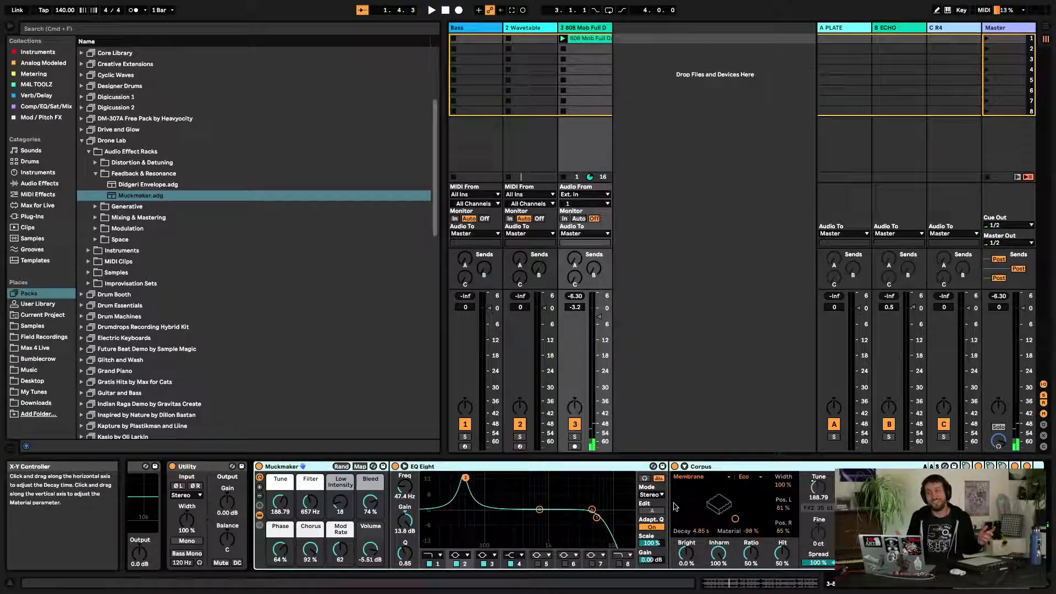
scroll(724, 497, left, 1)
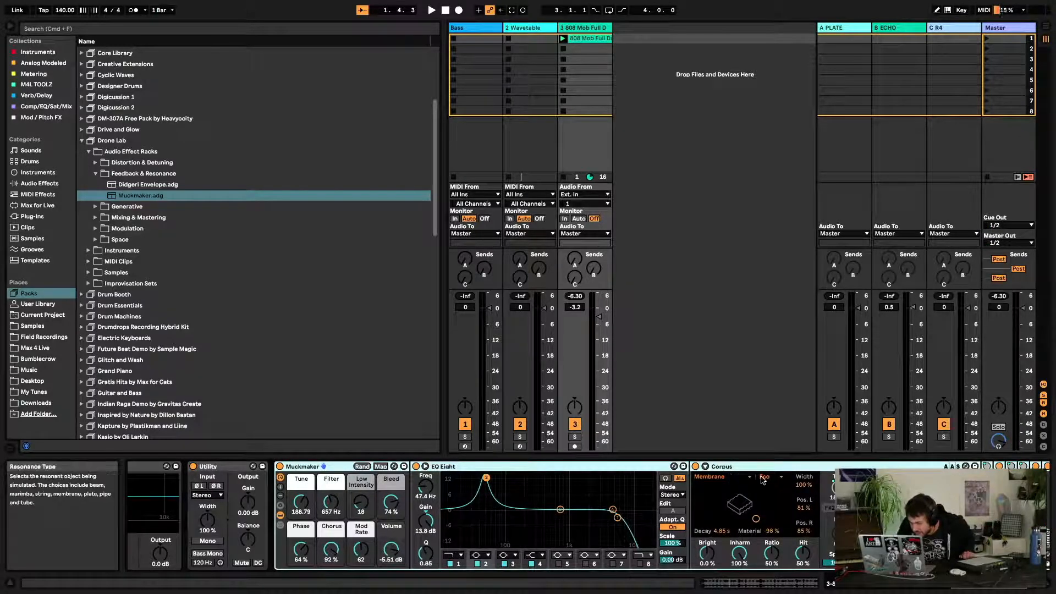
click(727, 480)
click(727, 479)
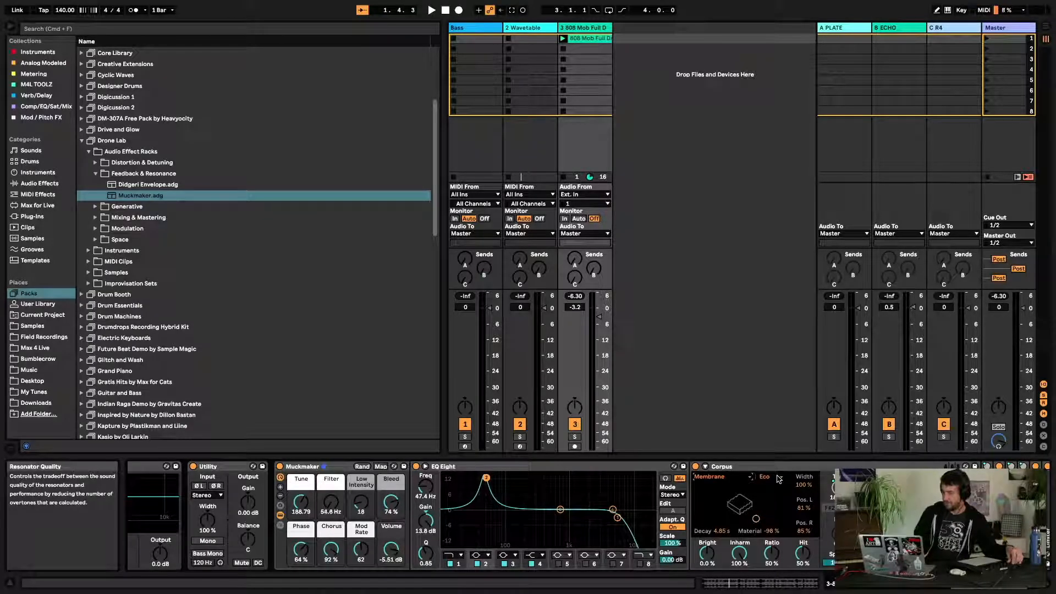
key(space)
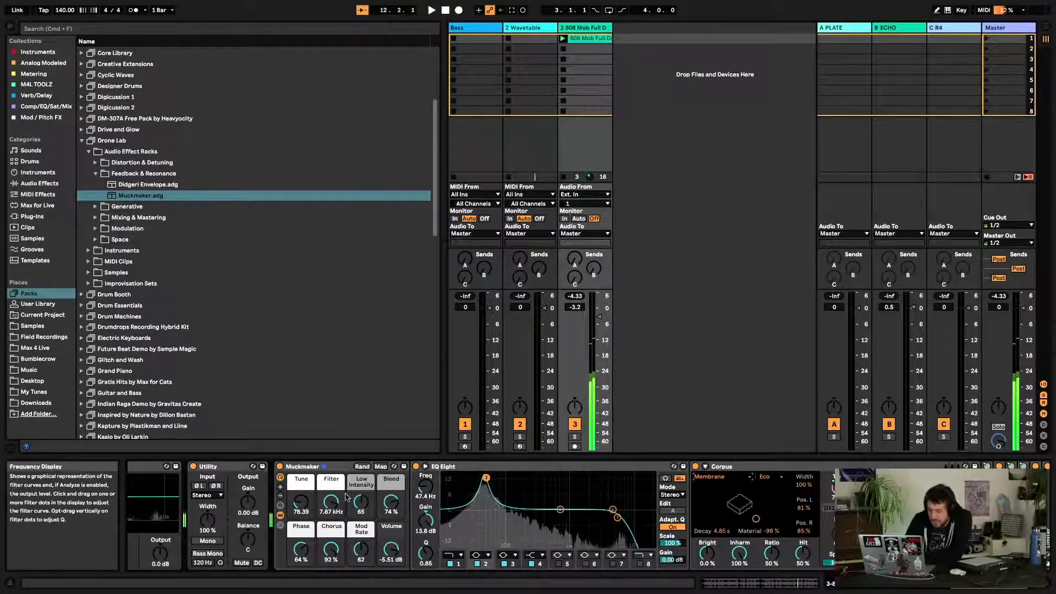
Browse through the rack's chain of devices from Corpus to Grain Delay and Phaser-Flanger
click(325, 468)
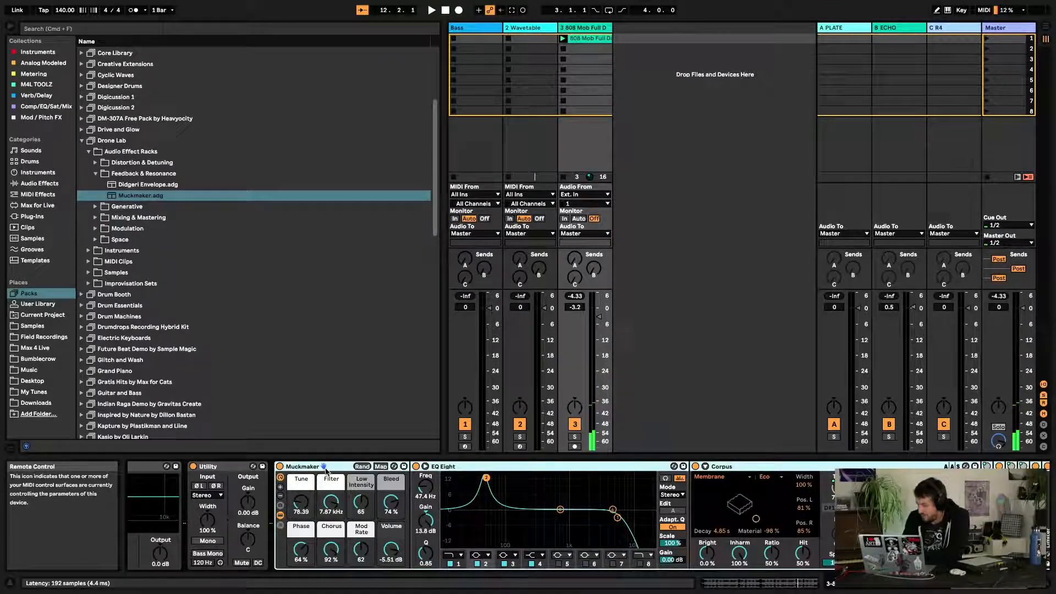
scroll(584, 517, right, 3)
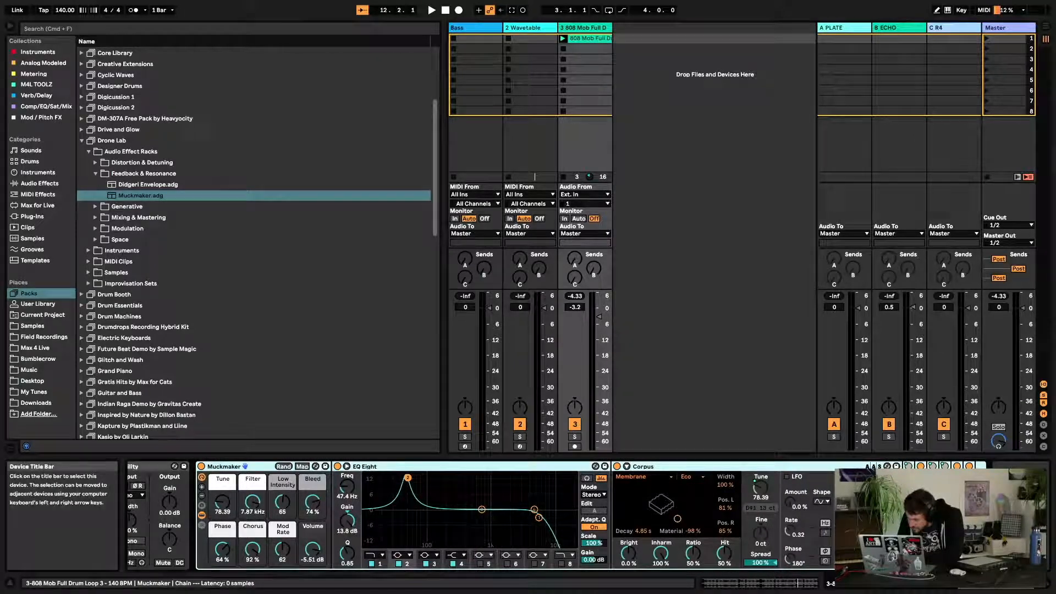
scroll(583, 517, right, 6)
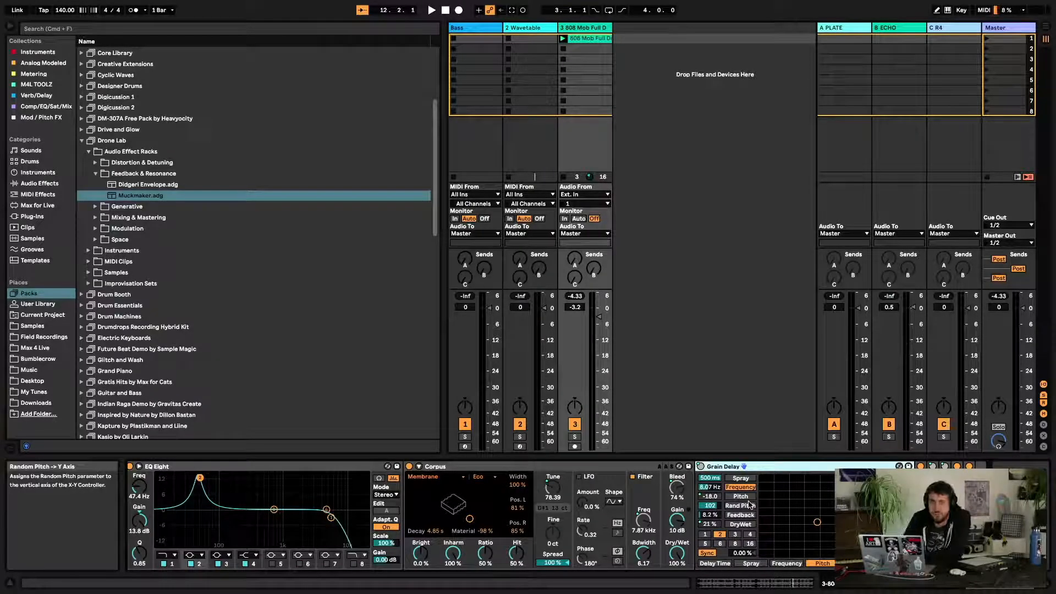
click(990, 466)
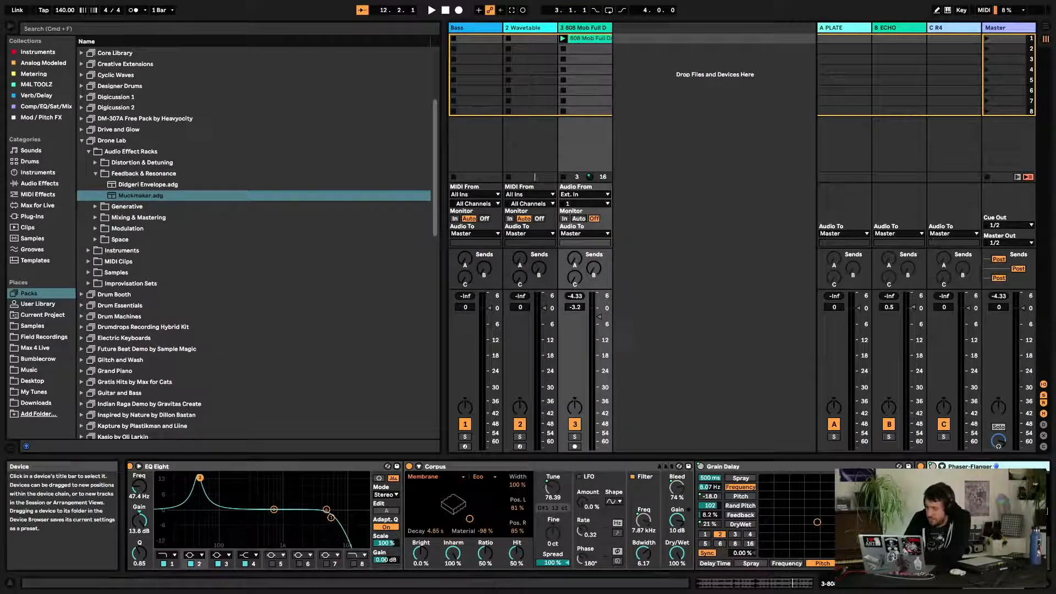
scroll(821, 523, right, 4)
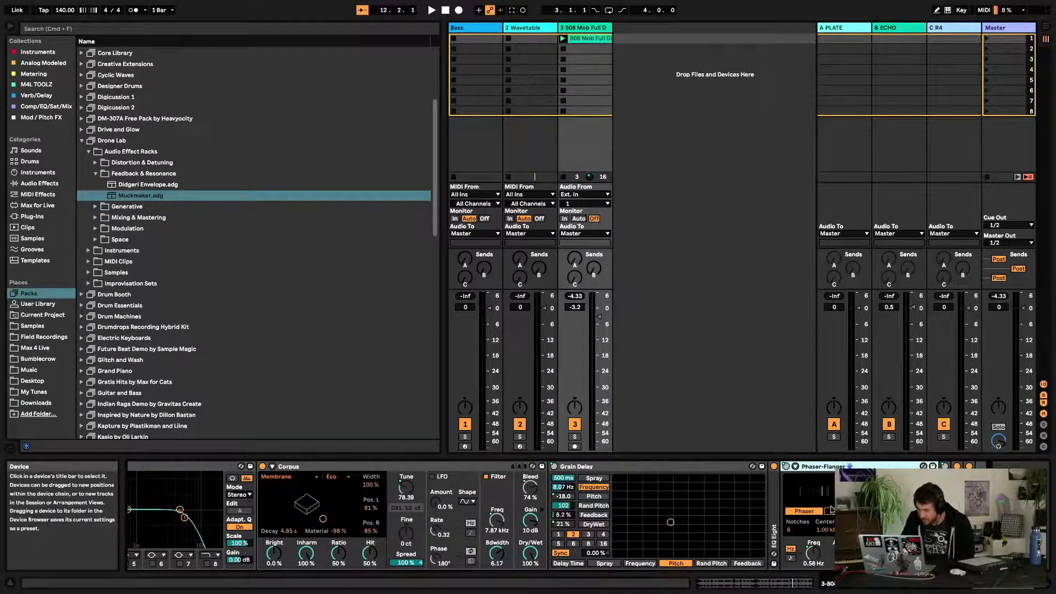
scroll(275, 539, left, 8)
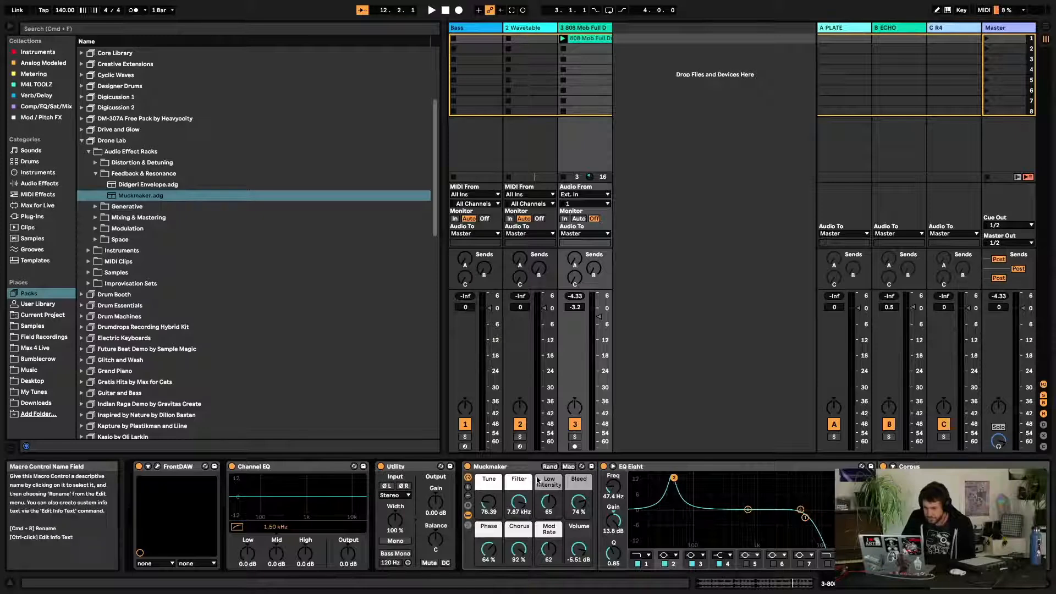
Delete the Muckmaker rack from the track
click(522, 467)
key(Delete)
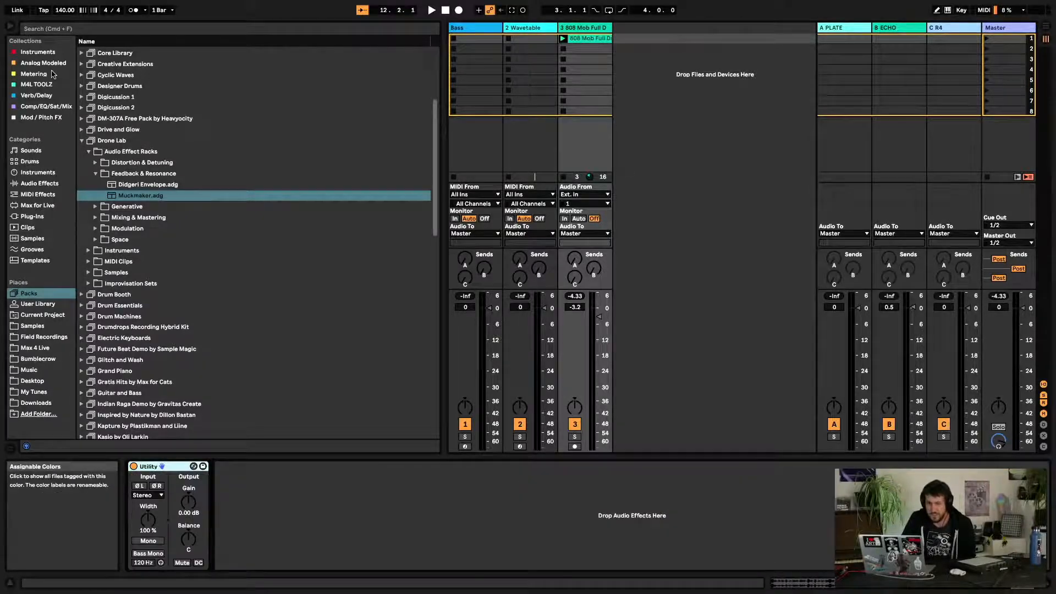
Add Chorus-Ensemble from the Audio Effects category to the track after Utility
click(34, 195)
click(40, 183)
scroll(138, 195, up, 5)
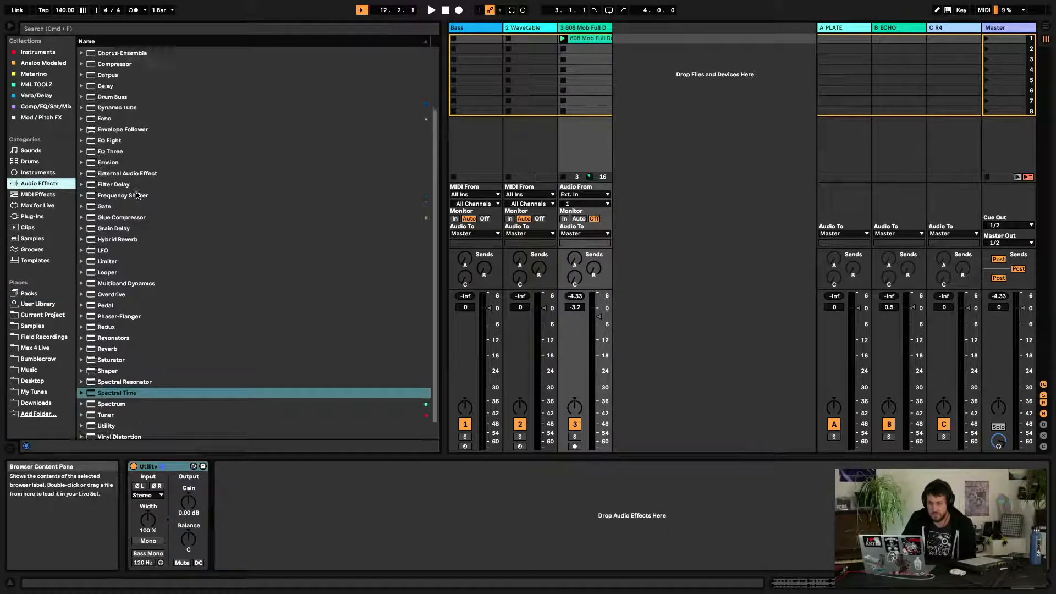
click(121, 128)
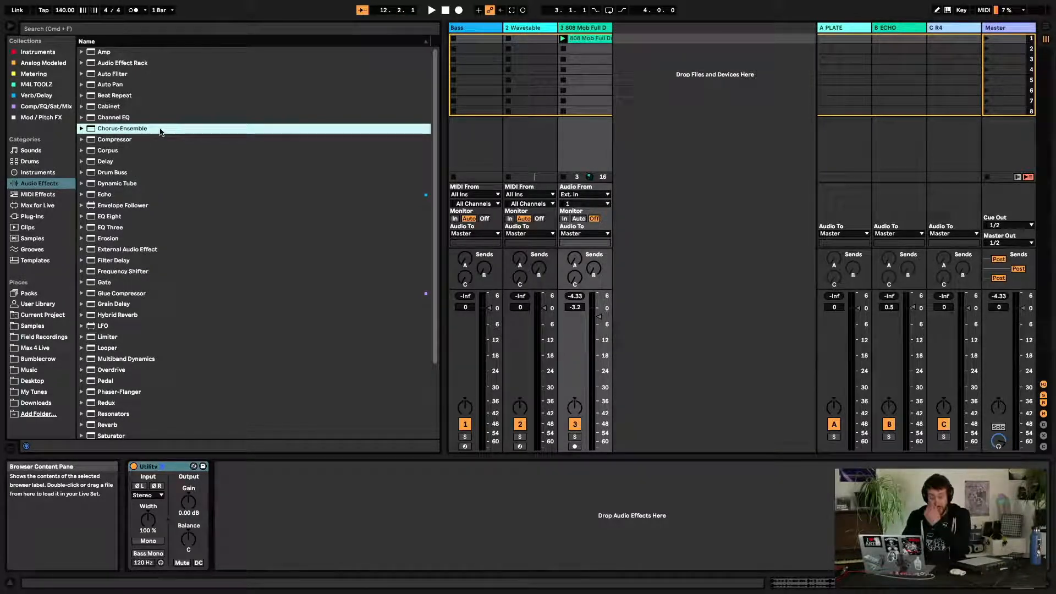
mouse_move(129, 130)
mouse_down()
mouse_move(264, 301)
mouse_move(290, 426)
mouse_move(473, 237)
mouse_move(515, 365)
mouse_move(459, 507)
mouse_up()
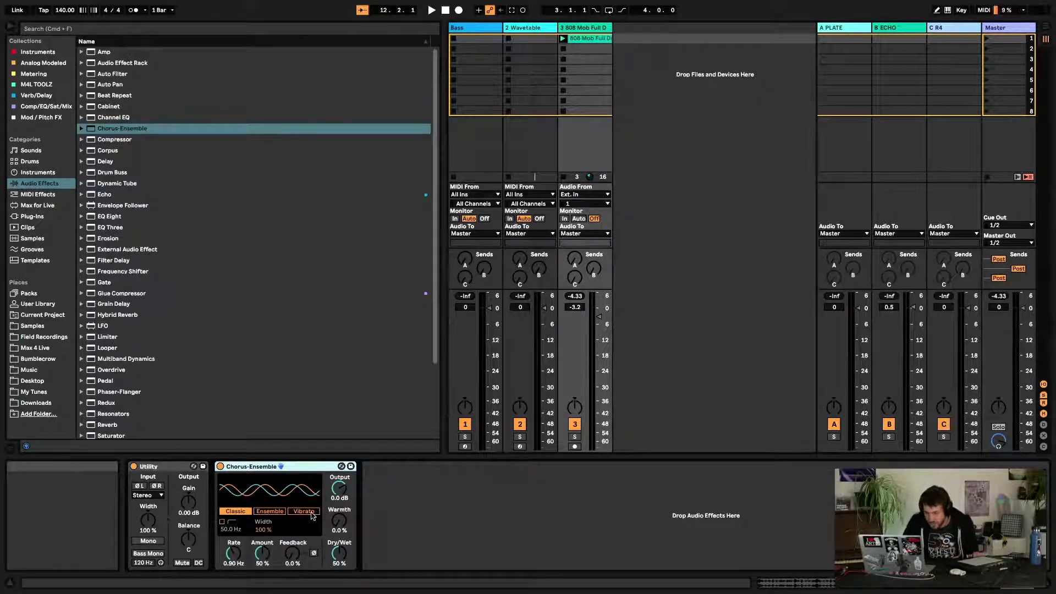
Audition Chorus-Ensemble's Ensemble, Vibrato and Classic modes, ending on Classic, and bypass the device briefly
click(280, 513)
click(297, 512)
click(236, 512)
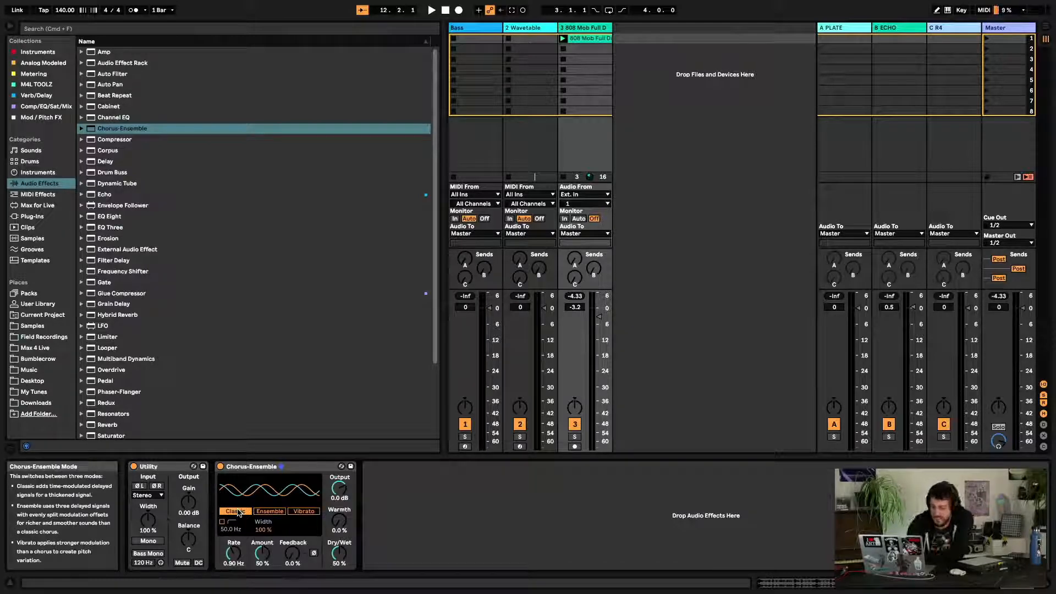
click(220, 467)
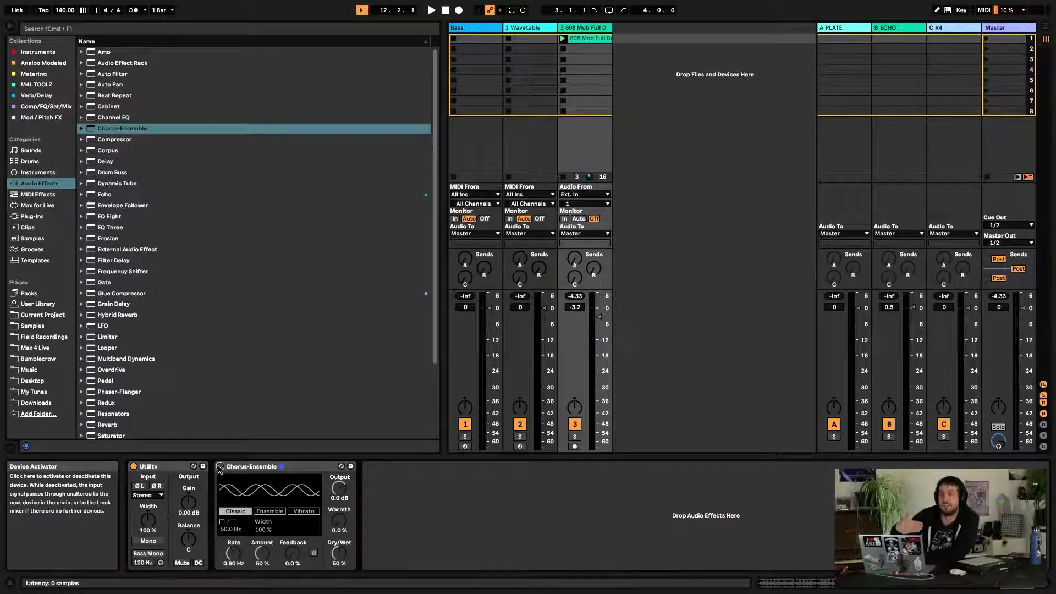
click(220, 466)
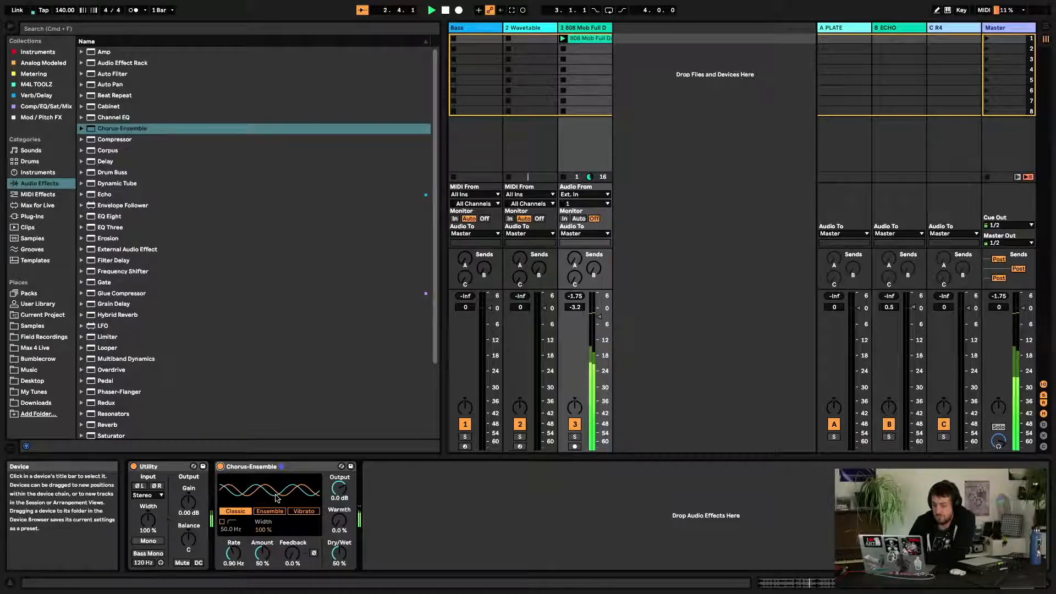
Set Chorus-Ensemble's Feedback to 69 %, Warmth to 68 % and Width to 162 %
drag(292, 555, 293, 532)
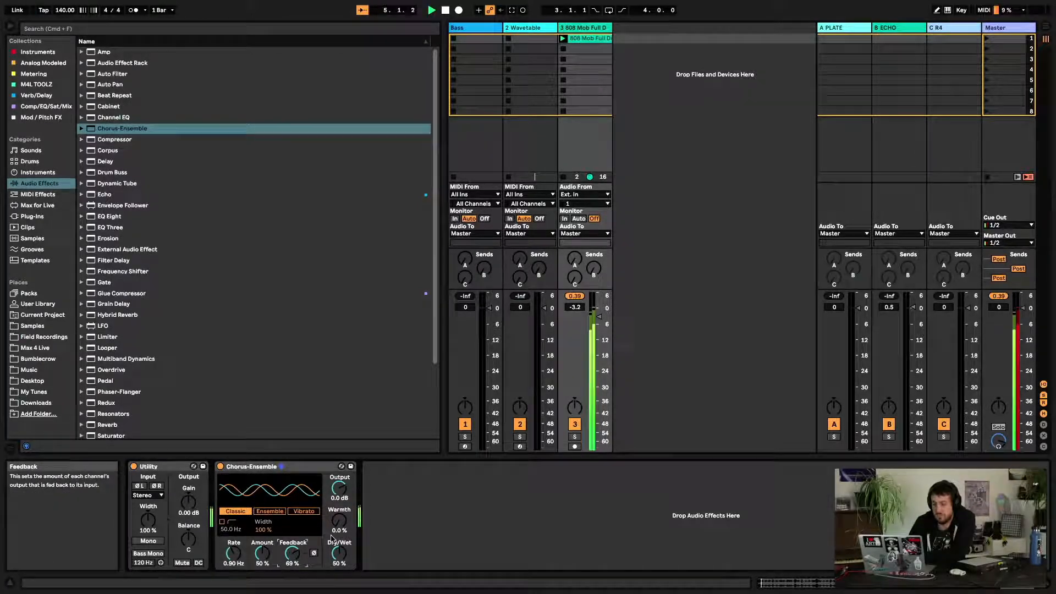
drag(340, 532, 339, 509)
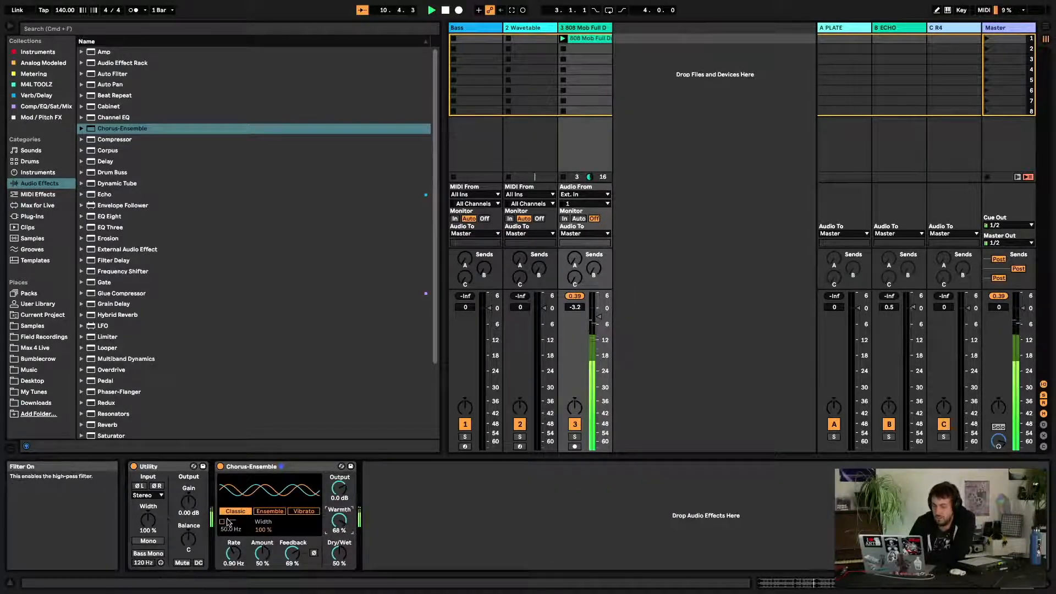
drag(235, 535, 235, 527)
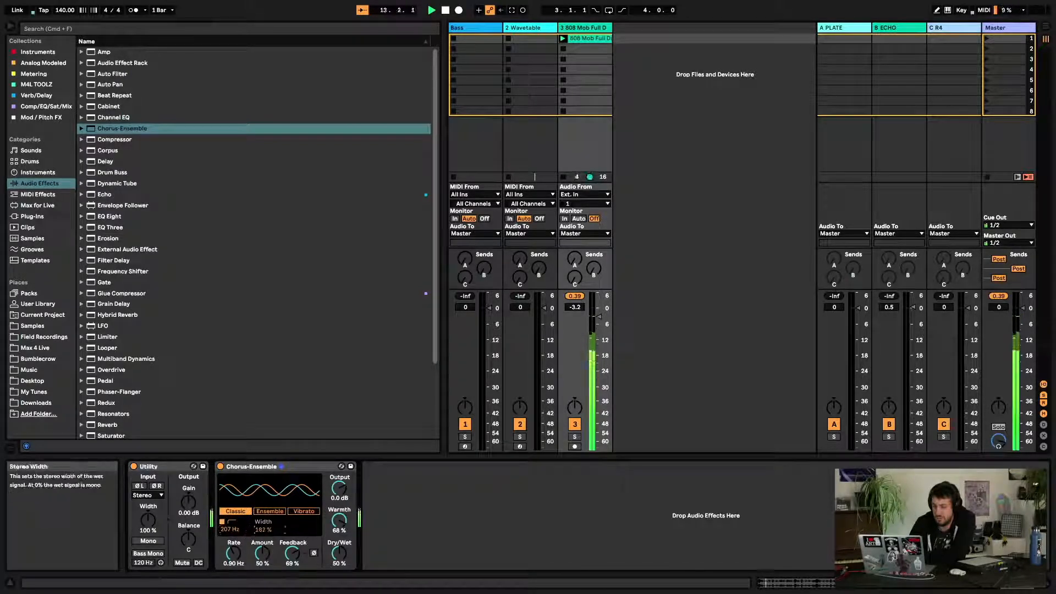
Set Chorus-Ensemble's Width to 189 %, Amount to 100 % and Feedback to 99 %, sweeping Rate up to 15.0 Hz
drag(260, 532, 263, 511)
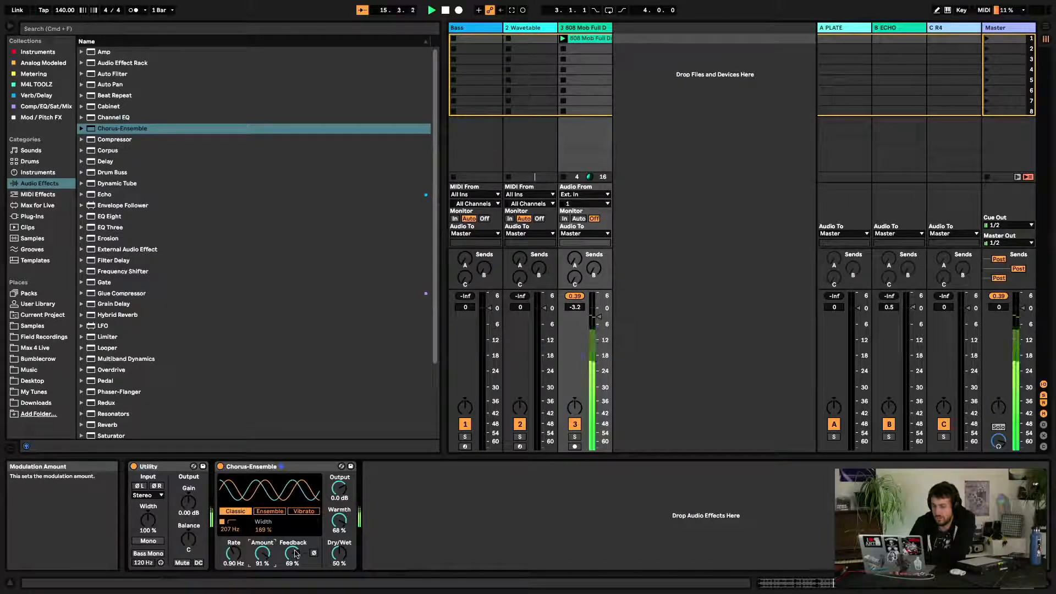
drag(295, 556, 234, 512)
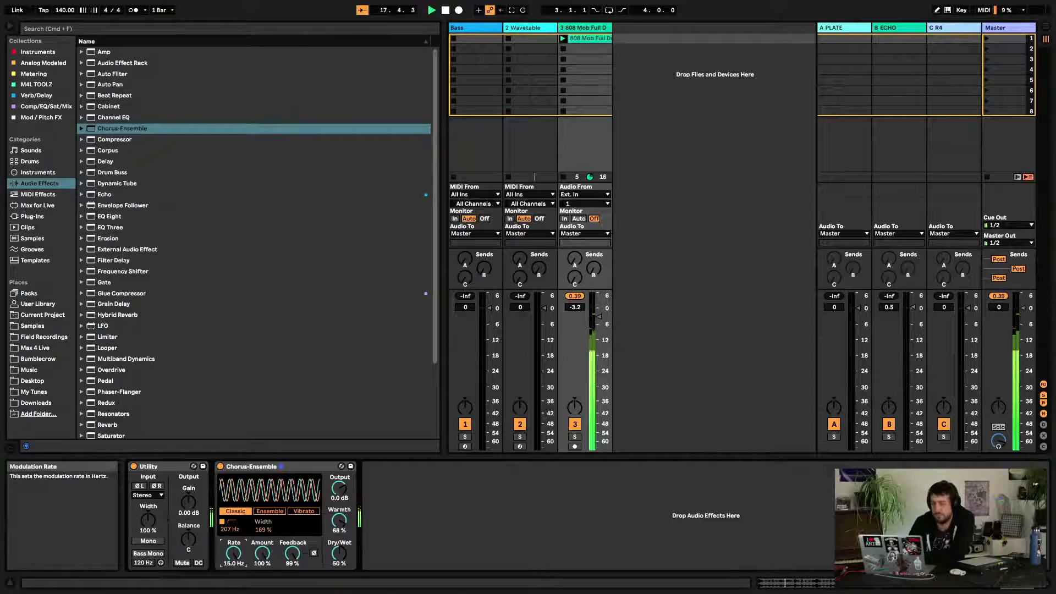
drag(238, 554, 239, 592)
drag(234, 554, 234, 512)
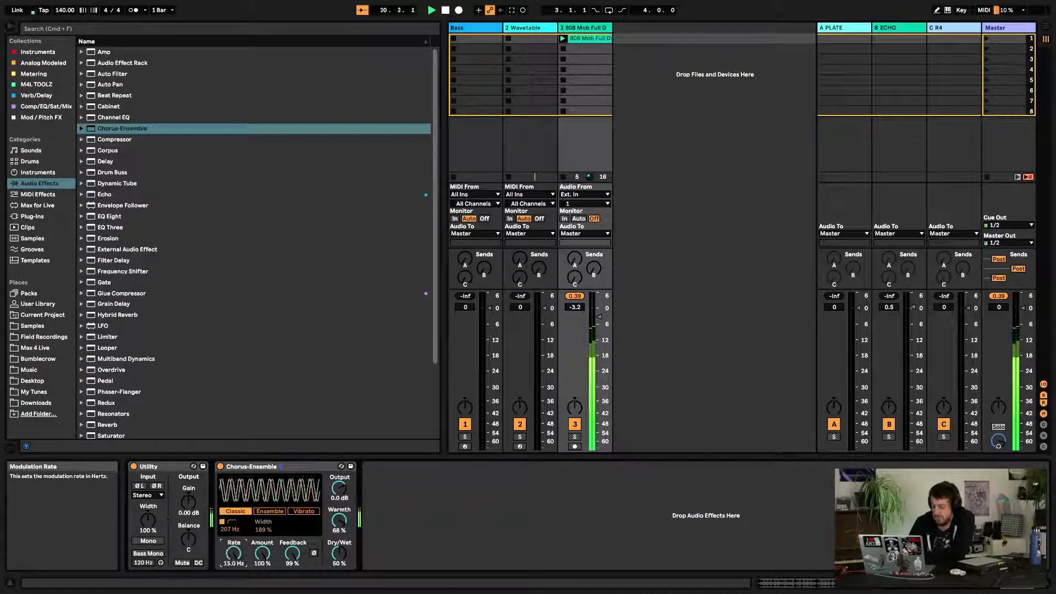
mouse_move(234, 554)
mouse_down()
mouse_move(234, 592)
mouse_move(233, 550)
mouse_up()
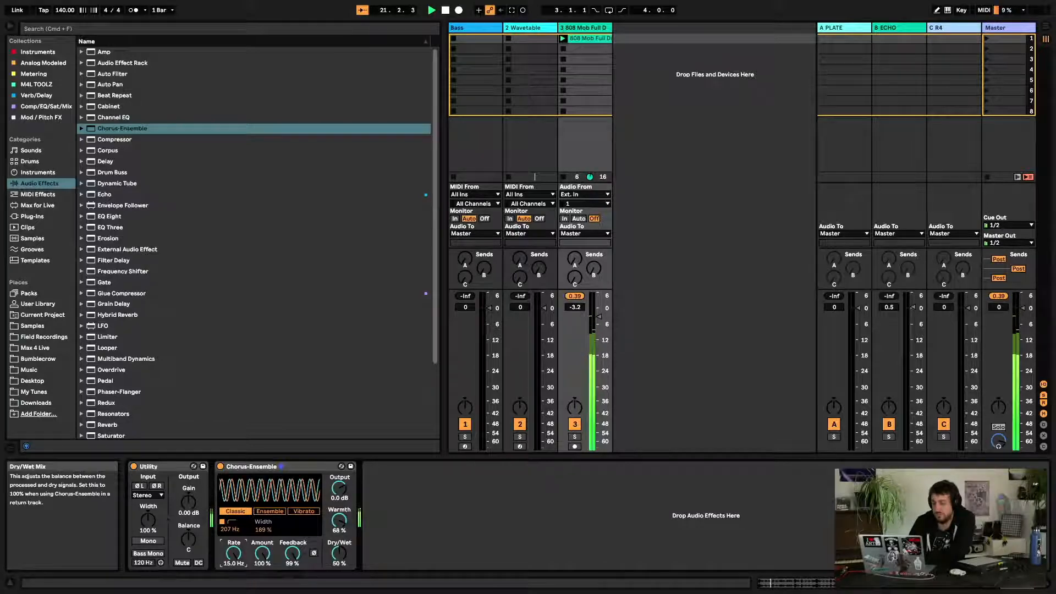
Set Chorus-Ensemble's Dry/Wet to 100 % and sweep its Rate down to 0.10 Hz
drag(339, 554, 340, 529)
drag(234, 554, 233, 591)
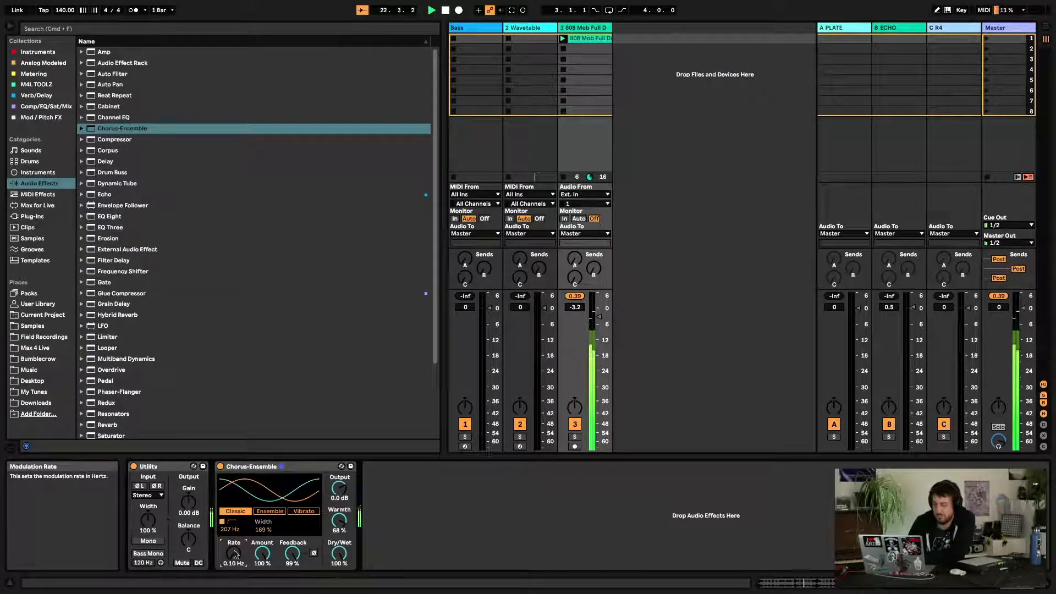
drag(234, 554, 234, 512)
drag(234, 554, 234, 586)
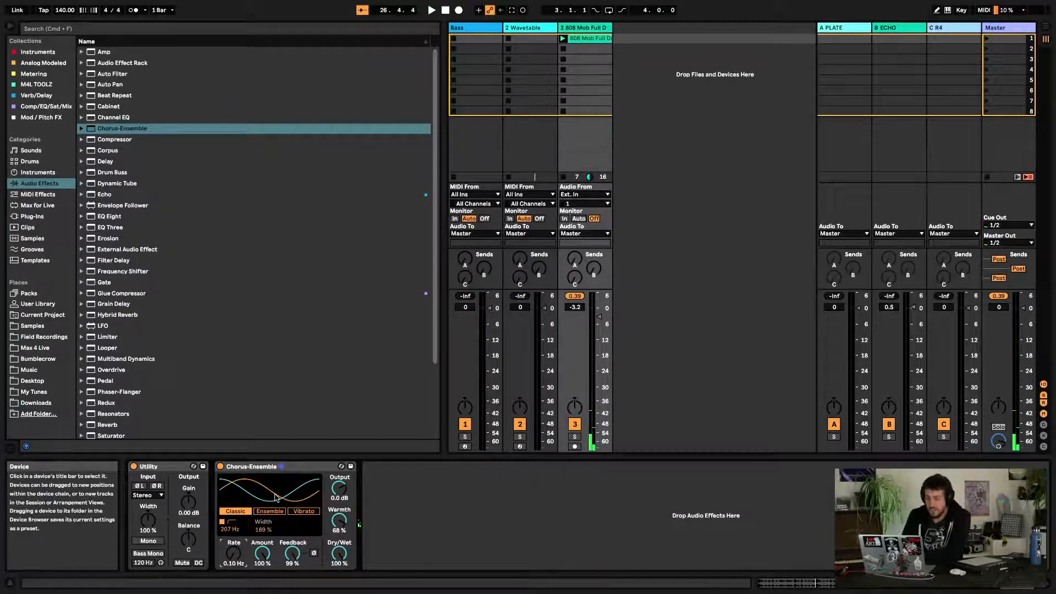
Switch Chorus-Ensemble to Ensemble mode and toggle playback
click(272, 511)
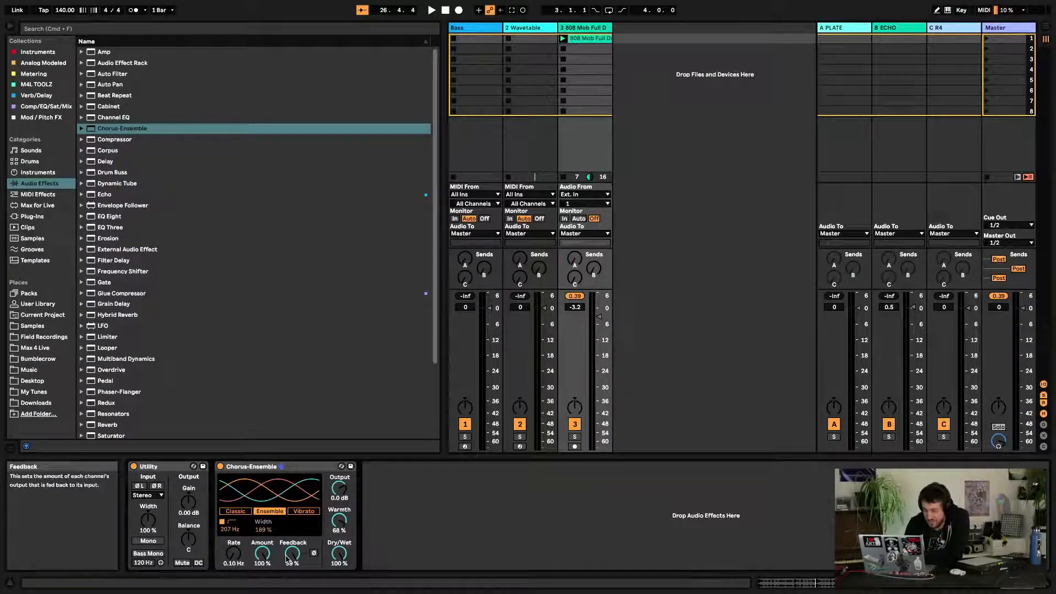
key(space)
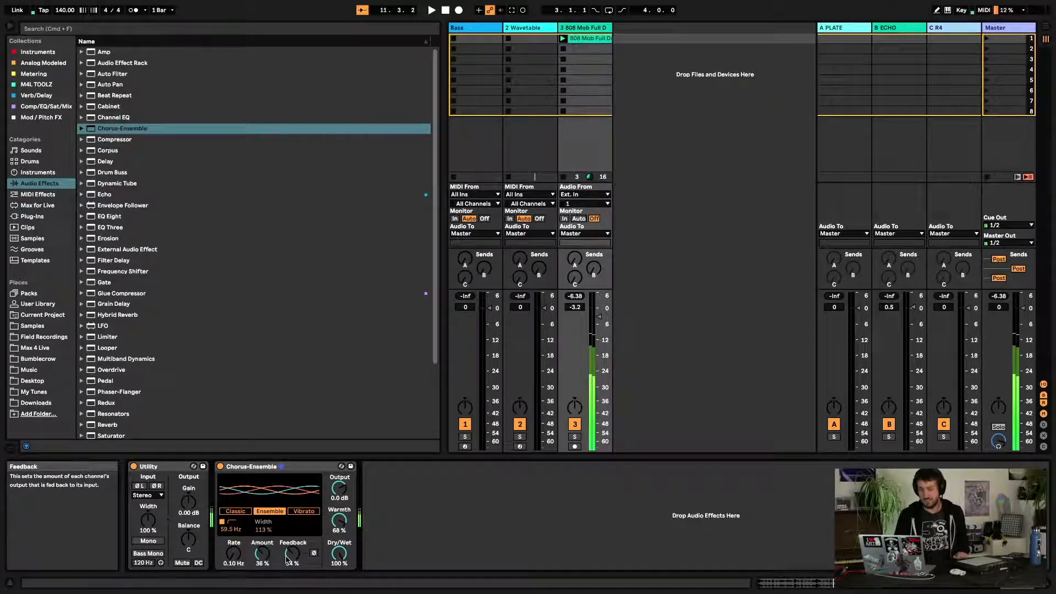
Browse the Samples folder's Piano Keys and Mallets Loops, previewing several melody loops
click(59, 325)
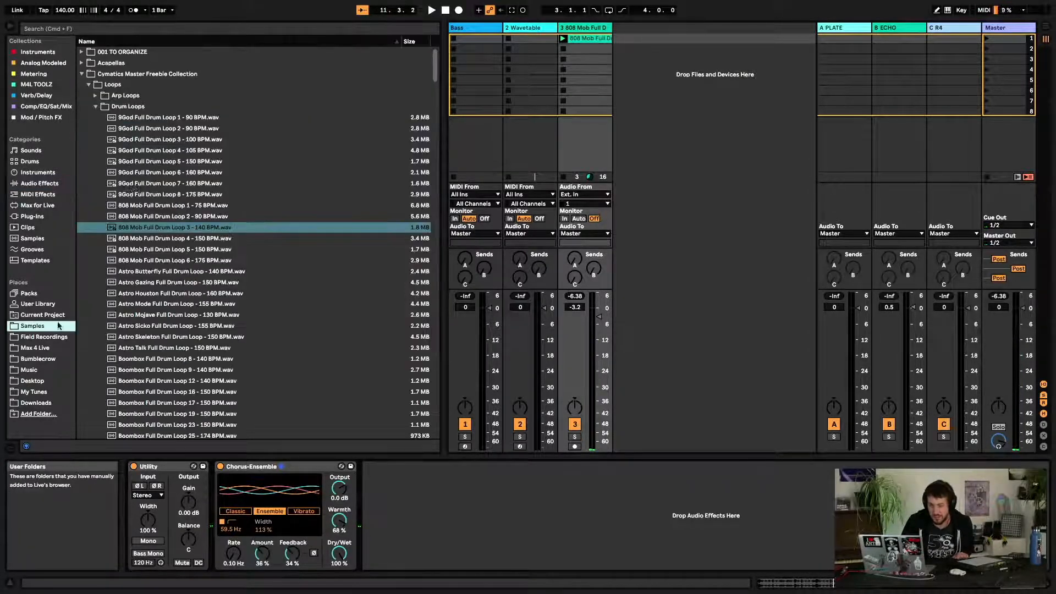
click(97, 108)
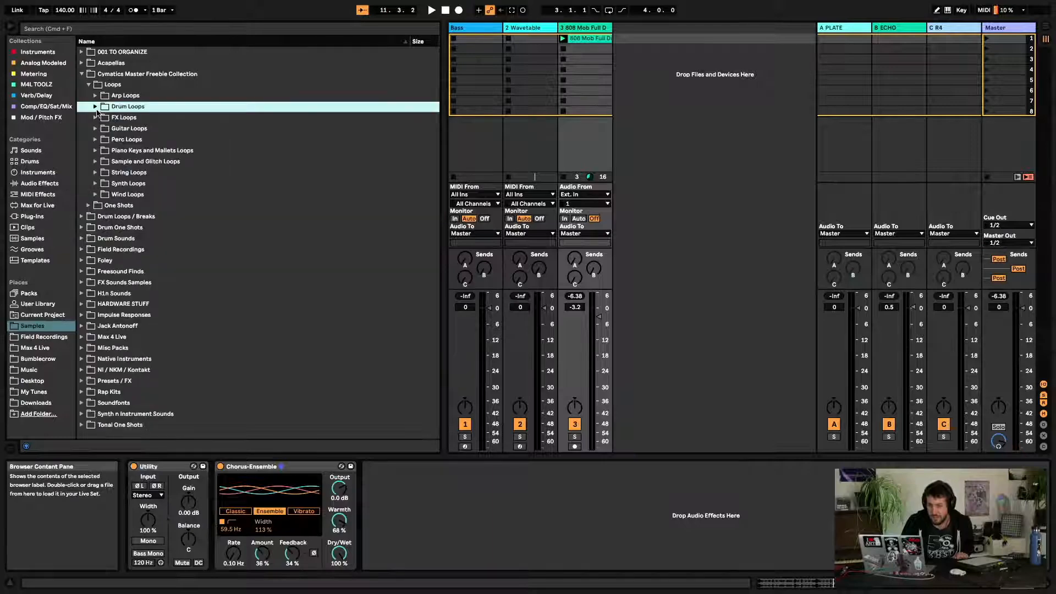
click(96, 152)
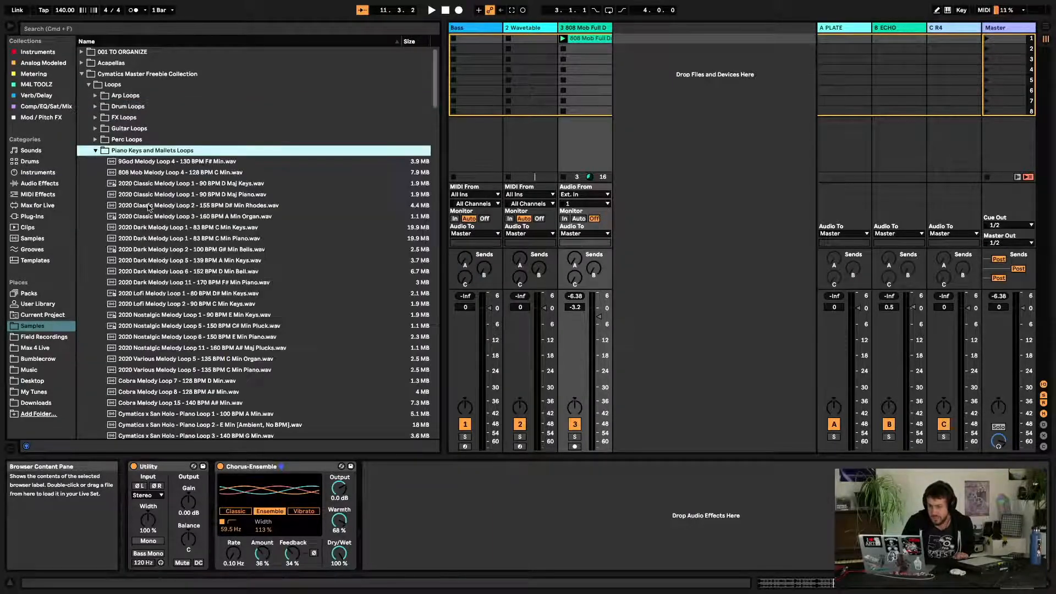
scroll(163, 217, down, 15)
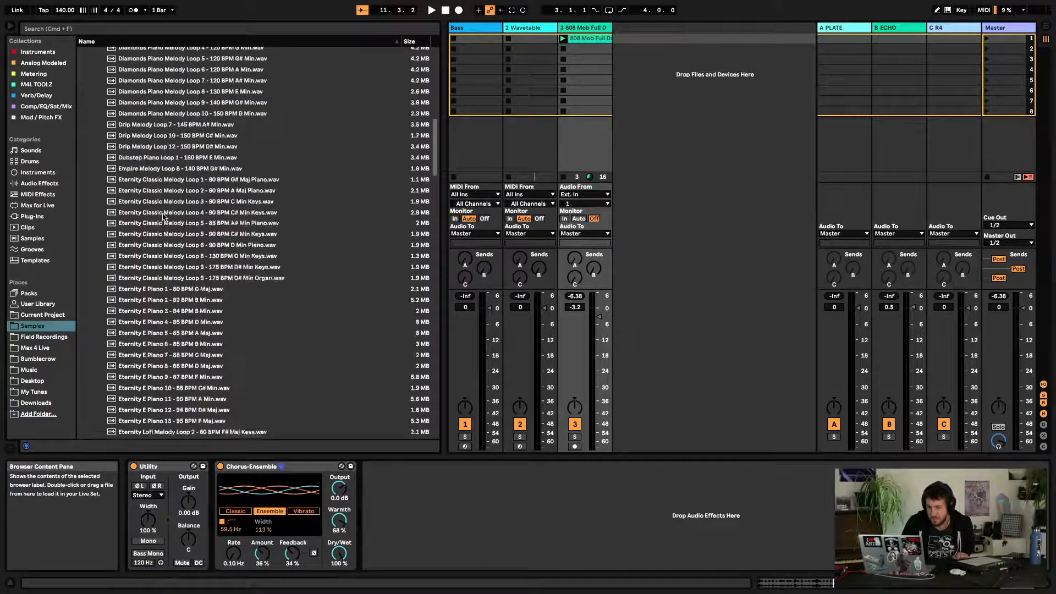
click(180, 278)
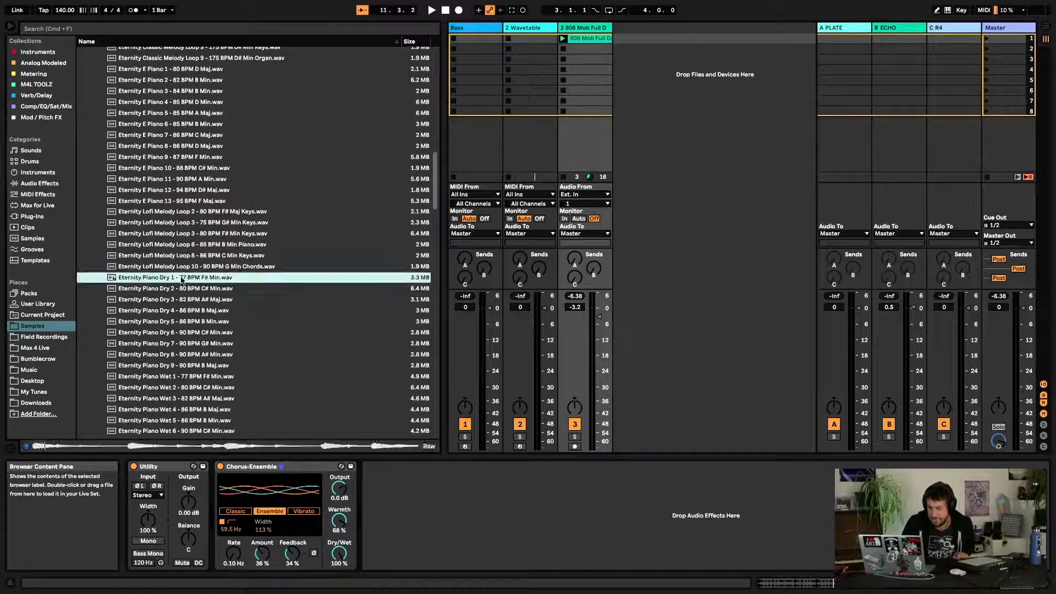
click(166, 290)
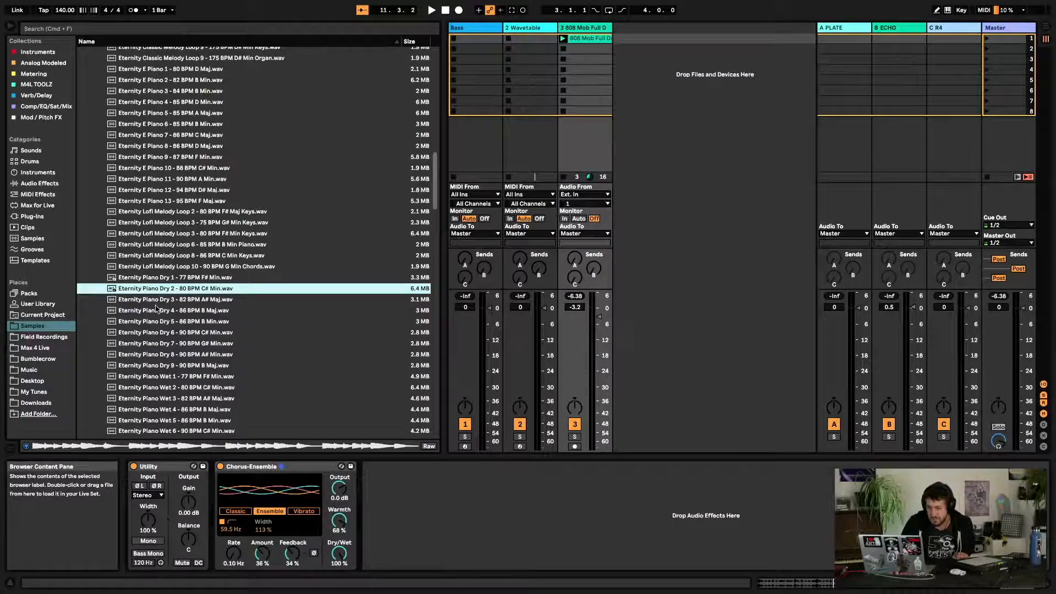
scroll(156, 310, down, 2)
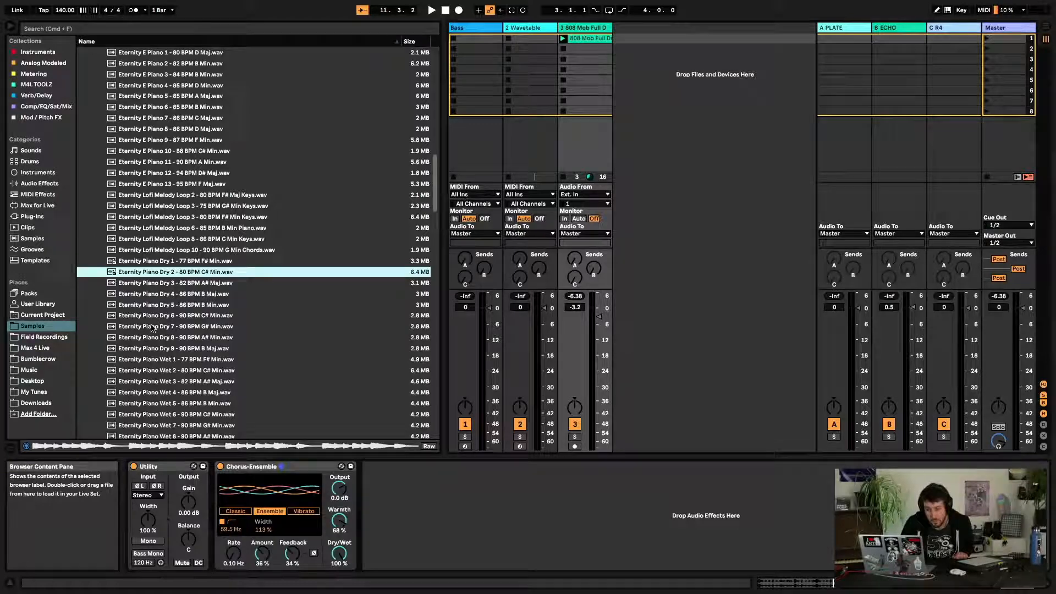
click(153, 327)
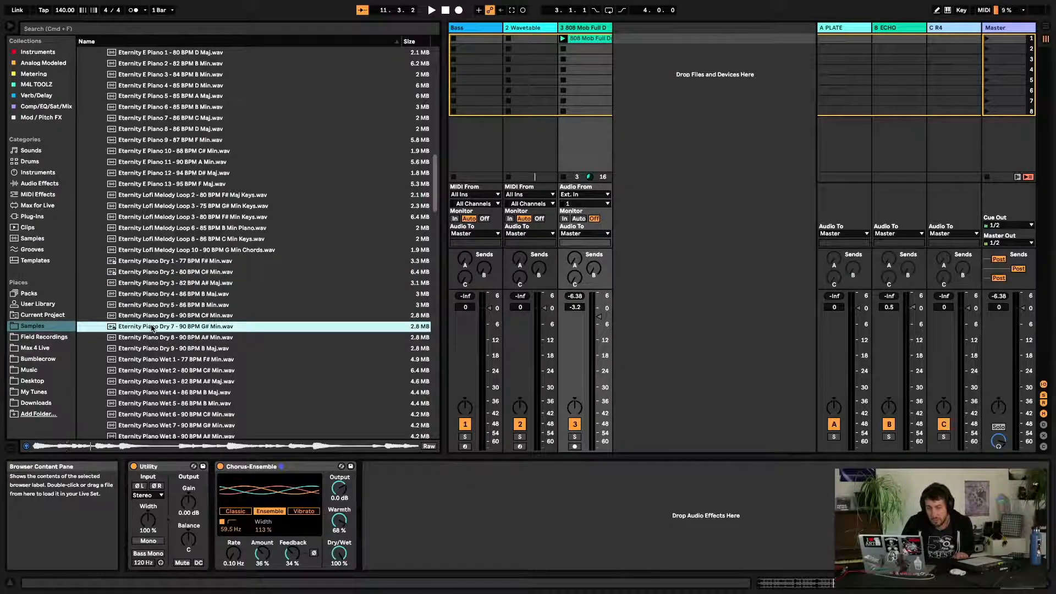
scroll(153, 328, down, 15)
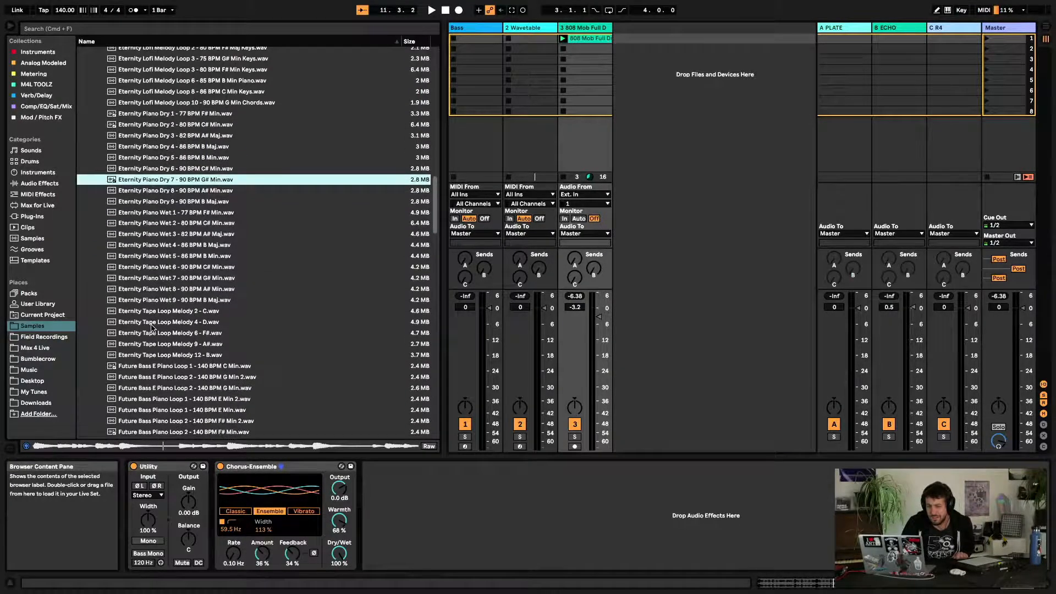
scroll(153, 328, down, 1)
click(171, 244)
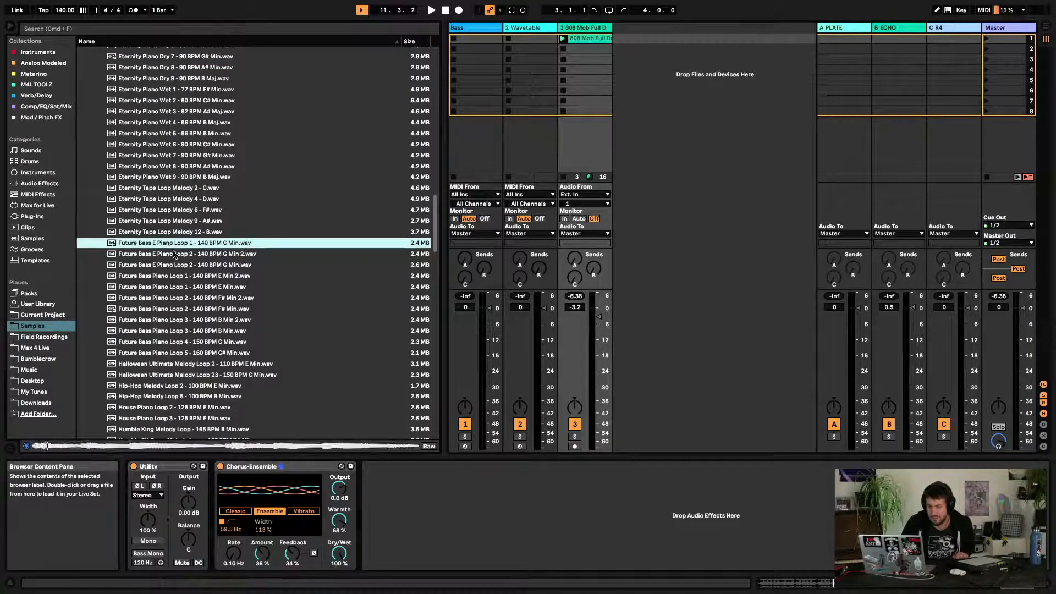
click(175, 332)
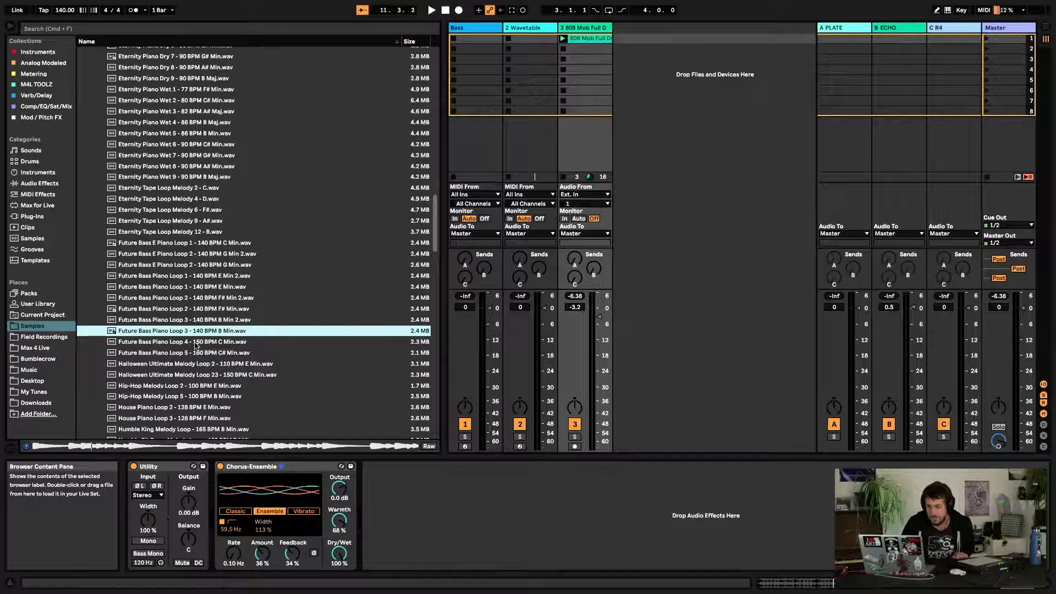
click(172, 408)
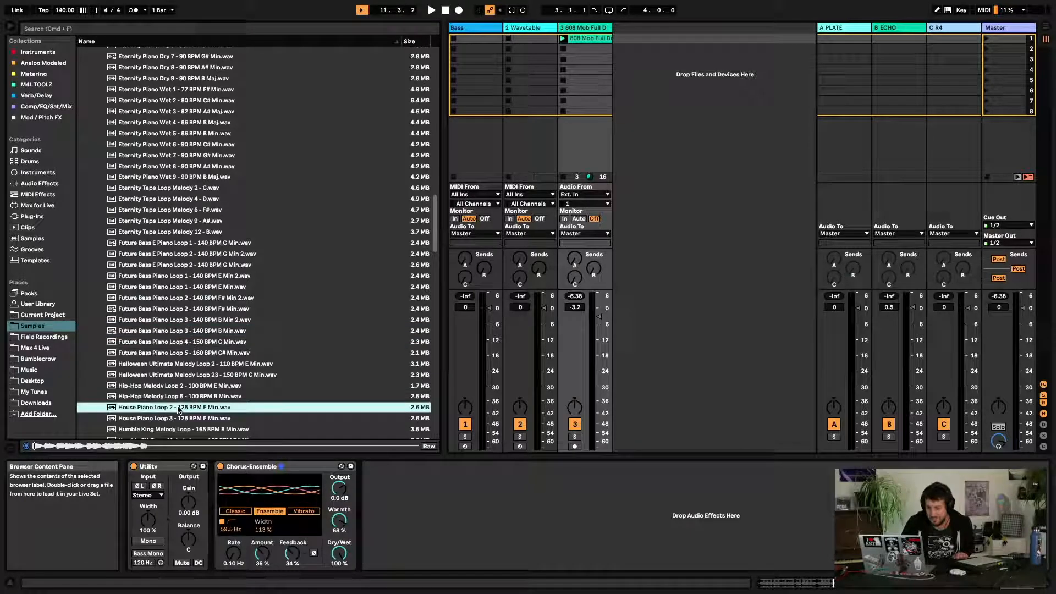
click(181, 386)
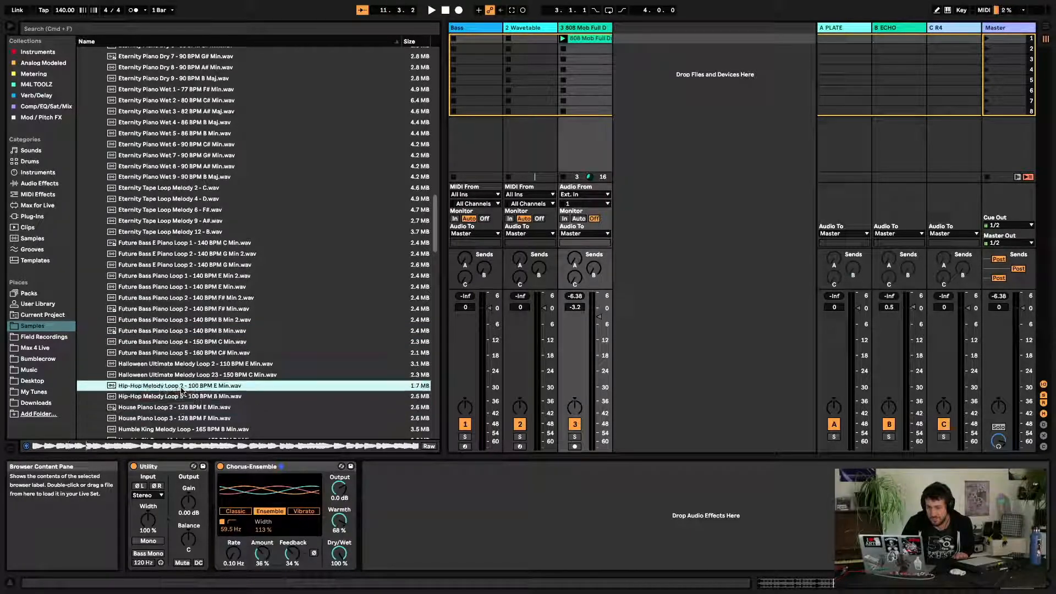
click(184, 365)
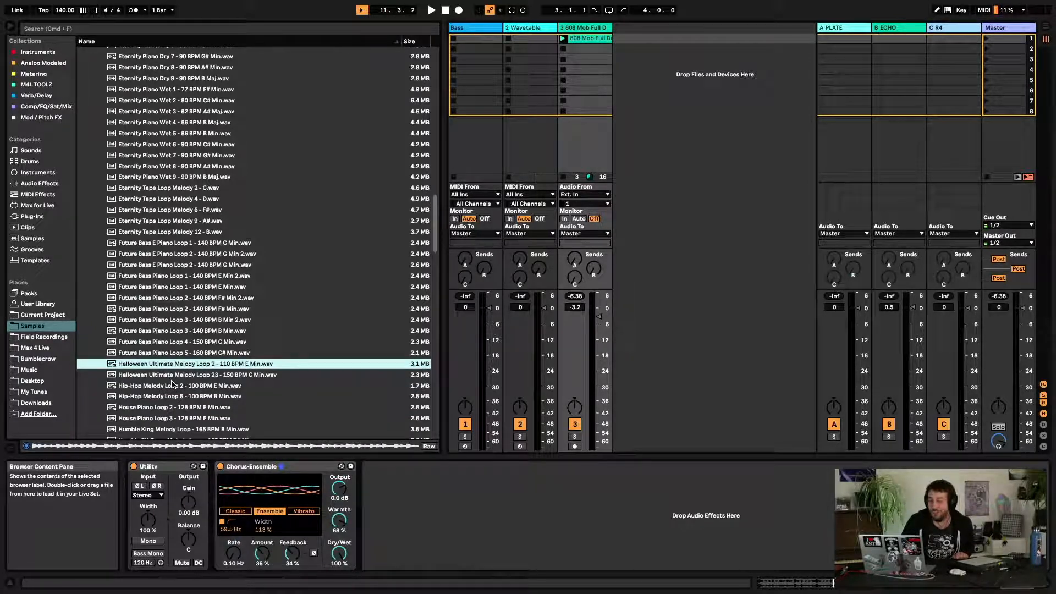
Load Halloween Ultimate Melody Loop 2 - 110 BPM E Min.wav into the 808 Mob track's next clip slot, launch it, and set the tempo to 116 BPM
drag(157, 364, 567, 49)
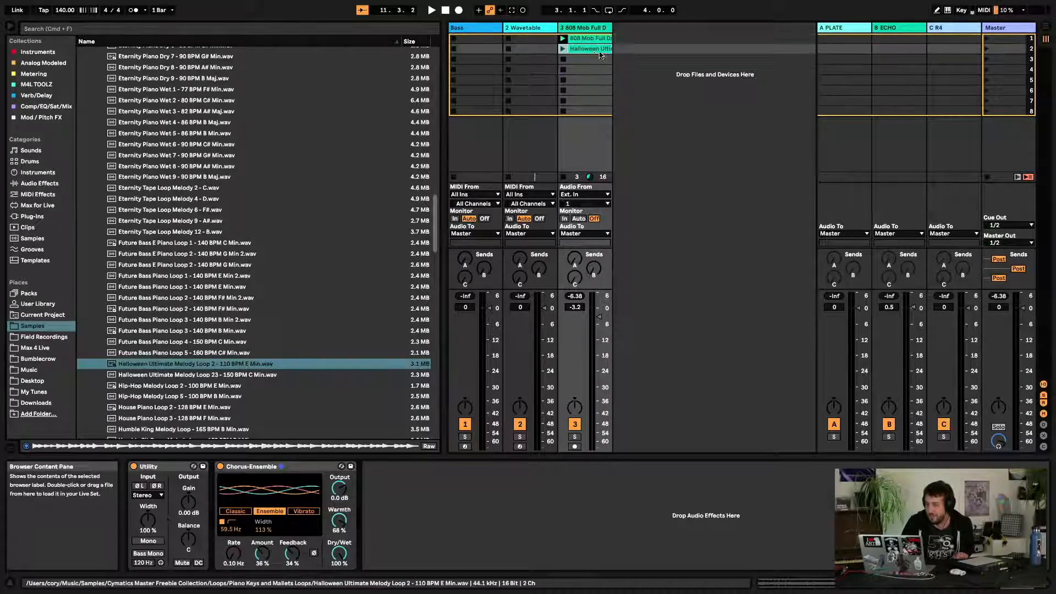
click(563, 49)
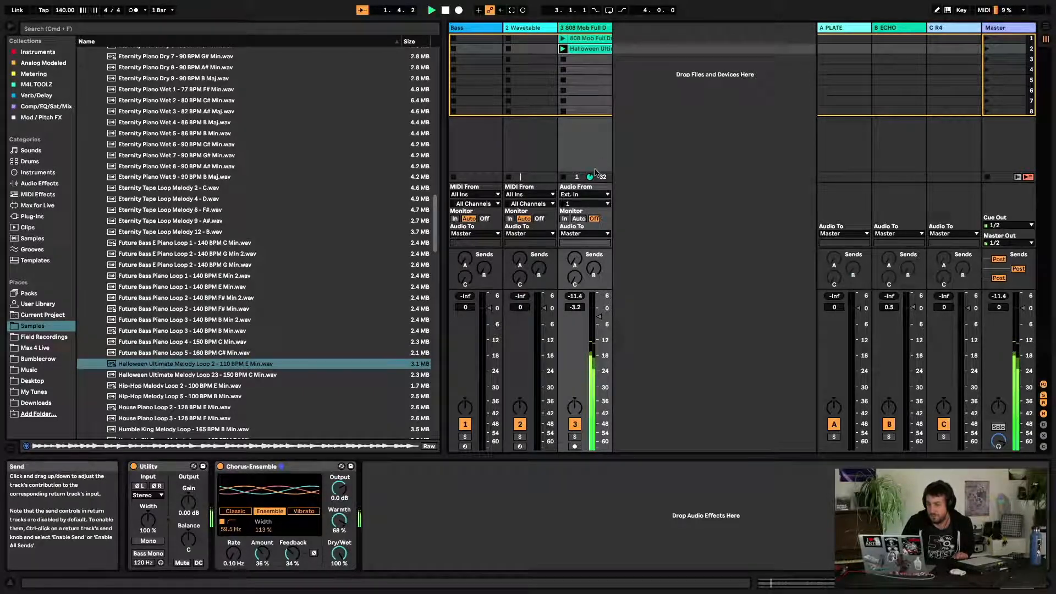
drag(60, 8, 60, 10)
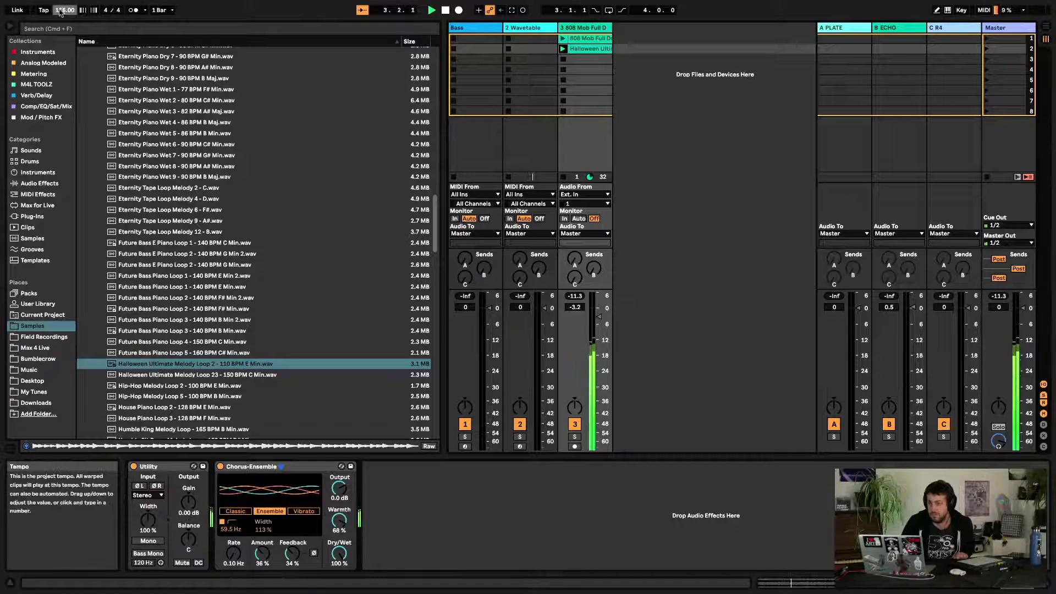
Reset Chorus-Ensemble's Warmth to 0.0 % and switch the device off and back on
click(338, 515)
double_click(337, 515)
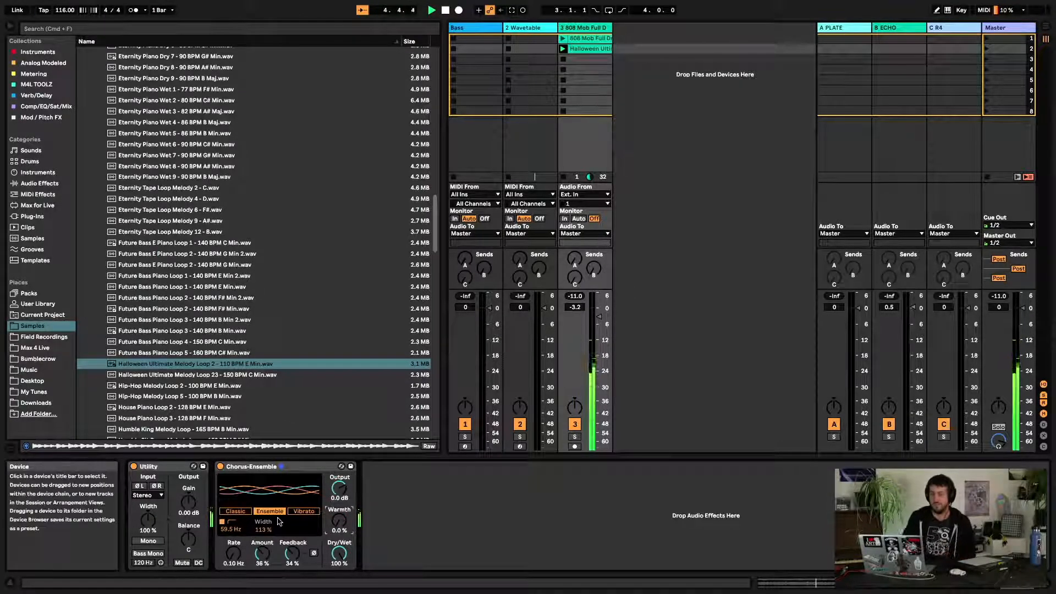
click(220, 466)
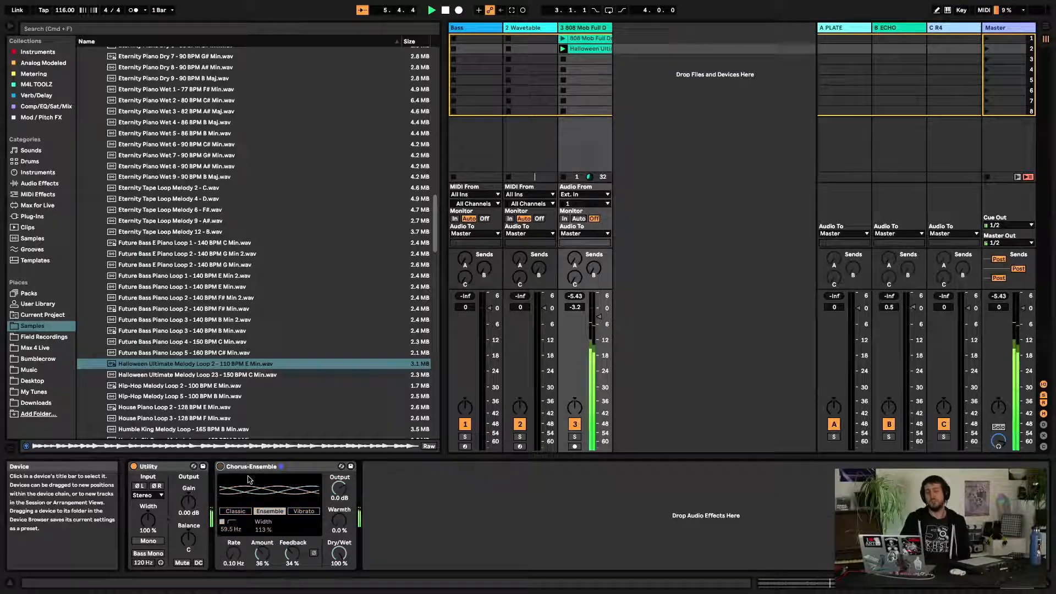
click(220, 467)
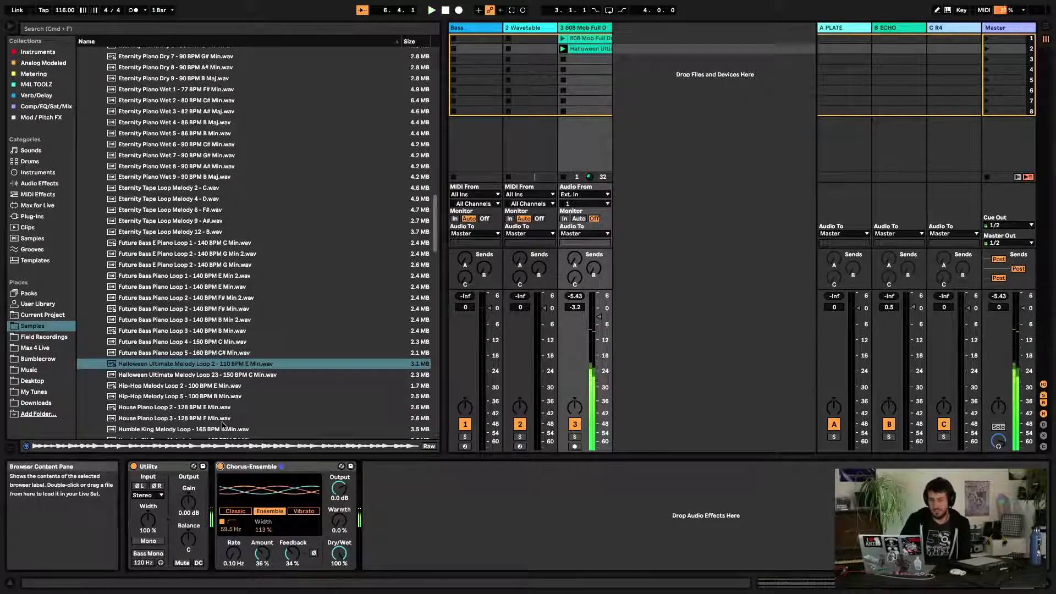
Browse the Sounds category's Piano & Keys presets and preview E-Piano Basic.adg
click(261, 363)
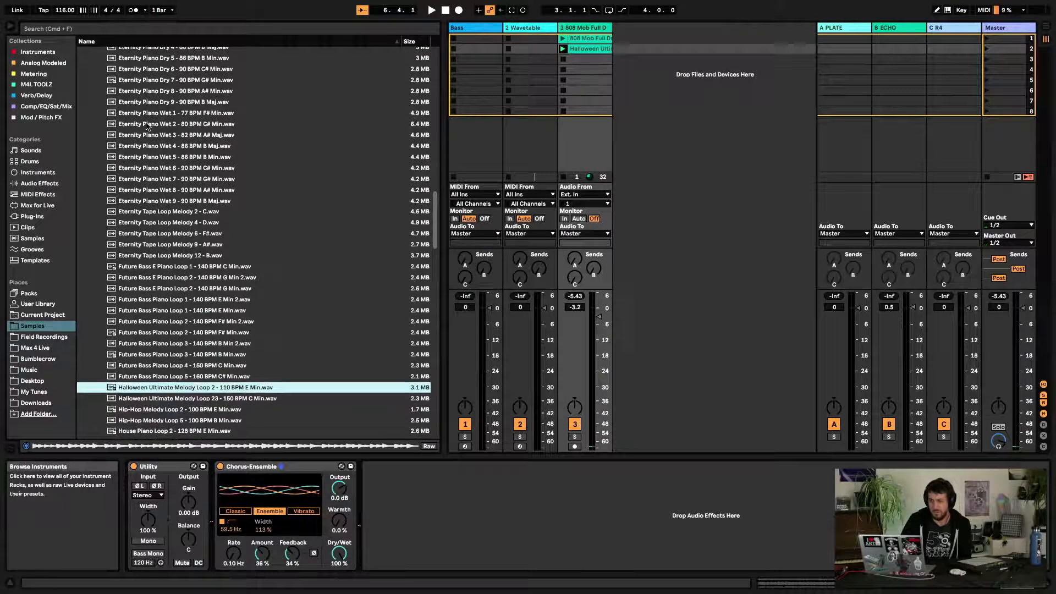
scroll(352, 93, up, 3)
click(46, 106)
click(37, 172)
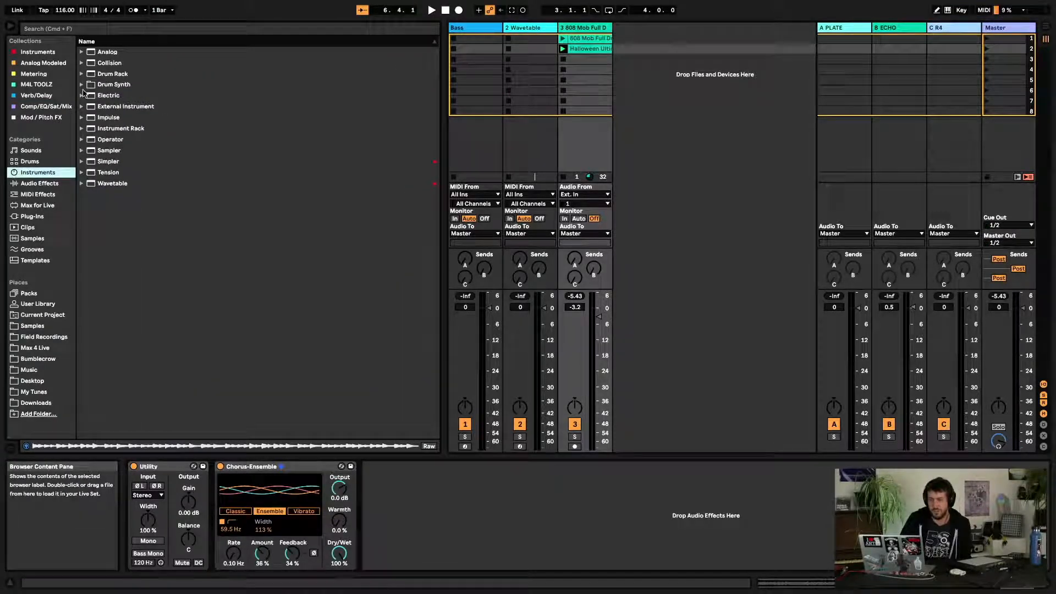
click(38, 183)
click(31, 150)
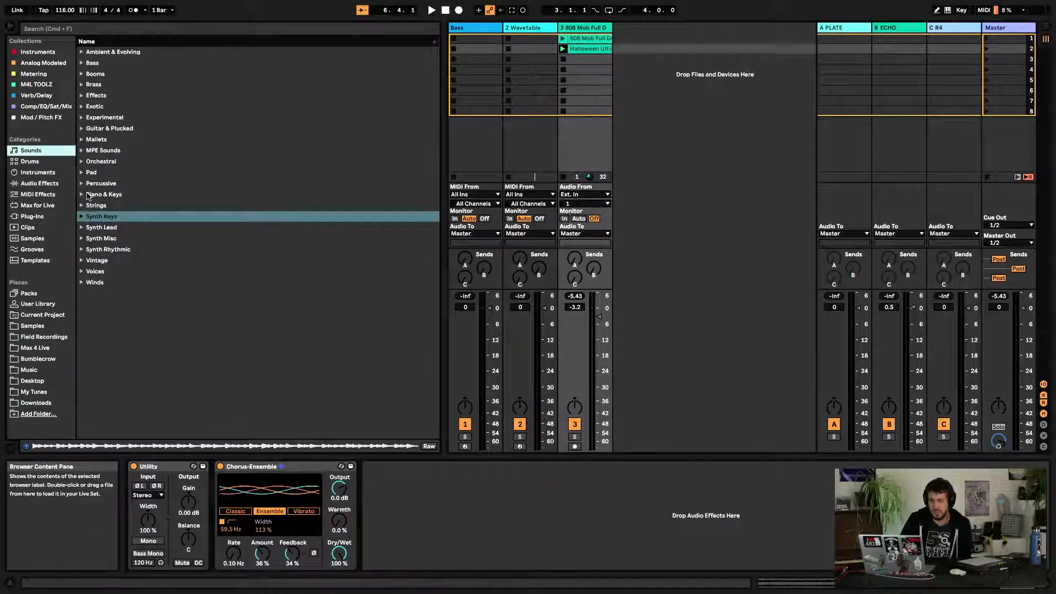
click(82, 196)
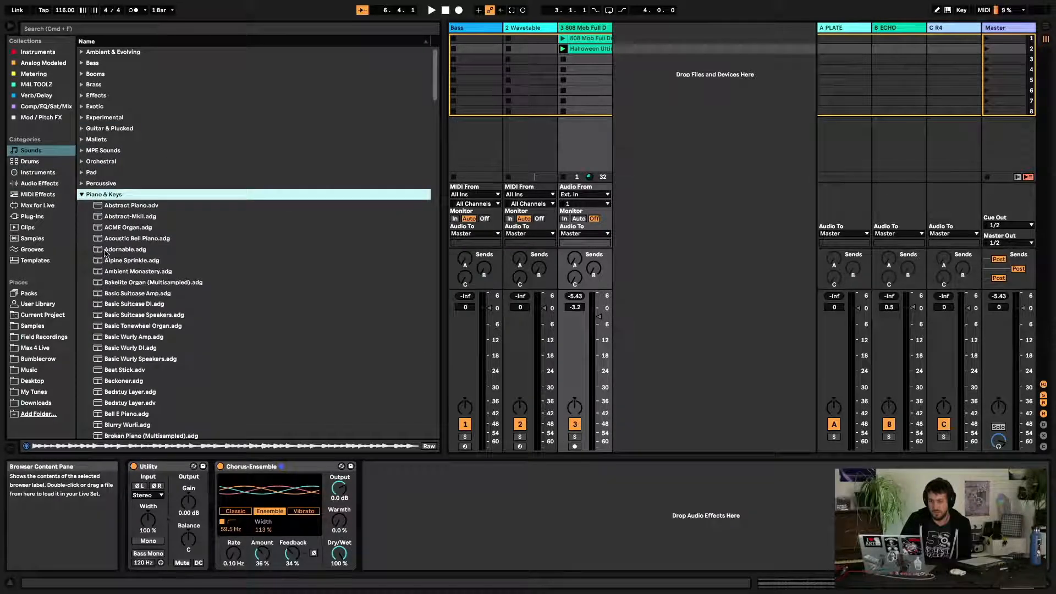
scroll(106, 253, down, 10)
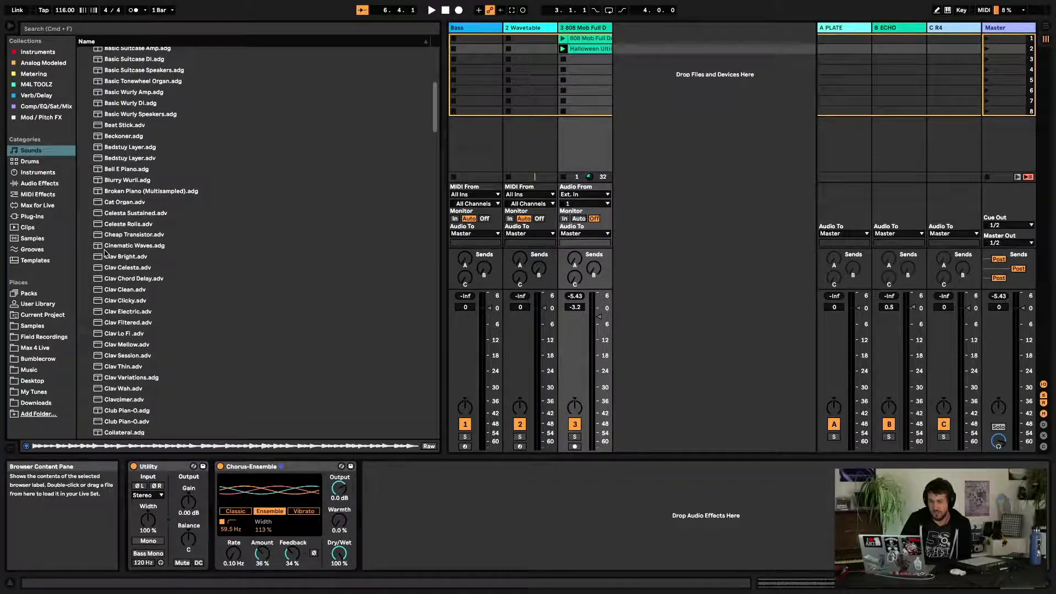
scroll(106, 253, down, 10)
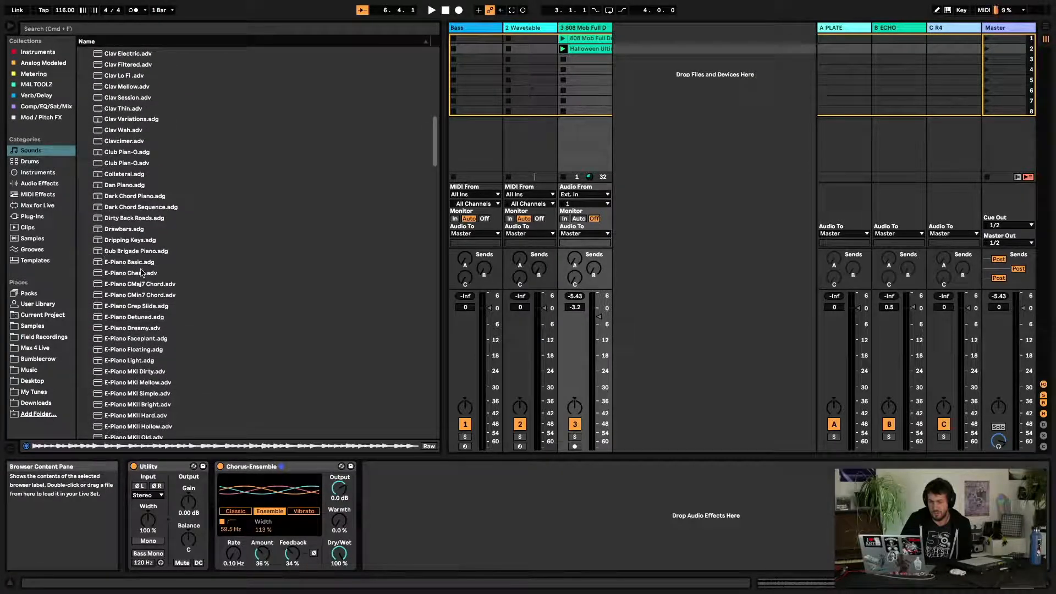
click(139, 264)
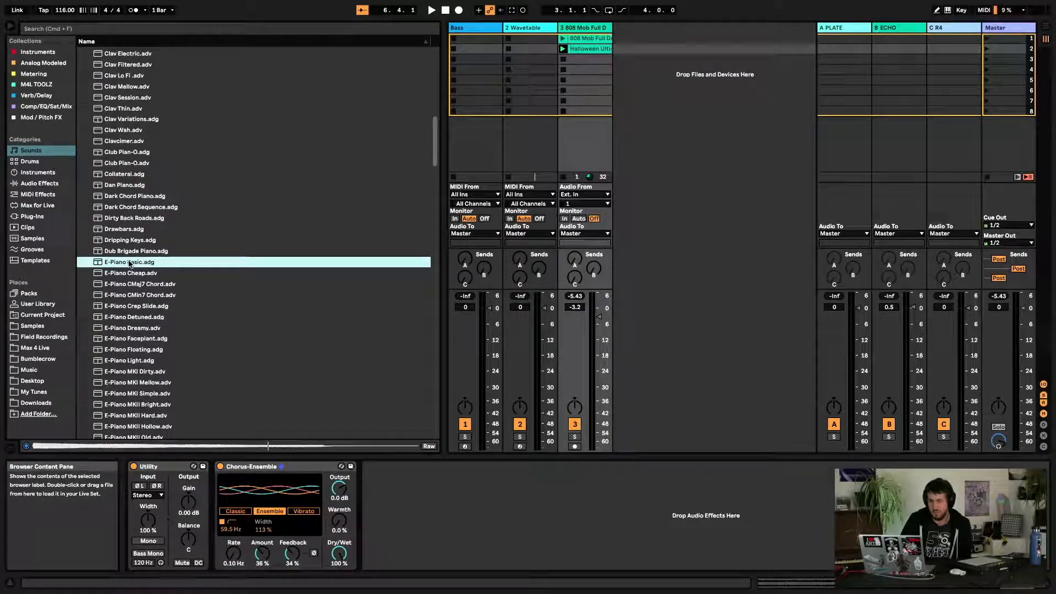
Load E-Piano Basic.adg onto a new MIDI track and drop the Halloween loop onto it, converting it to a Melody MIDI clip
drag(539, 231, 678, 56)
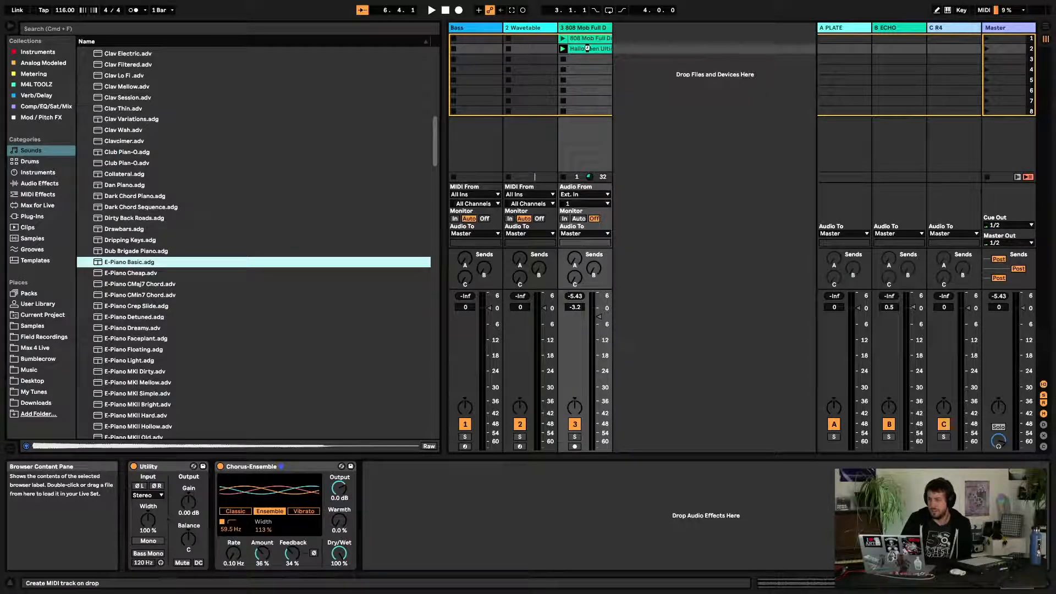
drag(588, 48, 639, 49)
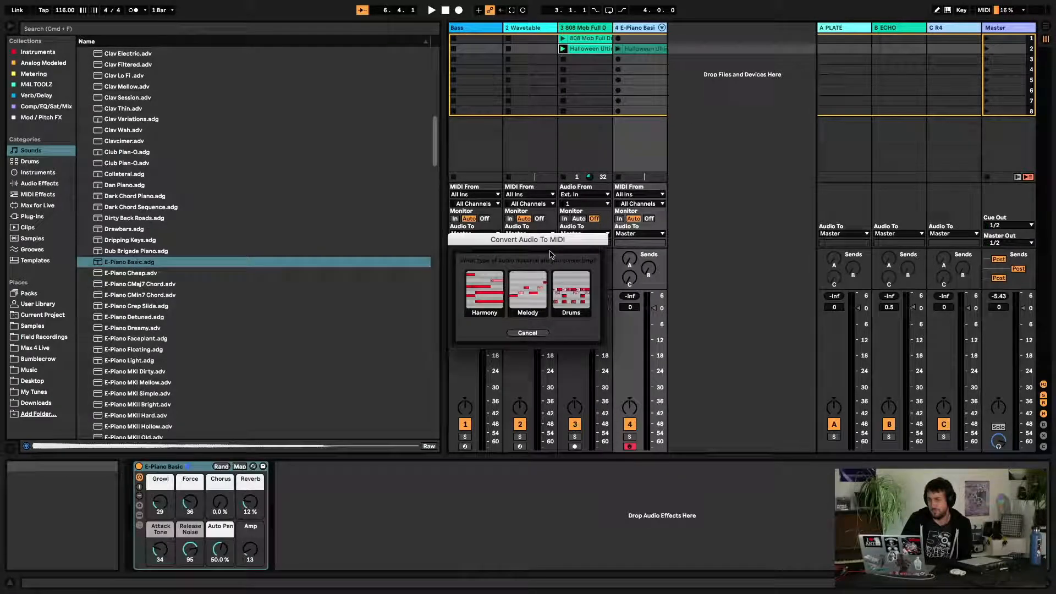
click(488, 295)
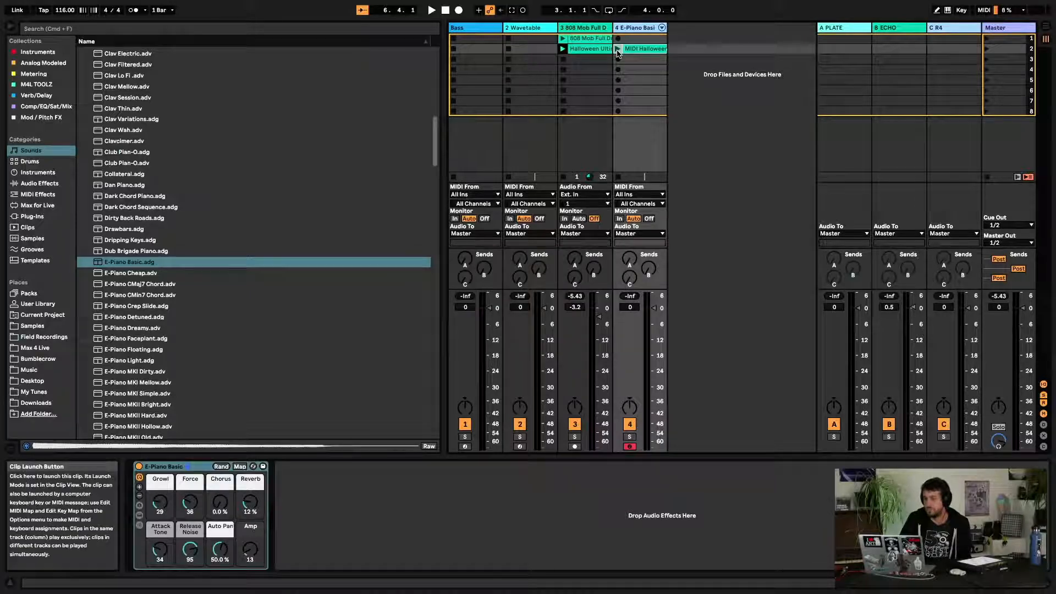
Mute the 808 Mob track, launch the converted MIDI clip, and copy its Chorus-Ensemble device onto the E-Piano track
click(574, 425)
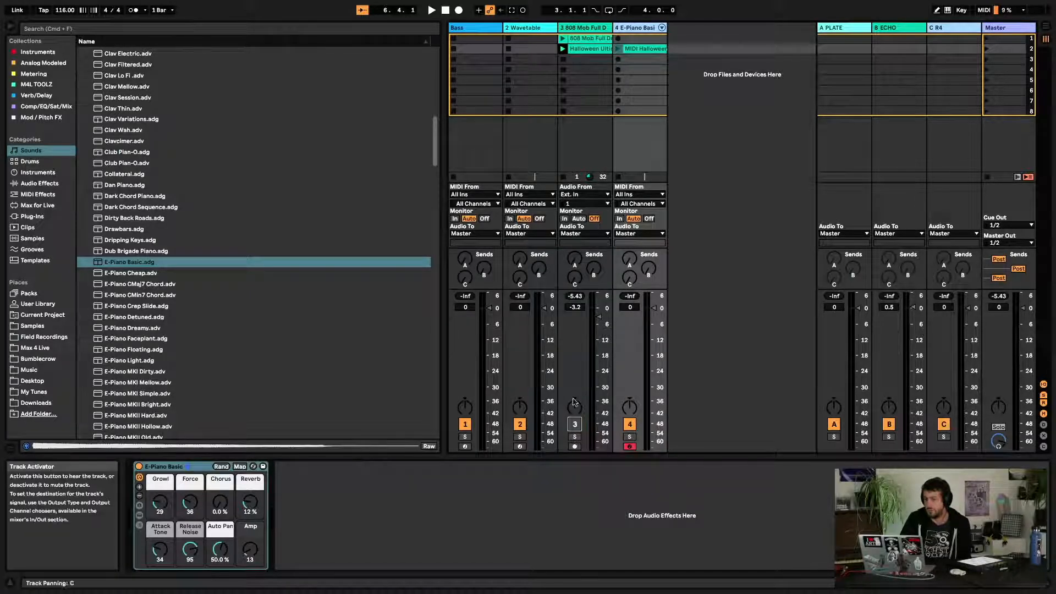
click(618, 49)
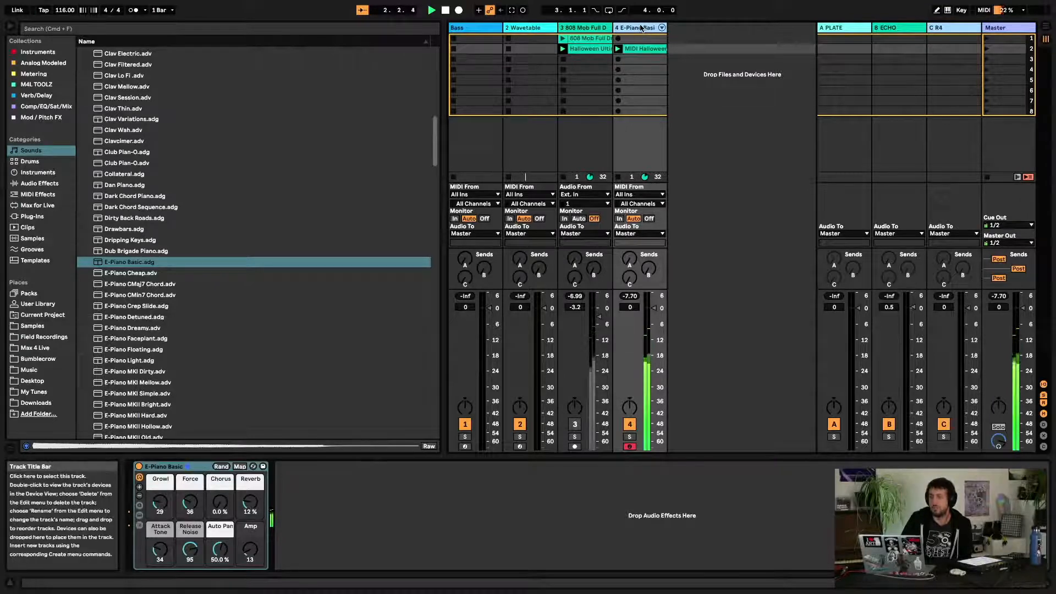
click(585, 27)
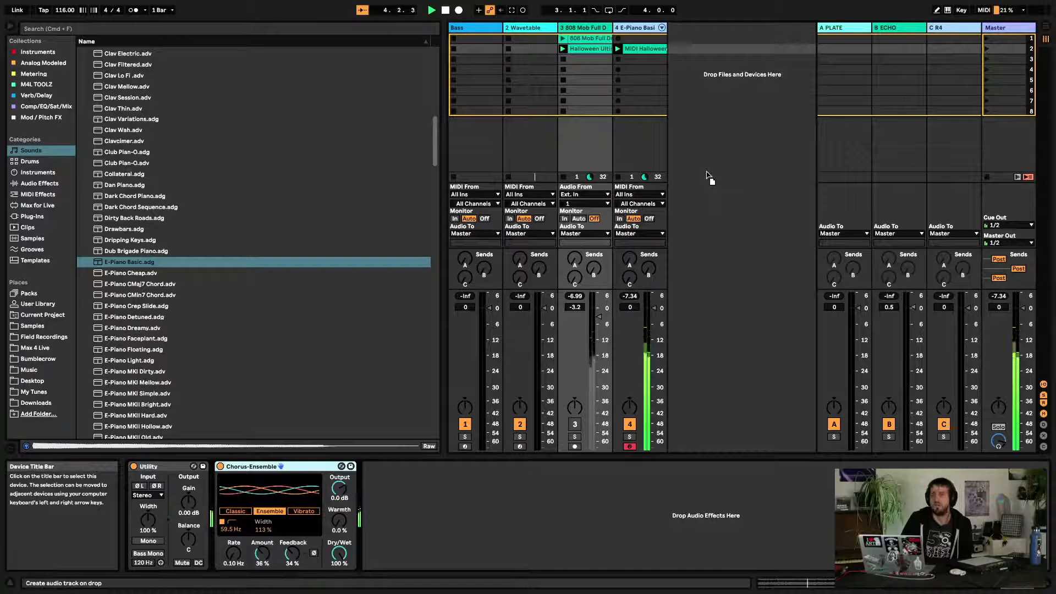
click(650, 105)
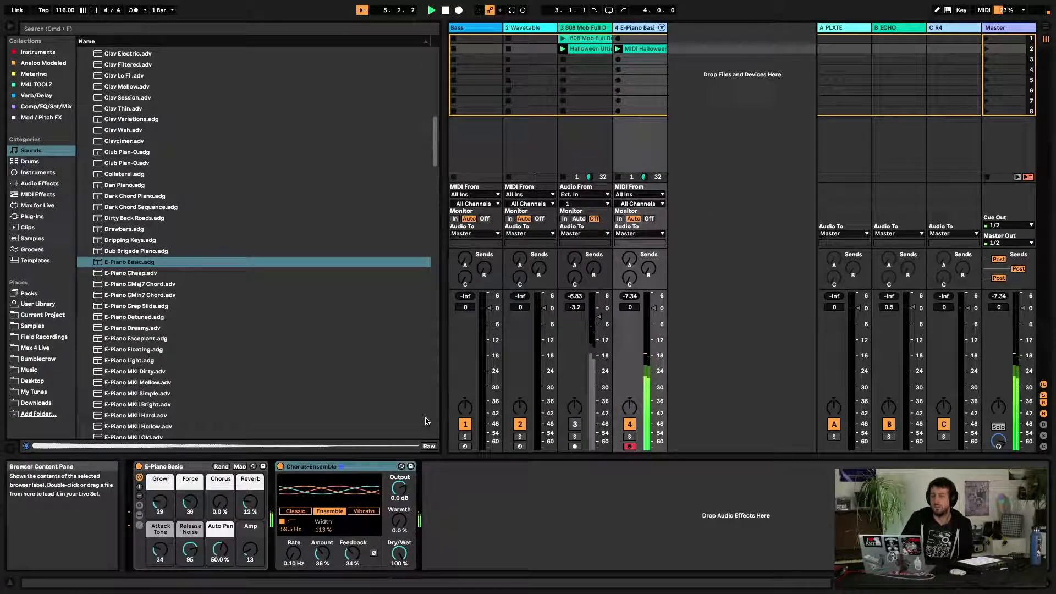
Set the E-Piano Chorus-Ensemble Rate to 0.62 Hz, Amount to 55 %, Feedback to 69 %, and audition Classic then Ensemble modes
drag(293, 552, 294, 528)
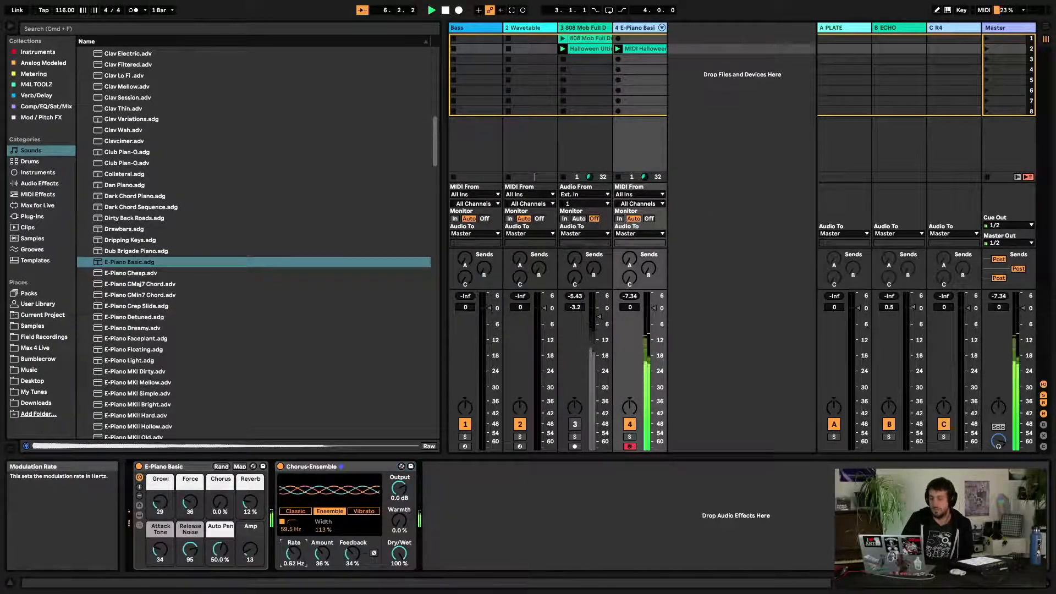
mouse_move(352, 554)
mouse_down()
mouse_move(353, 520)
mouse_move(323, 546)
mouse_move(353, 557)
mouse_up()
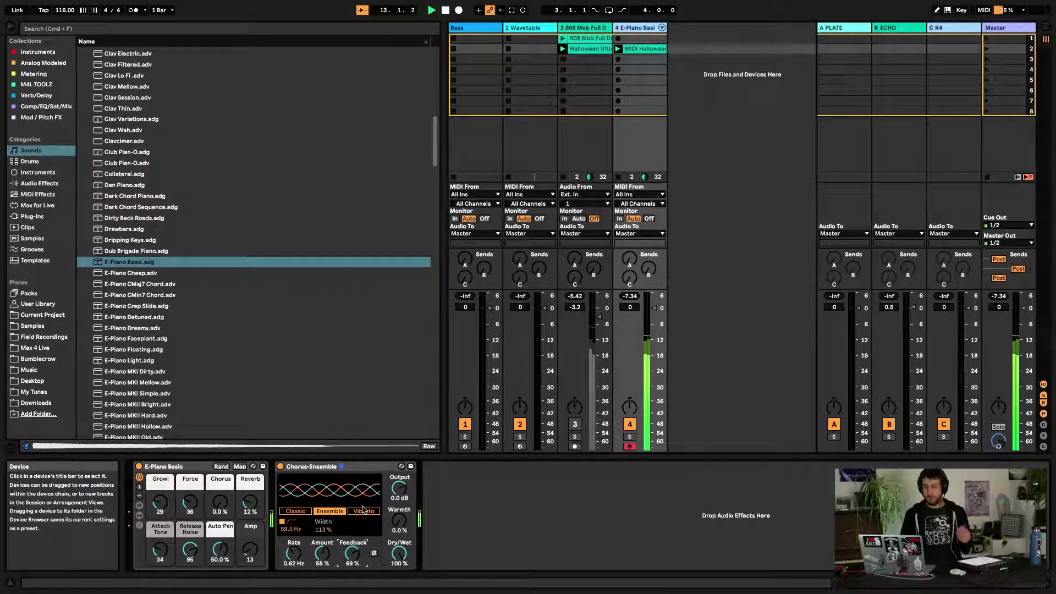
click(295, 511)
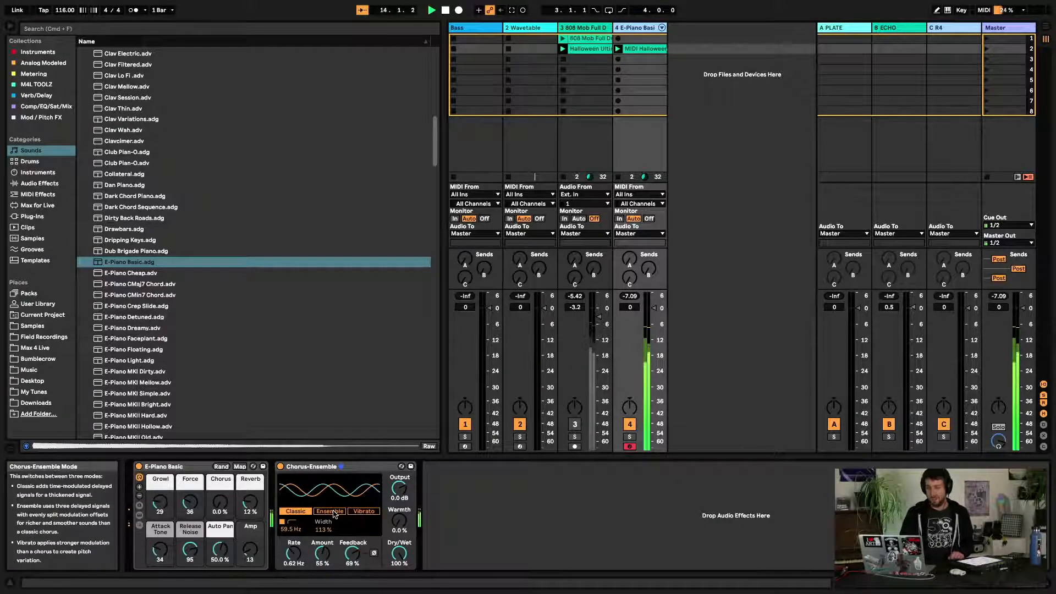
click(331, 512)
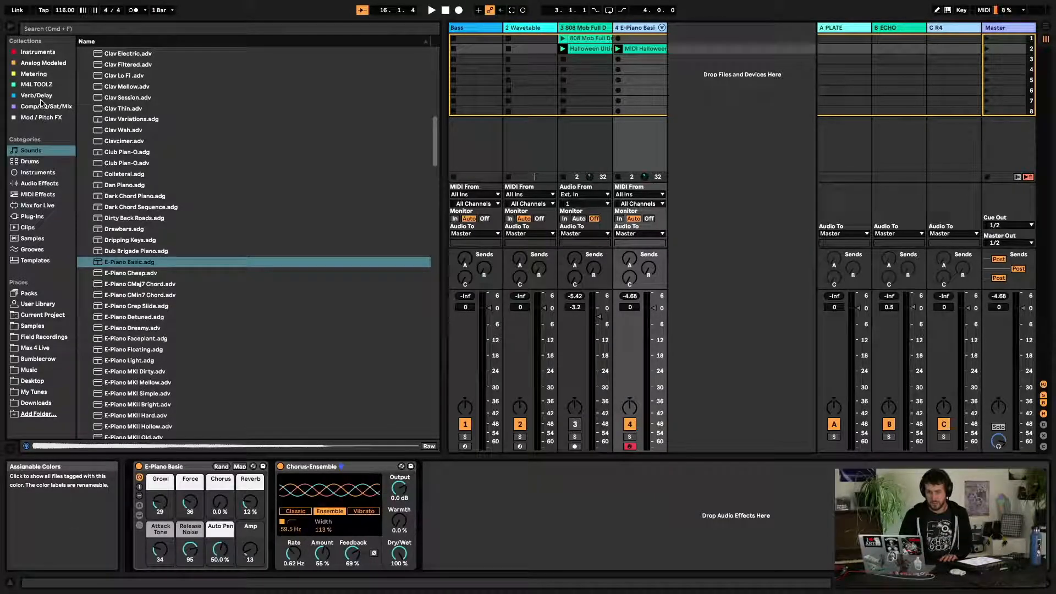
Load TAL-Chorus-LX from the Mod / Pitch FX collection onto the E-Piano track
click(41, 117)
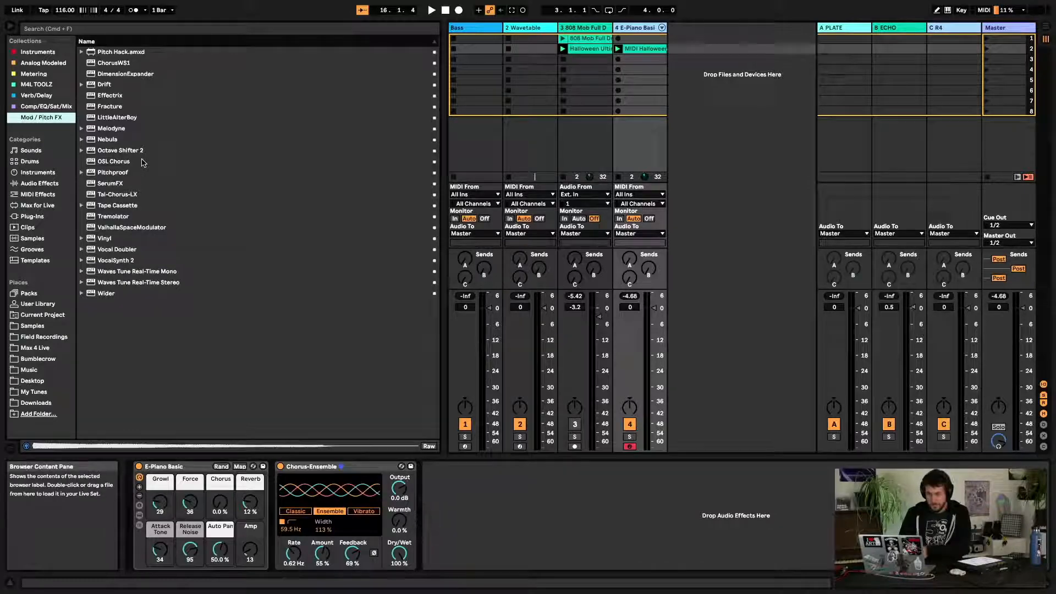
double_click(117, 196)
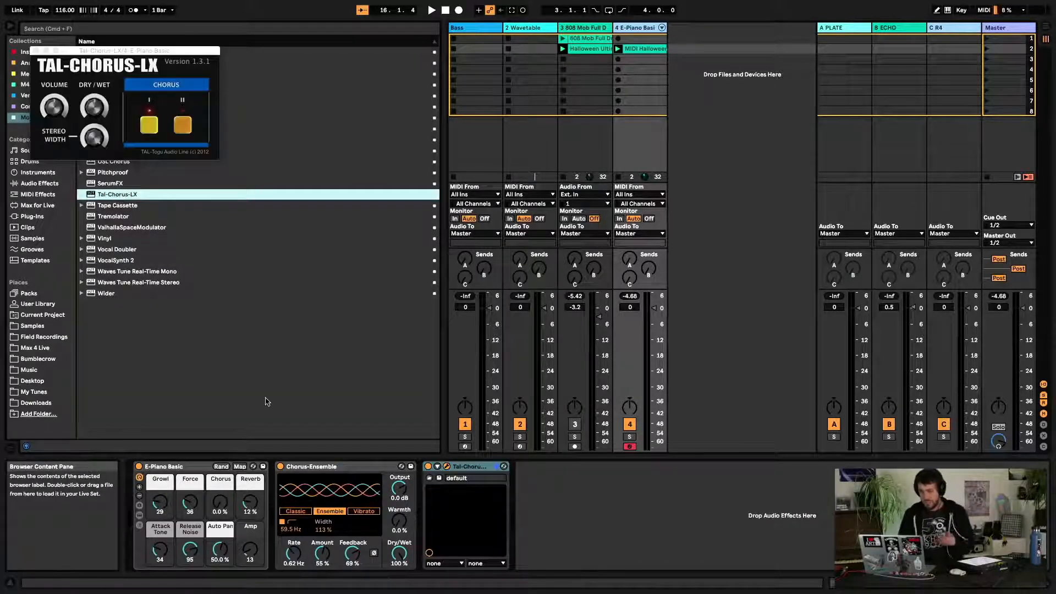
Compare Chorus-Ensemble and TAL-Chorus-LX by switching each device off and on during playback
click(280, 466)
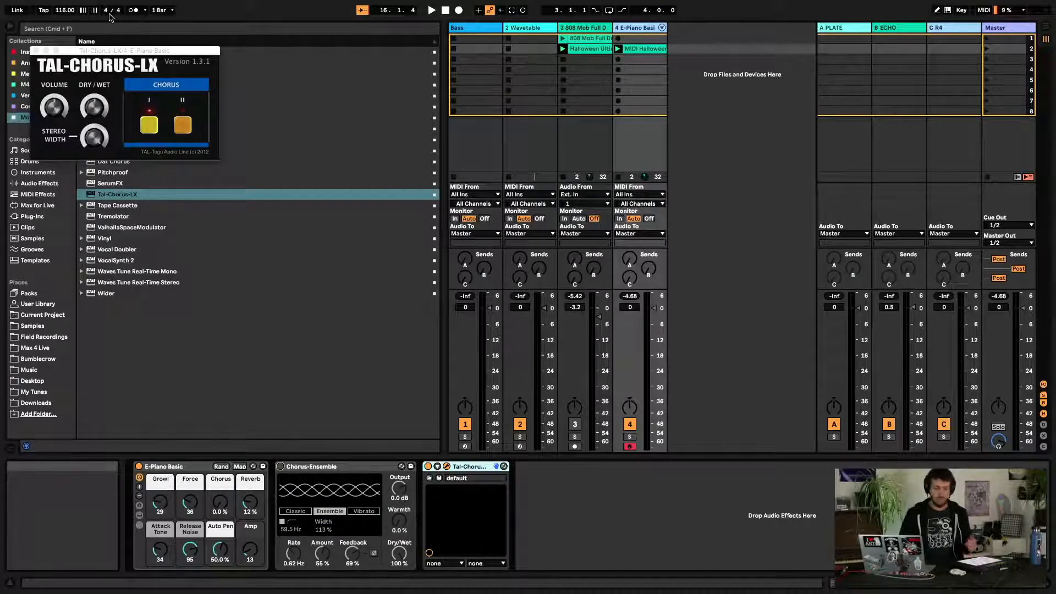
key(space)
click(112, 109)
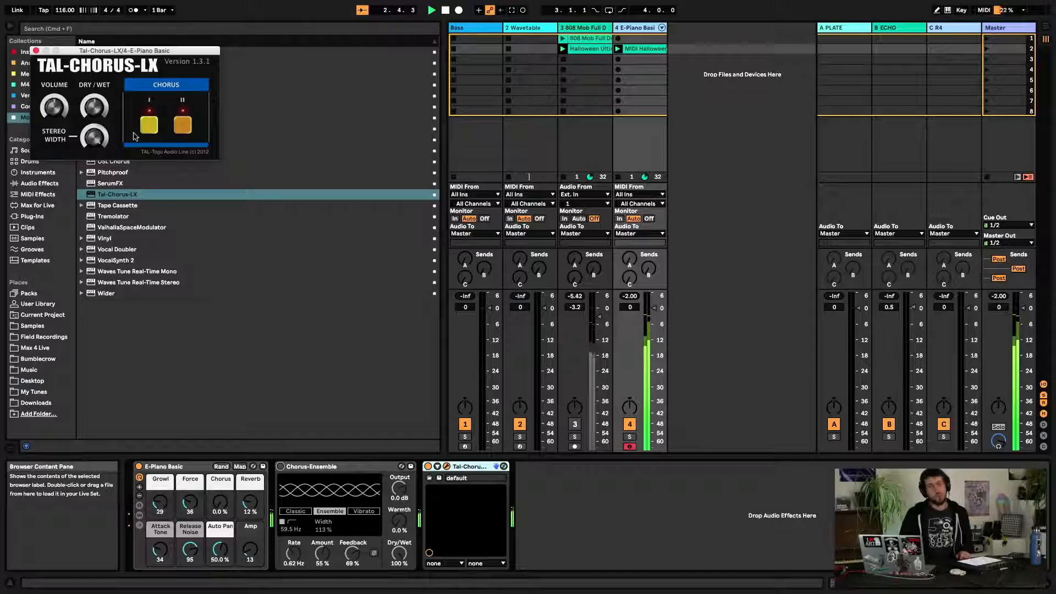
click(429, 467)
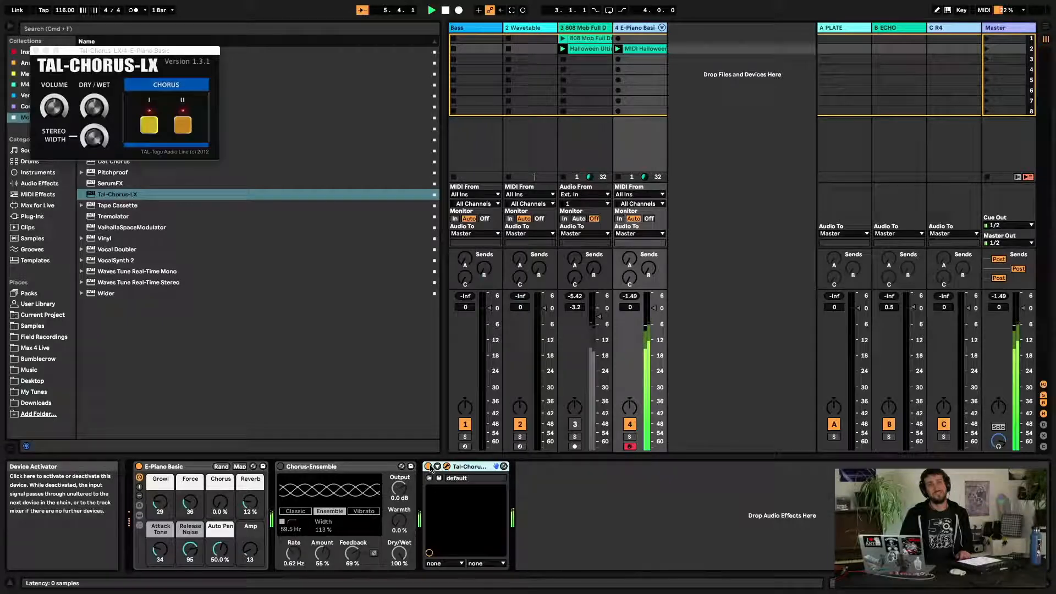
click(429, 467)
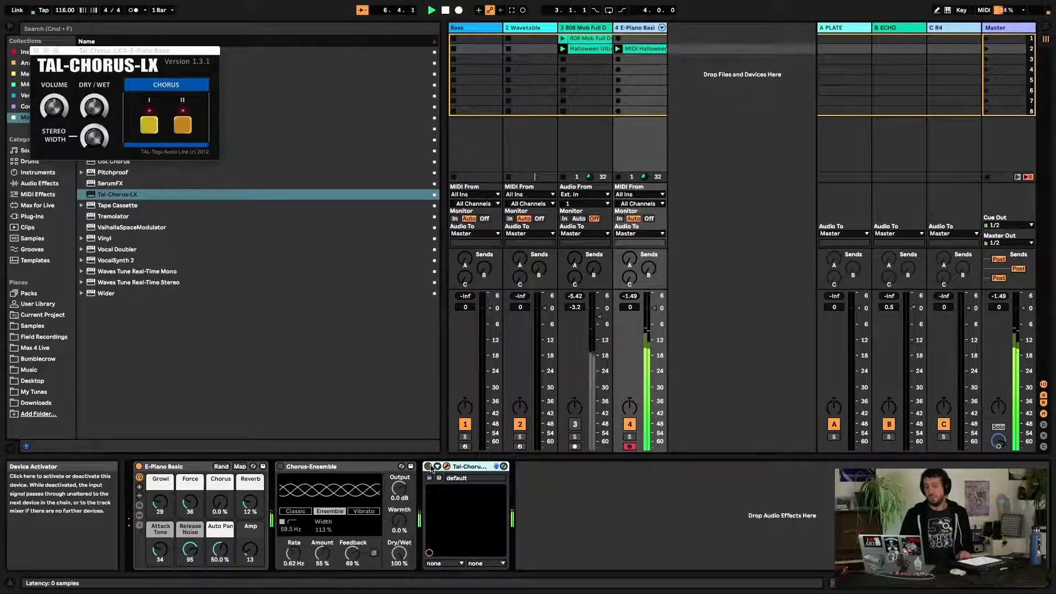
click(281, 467)
Raise Chorus-Ensemble's Feedback to 99 % and toggle the Invert Feedback switch
mouse_move(349, 552)
mouse_down()
mouse_move(360, 555)
mouse_move(326, 553)
mouse_move(324, 565)
mouse_move(353, 542)
mouse_move(353, 523)
mouse_move(352, 558)
mouse_up()
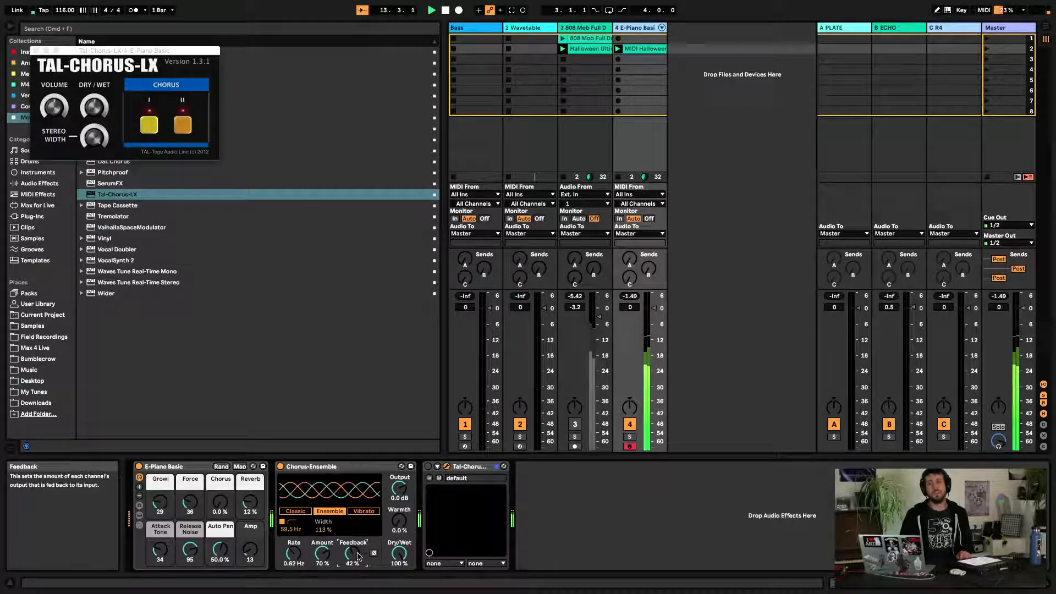
drag(353, 553, 353, 537)
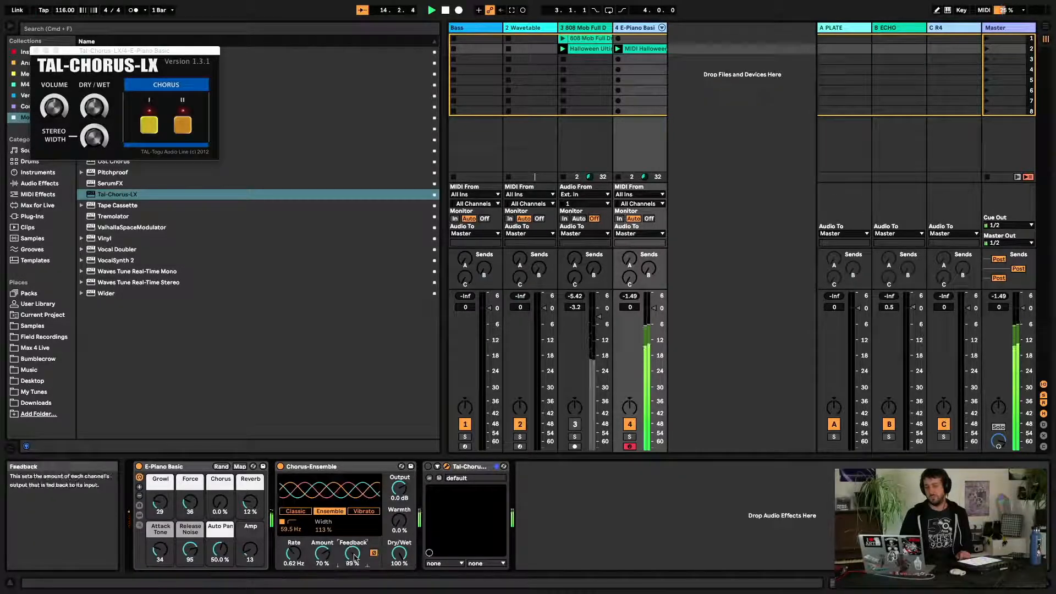
click(374, 553)
click(374, 554)
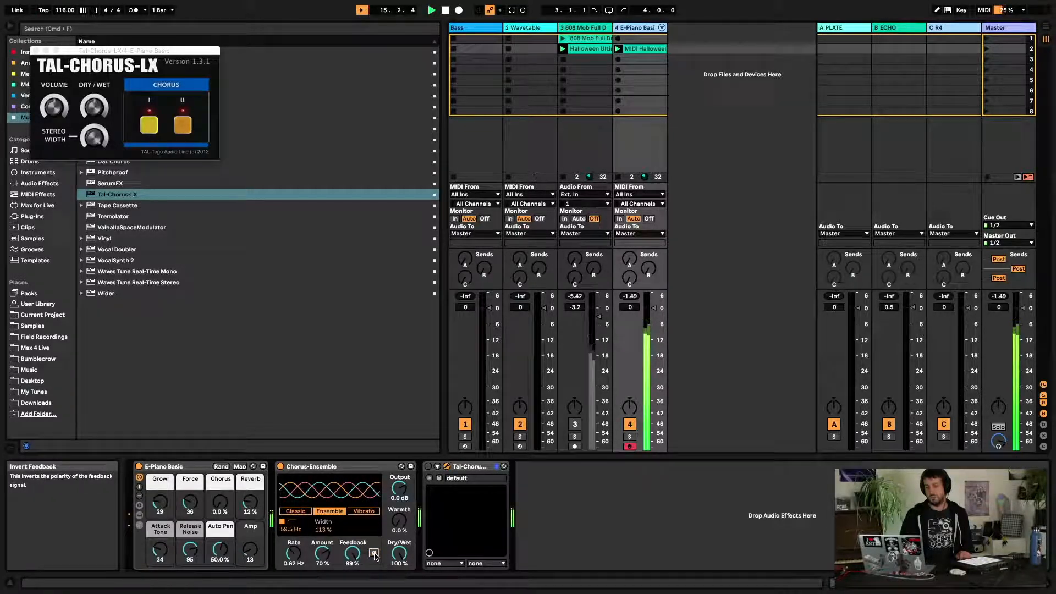
click(375, 555)
Reset Chorus-Ensemble's Feedback to 0.0 % and set Warmth to 18 %
double_click(354, 553)
drag(399, 520, 399, 495)
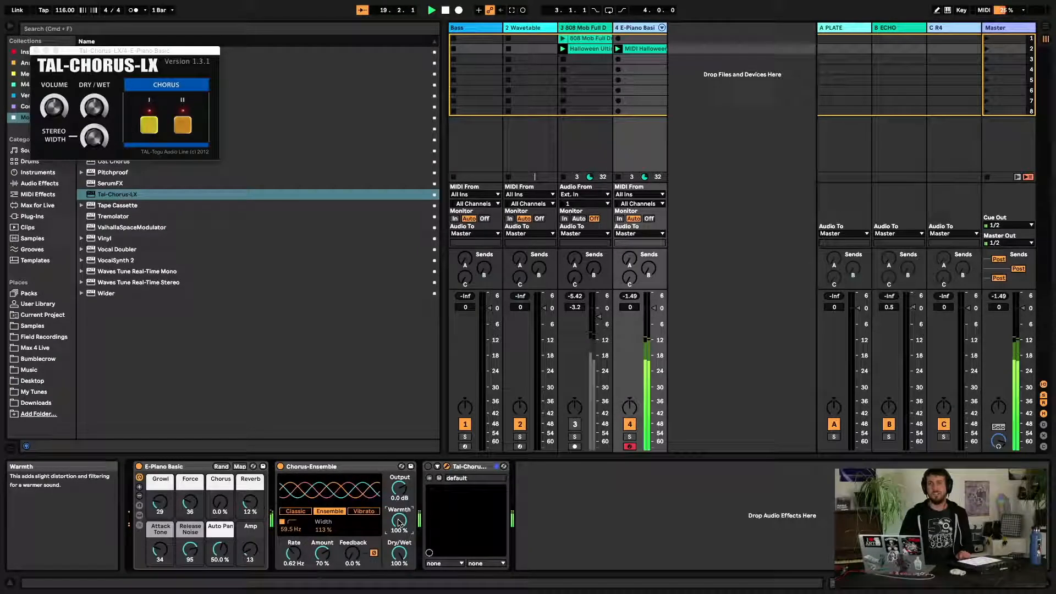
drag(399, 521, 399, 545)
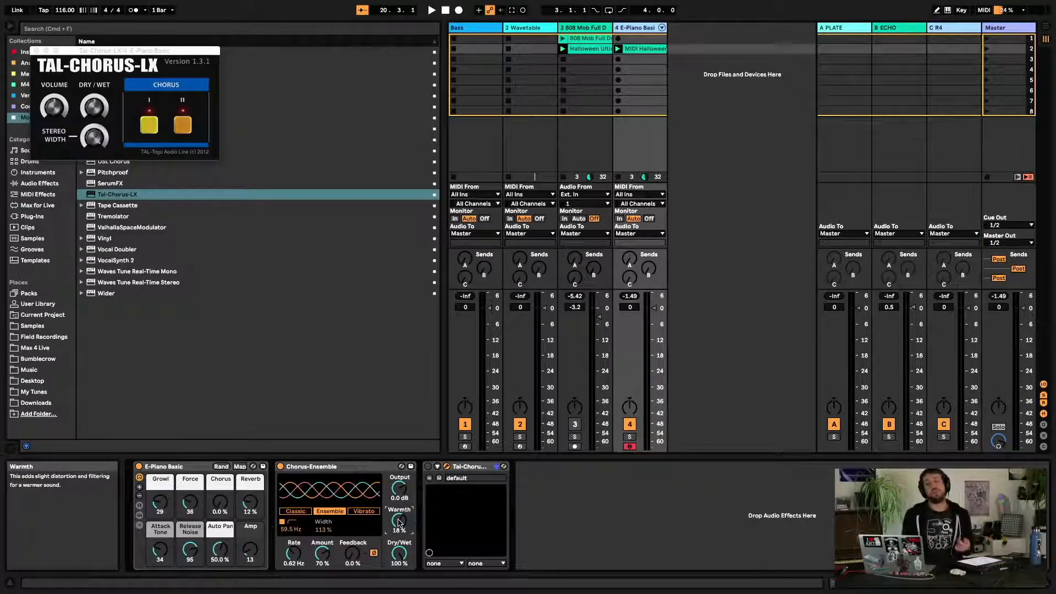
Delete the TAL-Chorus-LX device and switch Chorus-Ensemble to Vibrato mode
click(476, 466)
key(Delete)
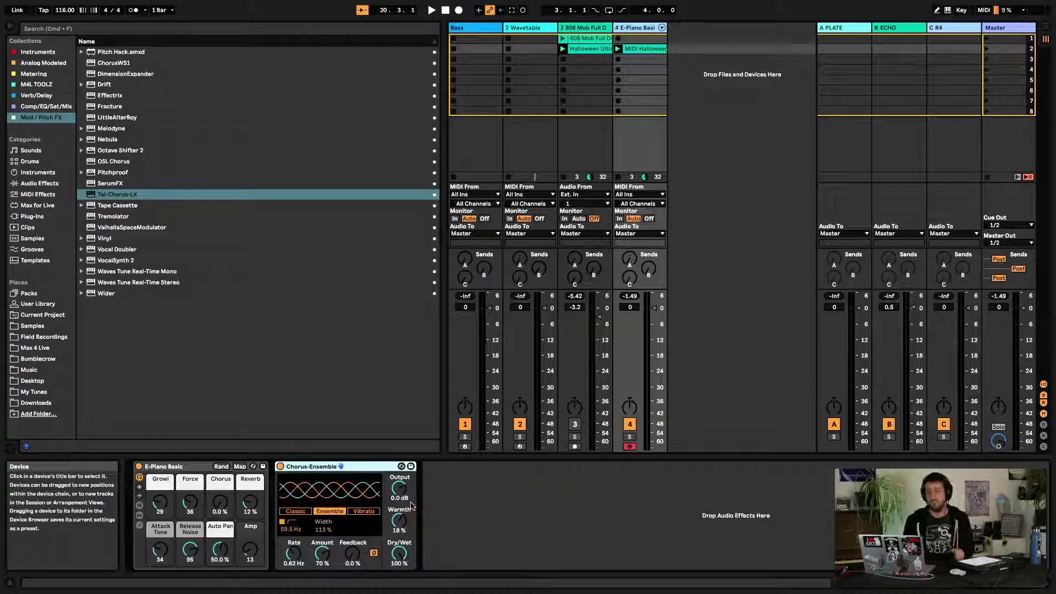
click(368, 512)
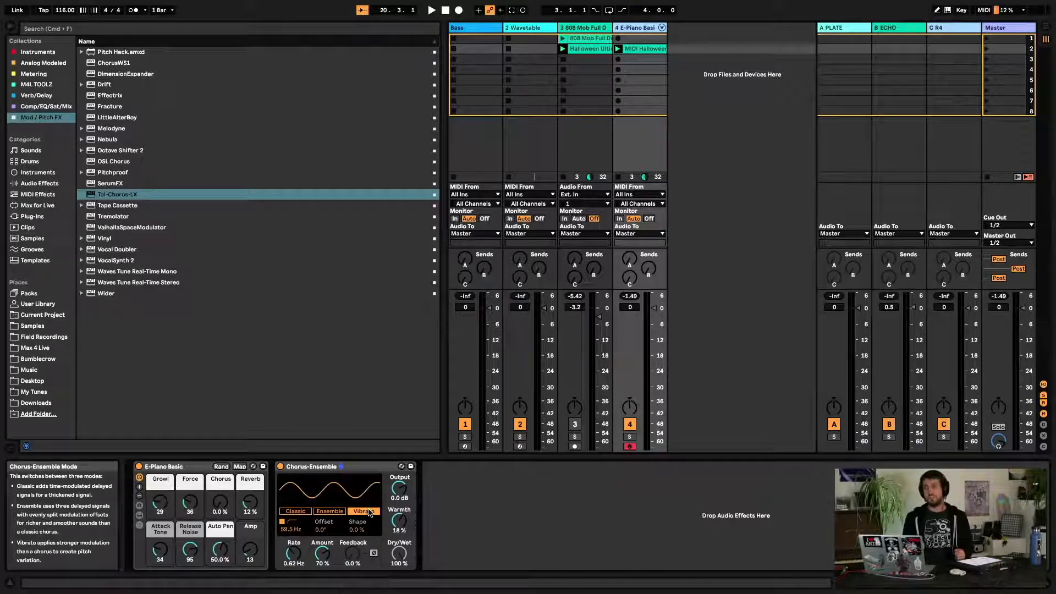
key(space)
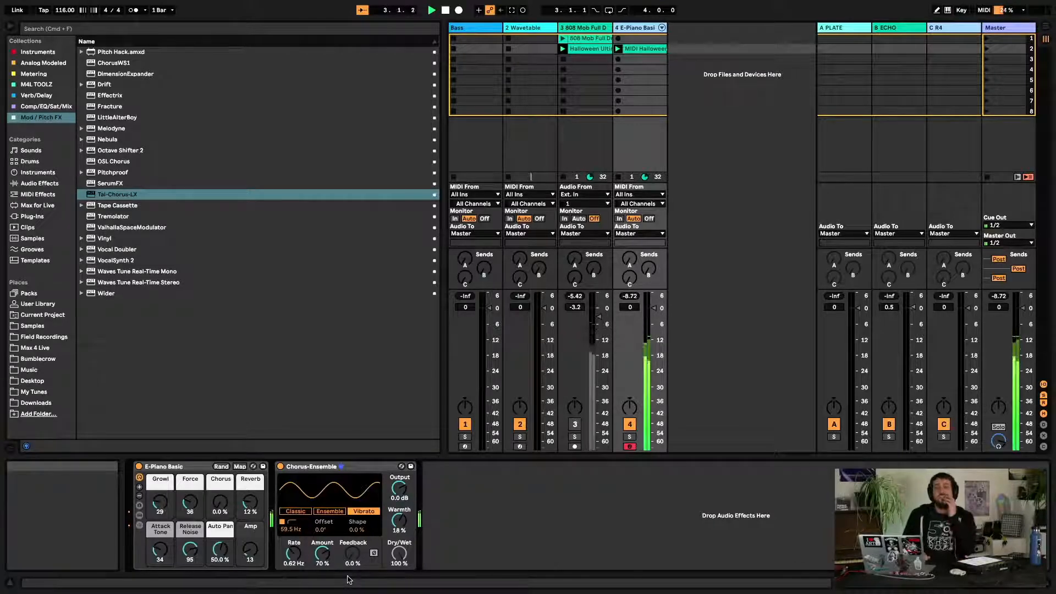
Raise the Vibrato Amount to 100 % and Rate to 15.0 Hz while listening
drag(323, 554, 293, 579)
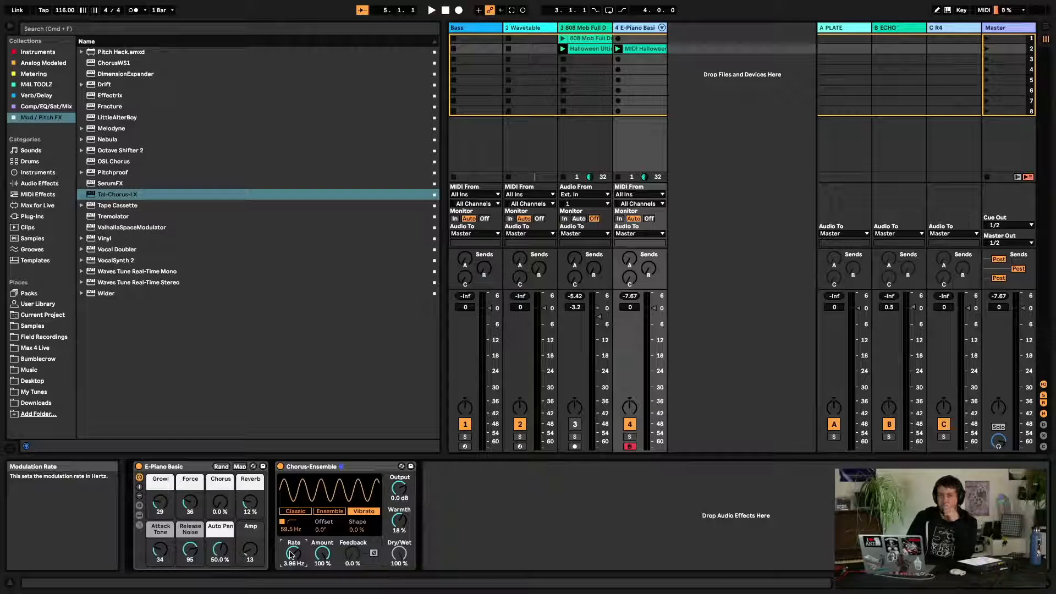
drag(290, 554, 295, 512)
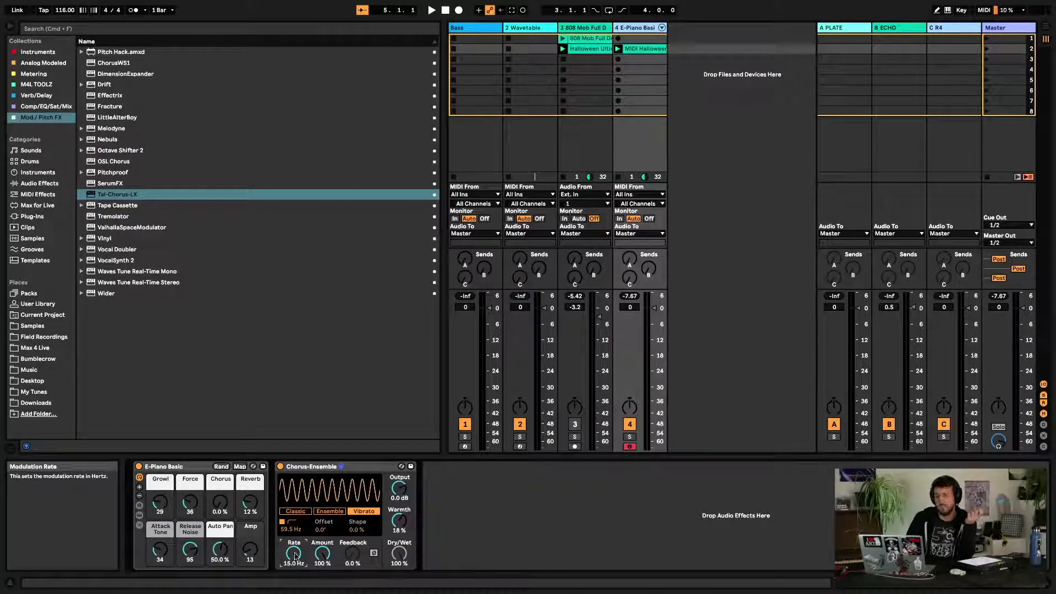
key(space)
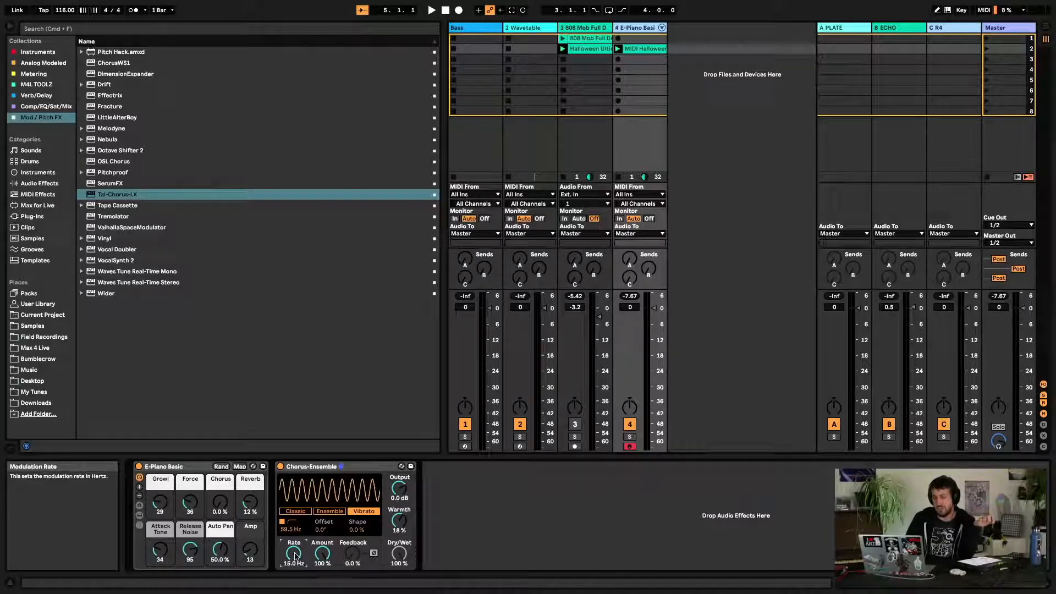
Lower the Vibrato Rate to 0.10 Hz and Amount to 22 %
drag(295, 556, 322, 576)
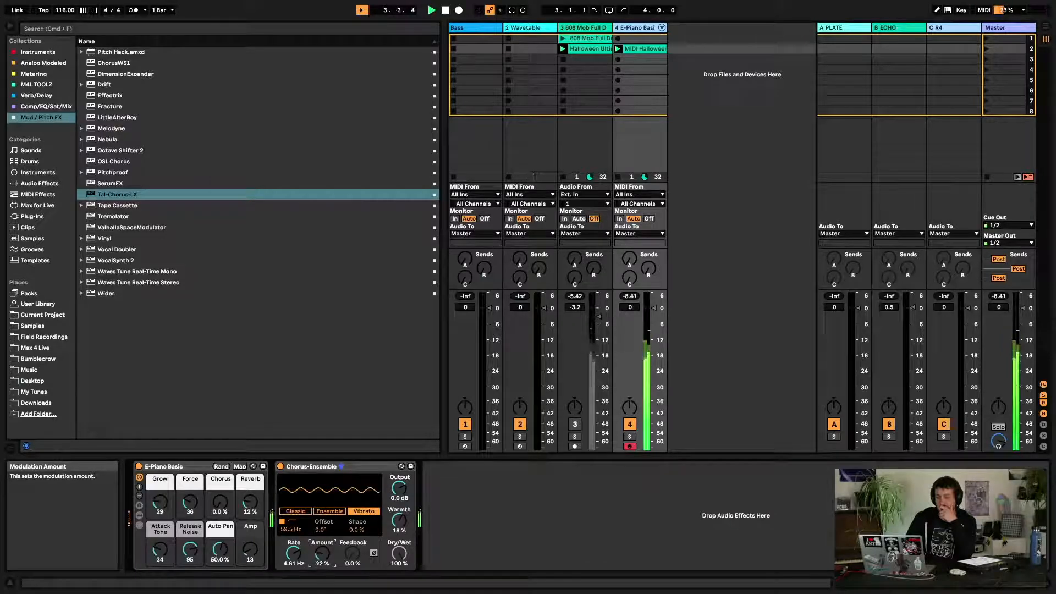
click(319, 557)
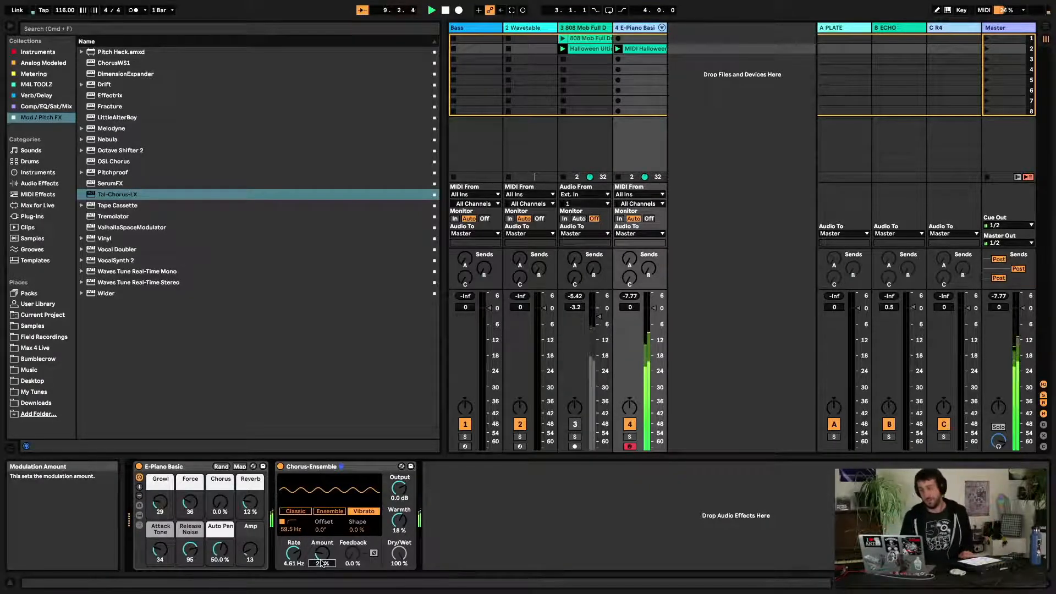
mouse_move(297, 556)
mouse_down()
mouse_move(296, 593)
mouse_move(297, 562)
mouse_up()
key(space)
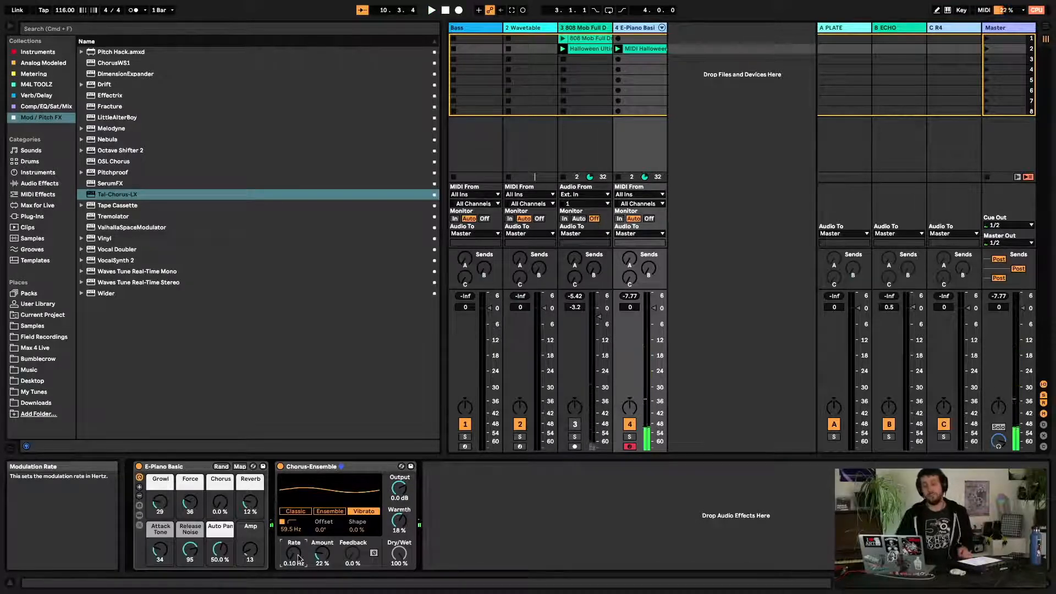
Set the Vibrato Rate to 1.10 Hz and Amount to 19 %
drag(323, 556, 323, 578)
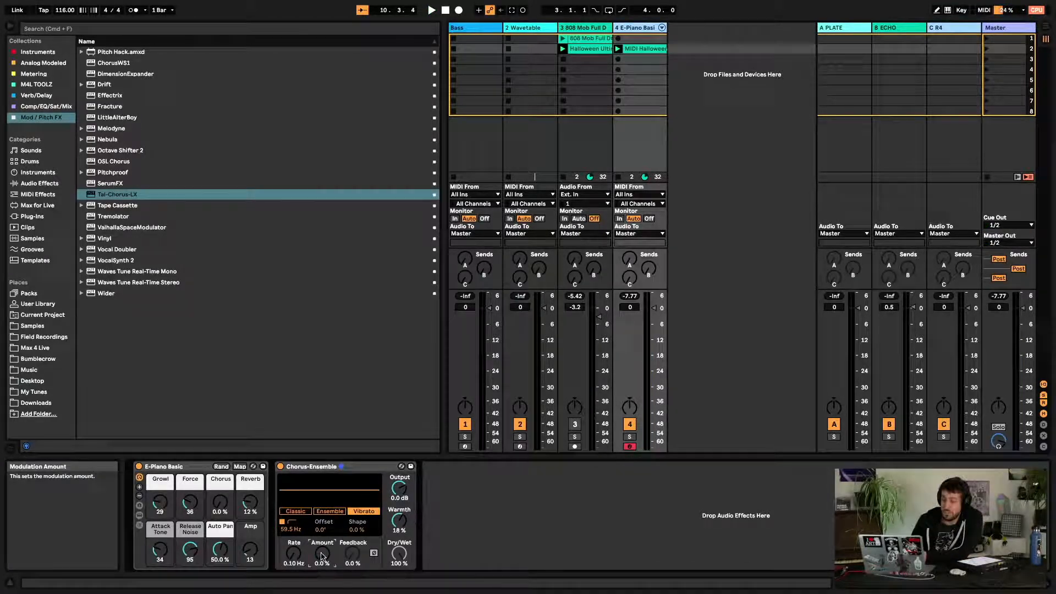
key(space)
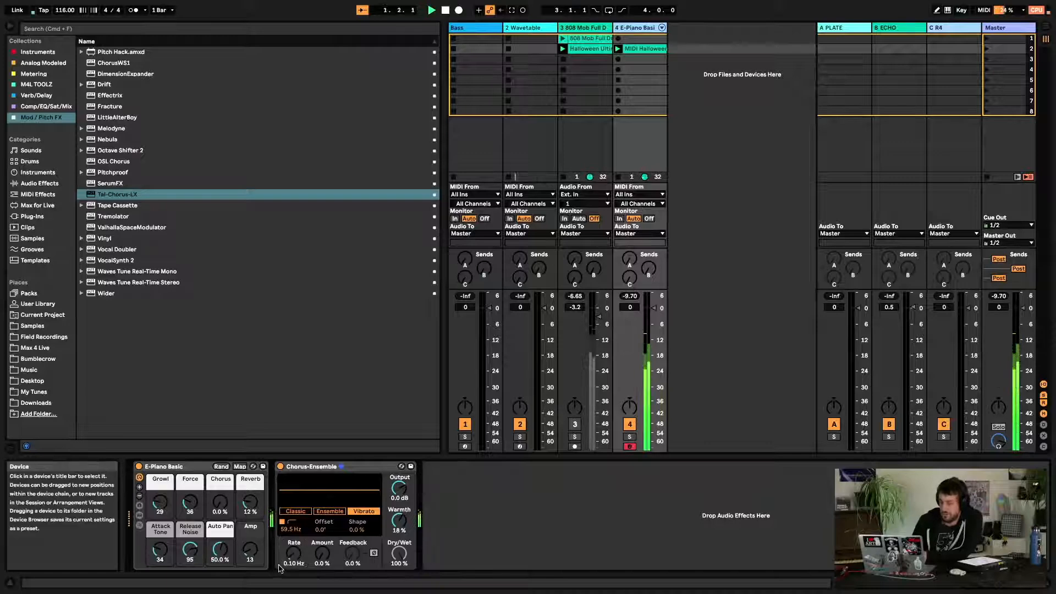
mouse_move(294, 555)
mouse_down()
mouse_move(323, 557)
mouse_move(294, 554)
mouse_move(321, 553)
mouse_move(297, 554)
mouse_move(297, 542)
mouse_up()
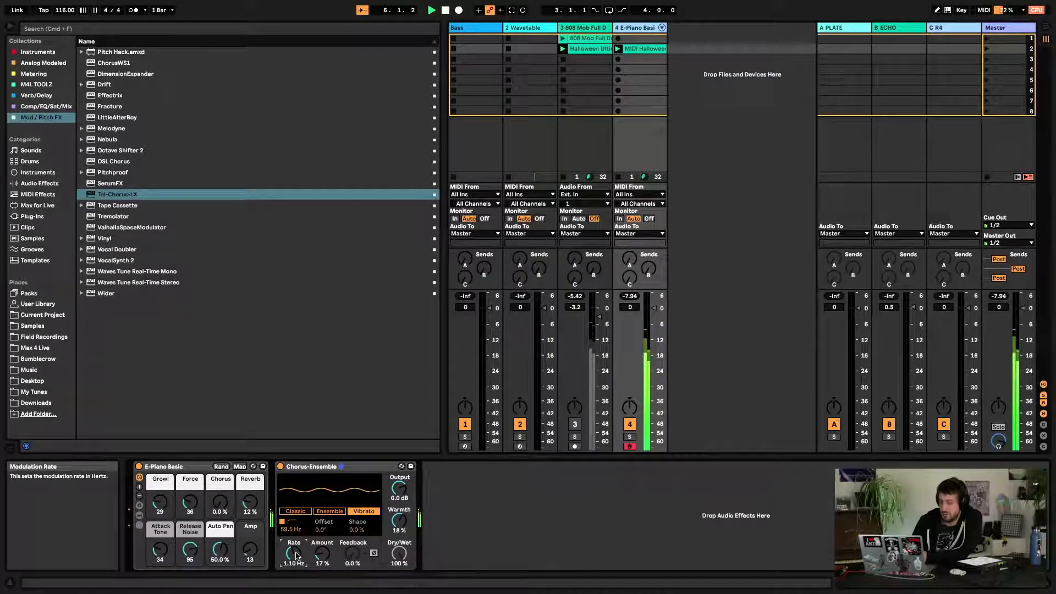
mouse_move(323, 555)
mouse_down()
mouse_move(322, 546)
mouse_move(328, 556)
mouse_up()
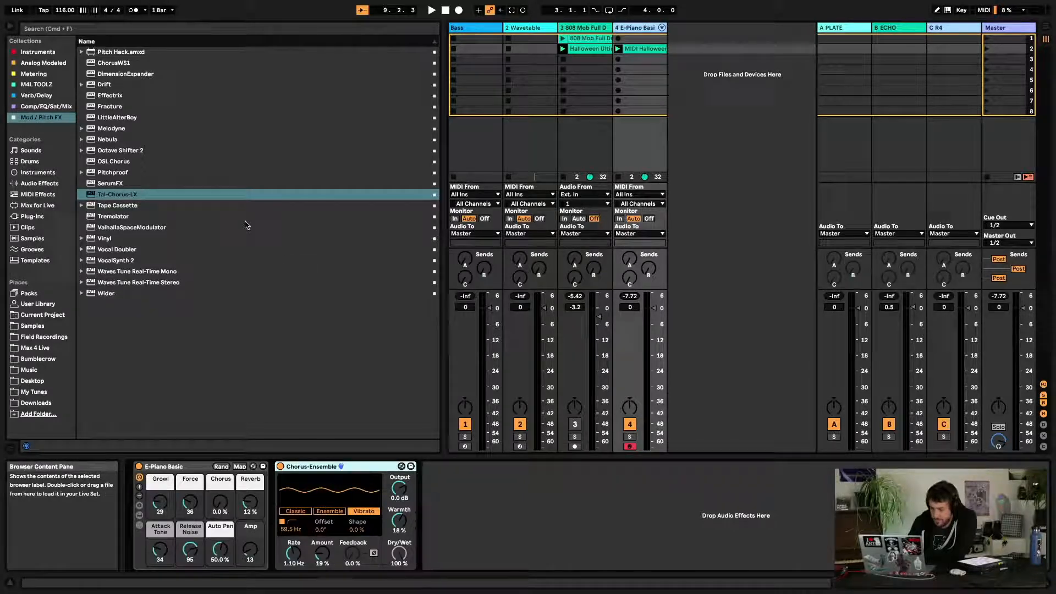
Bypass Chorus-Ensemble, add Phaser-Flanger from Audio Effects after it on the E-Piano track, and start playback
click(280, 467)
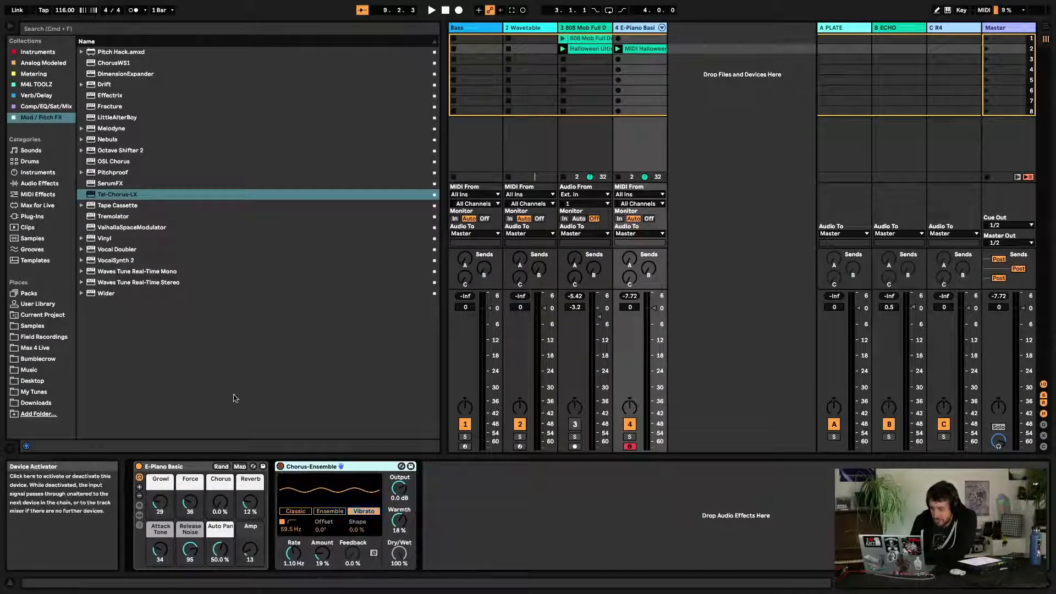
click(40, 183)
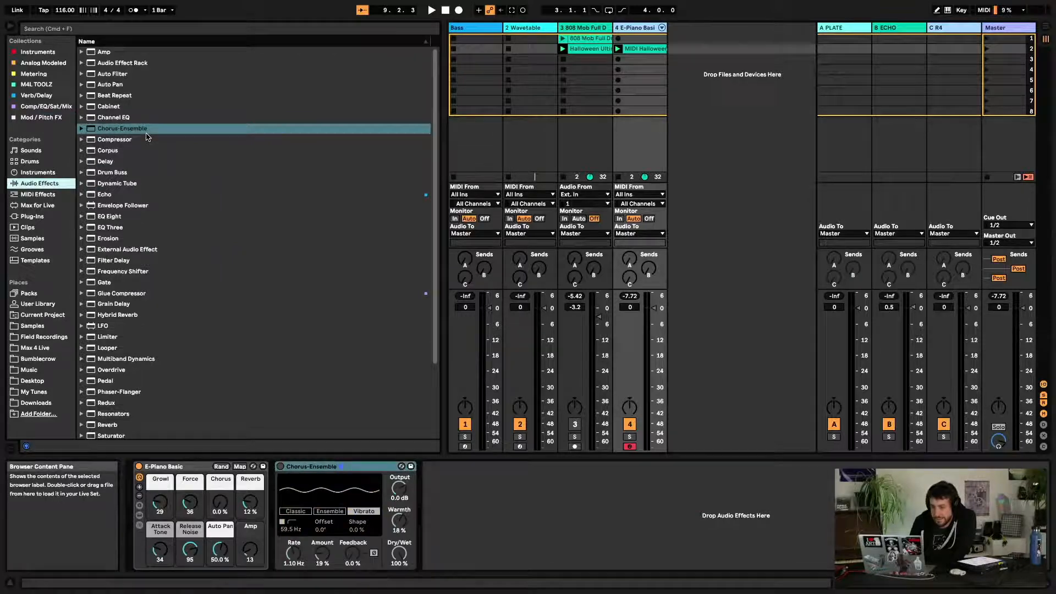
scroll(146, 137, down, 1)
scroll(146, 137, up, 1)
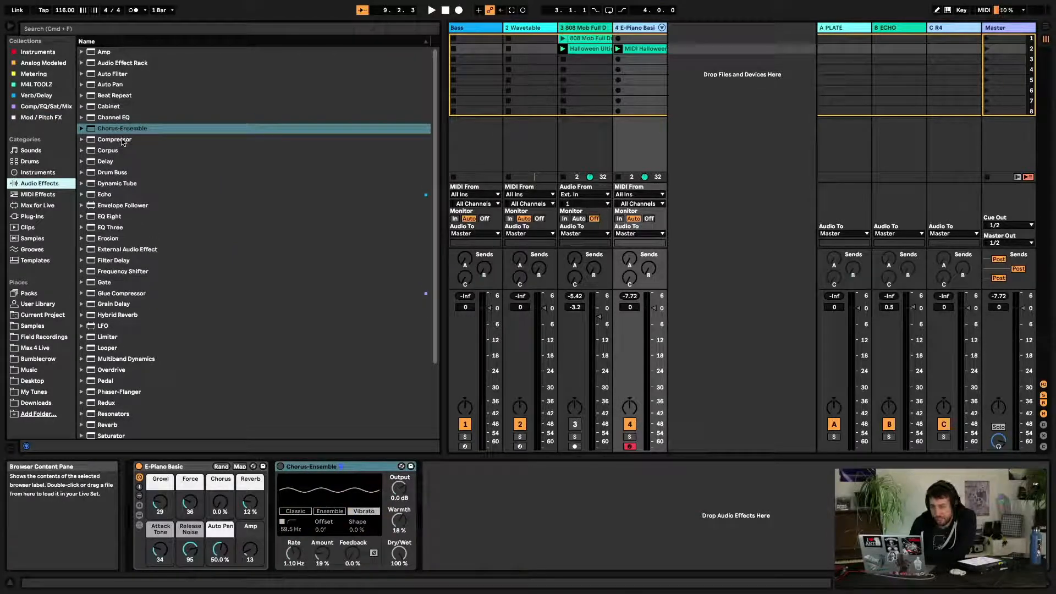
scroll(124, 209, down, 4)
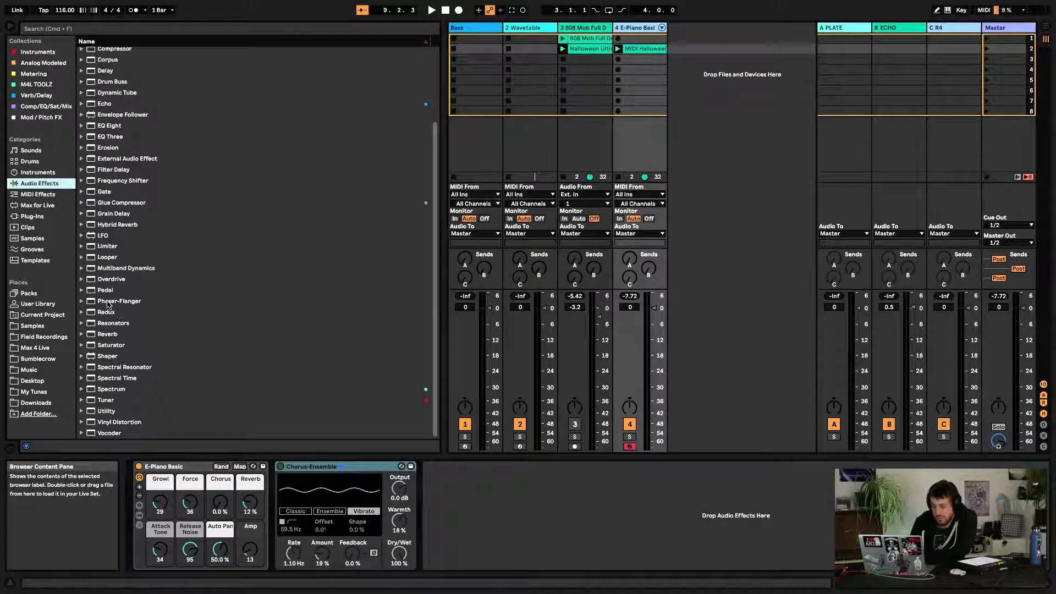
drag(116, 302, 481, 490)
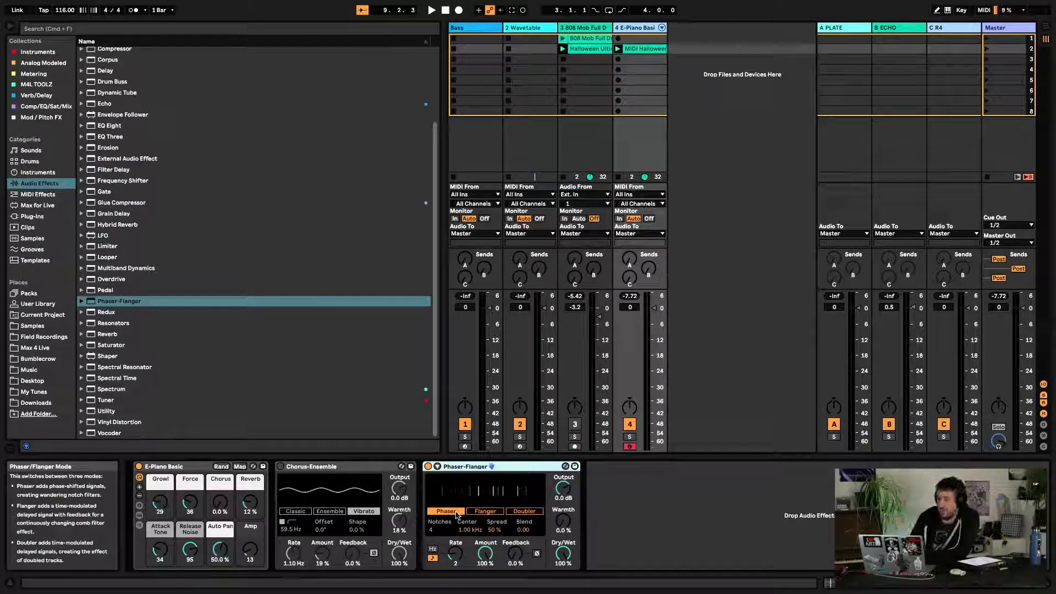
click(428, 466)
key(space)
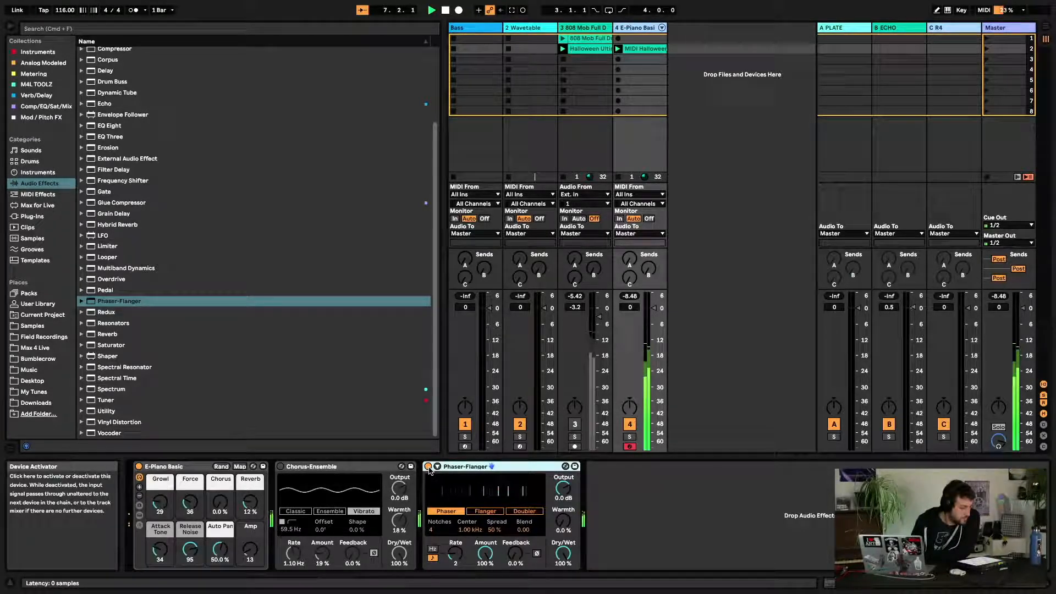
Expand and collapse the Phaser-Flanger's extended view to inspect its additional controls
click(365, 471)
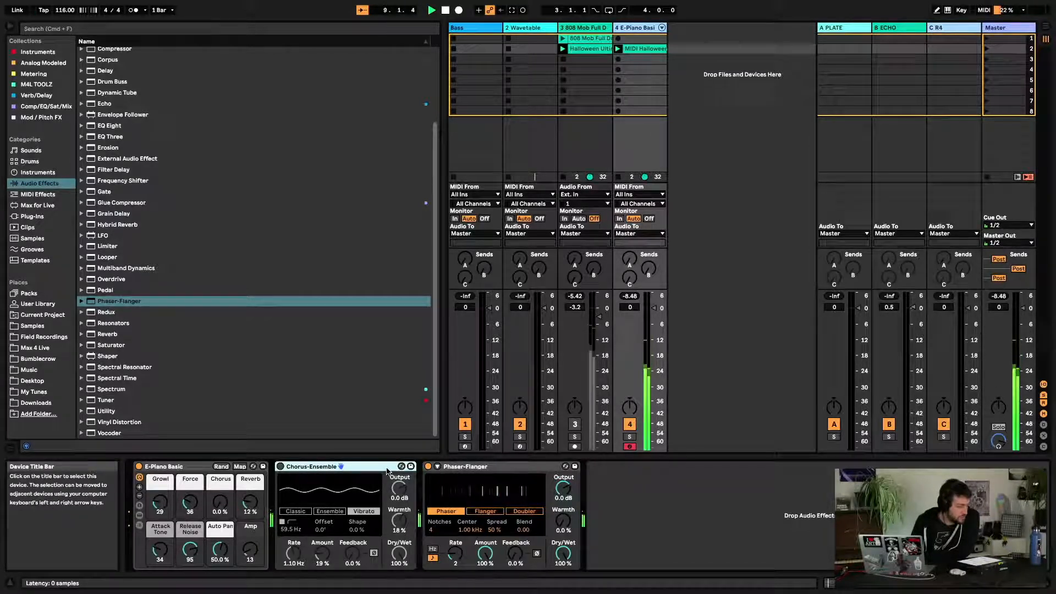
click(462, 467)
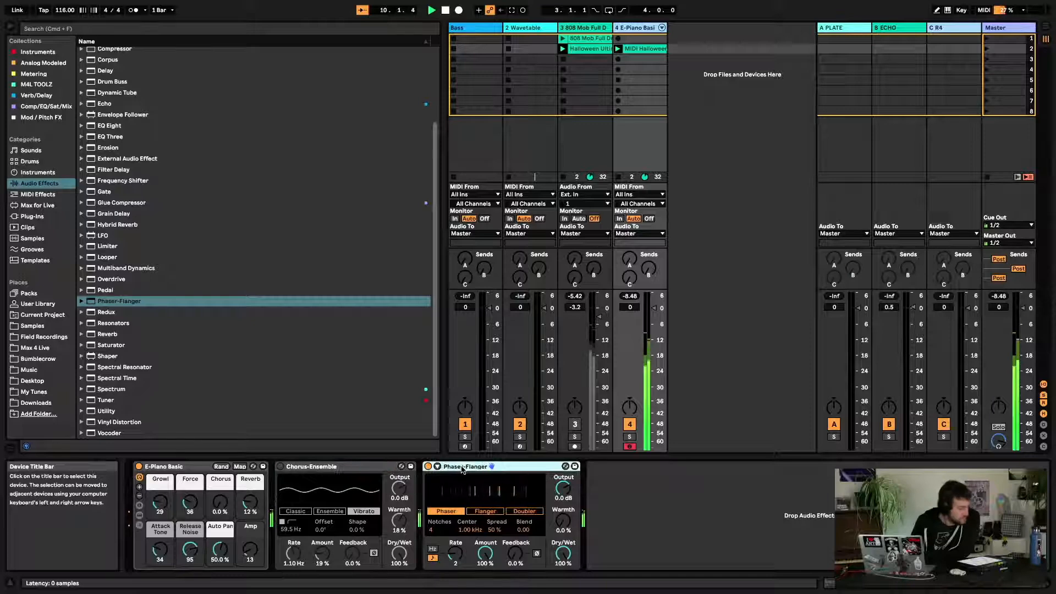
click(438, 467)
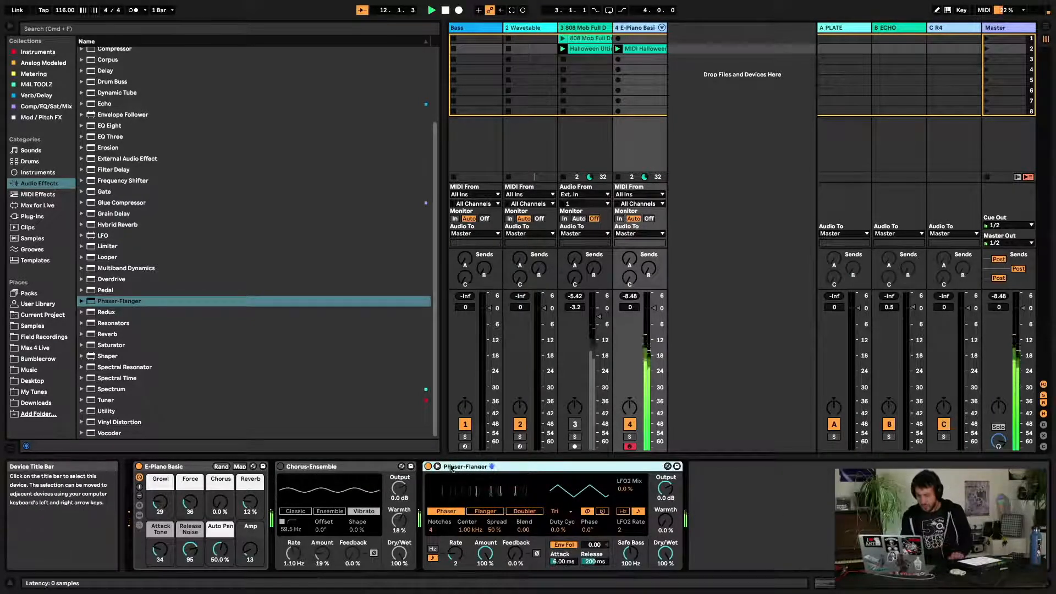
click(438, 467)
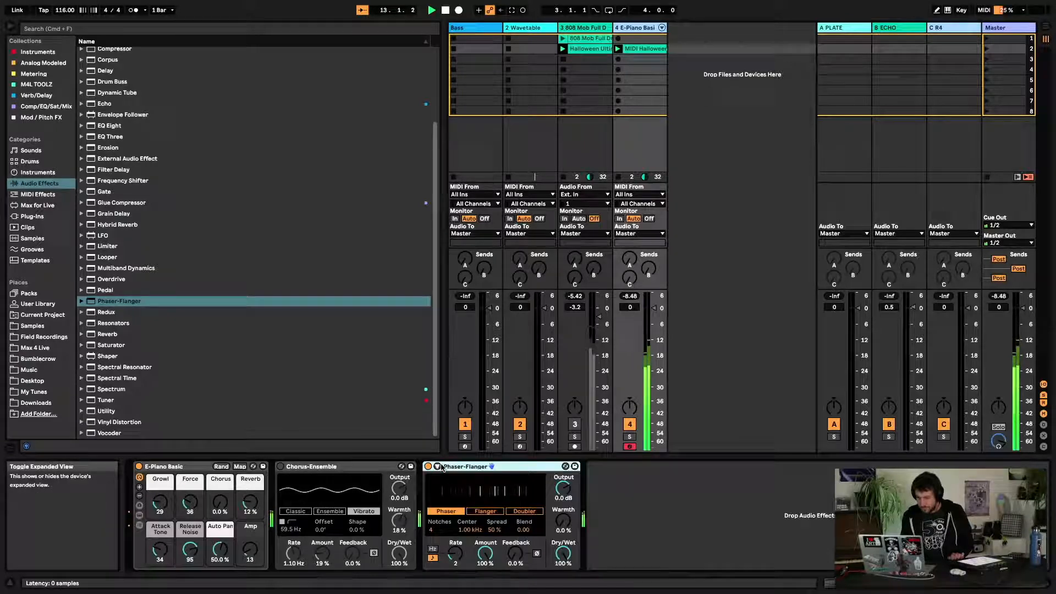
click(439, 467)
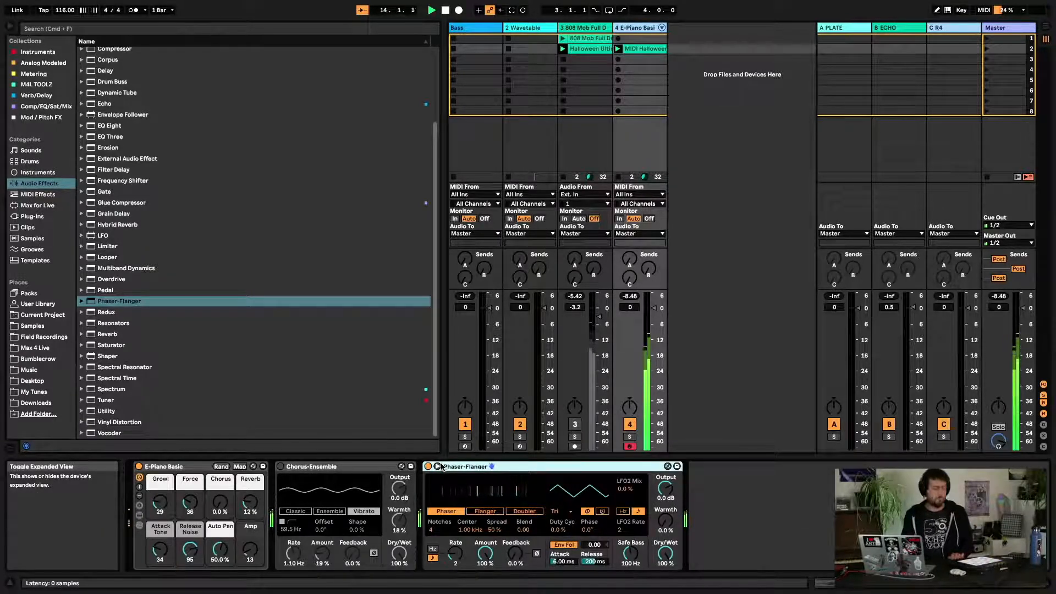
click(438, 467)
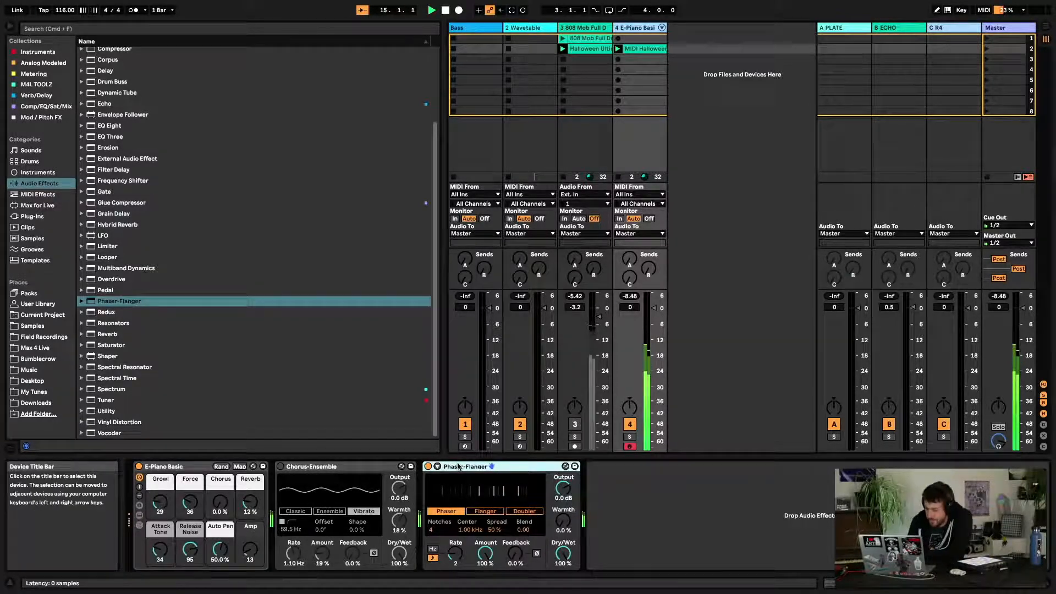
key(space)
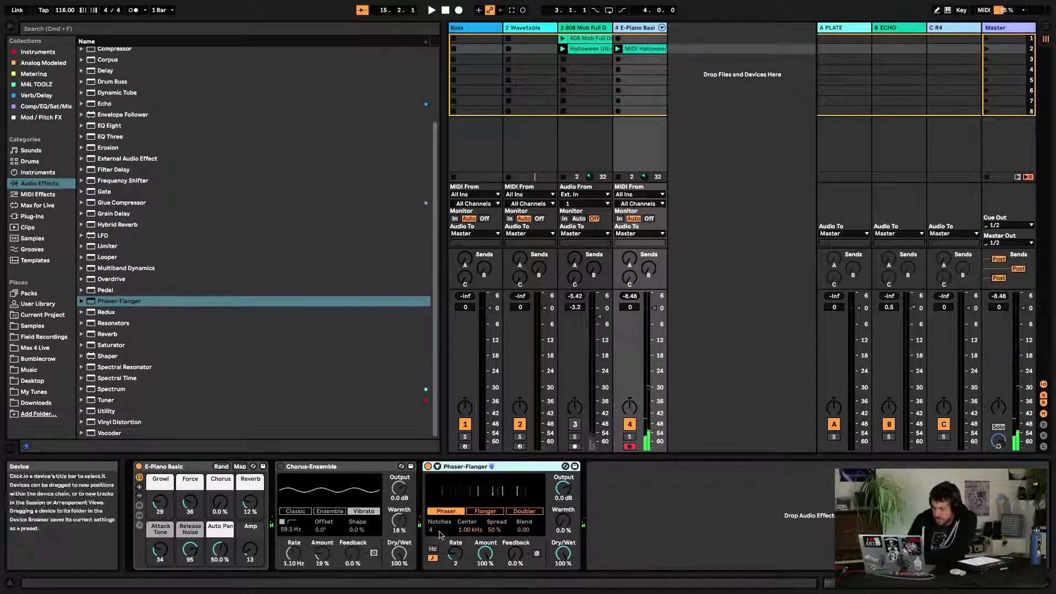
Set the Phaser-Flanger's Notches to 42 and restart playback
drag(433, 530, 433, 542)
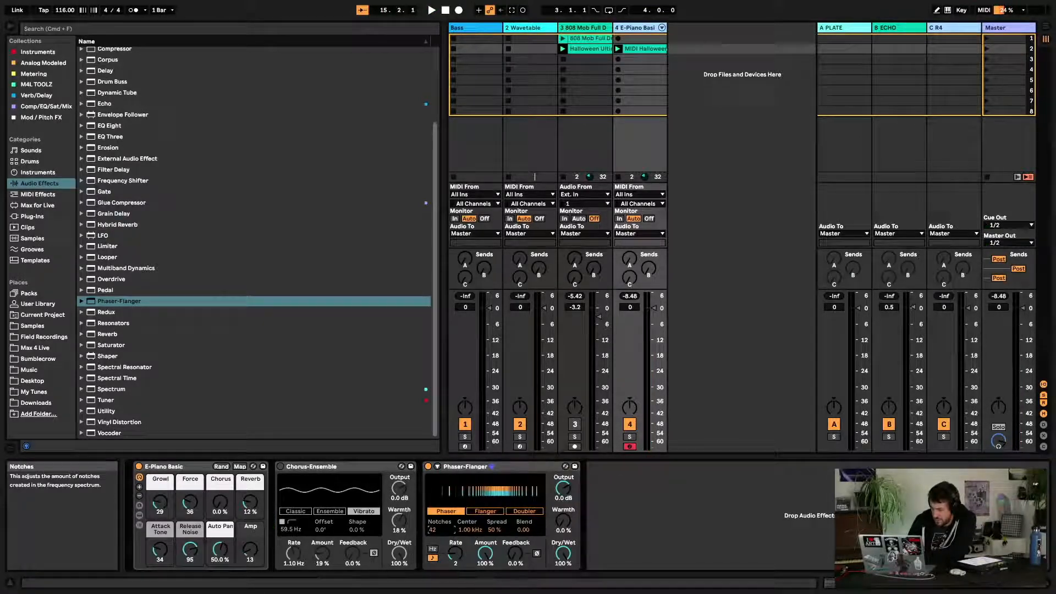
drag(433, 529, 433, 527)
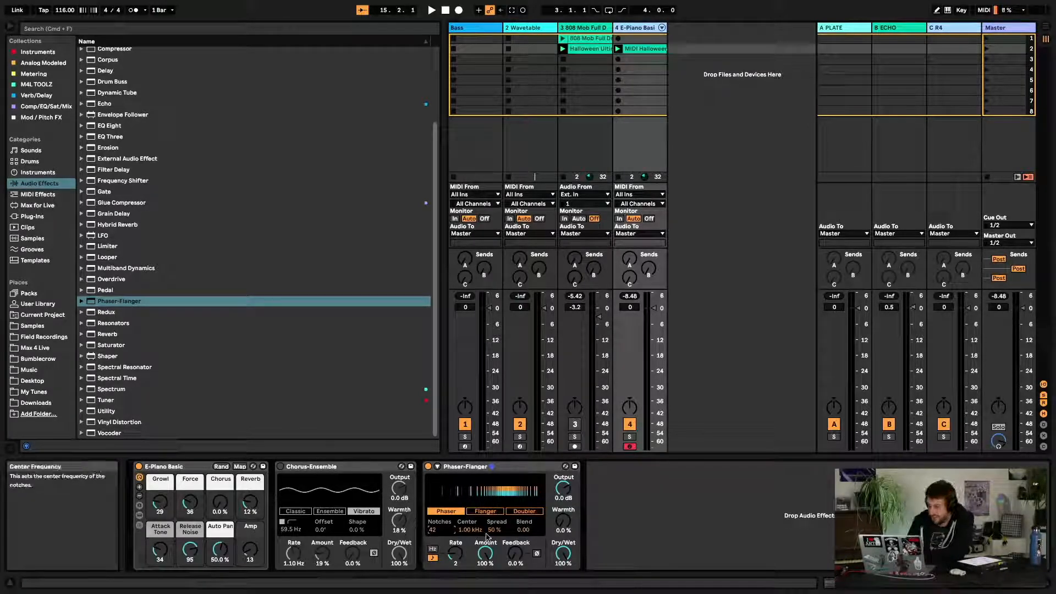
key(space)
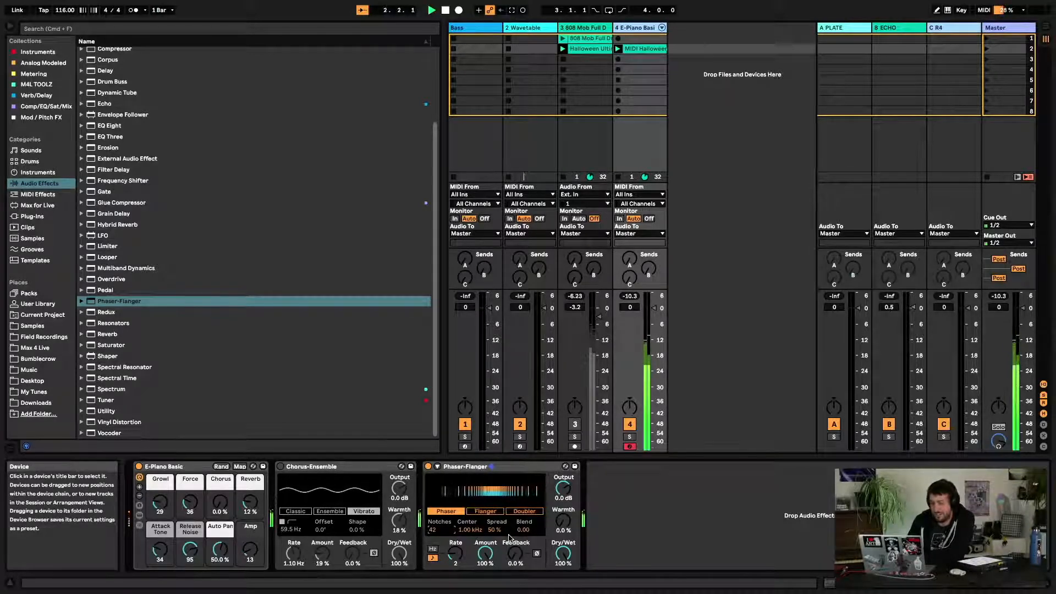
Adjust the Phaser's Blend, Spread to 100 % and Center frequency to 17.7 kHz
drag(524, 530, 524, 498)
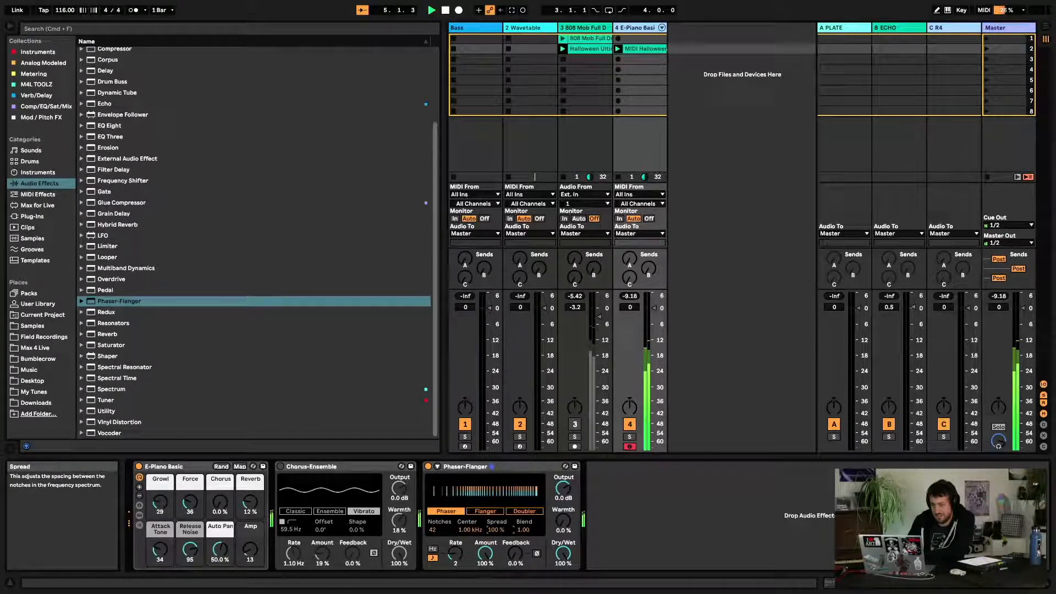
drag(497, 531, 497, 542)
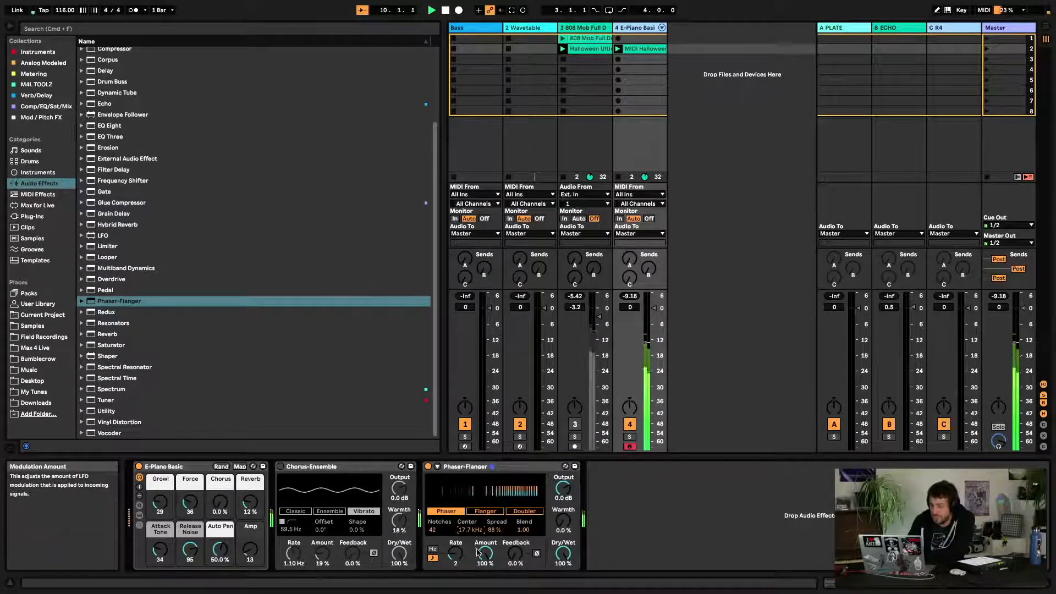
drag(495, 530, 521, 545)
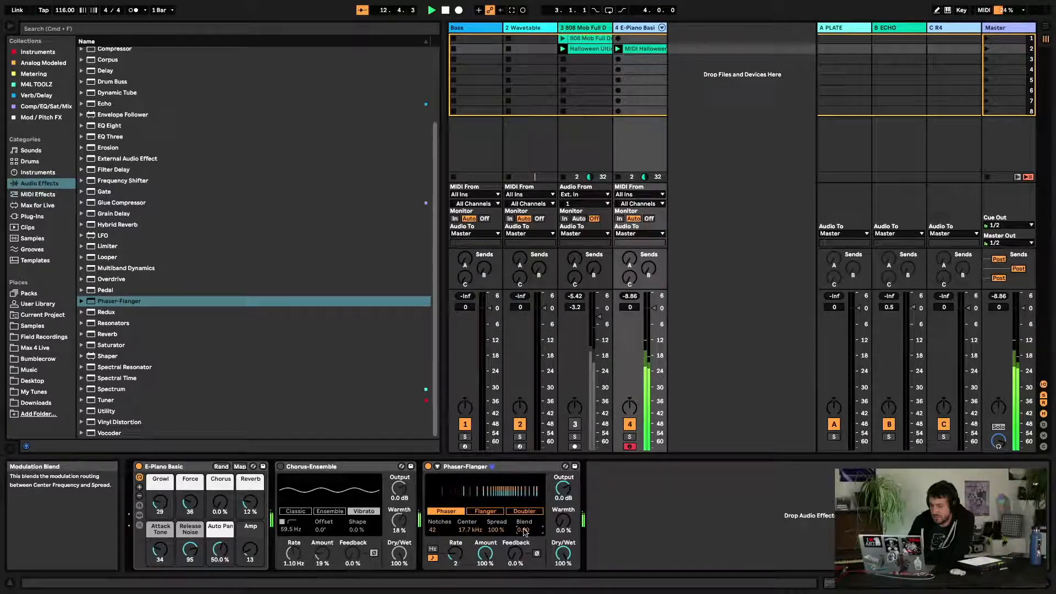
Set the modulation Rate to 1/8, briefly switching to Hz mode and back to synced
drag(455, 552, 455, 567)
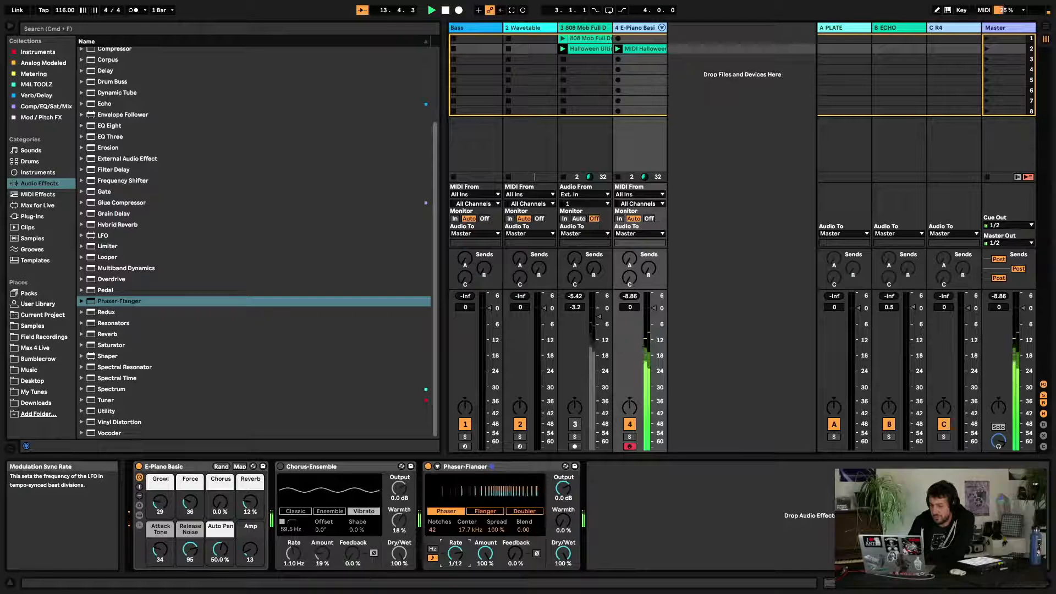
click(433, 549)
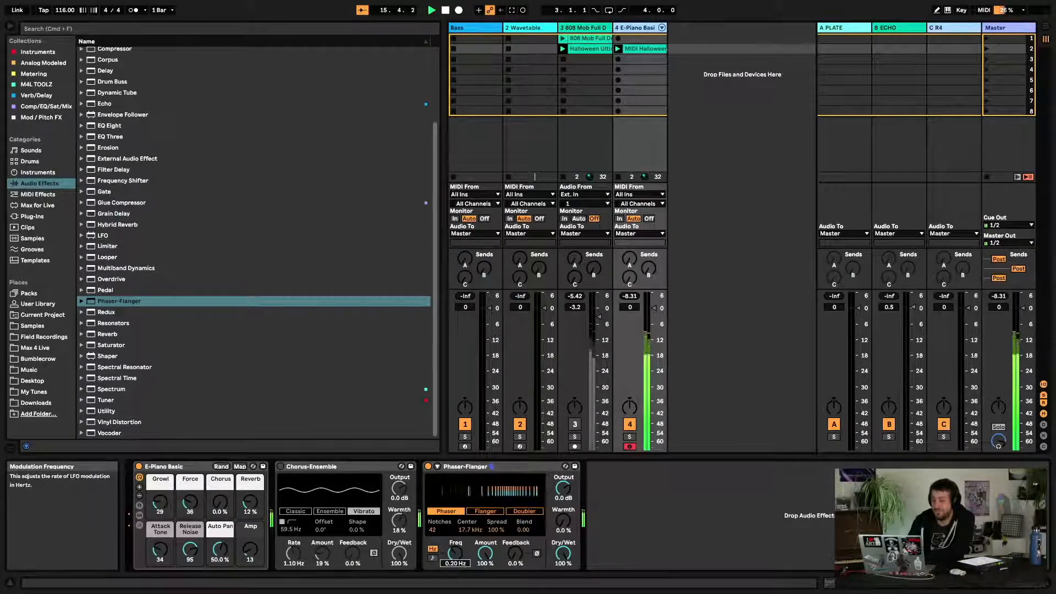
click(432, 558)
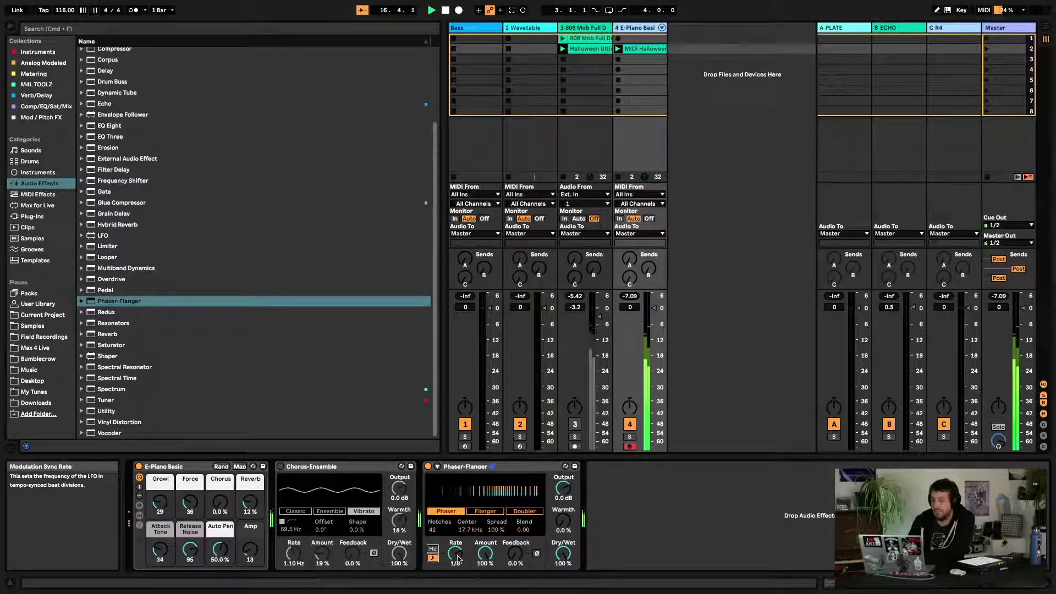
Set Notches to 4, Center to 7.74 kHz and Feedback to 89 %
drag(517, 554, 563, 495)
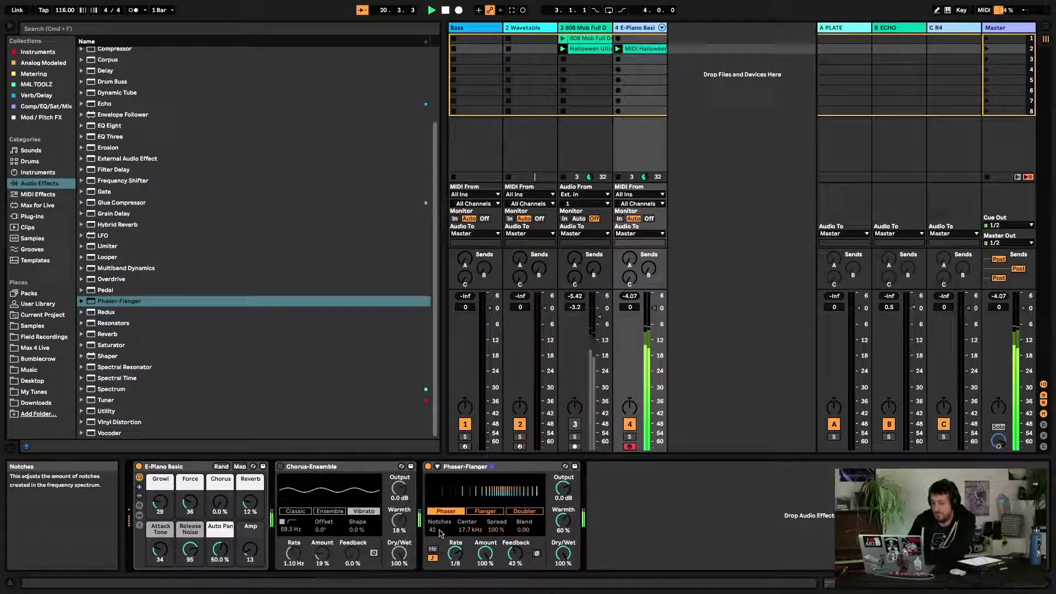
drag(435, 529, 435, 563)
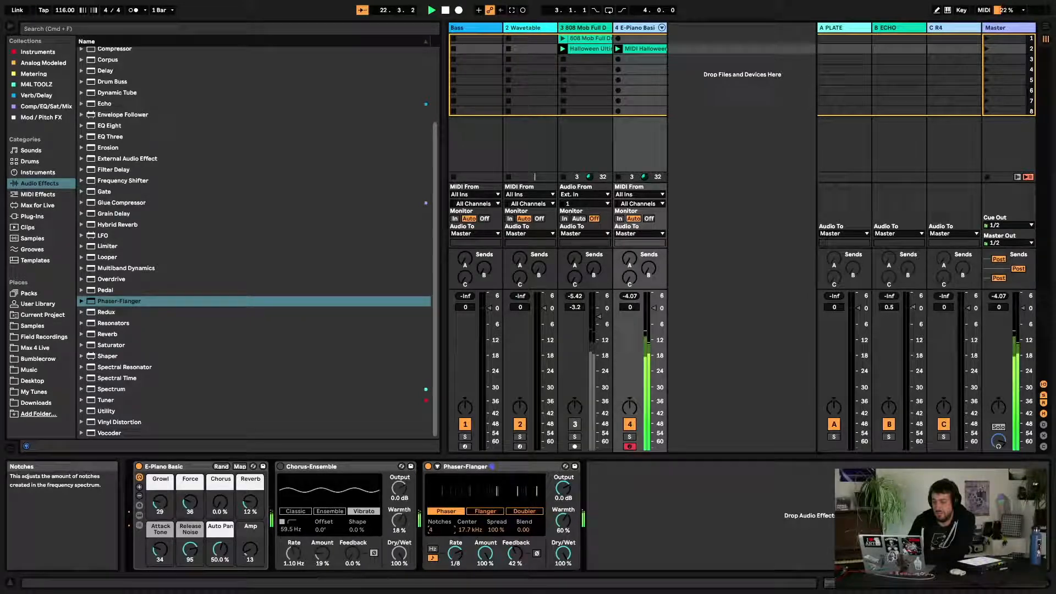
drag(470, 529, 503, 534)
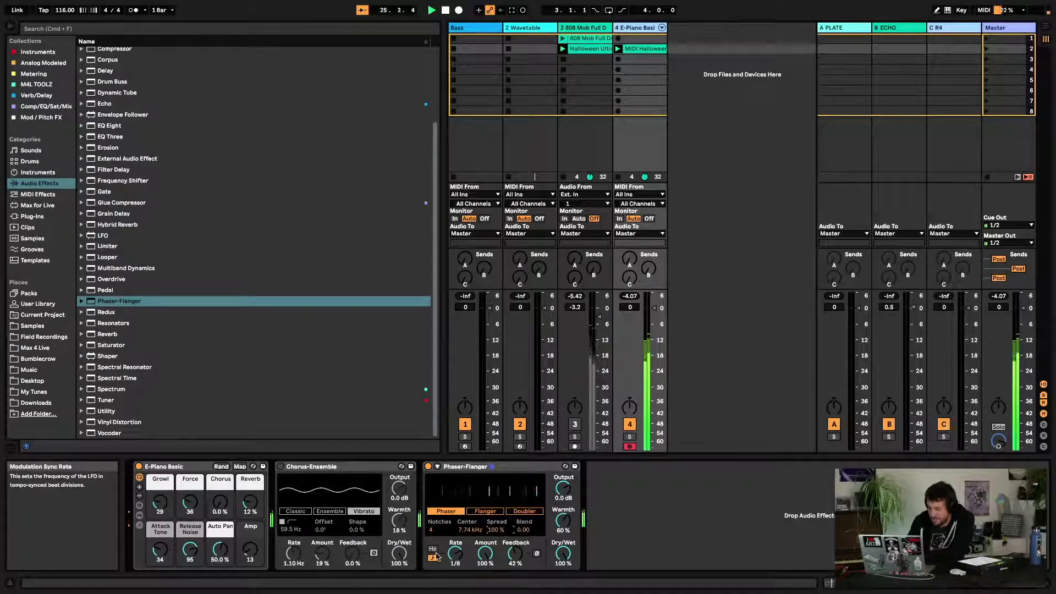
drag(486, 563, 515, 531)
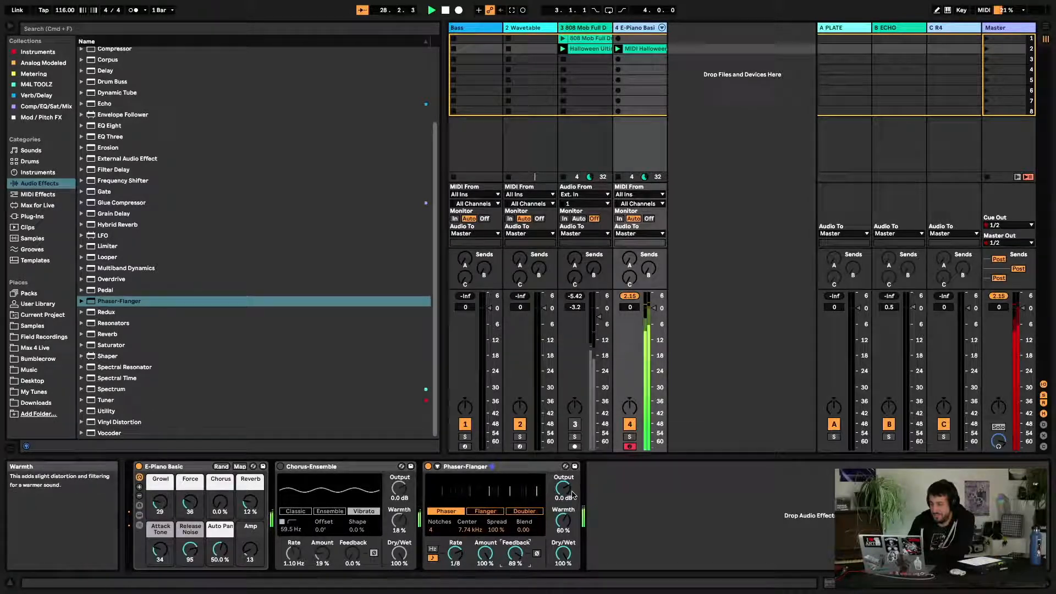
Raise the Phaser's Feedback to 99 % and lower its Output to -22 dB
drag(563, 488, 563, 498)
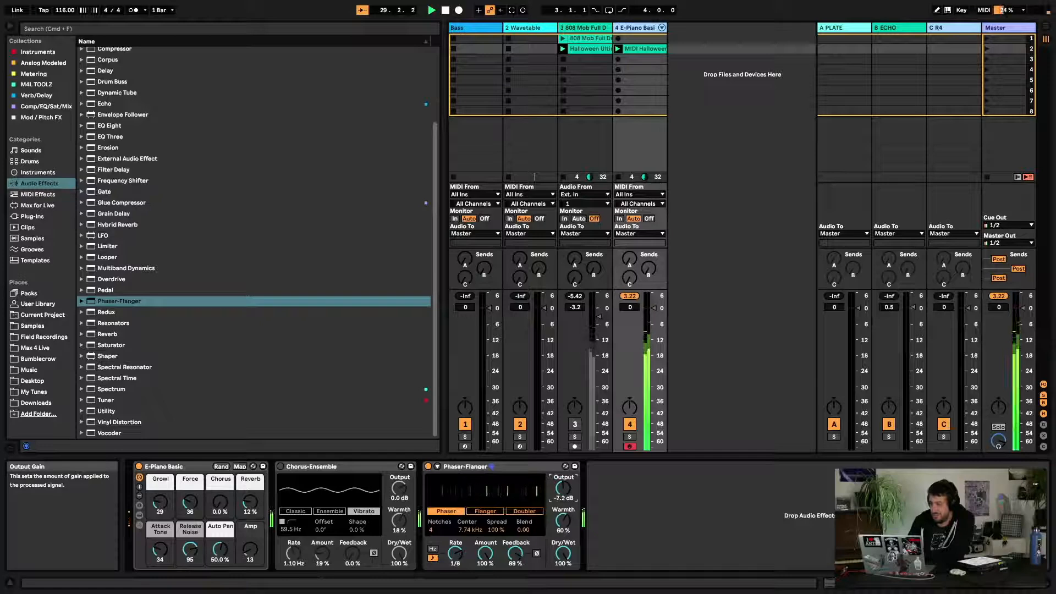
drag(515, 553, 515, 548)
drag(565, 488, 565, 505)
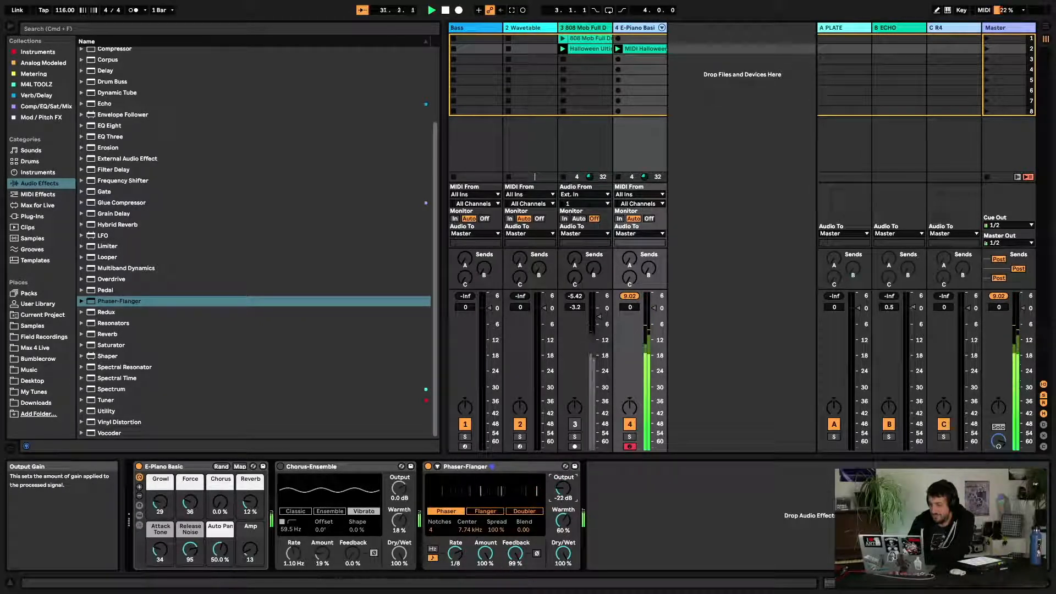
Invert the Phaser's feedback, toggling the device off and on to compare while playing
click(428, 468)
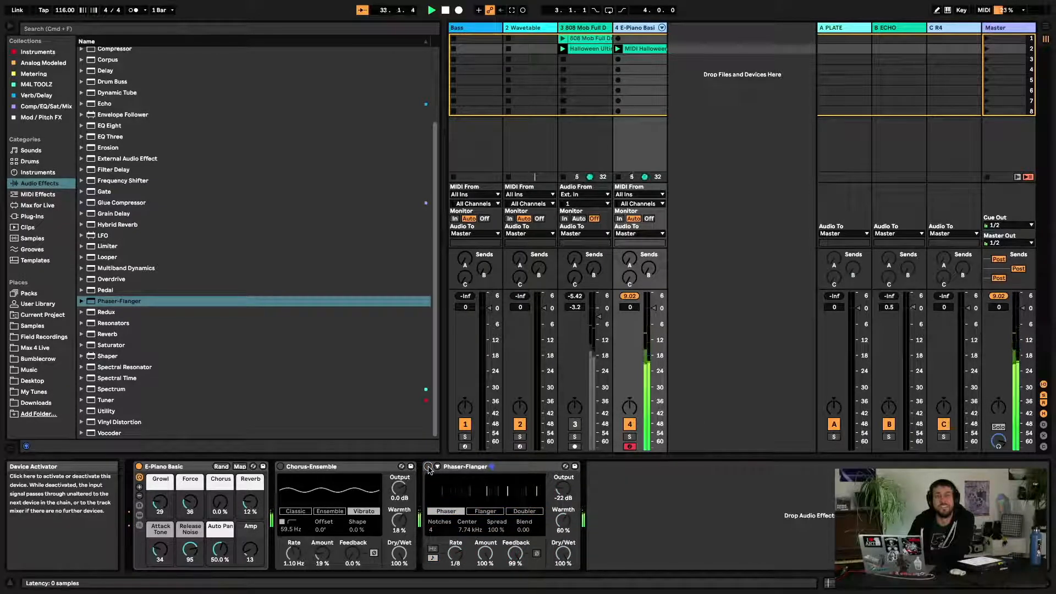
click(429, 467)
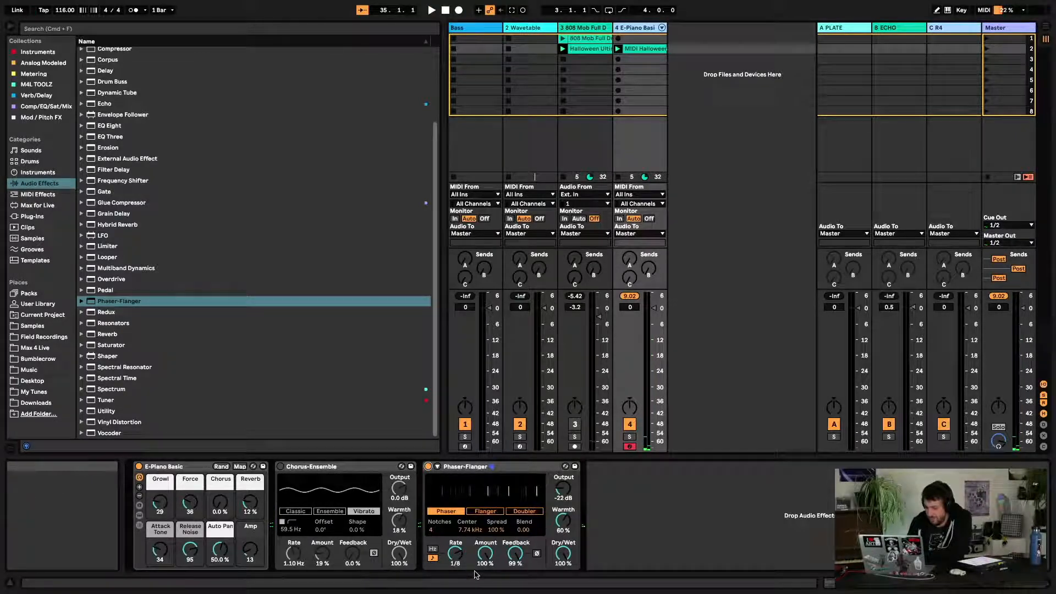
click(537, 553)
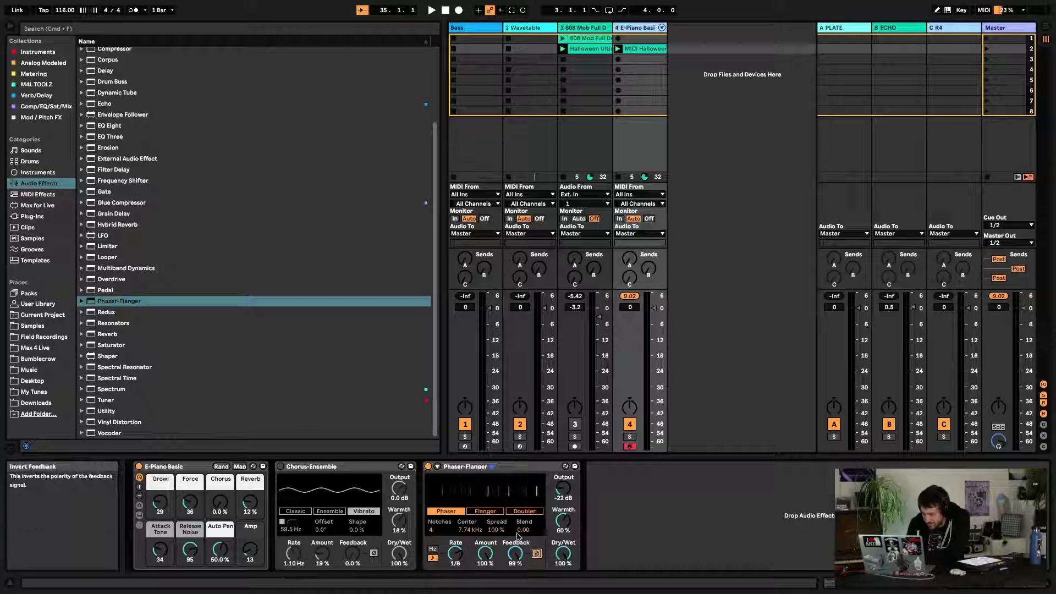
key(space)
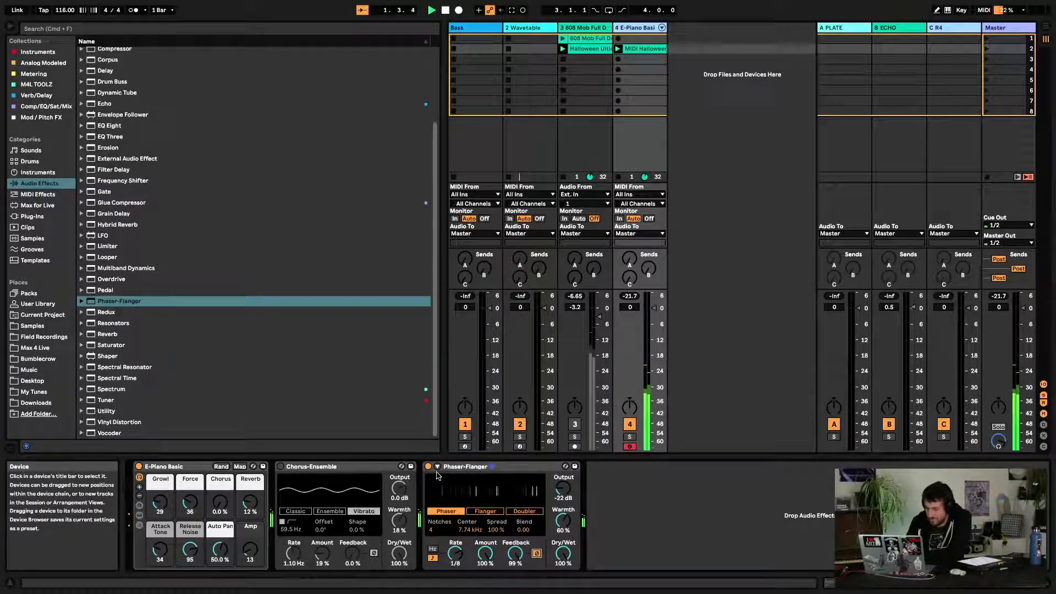
Toggle Phaser-Flanger off and on to compare, then delete the device
click(428, 467)
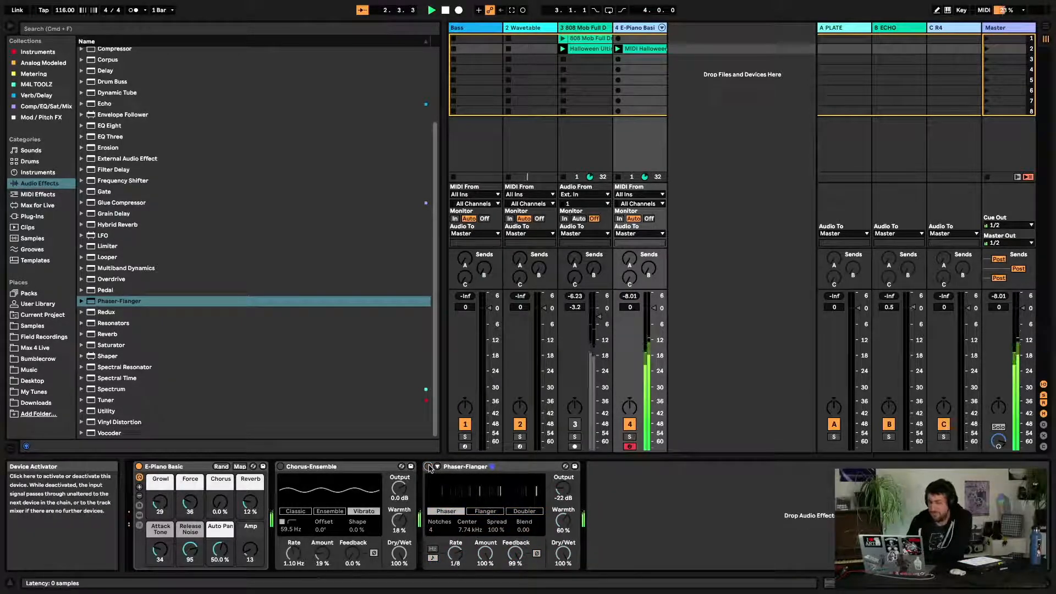
click(428, 467)
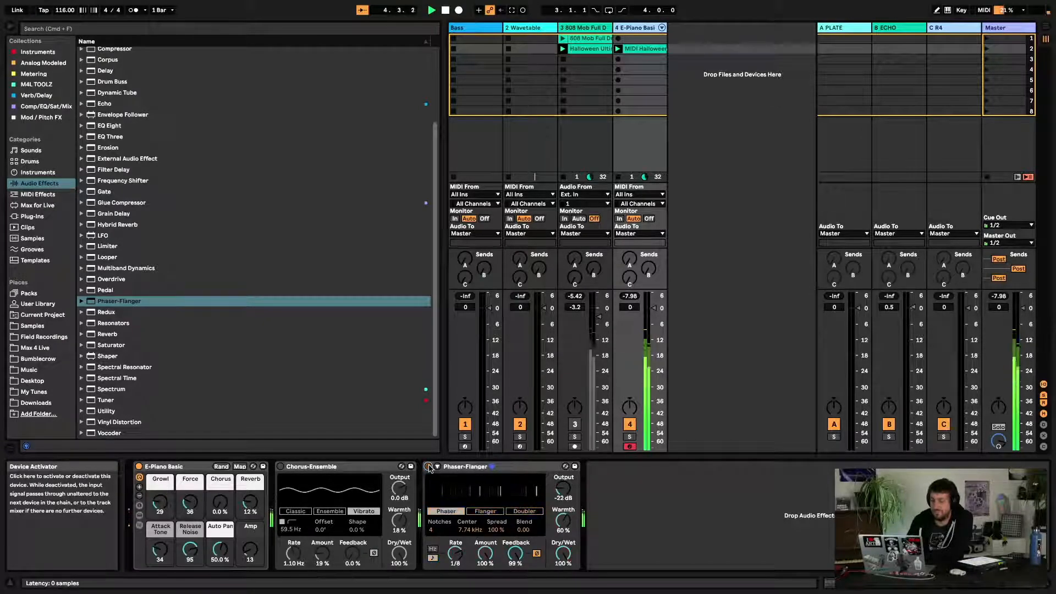
click(429, 468)
click(477, 471)
key(Delete)
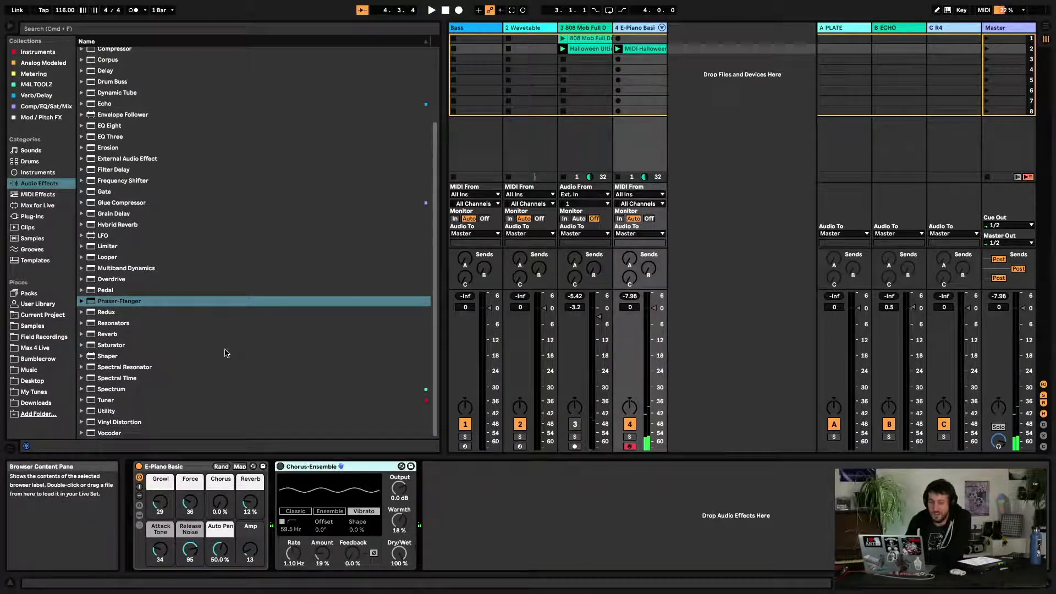
Load Phaser-Flanger onto the E-Piano track and switch it to Flanger mode
double_click(125, 301)
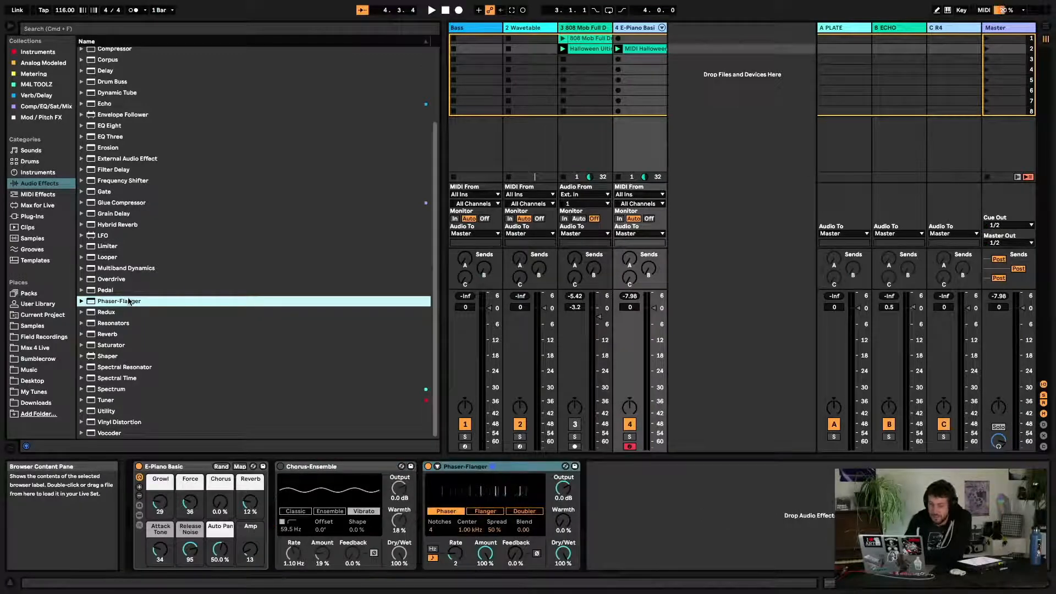
click(495, 513)
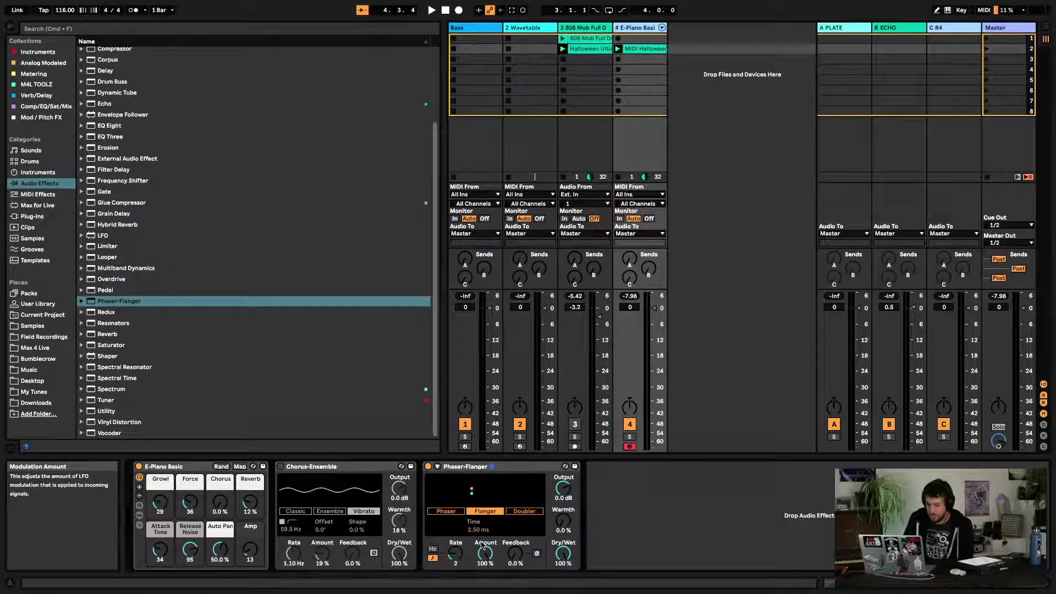
Play the loop and toggle the Phaser-Flanger off and on to compare
key(space)
click(428, 467)
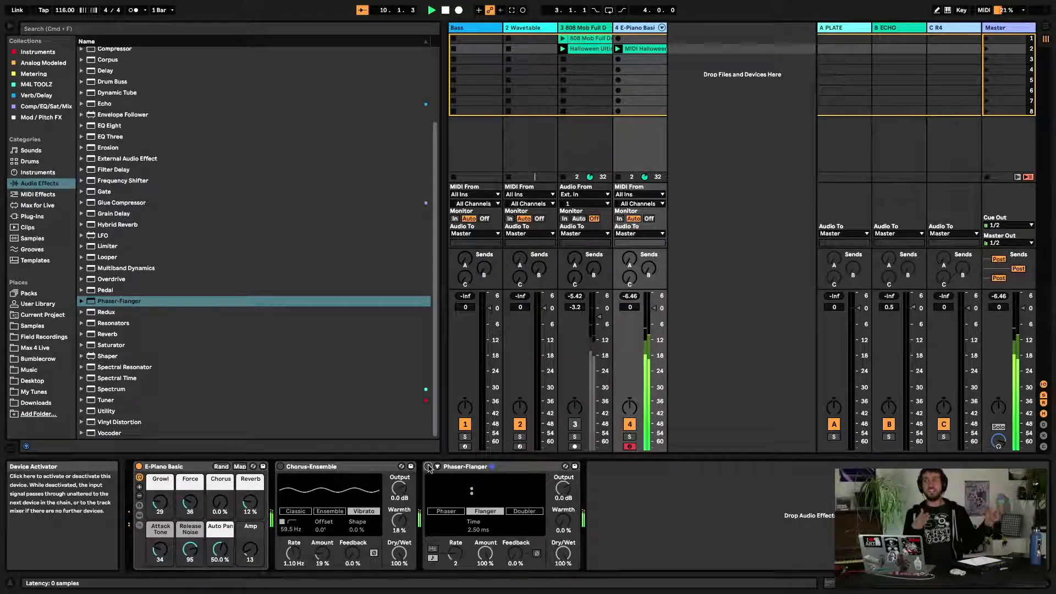
click(429, 466)
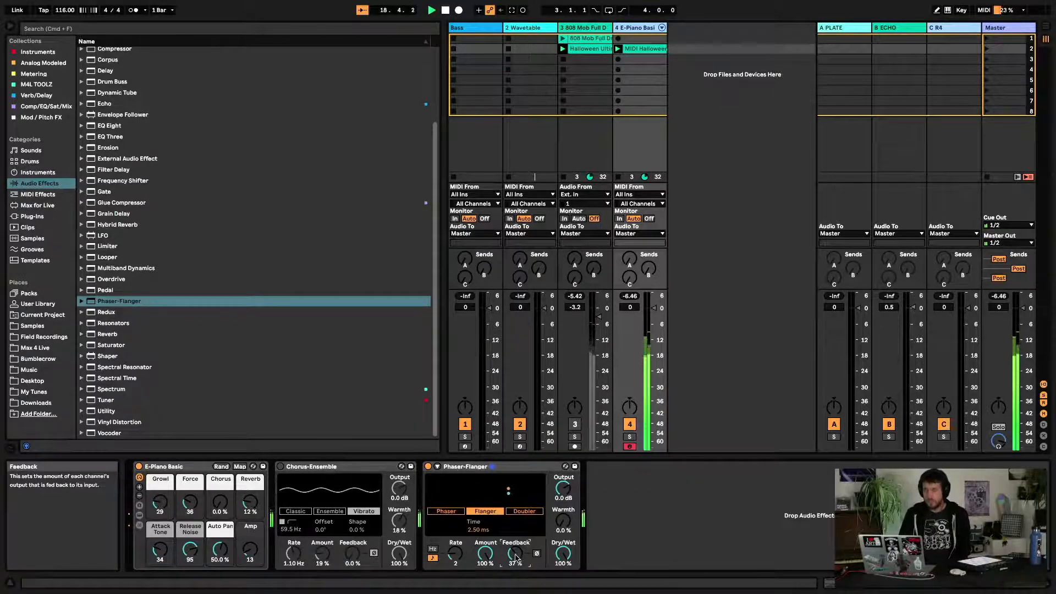
Set the Flanger's Feedback to 67 %, Rate to 1/3 and Time to 4.15 ms
drag(513, 556, 513, 537)
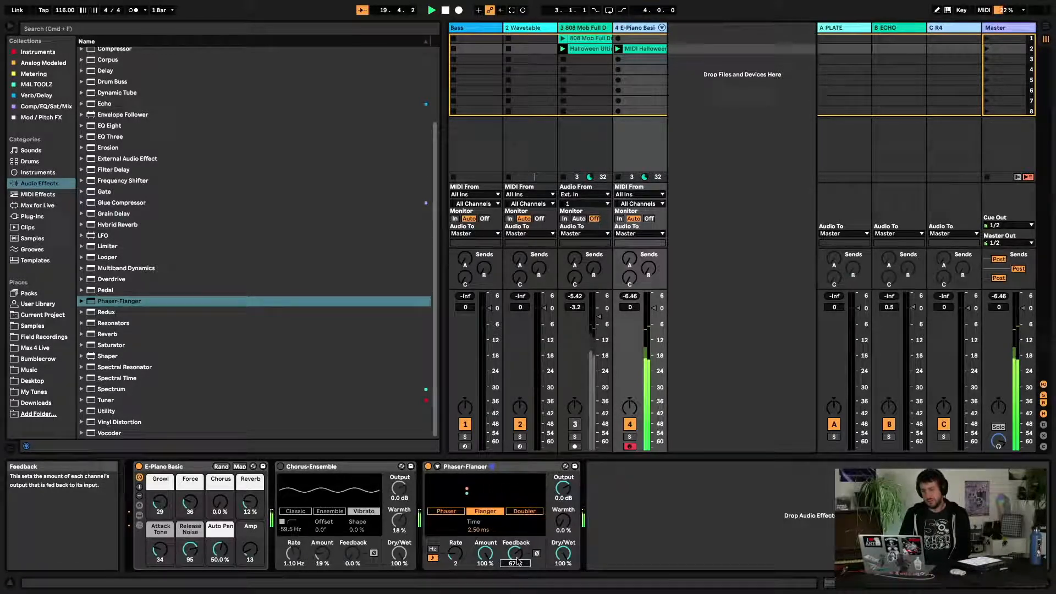
drag(455, 553, 456, 556)
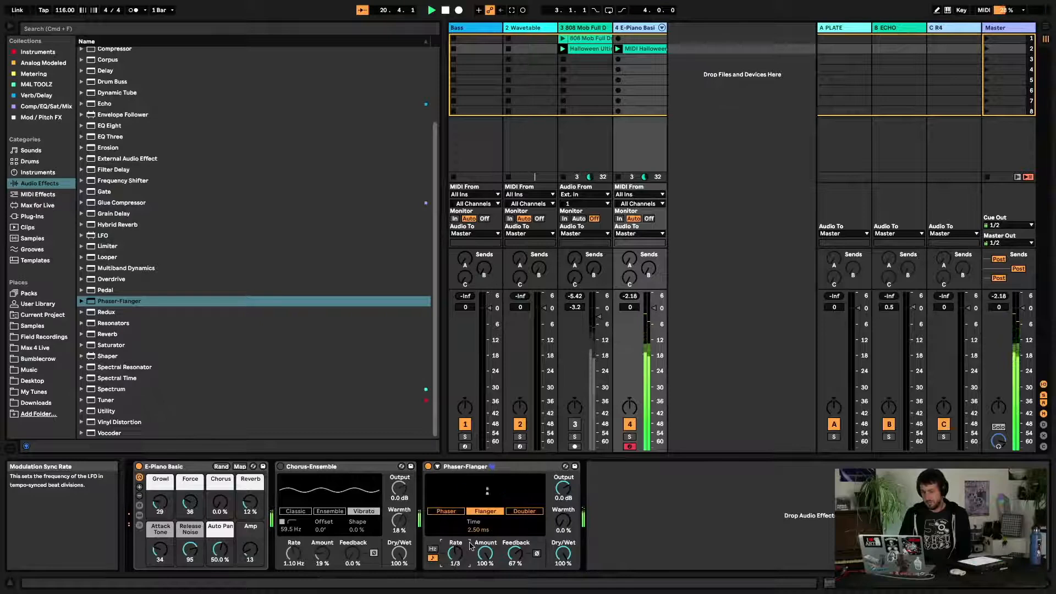
mouse_move(478, 529)
mouse_down()
mouse_move(479, 519)
mouse_move(485, 550)
mouse_move(478, 534)
mouse_up()
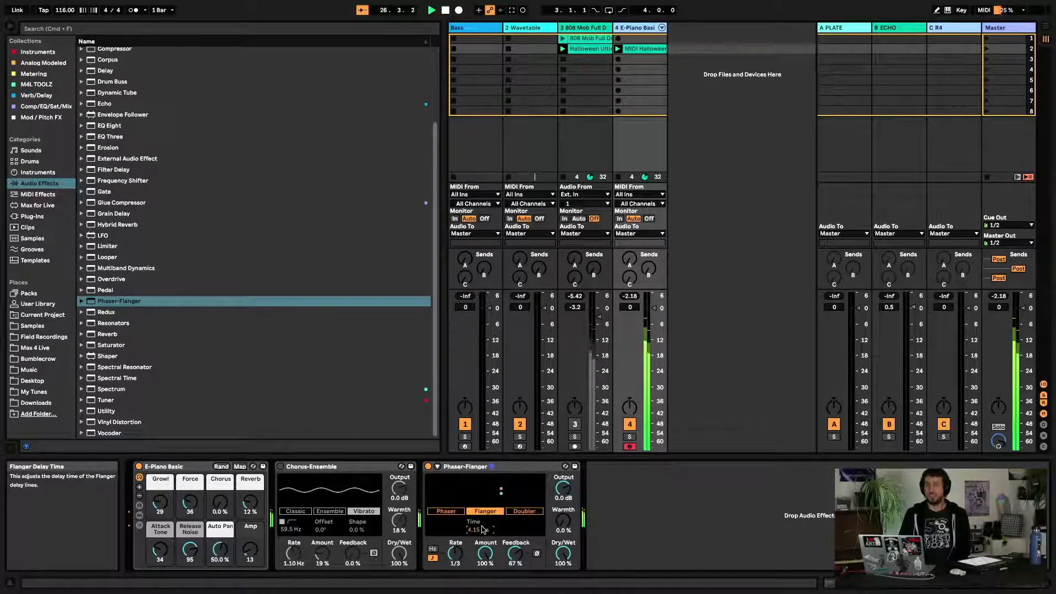
Compare Phaser and Flanger modes, ending in Flanger, and open and close the device's expanded view
click(446, 511)
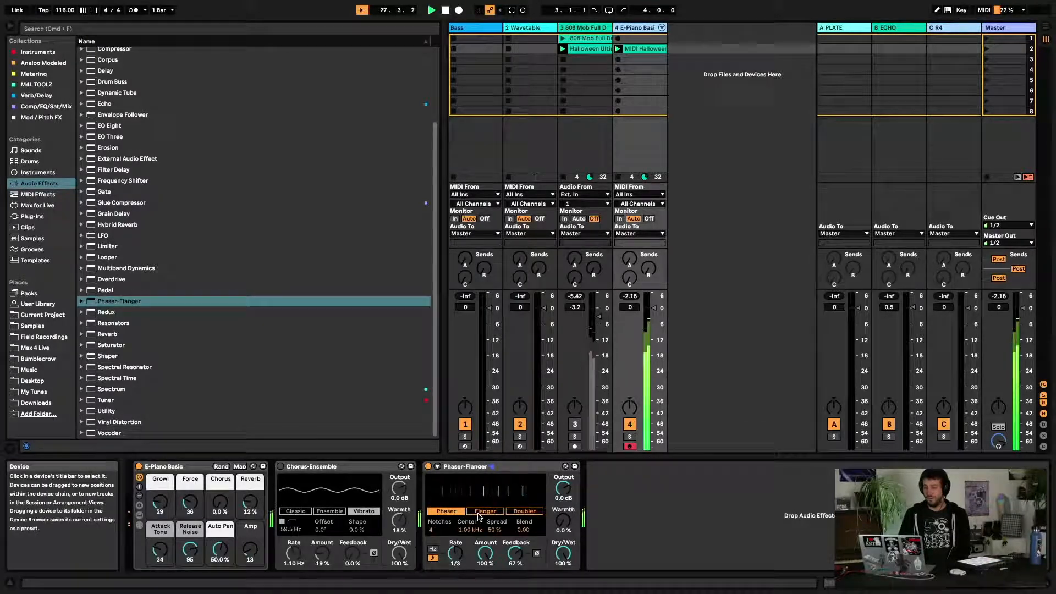
click(482, 513)
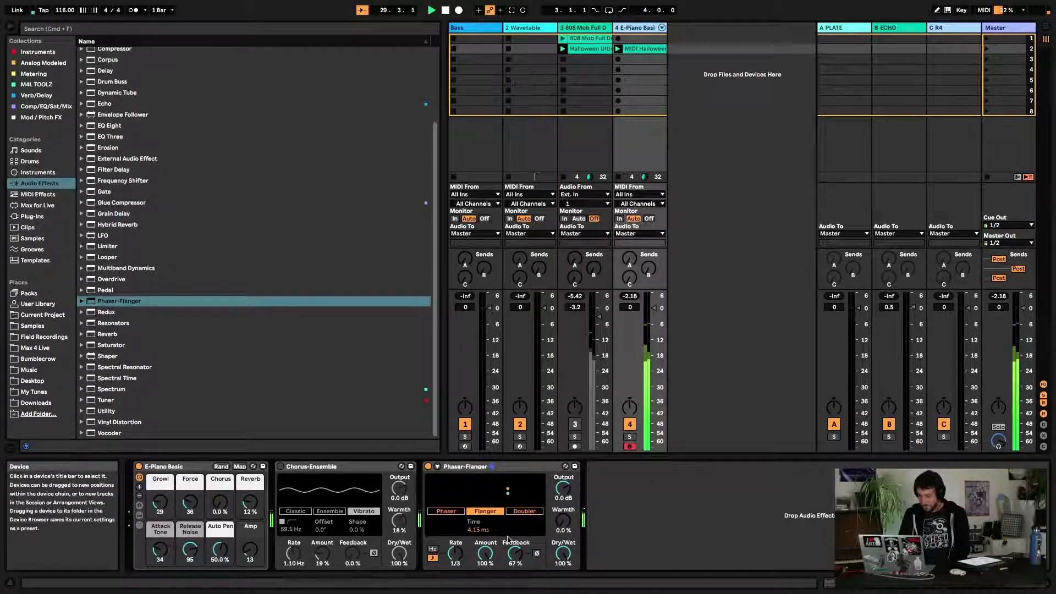
click(439, 466)
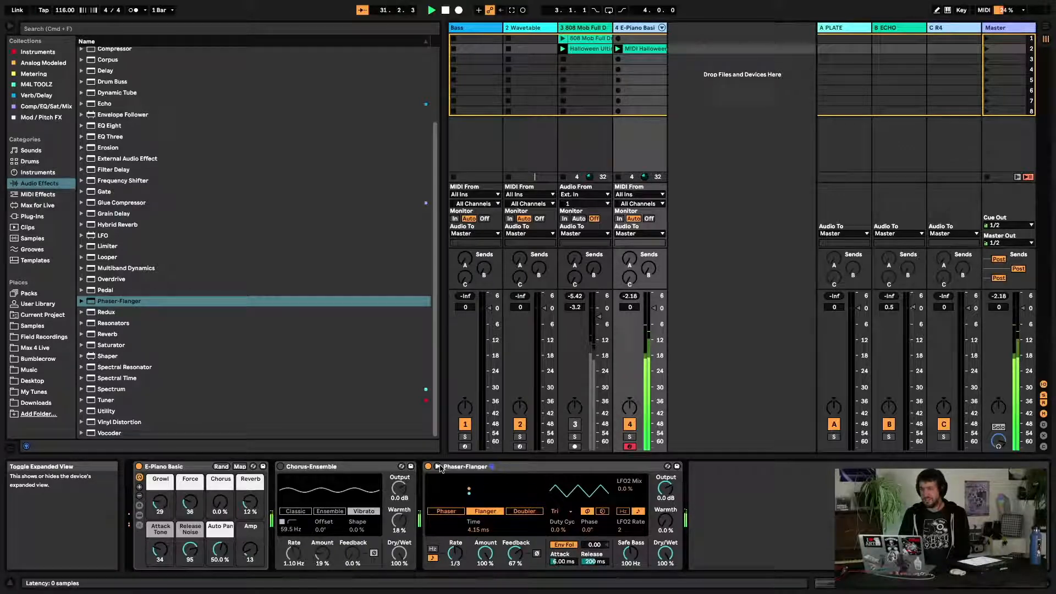
click(438, 467)
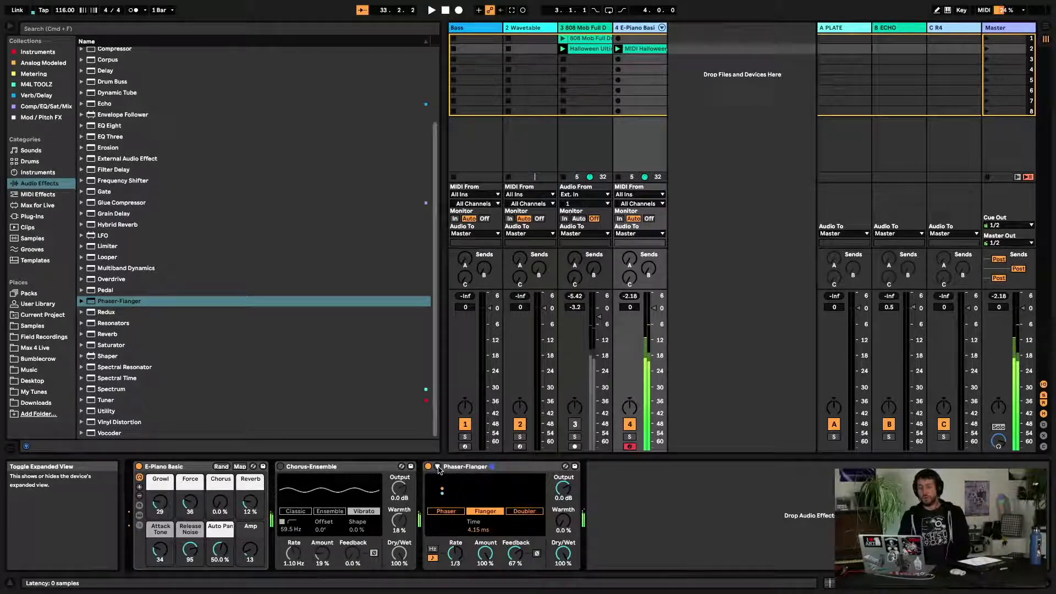
Switch to Doubler mode, stop playback, and set Feedback to 1.6 % and Amount to 0 %
click(520, 513)
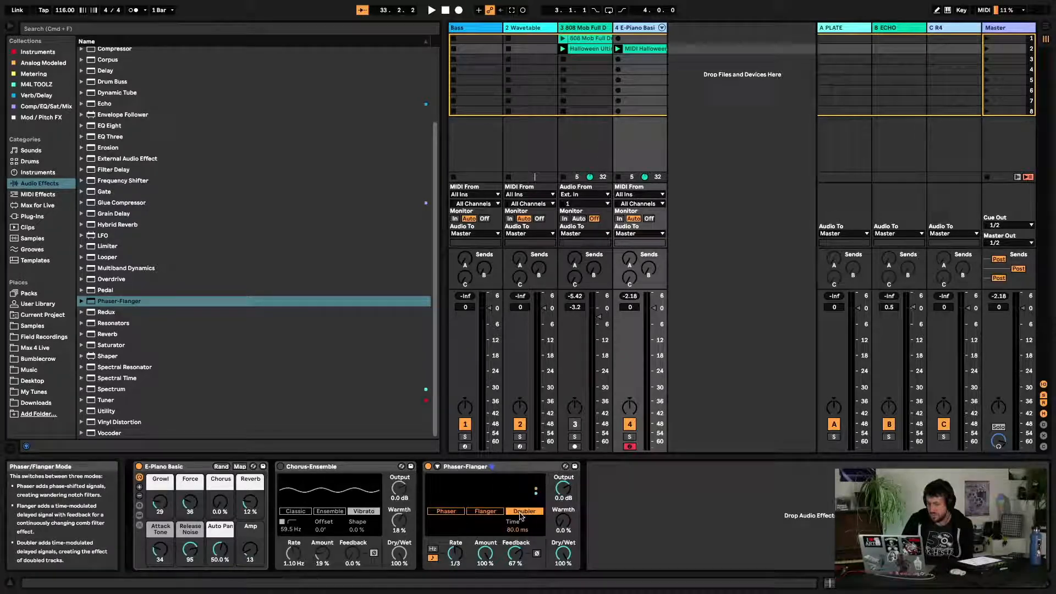
key(space)
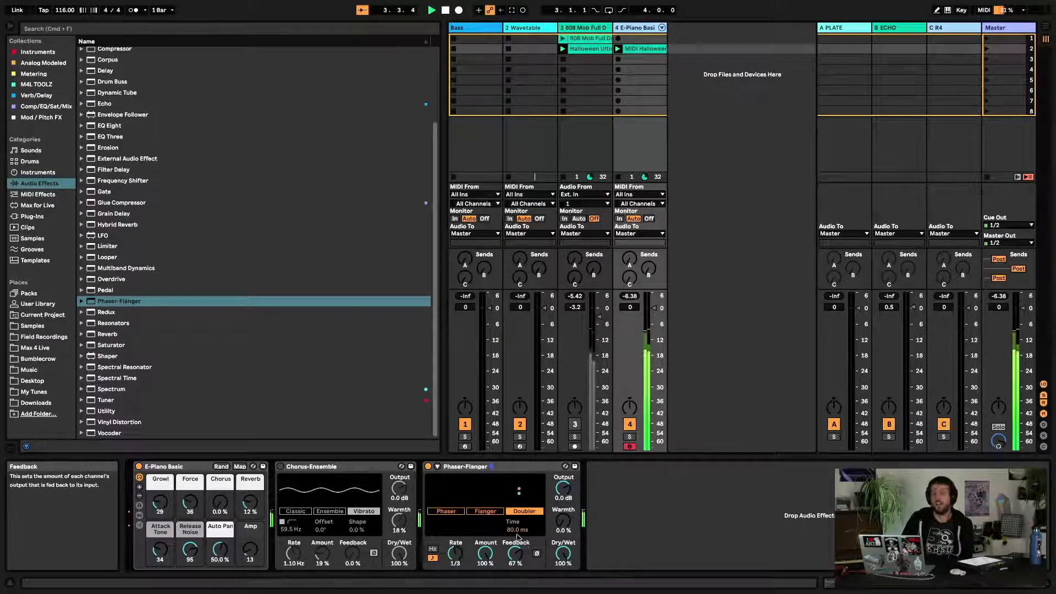
drag(516, 553, 486, 586)
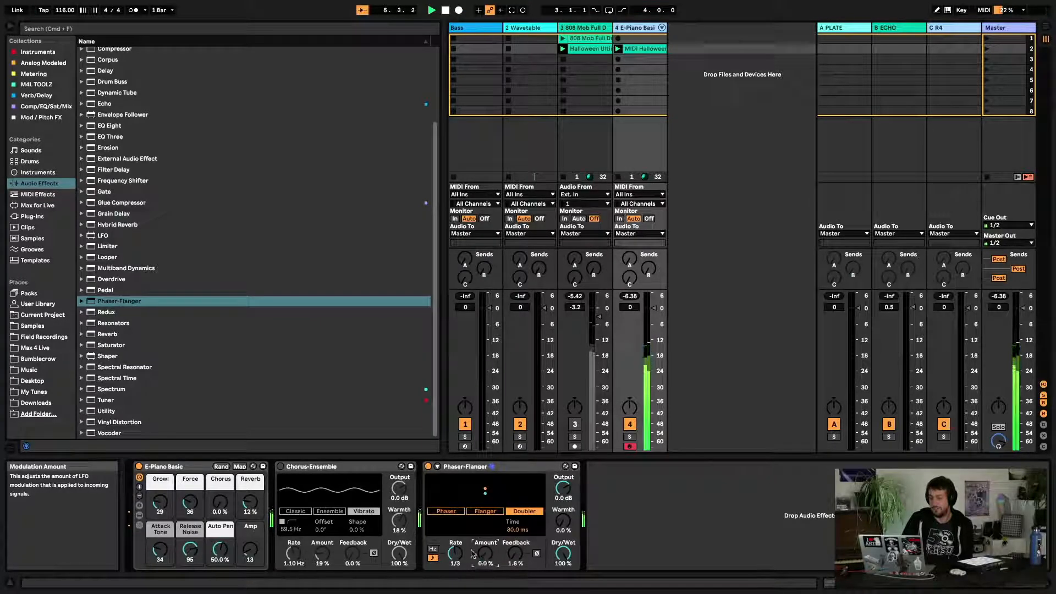
Switch the modulation rate to Hz at 0.20 Hz and set the Doubler Time to 20.0 ms
click(433, 549)
drag(518, 530, 517, 555)
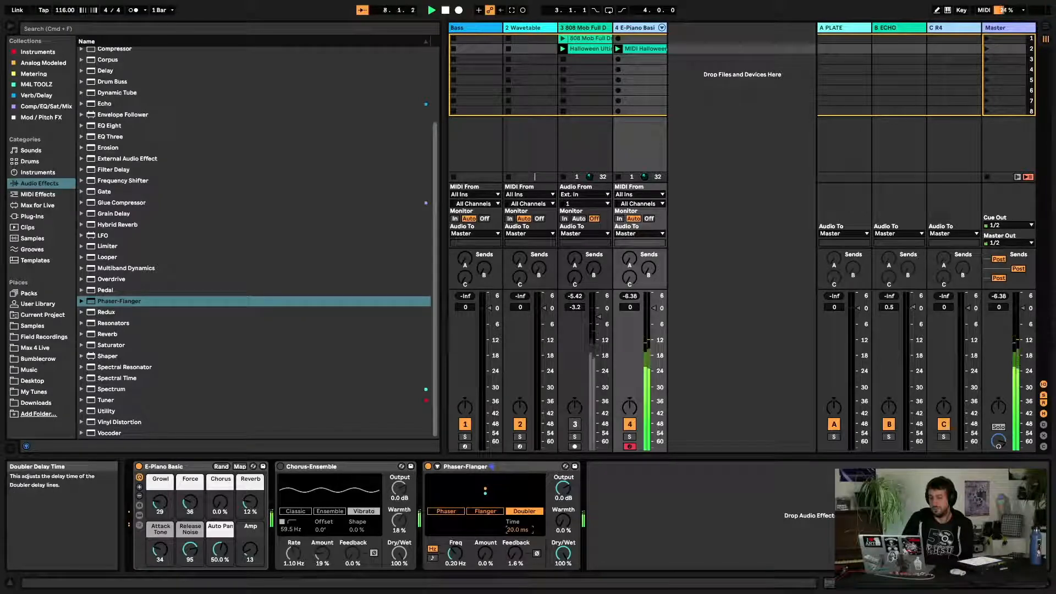
Play the loop and toggle the Phaser-Flanger off and on several times to compare
click(428, 467)
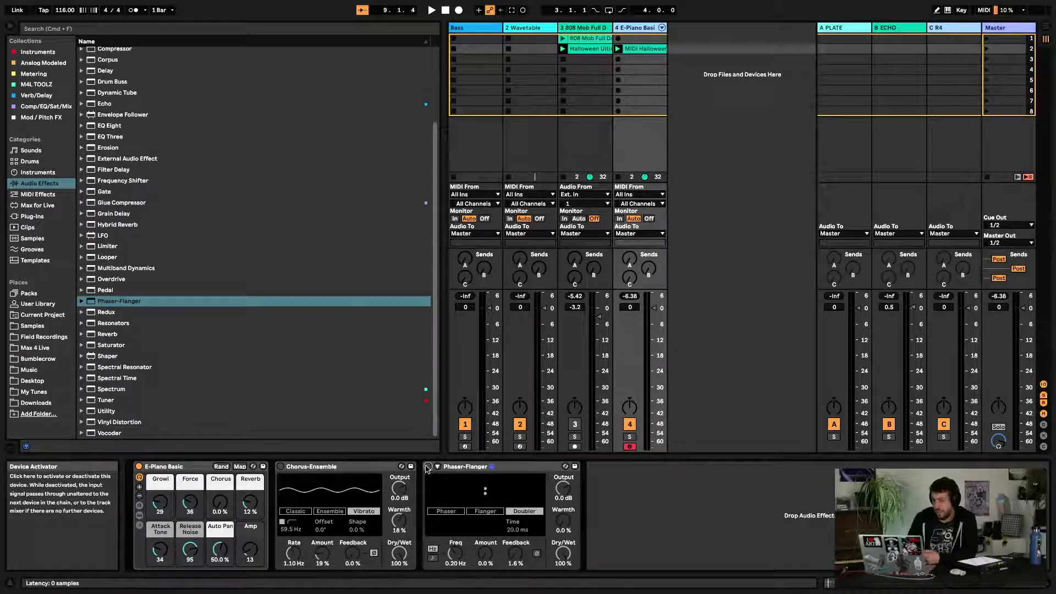
click(428, 466)
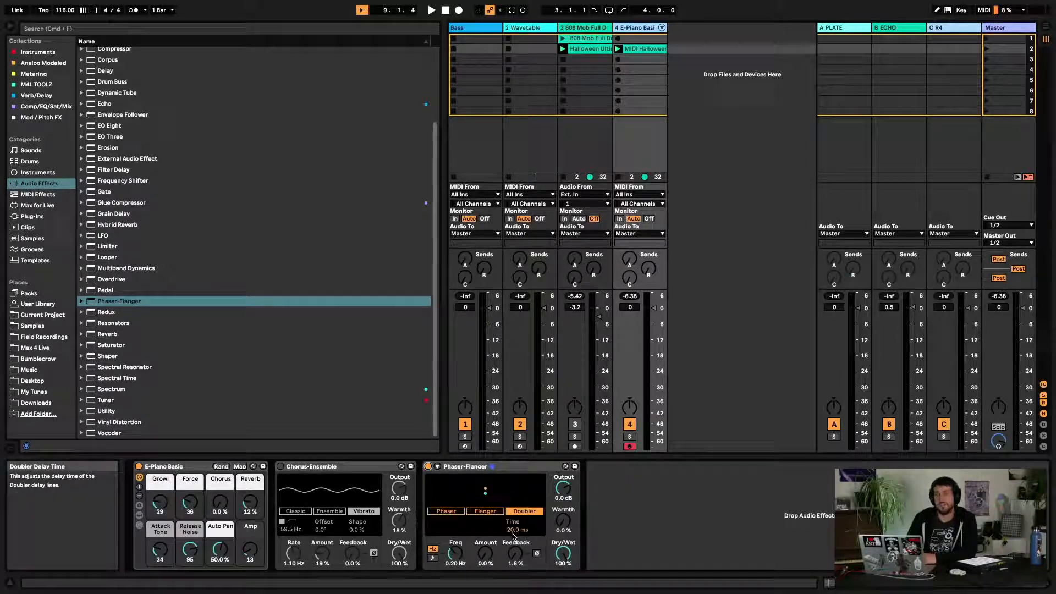
key(space)
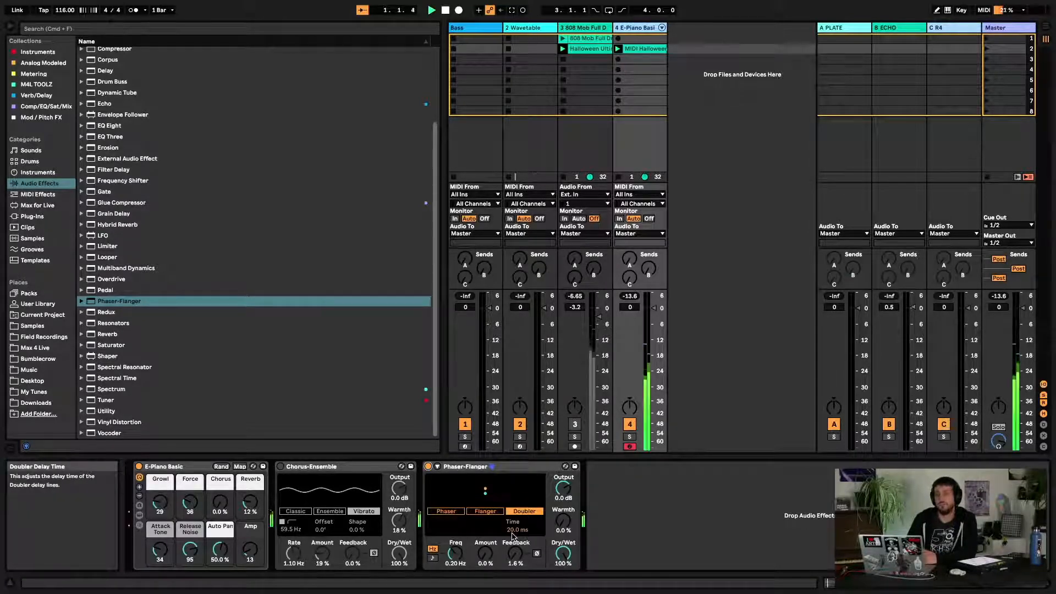
click(428, 466)
click(428, 466)
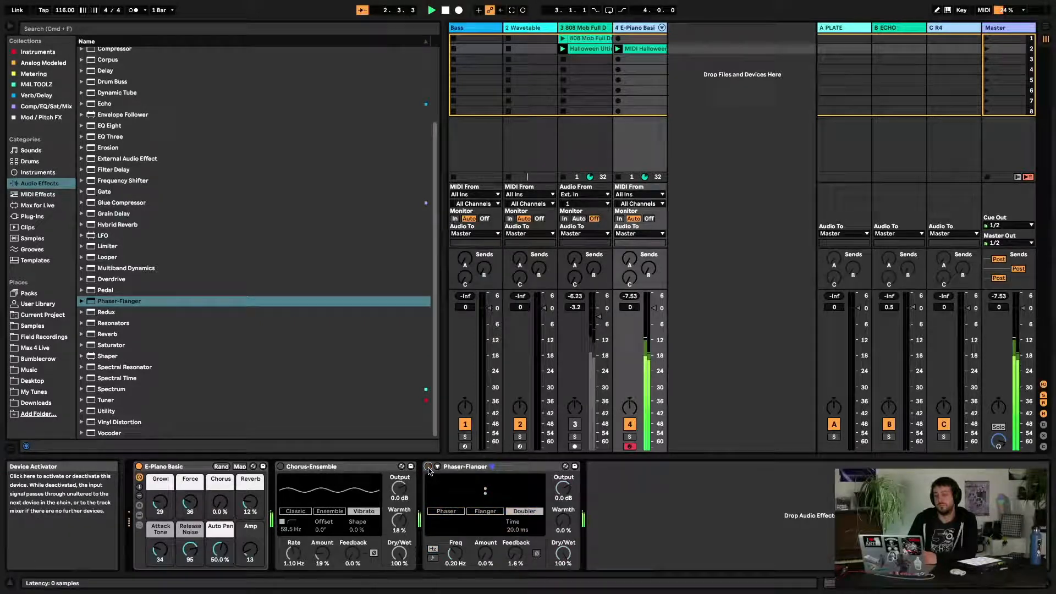
click(428, 466)
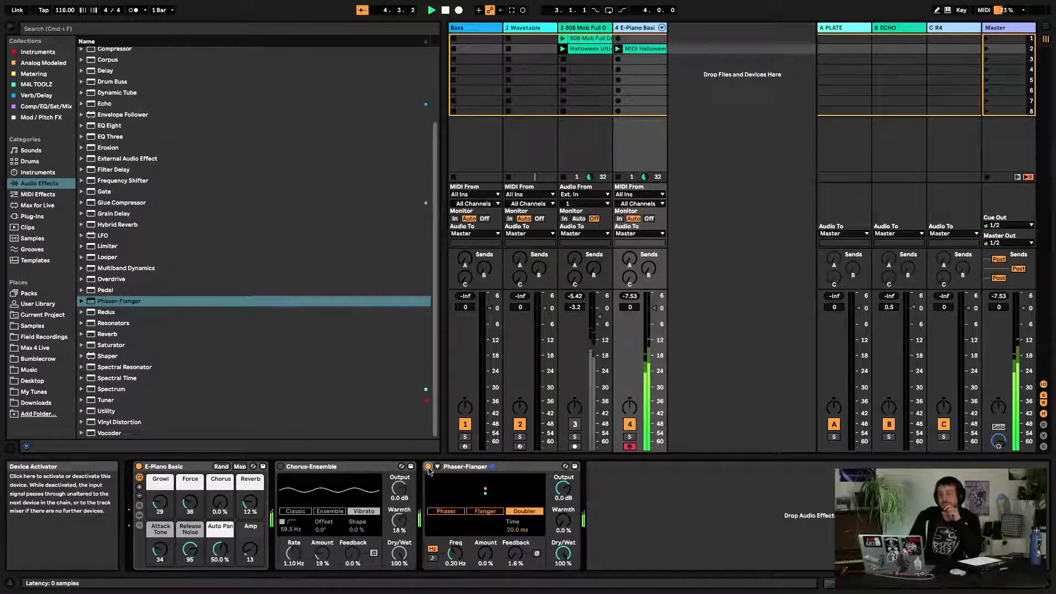
click(428, 467)
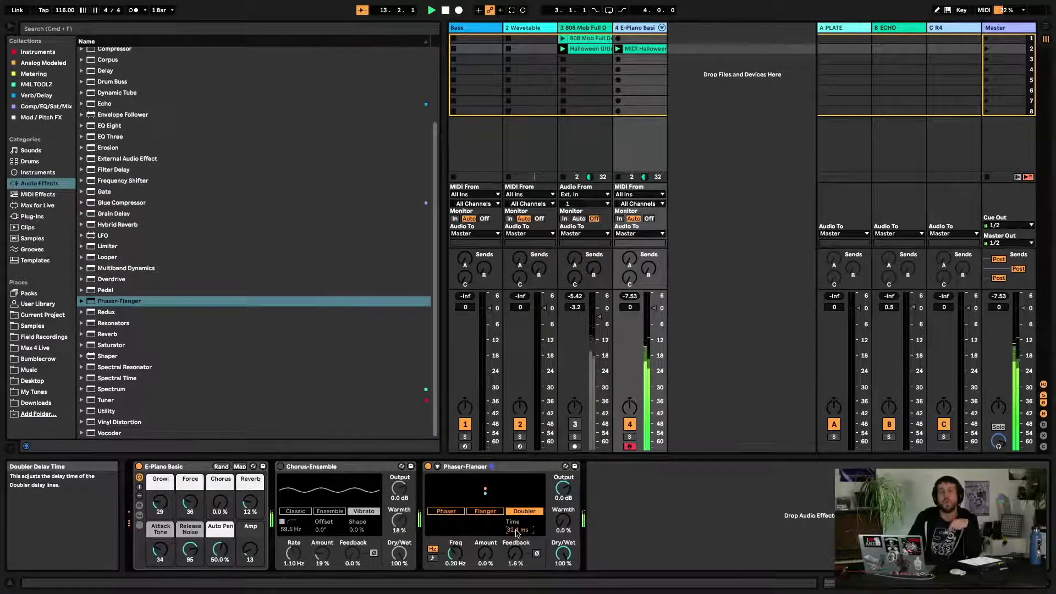
Set the Doubler Time to 99.6 ms, Warmth to 48 % and Amount to 36 %
drag(518, 532, 517, 523)
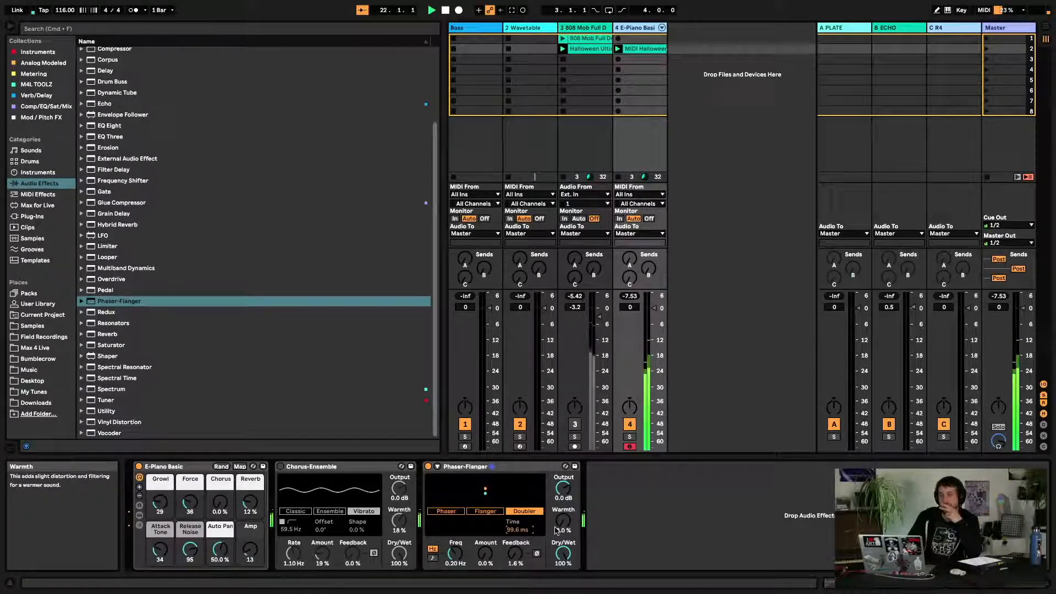
drag(564, 524, 564, 470)
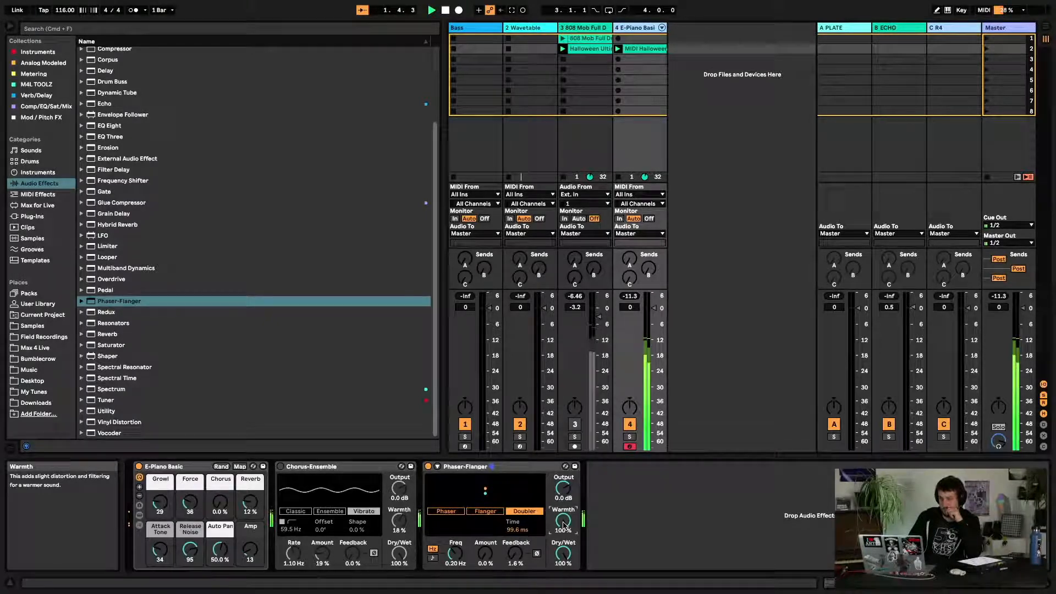
drag(563, 524, 564, 553)
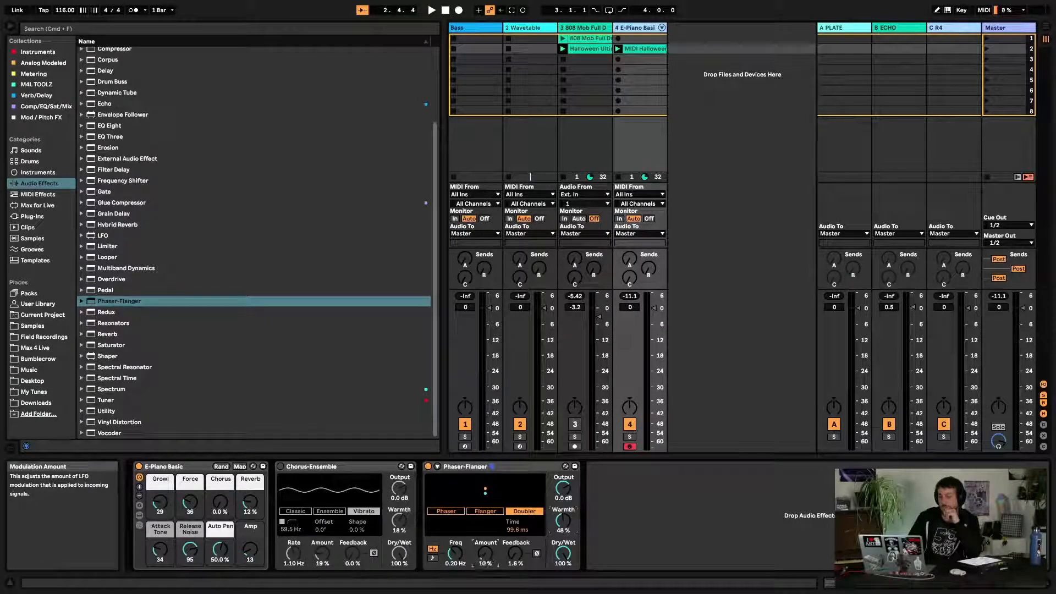
mouse_move(485, 554)
mouse_down()
mouse_move(488, 565)
mouse_move(488, 547)
mouse_up()
Set the Doubler Feedback to 60 % and Amount to 0 % while playing
key(space)
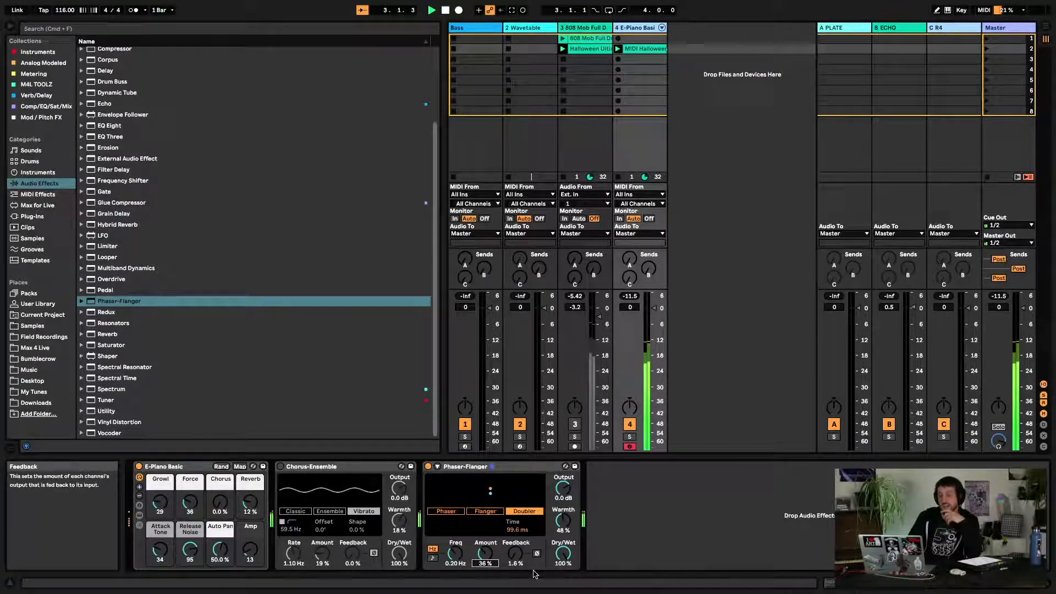
drag(516, 554, 516, 506)
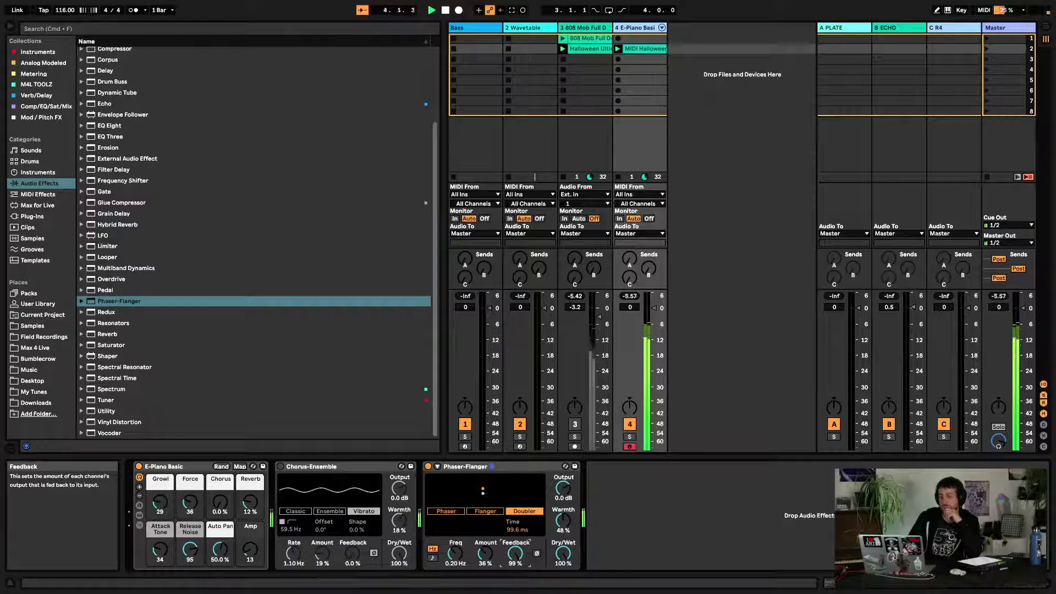
drag(515, 555, 516, 564)
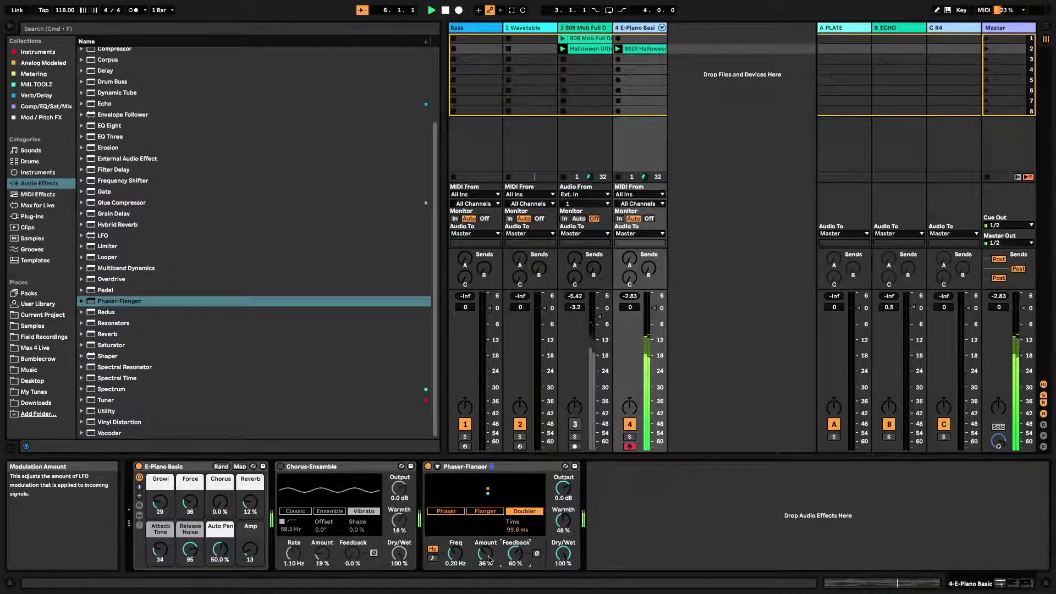
drag(489, 556, 489, 577)
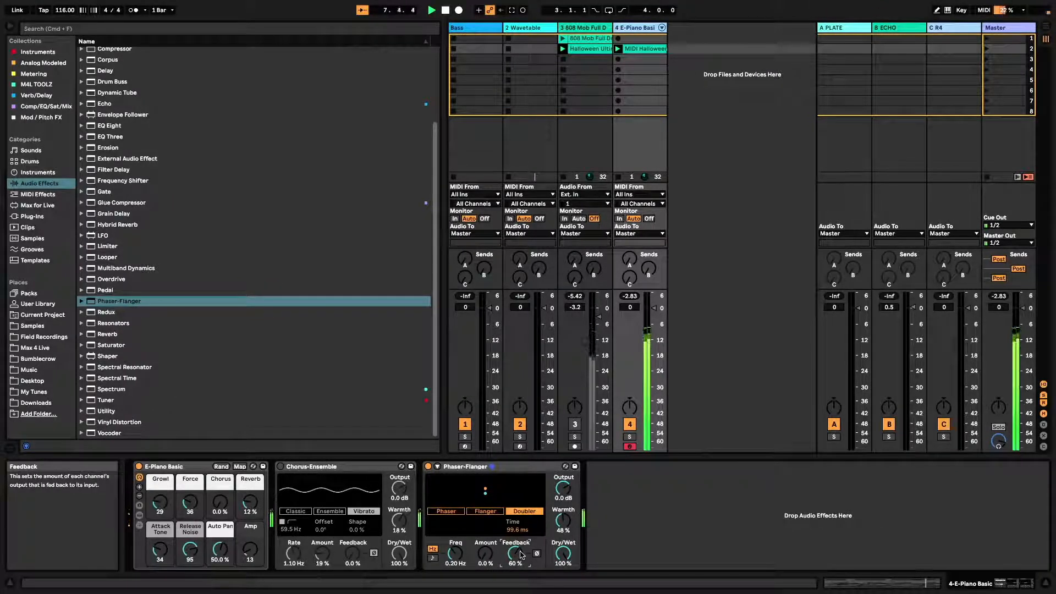
key(space)
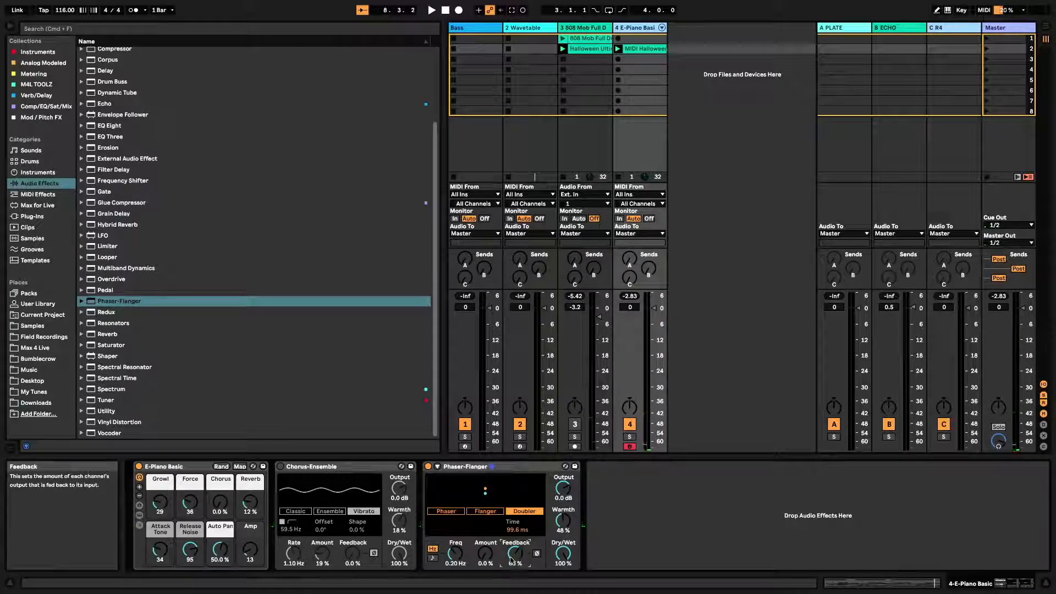
Switch to Flanger mode and lower the Feedback to 28 % while playing
click(485, 511)
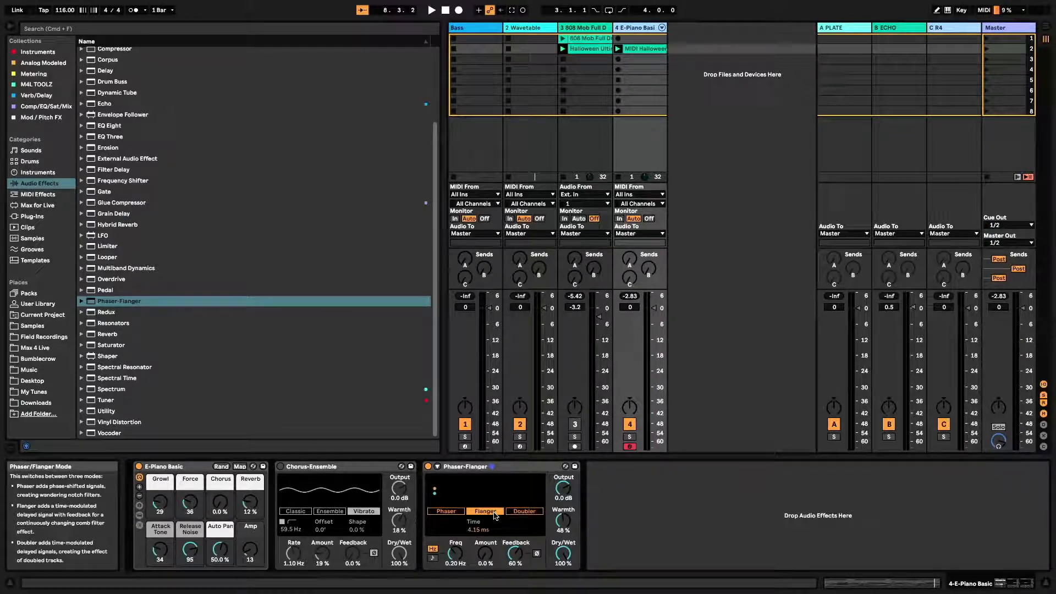
key(space)
mouse_move(507, 555)
mouse_down()
mouse_move(507, 570)
mouse_move(515, 542)
mouse_move(515, 558)
mouse_up()
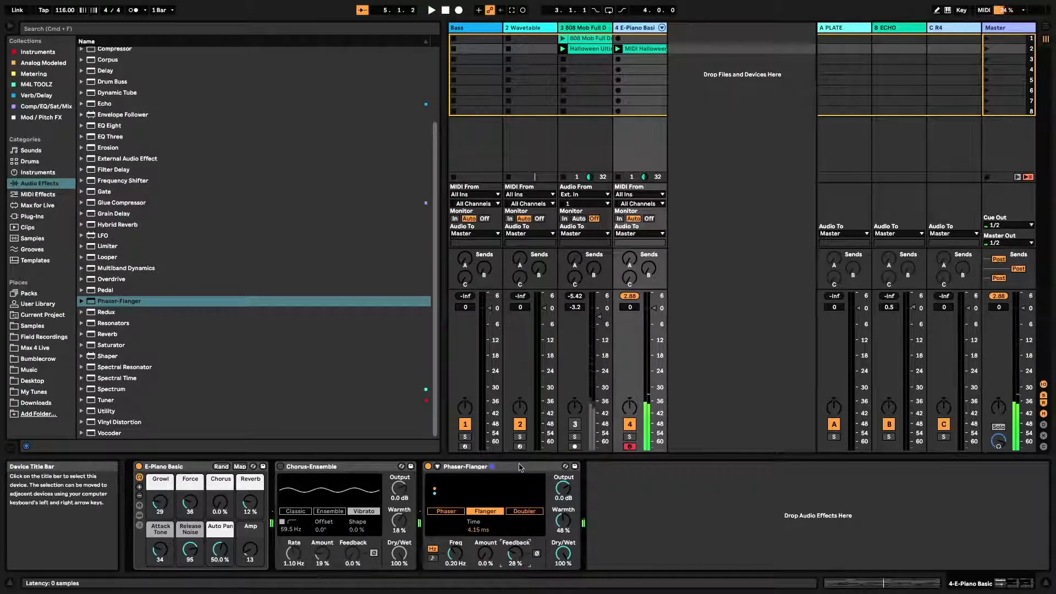
Switch to Phaser mode and, in the expanded view, set the LFO waveform to Triangle Analog
click(446, 512)
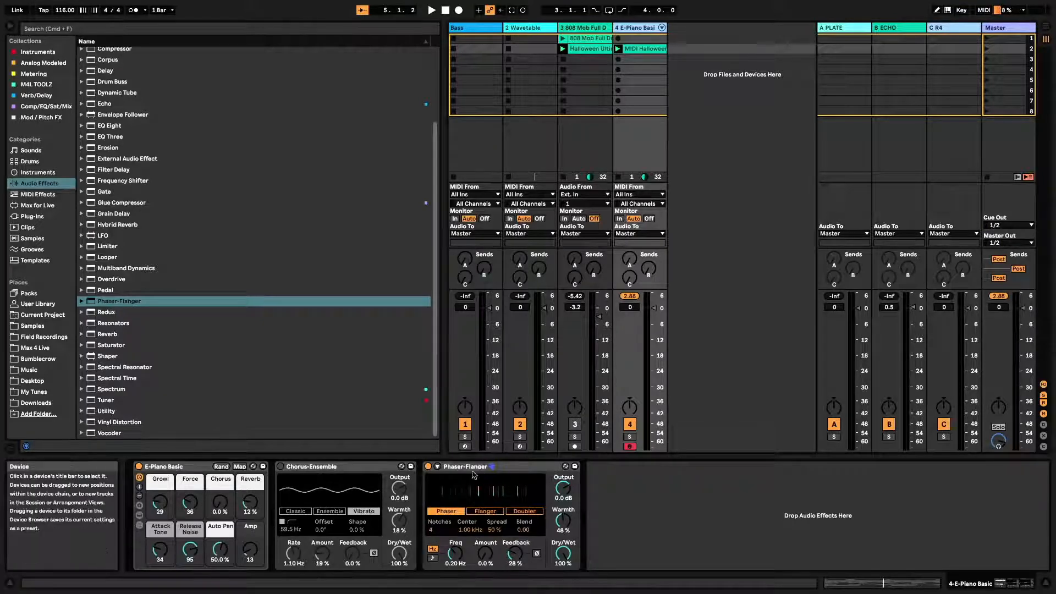
click(437, 466)
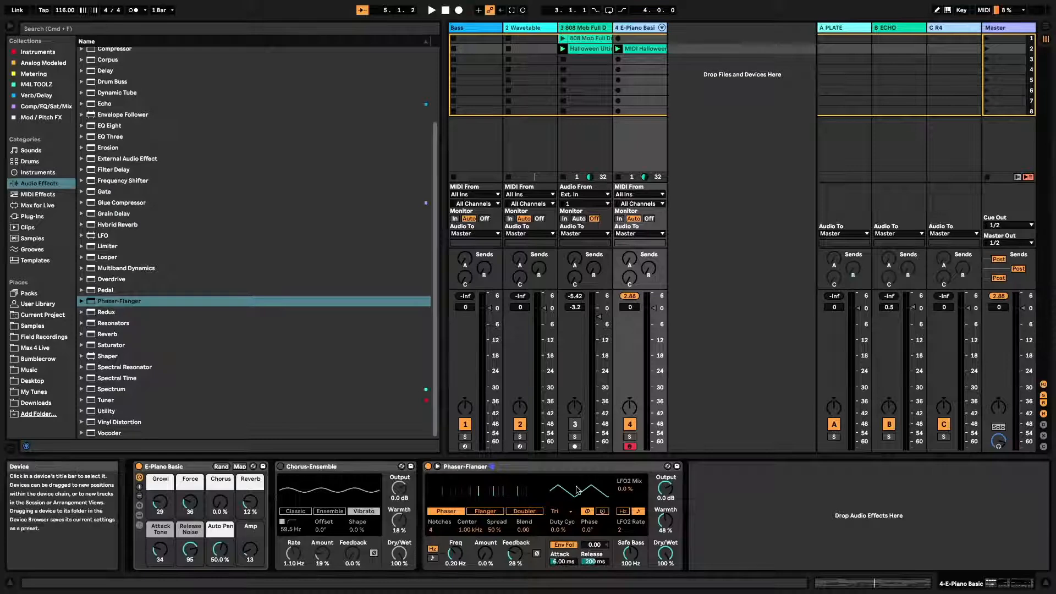
click(558, 514)
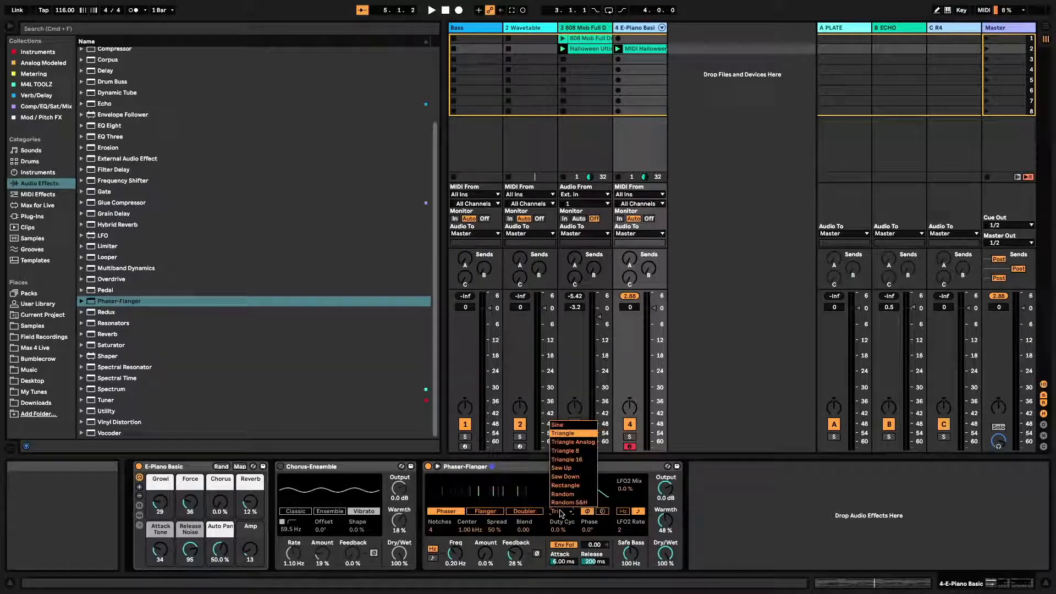
click(573, 441)
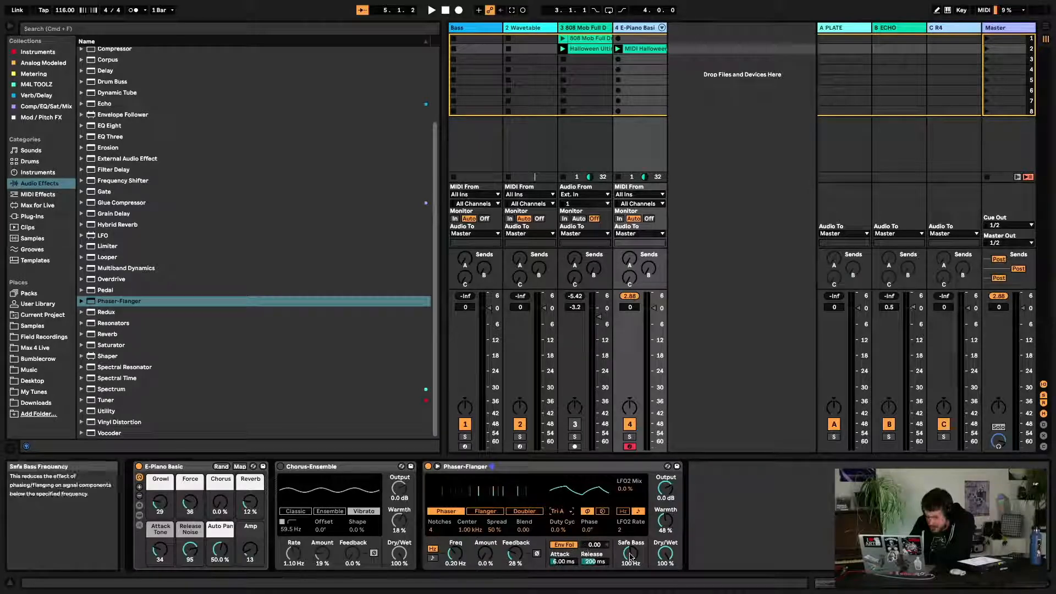
Start playback and set the Phaser-Flanger LFO Duty Cycle to 7.8 %
key(space)
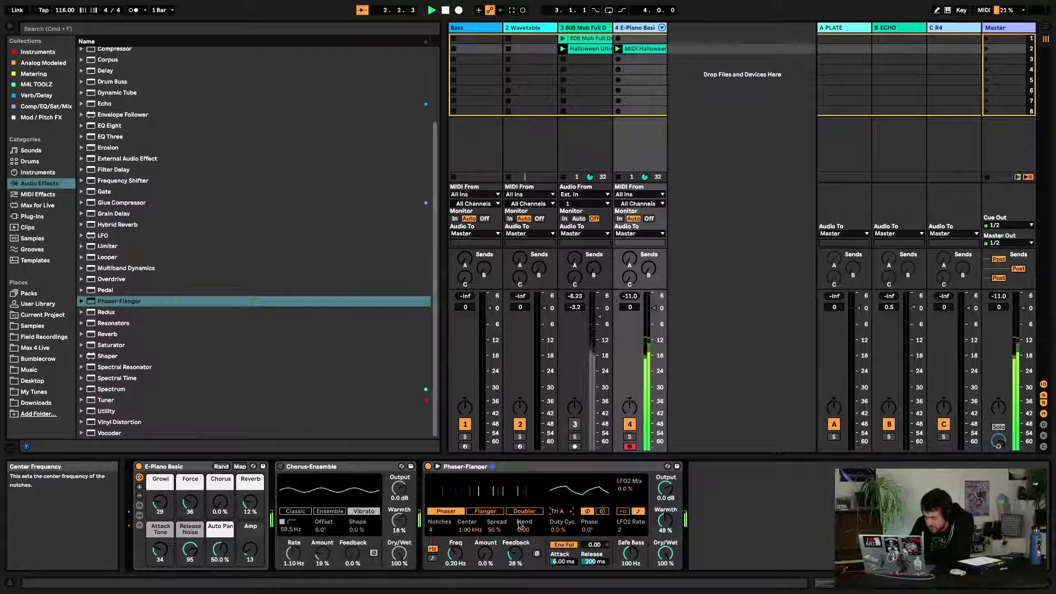
drag(560, 530, 581, 535)
Switch the LFO stereo mode to Spin and back to Phase, and set the Phase offset to 152°
click(603, 511)
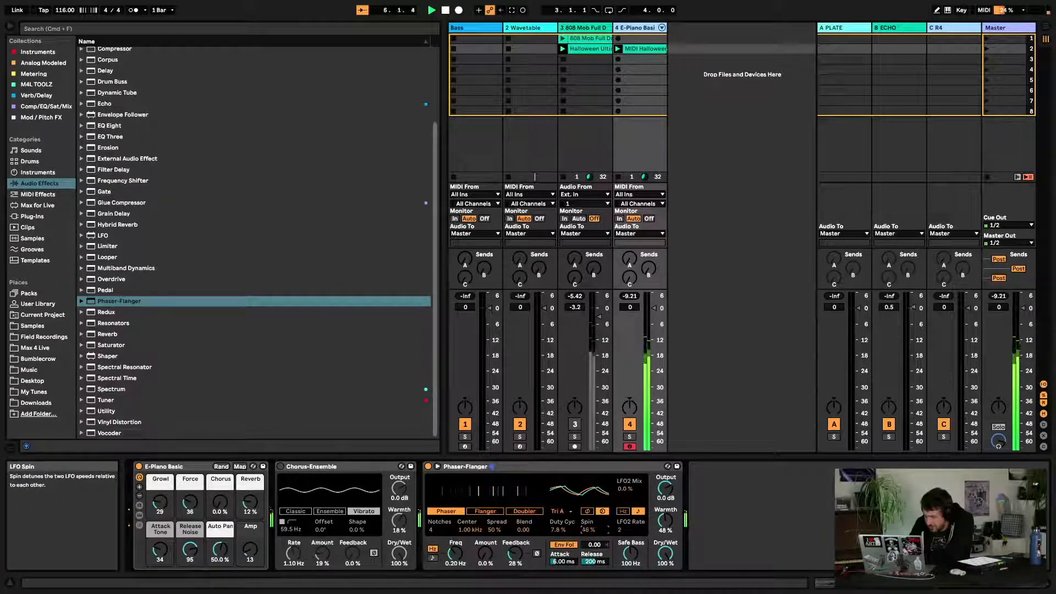
click(589, 512)
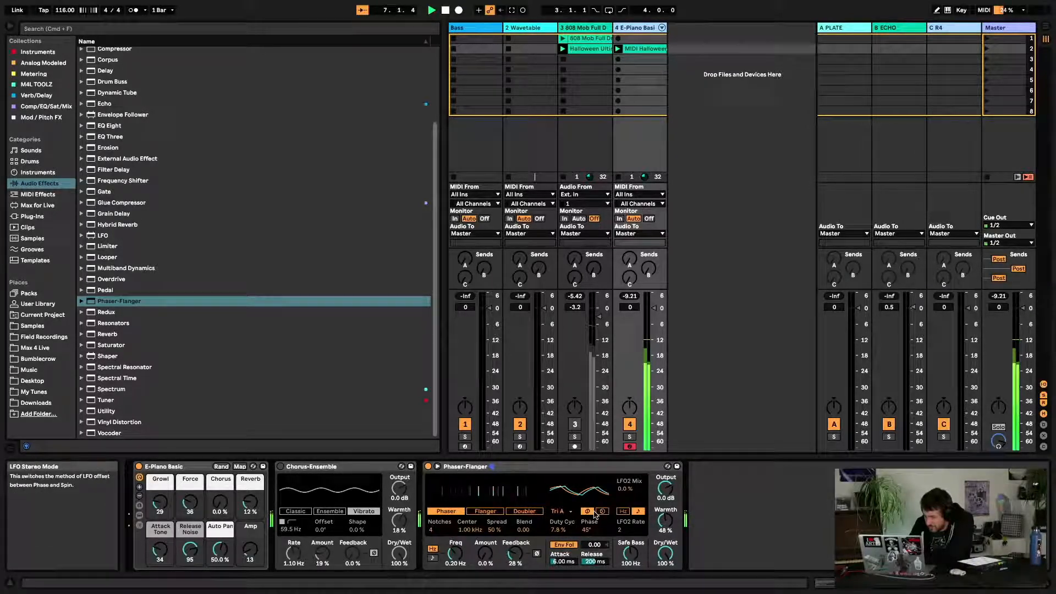
drag(589, 529, 589, 498)
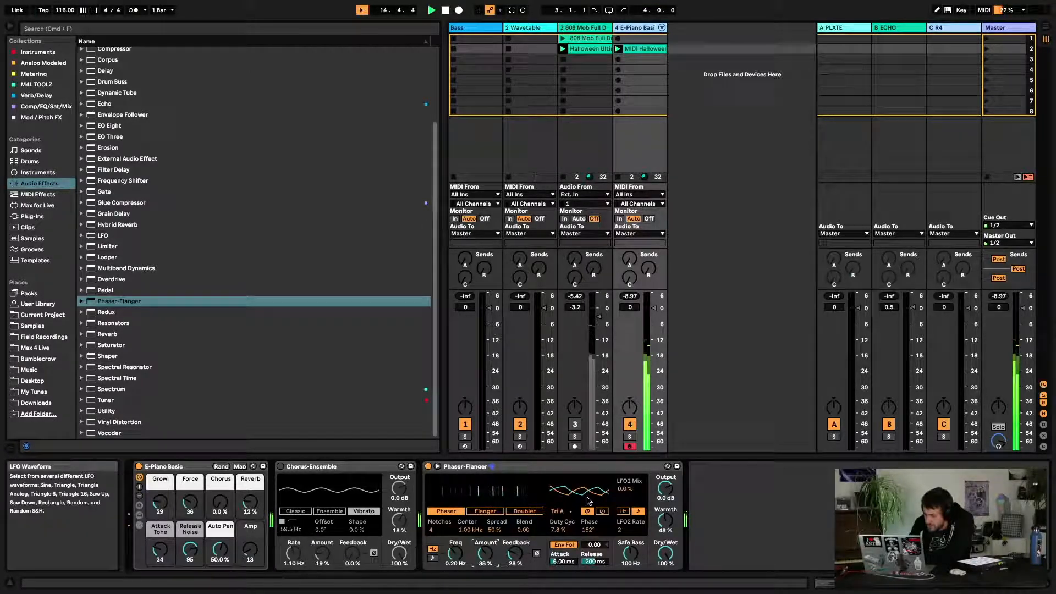
click(437, 467)
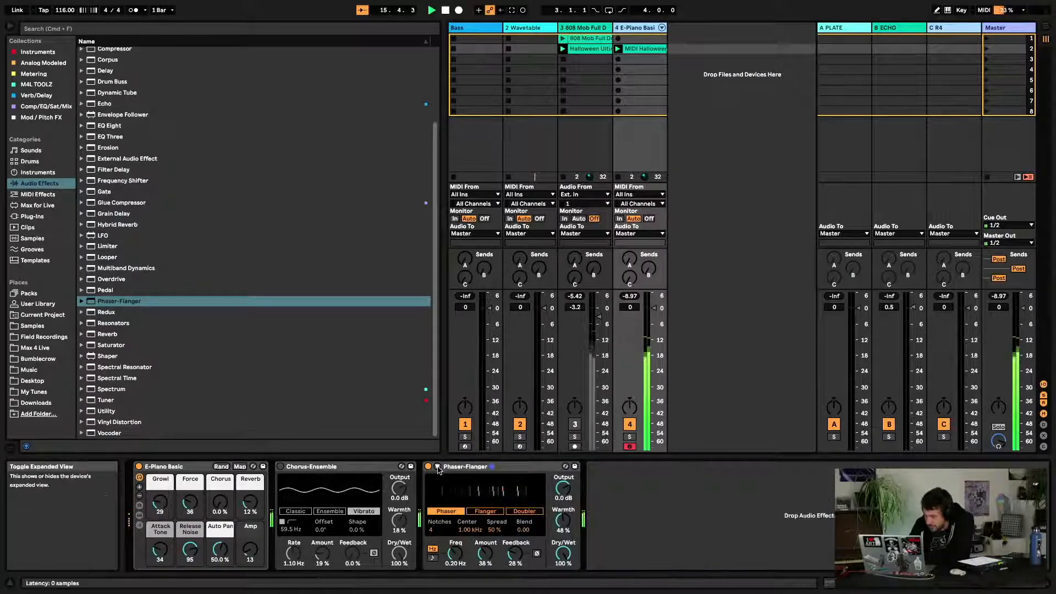
click(438, 468)
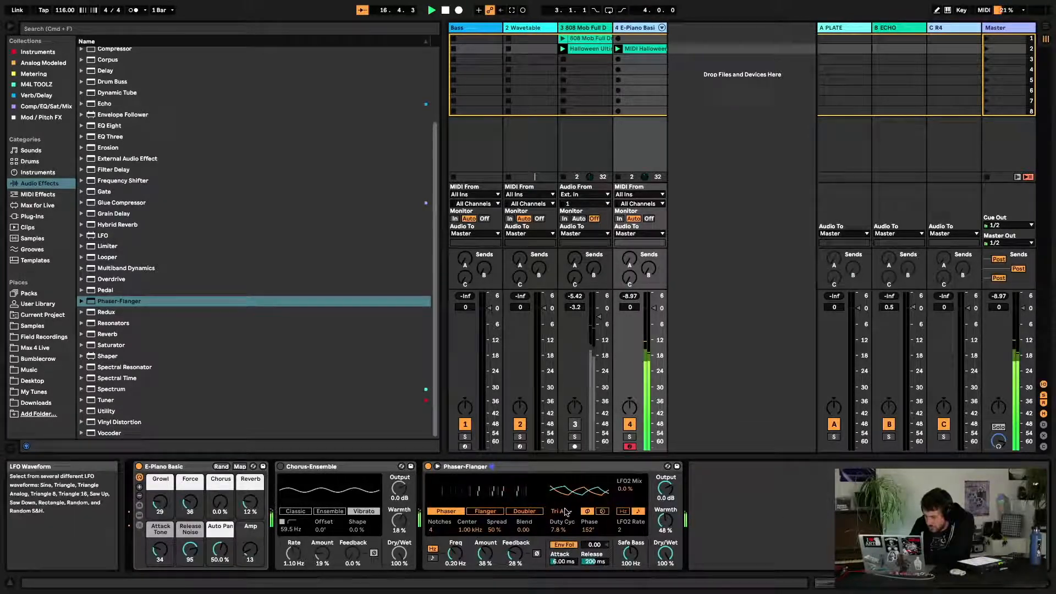
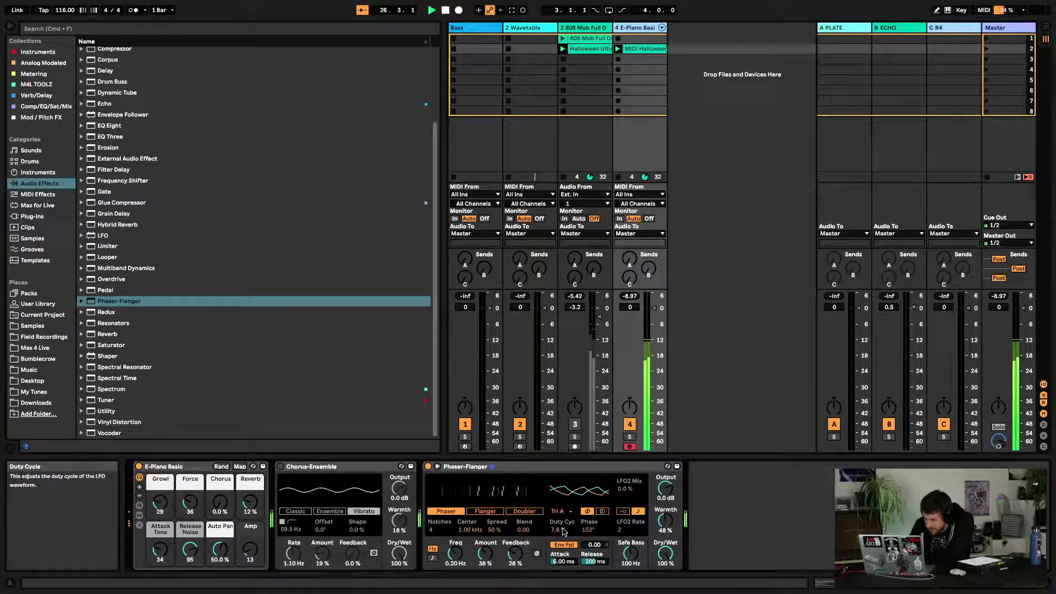
Set the Phaser-Flanger LFO waveform to Rect
click(567, 512)
click(572, 491)
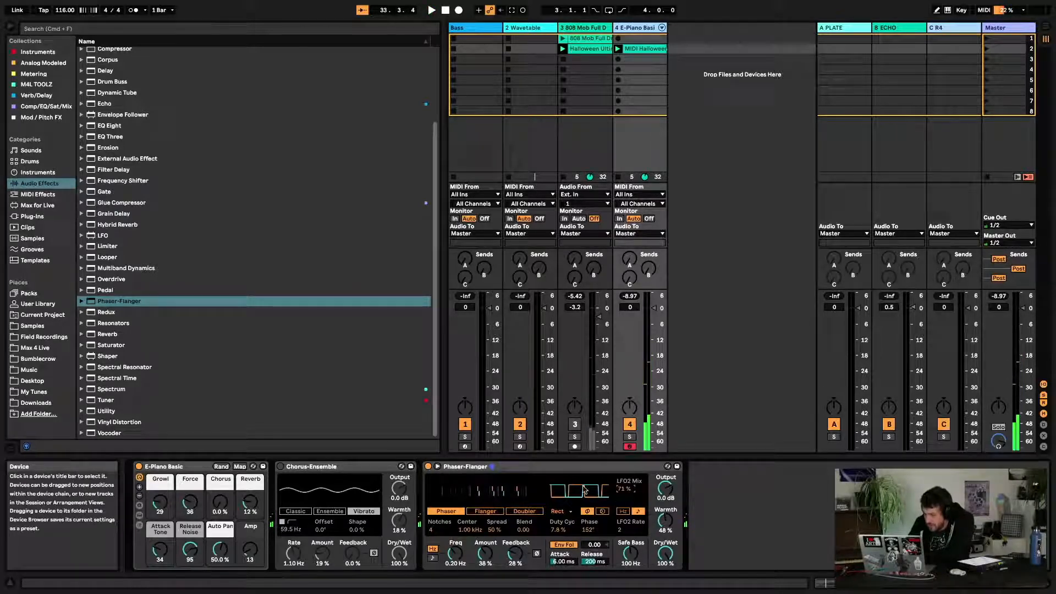
Sweep the Phaser-Flanger LFO2 Mix between 0 % and 100 % while playing, leaving it at about 65 %
drag(626, 488, 629, 545)
key(space)
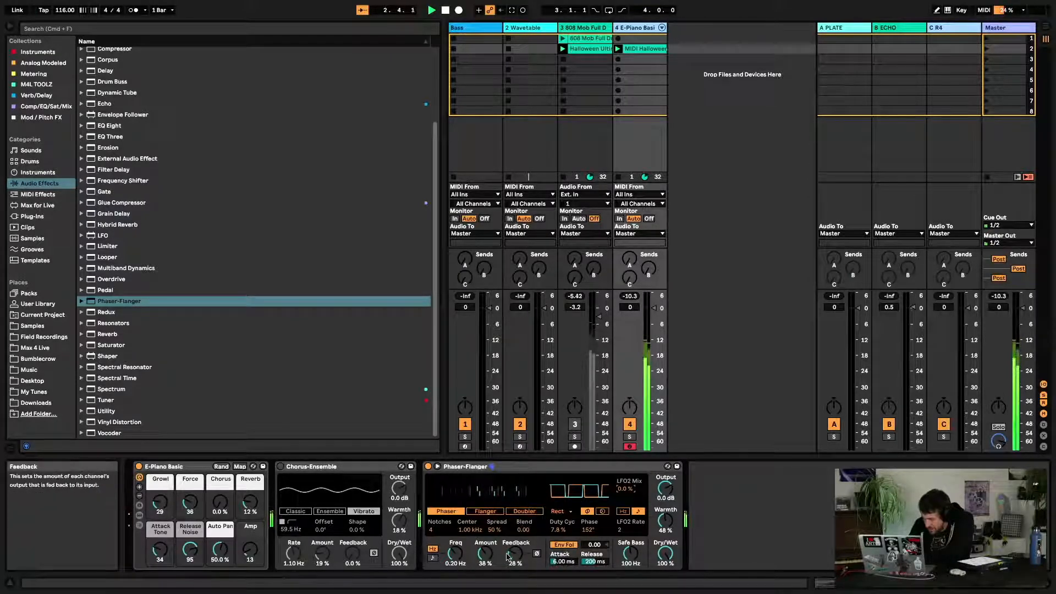
key(space)
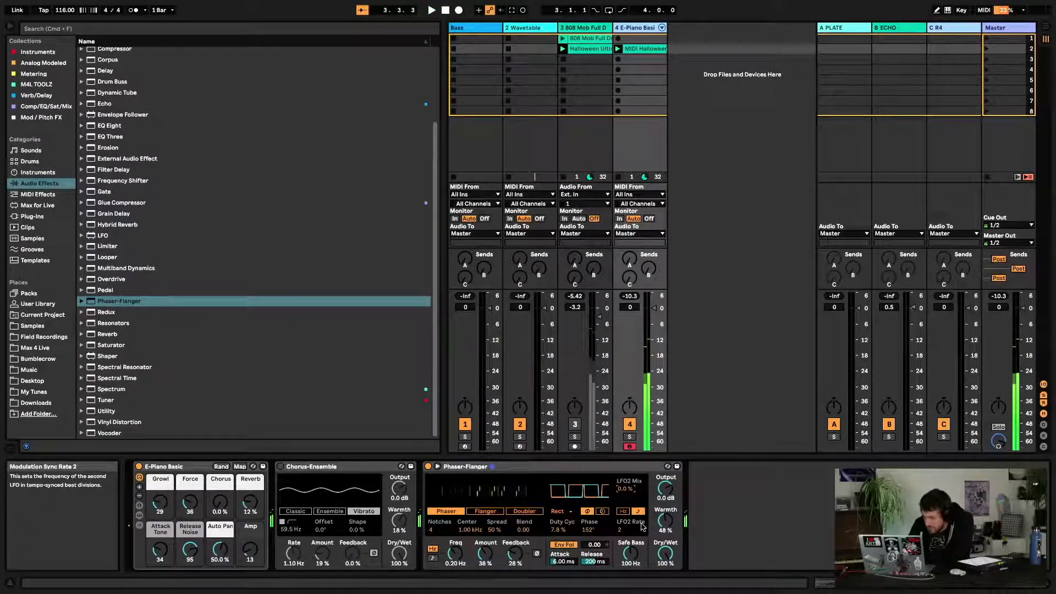
drag(627, 490, 627, 434)
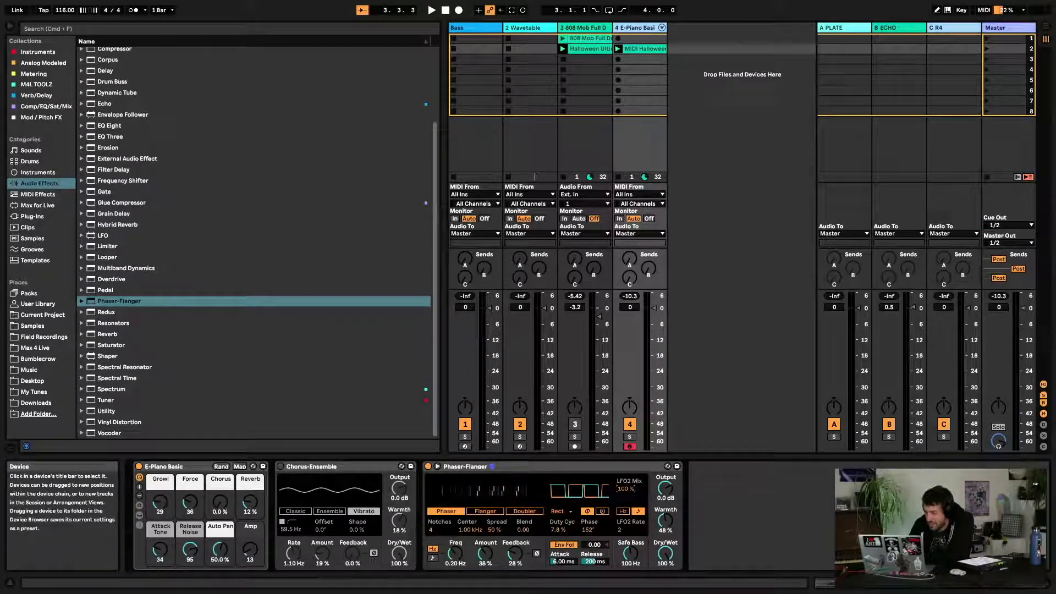
drag(627, 488, 627, 493)
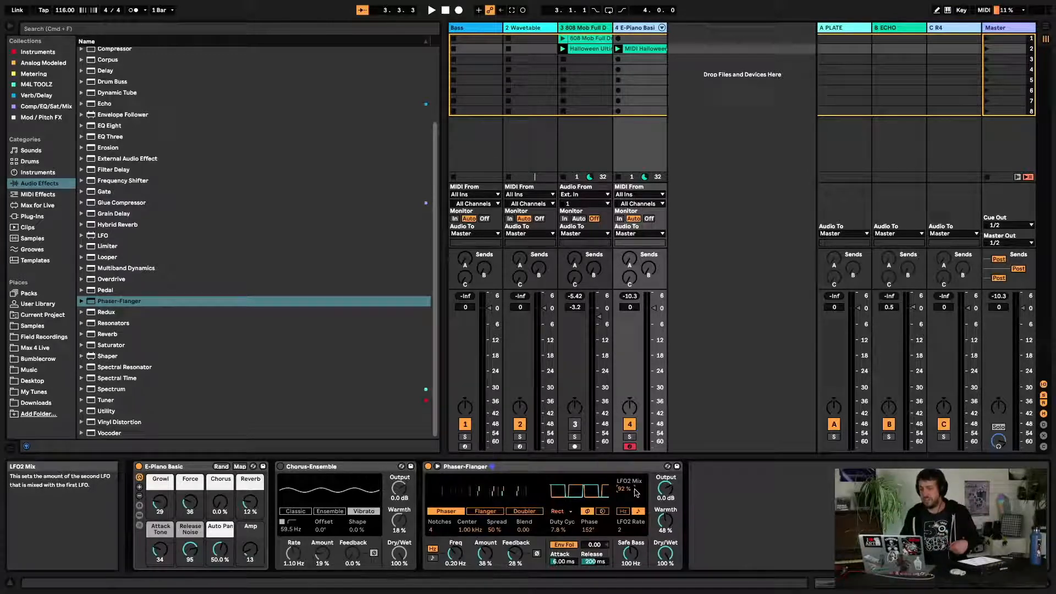
key(space)
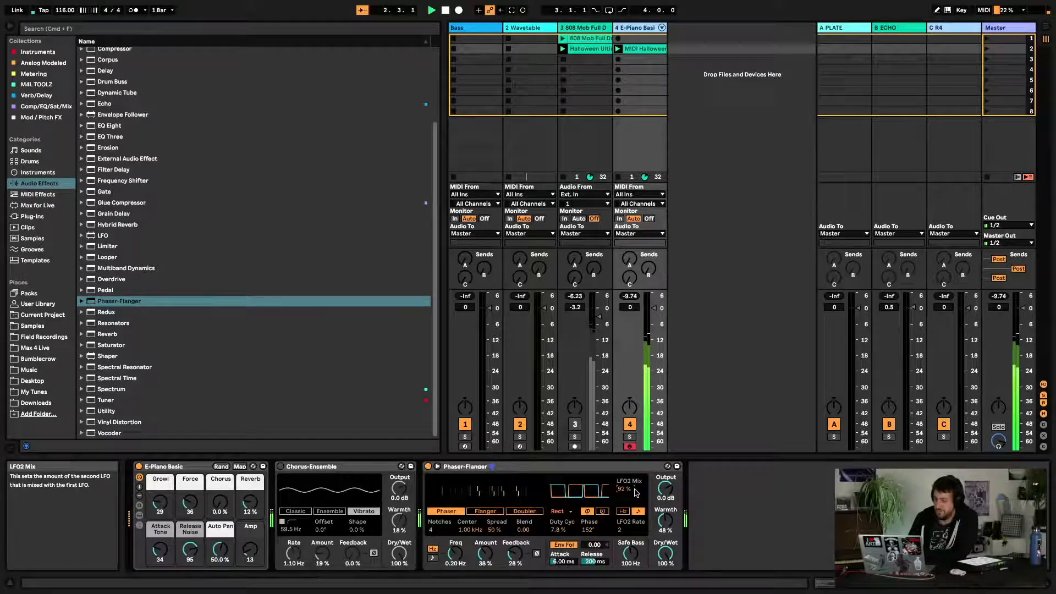
drag(636, 490, 635, 493)
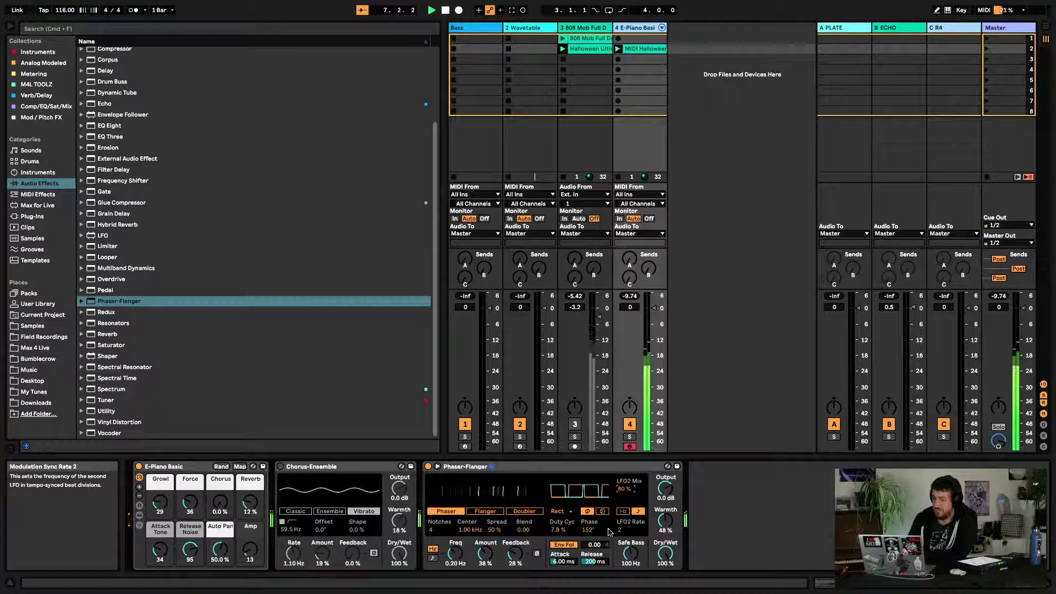
drag(624, 489, 625, 492)
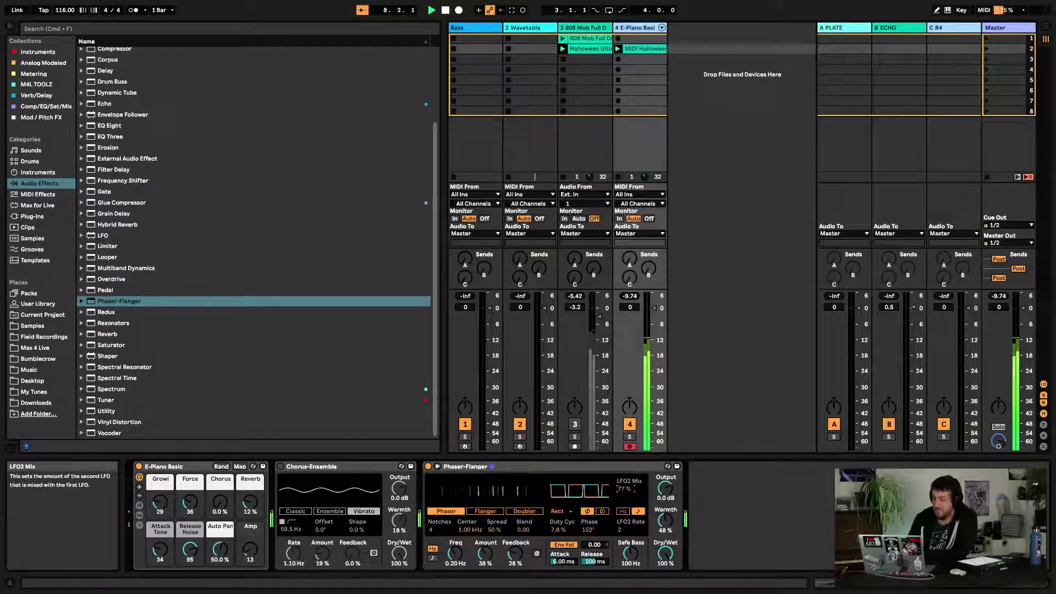
Raise the Phaser-Flanger Warmth to 32 % and stop playback
click(281, 467)
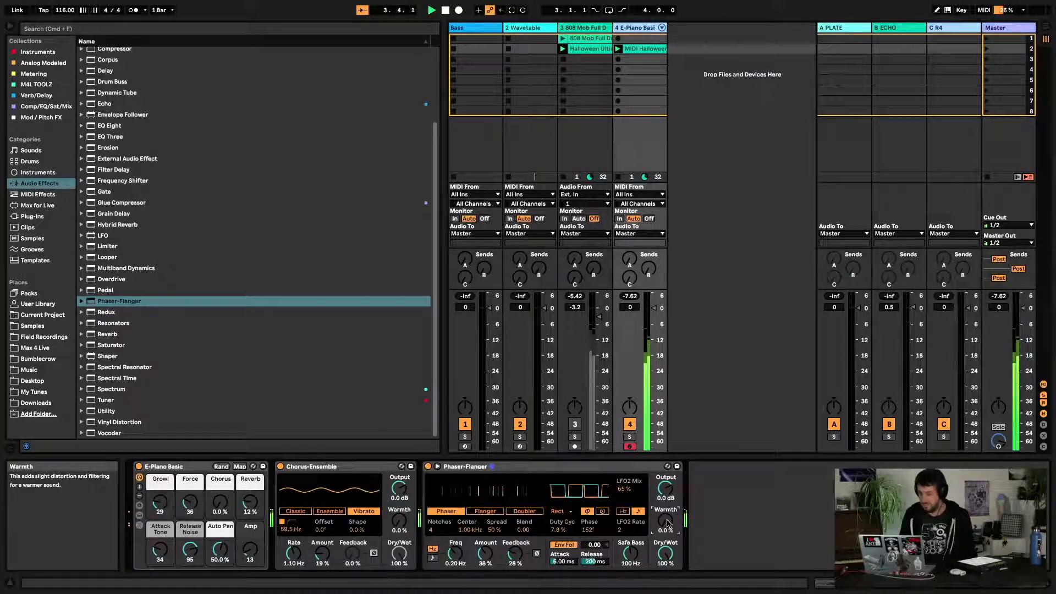
drag(665, 521, 665, 497)
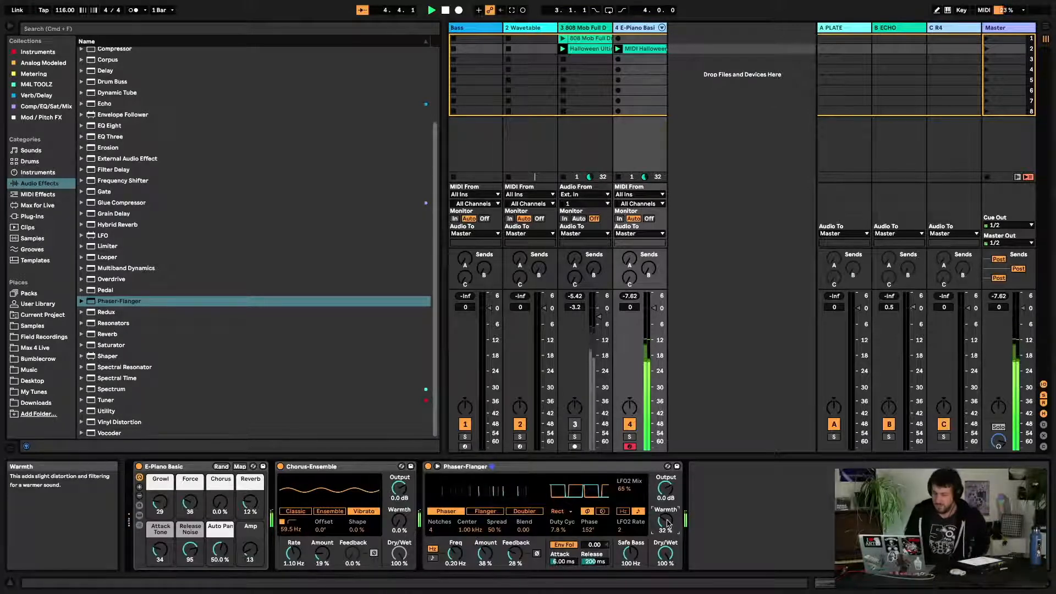
key(space)
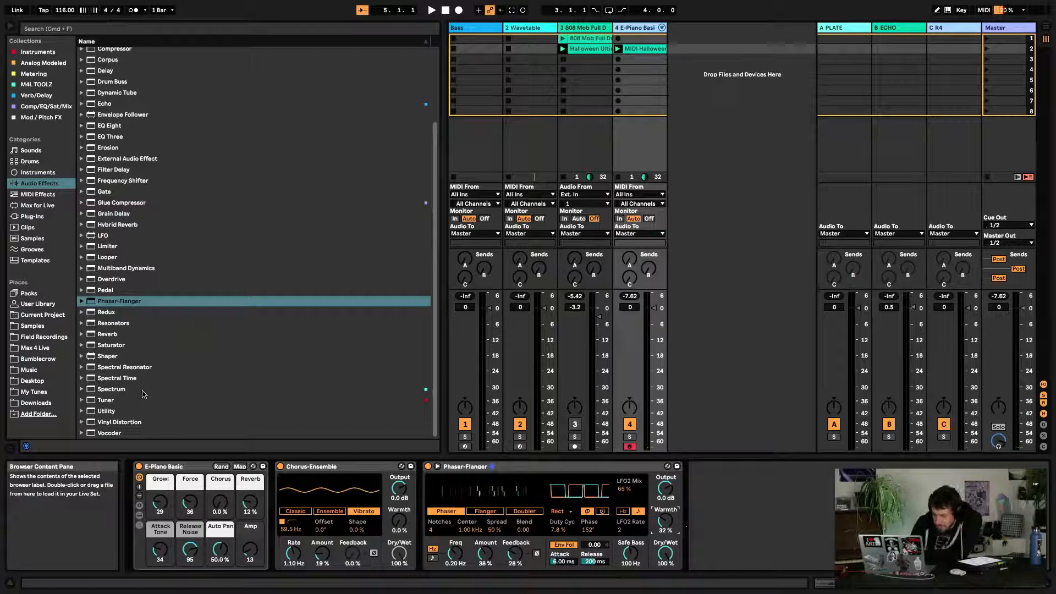
Add the LFO audio effect to the end of the E-Piano track's device chain
scroll(163, 346, up, 5)
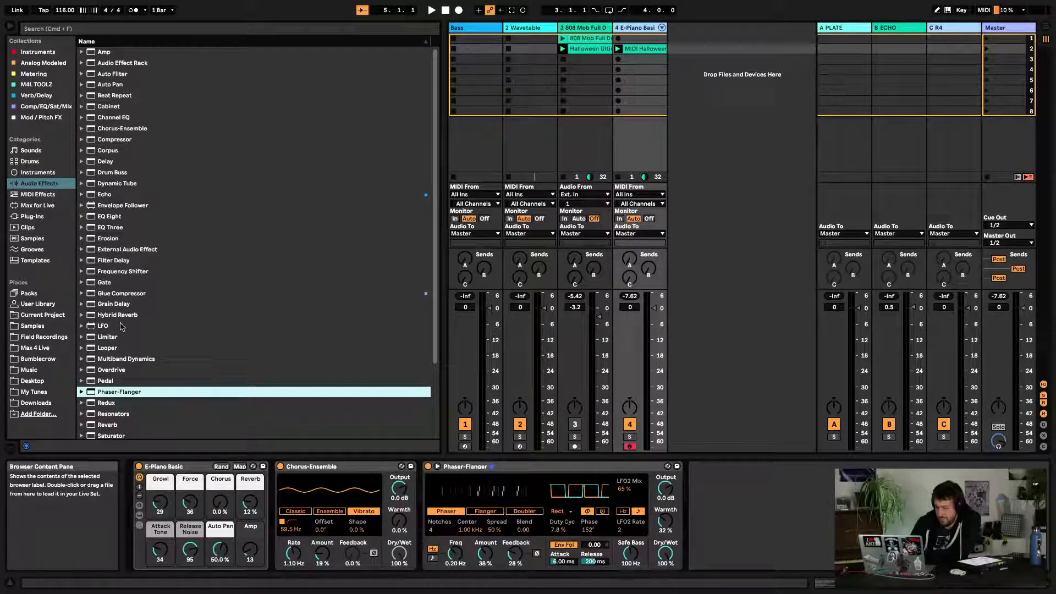
scroll(125, 322, down, 5)
click(101, 243)
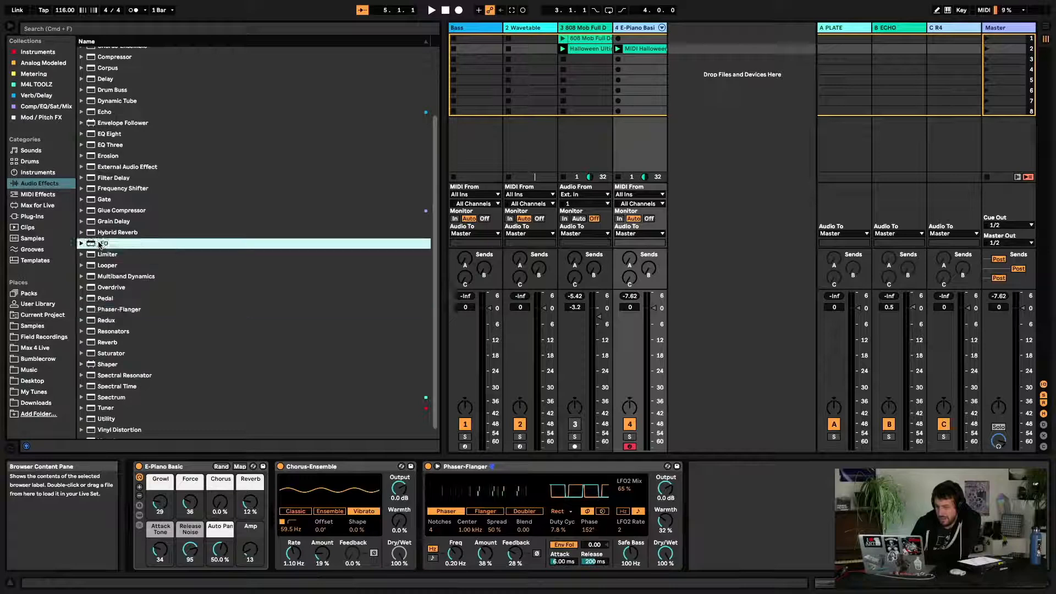
drag(100, 243, 727, 523)
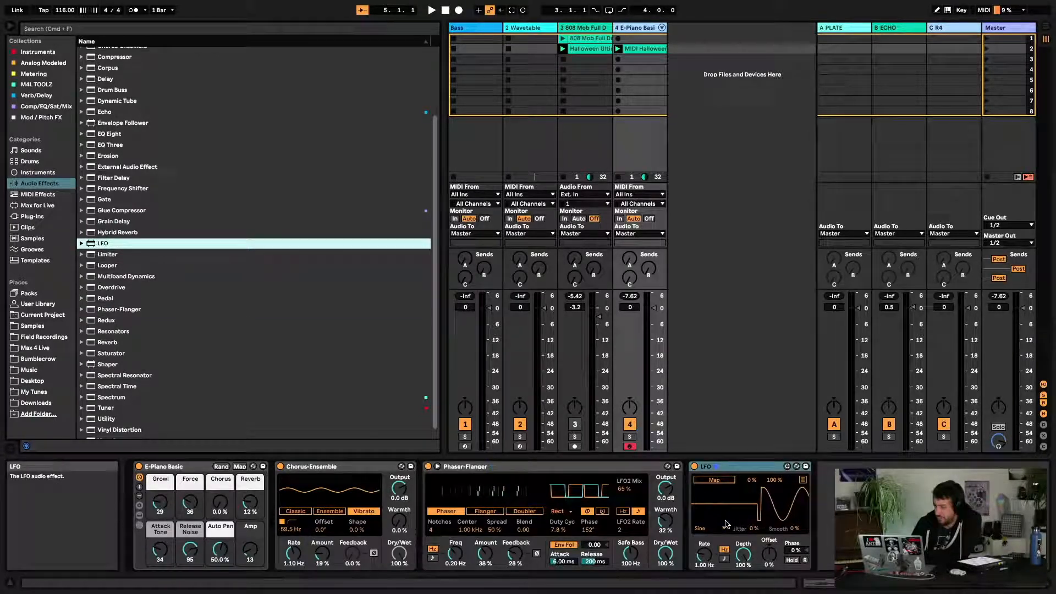
Map the LFO to the E-Piano Basic Growl macro
click(726, 483)
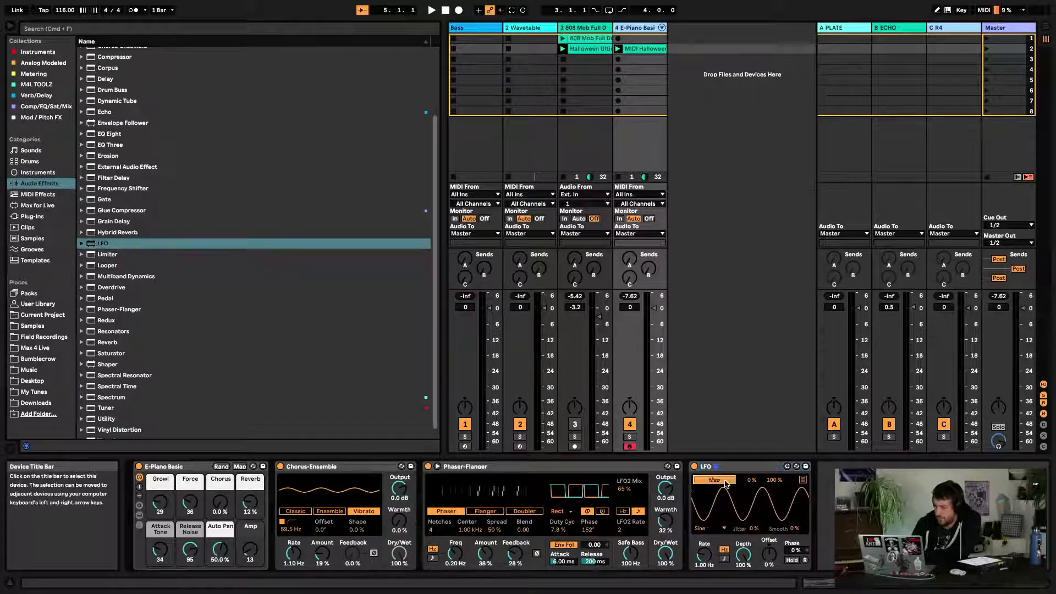
click(167, 504)
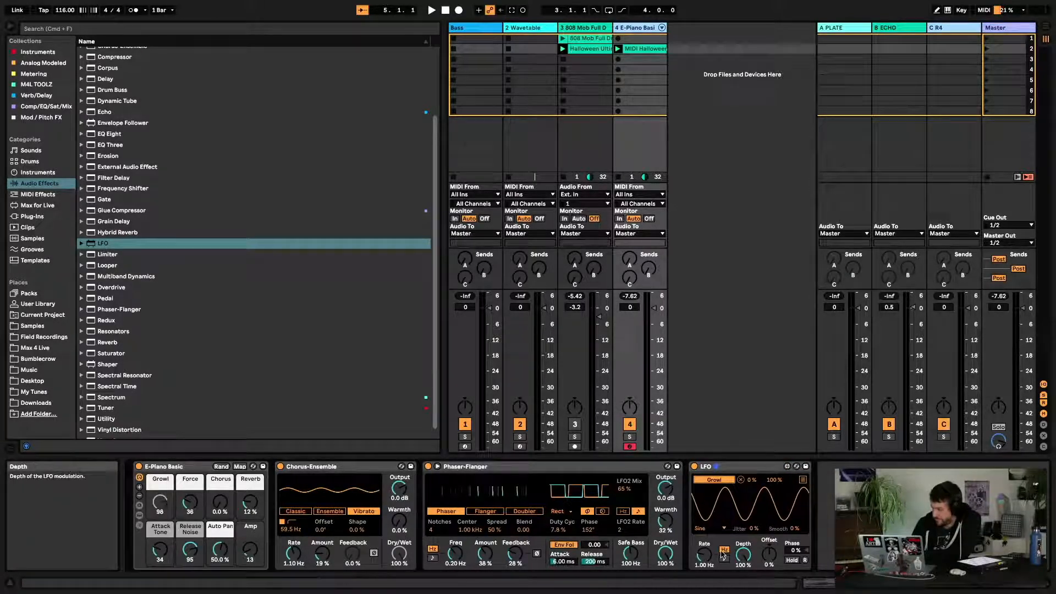
Set the LFO Depth to about 69 %, Rate to 2.96 Hz and Offset to 20 % while playing
drag(744, 554, 743, 570)
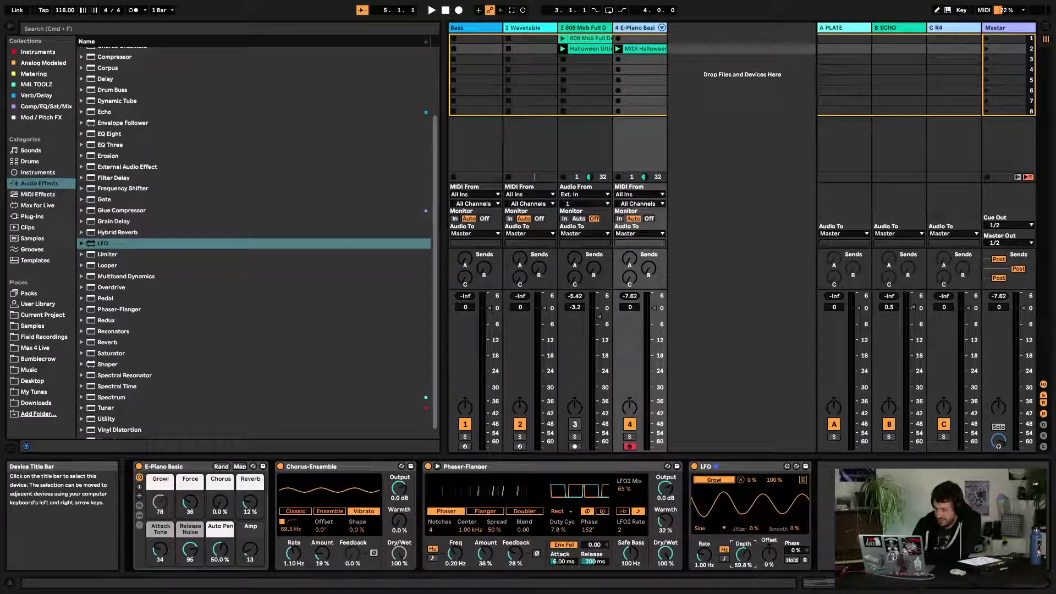
key(space)
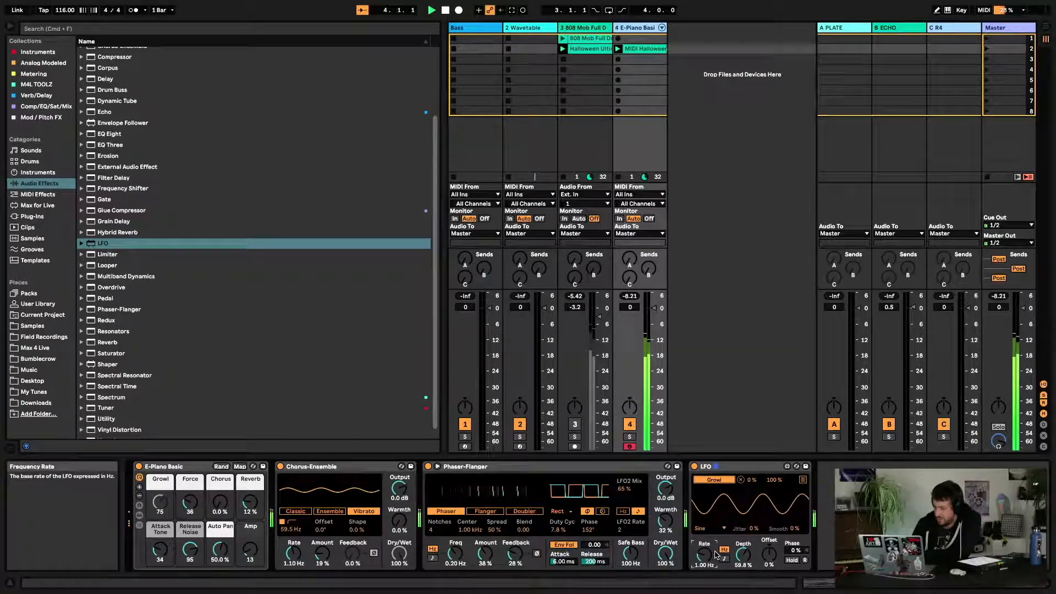
drag(702, 554, 743, 551)
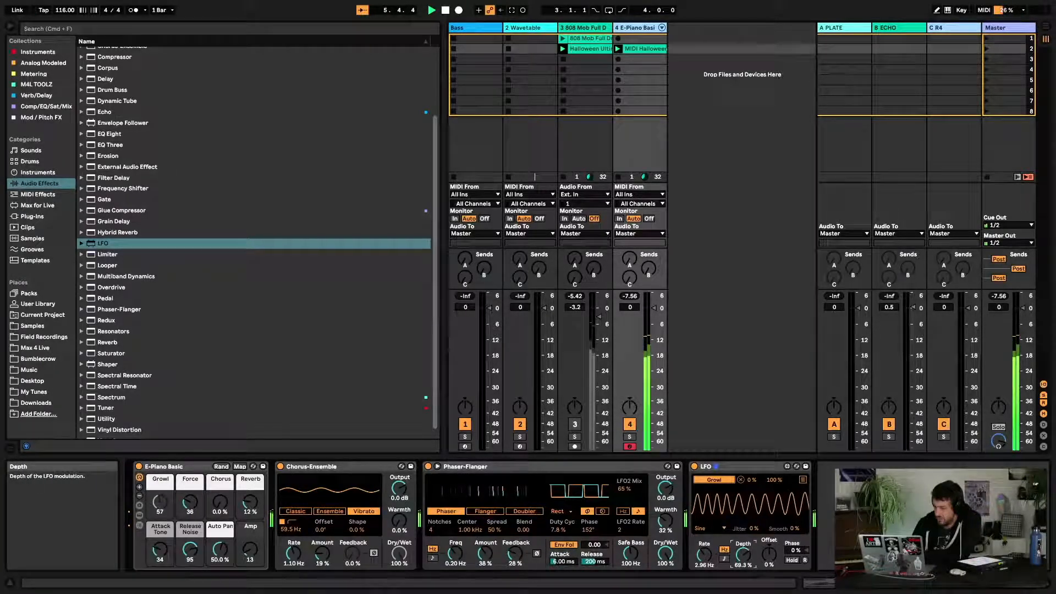
click(767, 562)
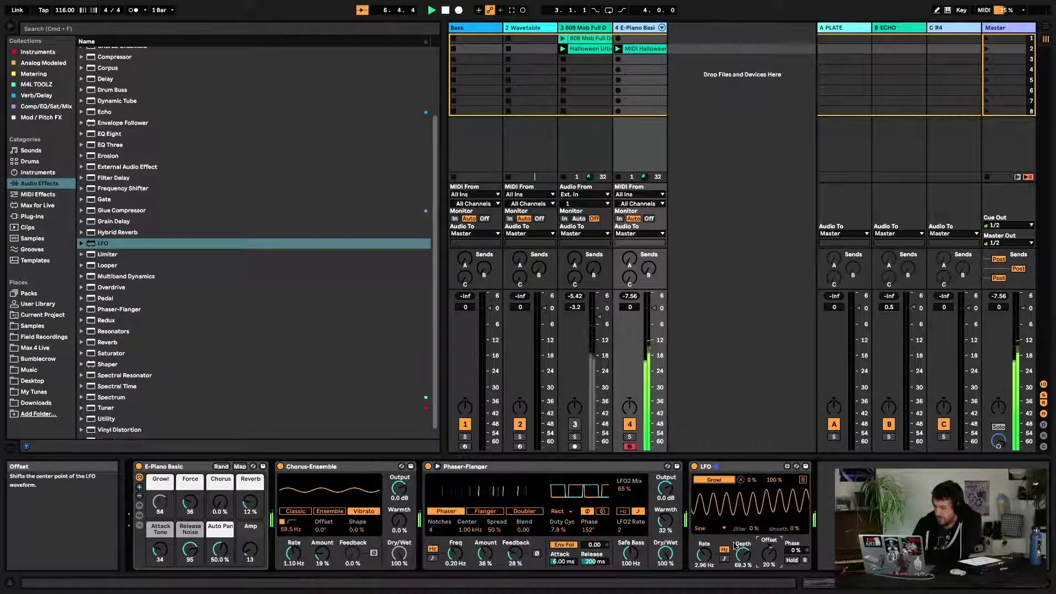
Select the 808 Mob track and load Spectral Time onto it
scroll(256, 163, down, 1)
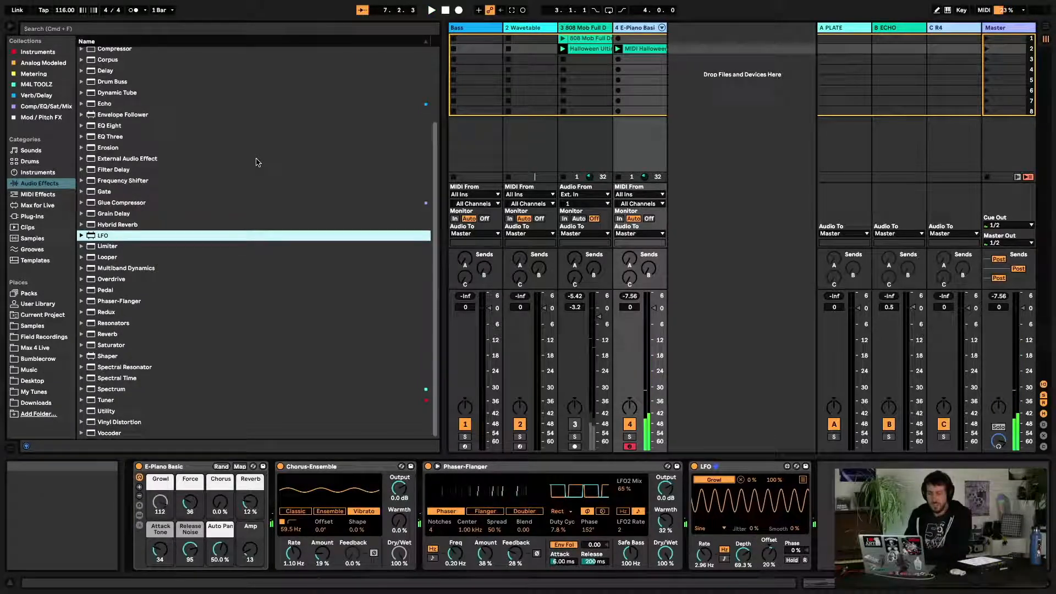
click(599, 27)
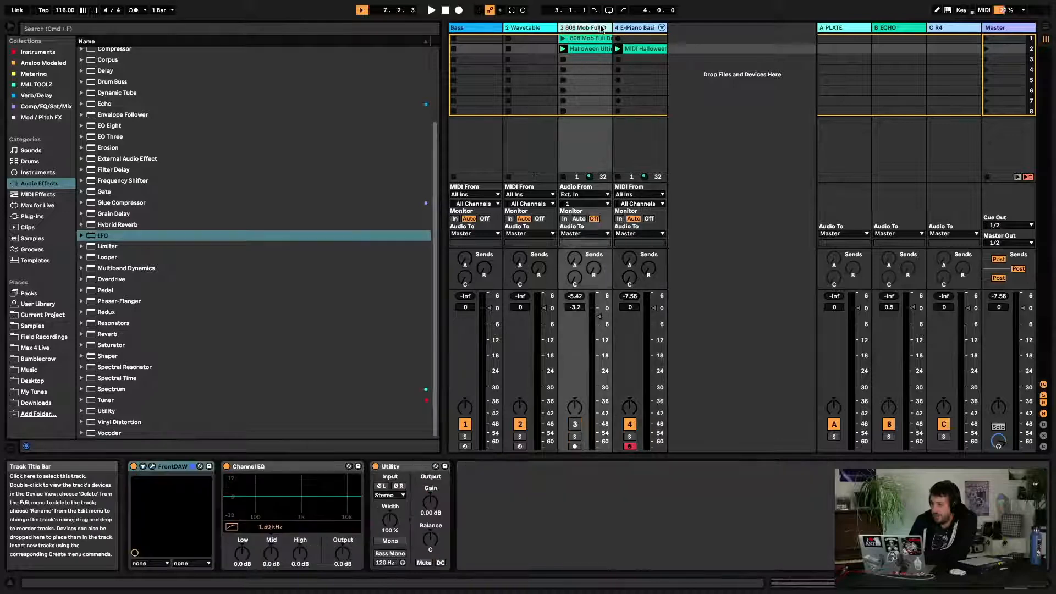
click(110, 368)
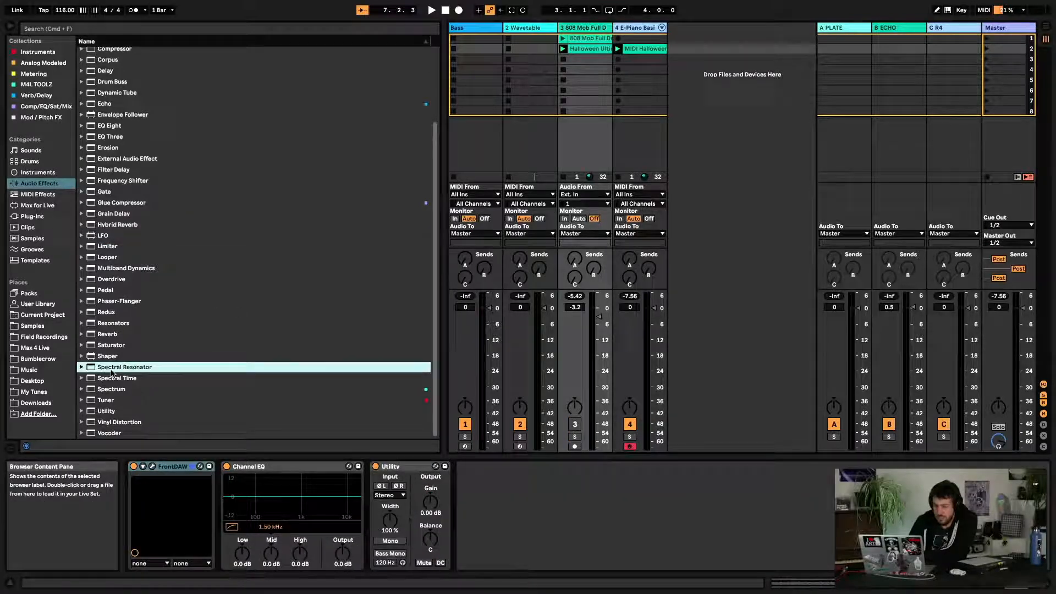
click(122, 379)
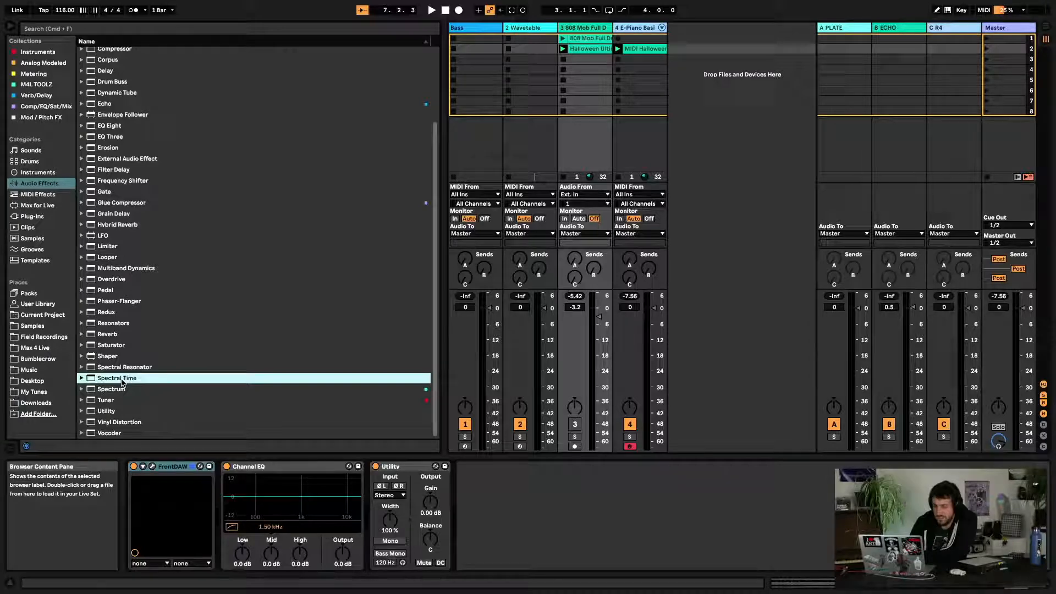
key(Return)
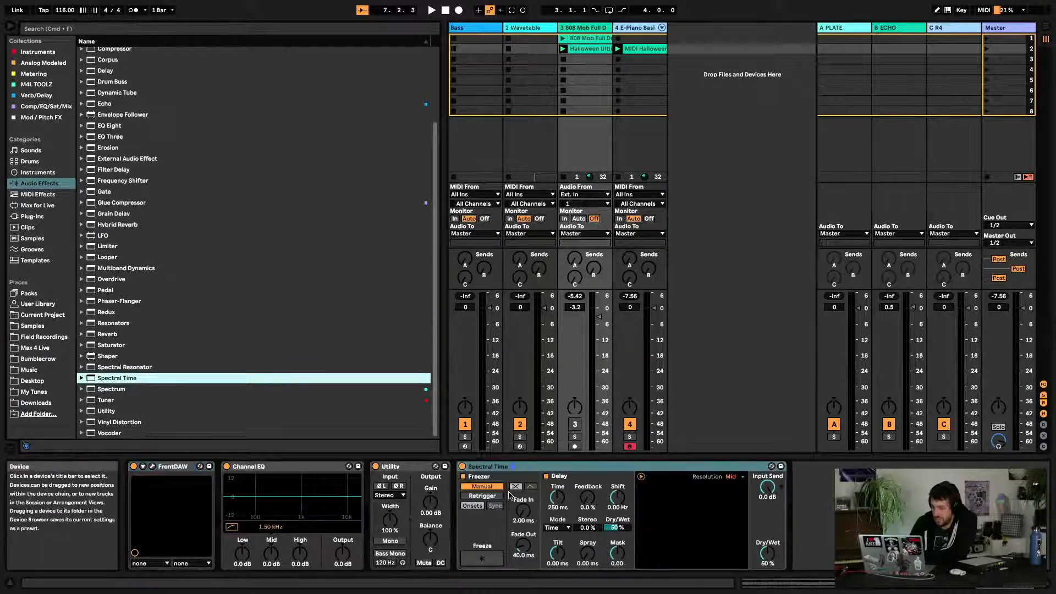
Toggle Spectral Time on and off during playback to compare the 808 loop with and without it
click(462, 467)
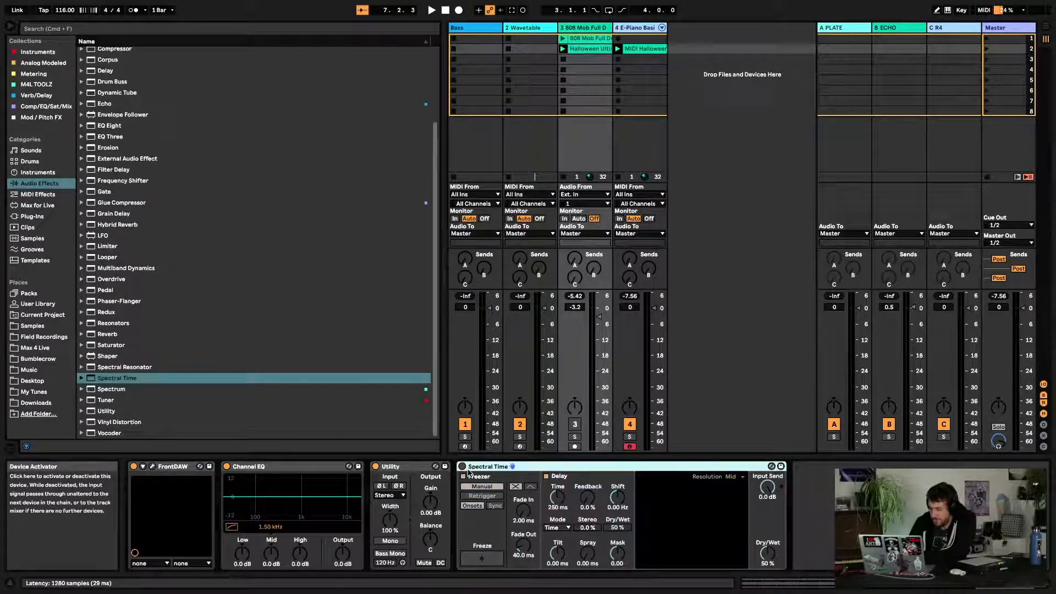
click(462, 466)
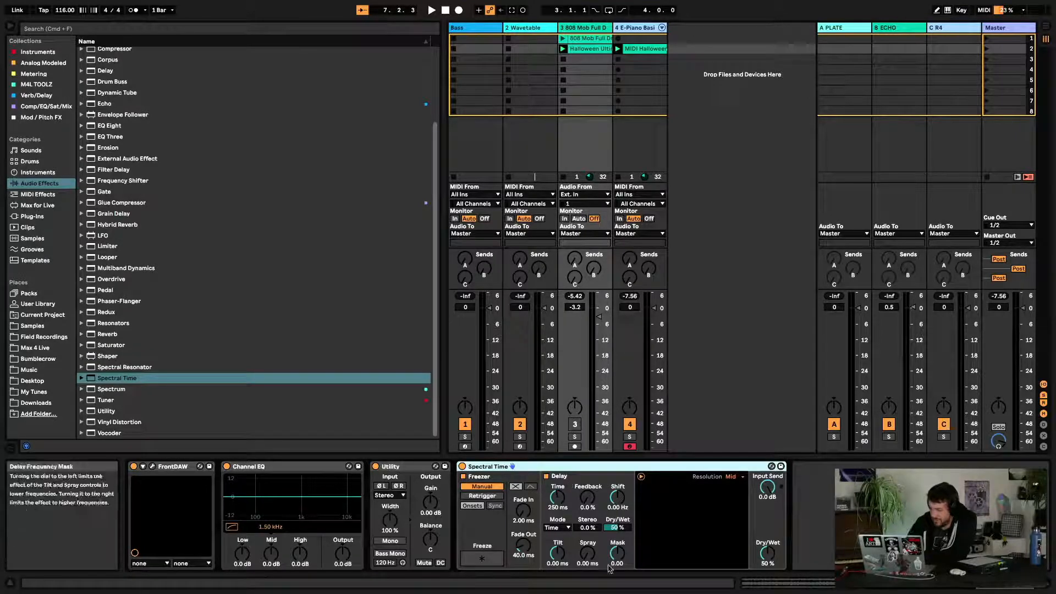
key(space)
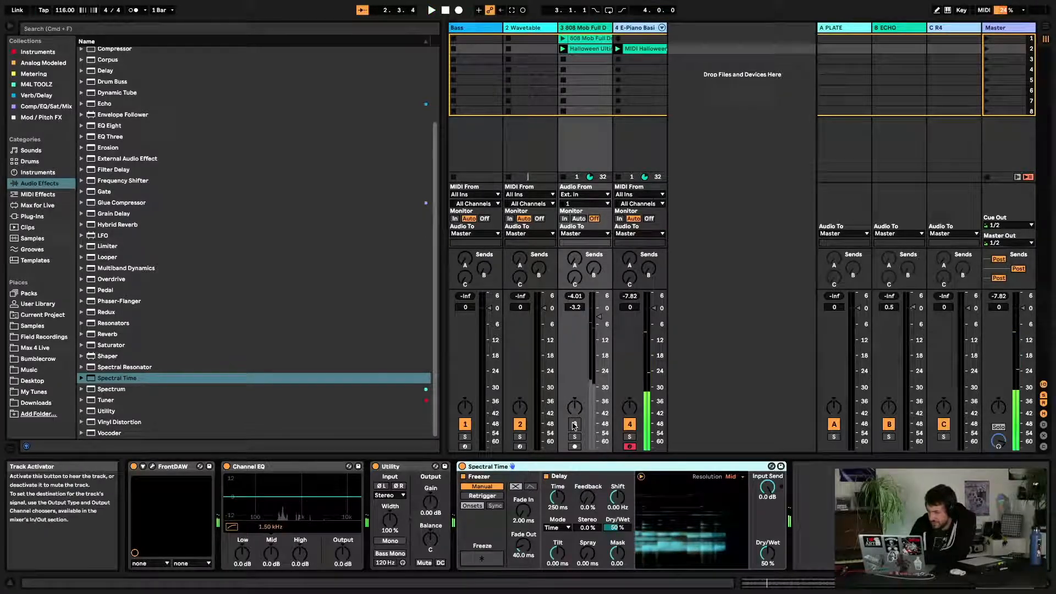
click(462, 467)
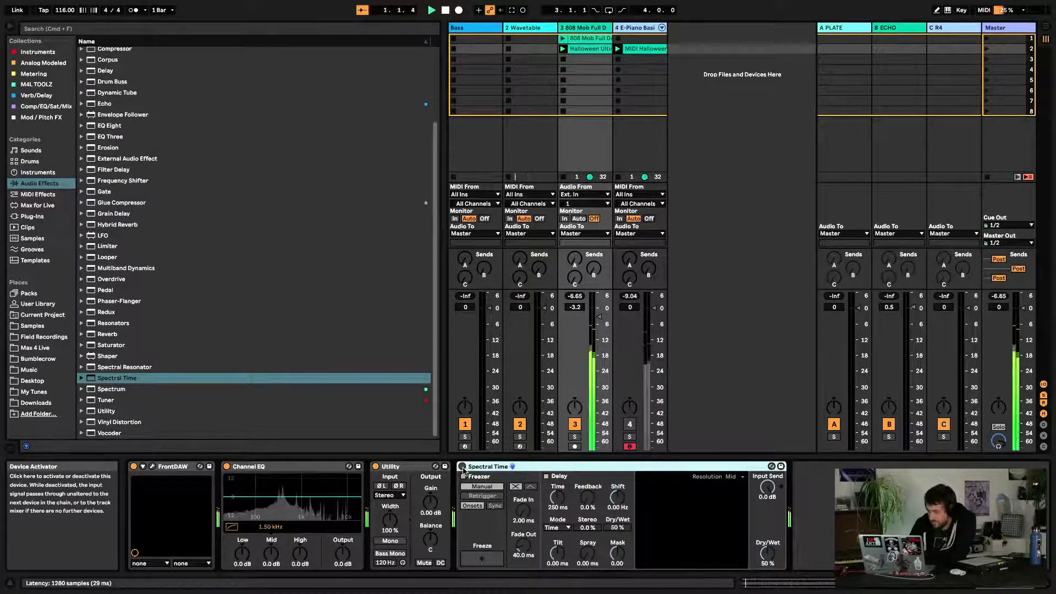
key(space)
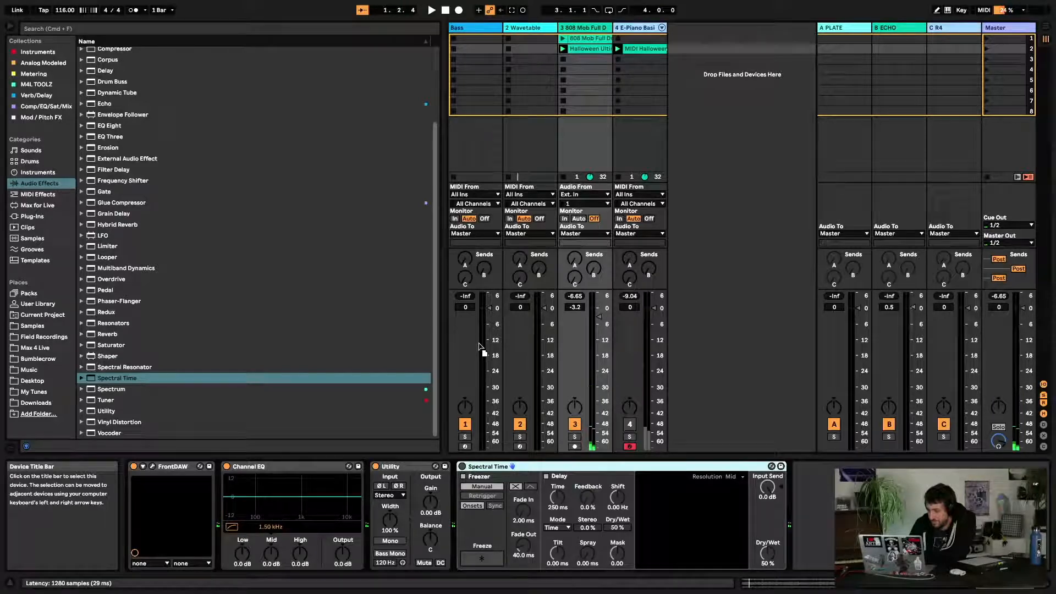
click(550, 345)
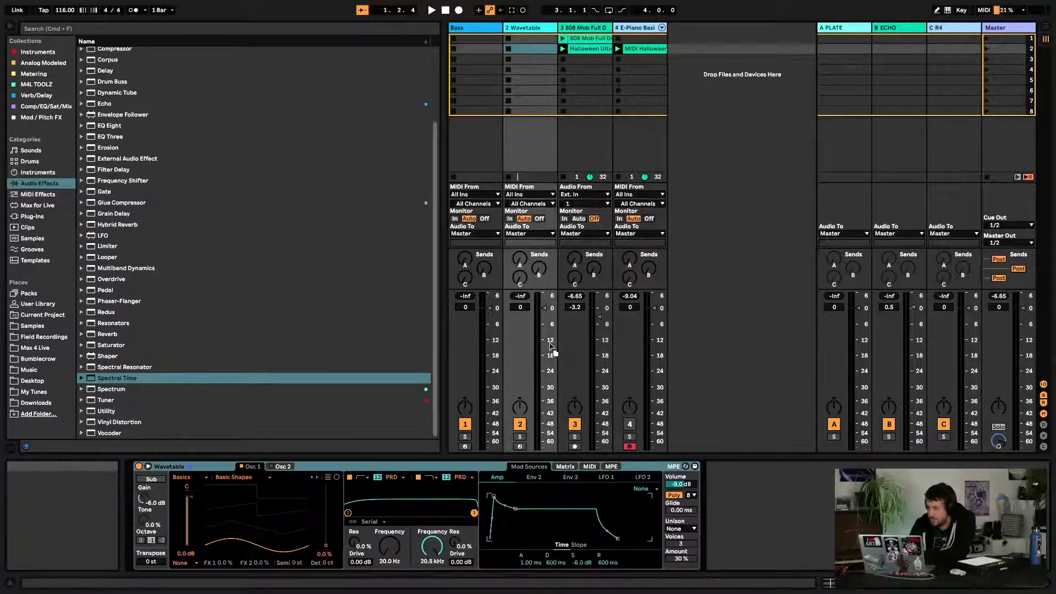
click(585, 353)
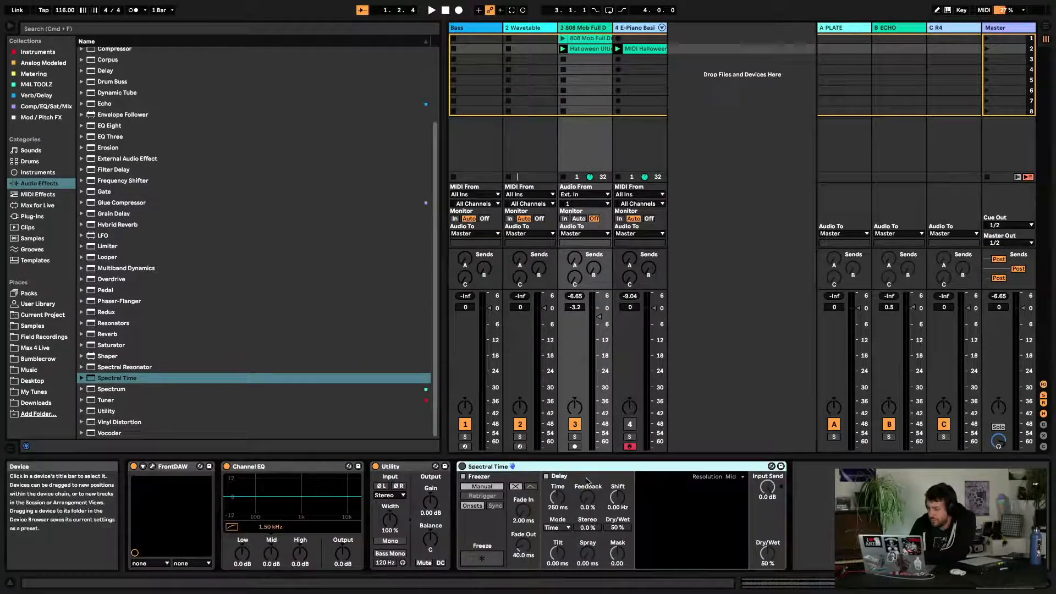
key(space)
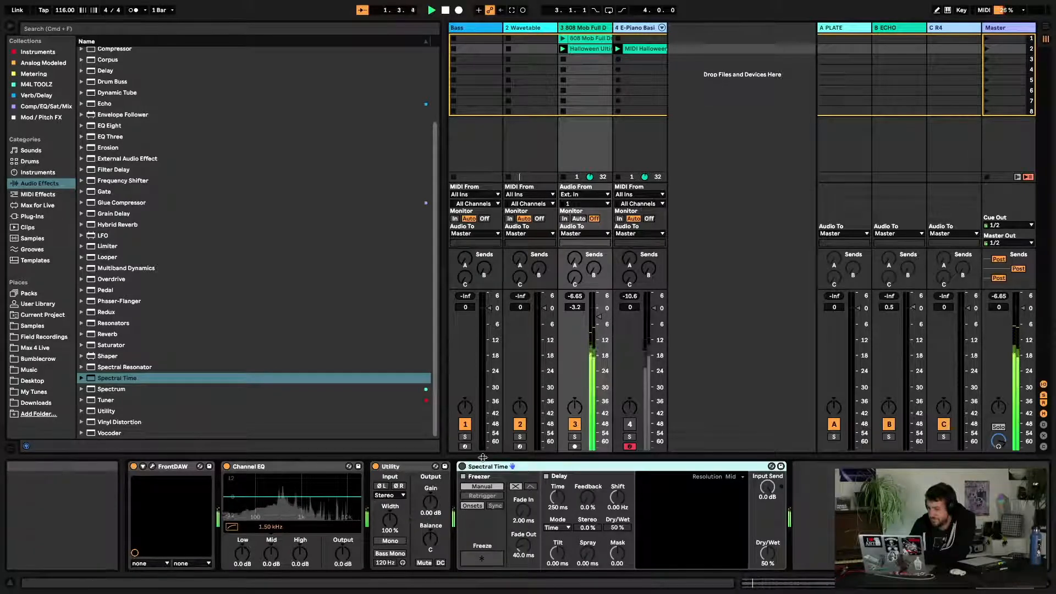
Activate Spectral Time and raise its delay Feedback to 48 %
click(462, 466)
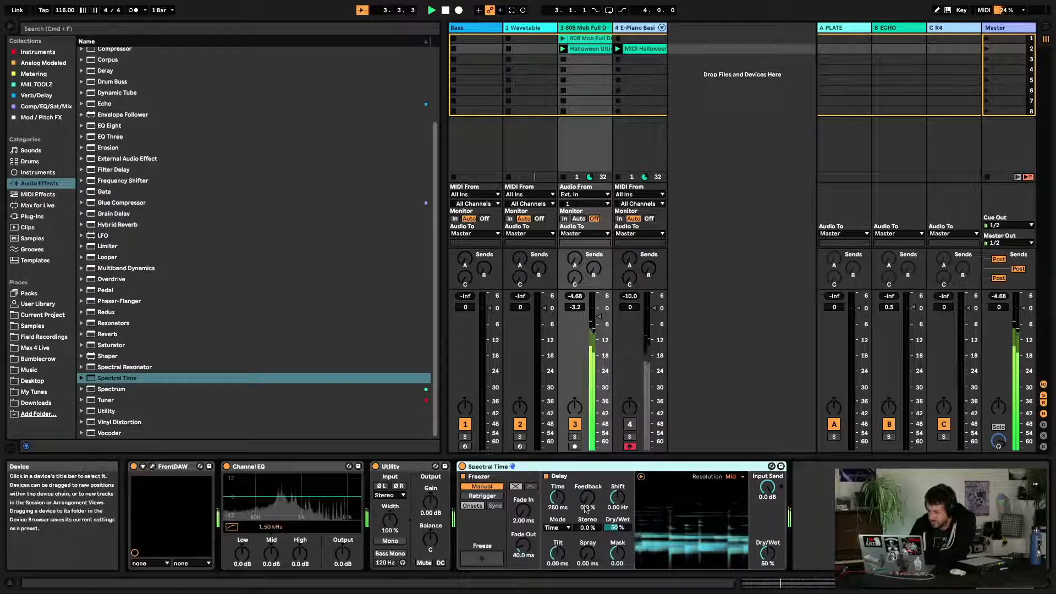
drag(588, 498, 588, 484)
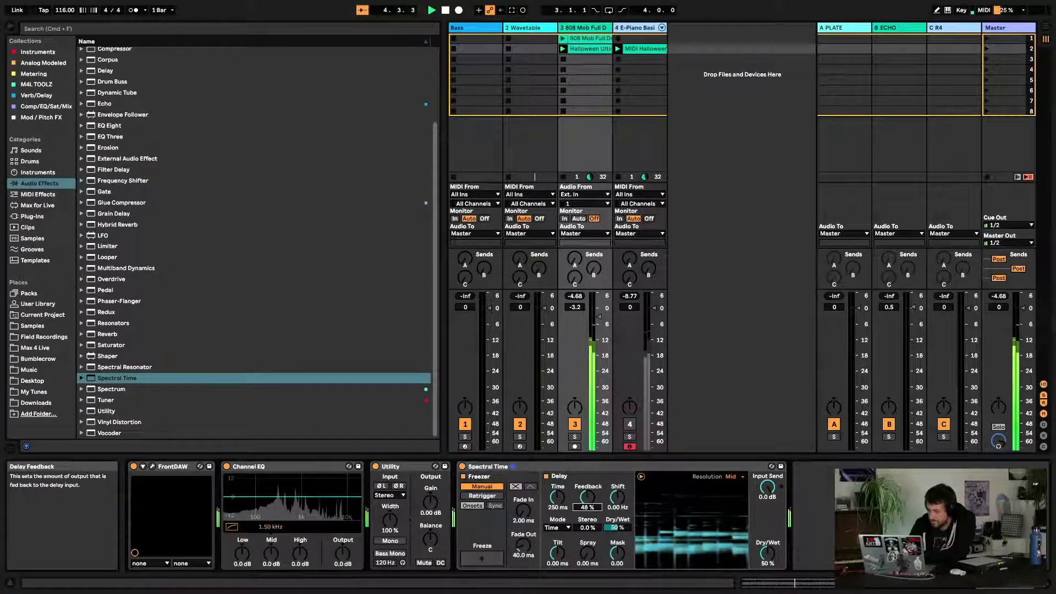
Set Spectral Time's Spray to 178 ms, its Dry/Wet to 100 % and the Freezer Fade In to 1.08 s
drag(587, 553, 587, 545)
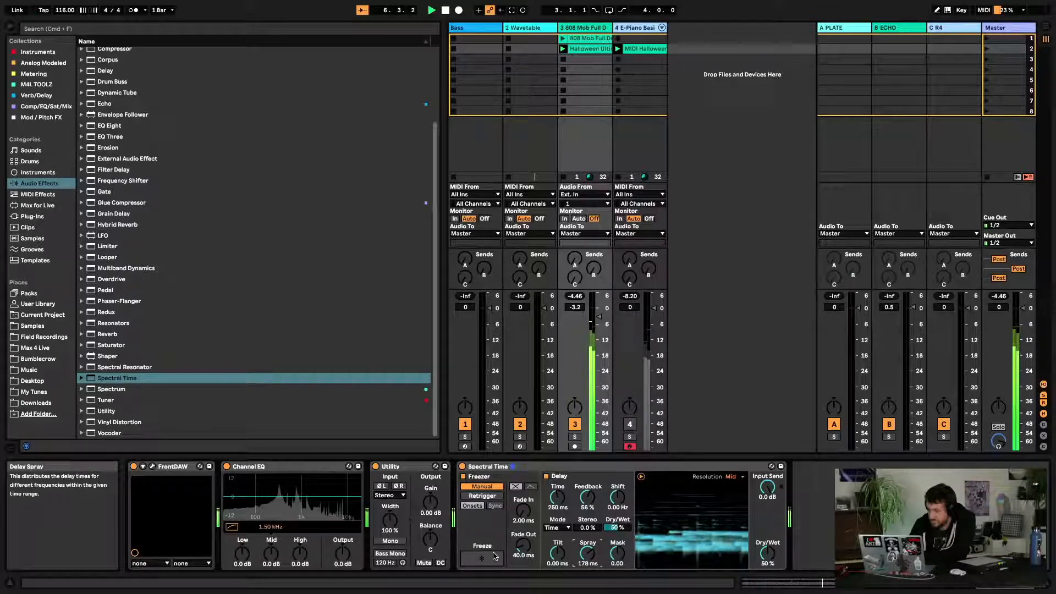
drag(768, 553, 768, 537)
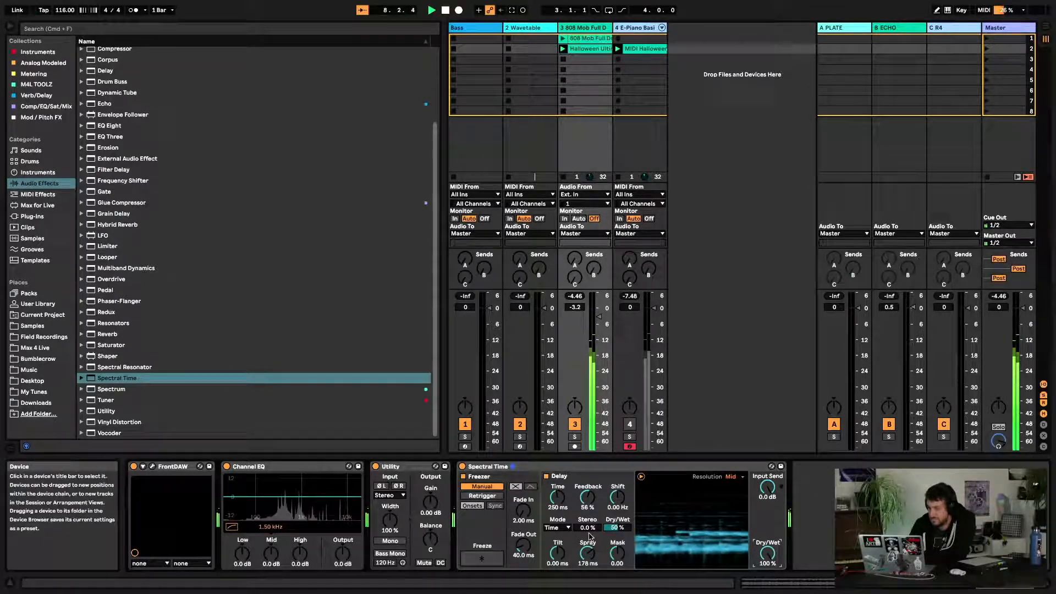
drag(524, 511, 523, 493)
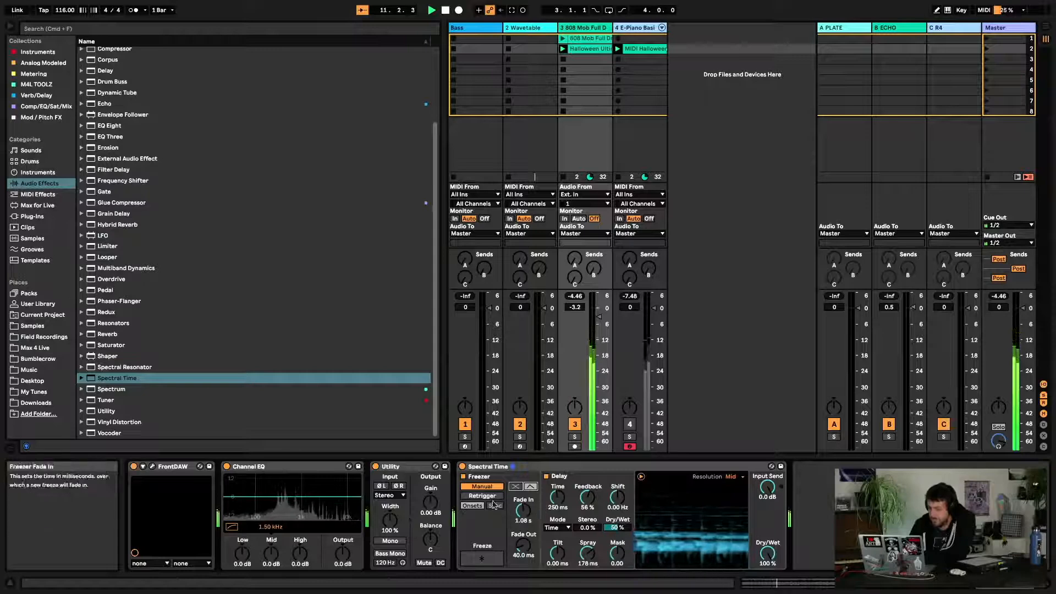
Toggle Freeze on and off, and switch the resolution to Low and back to Mid
click(481, 559)
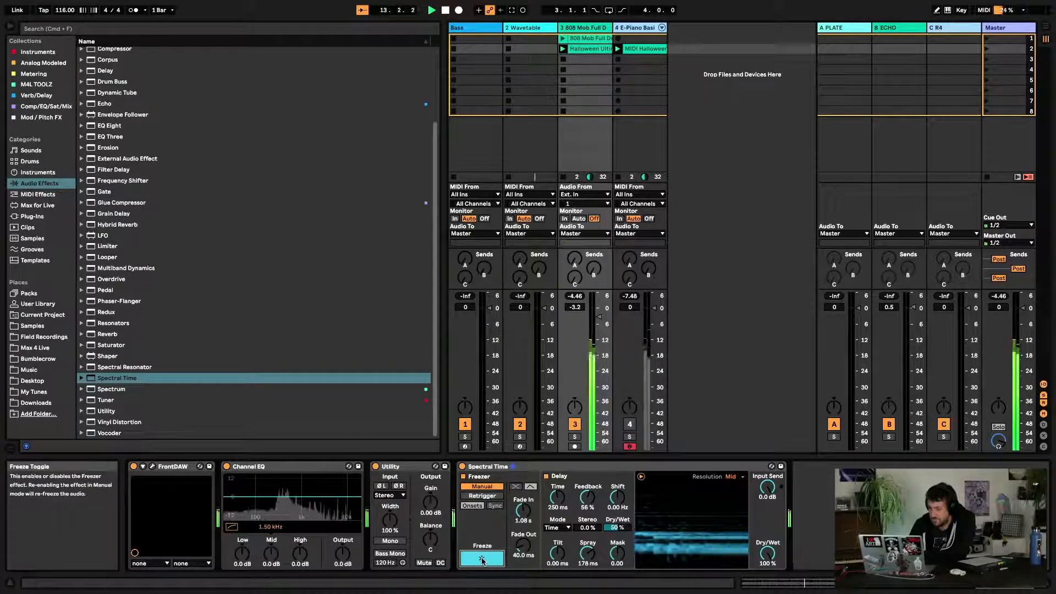
click(482, 560)
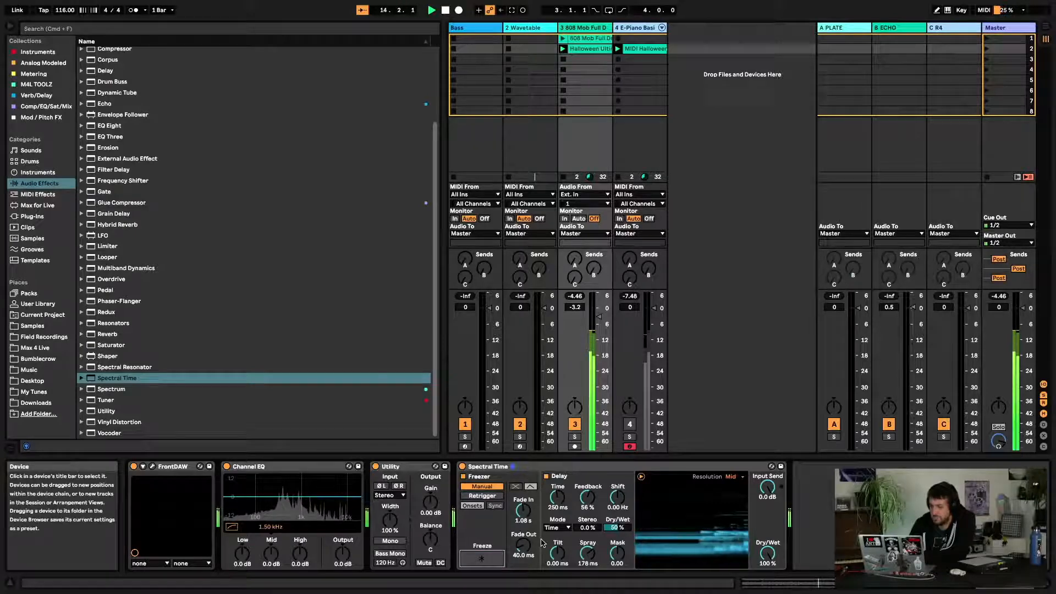
click(734, 477)
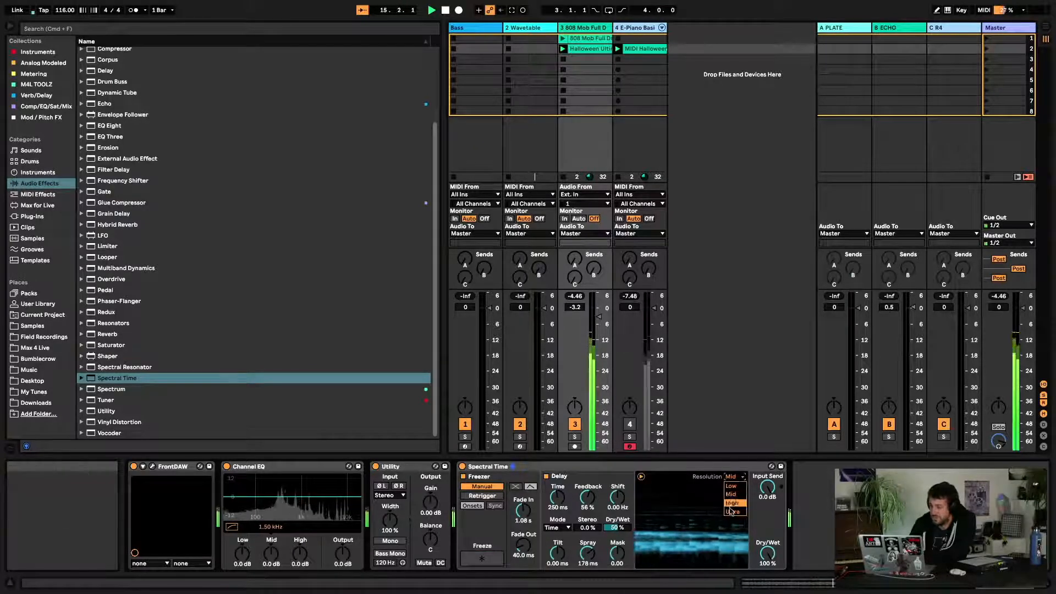
click(735, 477)
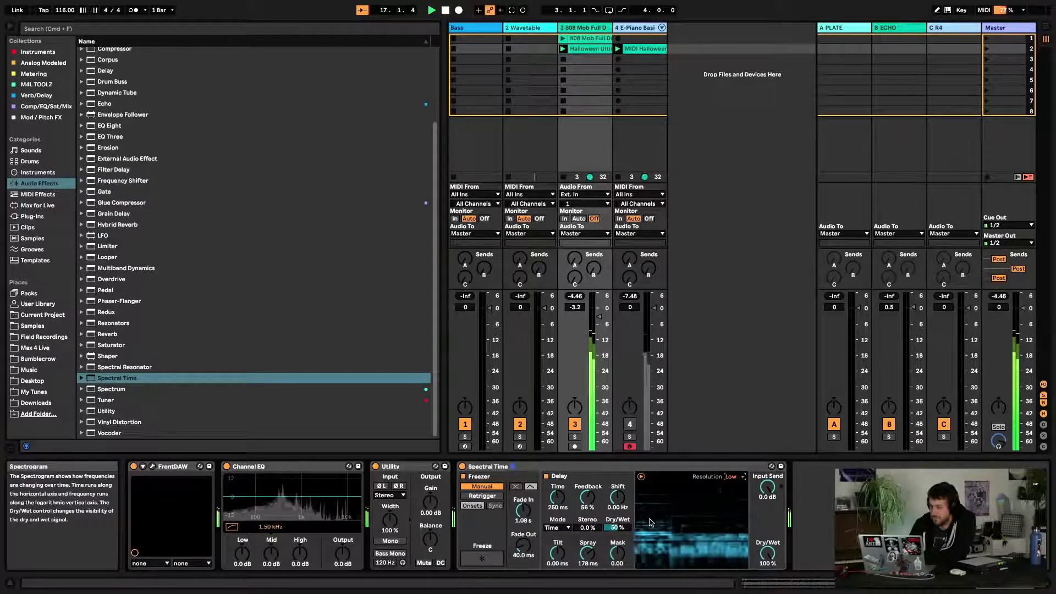
click(733, 478)
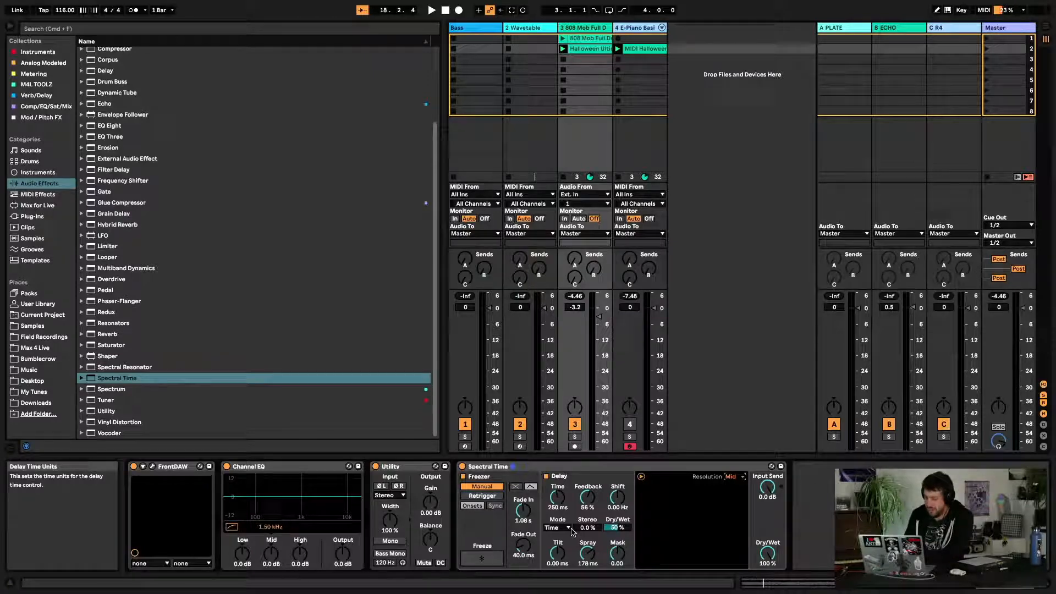
Switch the delay Mode to Notes and set the delay Time to 3/16
click(565, 529)
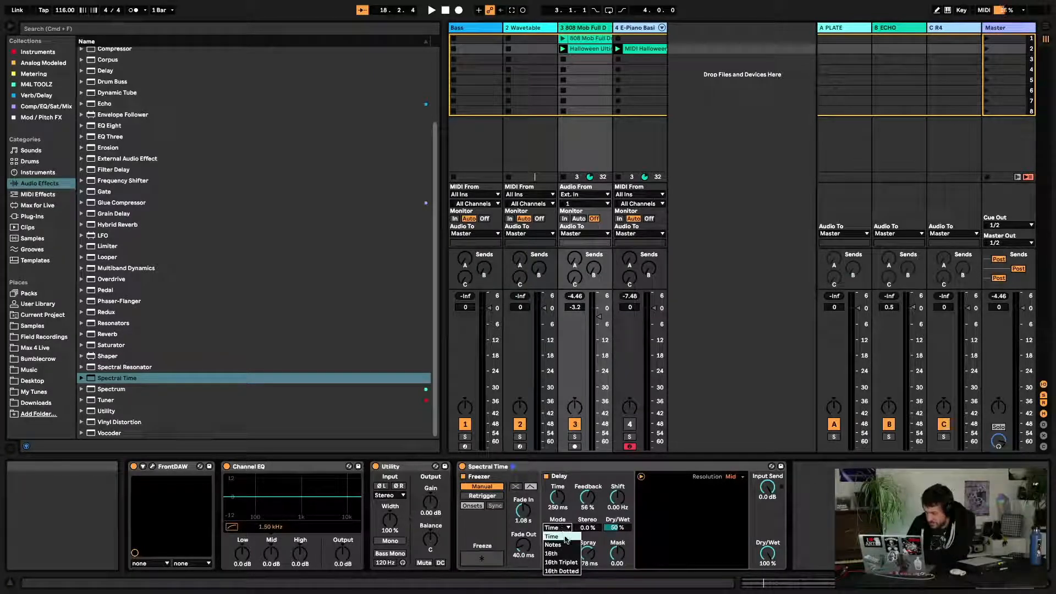
click(560, 545)
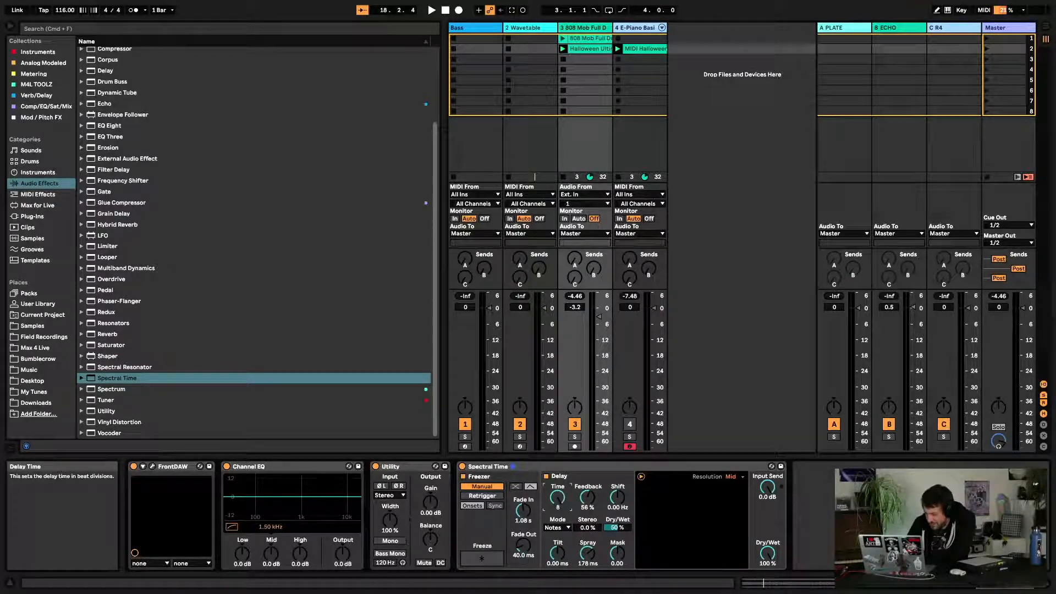
drag(558, 498, 560, 503)
key(space)
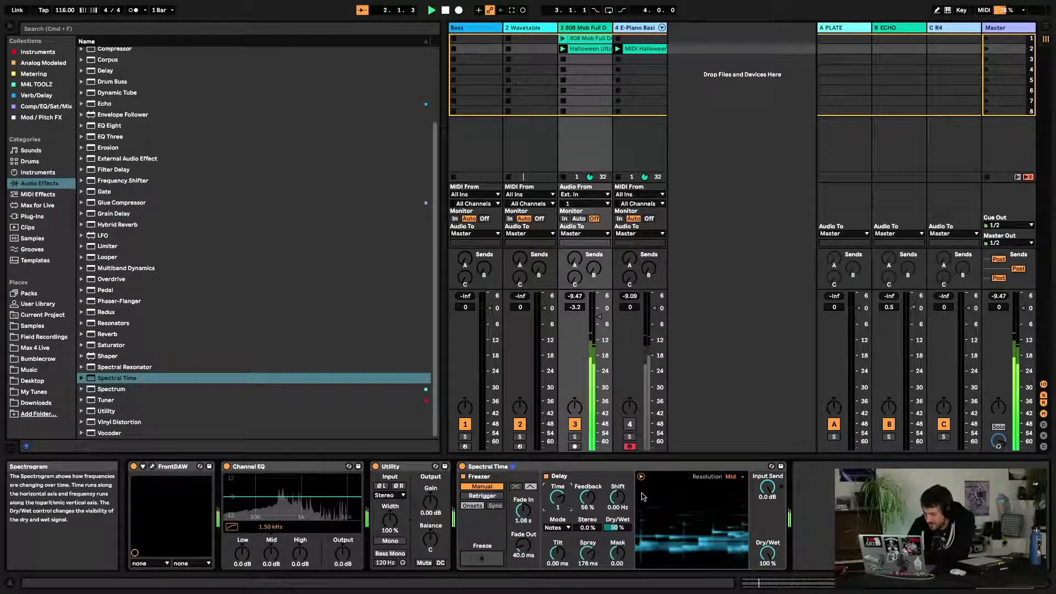
drag(561, 498, 560, 509)
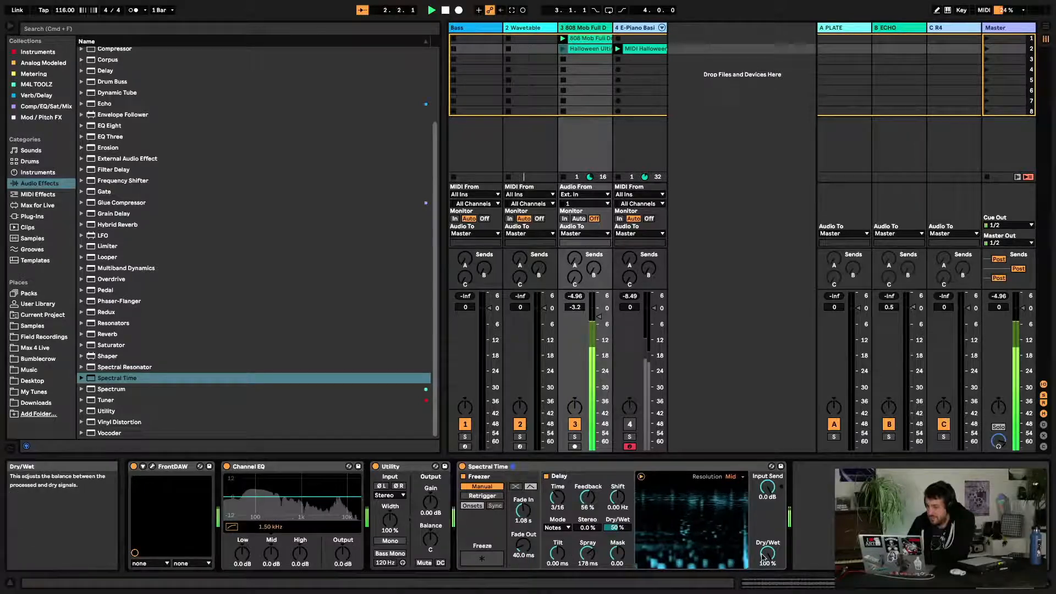
Set the delay Feedback to 0 % and the device Dry/Wet to 37 %
drag(768, 553, 768, 550)
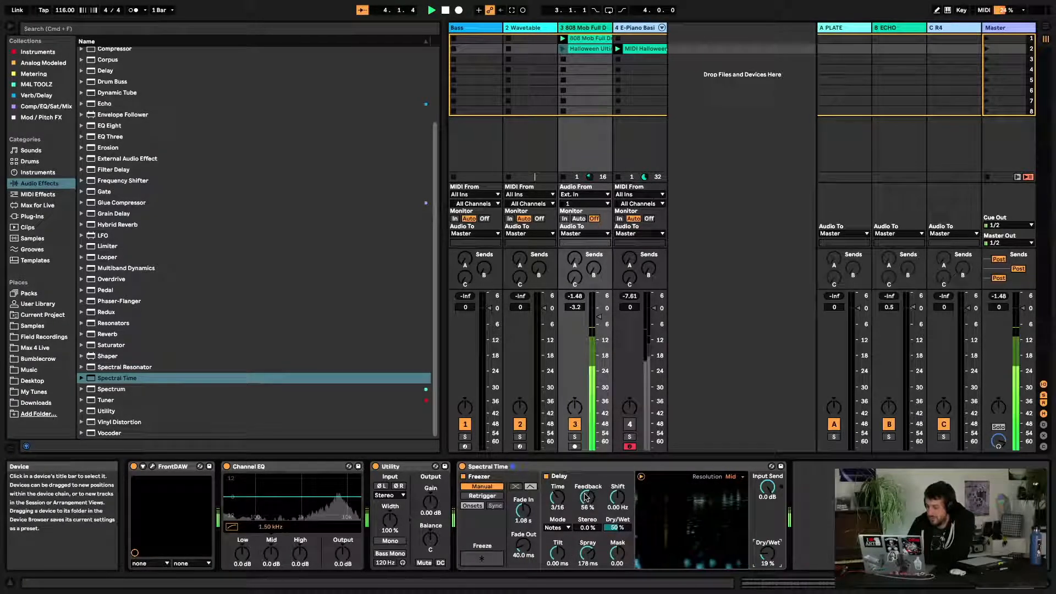
drag(586, 493, 586, 529)
drag(766, 554, 766, 544)
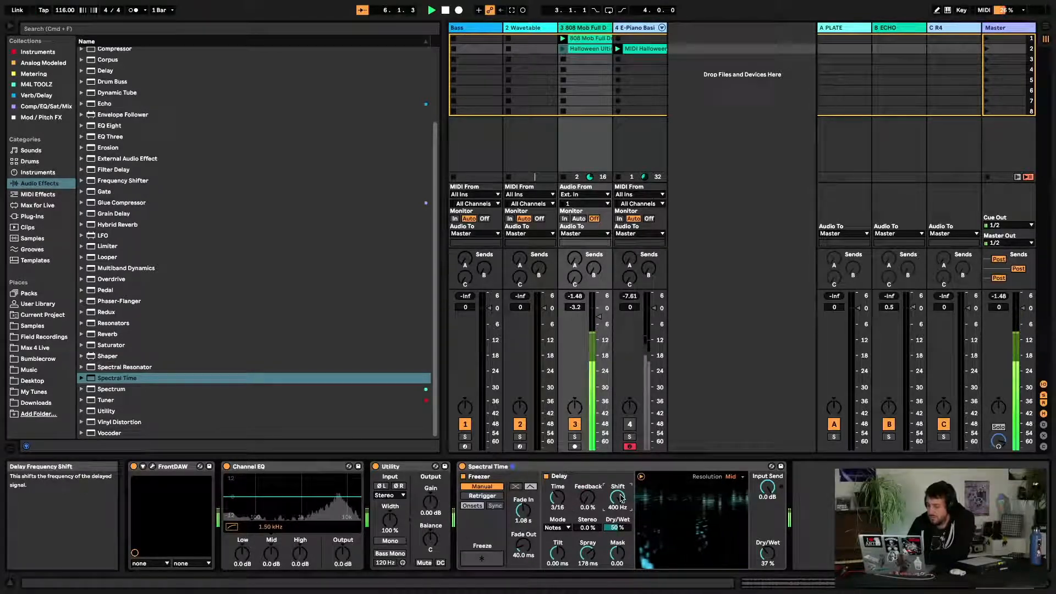
Set the delay Time to 1/4, Tilt to 2.00 s and the device Dry/Wet back to 100 %
drag(621, 498, 557, 492)
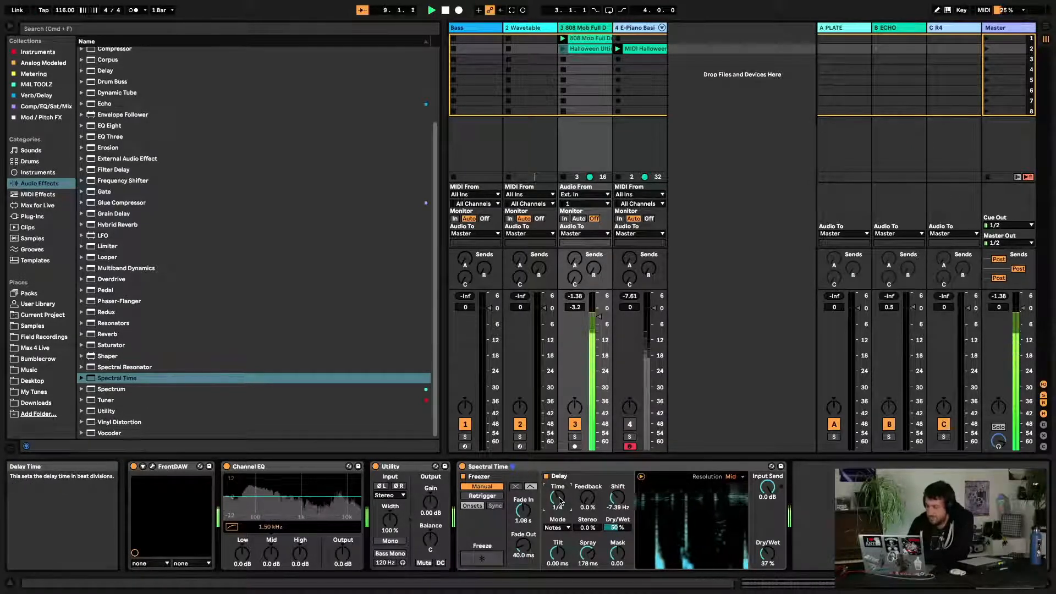
mouse_move(557, 554)
mouse_down()
mouse_move(559, 568)
mouse_move(559, 538)
mouse_up()
drag(769, 553, 769, 517)
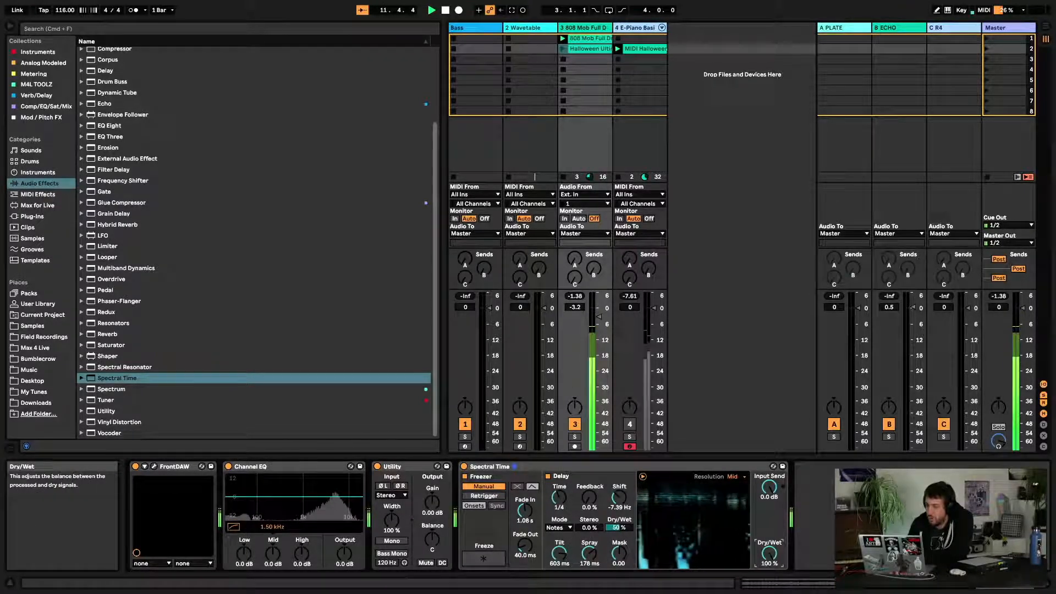
drag(559, 554, 559, 518)
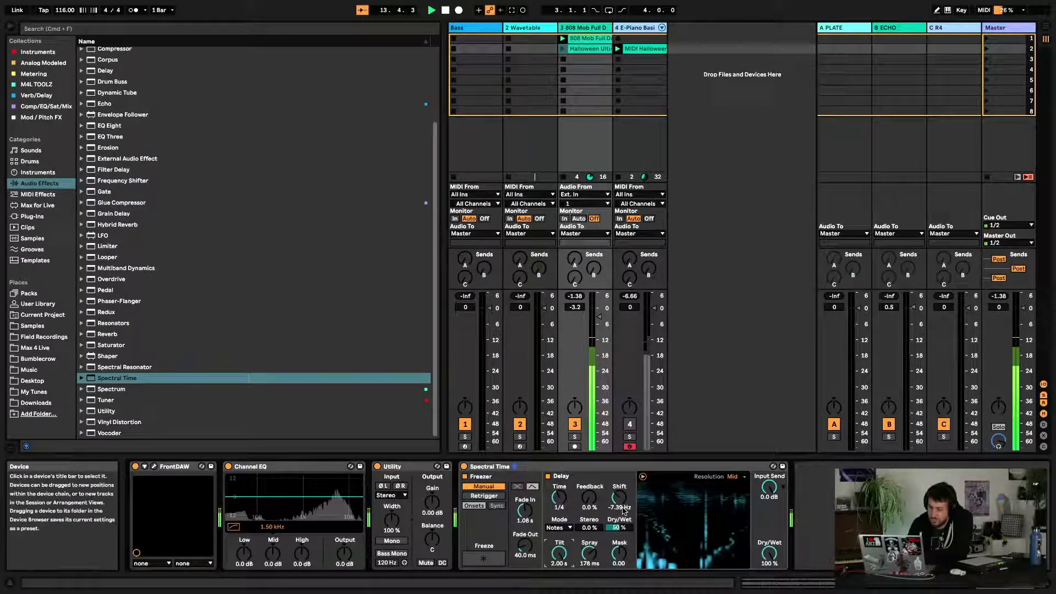
Adjust the delay with Shift at -400 Hz, Spray 400 ms, Mask -1.00 and Tilt 1.92 s
drag(619, 498, 619, 468)
mouse_move(559, 553)
mouse_down()
mouse_move(559, 572)
mouse_move(589, 573)
mouse_move(590, 523)
mouse_up()
mouse_move(617, 563)
mouse_down()
mouse_move(617, 537)
mouse_move(618, 588)
mouse_up()
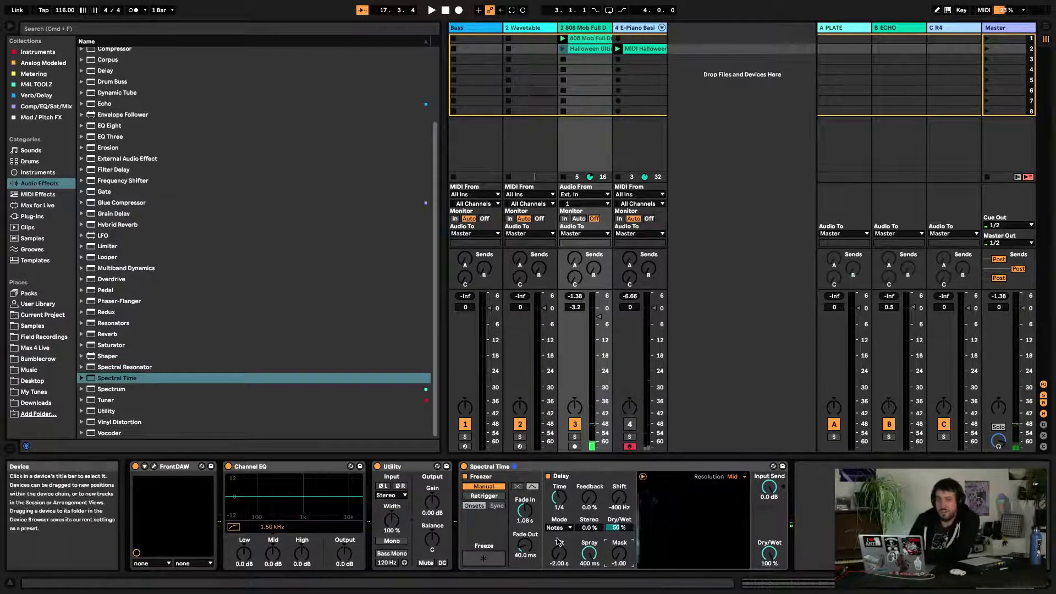
drag(549, 563, 549, 531)
key(space)
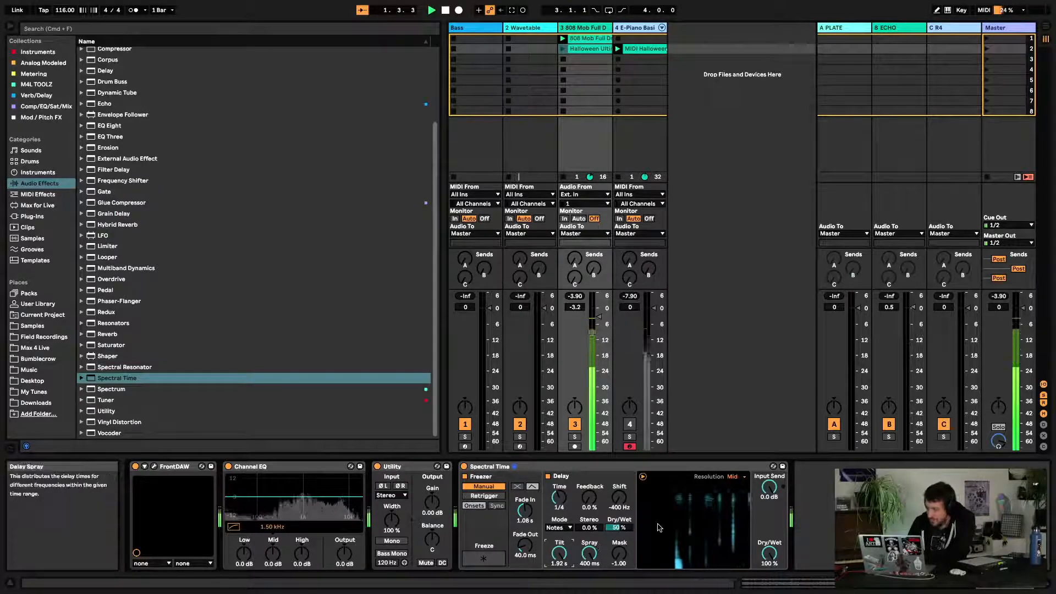
Switch the delay Mode back to Time and set the delay Time to 10.0 ms
drag(564, 501, 565, 531)
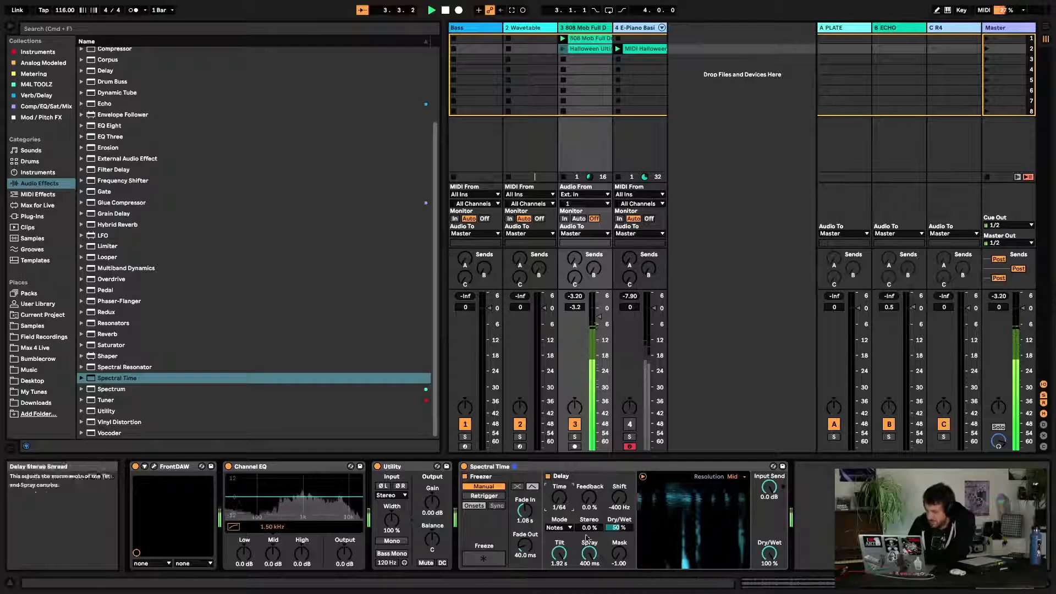
click(559, 528)
click(556, 526)
drag(565, 505, 565, 536)
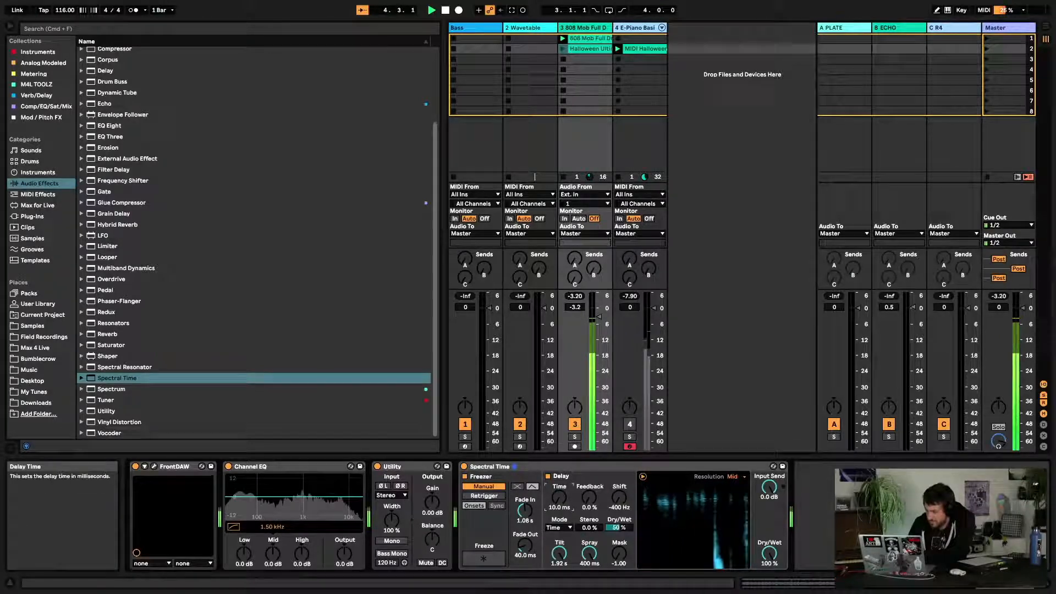
Set the device Dry/Wet to 40 % and the delay Mask to 1.00
drag(769, 554, 769, 578)
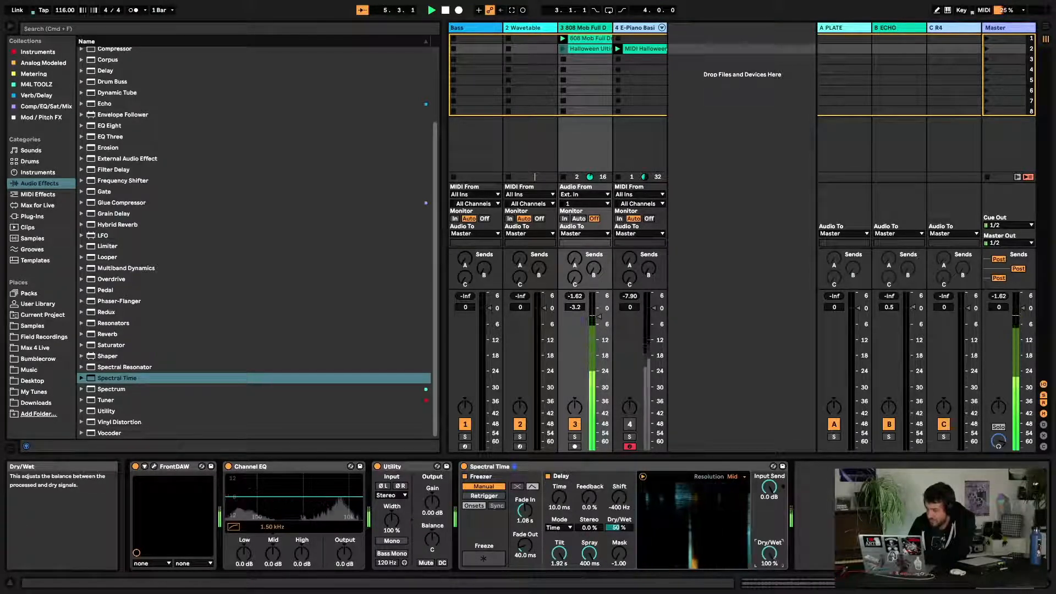
drag(770, 554, 769, 551)
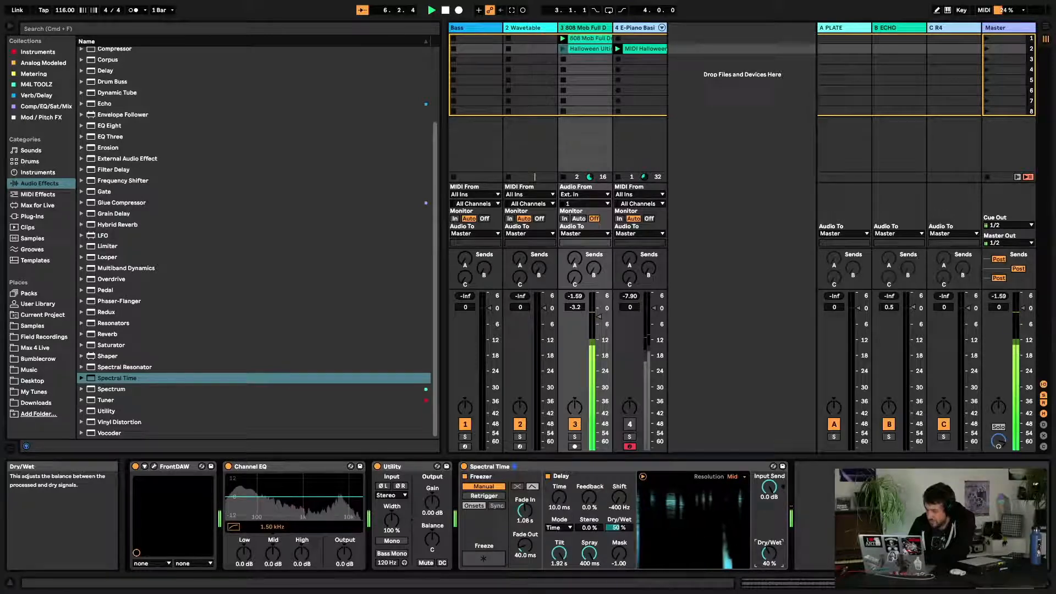
drag(622, 555, 623, 495)
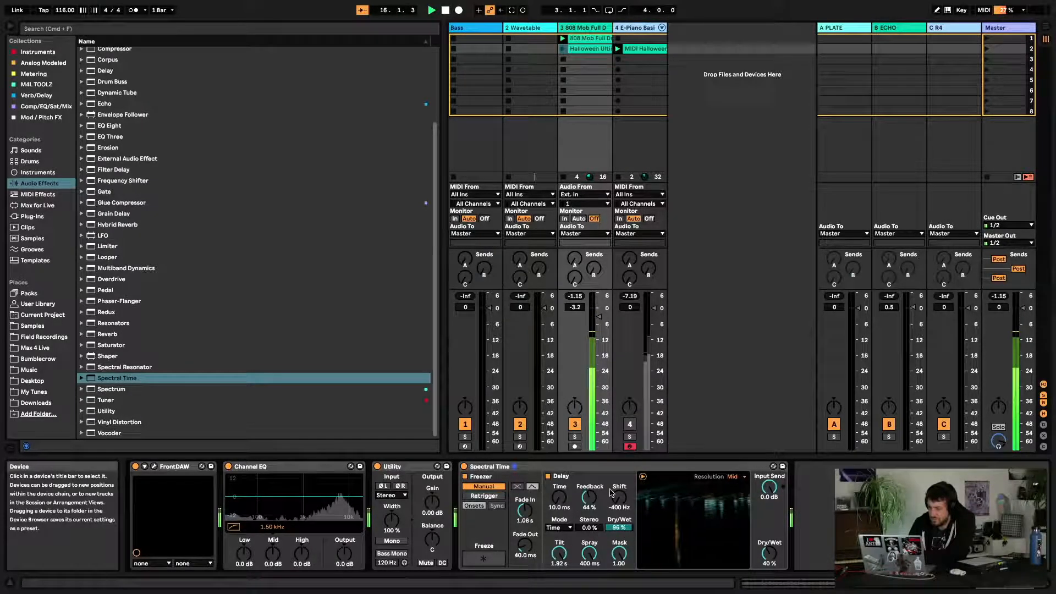
Set the delay Stereo to 100 %, fold the spectrogram display and keep Shift at -400 Hz
drag(600, 528, 597, 531)
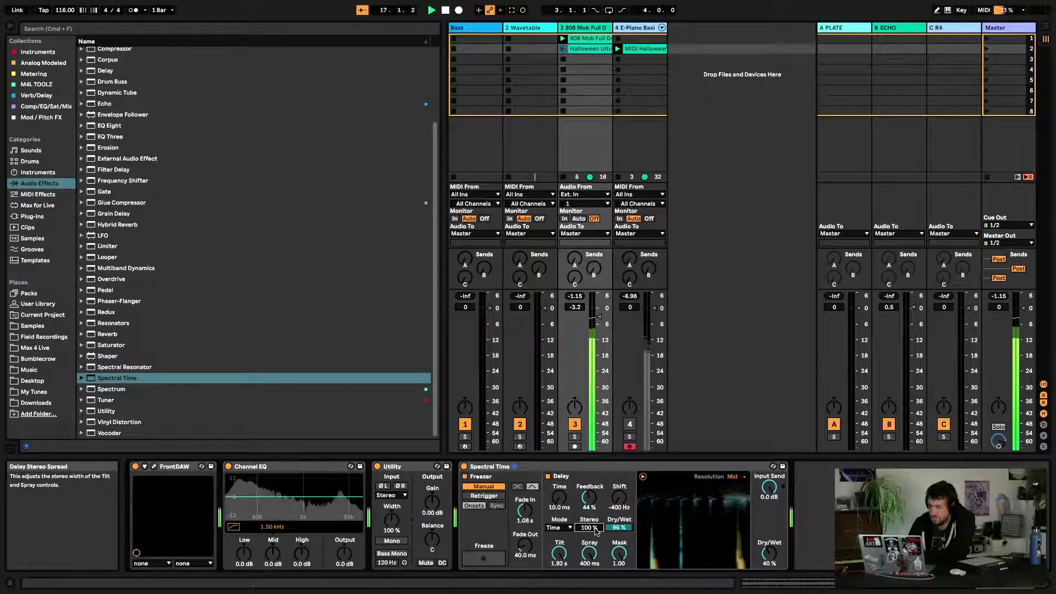
mouse_move(619, 499)
mouse_down()
mouse_move(619, 479)
mouse_move(619, 504)
mouse_up()
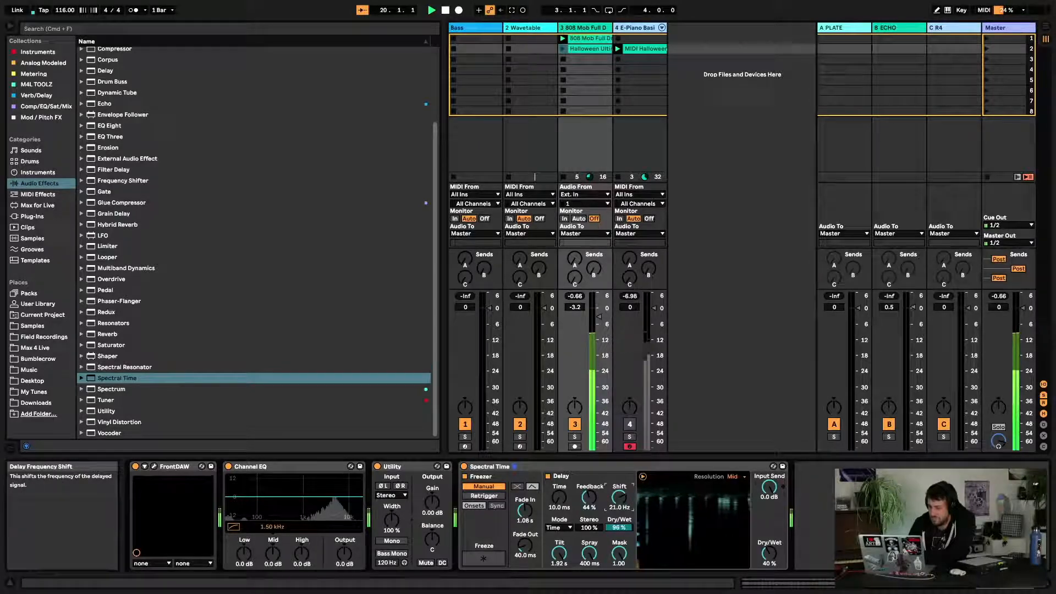
click(643, 478)
drag(627, 495, 627, 528)
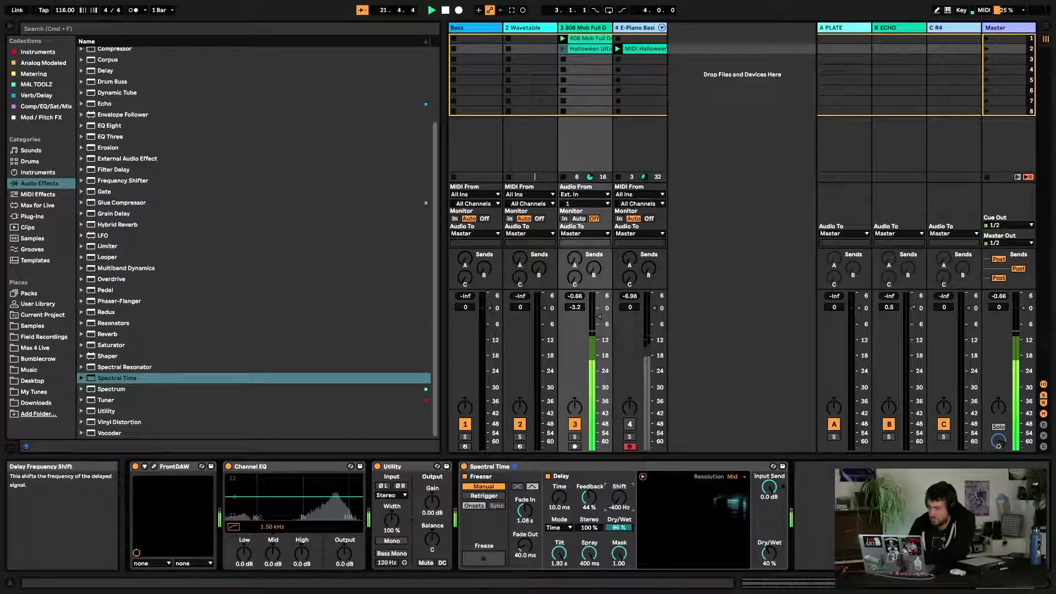
Set the delay Time to 11.5 ms
drag(561, 504, 560, 468)
drag(561, 506, 561, 533)
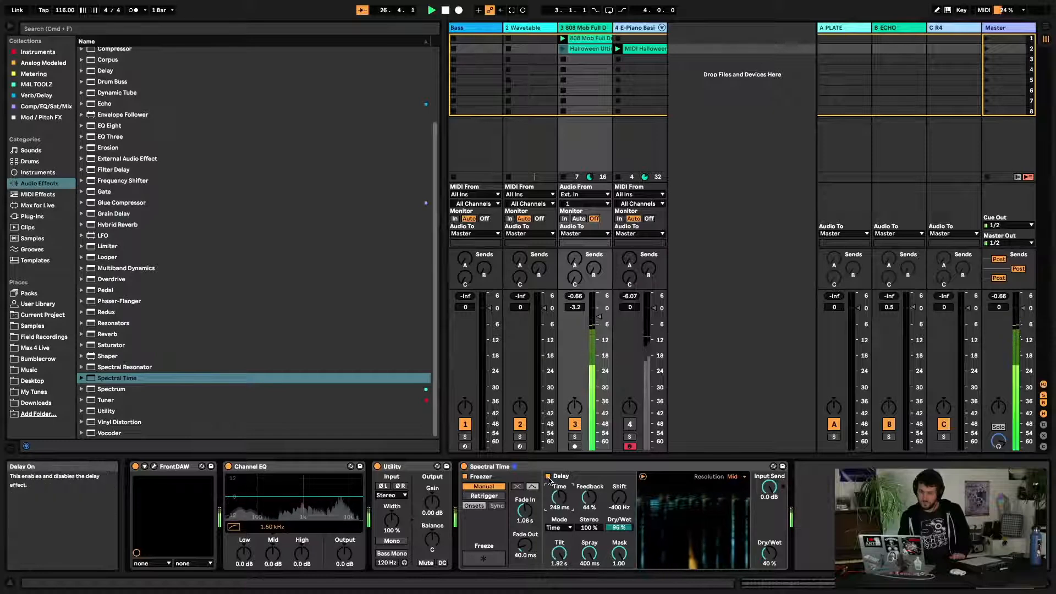
drag(561, 511, 562, 561)
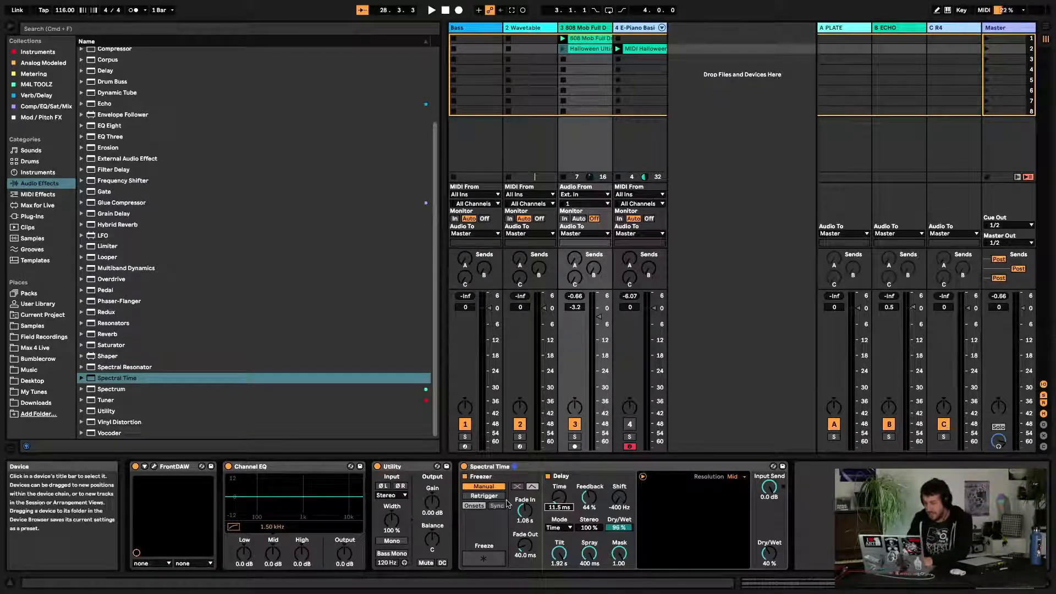
Expand Spectral Time in the browser to show its factory presets
click(81, 378)
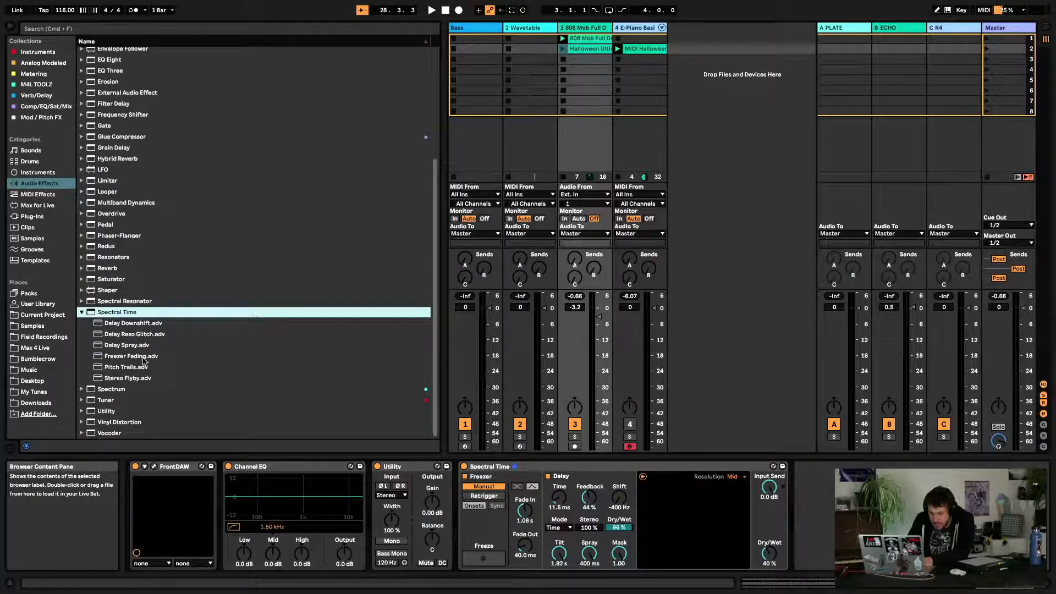
key(space)
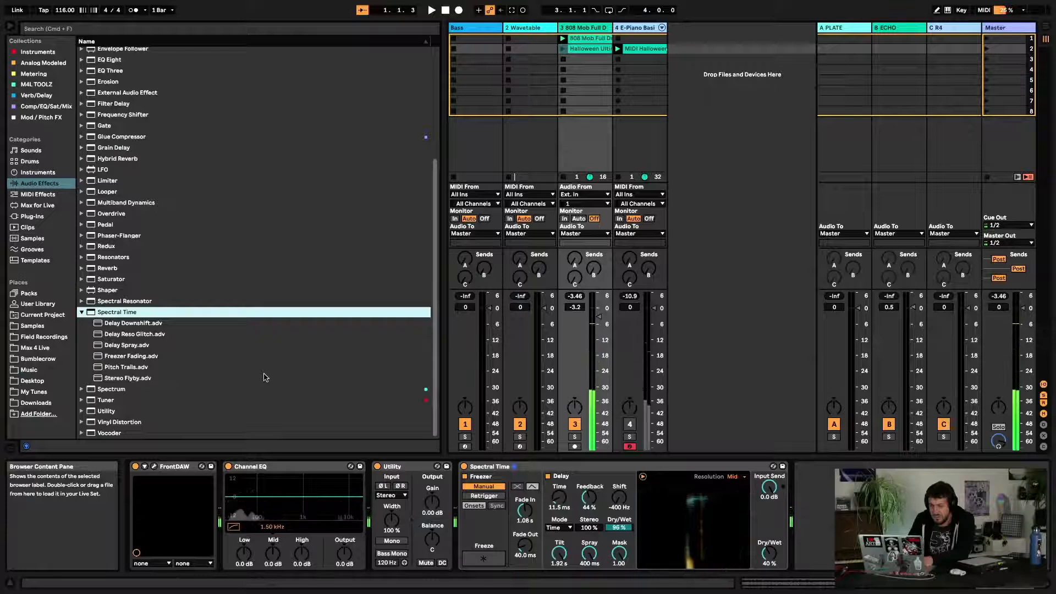
key(space)
Save the current Spectral Time settings as a user preset
right_click(609, 466)
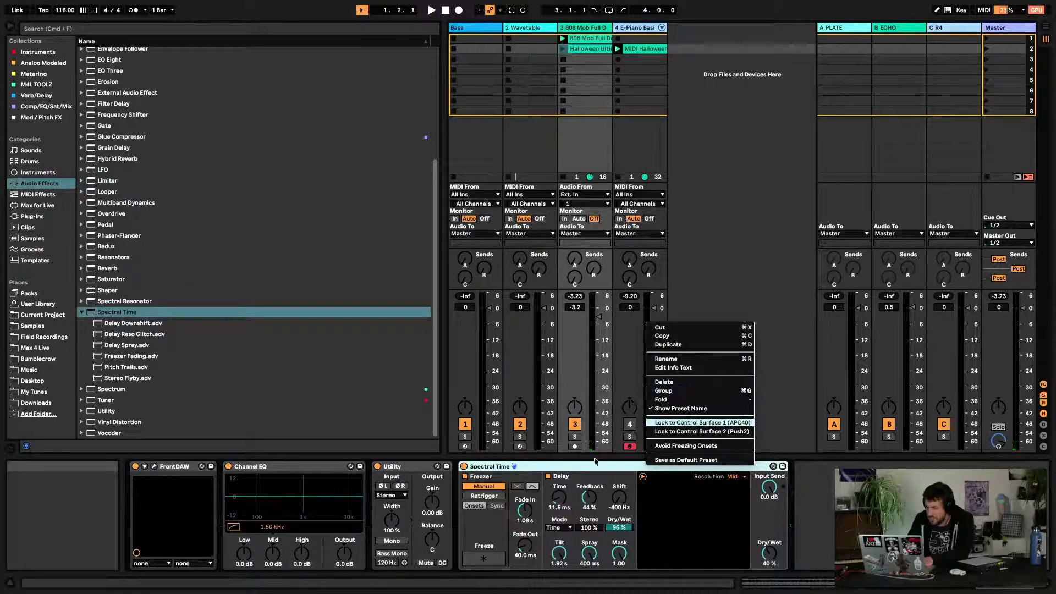
click(620, 466)
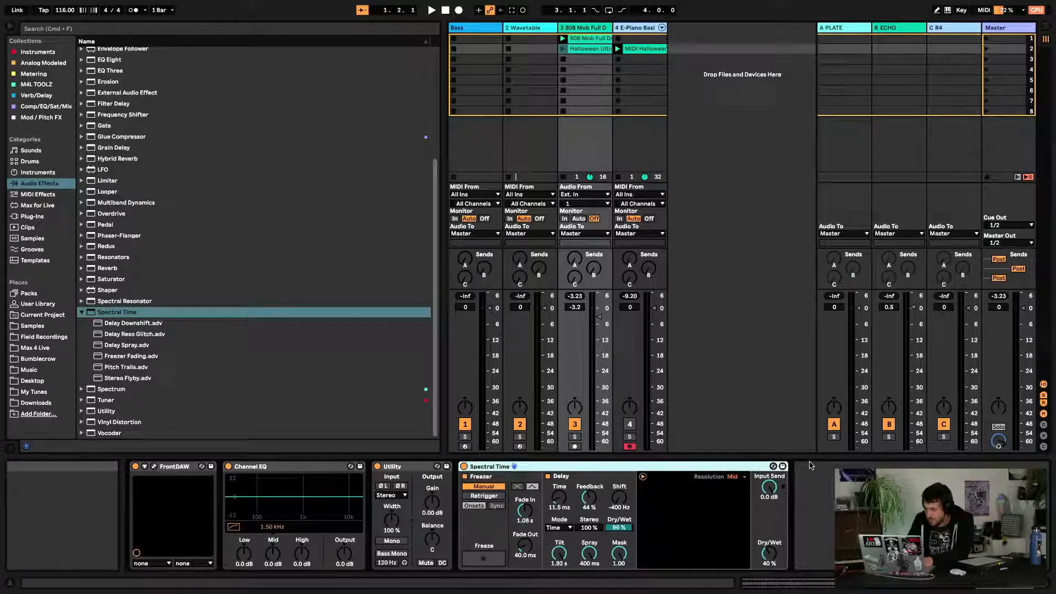
click(807, 471)
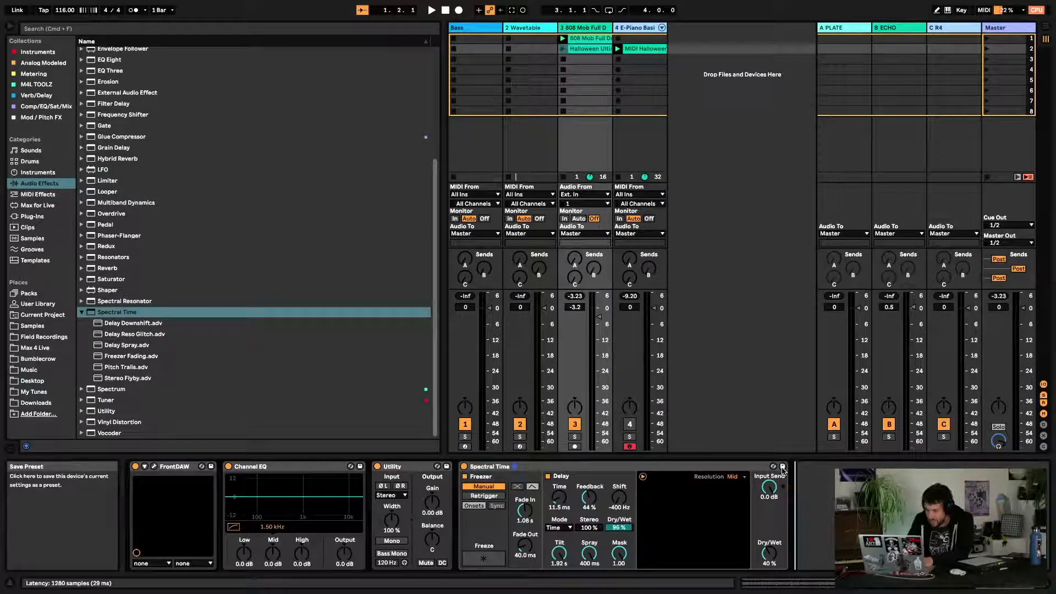
click(783, 466)
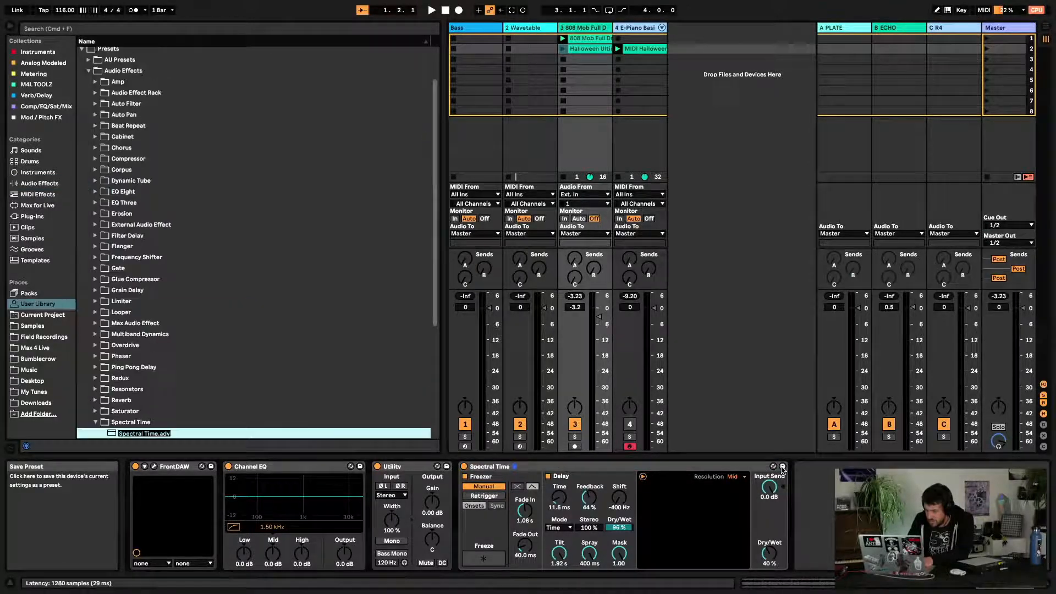
Name the user preset Rising Hiss and open the Audio Effects category's Spectral Time factory presets
text(Rising Hiss)
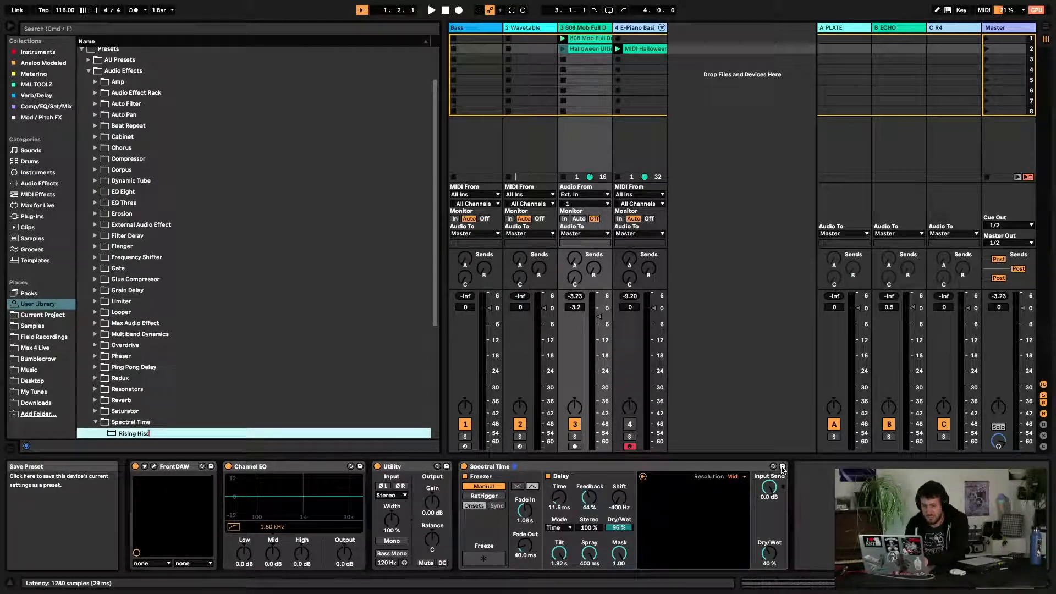
key(Return)
scroll(285, 279, down, 5)
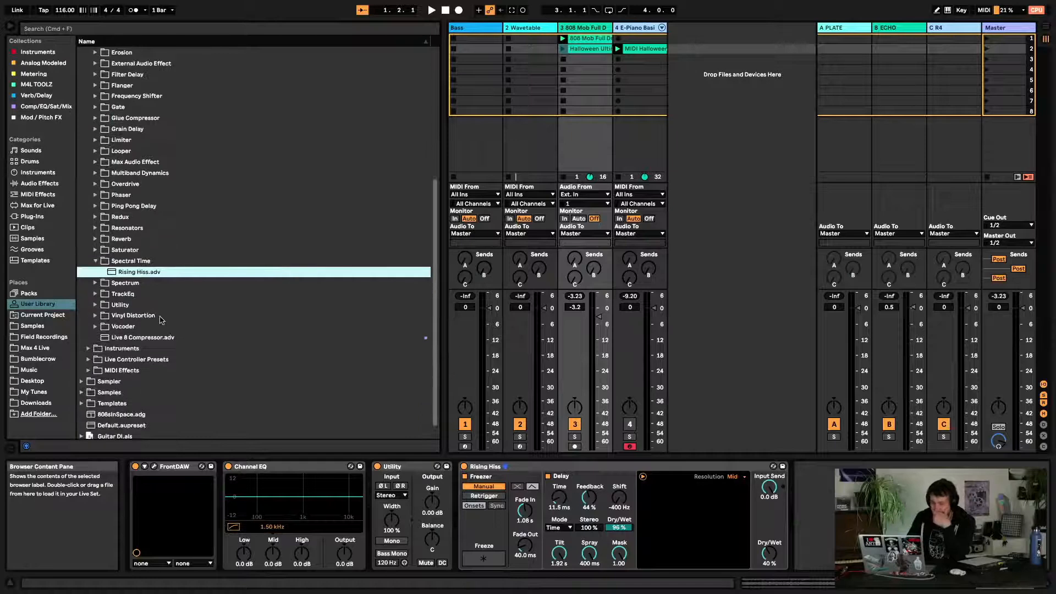
click(55, 184)
click(137, 379)
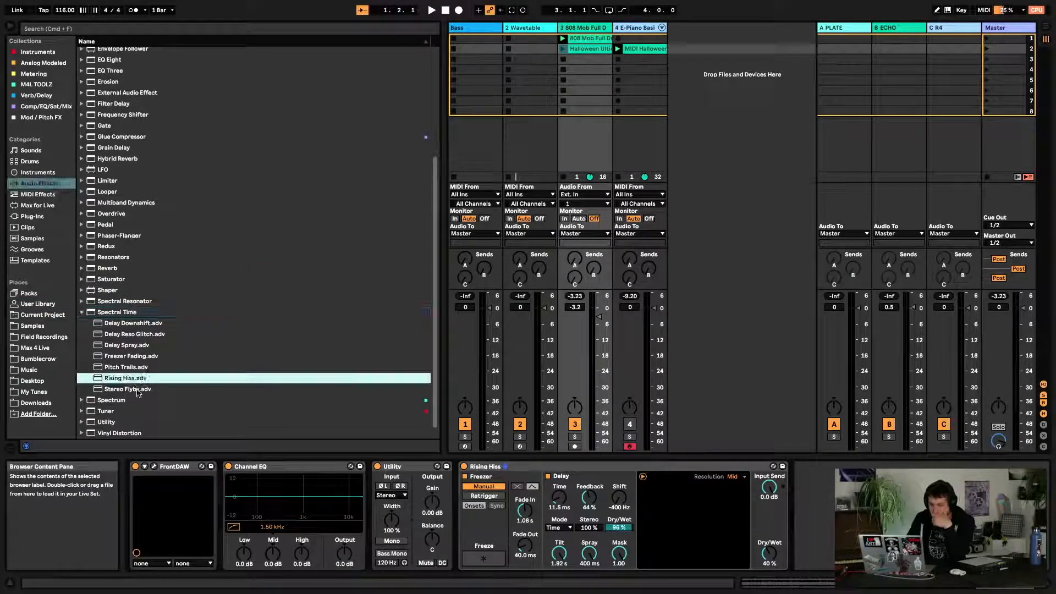
Load the Stereo Flyby preset onto the drum track in place of Rising Hiss and start playback
click(139, 390)
double_click(129, 389)
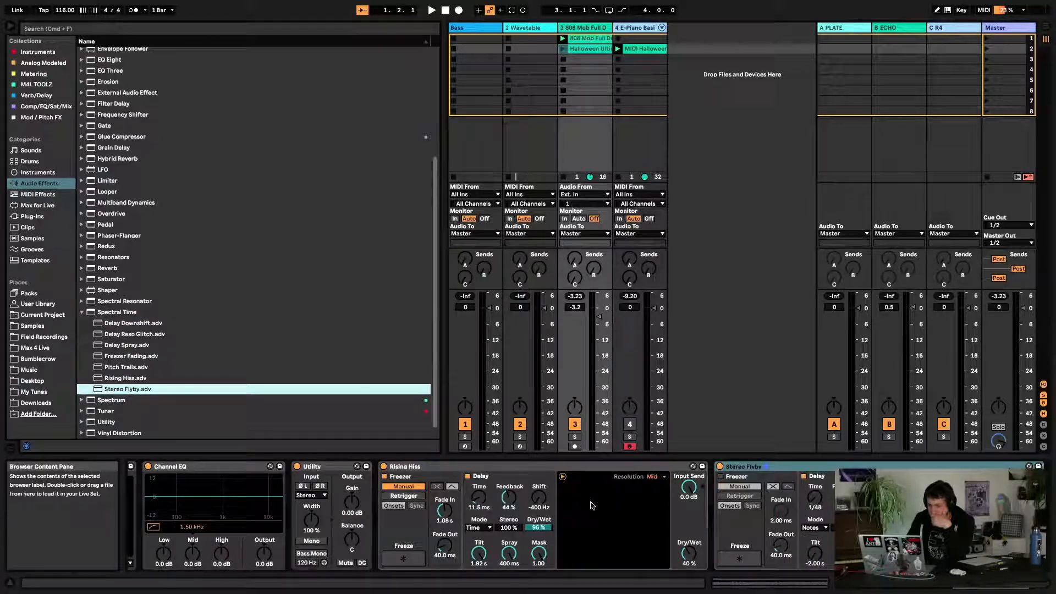
click(516, 468)
key(space)
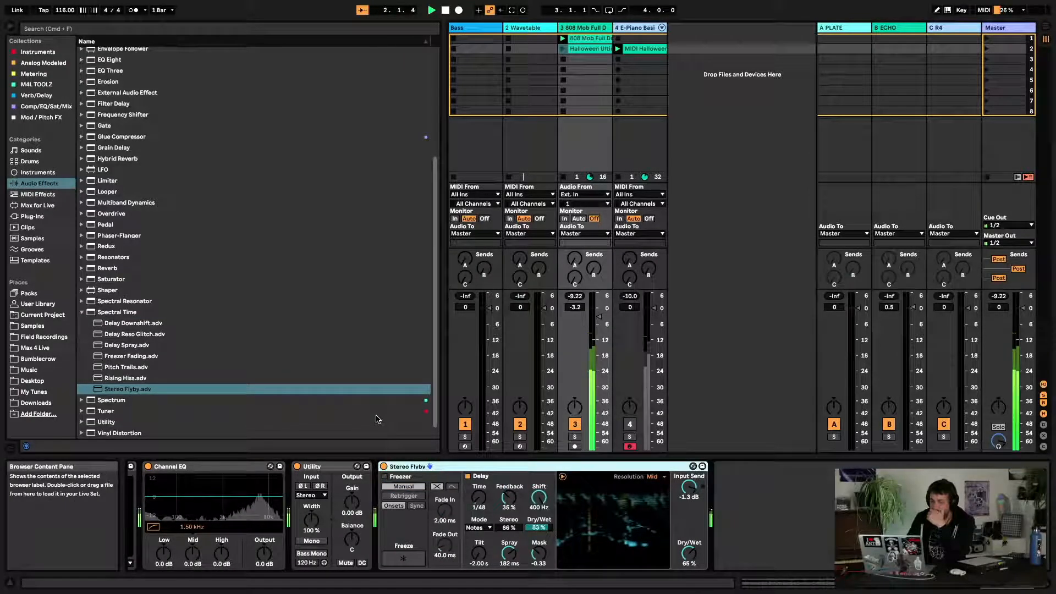
Audition the Delay Downshift and Delay Reso Glitch presets on the playing drum loop
drag(139, 325, 465, 469)
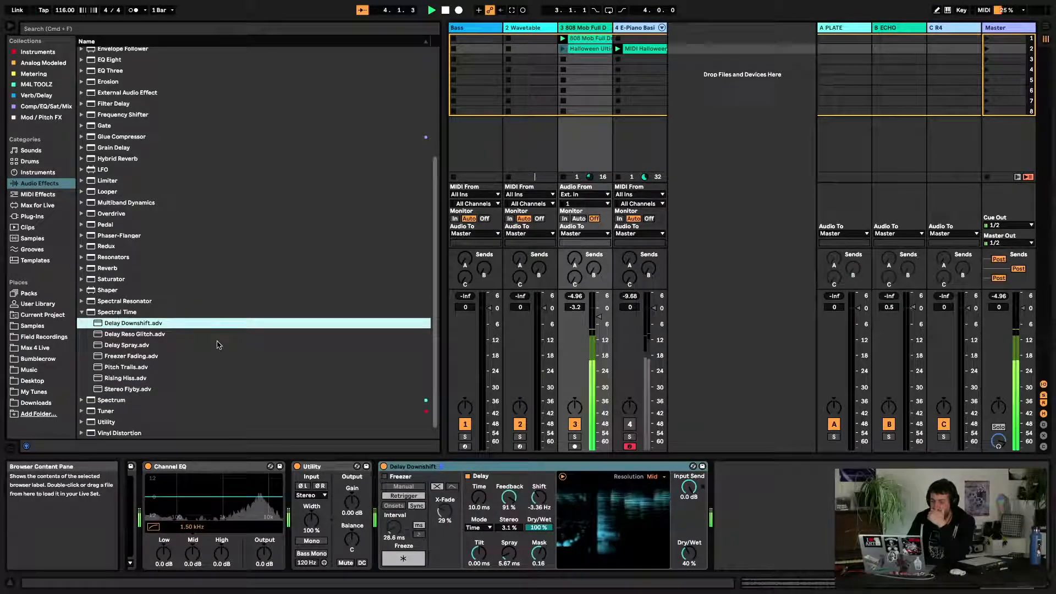
click(117, 334)
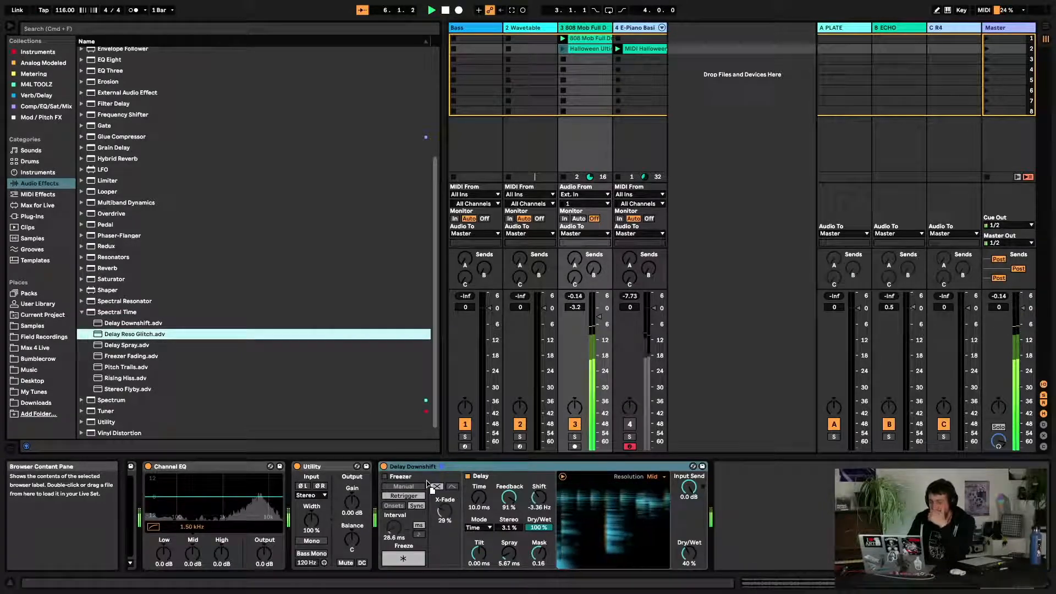
drag(441, 471, 442, 472)
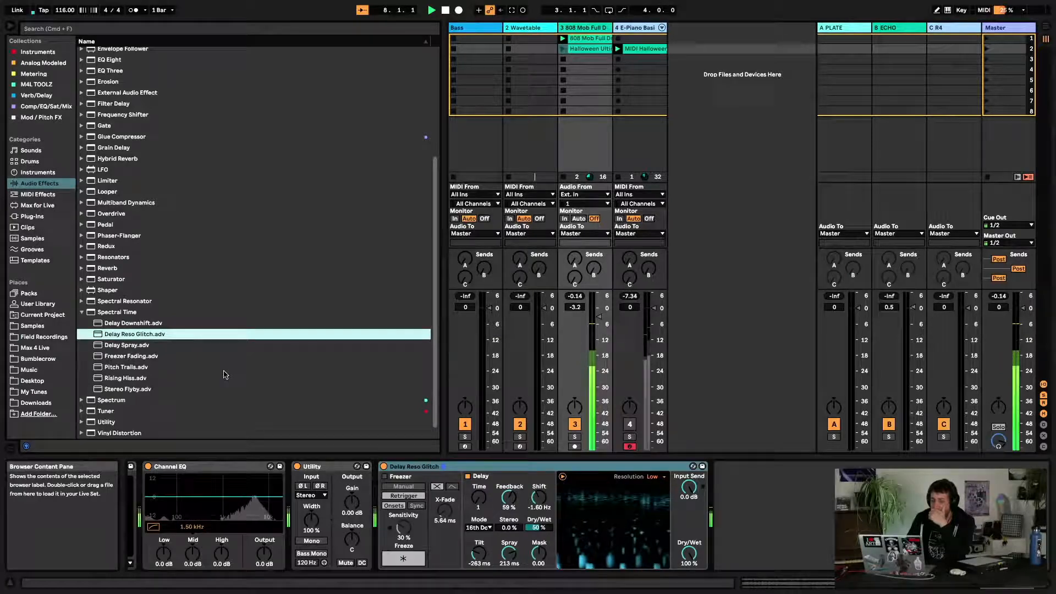
click(398, 562)
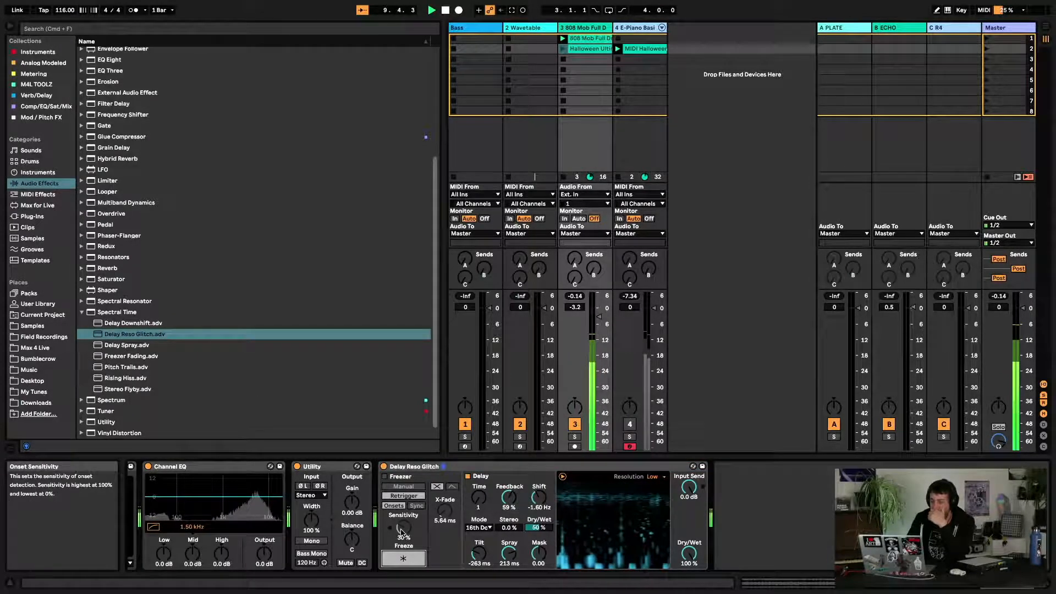
Audition the Delay Spray, Freezer Fading and Pitch Trails presets and stop playback
double_click(118, 347)
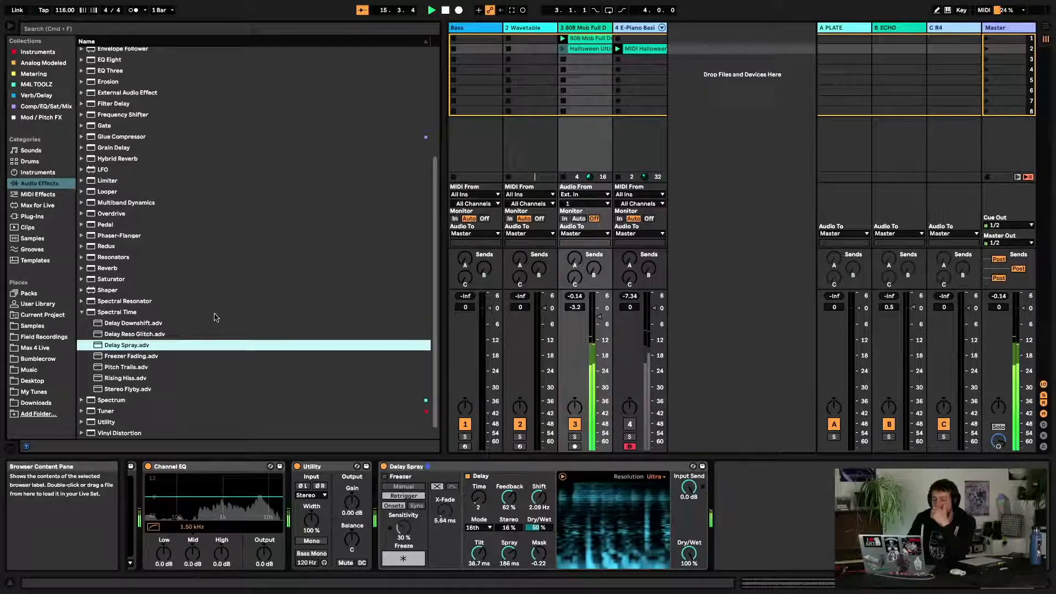
double_click(146, 356)
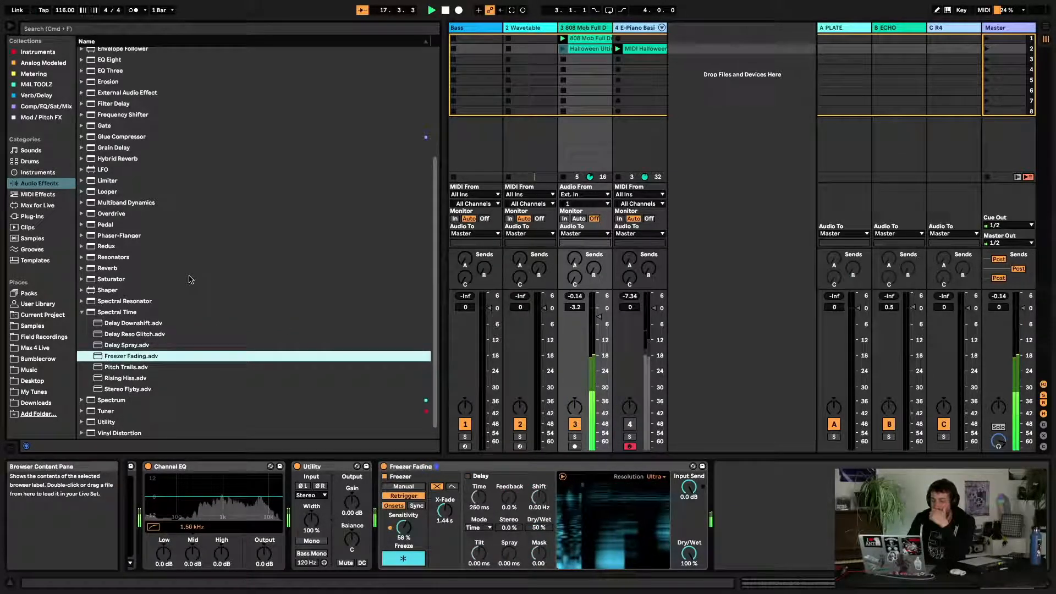
click(131, 367)
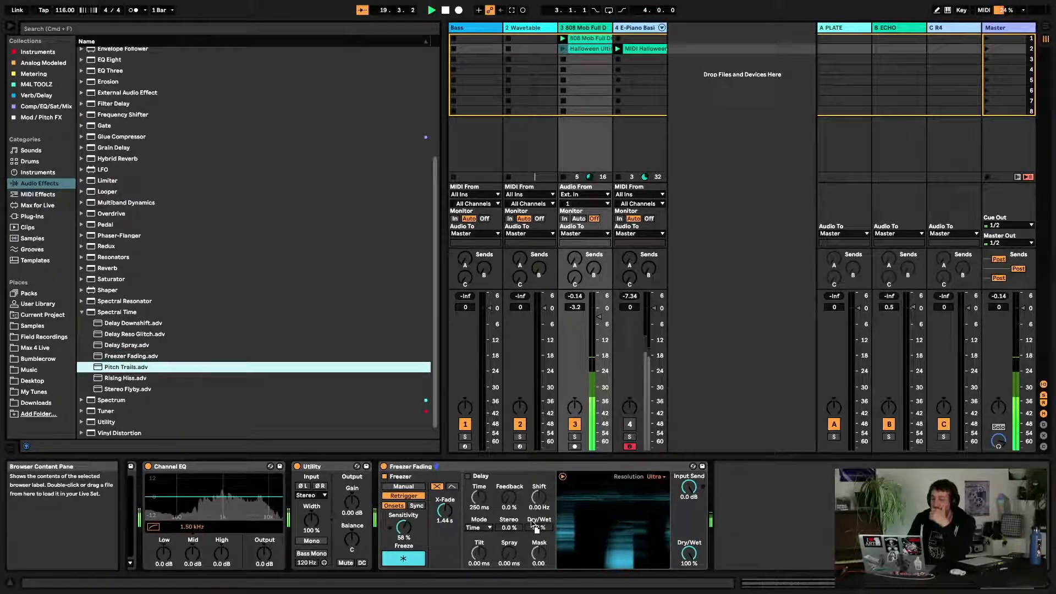
drag(533, 522, 532, 522)
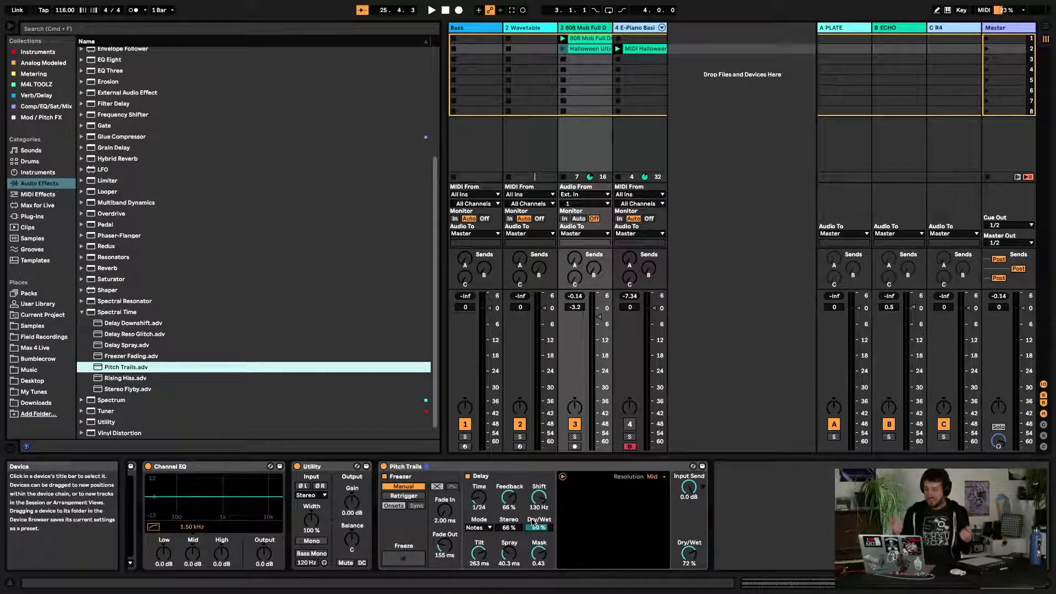
key(space)
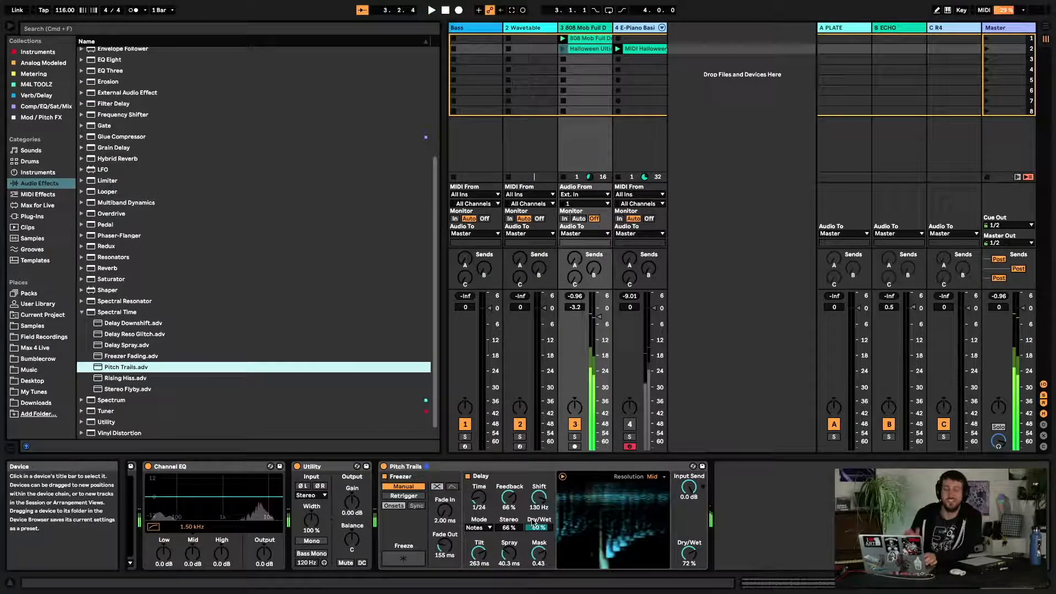
Collapse the Spectral Time folder and delete the Spectral Time device from the drum track
scroll(83, 311, down, 1)
click(82, 308)
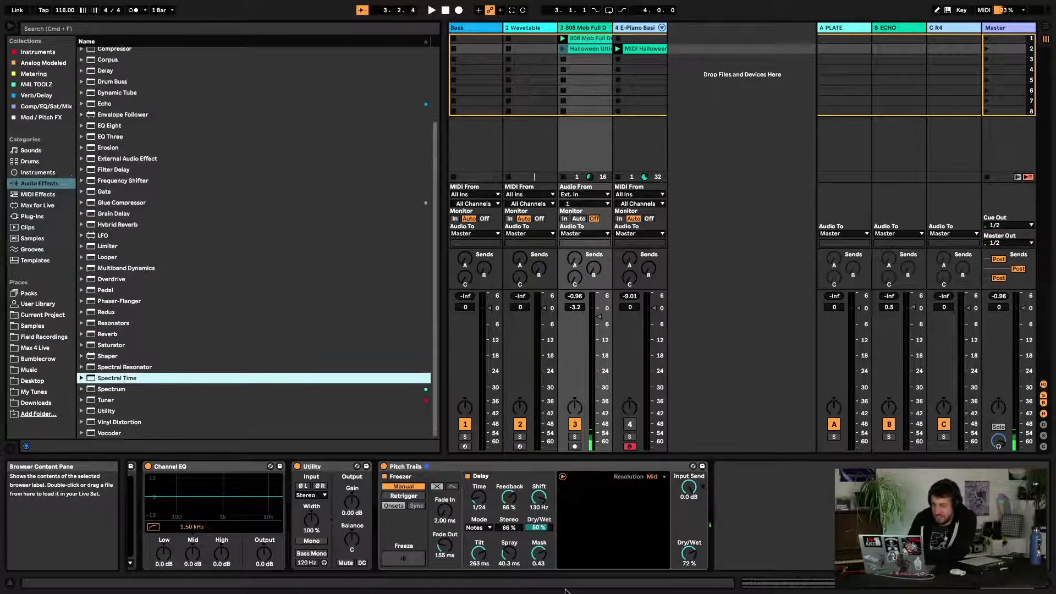
click(535, 472)
key(Delete)
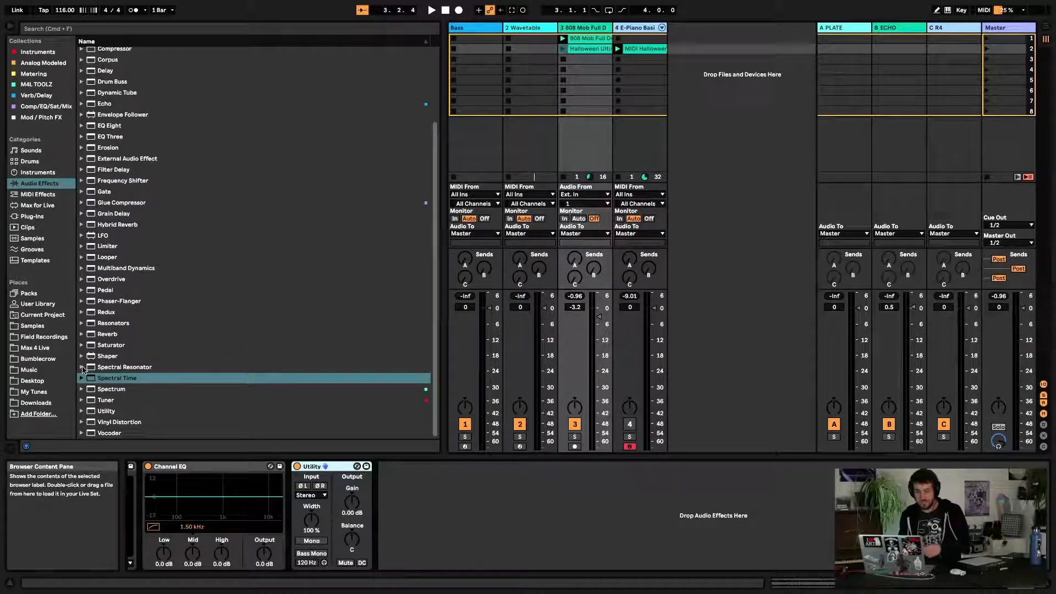
Add Spectral Resonator to the drum track and set it to MIDI mode fed by 4-E-Piano Basic
drag(108, 370, 455, 496)
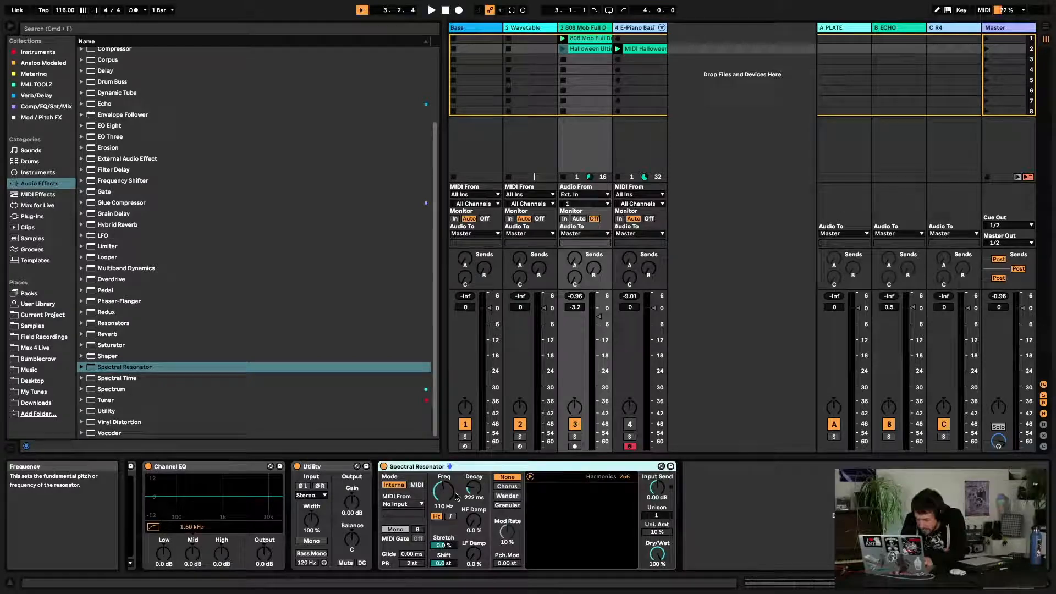
key(space)
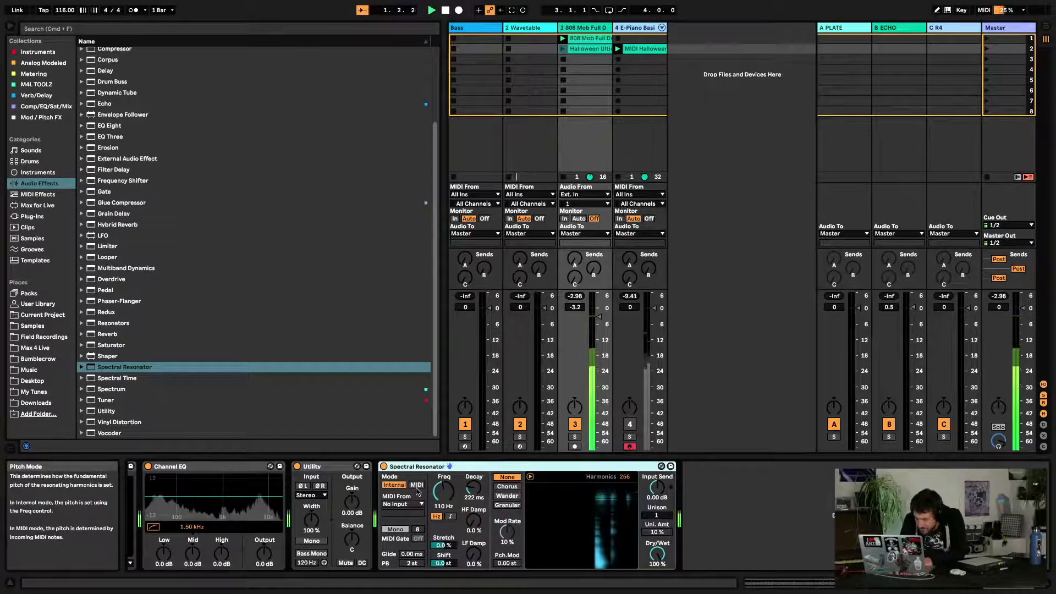
click(417, 487)
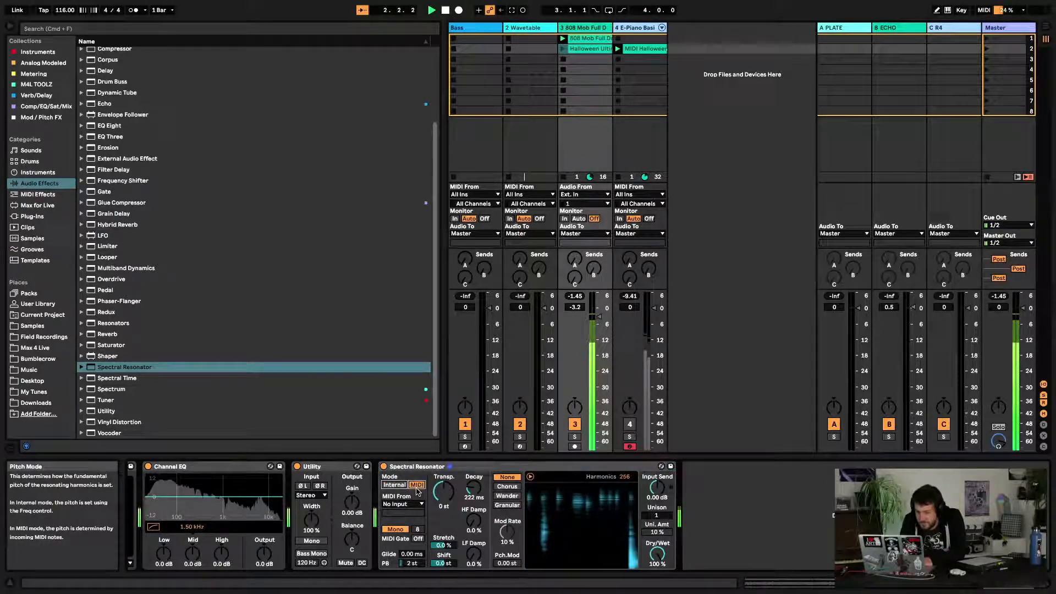
click(417, 502)
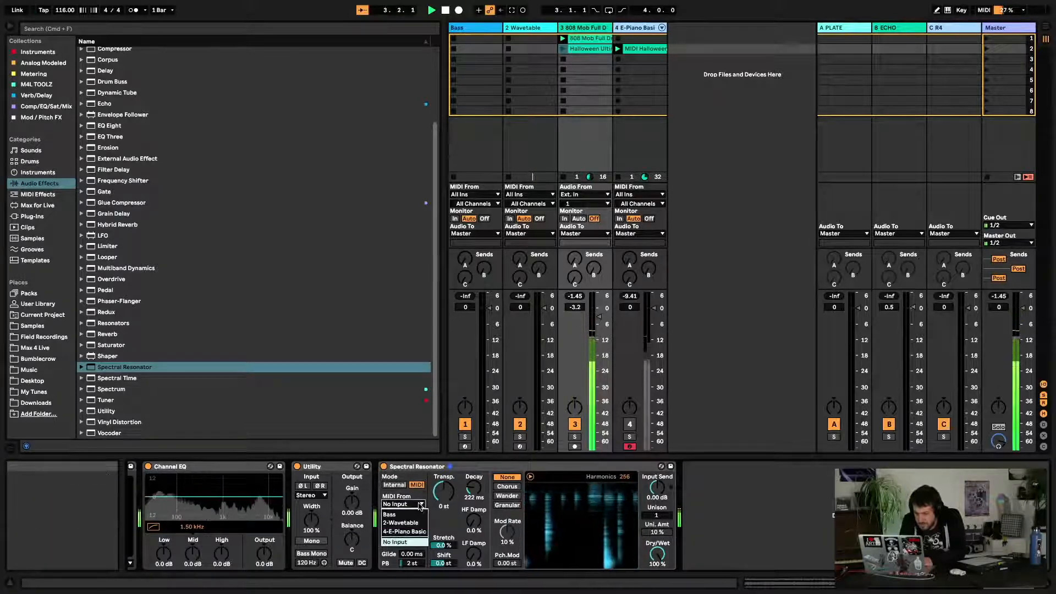
click(417, 531)
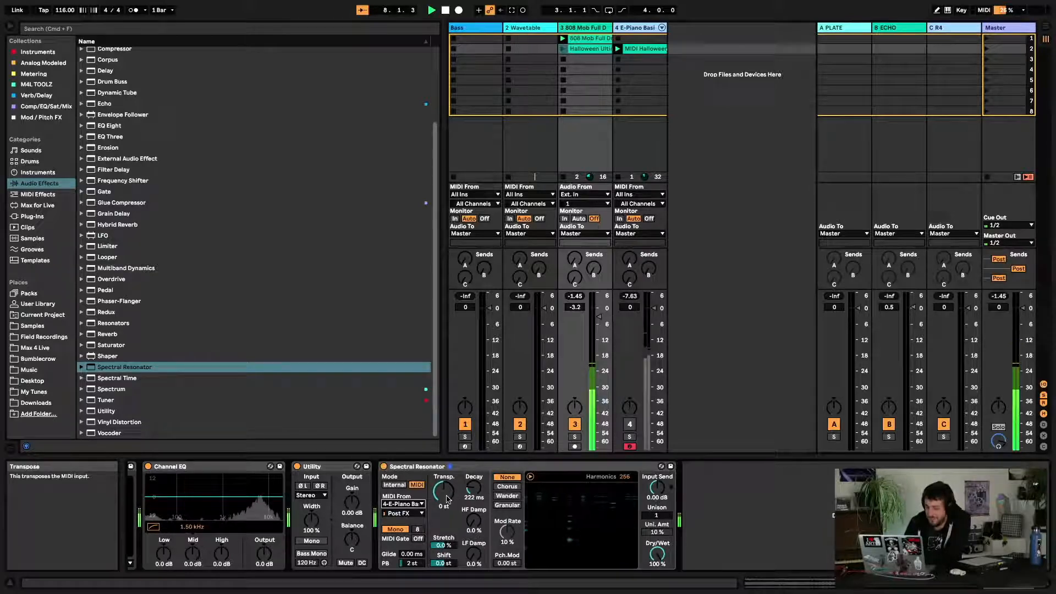
Set the resonator's Transpose to -24 st and switch it back to Internal mode
drag(446, 499, 446, 534)
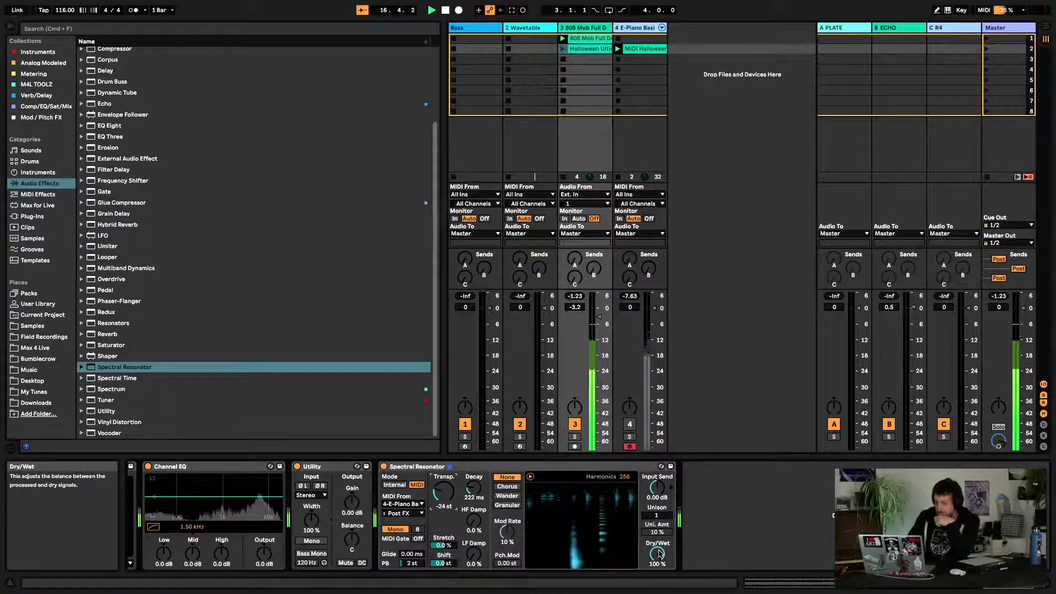
key(space)
click(395, 485)
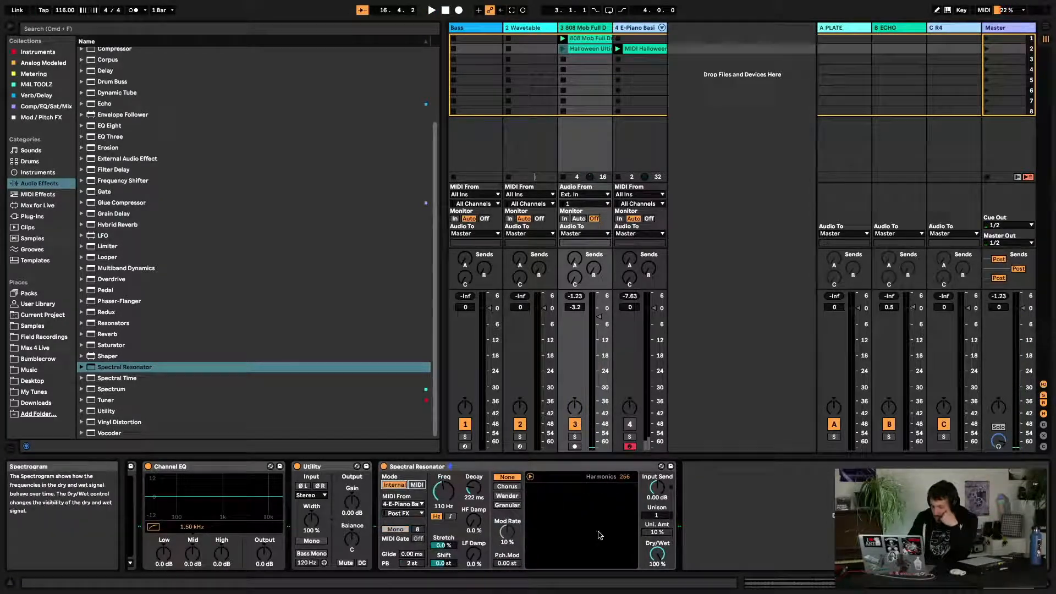
key(space)
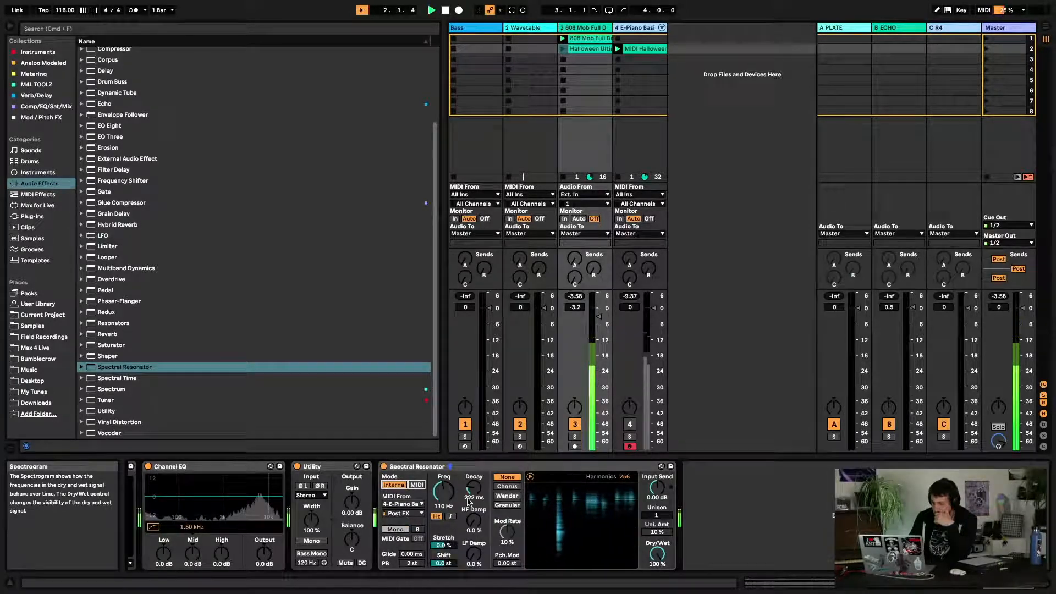
Show the resonator frequency as a note and raise it to F#1
click(451, 516)
drag(443, 491, 444, 467)
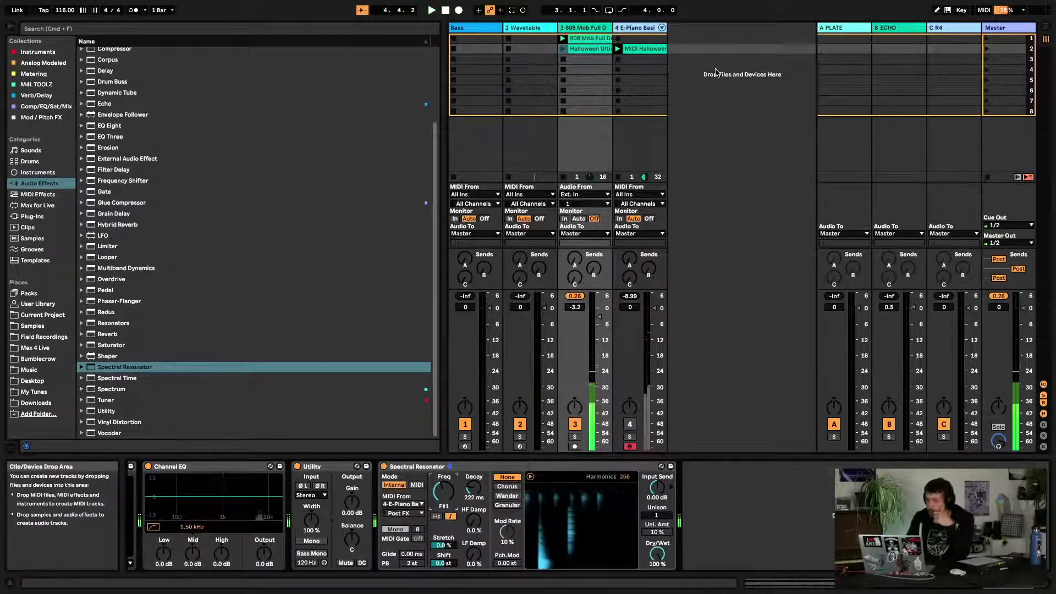
Set the E-Piano track's monitoring to In and switch the resonator to MIDI mode while playing
click(620, 219)
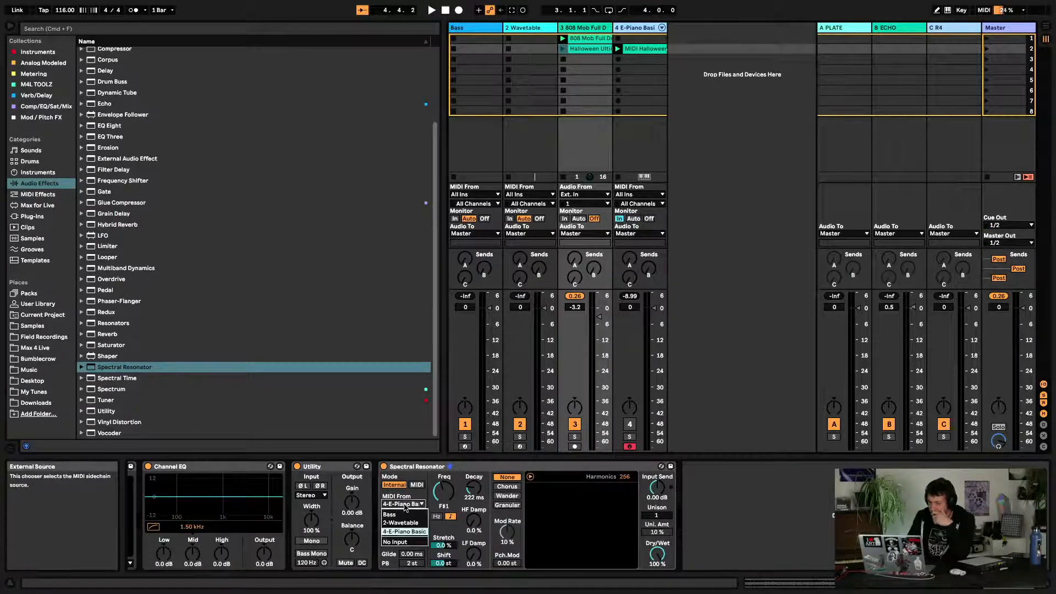
click(417, 486)
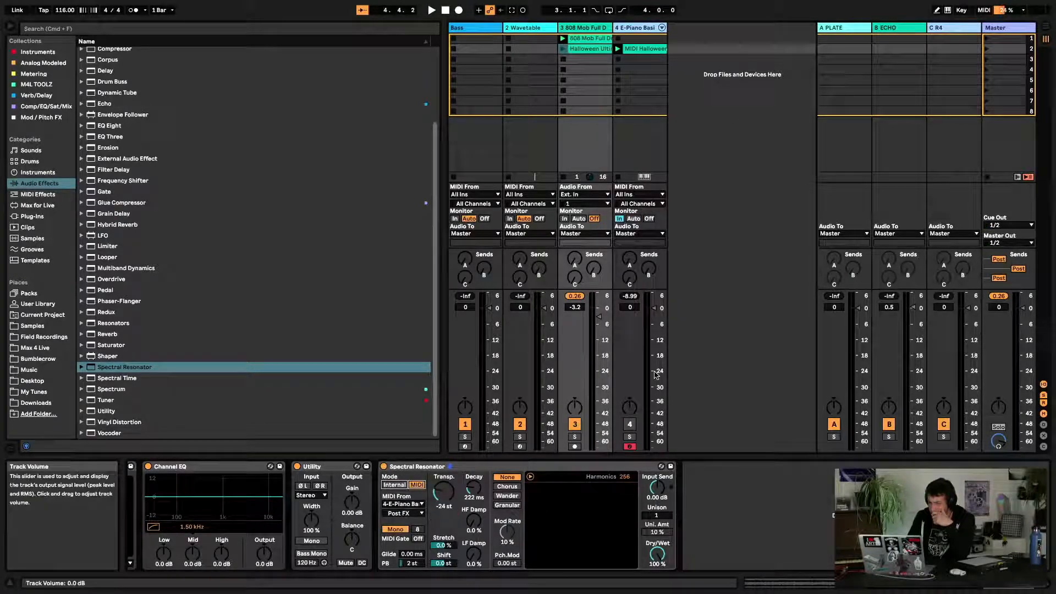
key(space)
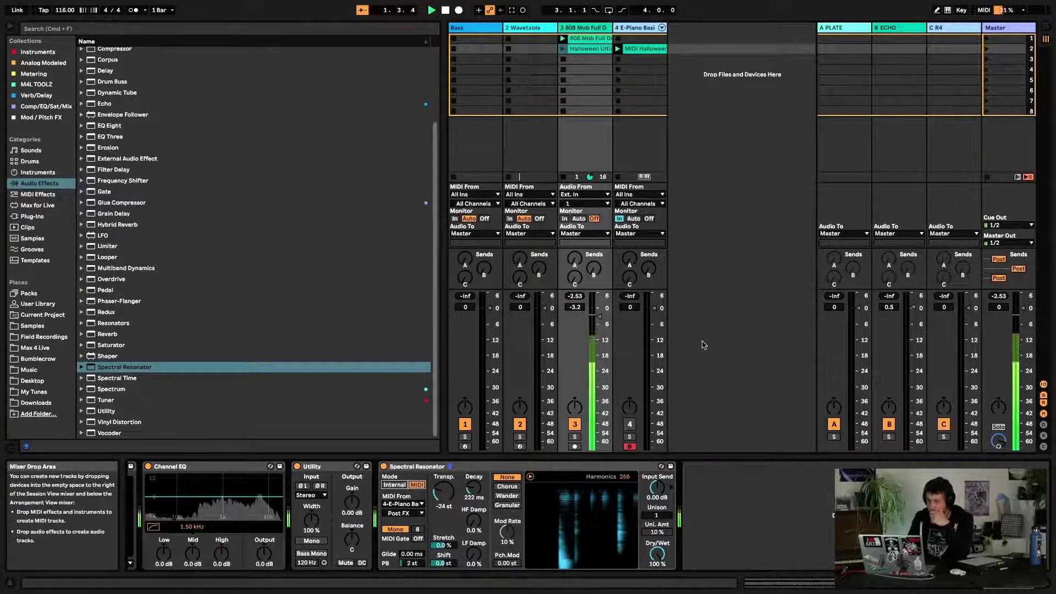
key(space)
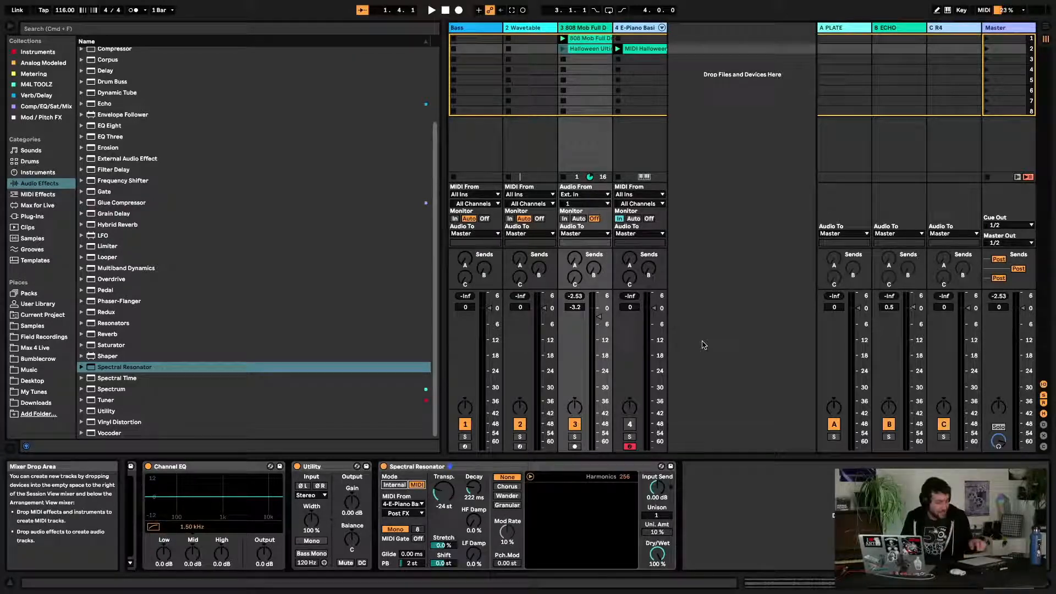
Switch between the E-Piano and drum tracks to compare their device chains during playback
click(627, 163)
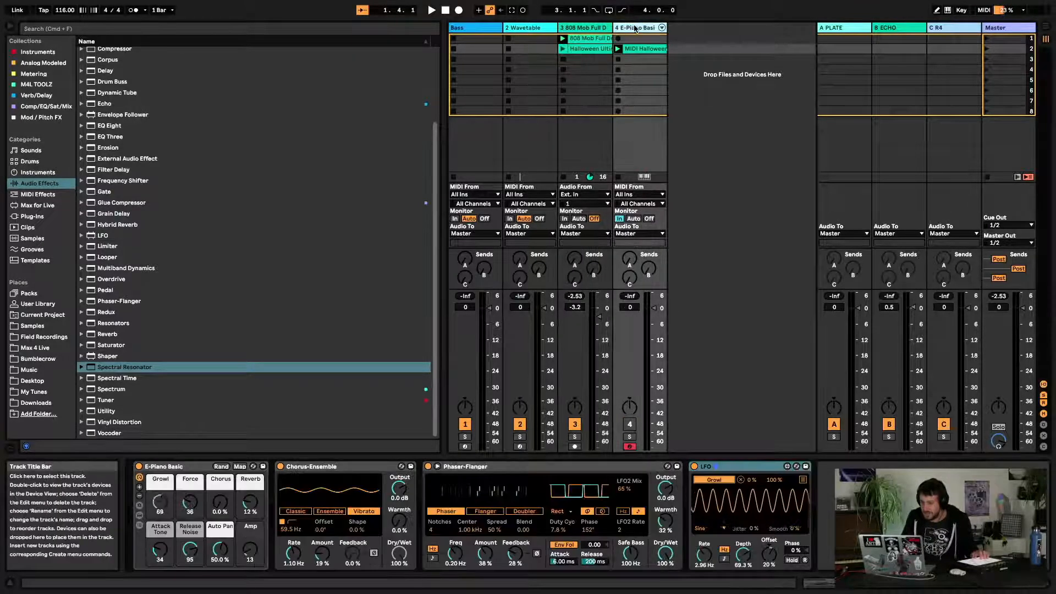
key(space)
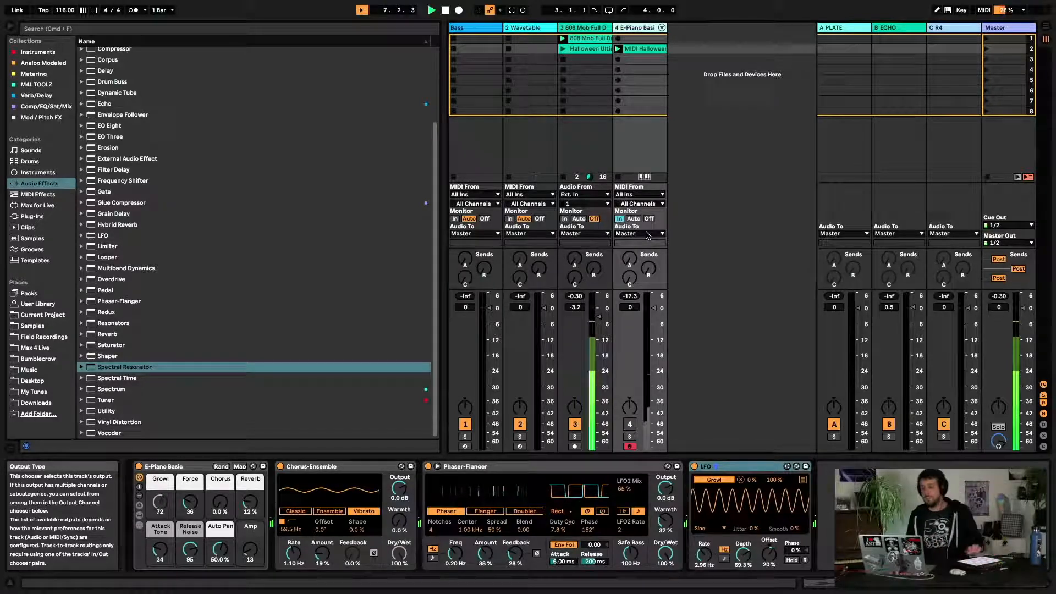
click(593, 29)
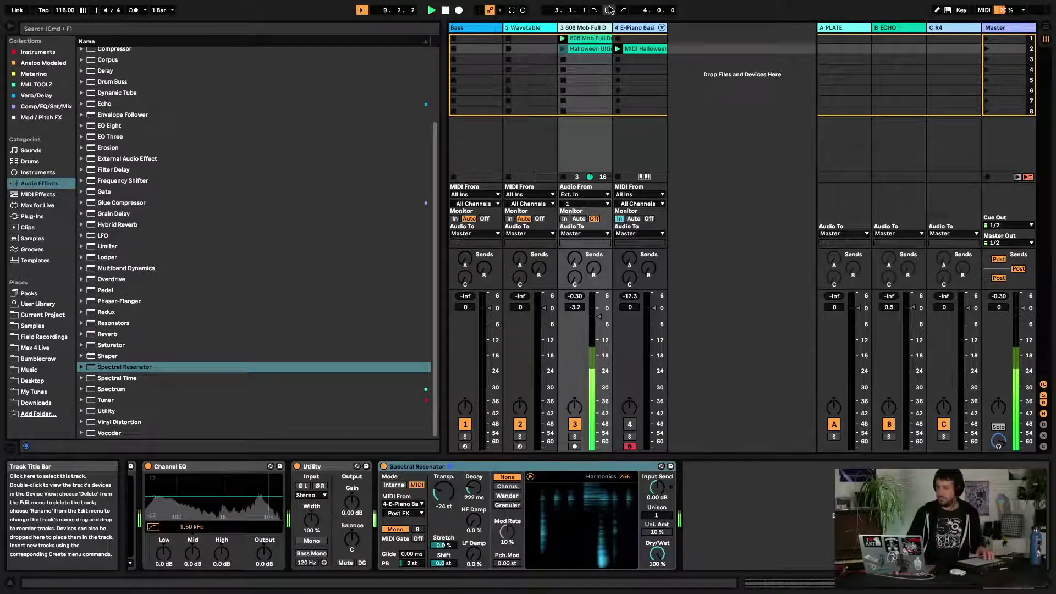
click(636, 30)
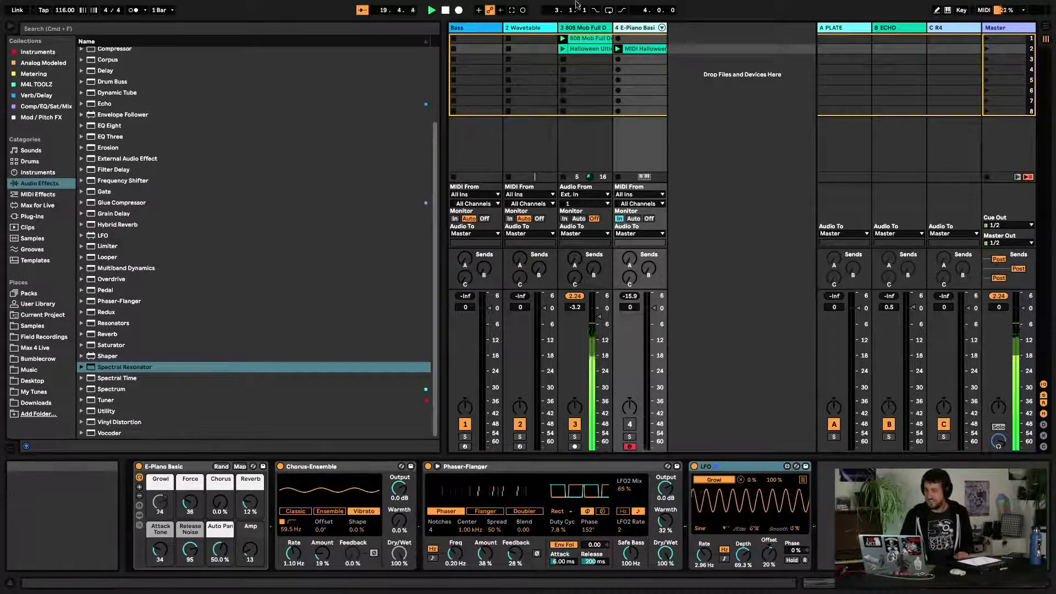
click(579, 29)
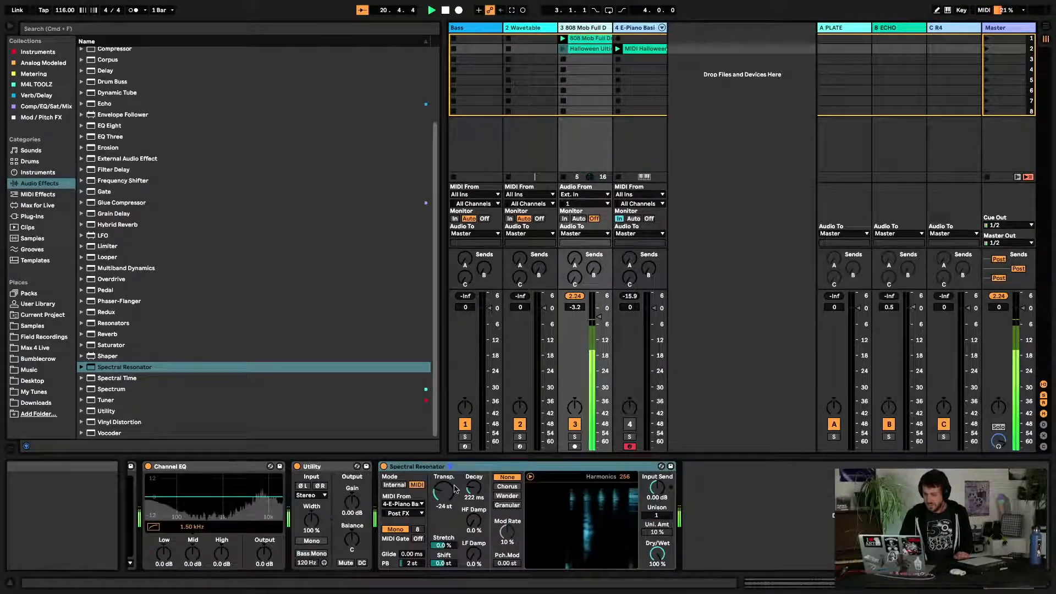
key(space)
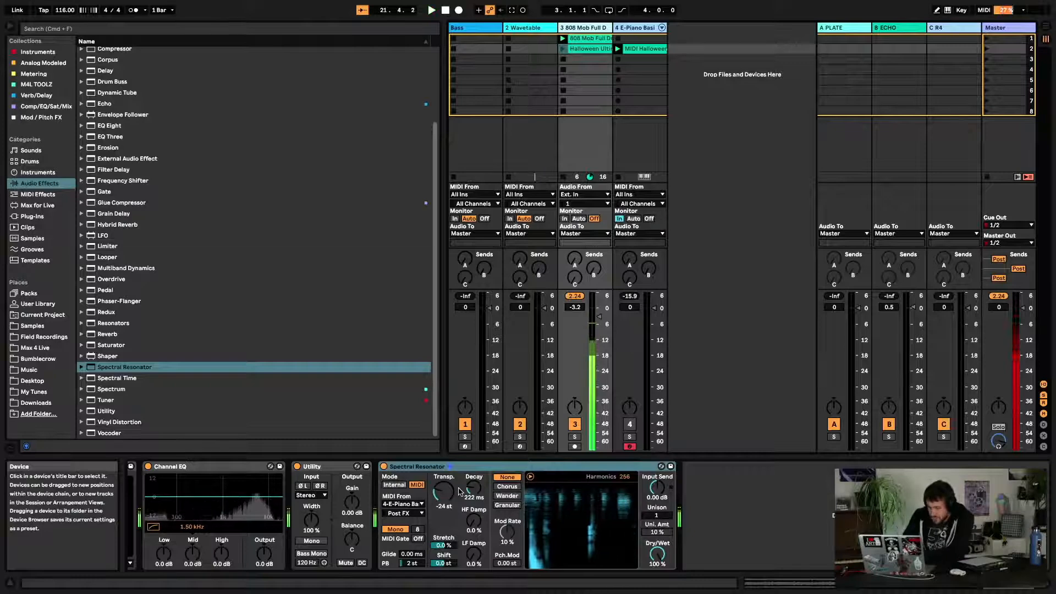
Switch the Spectral Resonator's MIDI voicing to Poly, select the E-Piano track and start playback
click(395, 529)
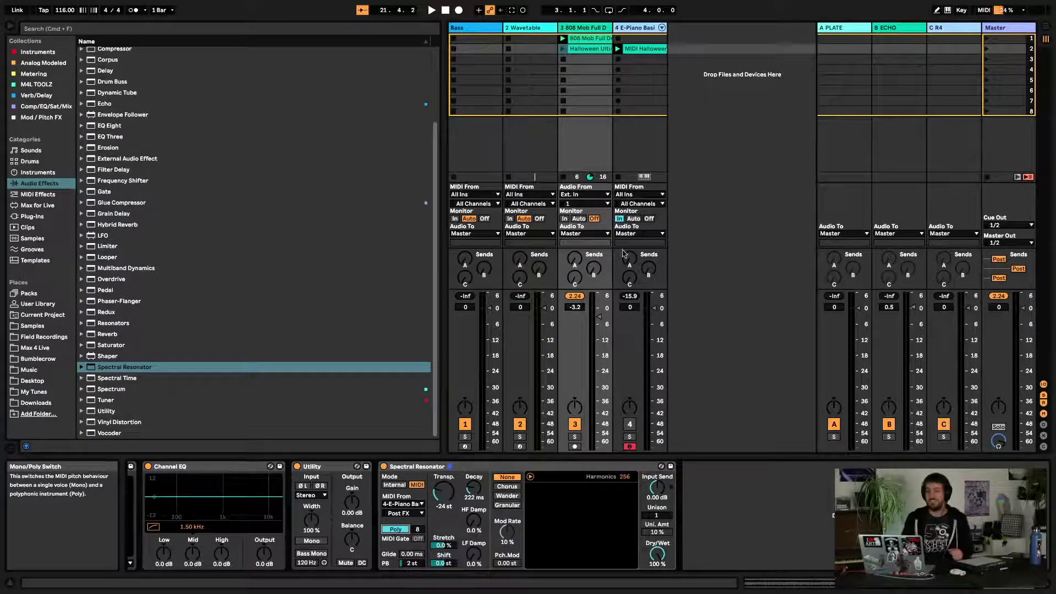
click(643, 37)
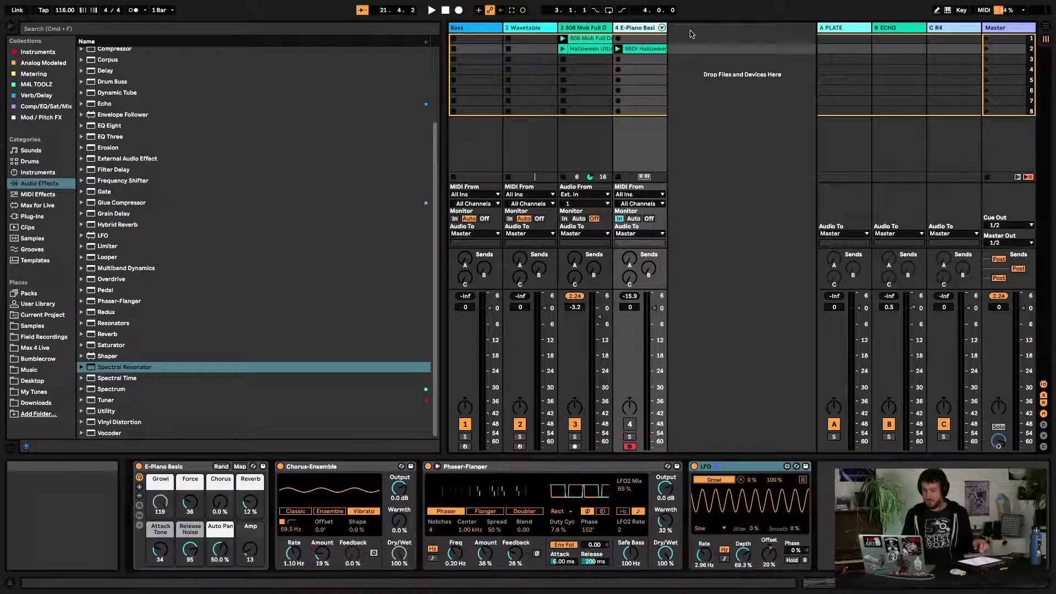
key(space)
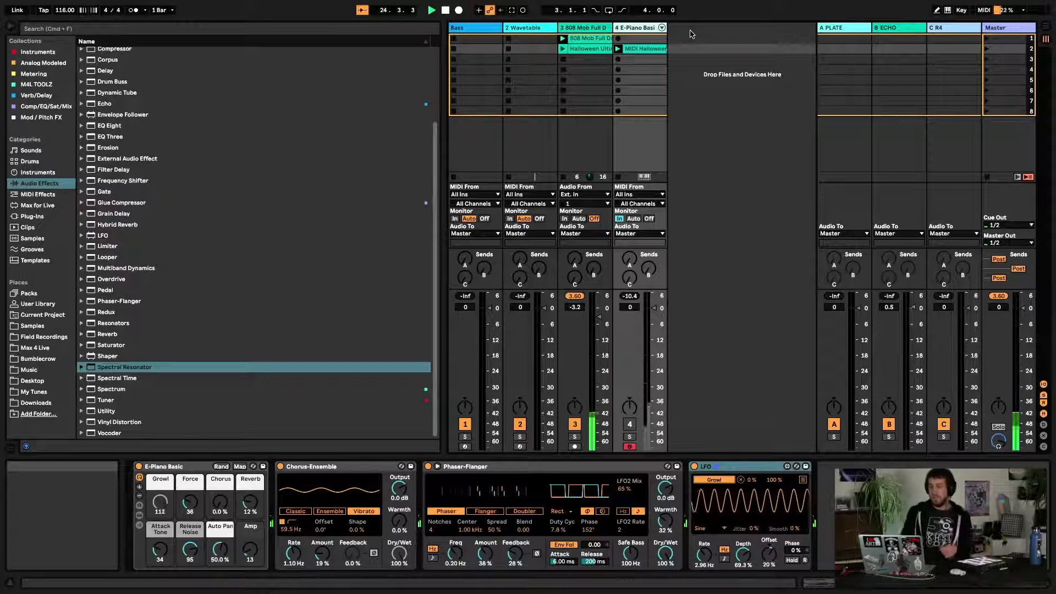
Switch between the drum and E-Piano tracks and relaunch the E-Piano MIDI clip to compare the chains
click(582, 28)
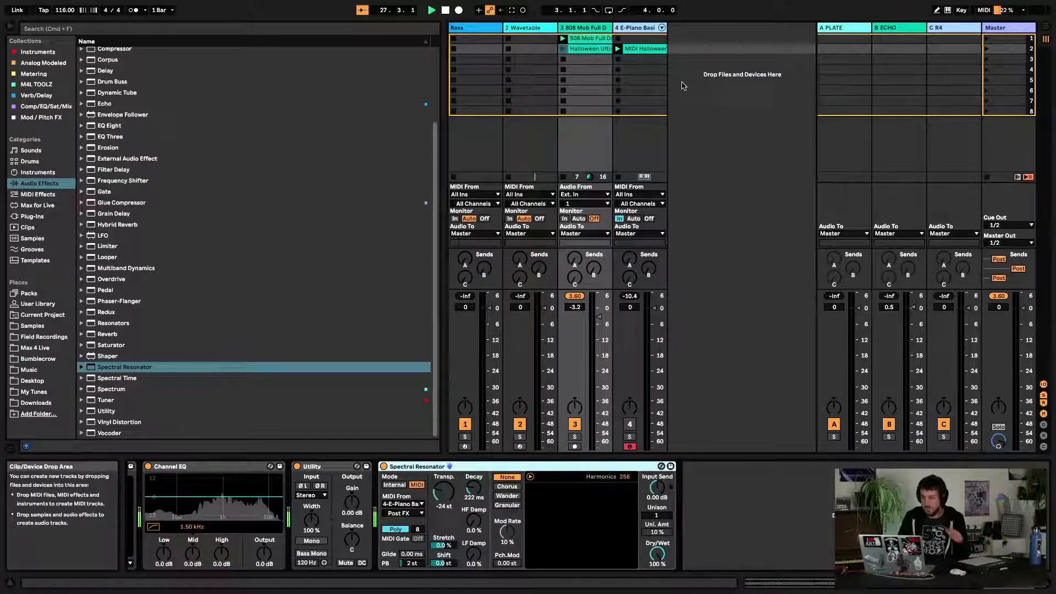
click(643, 28)
click(590, 29)
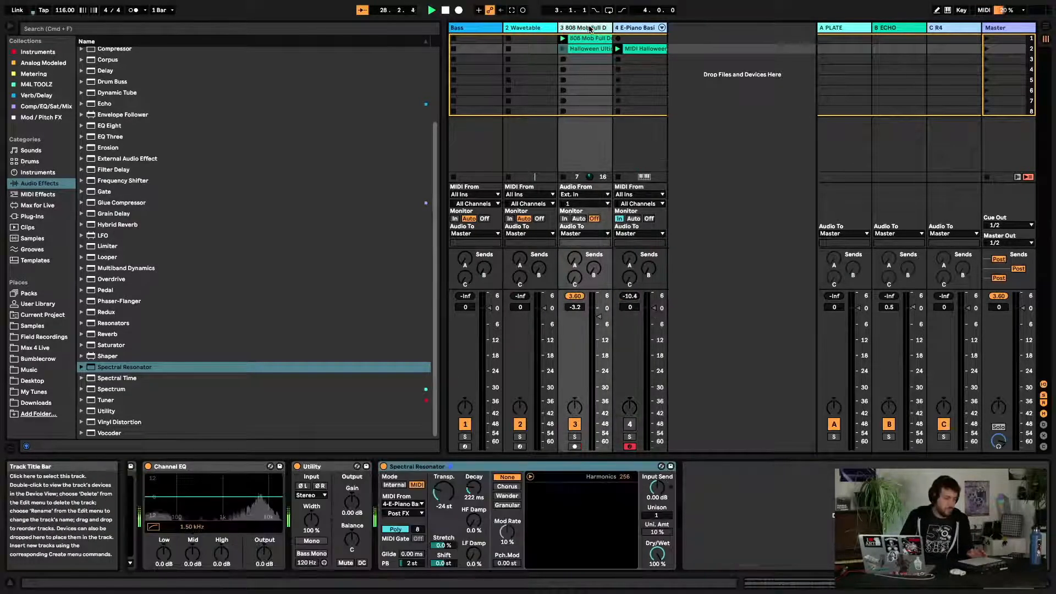
click(634, 26)
click(584, 27)
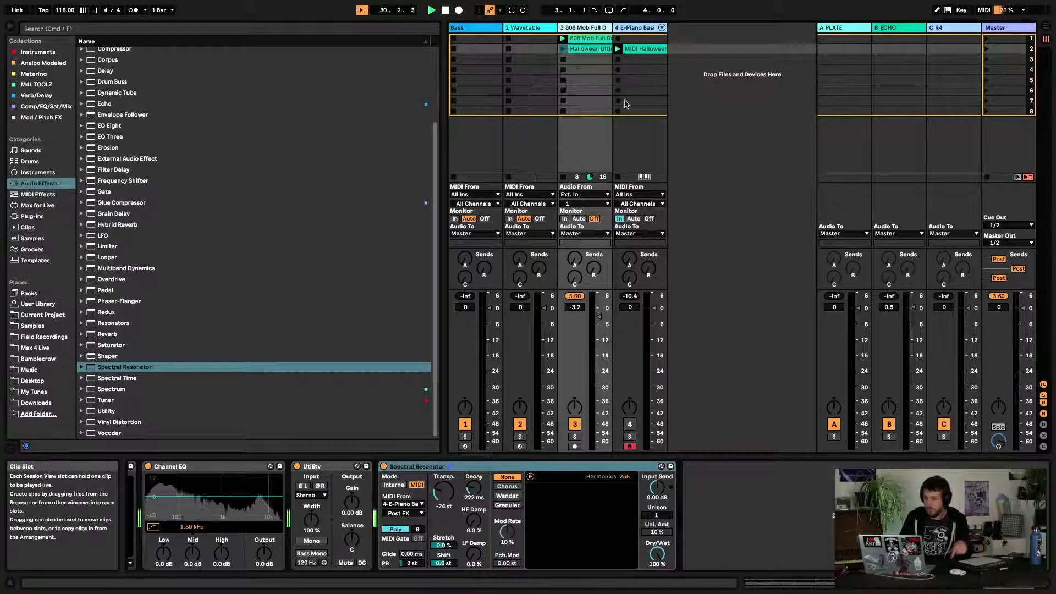
click(618, 48)
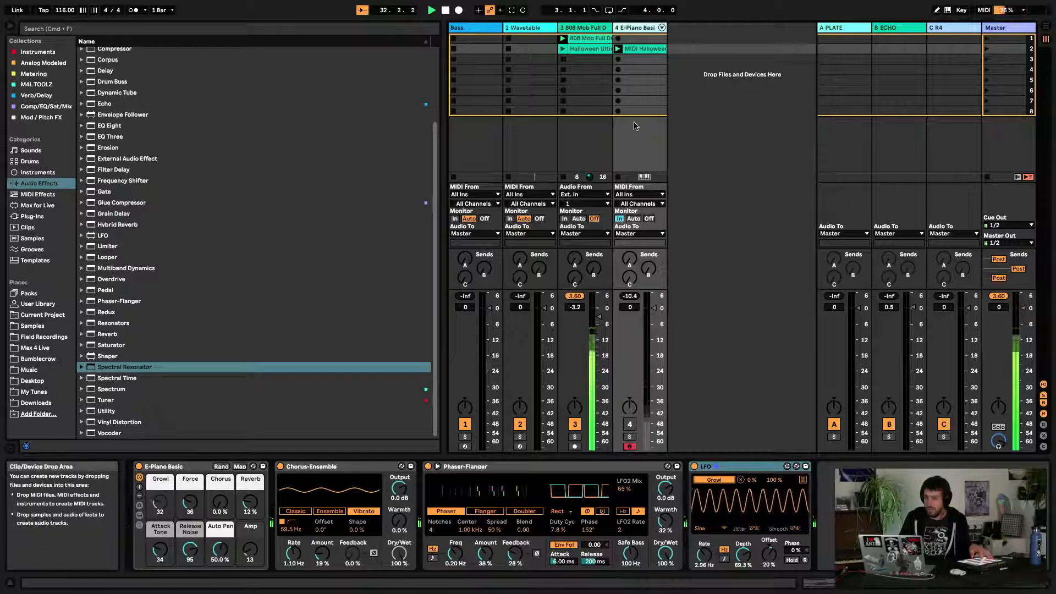
click(600, 28)
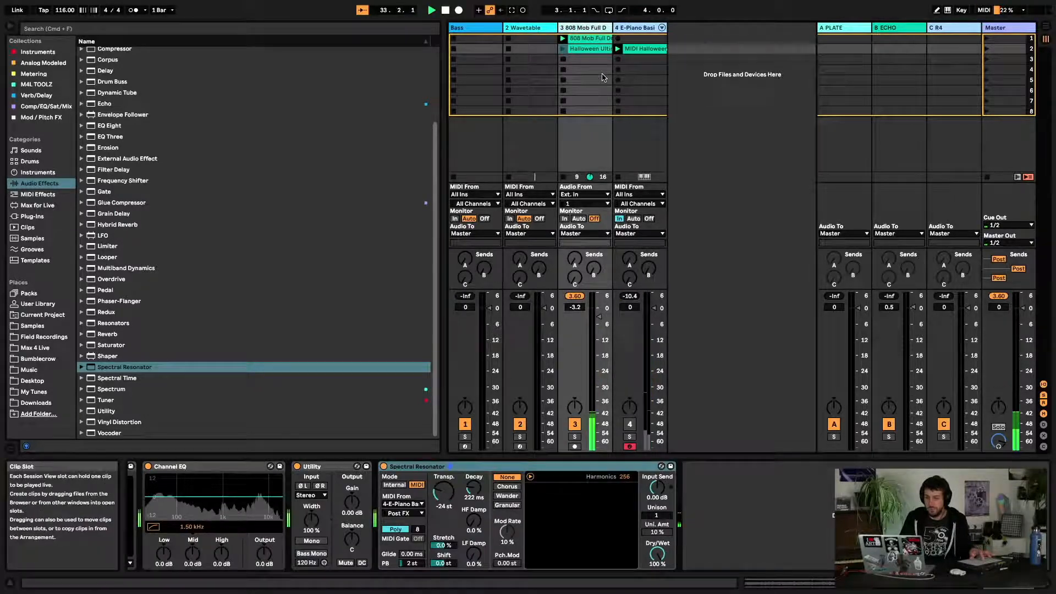
click(618, 49)
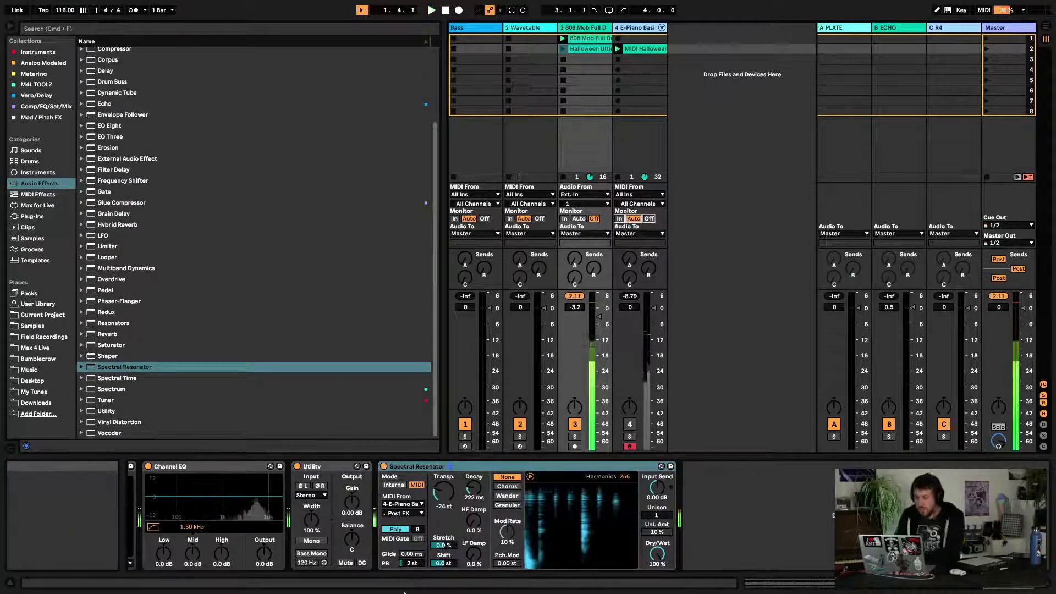
Try lowering the resonator's Harmonics to about 3 while stopping and restarting playback
key(space)
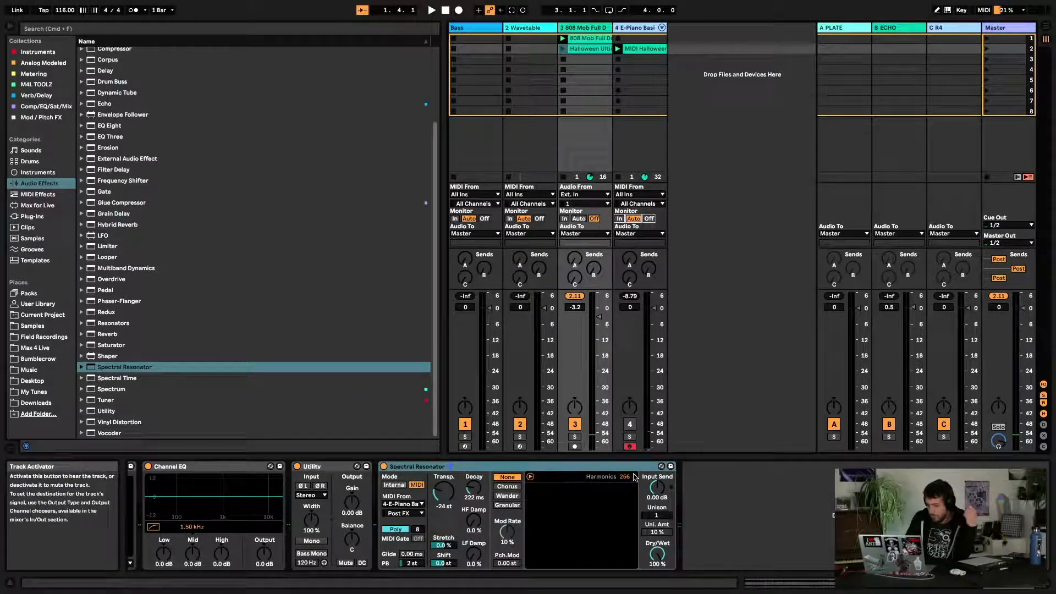
mouse_move(629, 477)
mouse_down()
mouse_move(628, 512)
mouse_move(626, 447)
mouse_move(627, 469)
mouse_up()
key(space)
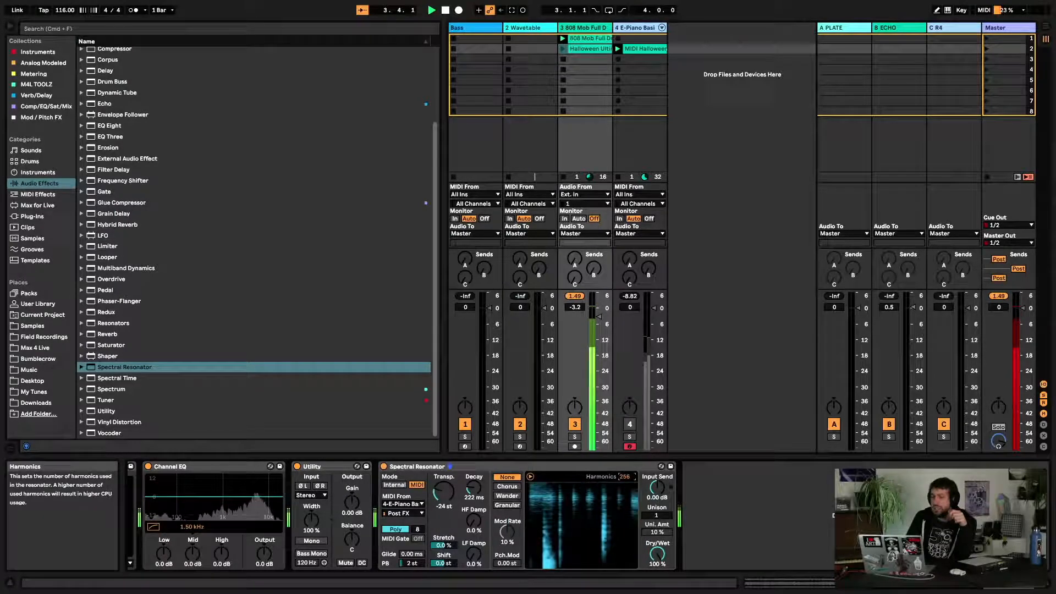
key(space)
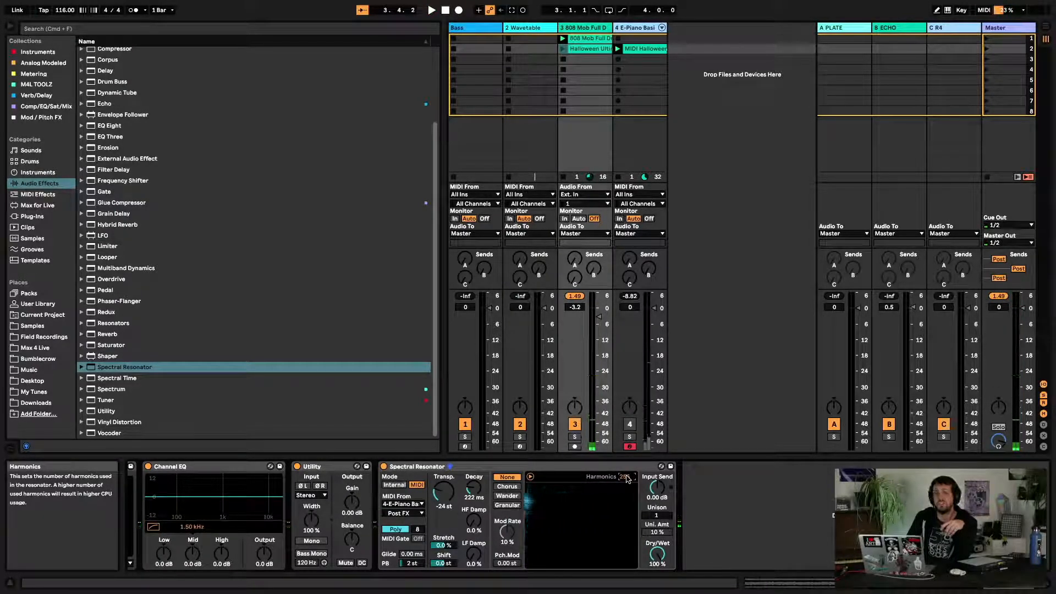
key(space)
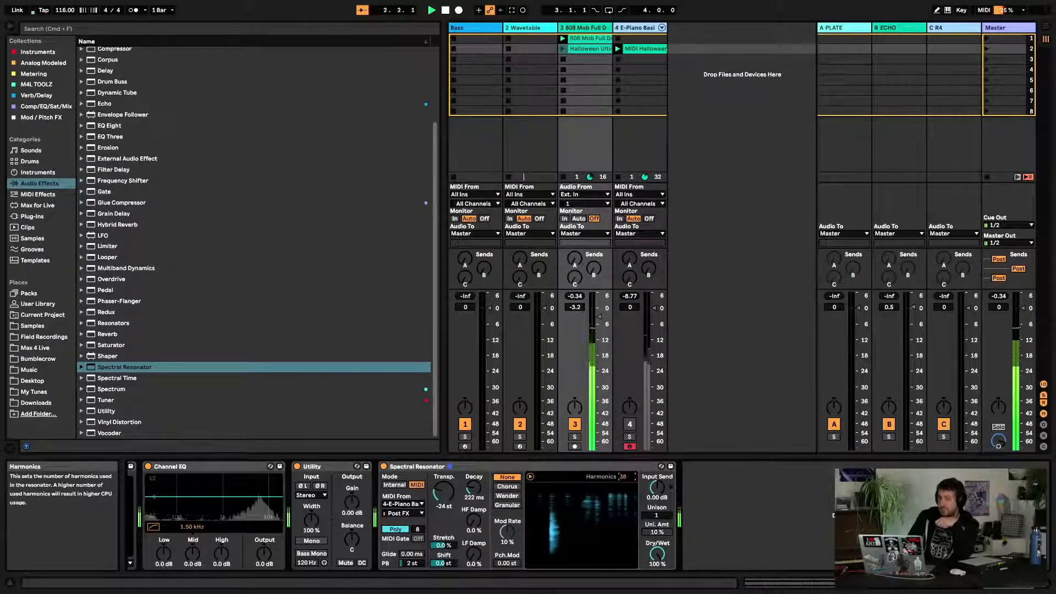
drag(626, 477, 626, 512)
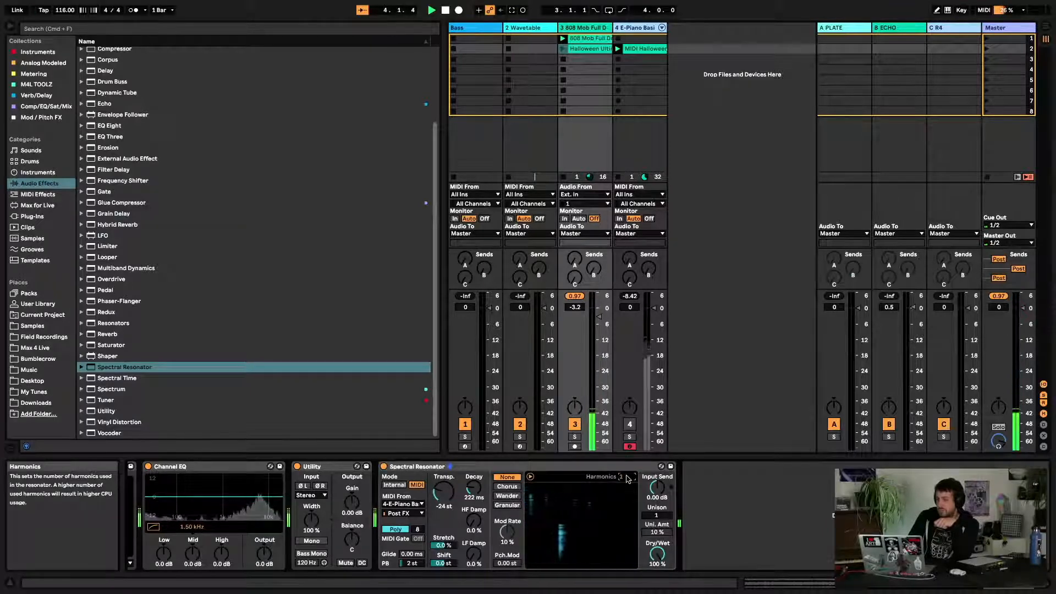
Raise the resonator's Harmonics through about 10 and back up to 256
drag(620, 477, 621, 473)
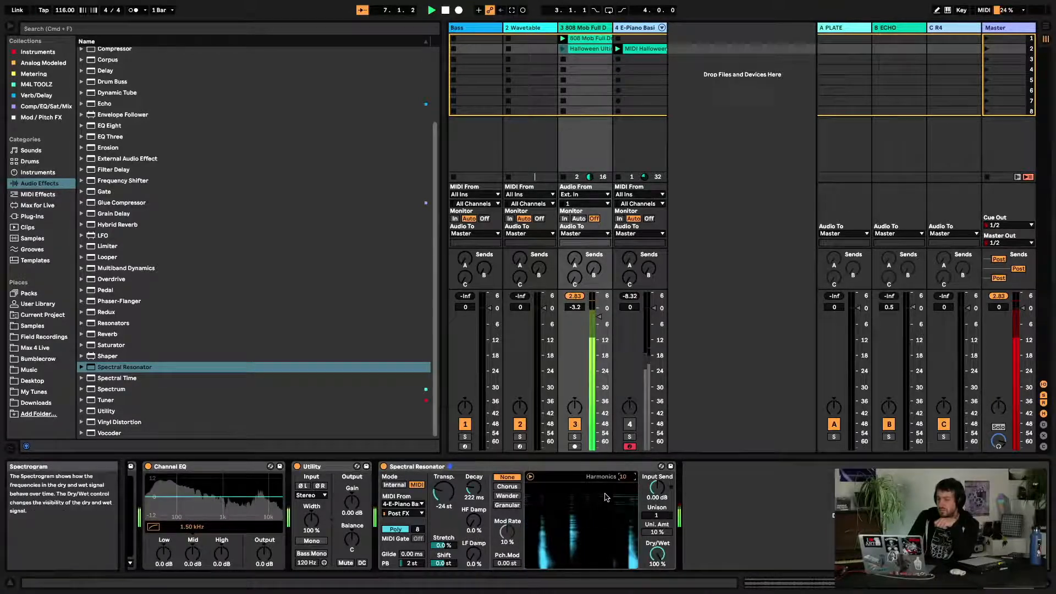
drag(631, 475, 631, 426)
key(space)
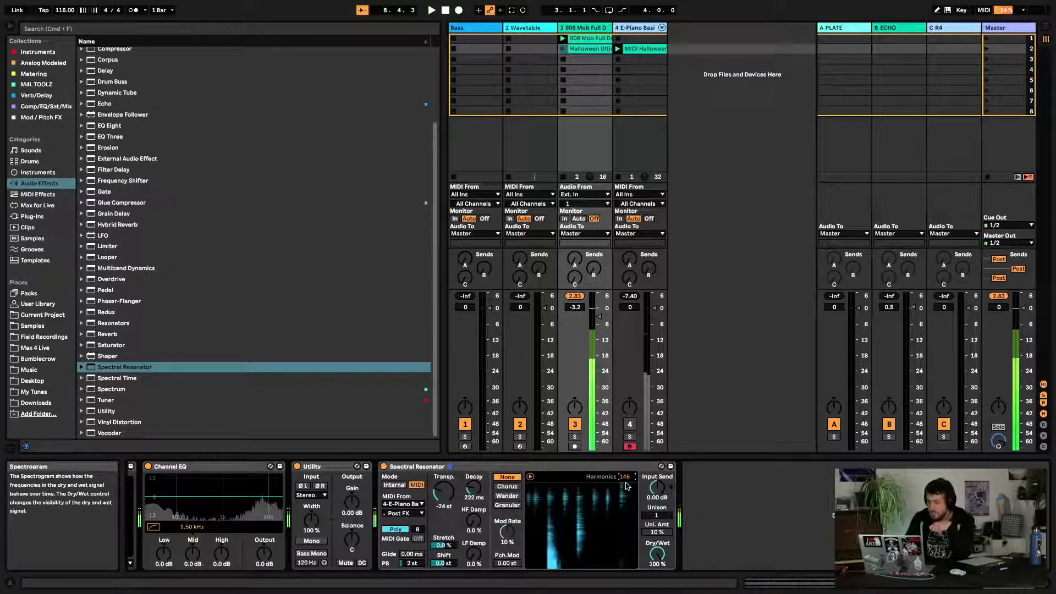
drag(630, 479, 630, 446)
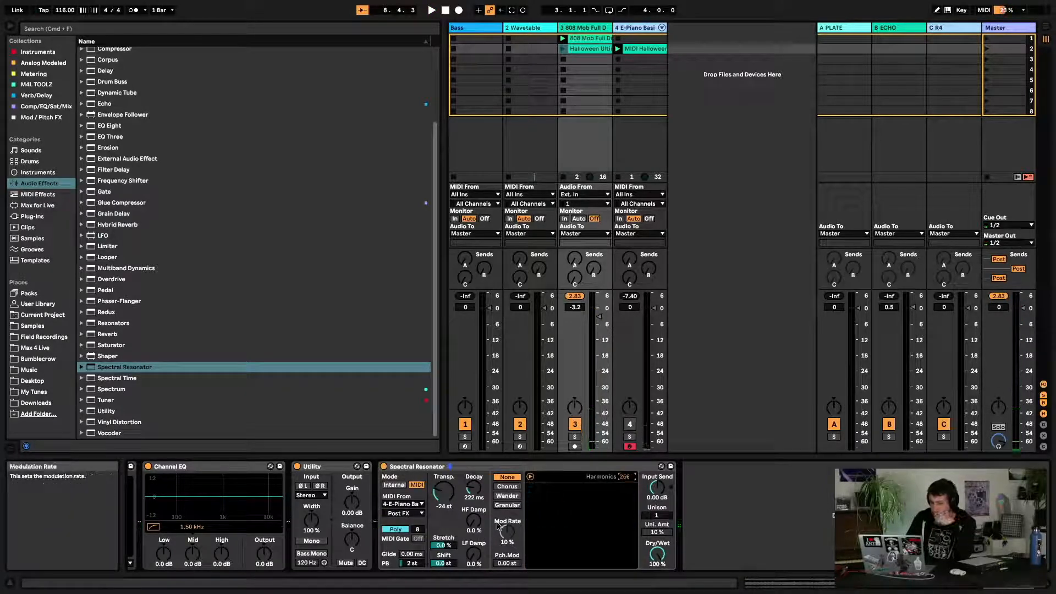
Restart playback, raise HF Damp to 72% and set LF Damp to 100%
key(space)
drag(474, 520, 474, 496)
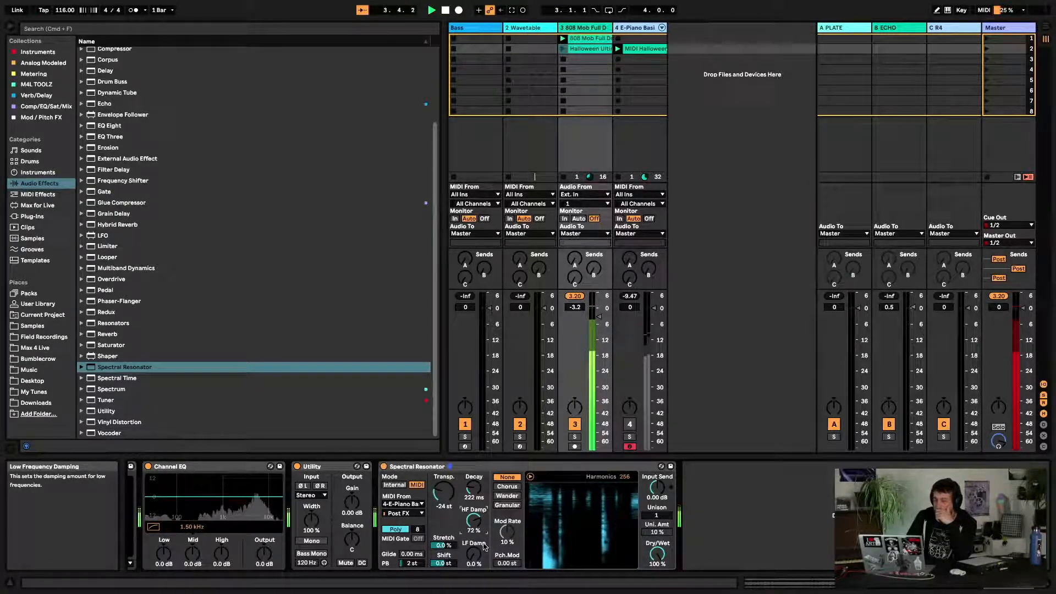
drag(484, 546, 484, 490)
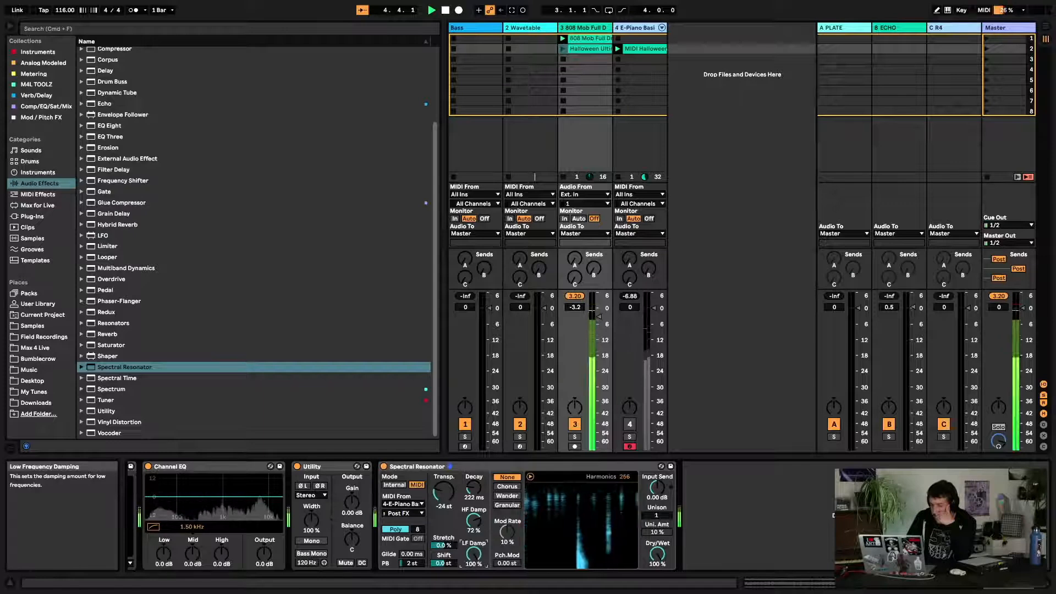
drag(480, 549, 480, 592)
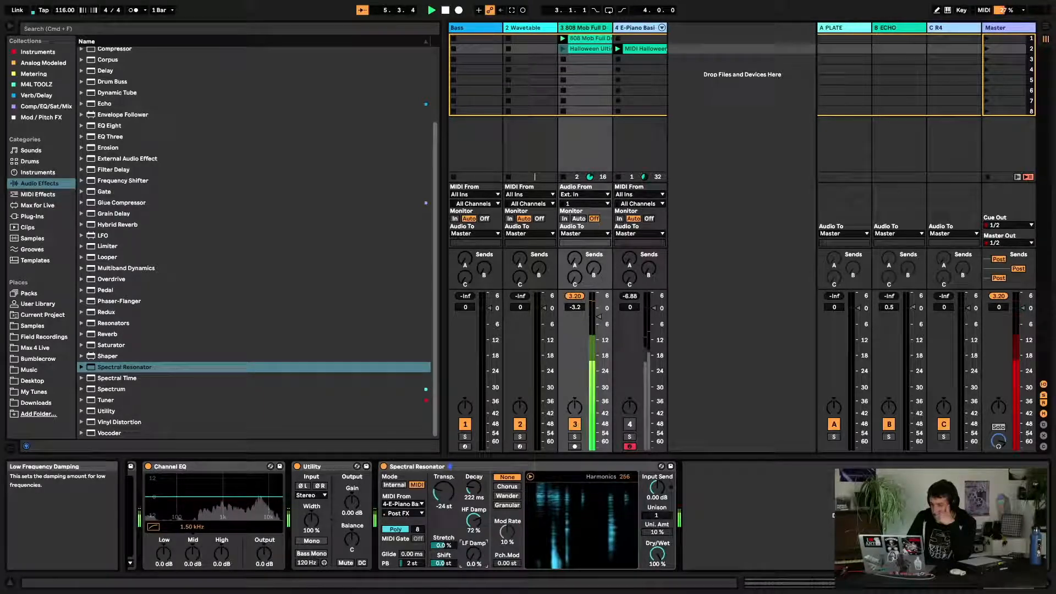
drag(474, 554, 474, 512)
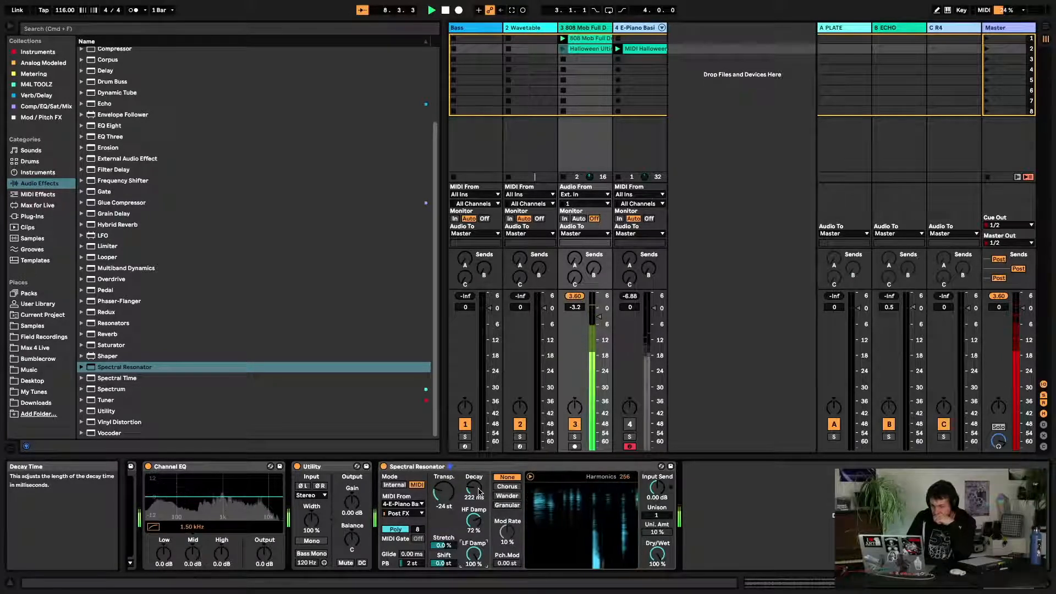
Set the resonator's Decay to 20.0 s and sweep Stretch before resetting it to 0.0%
drag(474, 488, 481, 494)
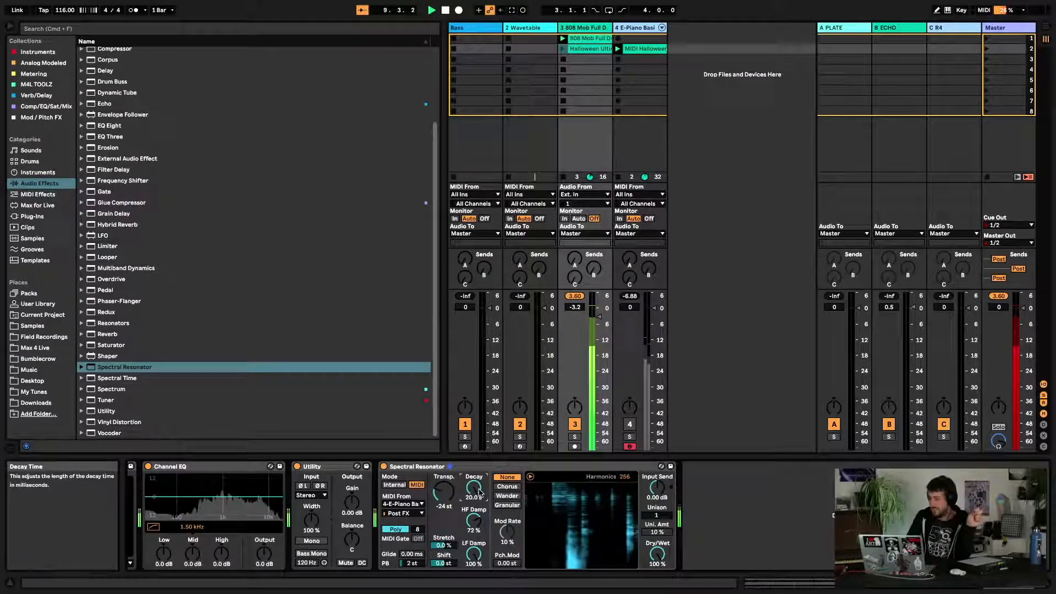
double_click(444, 546)
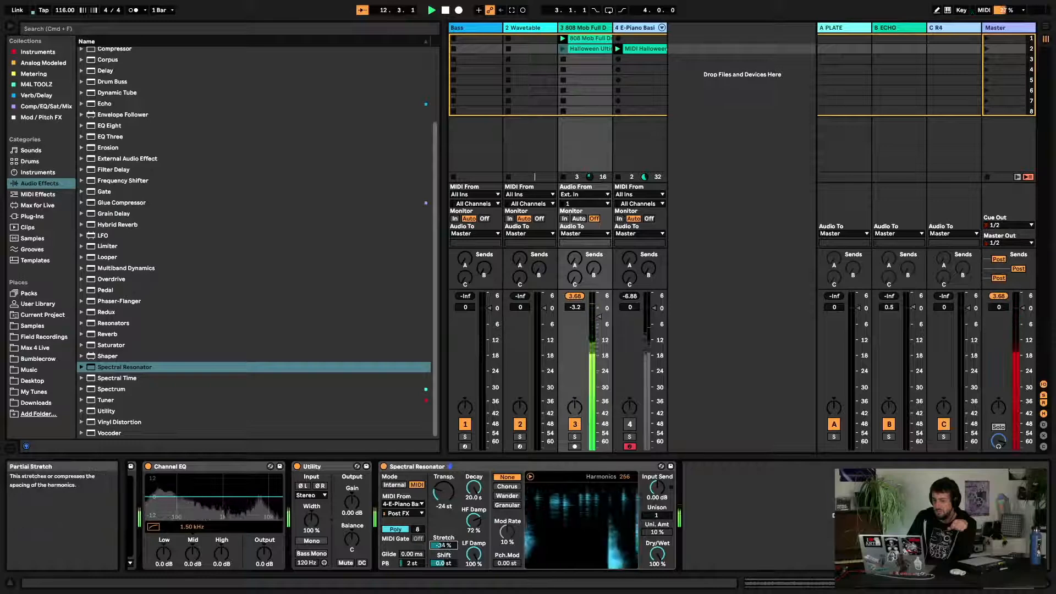
drag(447, 547, 447, 556)
double_click(447, 547)
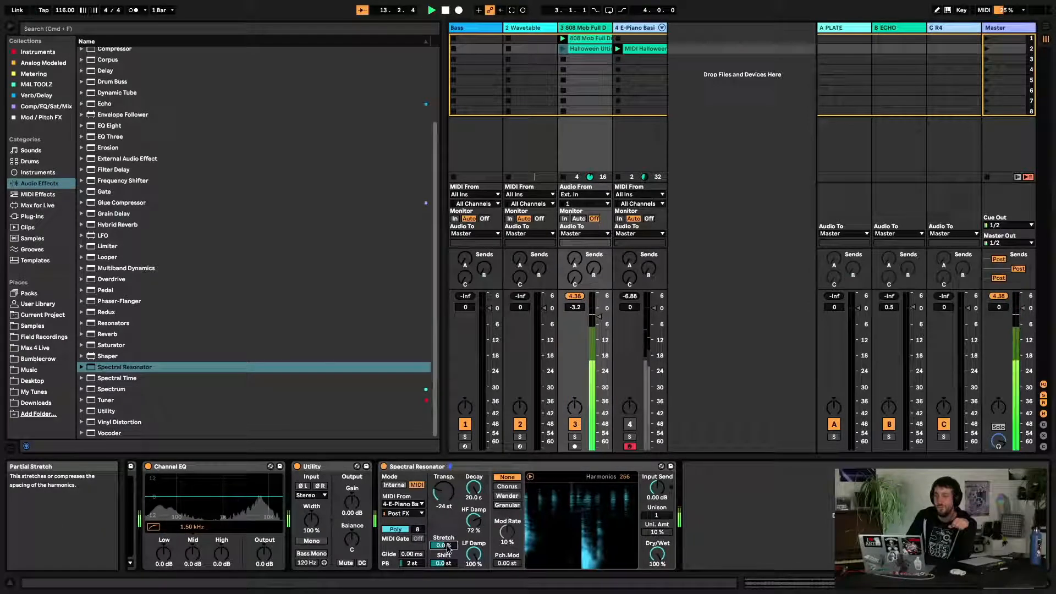
drag(443, 546, 443, 556)
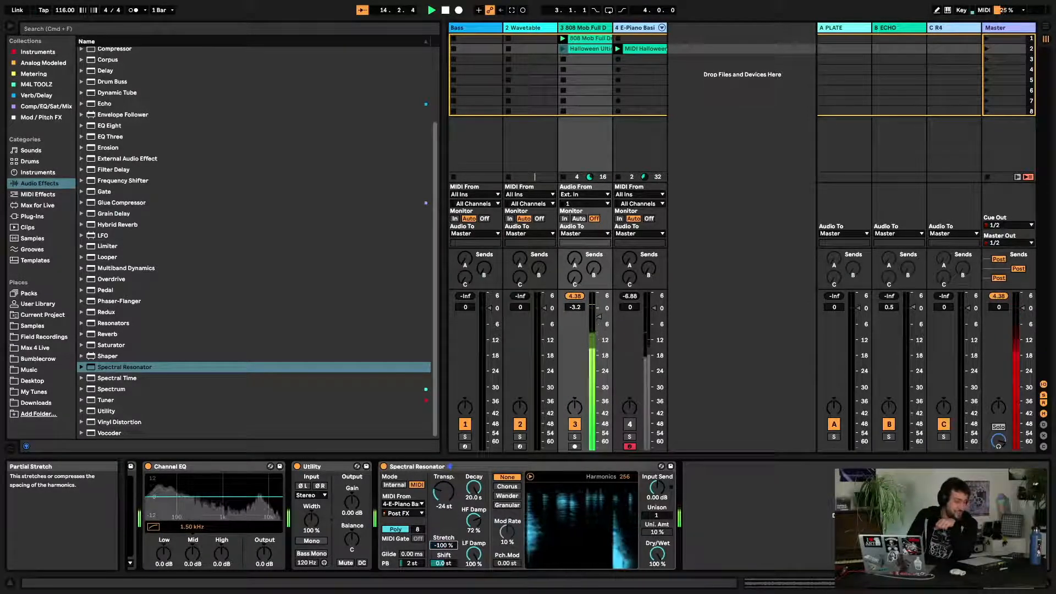
double_click(447, 546)
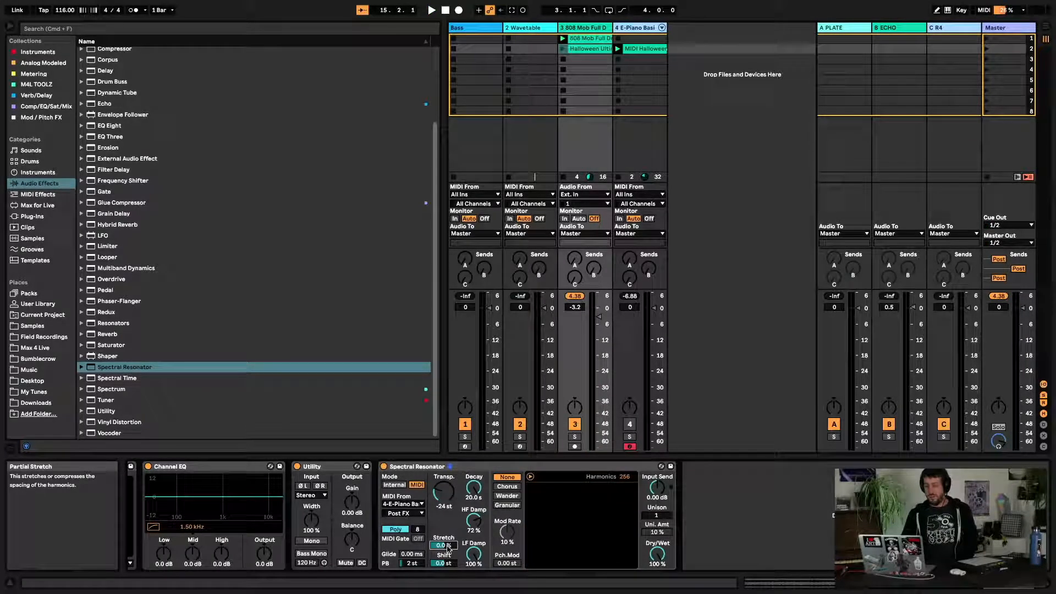
key(space)
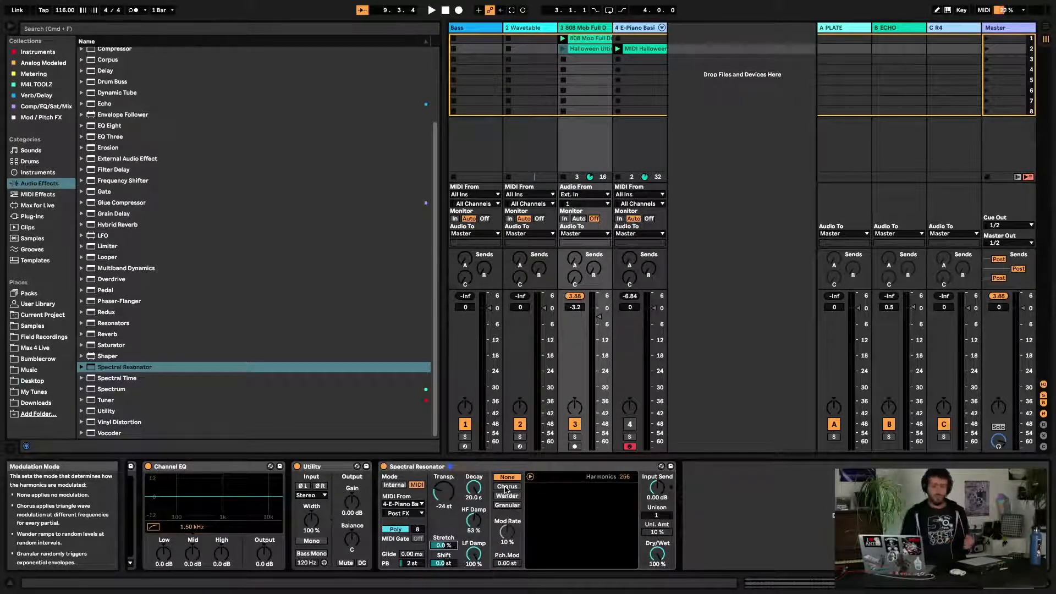
Restart playback and try the Chorus and Wander modulation modes before selecting Granular
key(space)
click(506, 487)
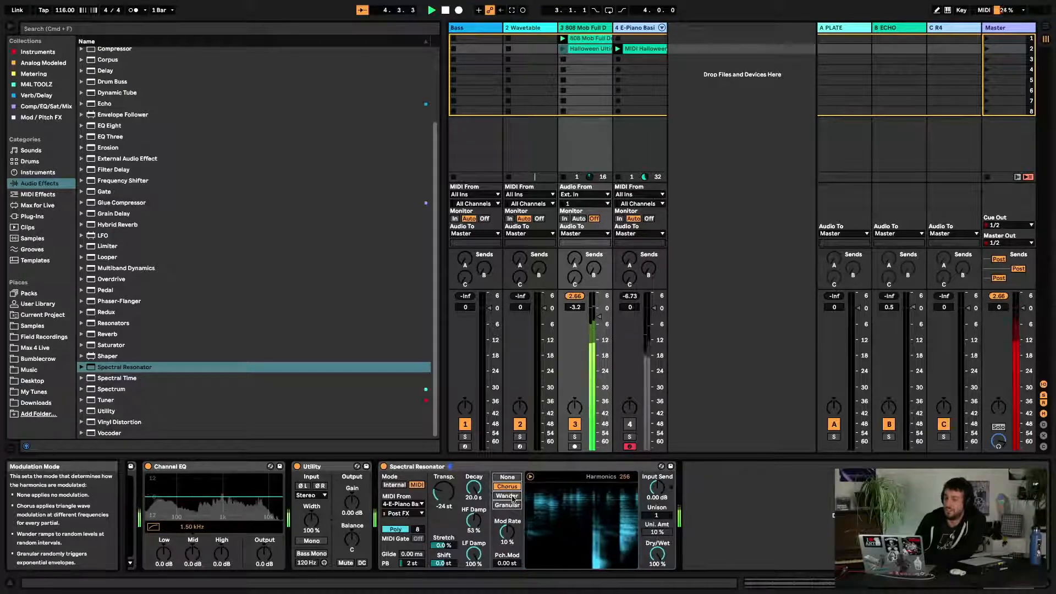
click(512, 498)
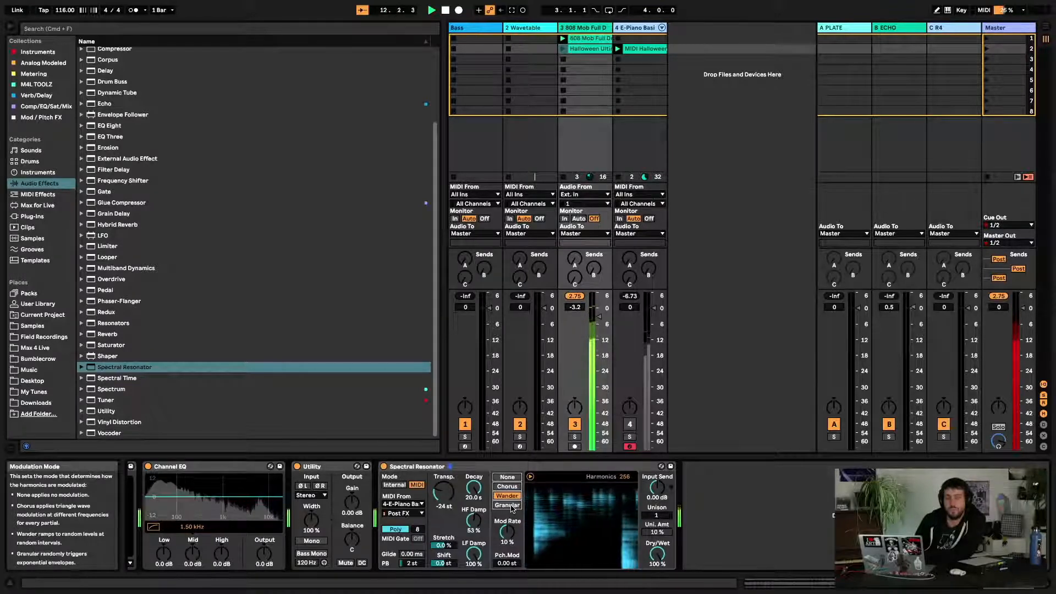
click(507, 505)
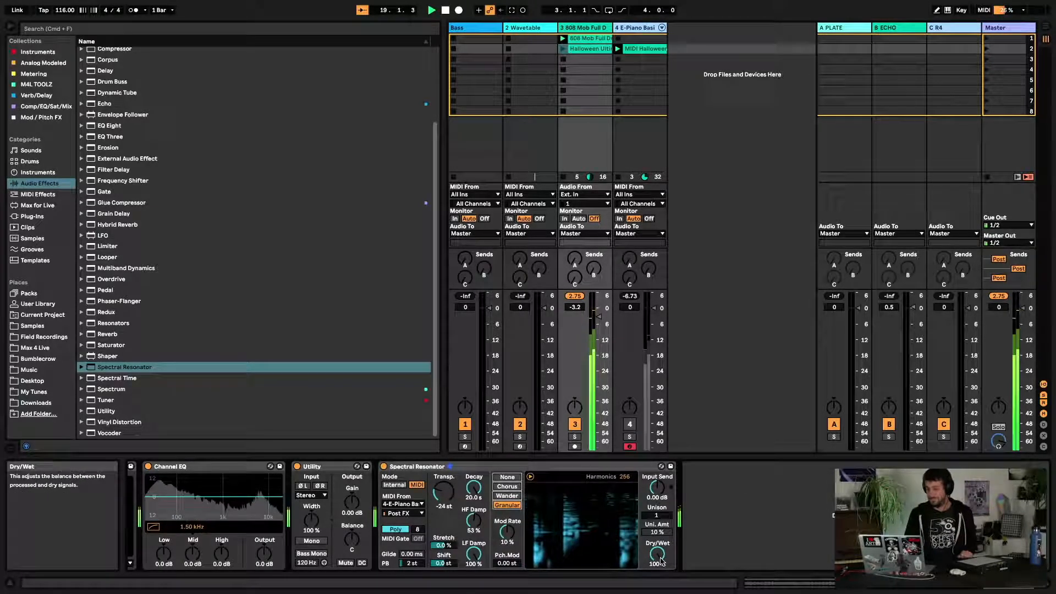
Set LF Damp to 34% while toggling the E-Piano track's monitoring off and back to In
click(620, 219)
click(644, 28)
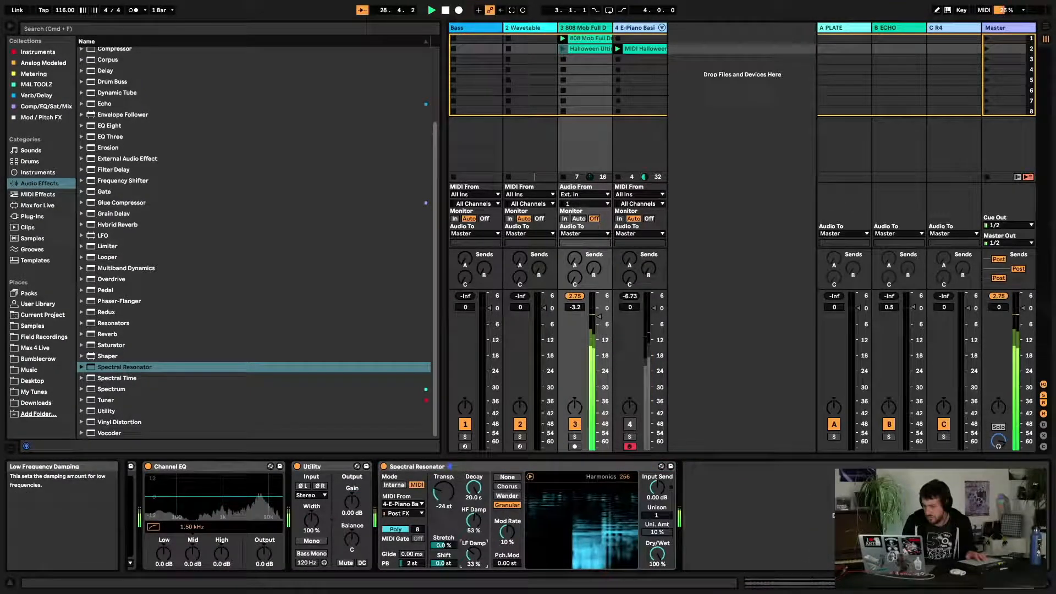
drag(474, 555, 477, 558)
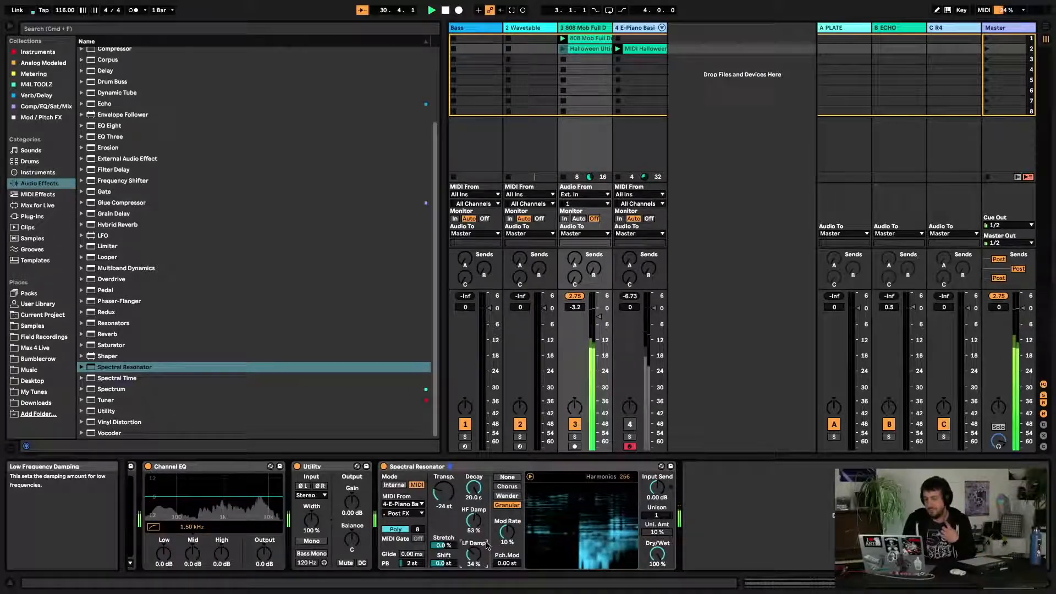
click(620, 219)
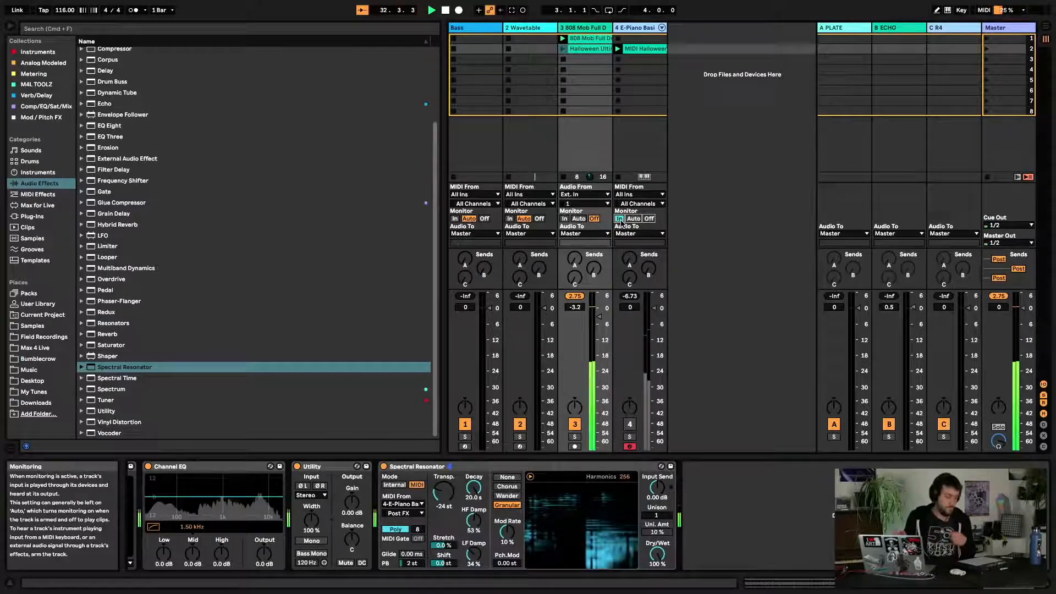
Switch between the E-Piano and drum tracks
click(647, 29)
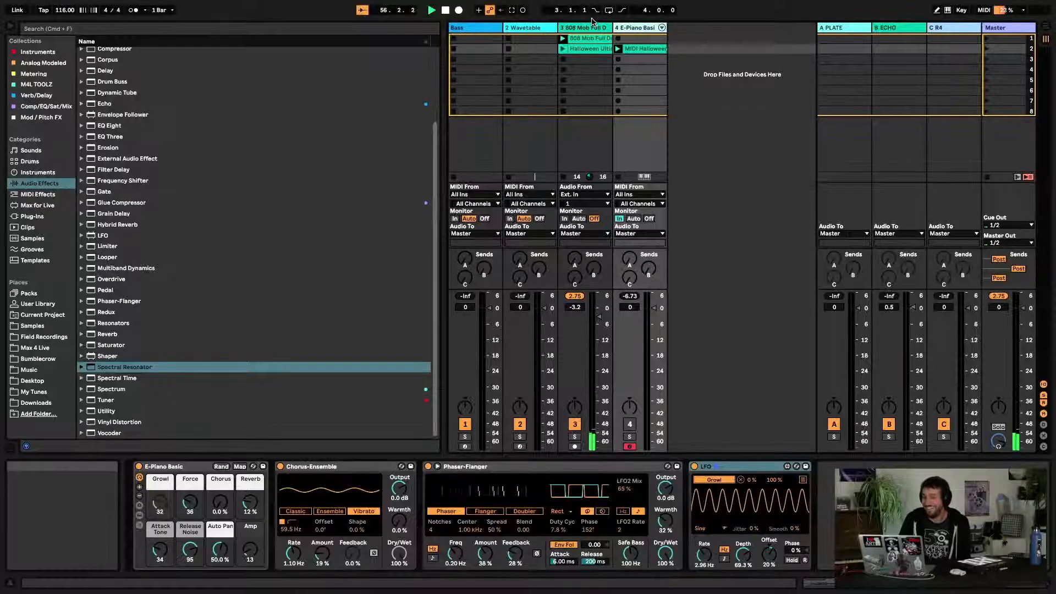
click(587, 29)
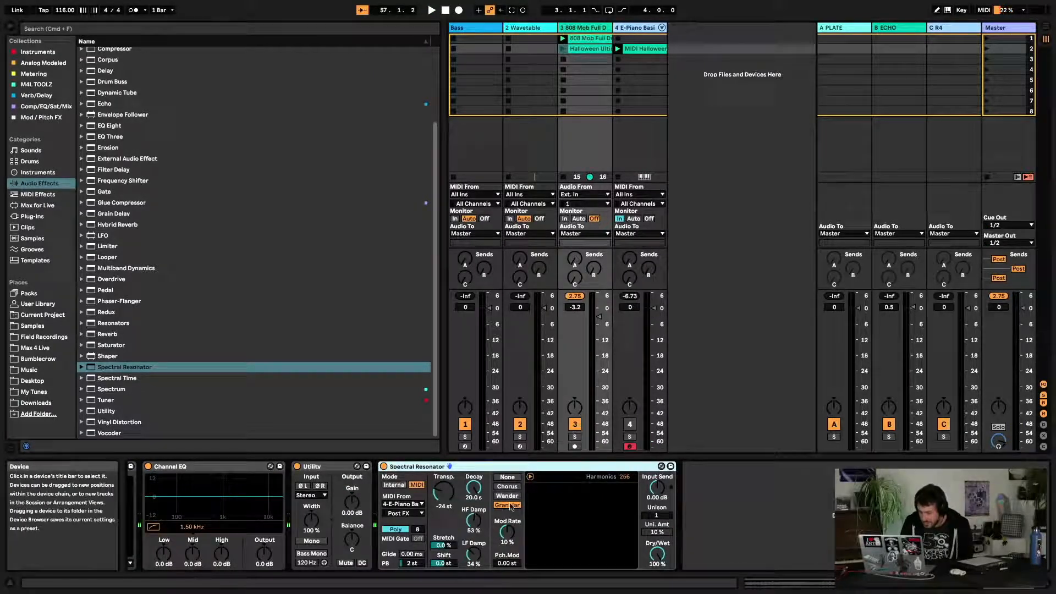
Stop playback and scroll through the audio effects list
key(space)
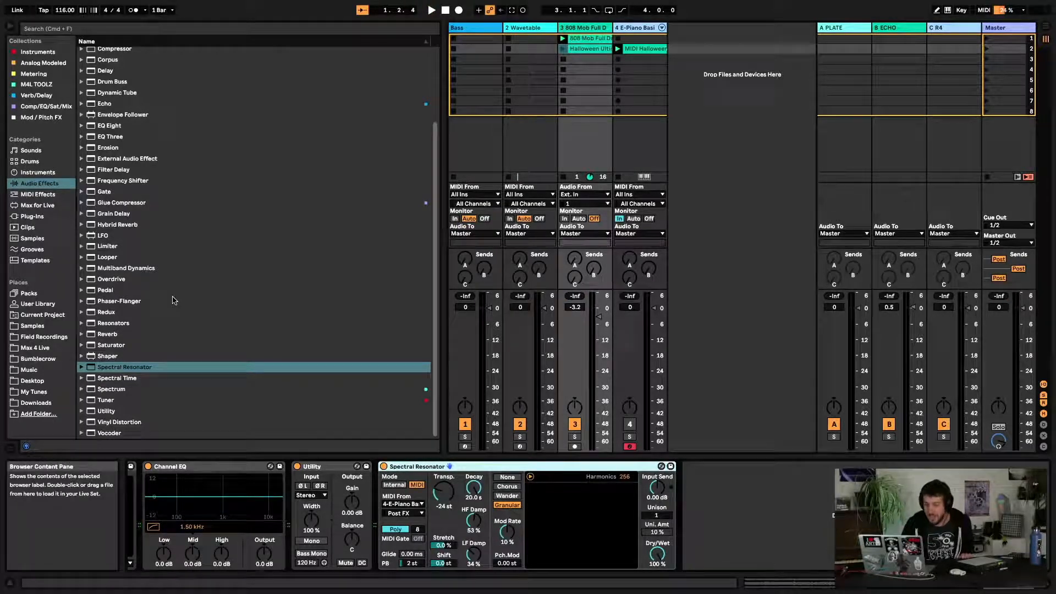
scroll(174, 367, up, 5)
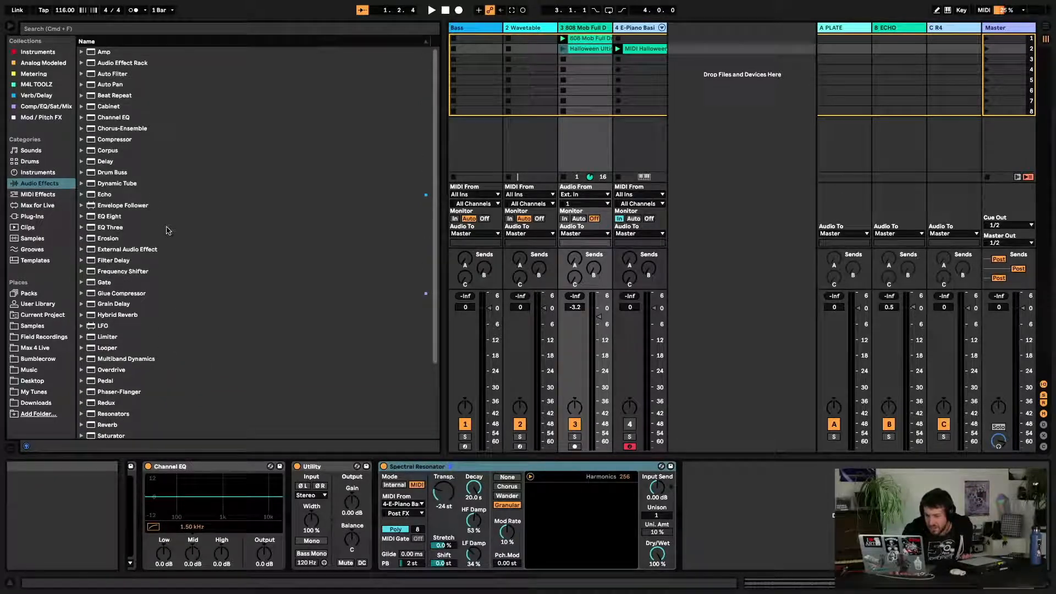
scroll(168, 231, down, 5)
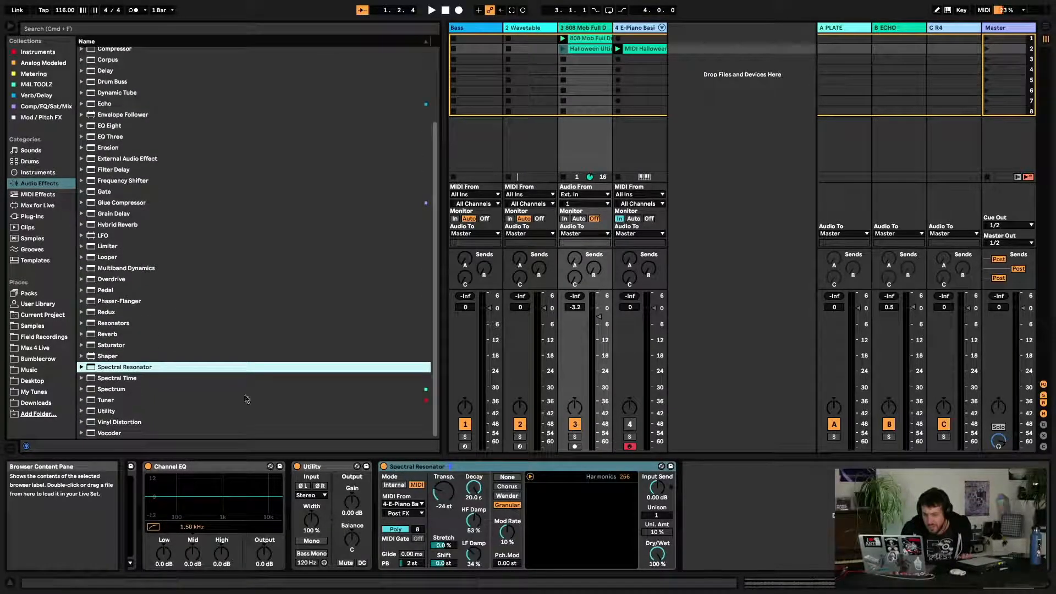
Delete the Spectral Resonator device and undo the deletion
click(415, 467)
key(Delete)
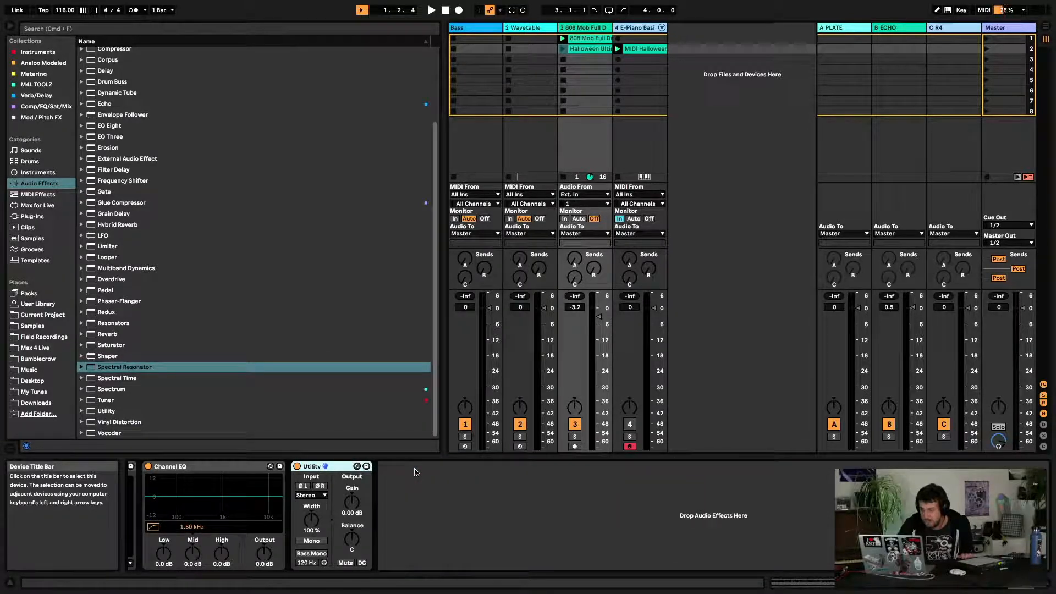
key(super+z)
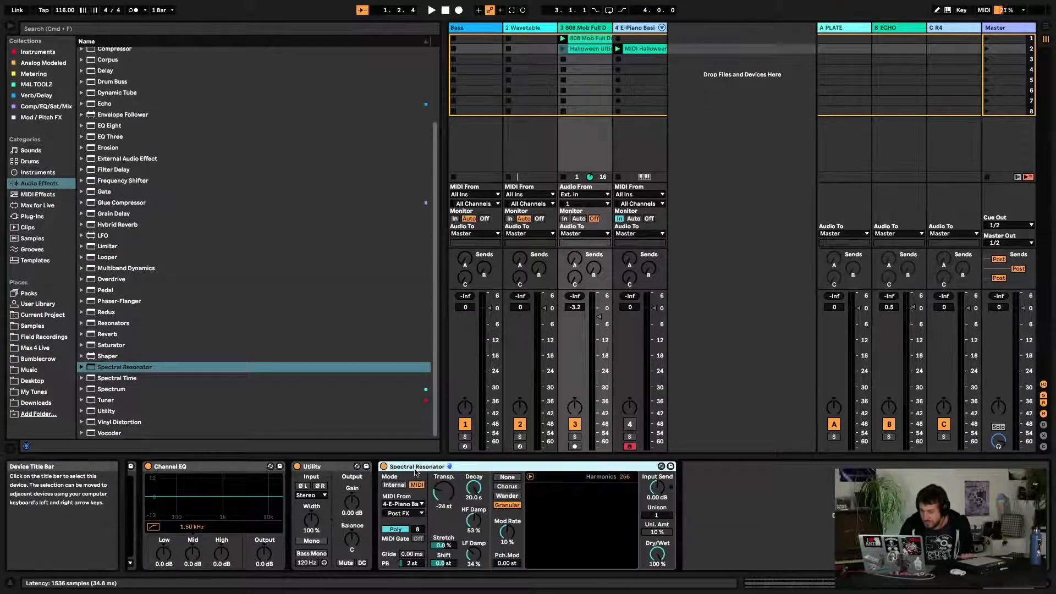
Switch the resonator's modulation mode to Chorus and restart playback
click(513, 487)
key(space)
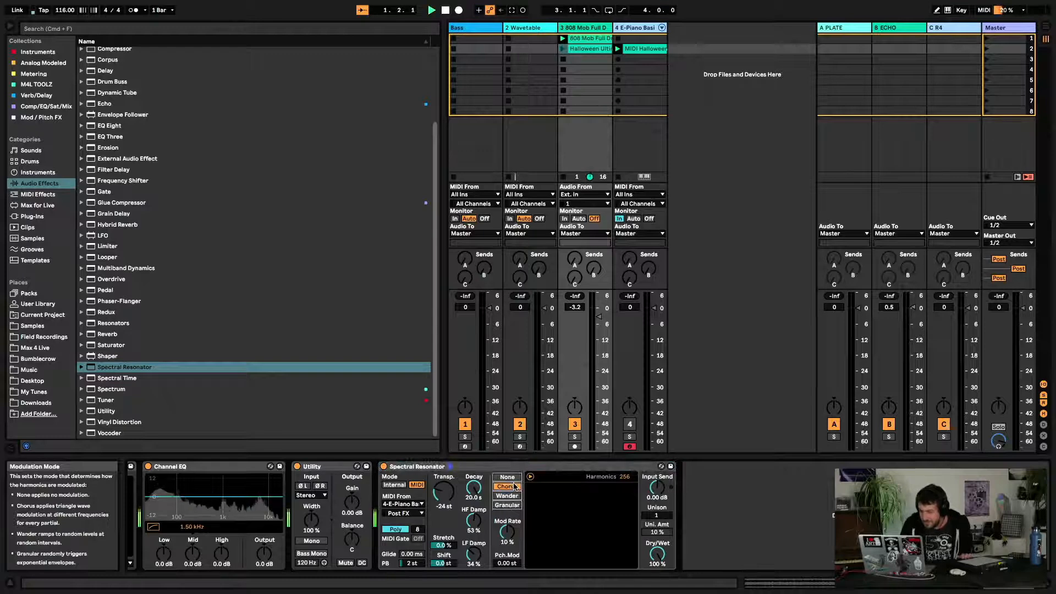
Set the E-Piano track's monitoring to Auto and lower the resonator's Decay to 3.56 s
click(633, 219)
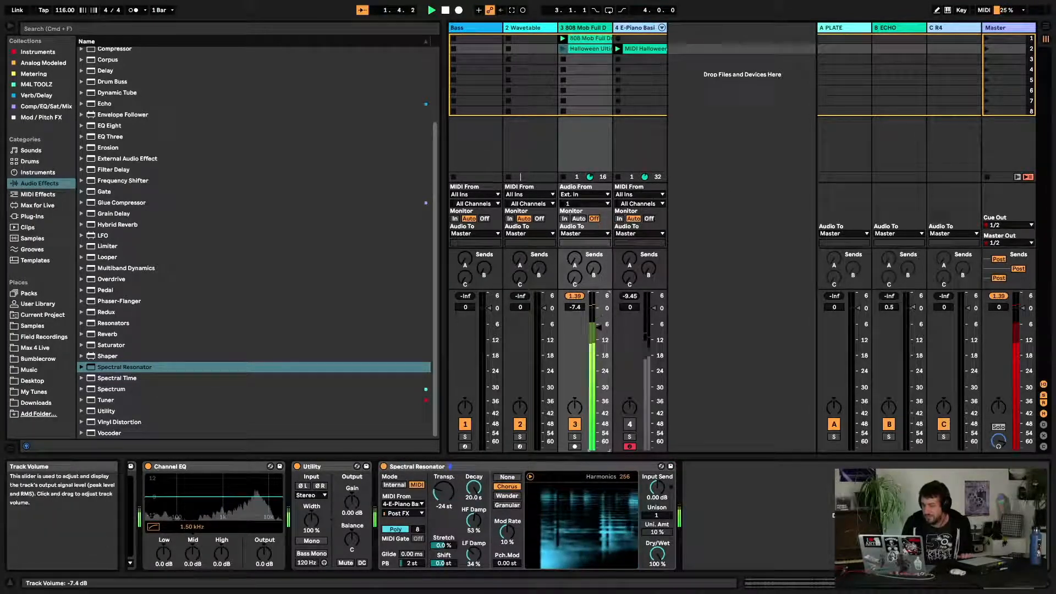
drag(474, 488, 474, 519)
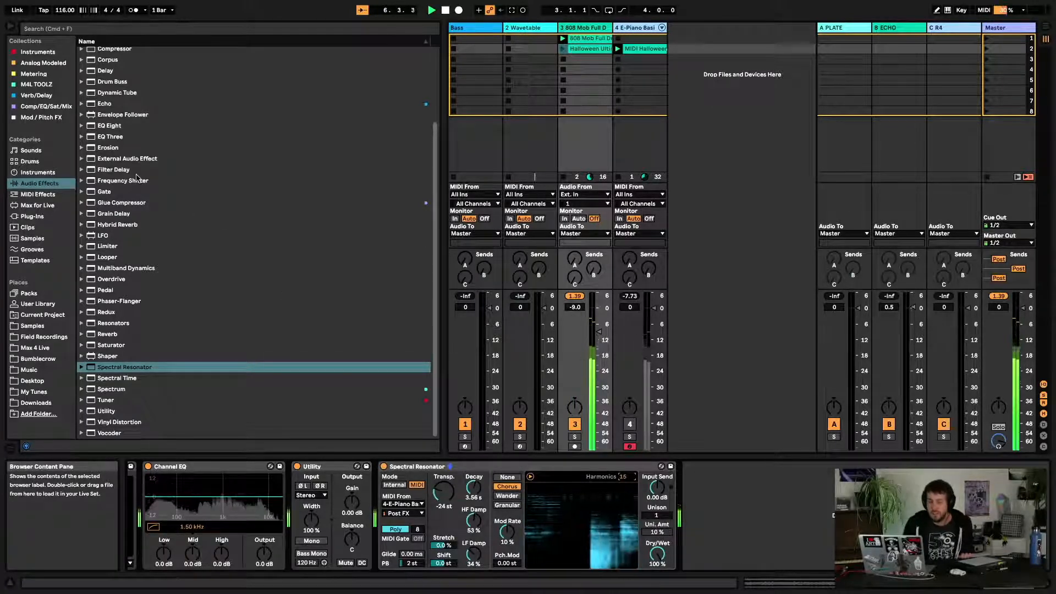
Add Hybrid Reverb from the audio effects list after the Spectral Resonator on the drum track
scroll(137, 193, up, 4)
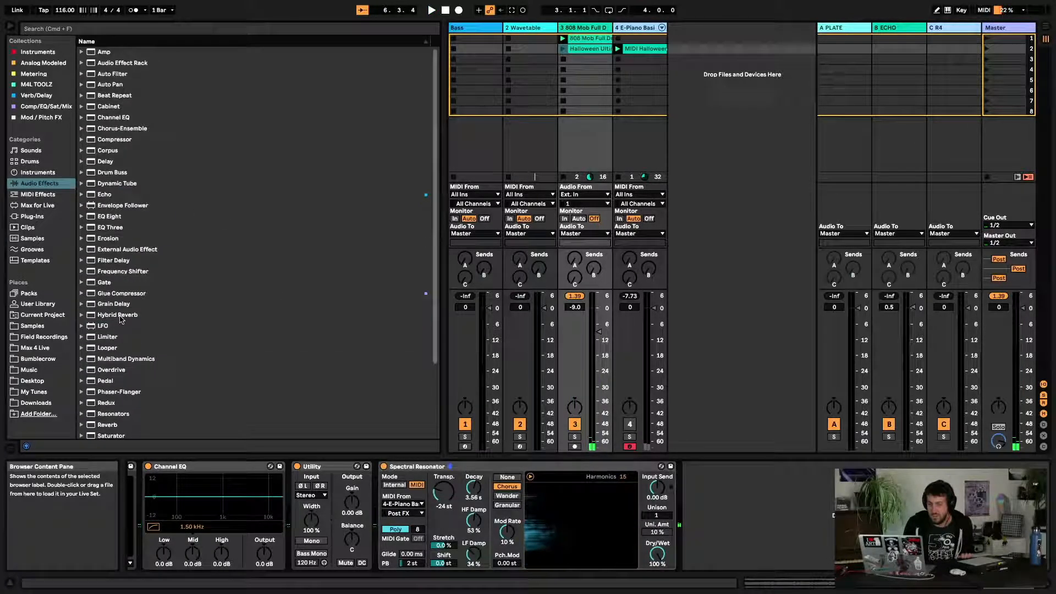
drag(133, 316, 237, 322)
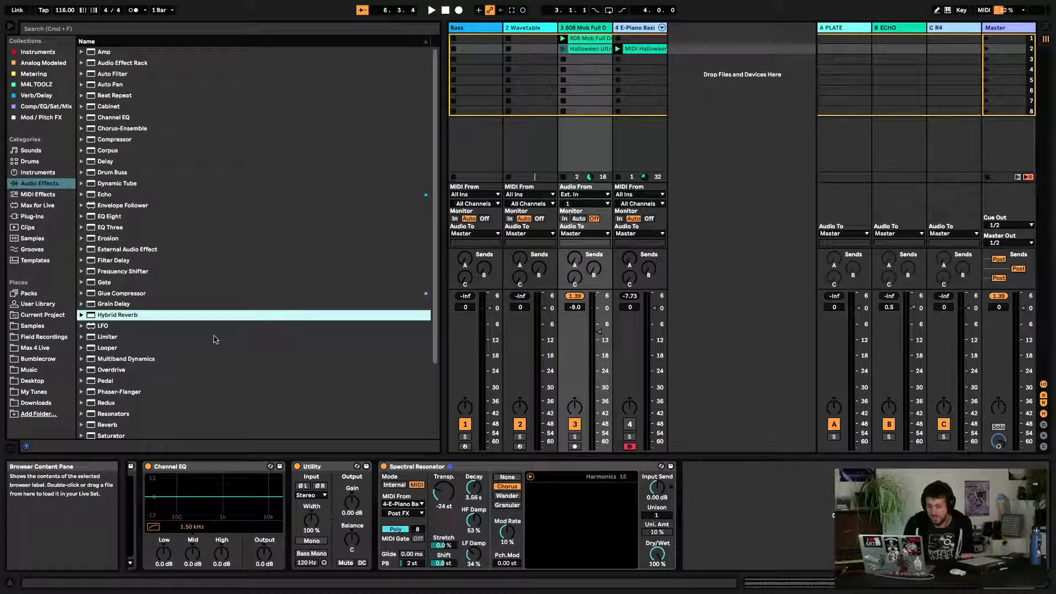
scroll(214, 338, down, 3)
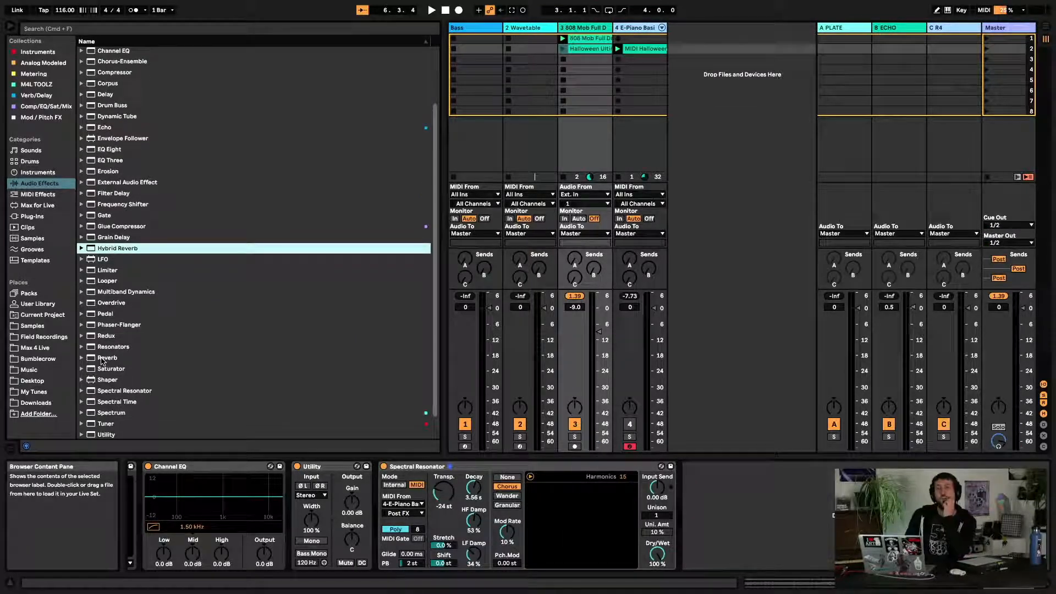
scroll(102, 361, up, 3)
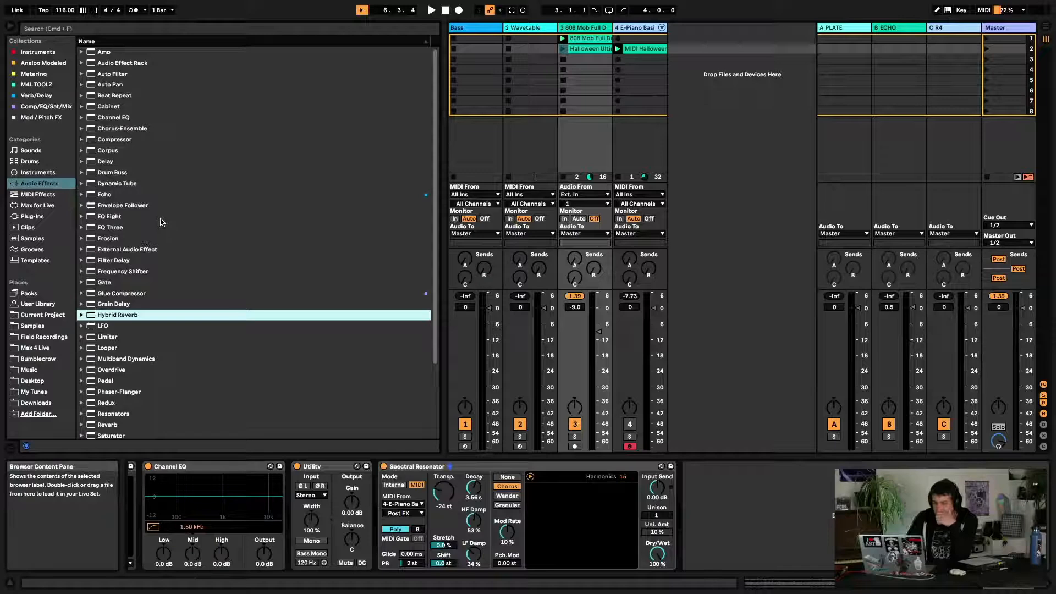
scroll(162, 223, down, 4)
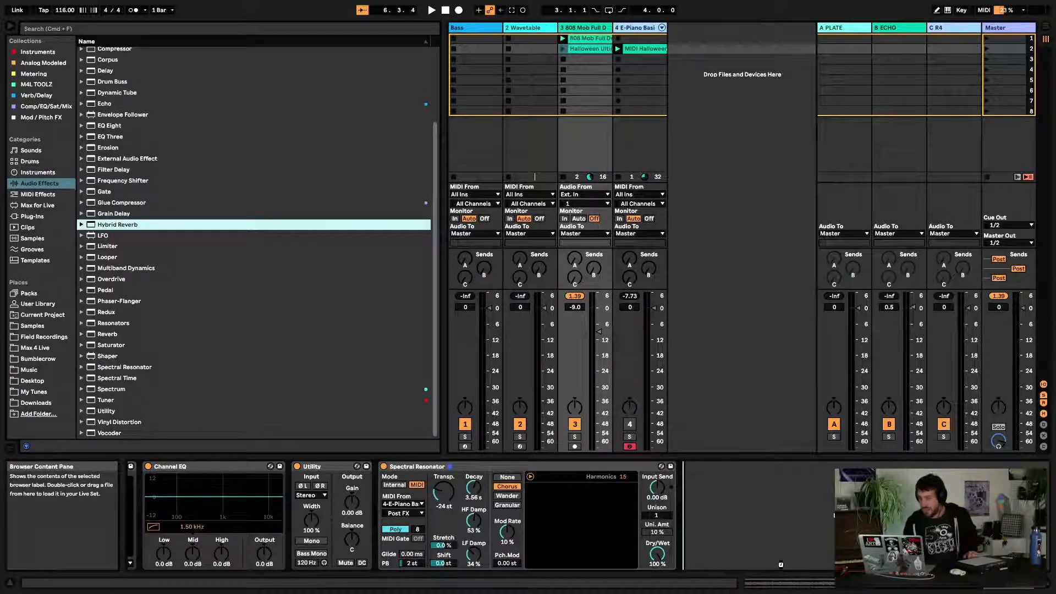
drag(781, 565, 782, 566)
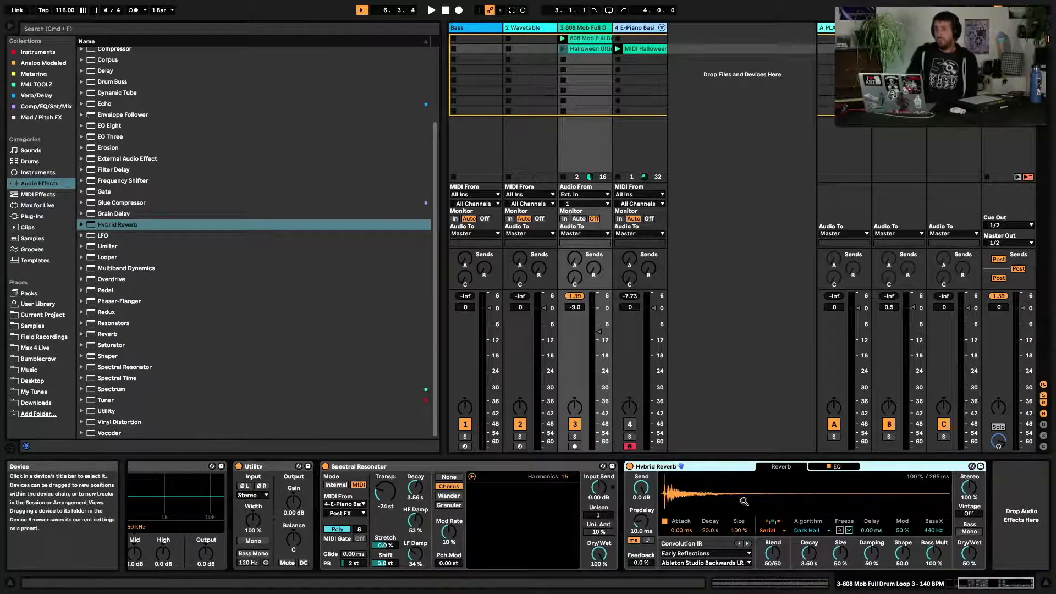
Choose the Springs impulse-response category with Awesome Stereo Spring in Hybrid Reverb
click(706, 553)
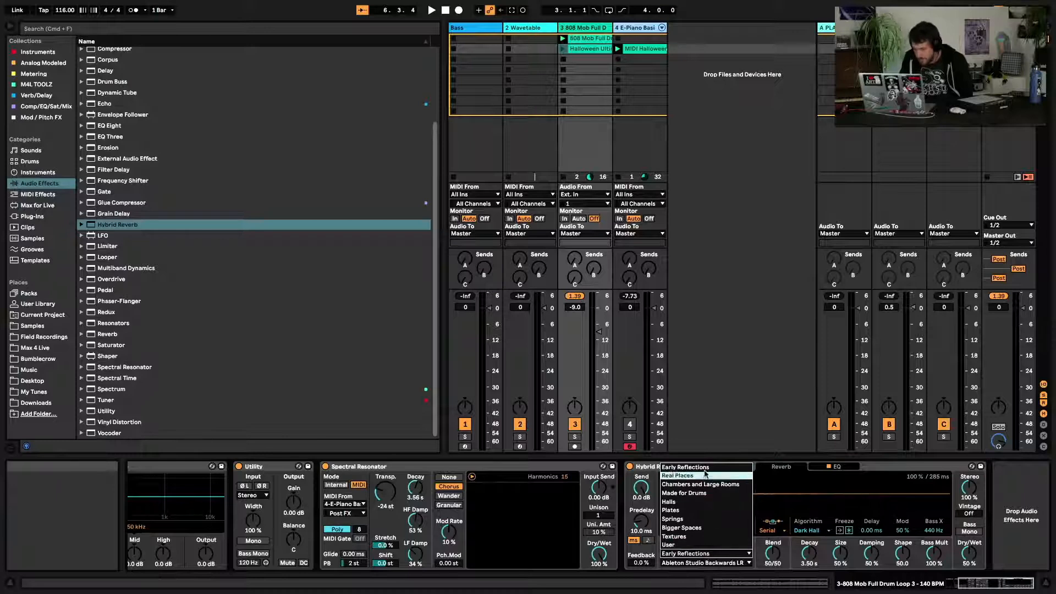
click(702, 520)
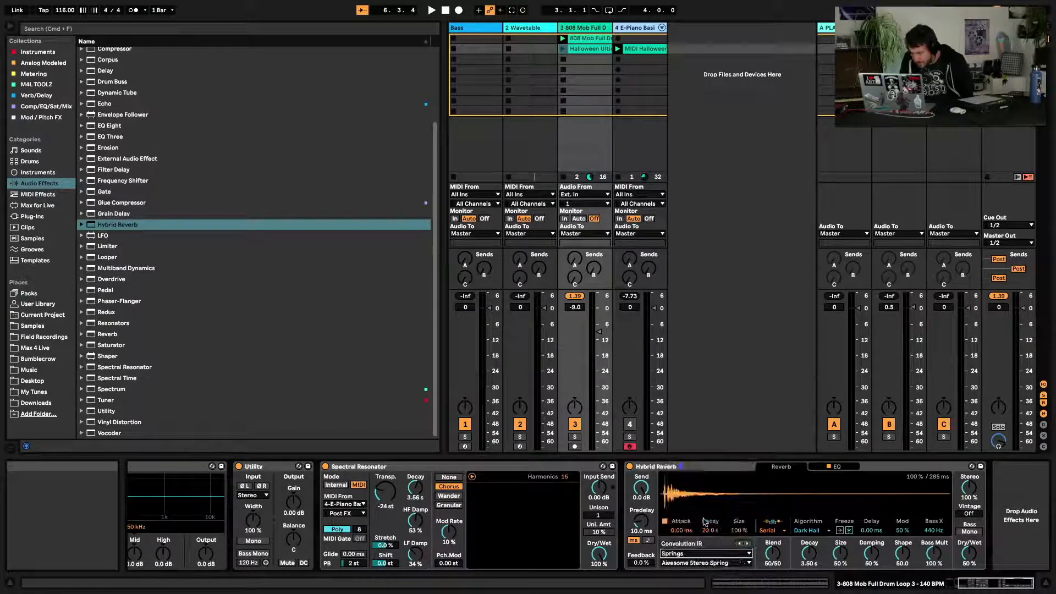
click(688, 563)
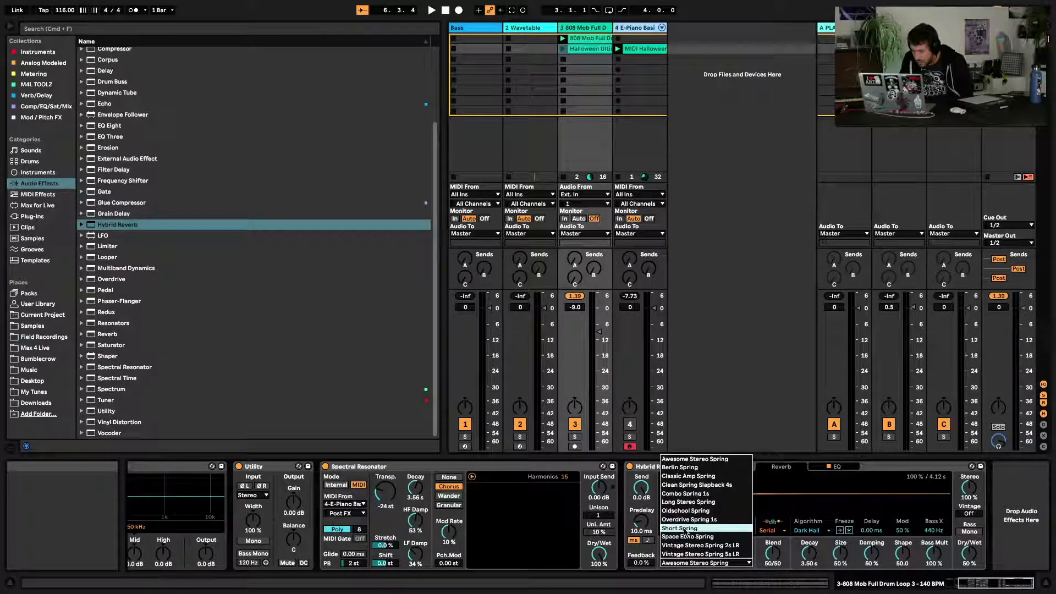
click(730, 464)
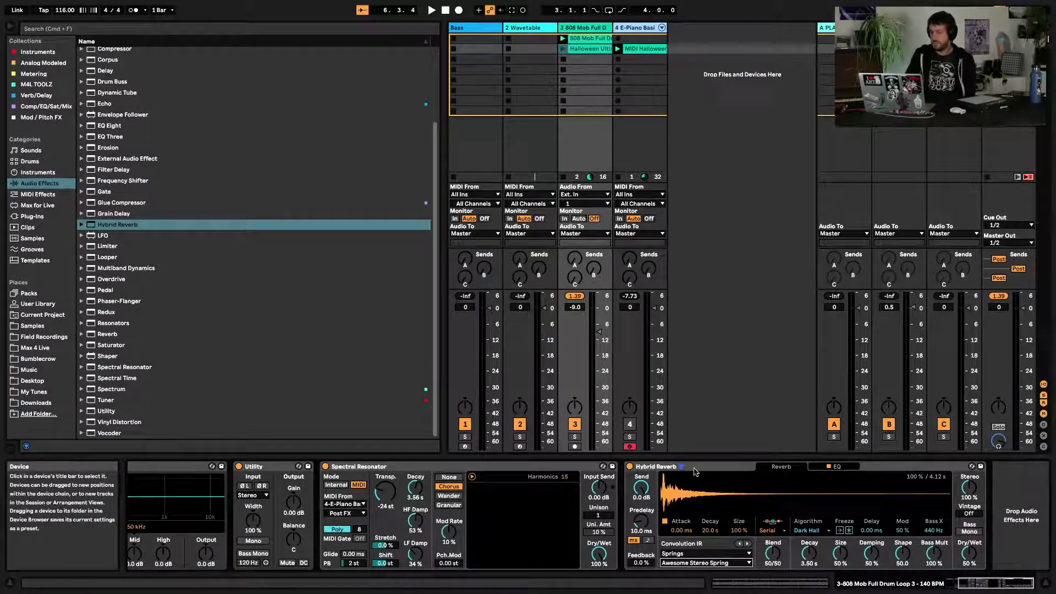
Turn the Hybrid Reverb and Spectral Resonator Dry/Wet to 0.0% and restart playback
drag(969, 554, 970, 561)
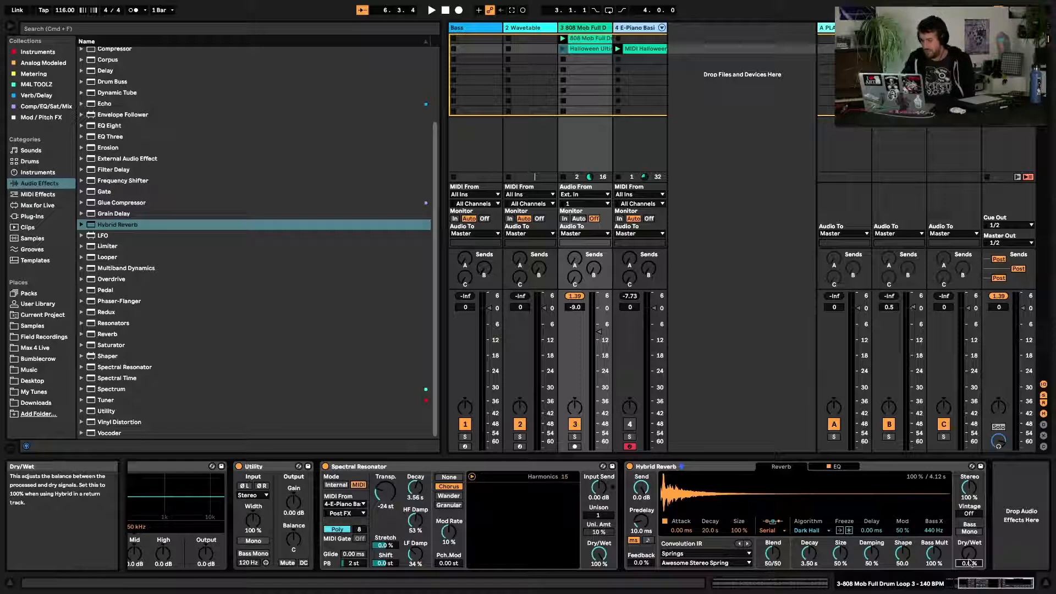
key(space)
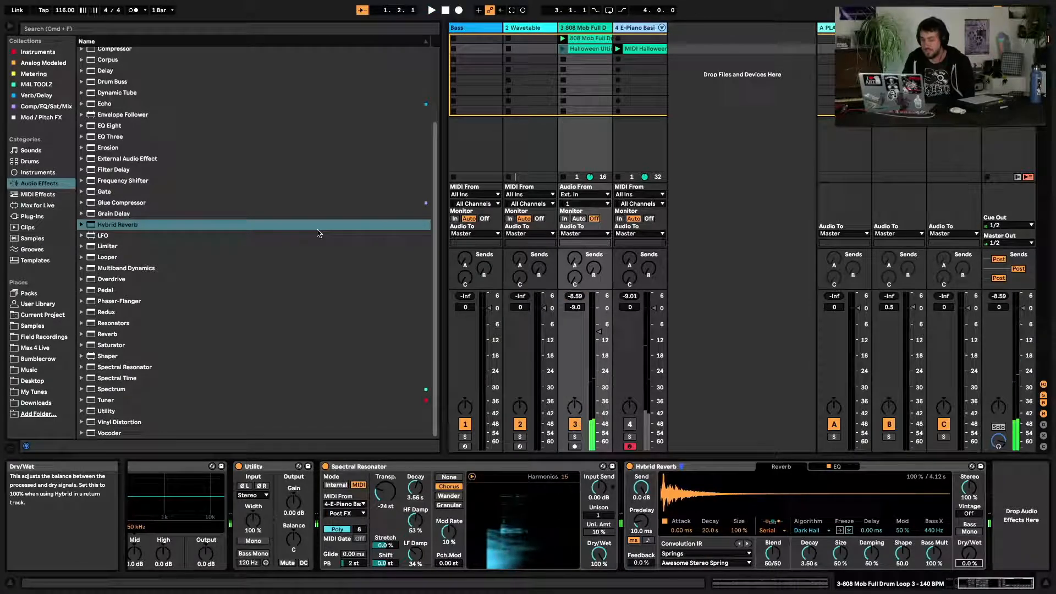
drag(599, 553, 599, 575)
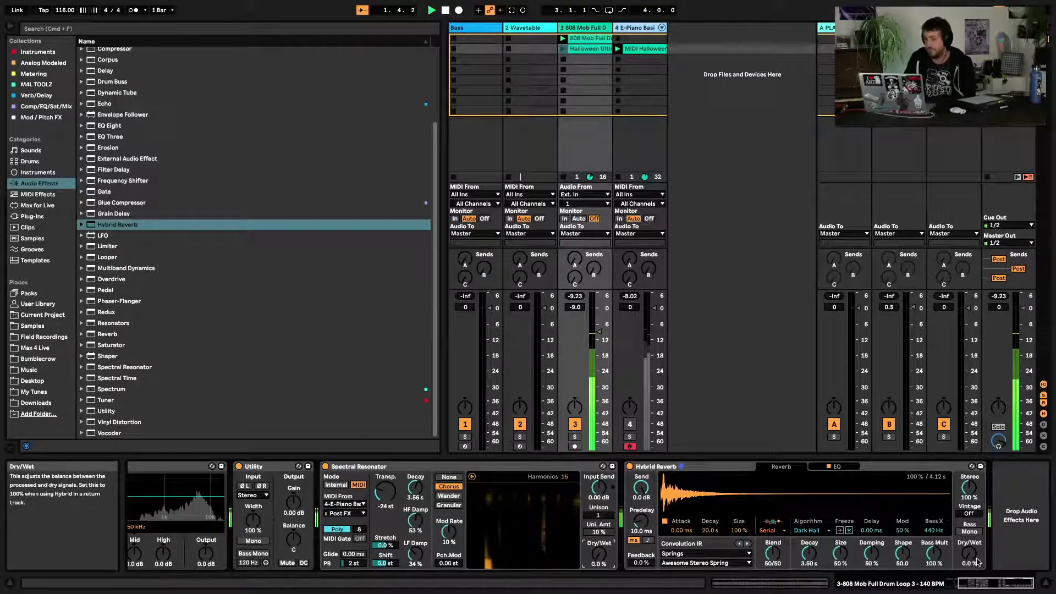
Set the Hybrid Reverb's Dry/Wet to 52%
drag(978, 561, 978, 538)
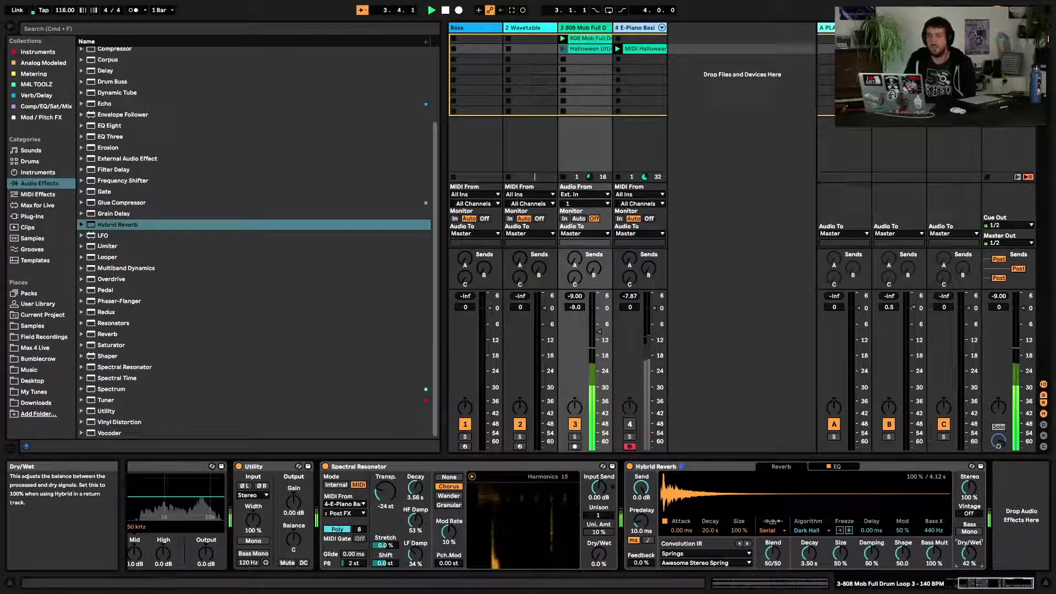
click(976, 560)
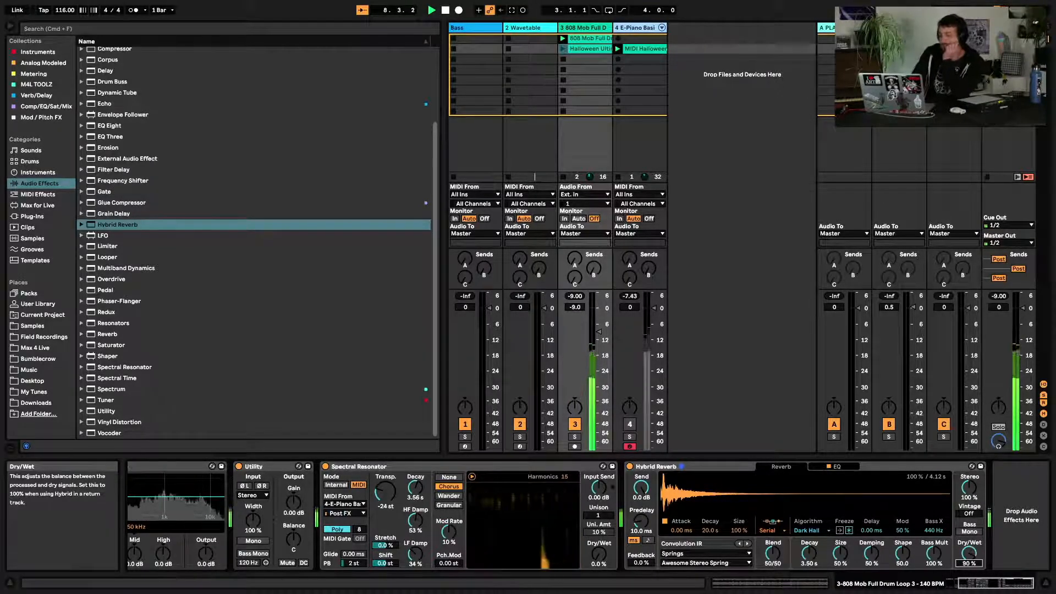
drag(970, 554, 970, 581)
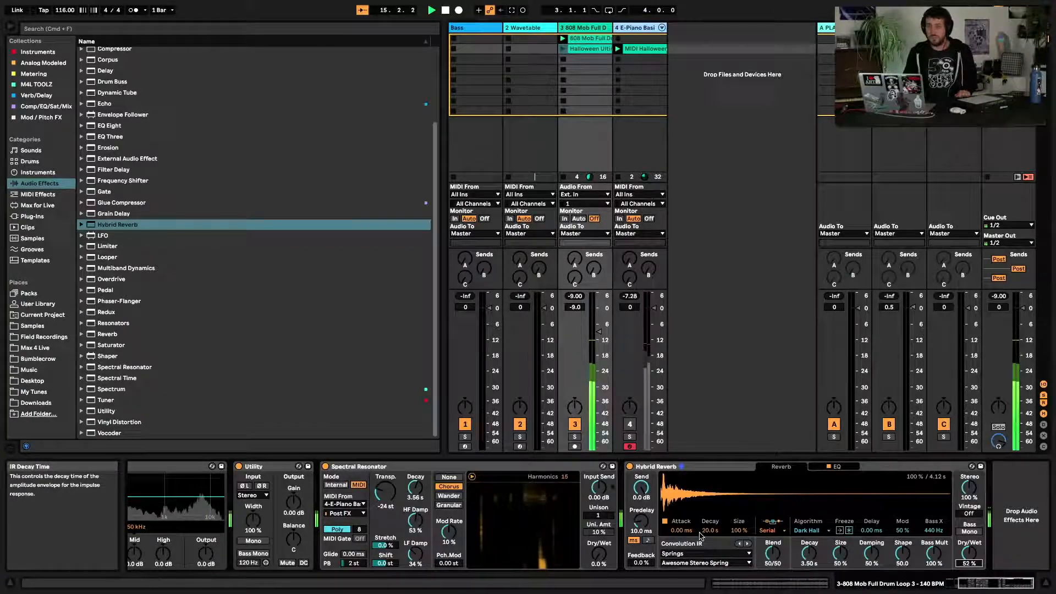
Step through the spring impulse responses from Berlin Spring to Short Spring while the loop plays
click(704, 564)
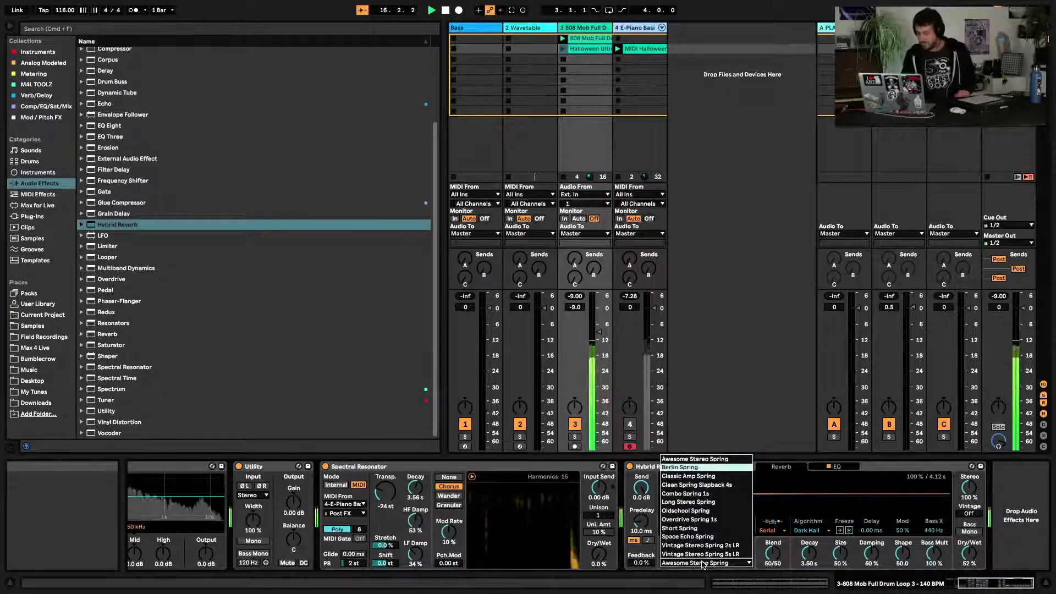
key(Return)
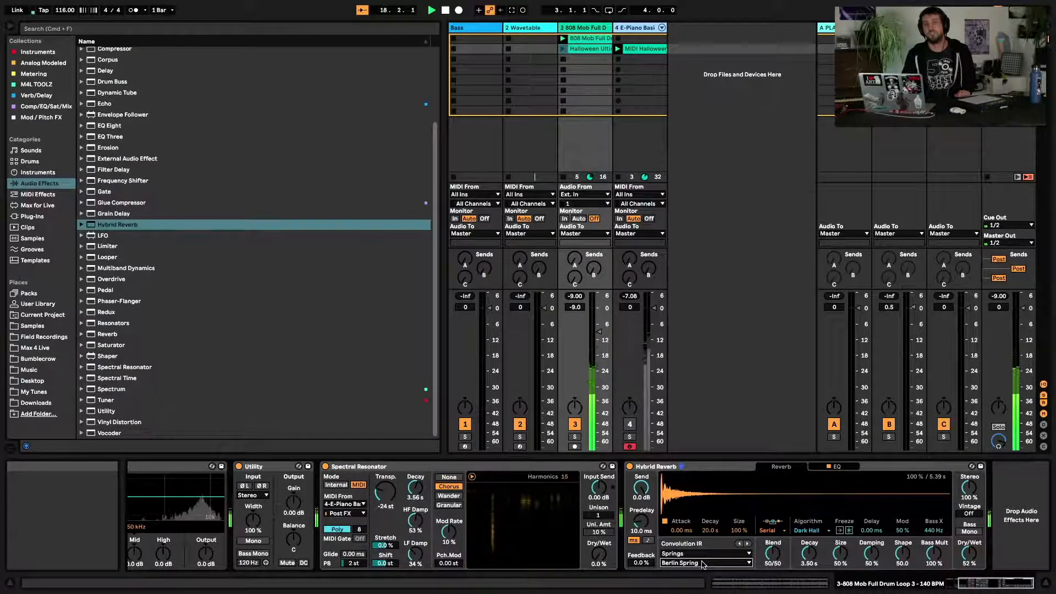
scroll(703, 563, down, 1)
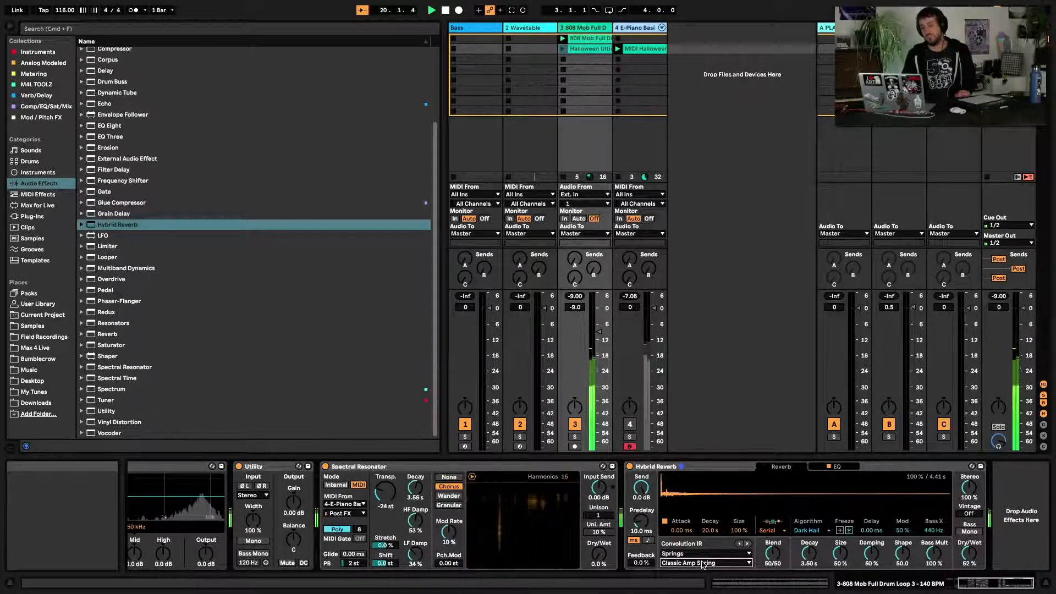
scroll(703, 563, down, 1)
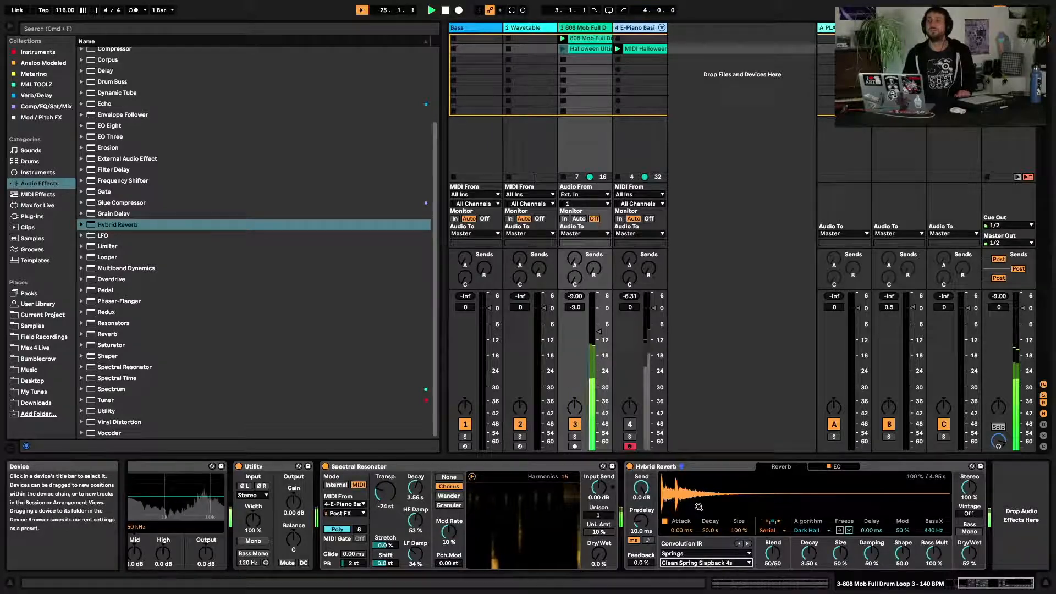
key(Down)
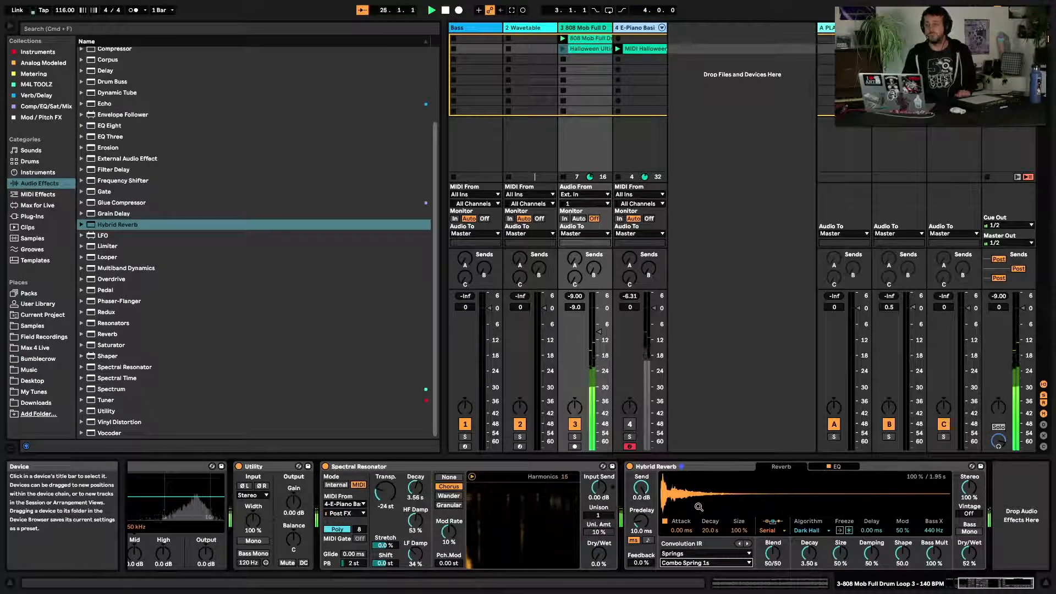
key(Down)
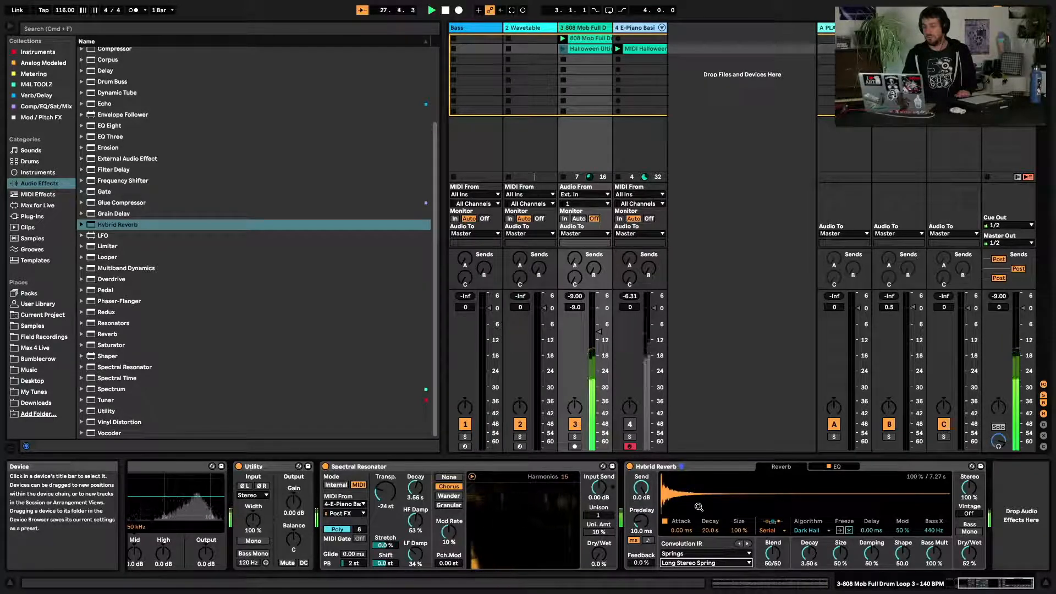
key(Down)
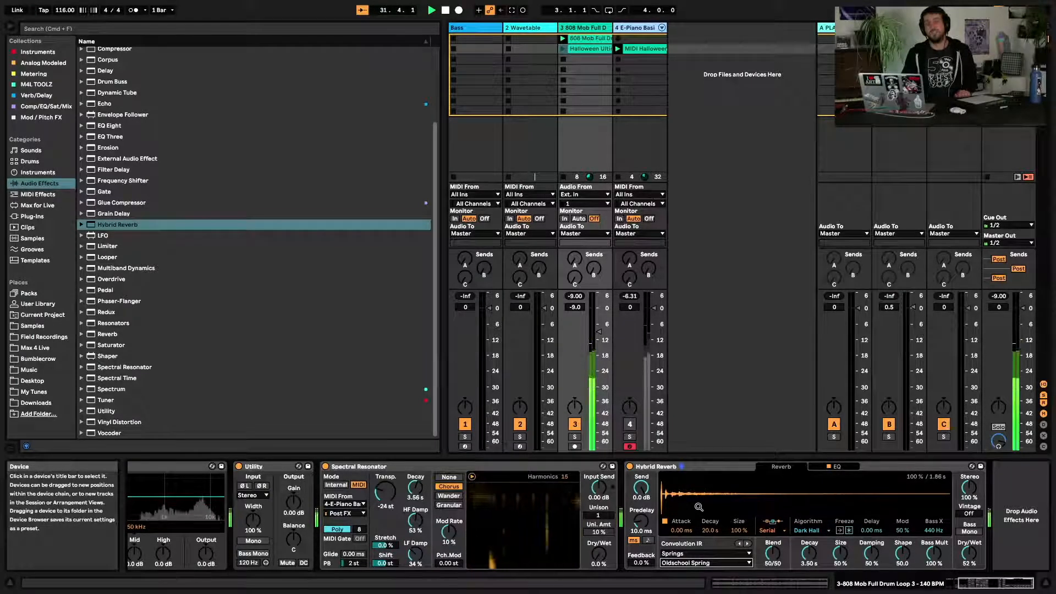
key(Down)
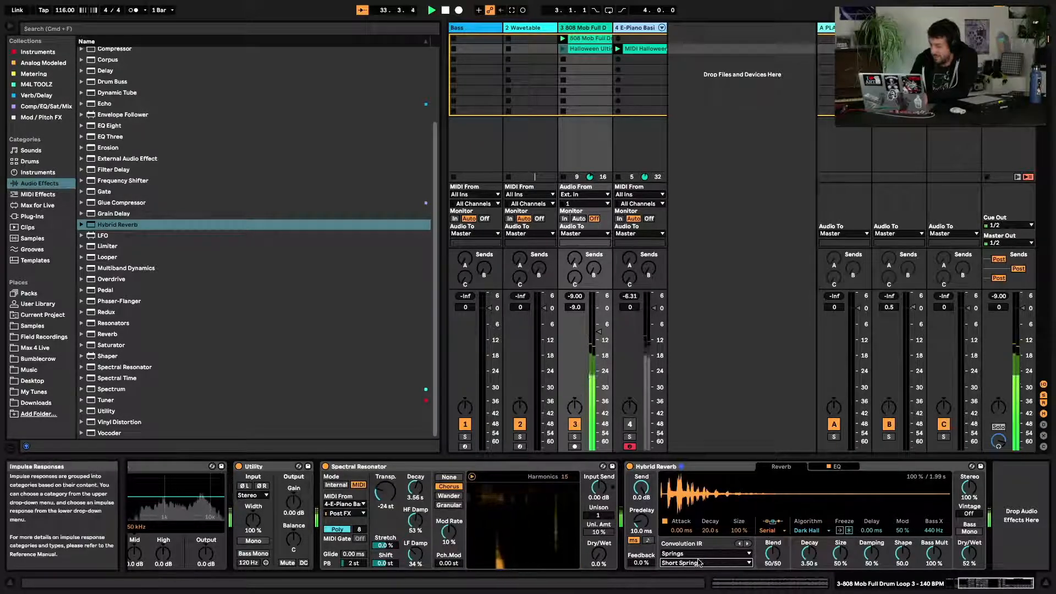
key(Down)
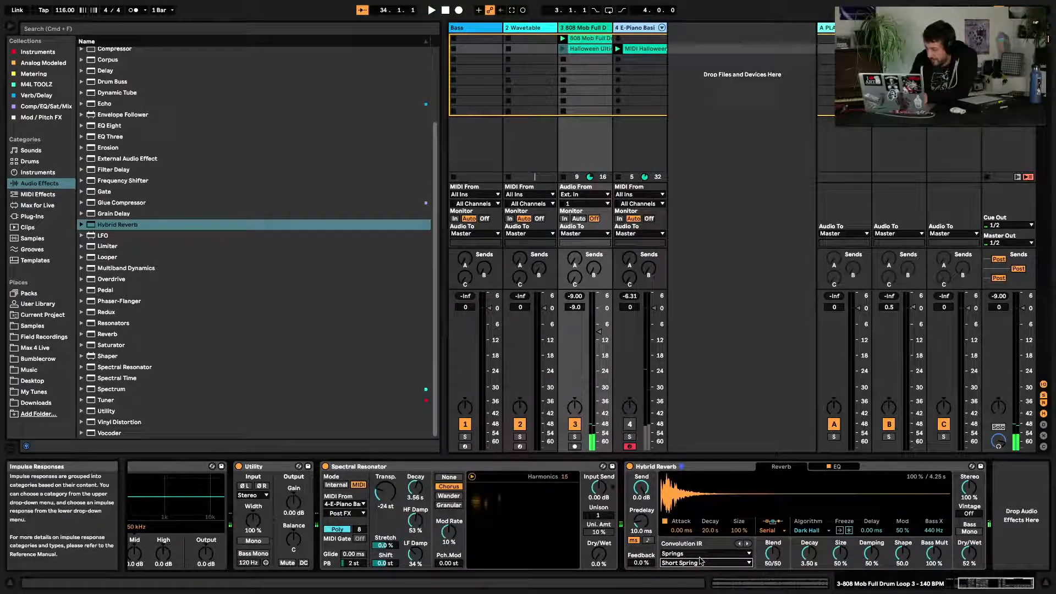
Pick the Vintage Stereo Spring 2s LR impulse response and stop playback
click(683, 563)
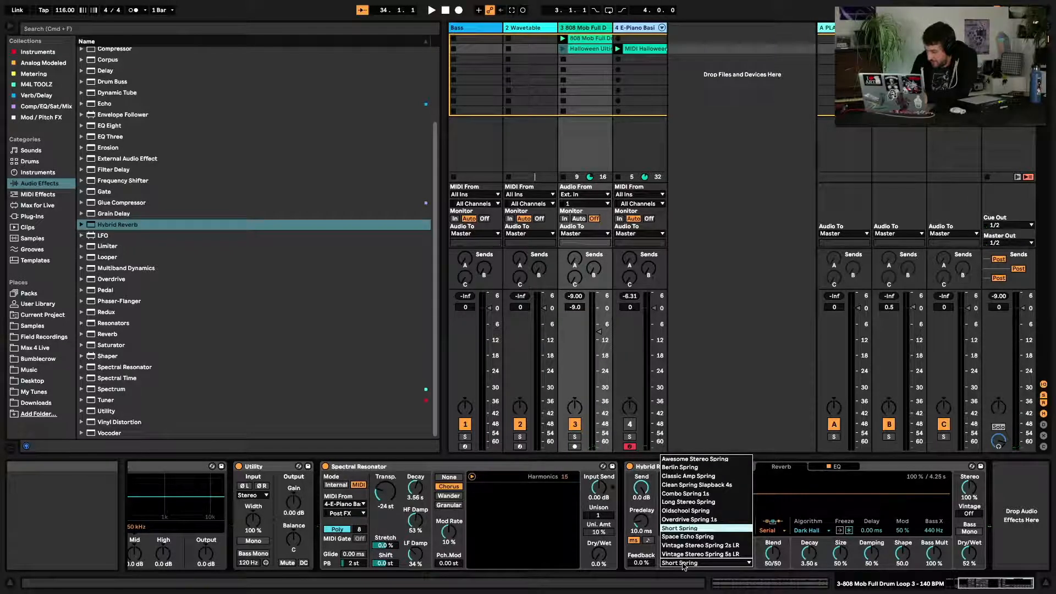
click(706, 546)
key(space)
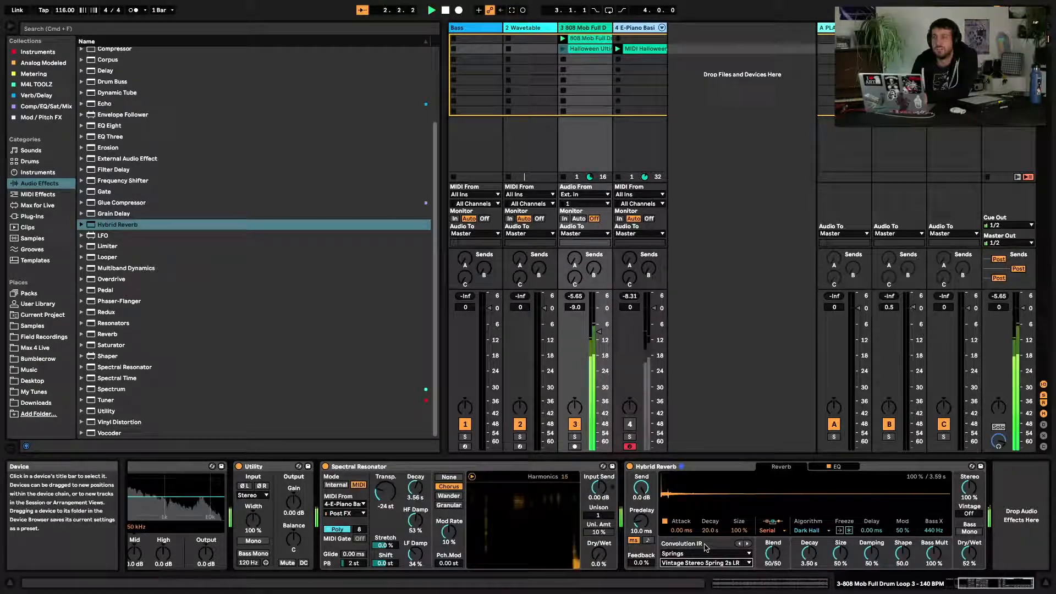
Switch to the Vintage Stereo Spring 5s LR impulse response and raise the reverb EQ's low cut to about 394 Hz
key(Down)
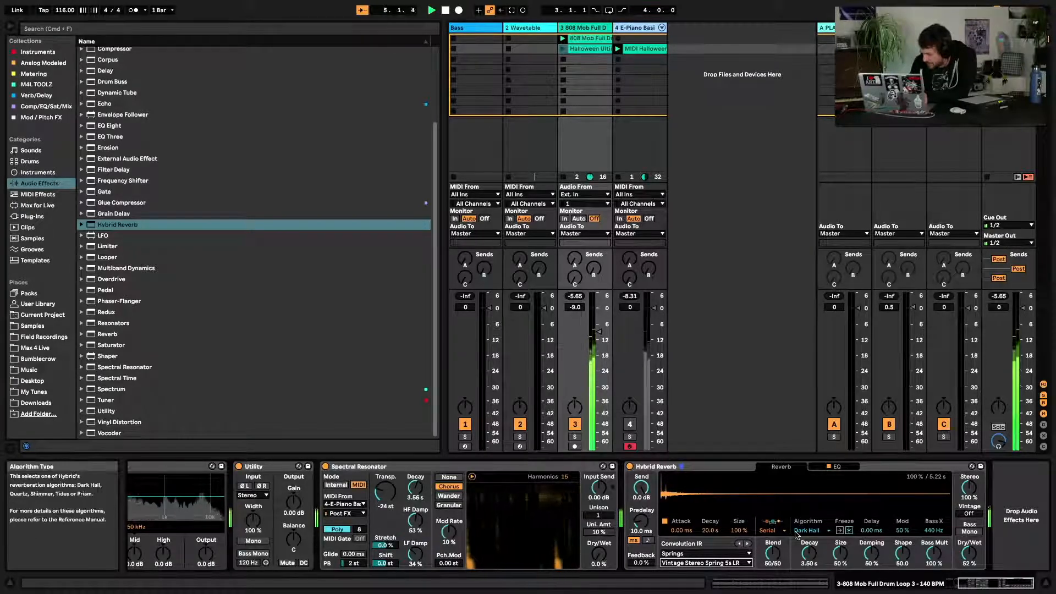
click(833, 471)
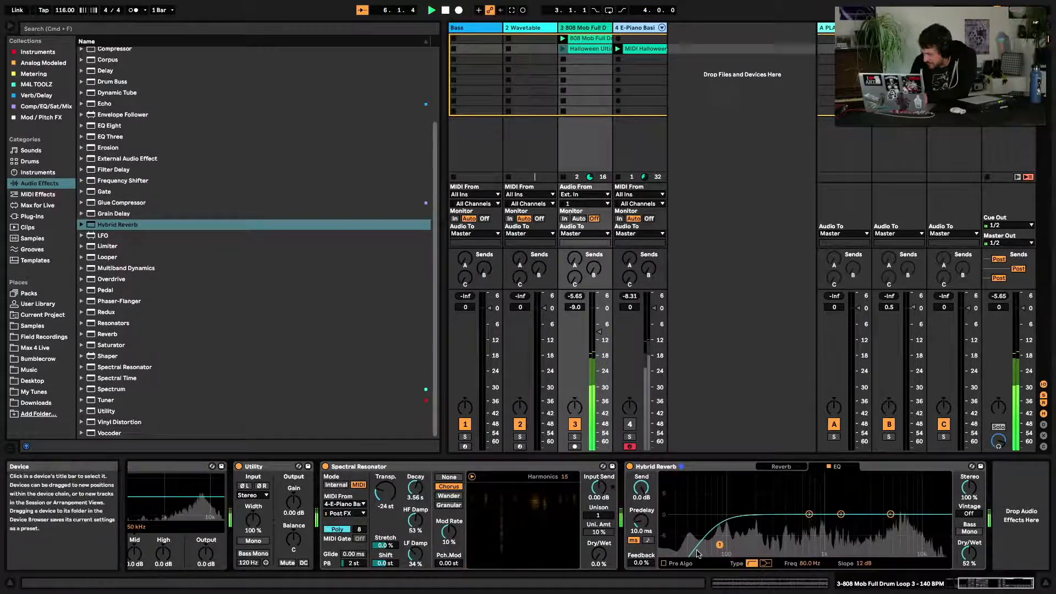
drag(719, 545, 785, 545)
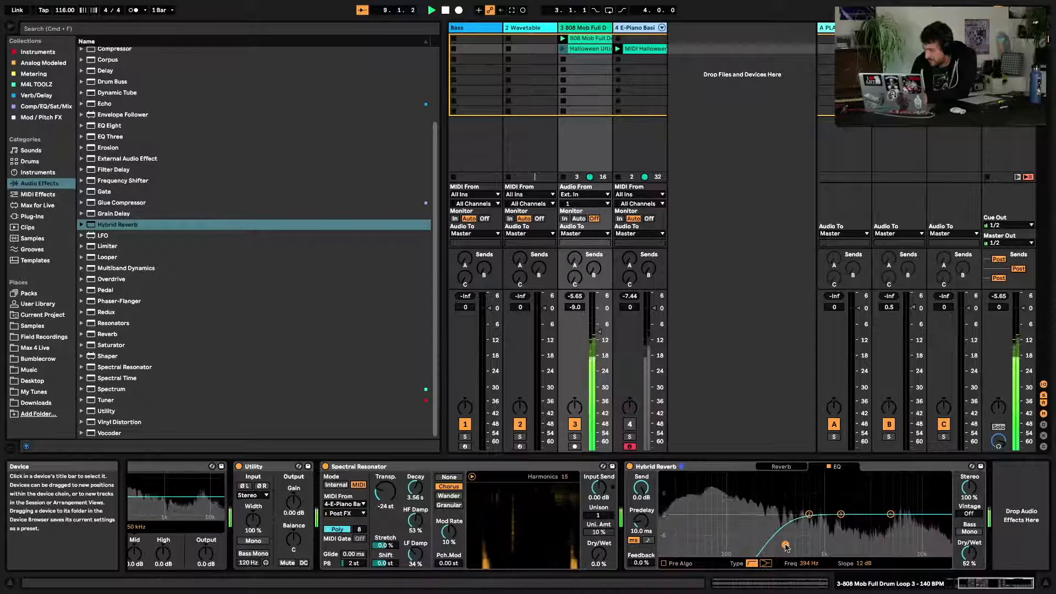
click(780, 467)
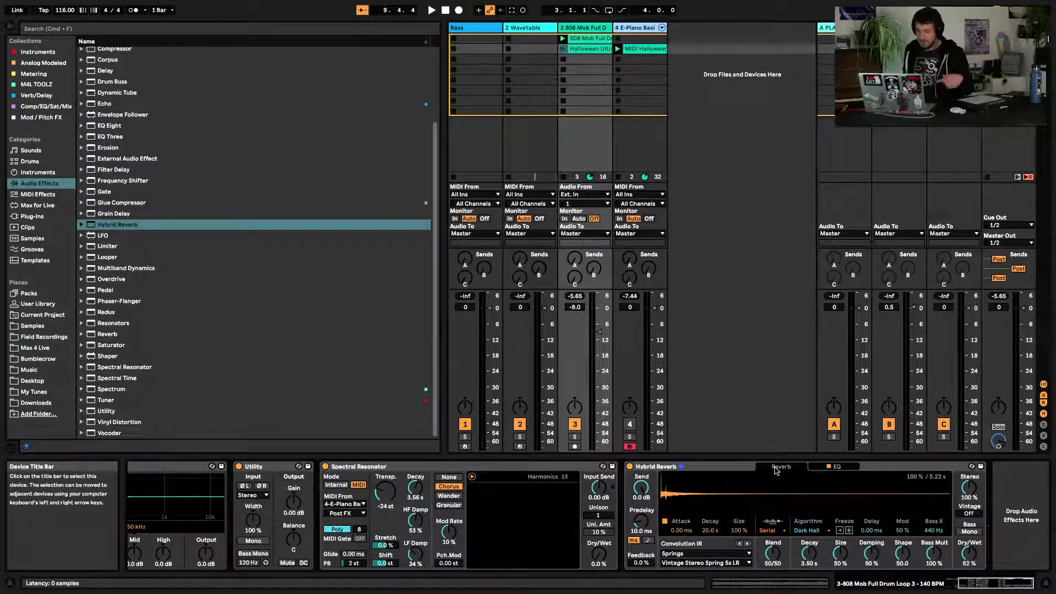
Change the impulse response category to Plates, start playback, and pick the Plate A 1 impulse response
click(699, 553)
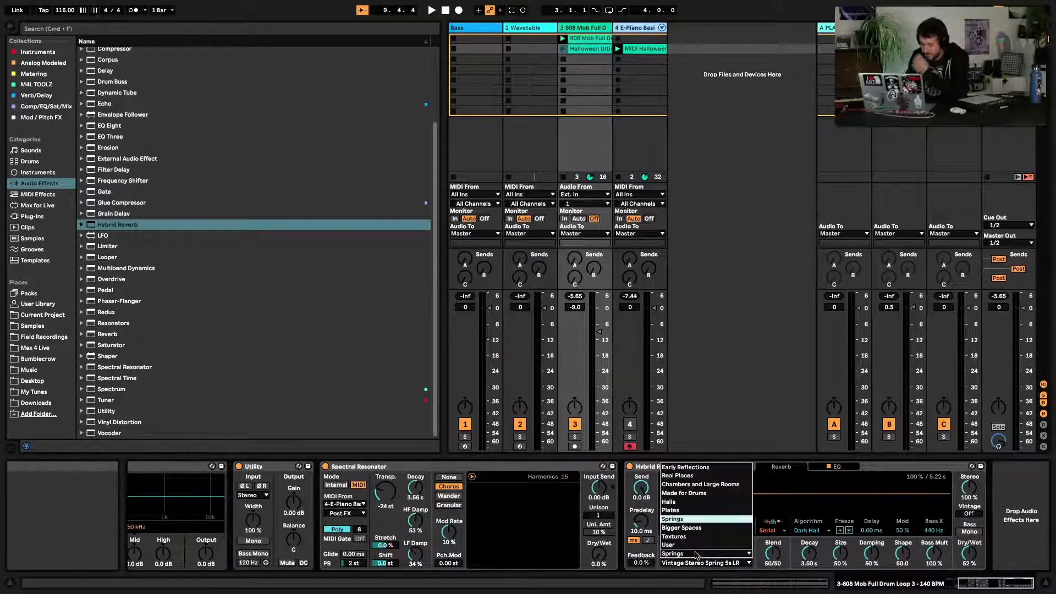
click(701, 511)
key(space)
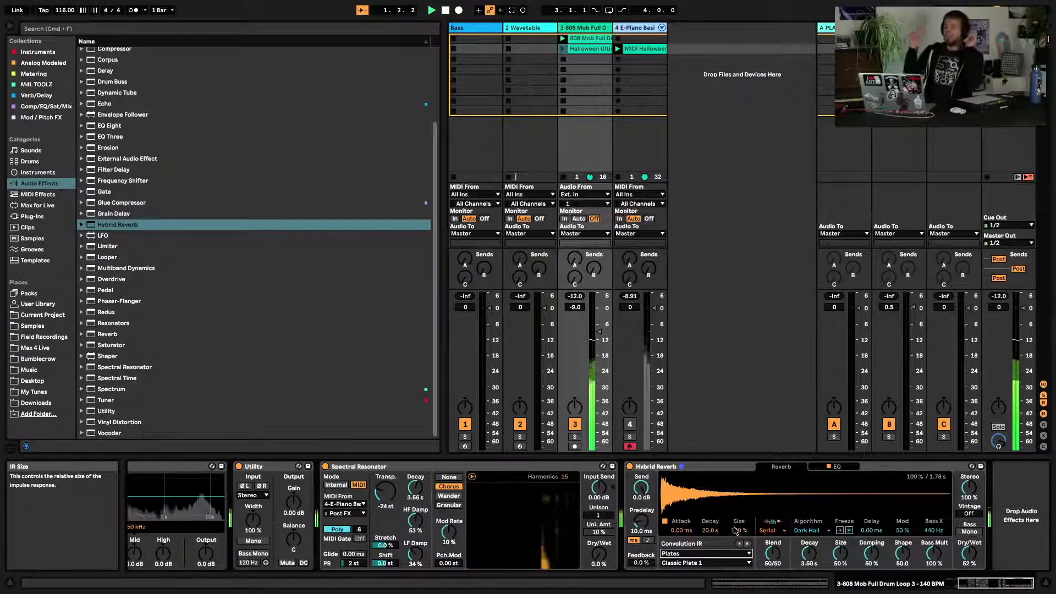
click(691, 564)
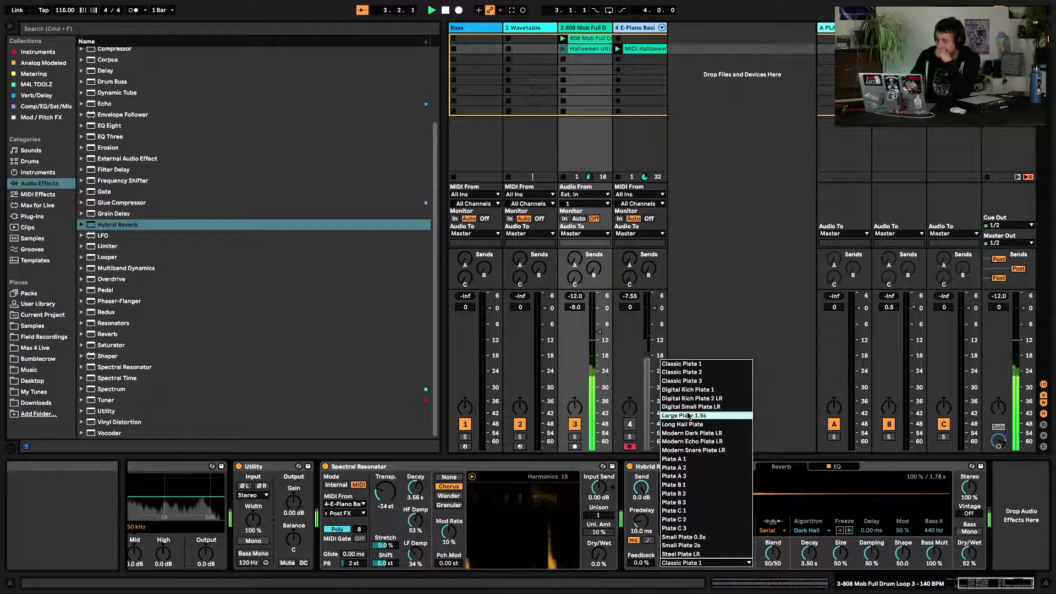
click(699, 462)
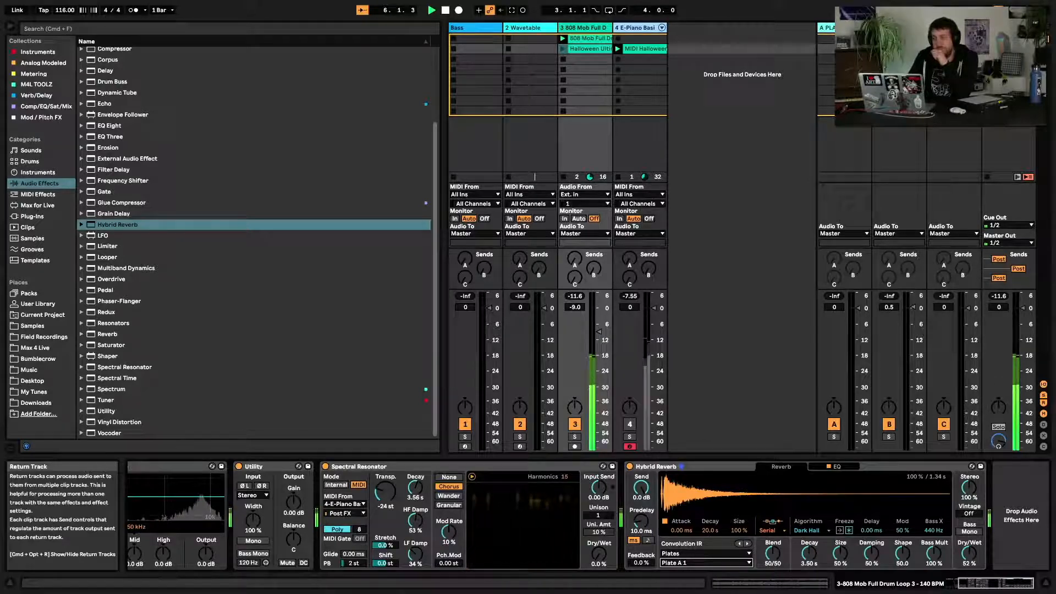
Open the A-PLATE return track's Little Plate plugin window to inspect it, then close it
click(843, 27)
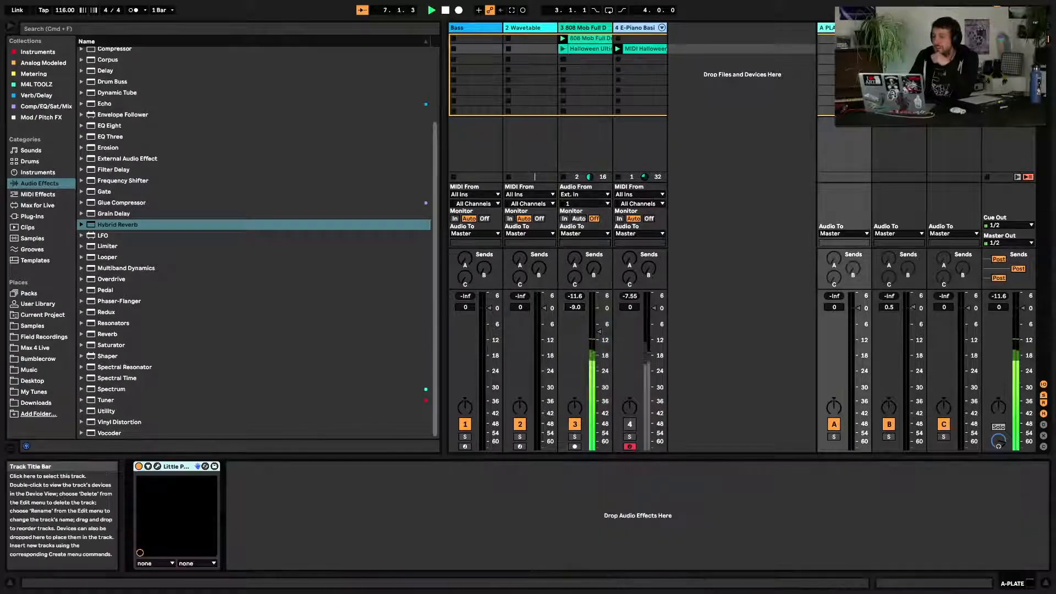
click(158, 466)
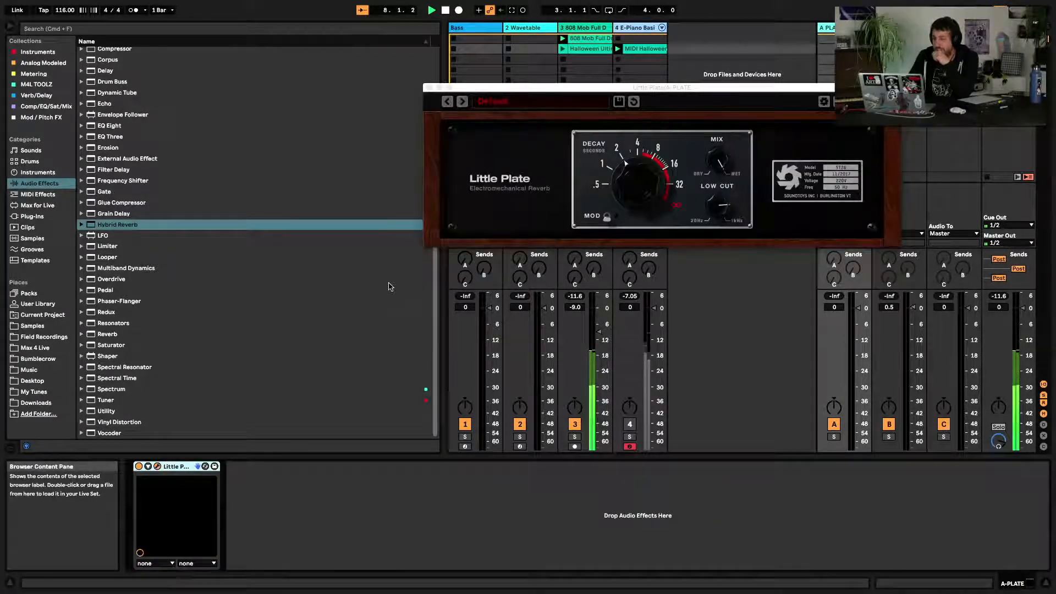
drag(640, 88, 423, 156)
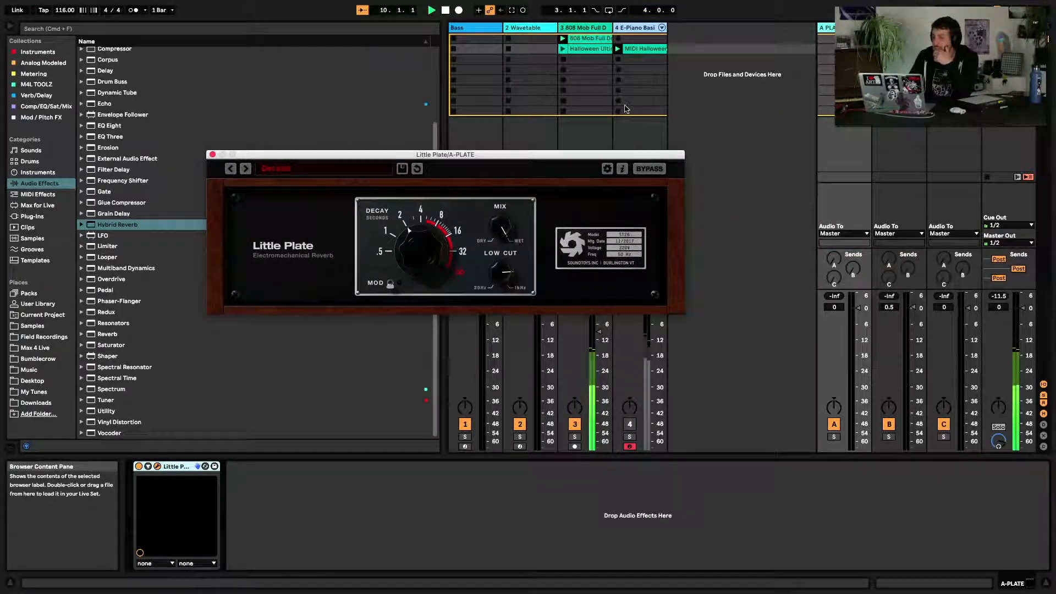
click(212, 155)
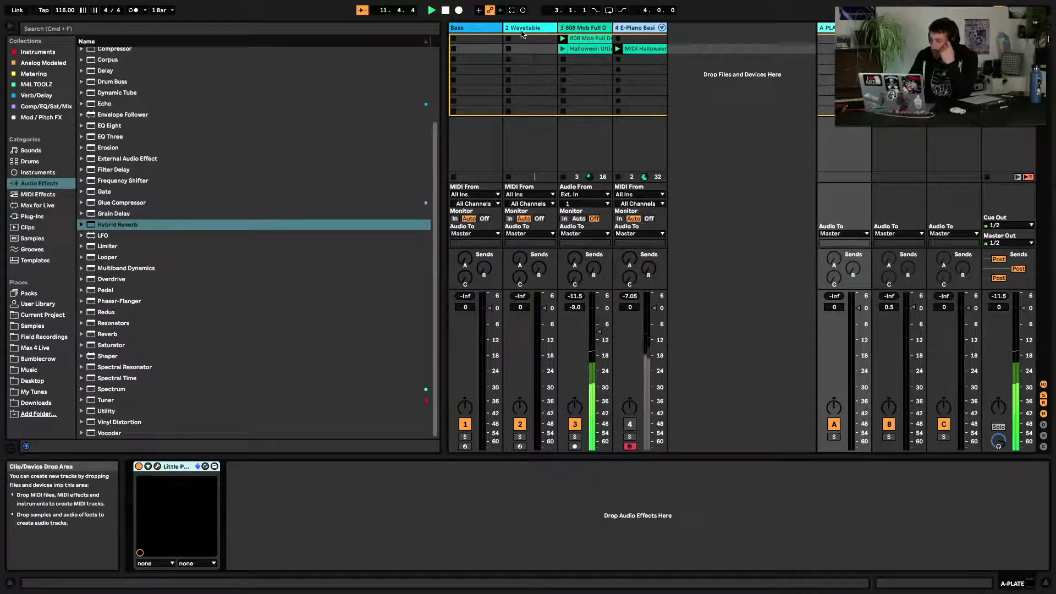
Return to the drum track's Hybrid Reverb and choose the Plate C 2 impulse response
click(608, 29)
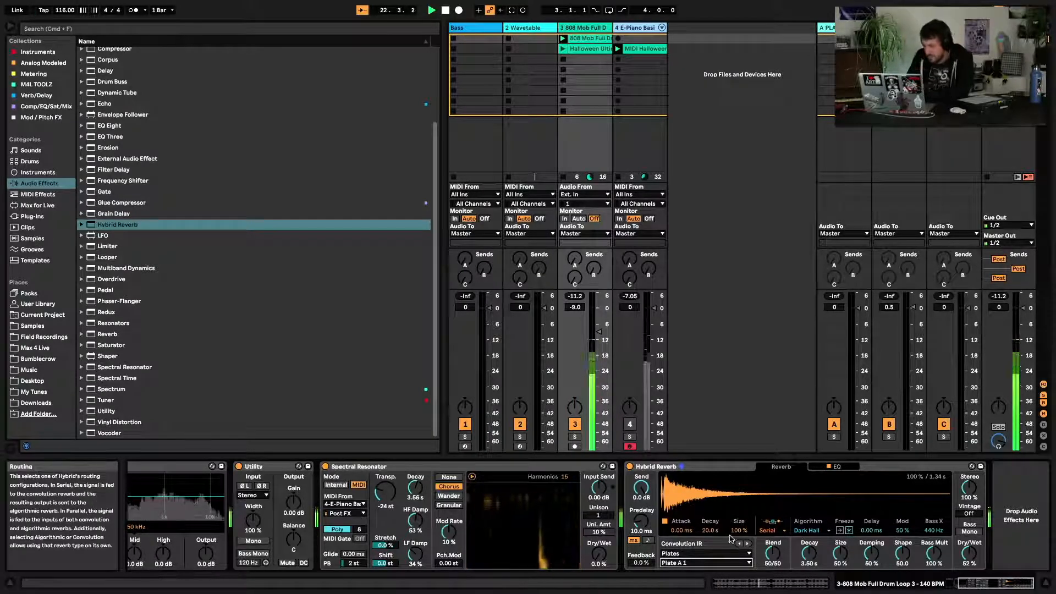
click(709, 563)
click(706, 519)
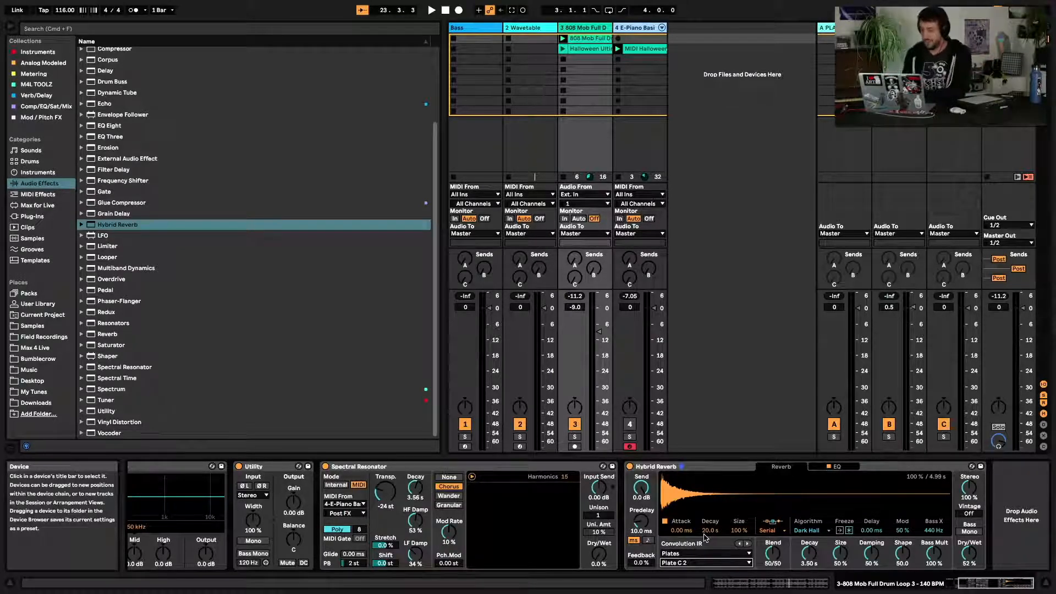
Switch to the Real Places category, pick Ancient Sapiens Carved Cave 1, and start playback
click(692, 554)
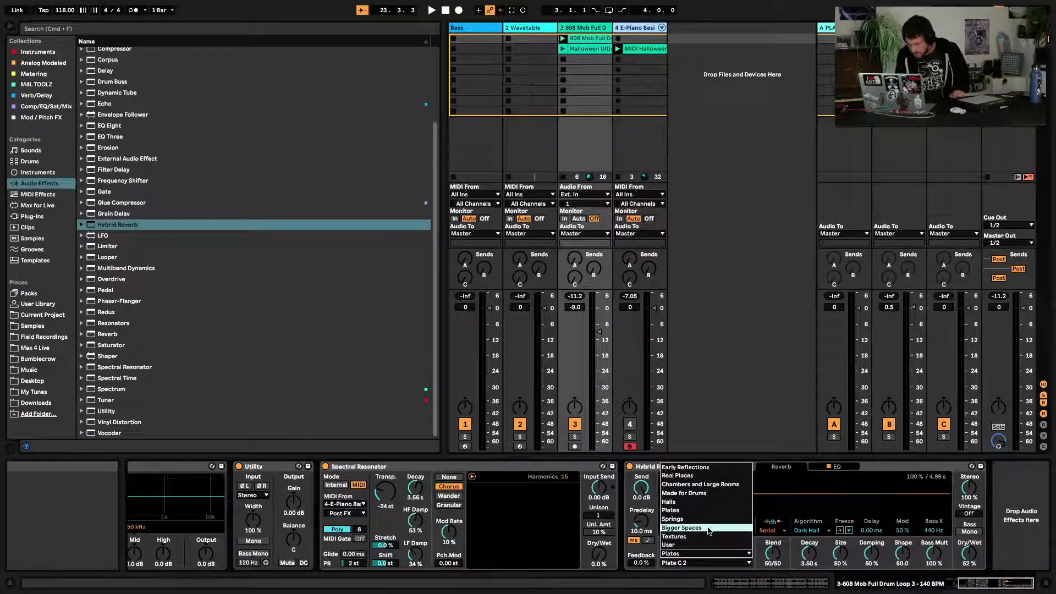
click(717, 476)
click(706, 563)
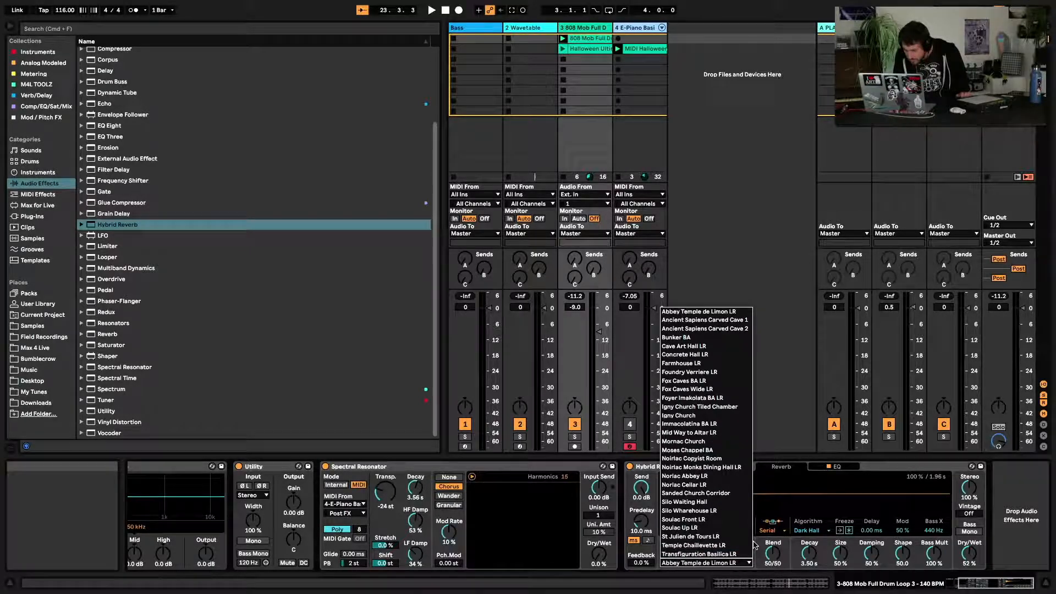
click(710, 320)
key(space)
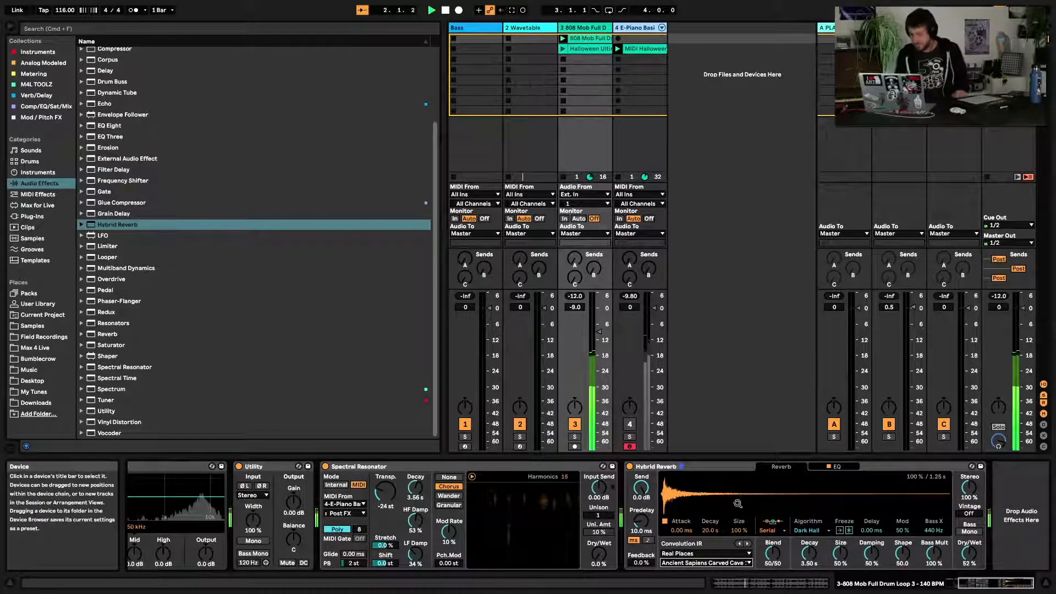
Audition Early Reflections impulse responses, trying Small Ambience and settling on The Carpentry BA
click(696, 554)
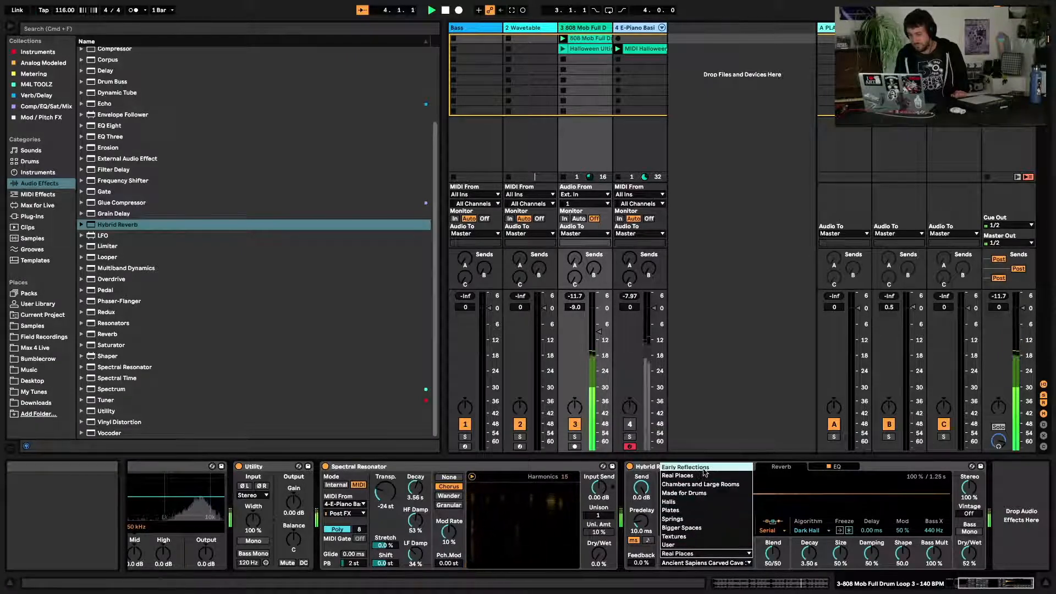
click(686, 467)
click(702, 554)
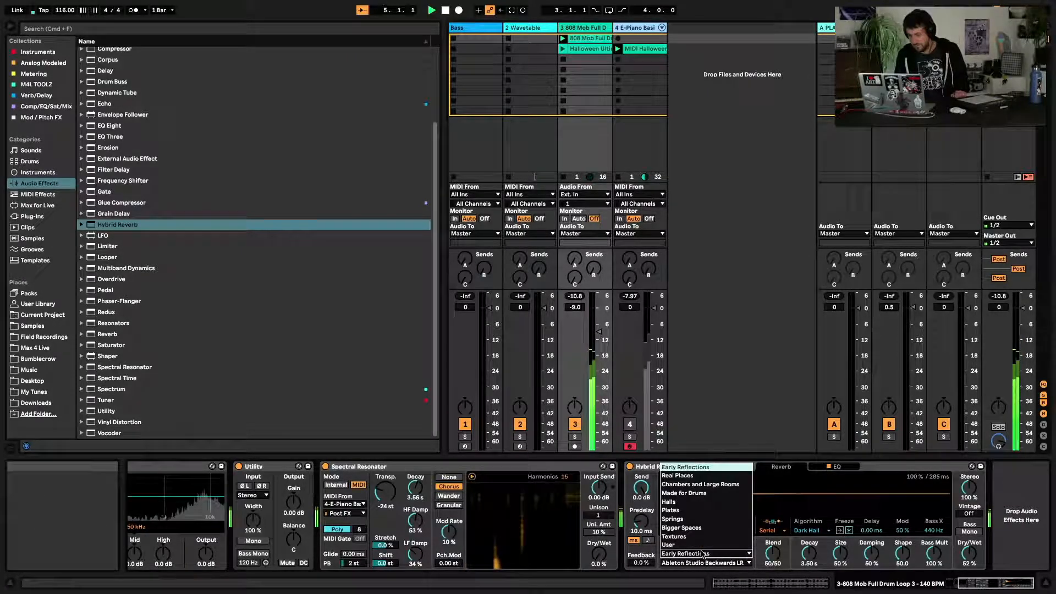
click(708, 564)
click(707, 562)
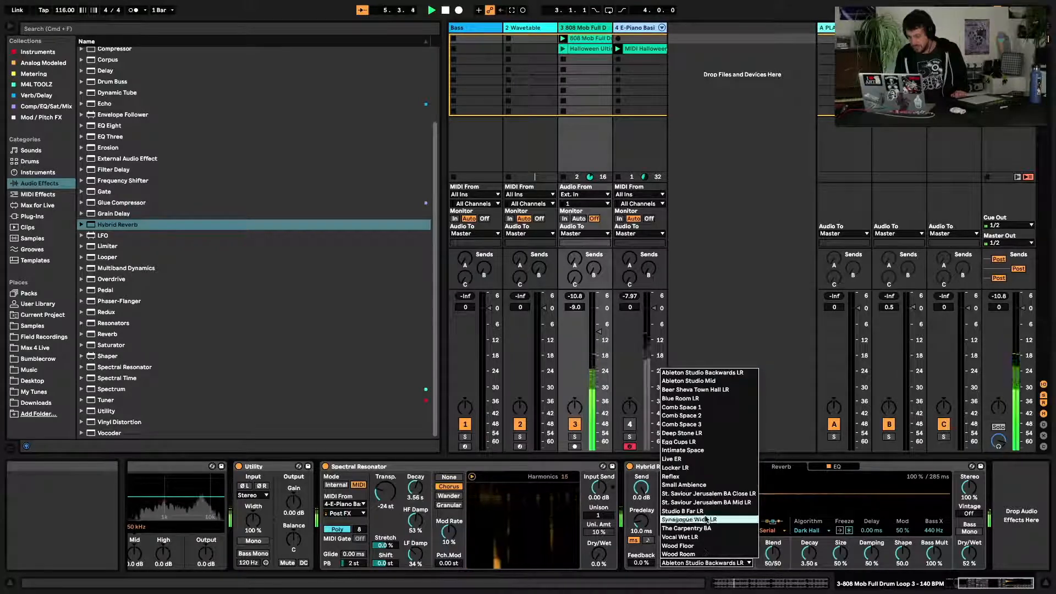
click(712, 485)
click(707, 563)
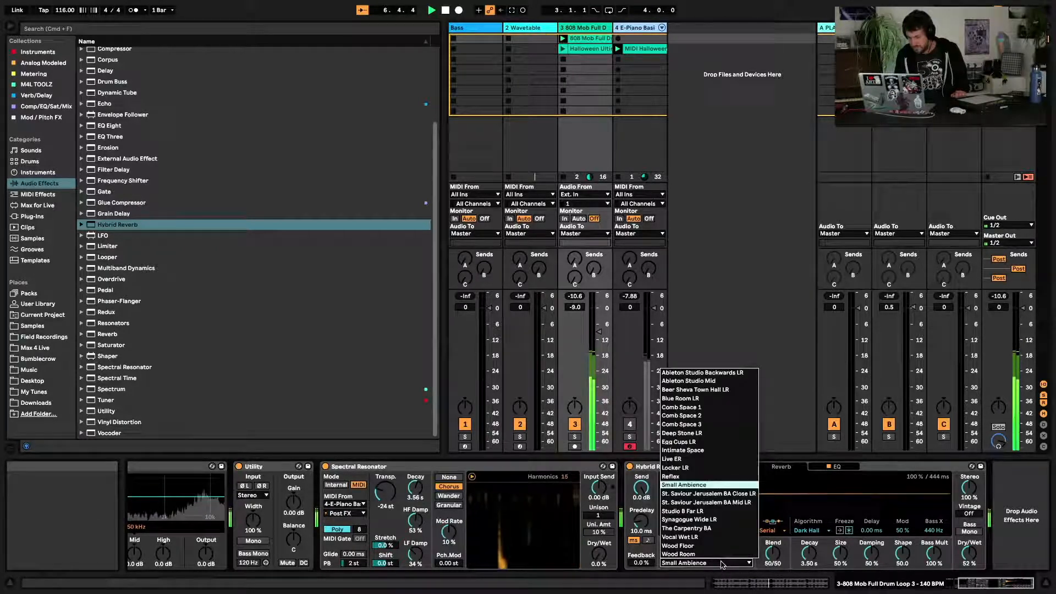
click(723, 528)
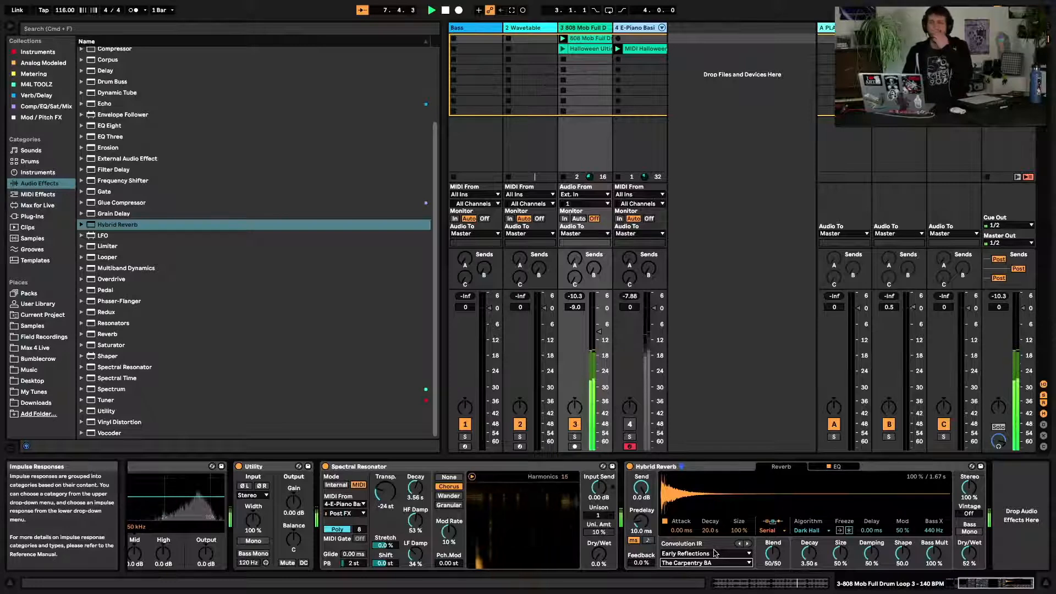
Switch to Chambers and Large Rooms and try Foundry Black Room LR, Digital Room LR, then Digital Chamber
click(719, 552)
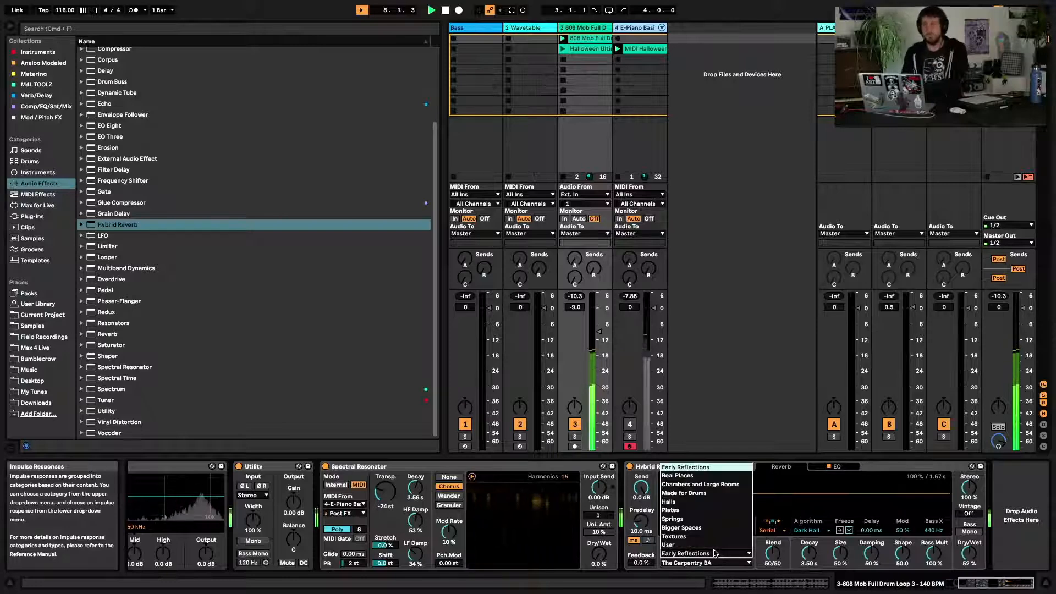
click(703, 484)
click(705, 561)
click(703, 524)
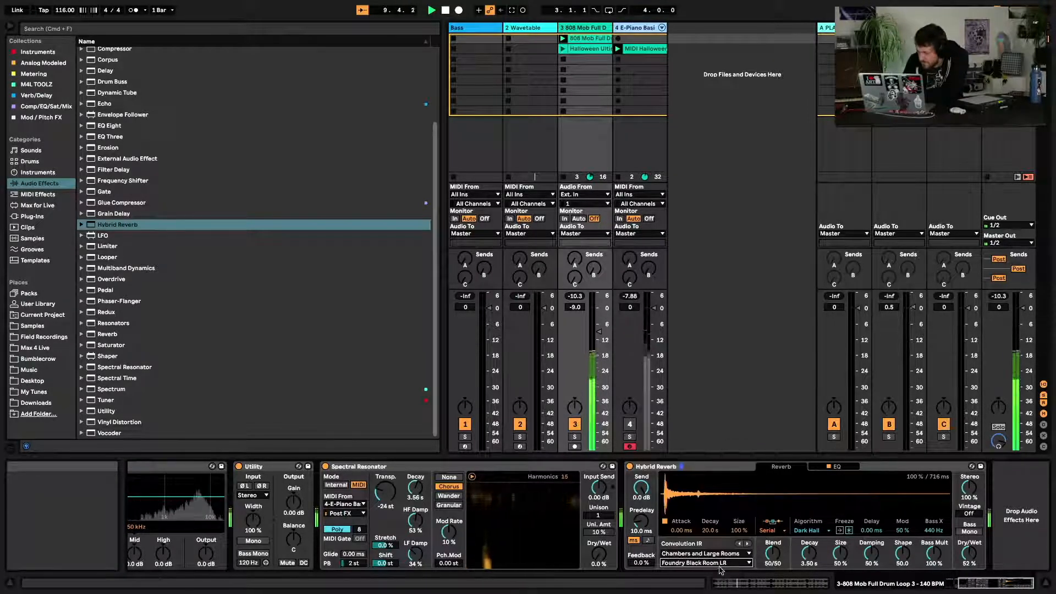
click(719, 563)
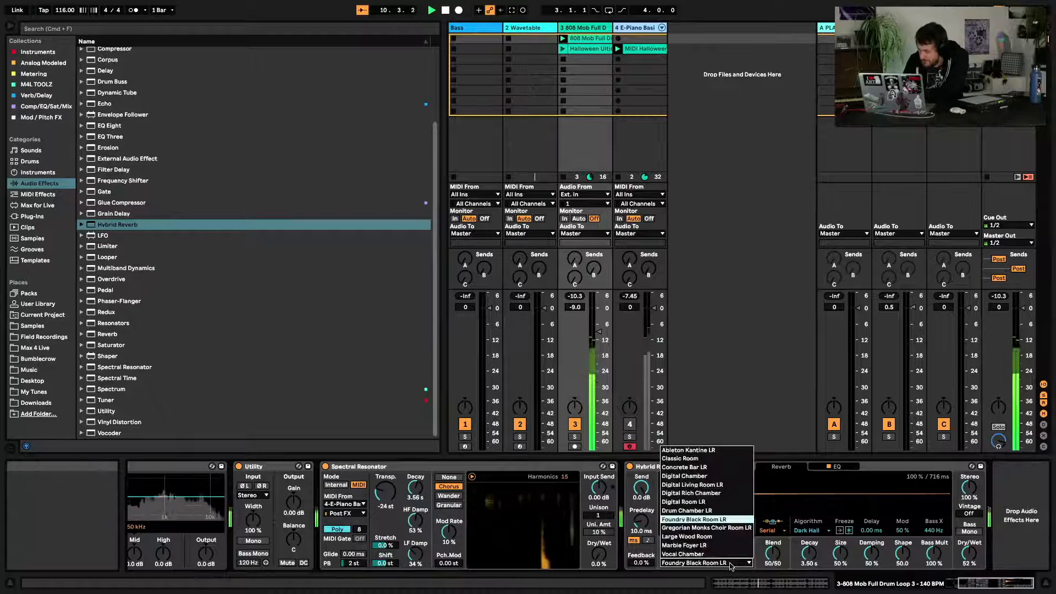
click(720, 502)
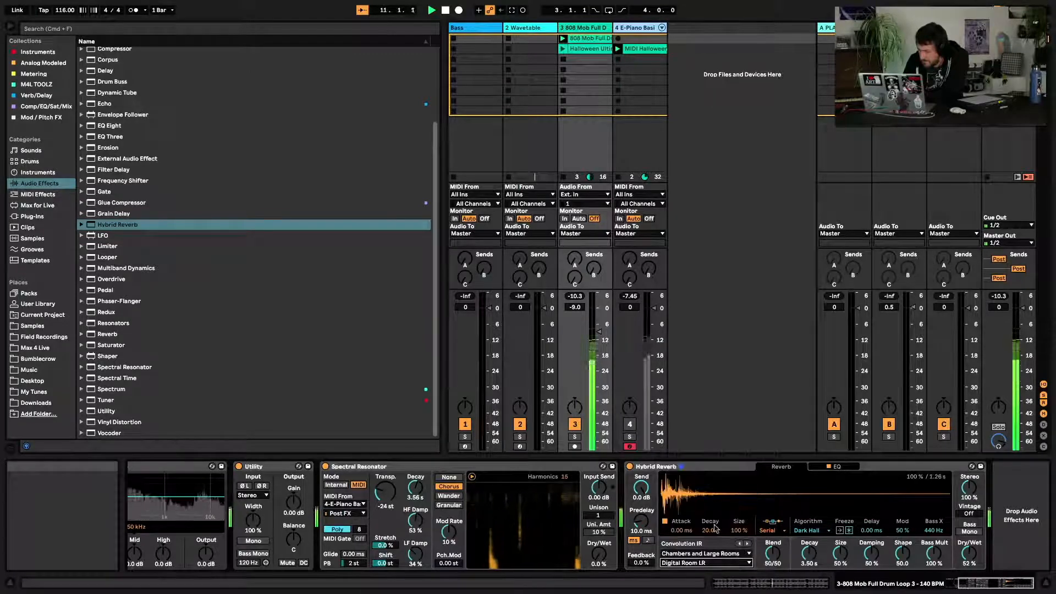
click(709, 562)
click(707, 493)
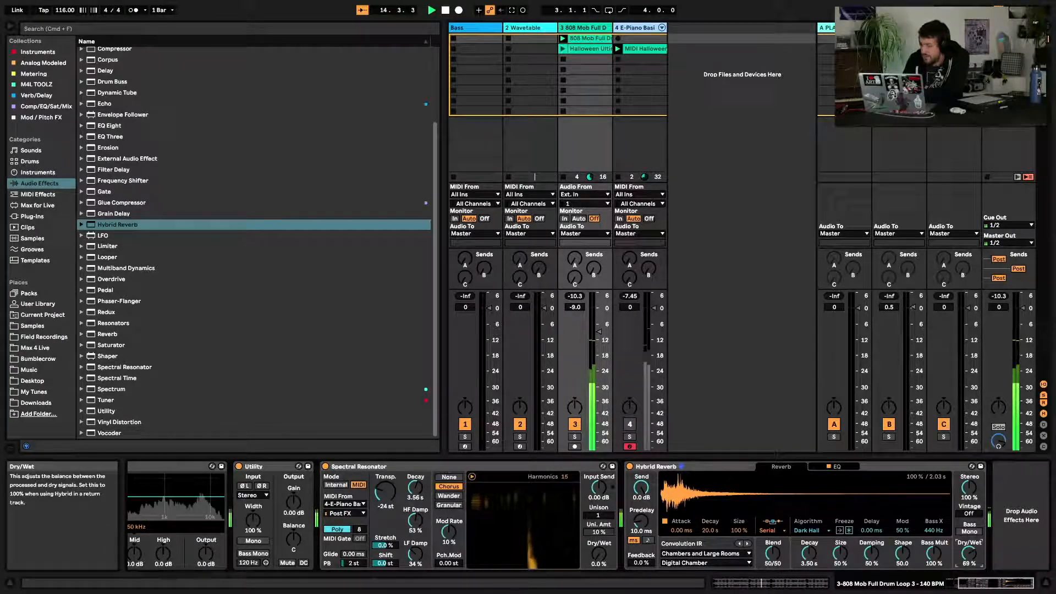
Switch to Real Places and try the Farmhouse LR and Immacolatina BA LR impulse responses
click(680, 553)
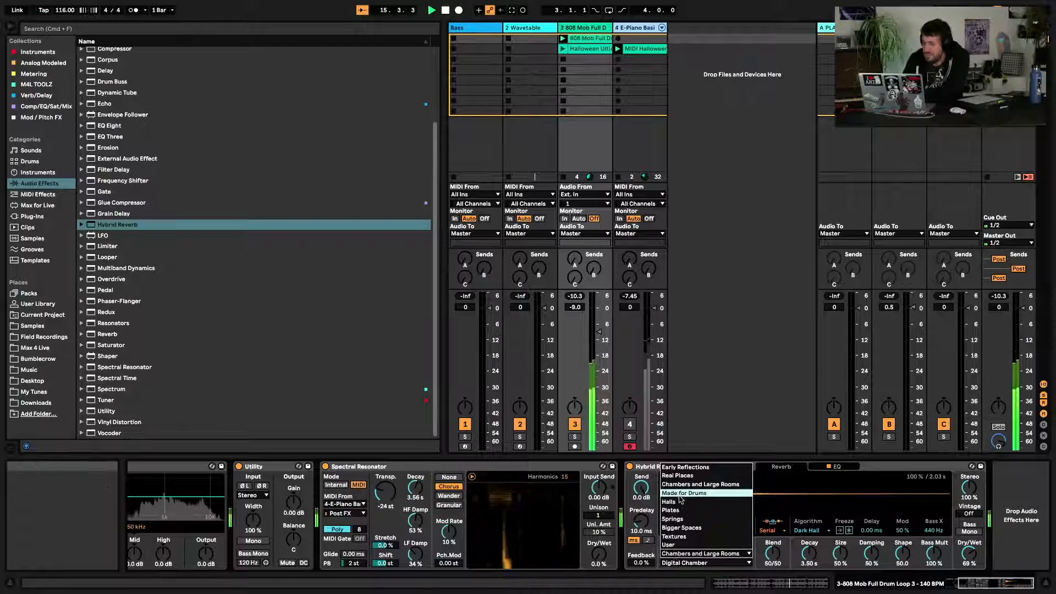
click(683, 477)
click(706, 563)
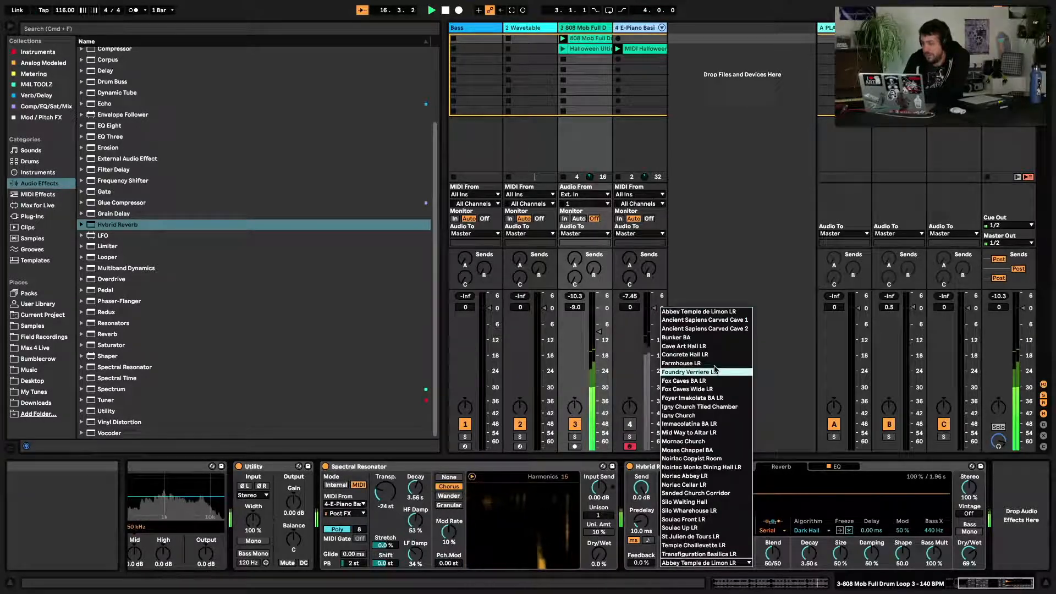
click(714, 368)
click(706, 563)
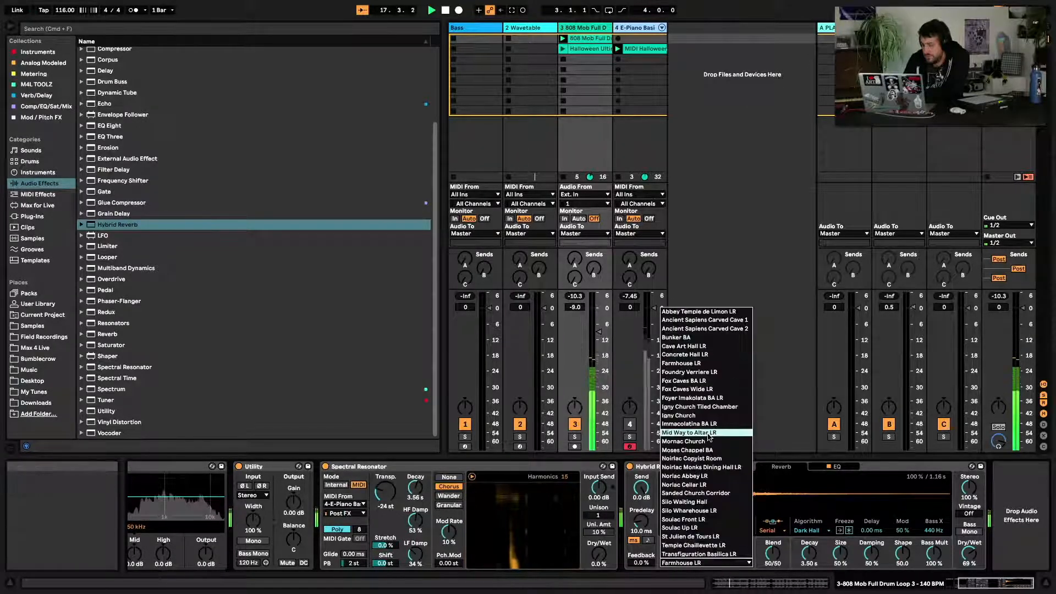
click(710, 424)
Audition Moses Chappel BA, Silo Wharehouse LR, then St Julien de Tours LR impulse responses
click(702, 564)
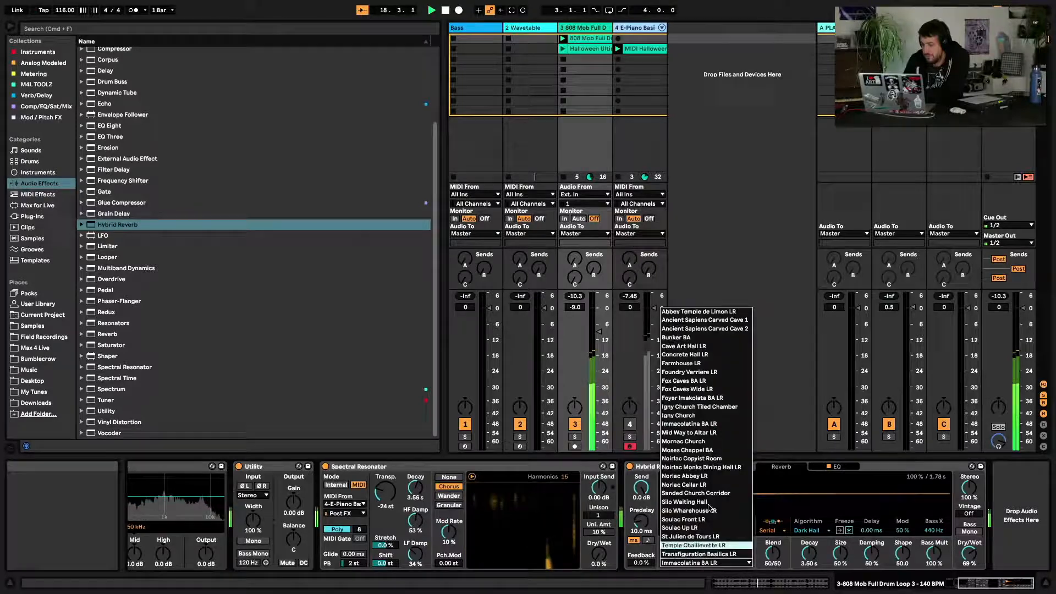
click(710, 451)
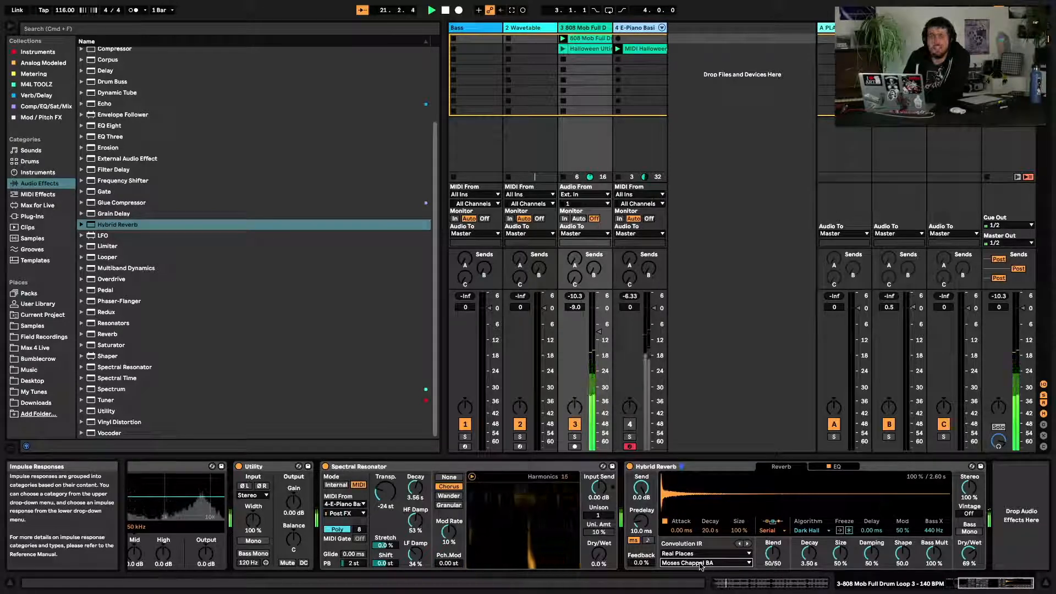
click(700, 564)
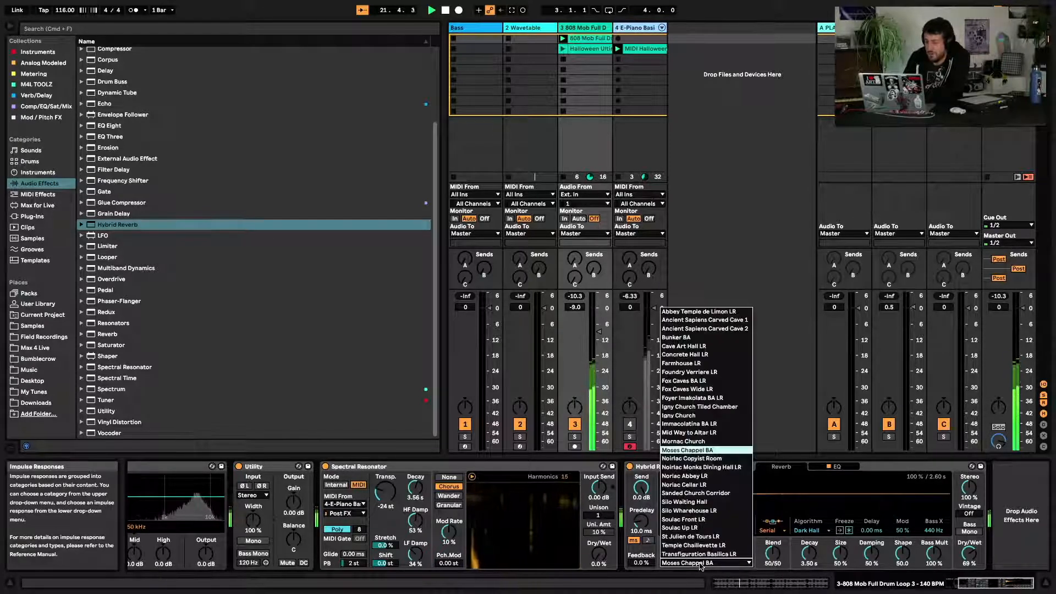
click(701, 511)
click(703, 563)
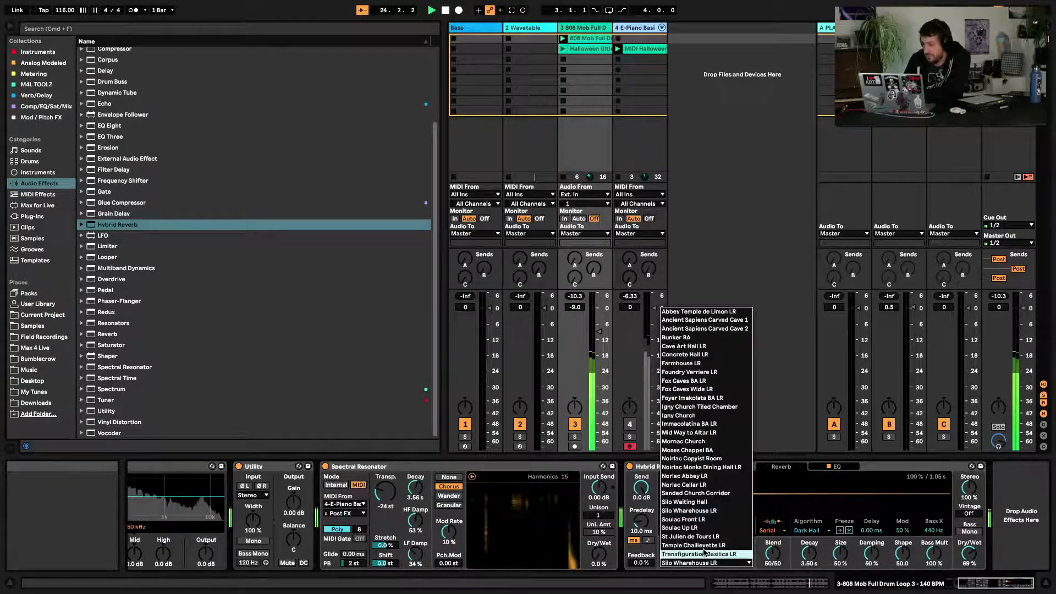
click(691, 536)
Switch the impulse response category to Textures and audition Tape Hi Speed Time 25
click(694, 554)
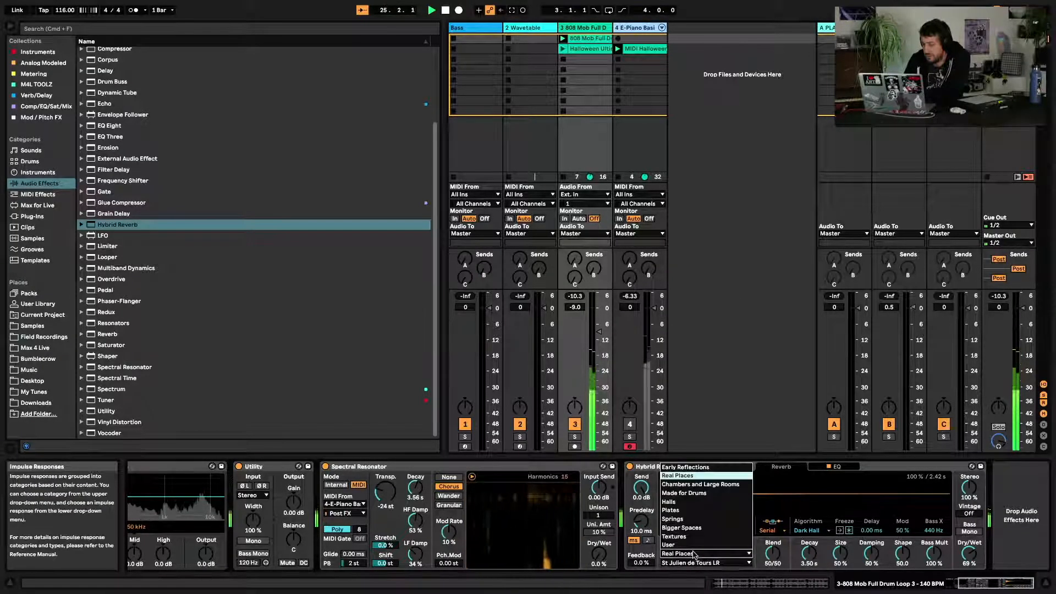
click(695, 536)
click(700, 563)
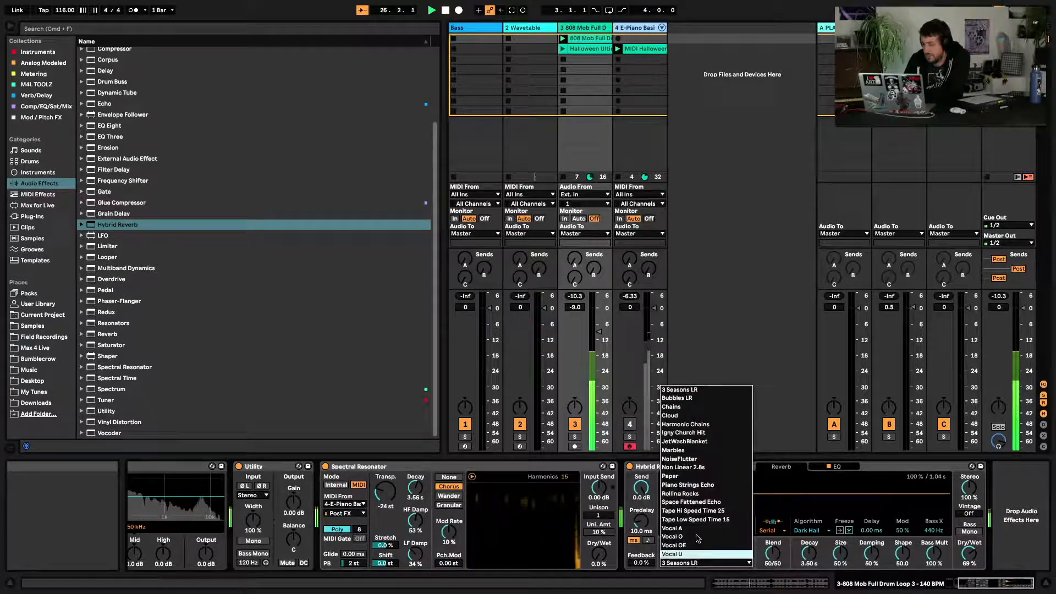
click(693, 511)
Switch to Bigger Spaces and audition Shimmering Sky LR, Transfiguration Basilica Dome LR, then Date Packing Wearhouse LR
click(696, 554)
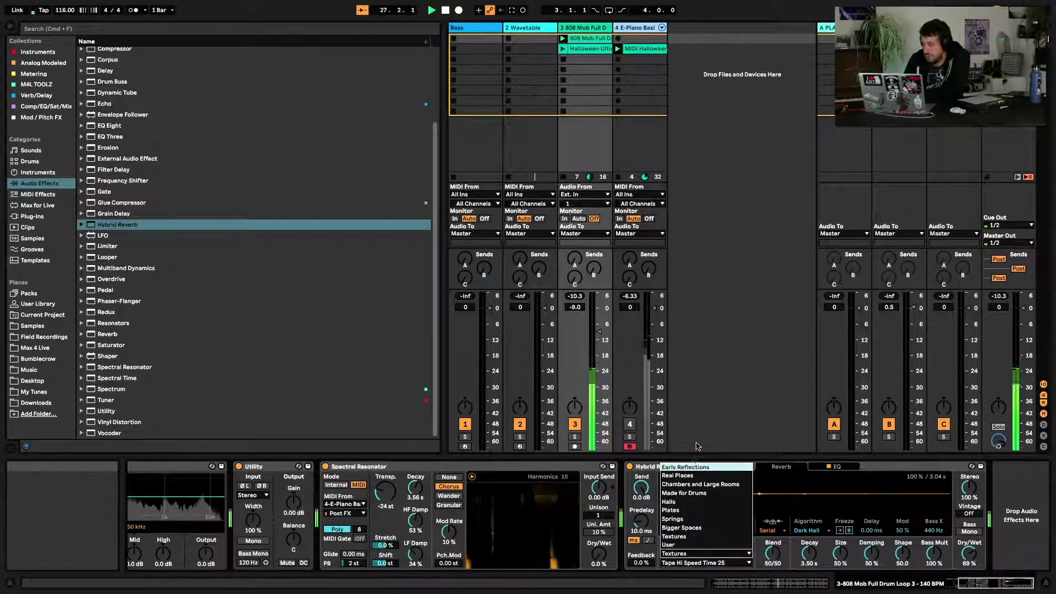
click(686, 527)
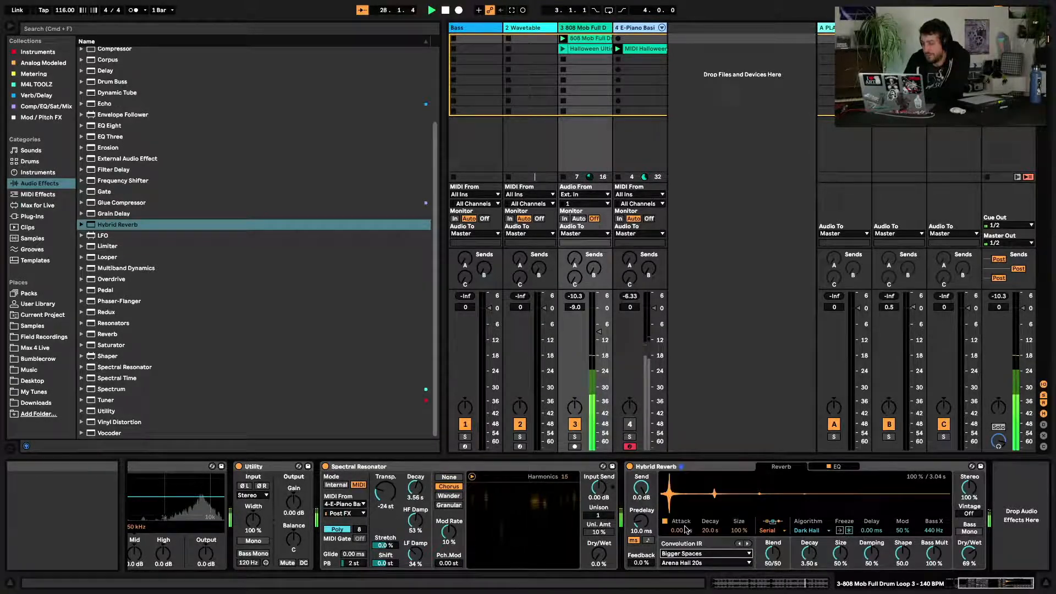
click(685, 563)
click(709, 537)
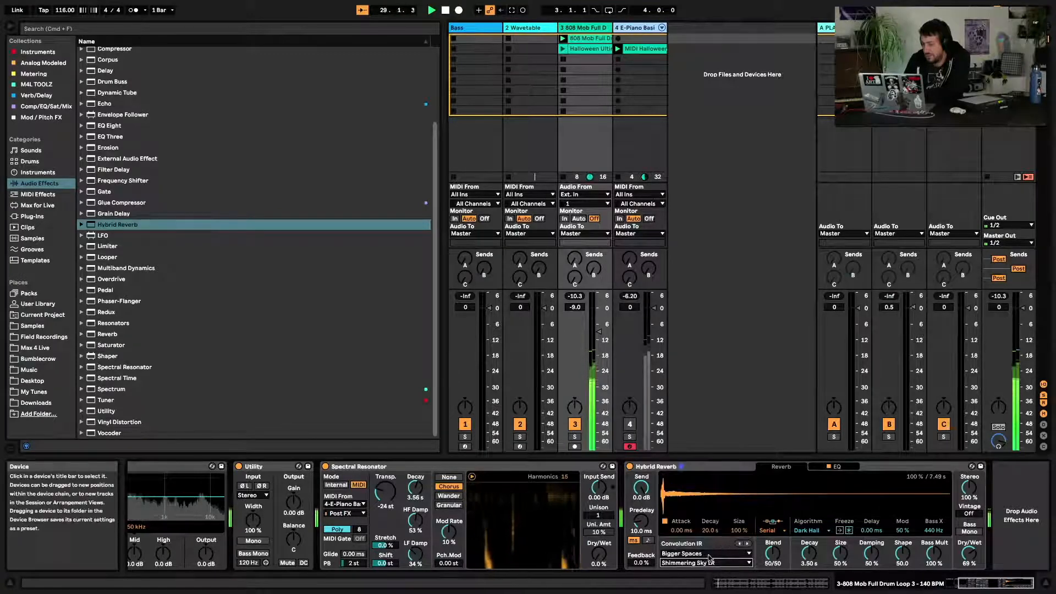
click(703, 563)
click(702, 554)
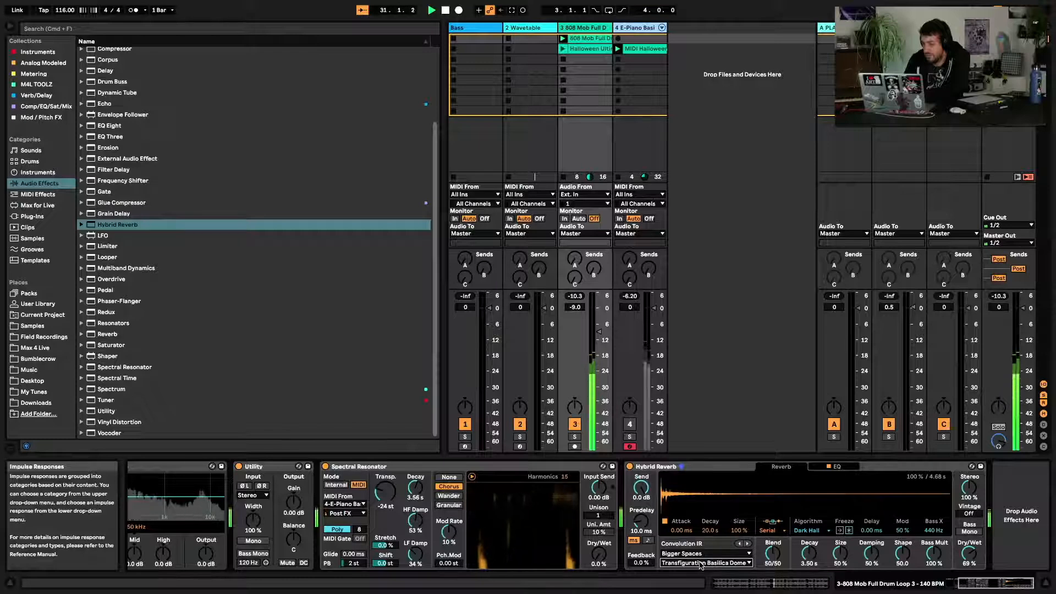
click(703, 563)
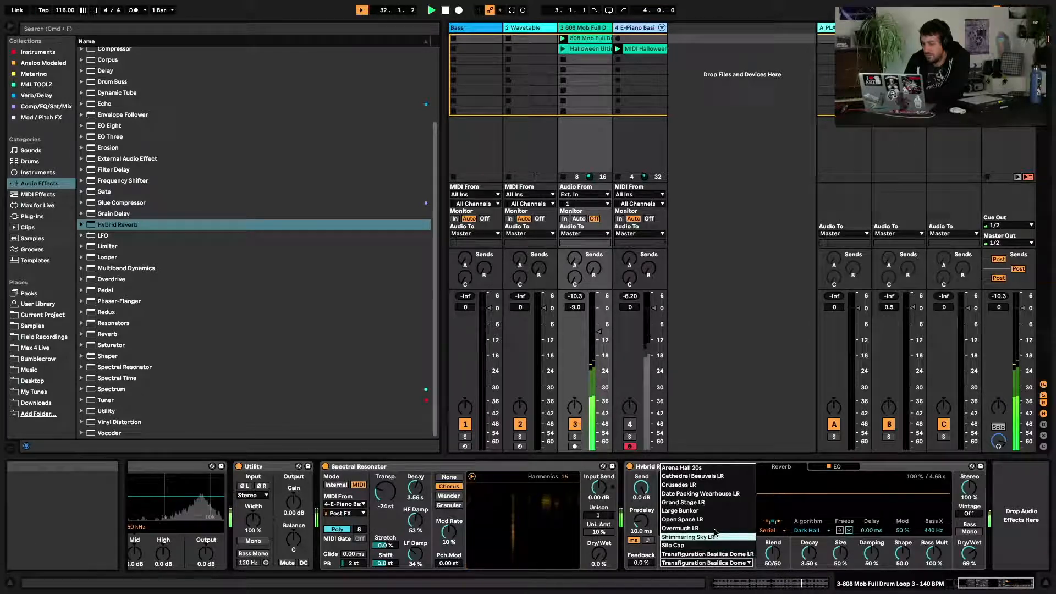
click(719, 495)
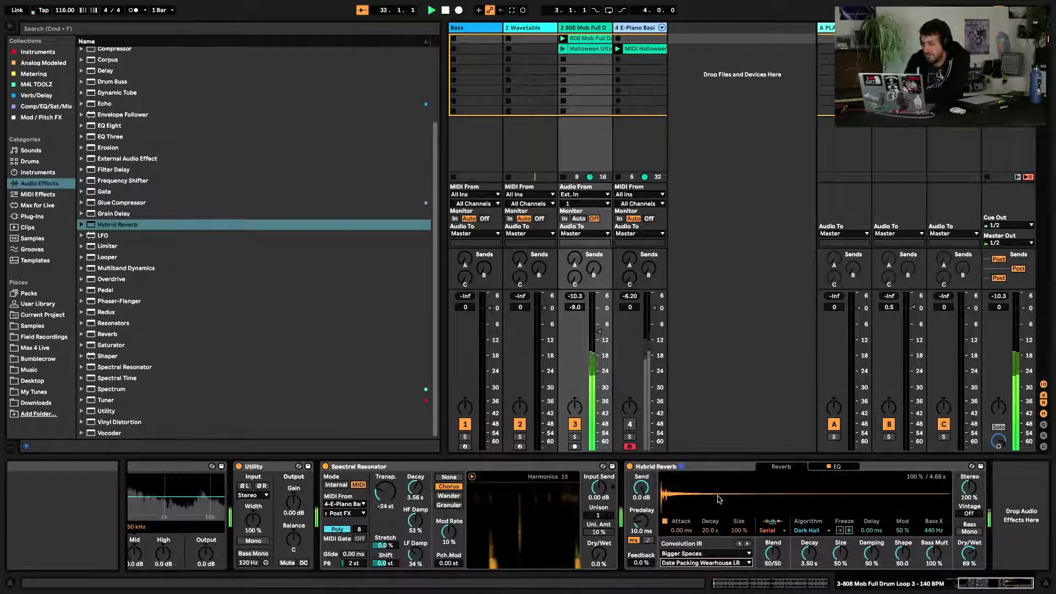
click(710, 564)
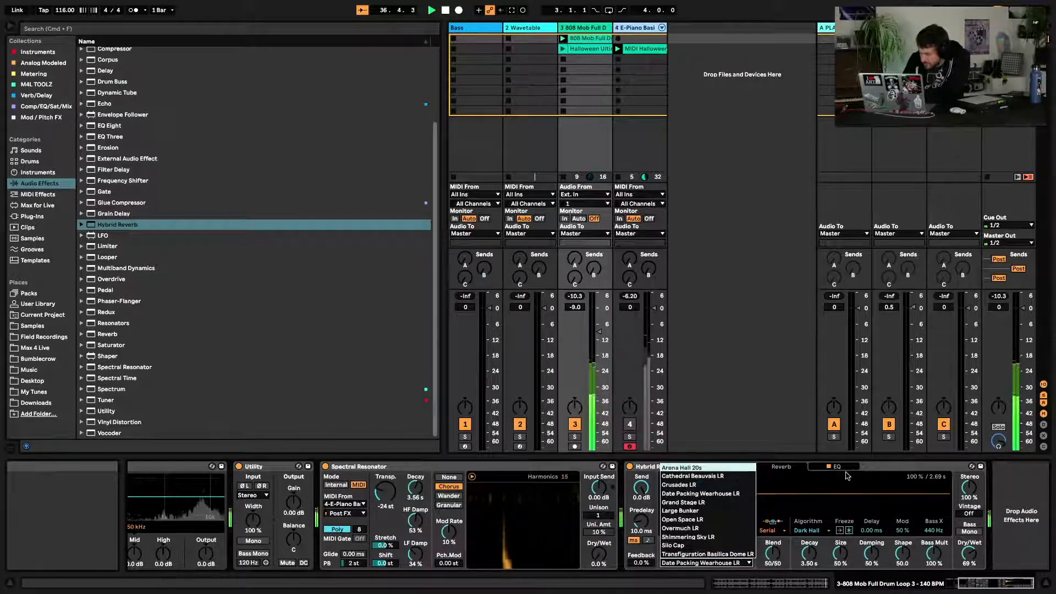
click(876, 472)
Return to Textures and audition Tape Low Speed Time 15, Tape Hi Speed Time 25, then Piano Strings Echo
click(680, 553)
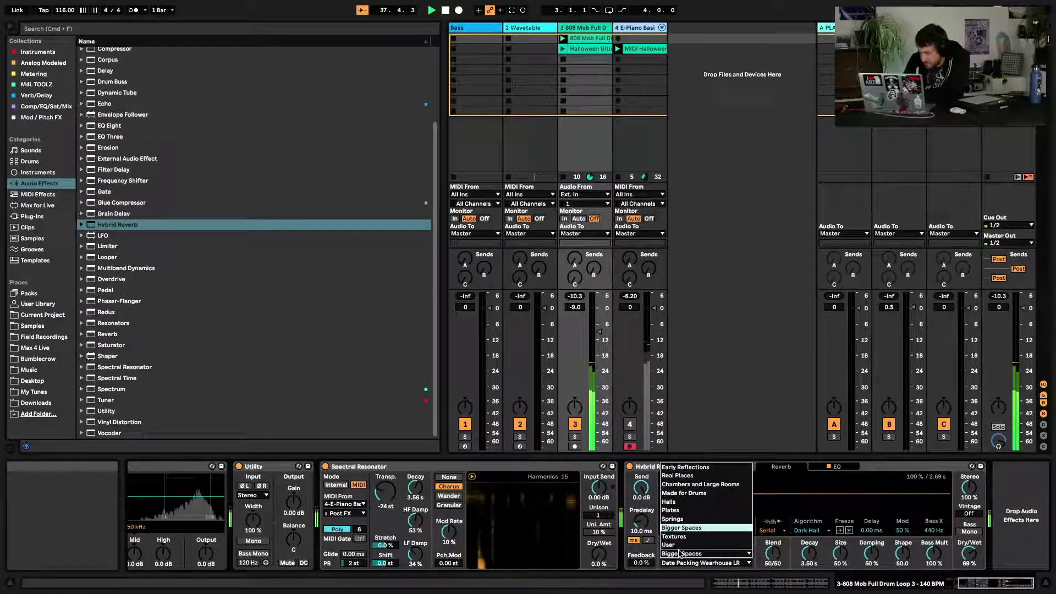
click(675, 537)
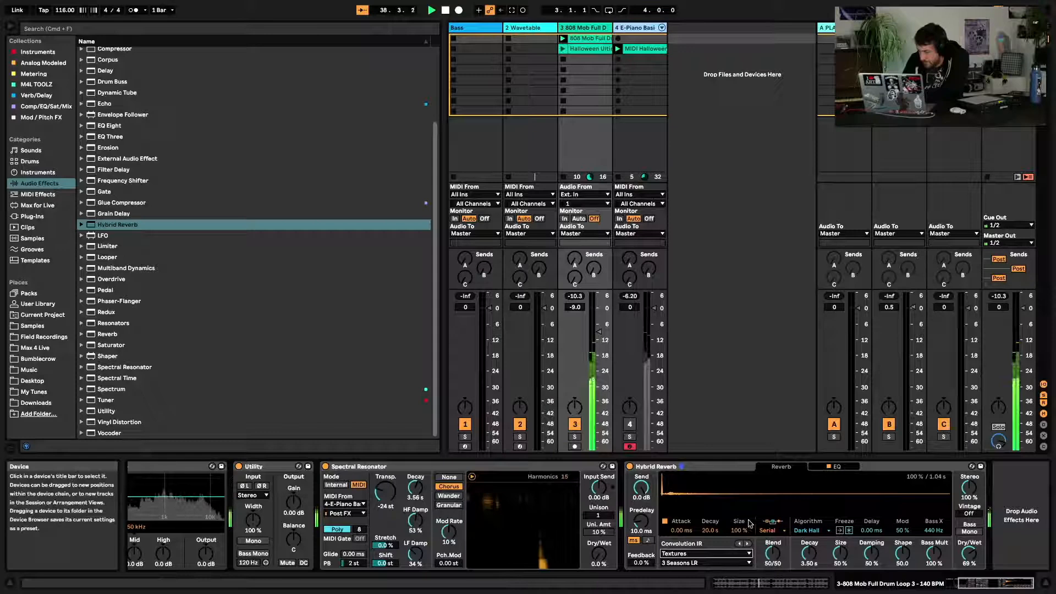
click(698, 564)
click(694, 519)
click(701, 563)
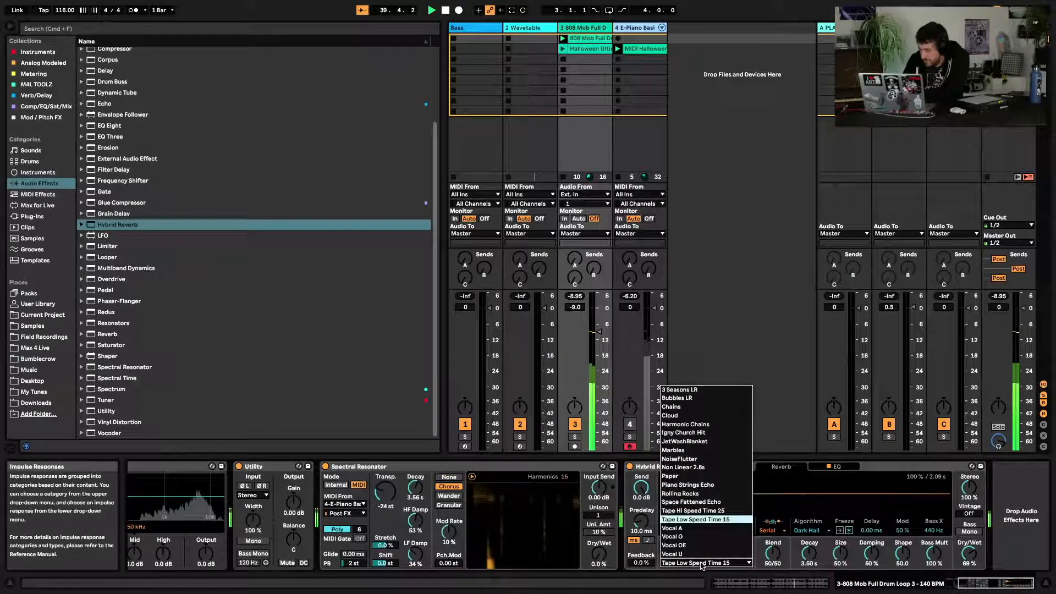
click(733, 512)
click(716, 562)
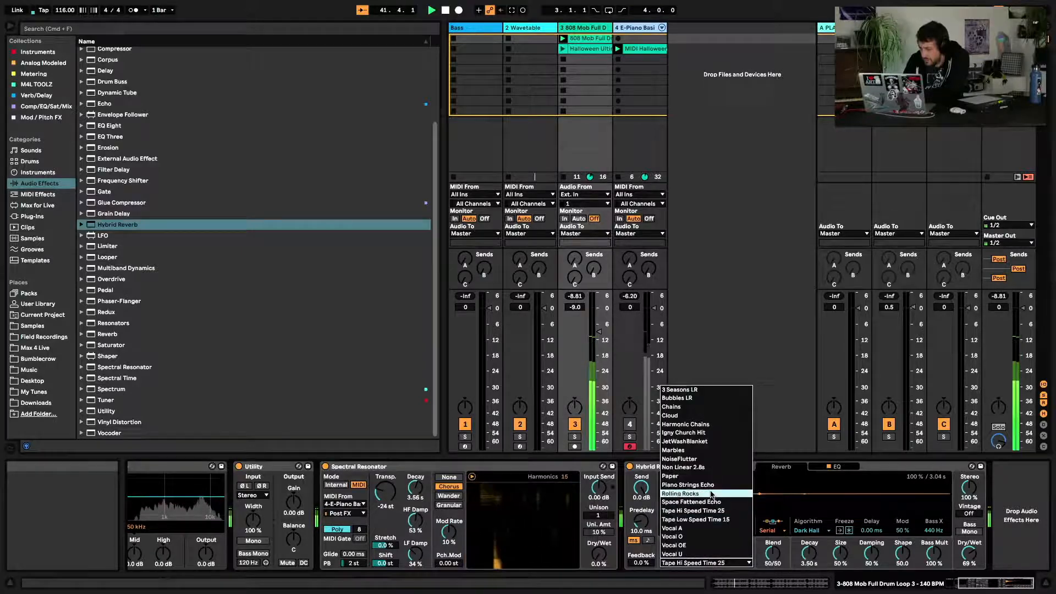
click(720, 497)
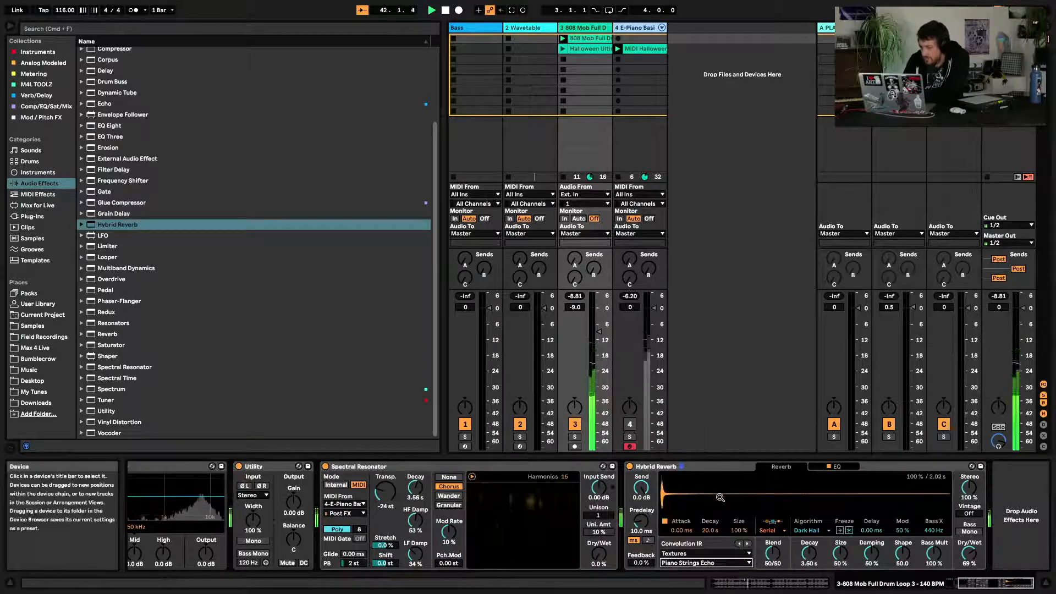
Audition the Vocal A, Vocal O and Vocal OE impulse responses, then pick Igny Church Hit
click(711, 562)
click(702, 535)
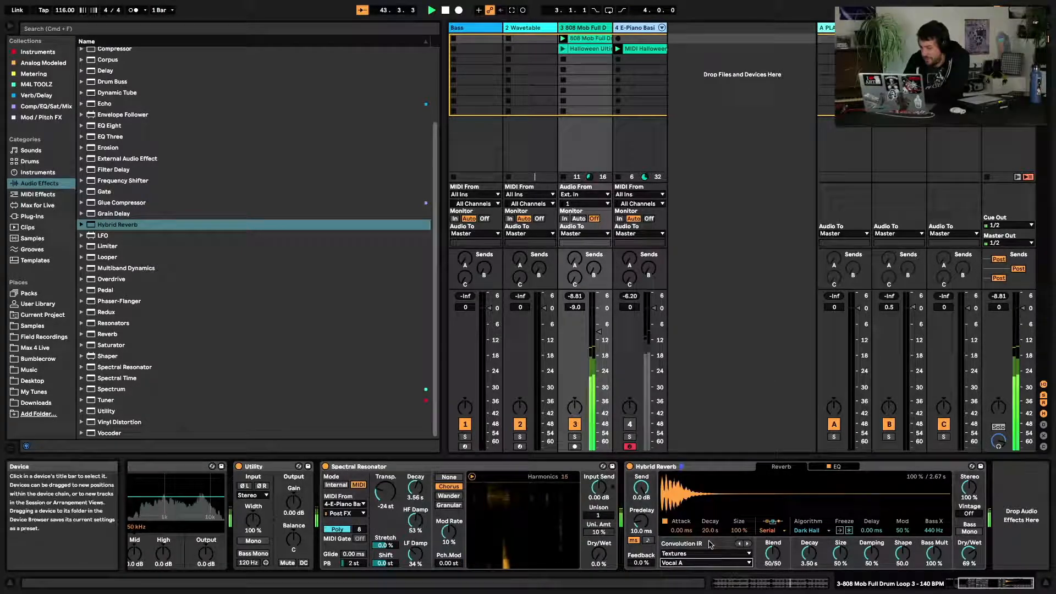
click(714, 562)
click(710, 553)
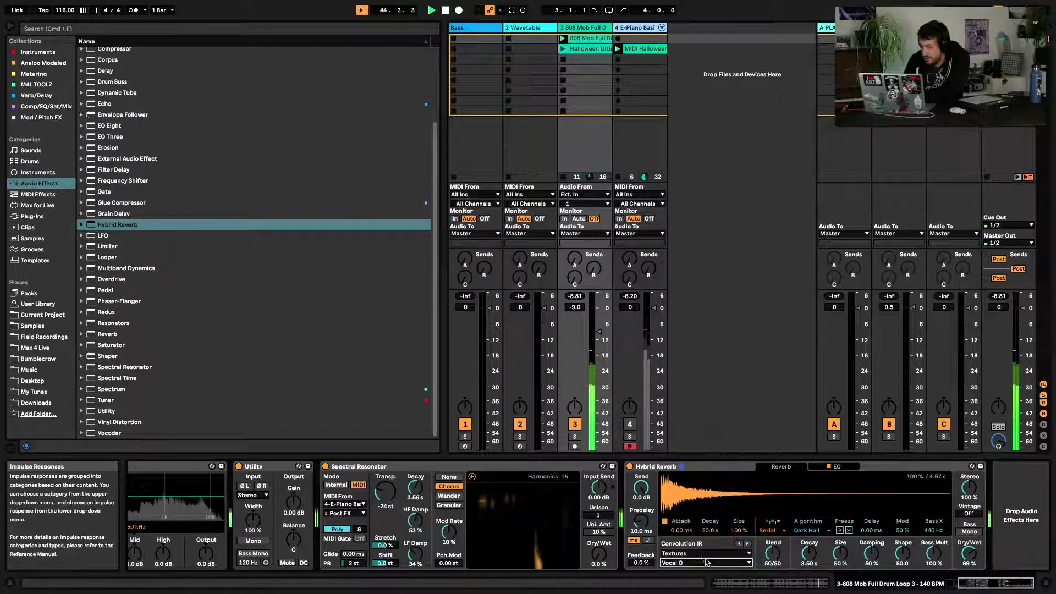
click(710, 562)
click(706, 552)
click(701, 563)
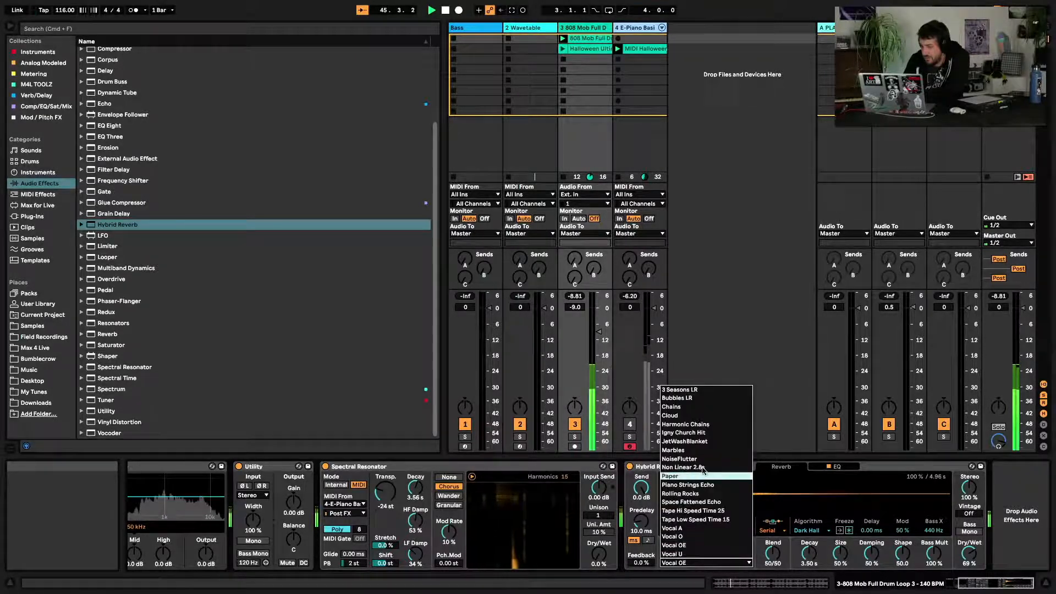
click(704, 433)
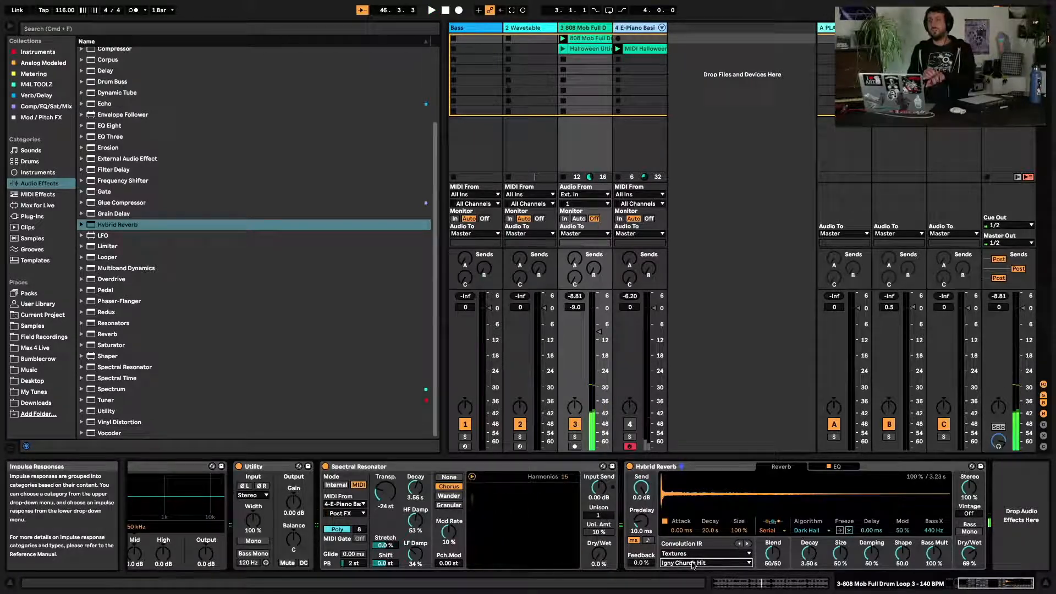
Restart playback and sweep the Hybrid Reverb Blend control, leaving it at 100/0
key(space)
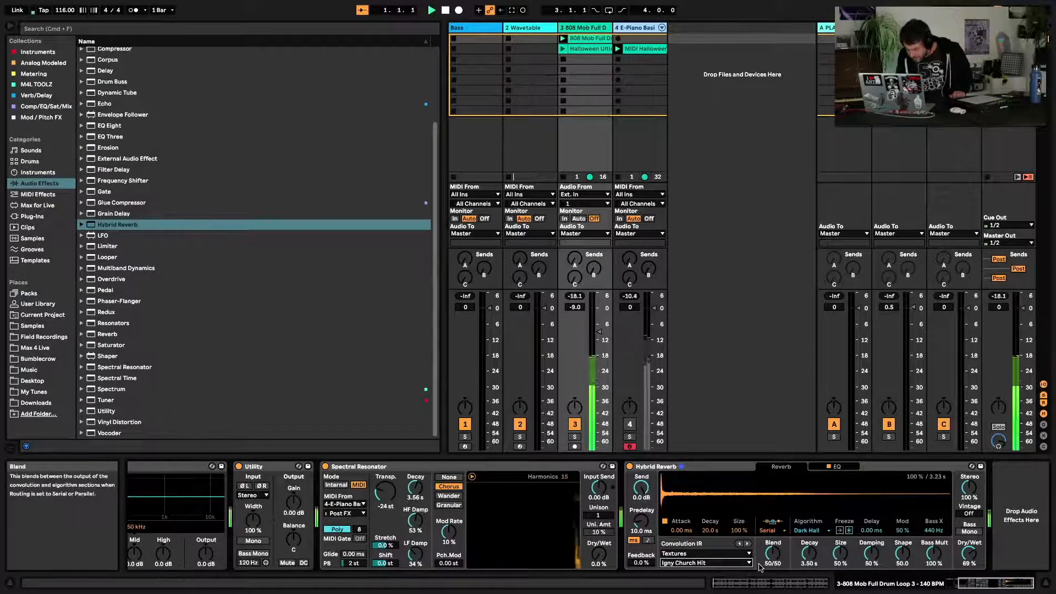
key(space)
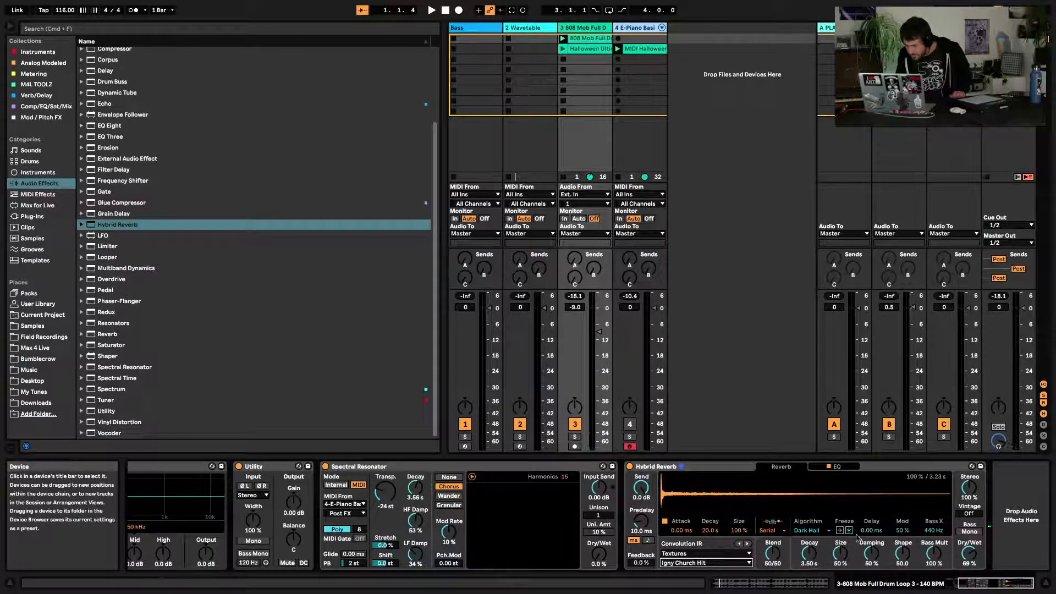
click(802, 530)
click(807, 538)
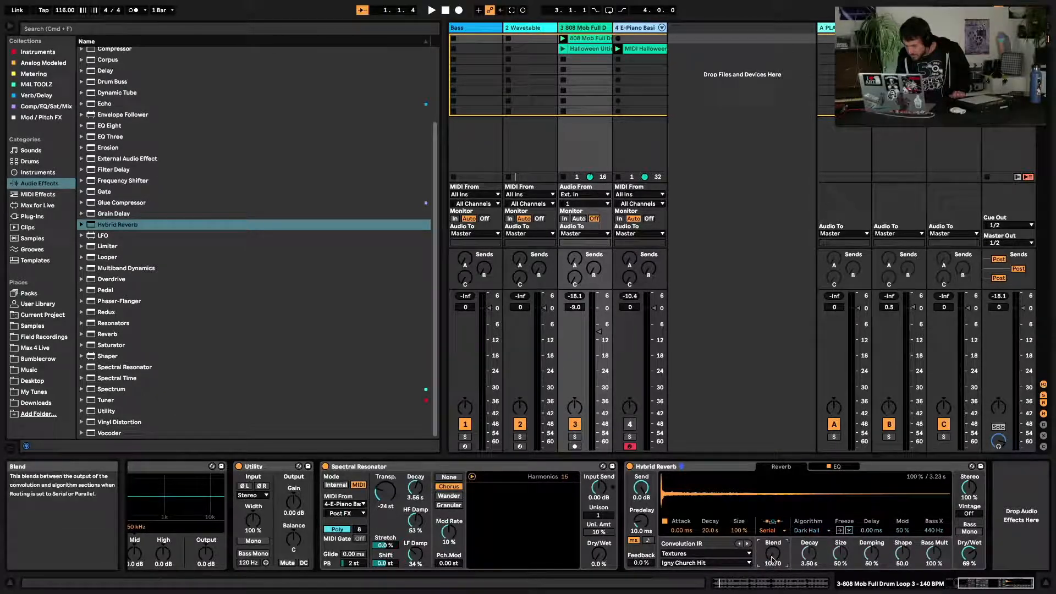
key(space)
drag(772, 560, 772, 484)
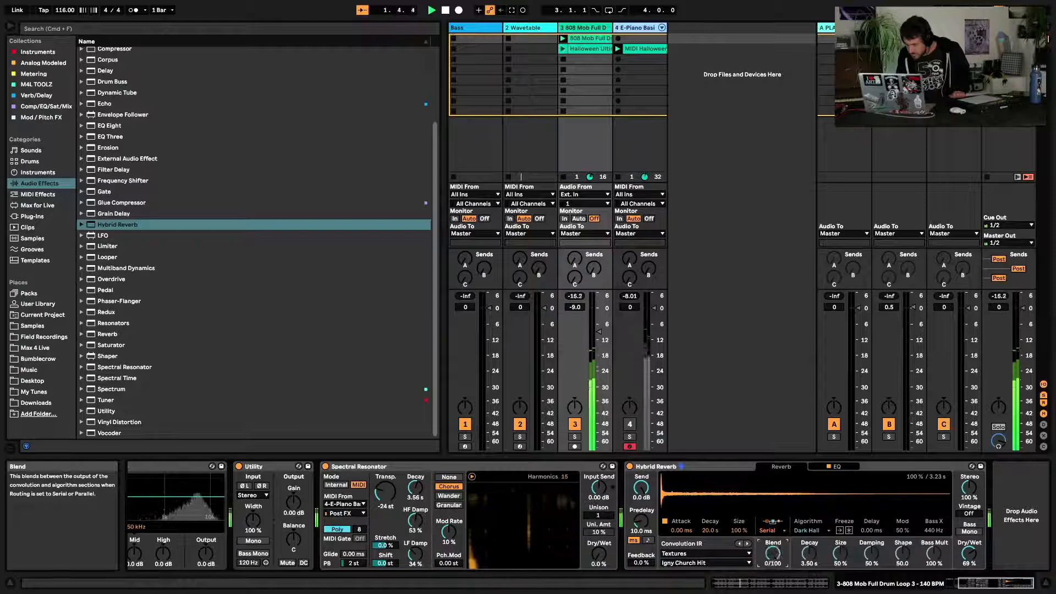
drag(773, 555, 772, 592)
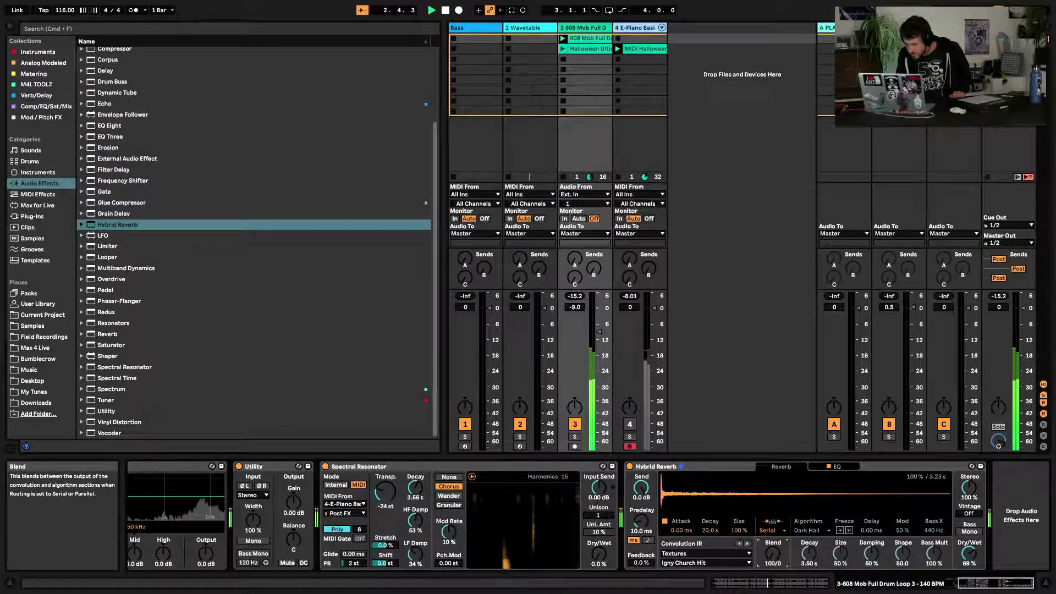
Set the reverb routing mode to Serial
click(775, 530)
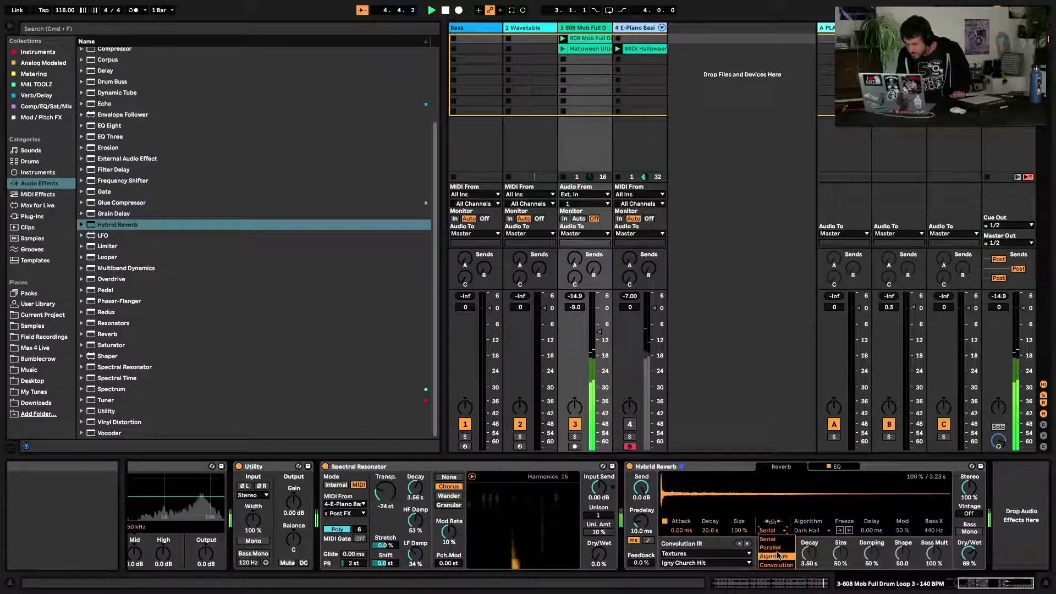
click(770, 540)
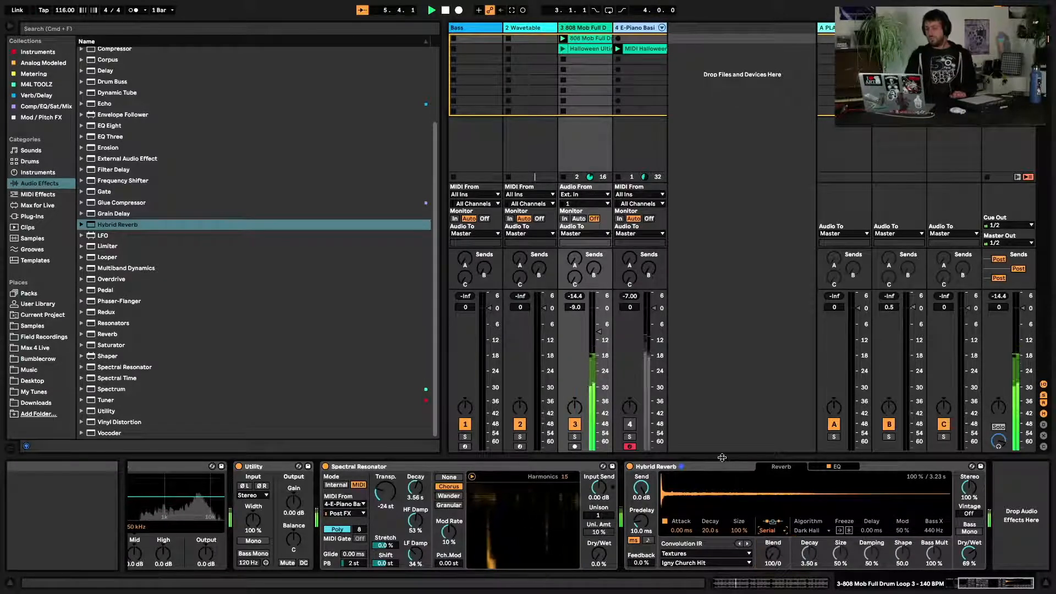
key(space)
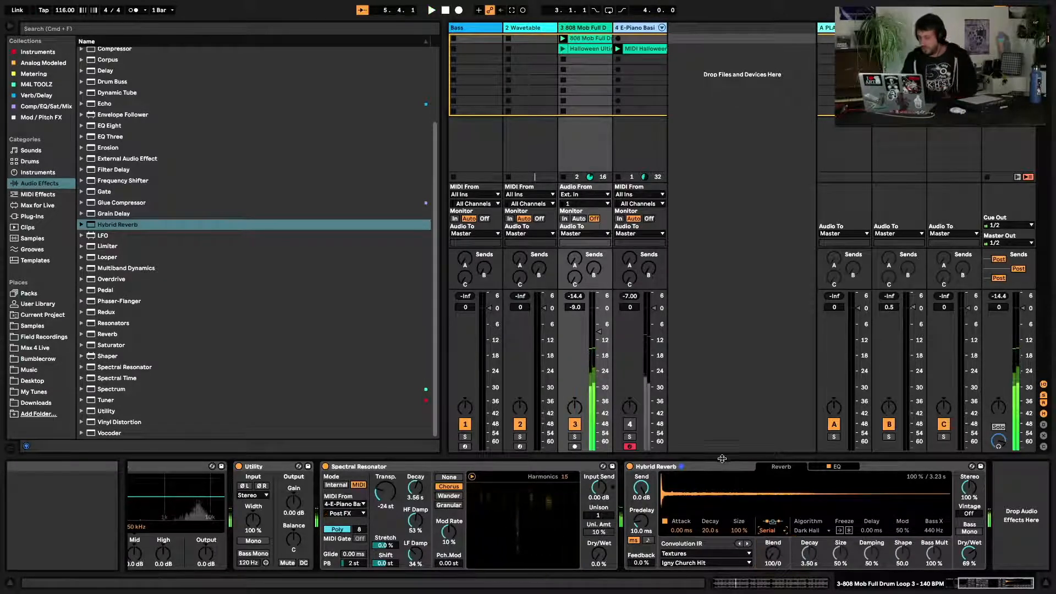
click(775, 533)
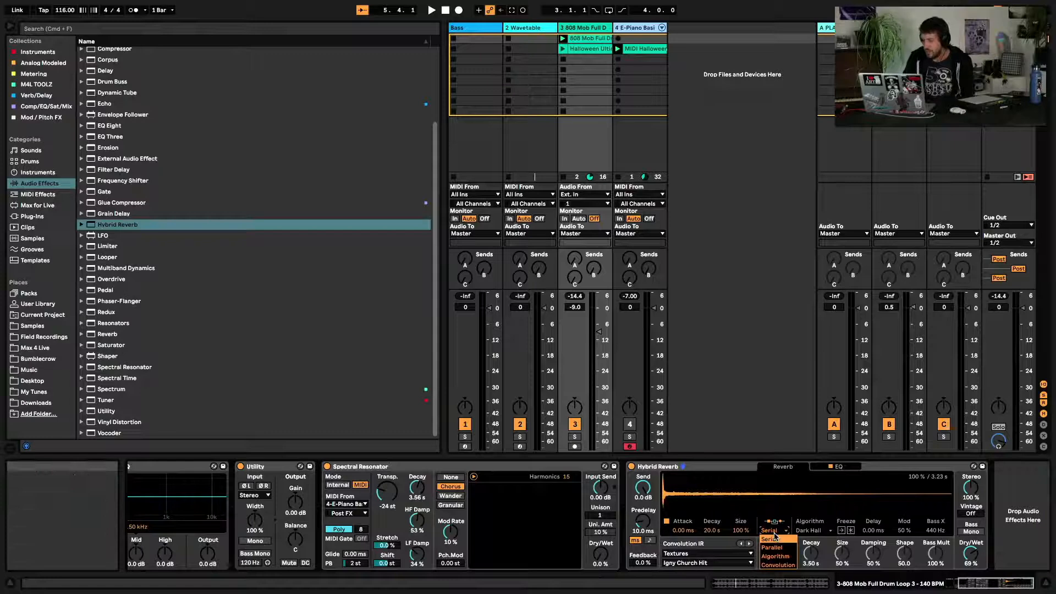
click(775, 538)
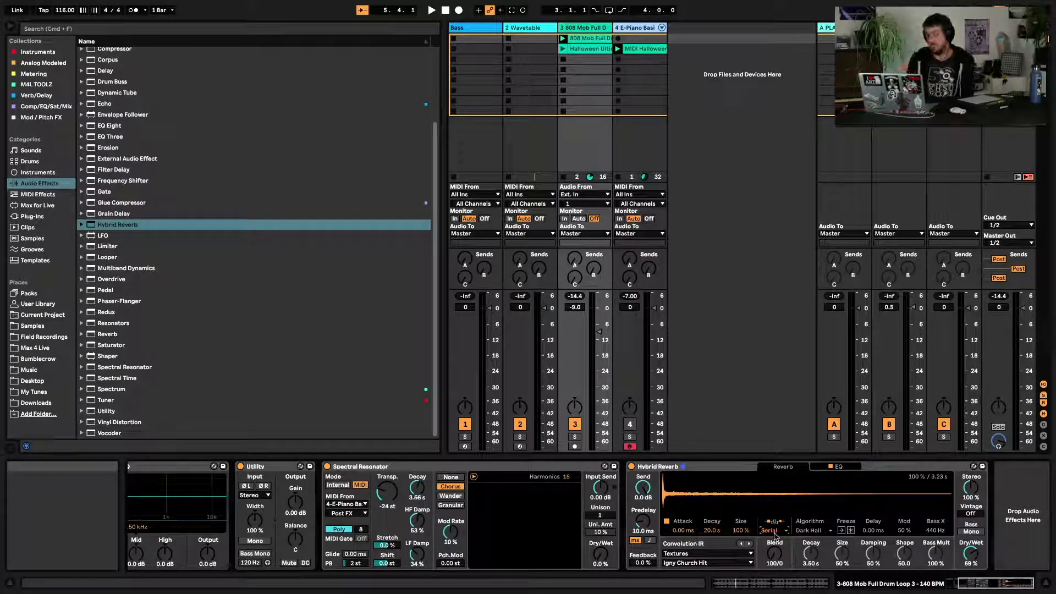
Resume playback, audition Classic Plate 1 from Plates, then switch to Chambers and Large Rooms
key(space)
click(720, 554)
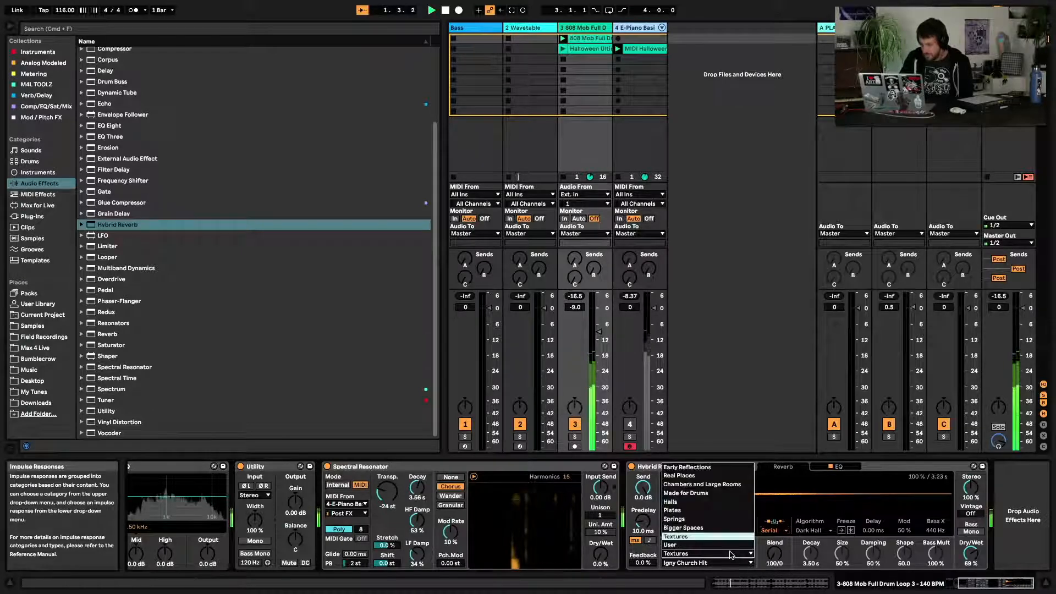
click(713, 513)
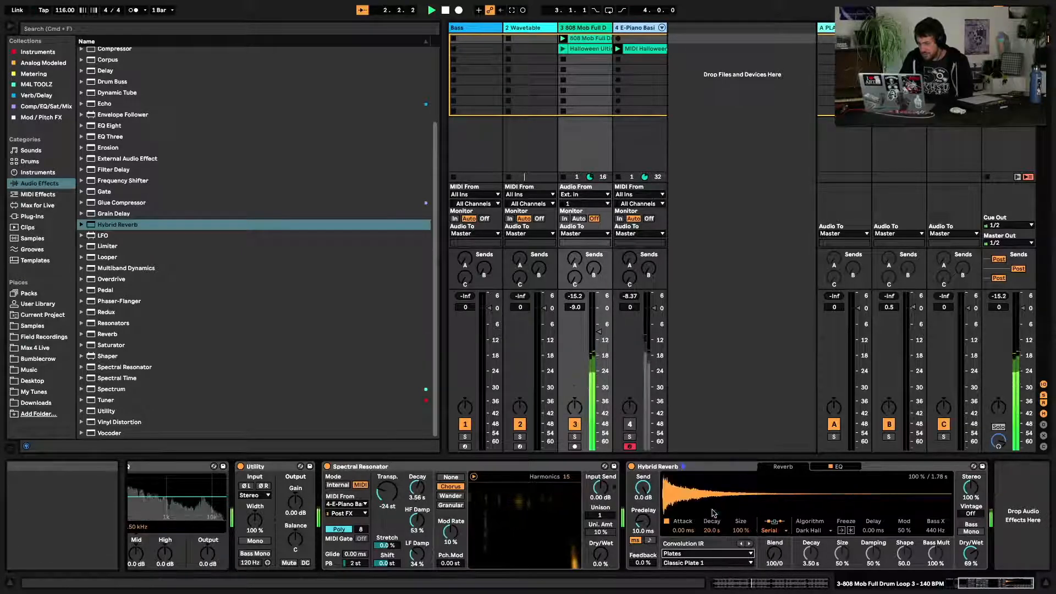
click(716, 553)
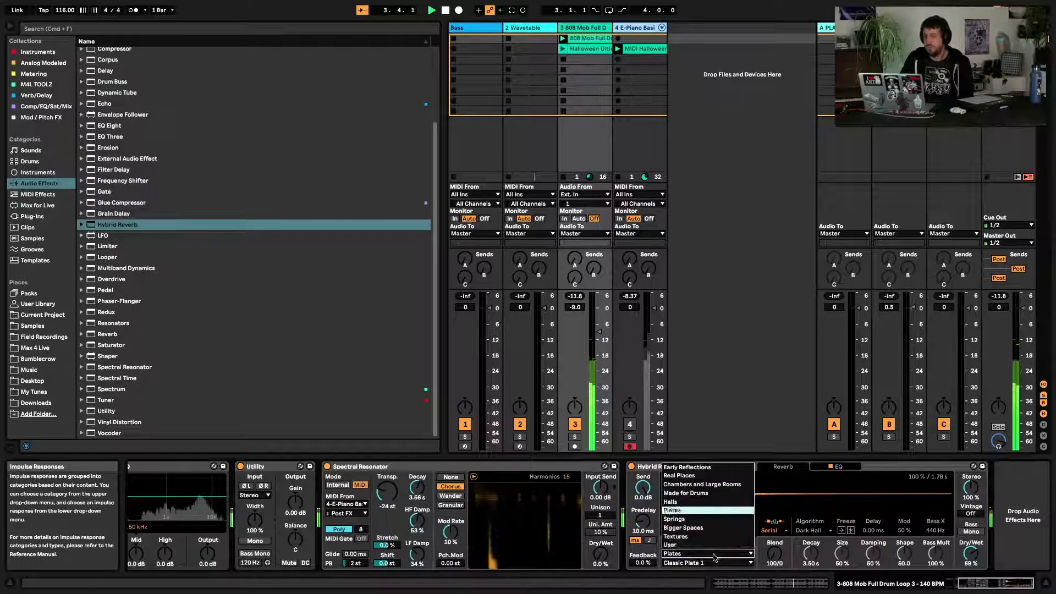
click(700, 485)
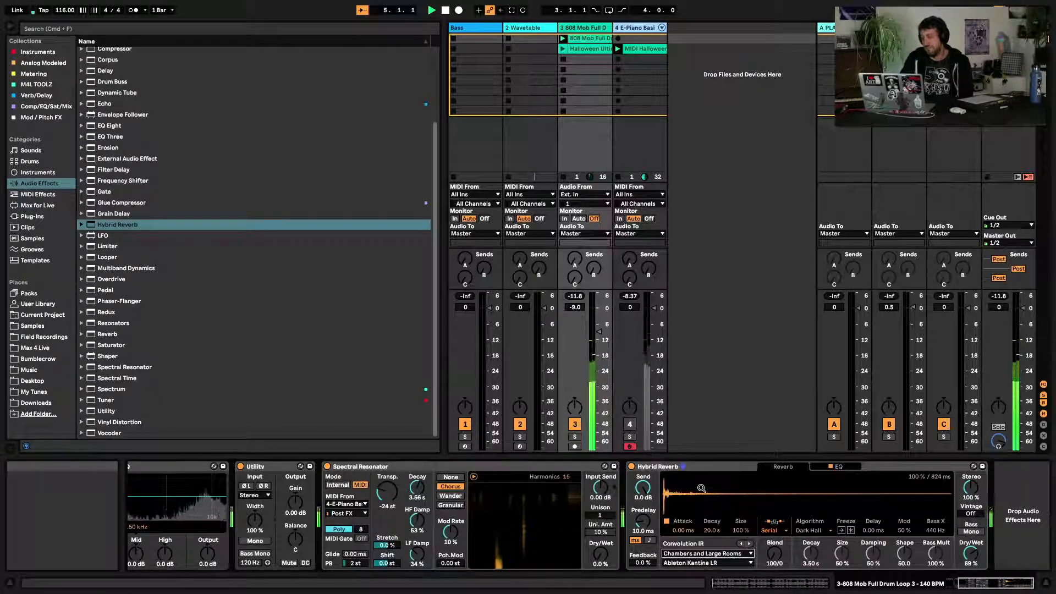
Audition Digital Room LR, then Gregorian Monks Choir Room LR impulse responses
click(701, 562)
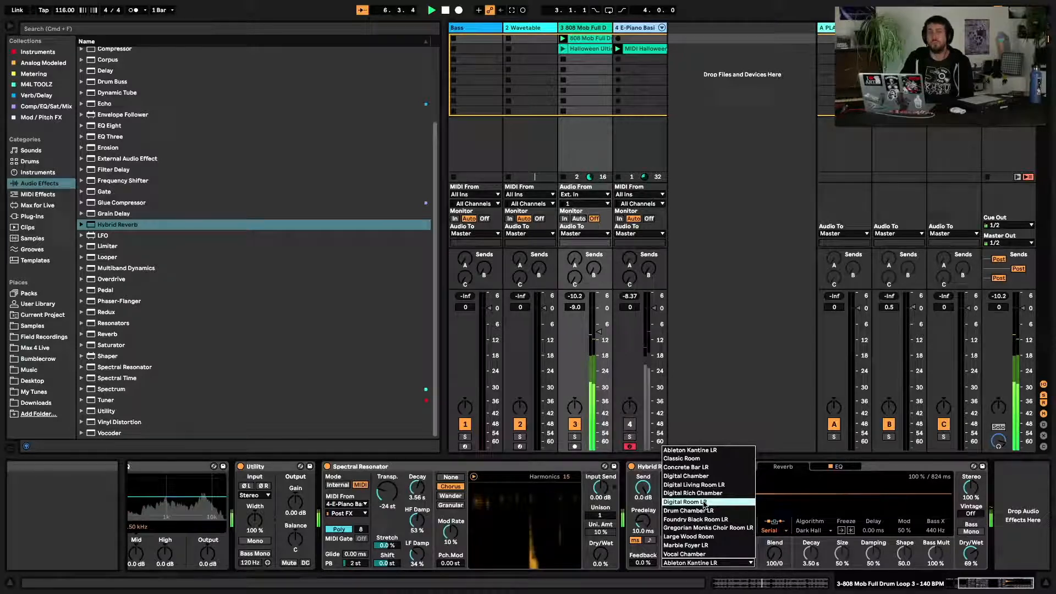
click(704, 502)
click(702, 564)
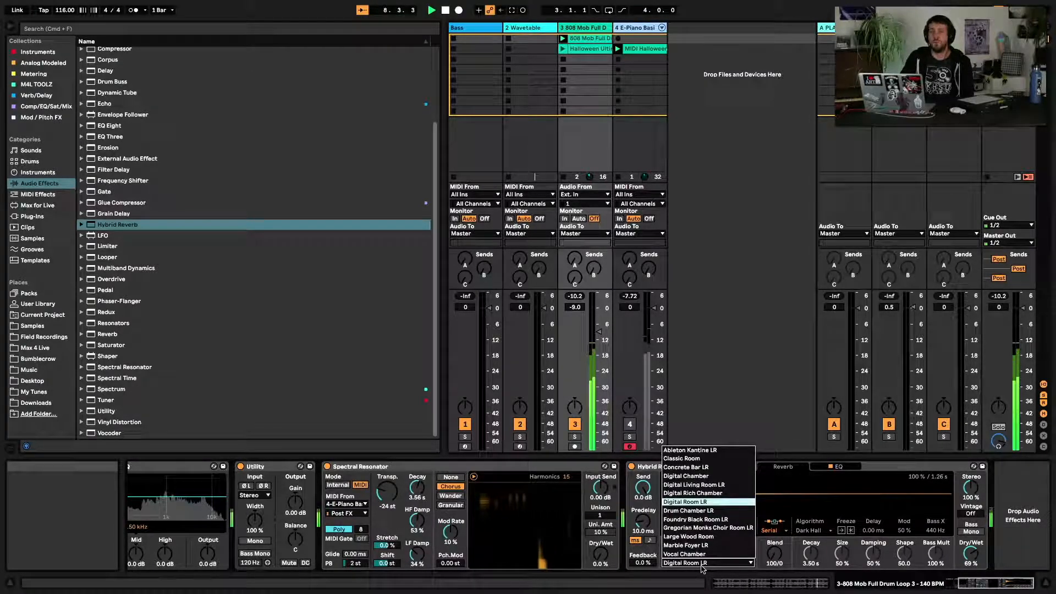
click(707, 528)
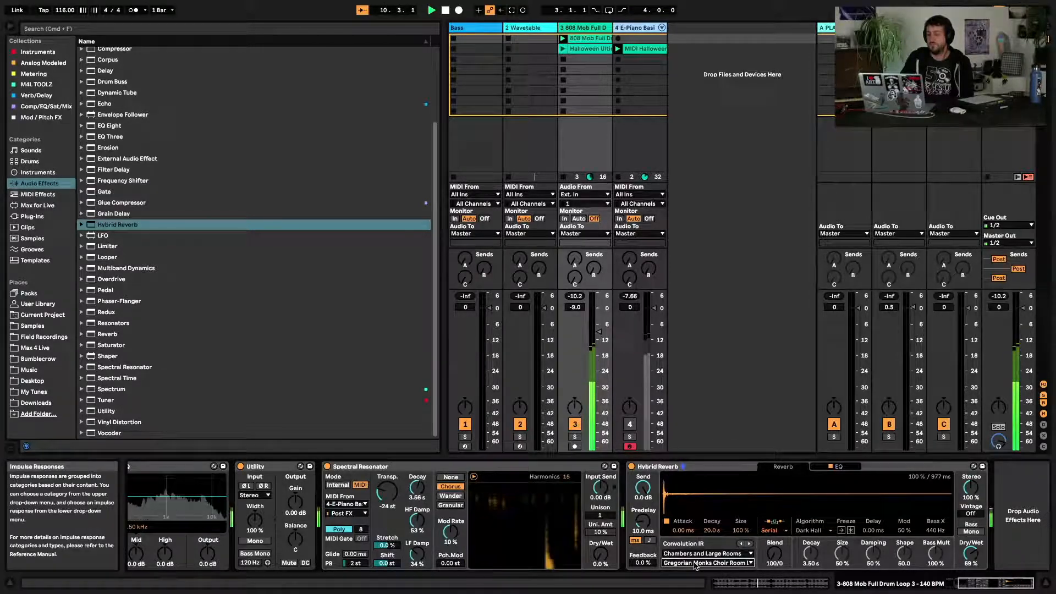
Switch to Real Places and step through Moses Chappel BA, Soulac Up LR, St Julien de Tours LR and Temple Chaillevette LR
click(697, 553)
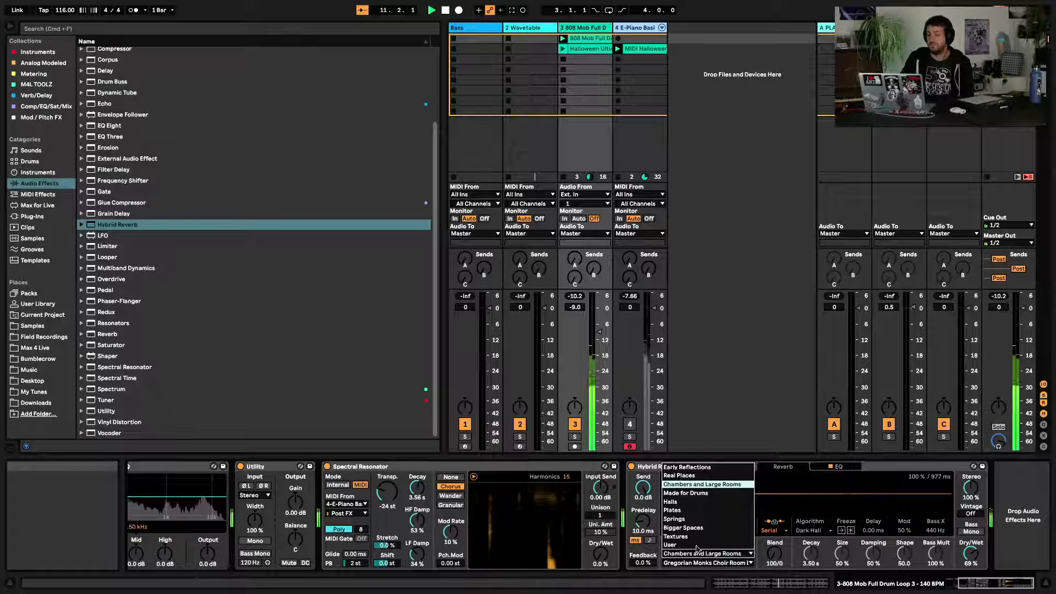
click(695, 477)
click(697, 563)
click(688, 452)
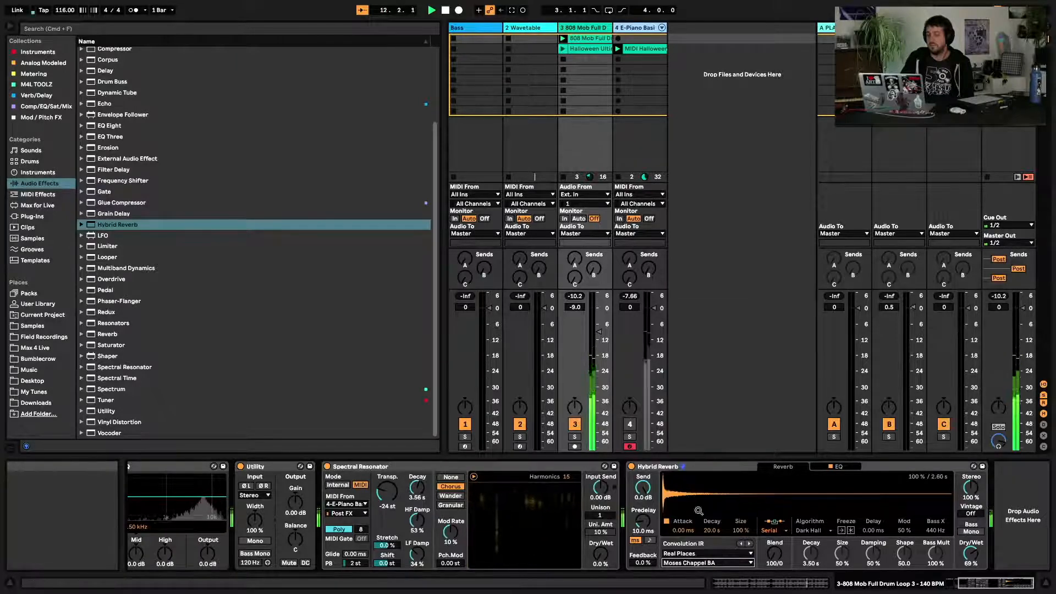
click(685, 563)
click(685, 528)
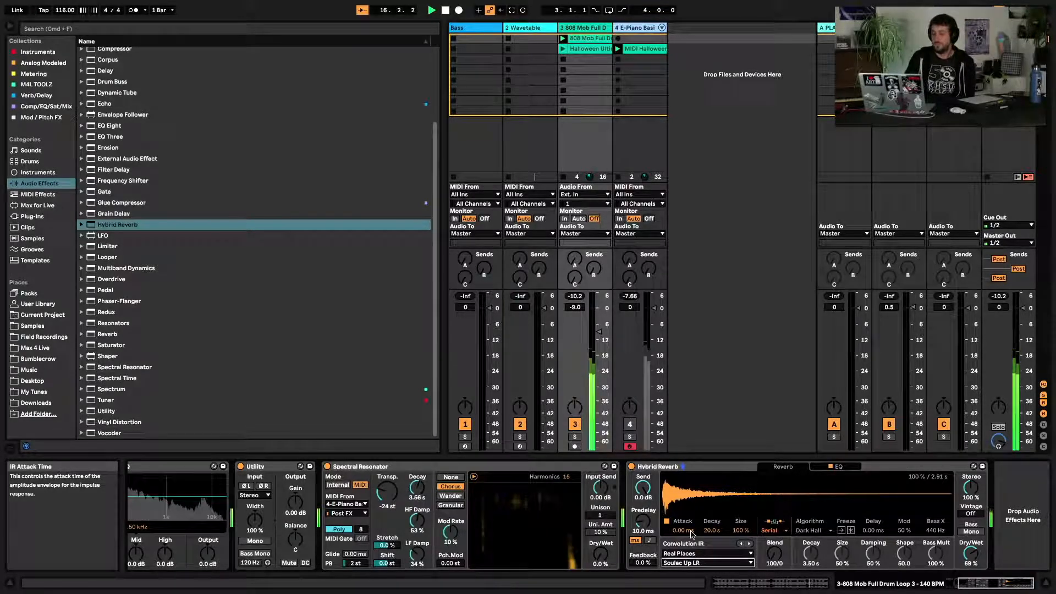
key(Down)
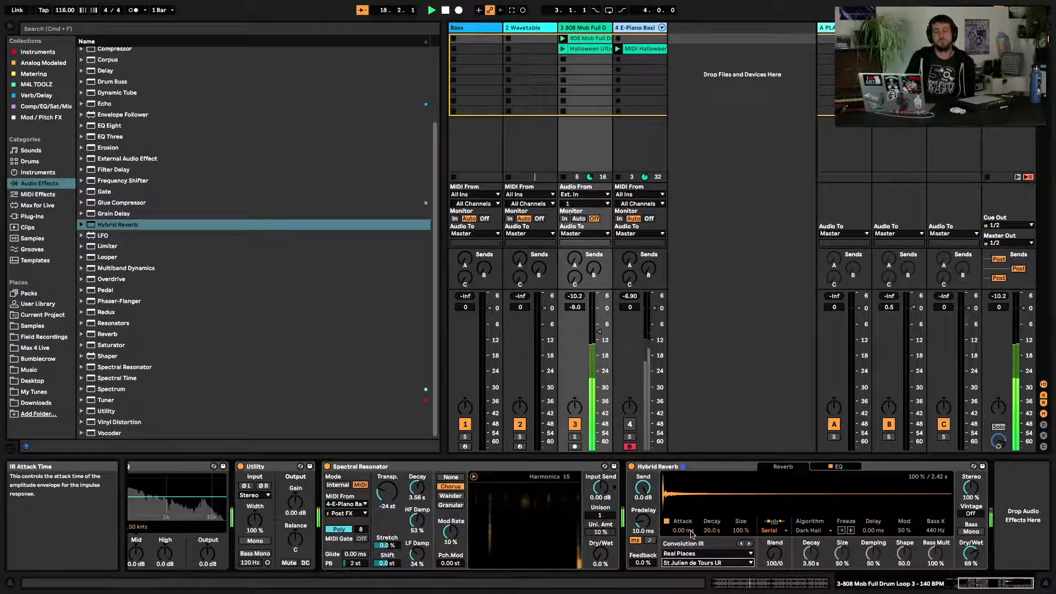
key(Down)
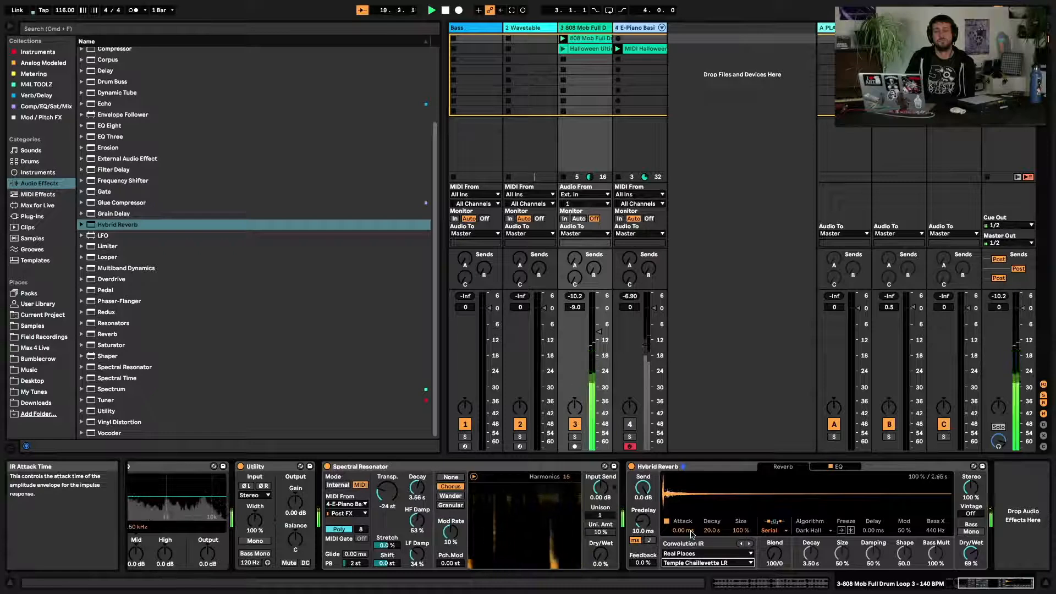
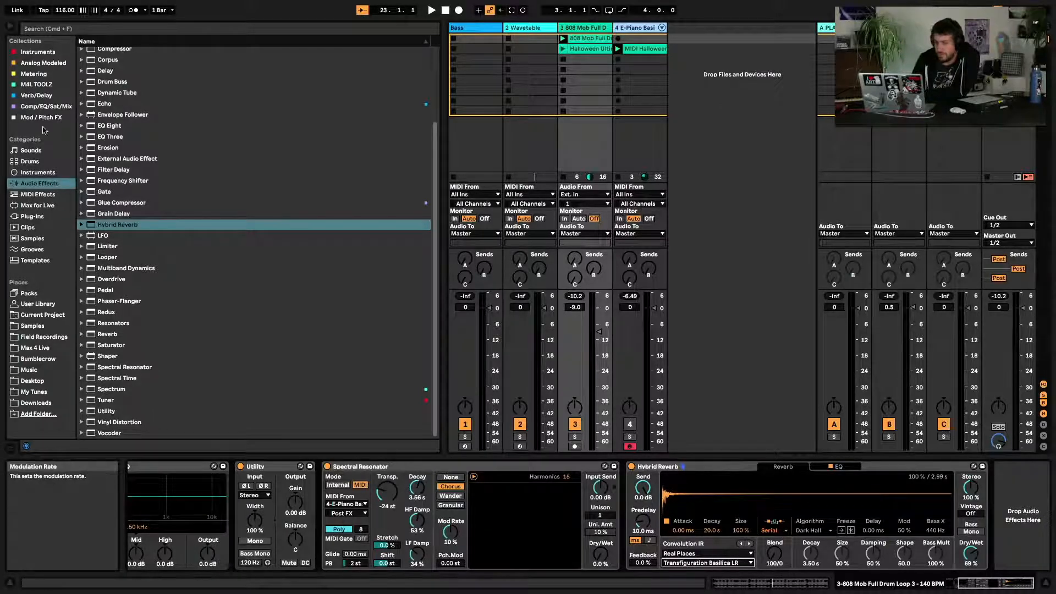
click(42, 95)
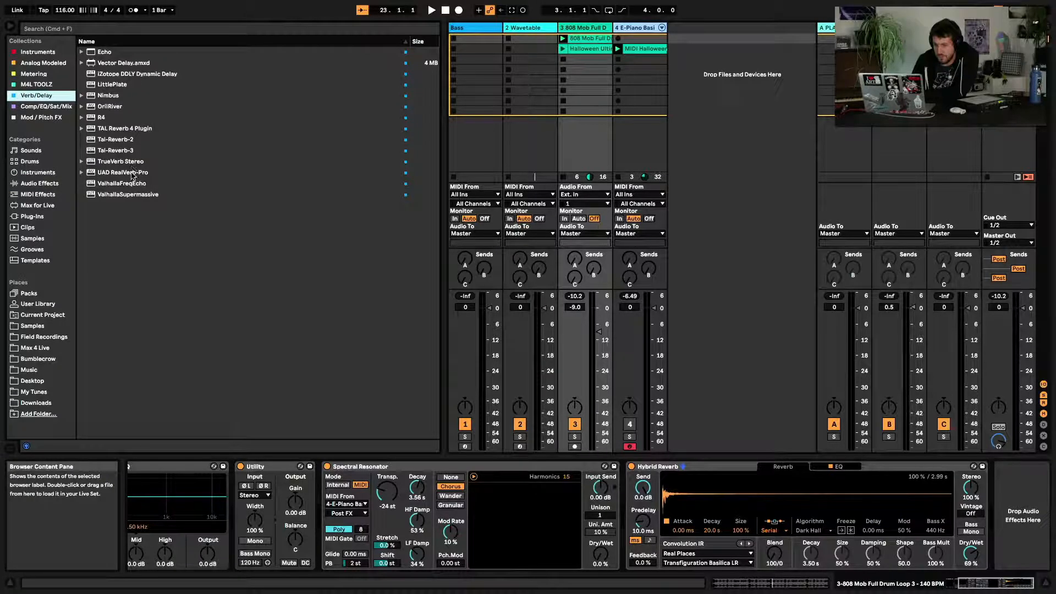
click(44, 174)
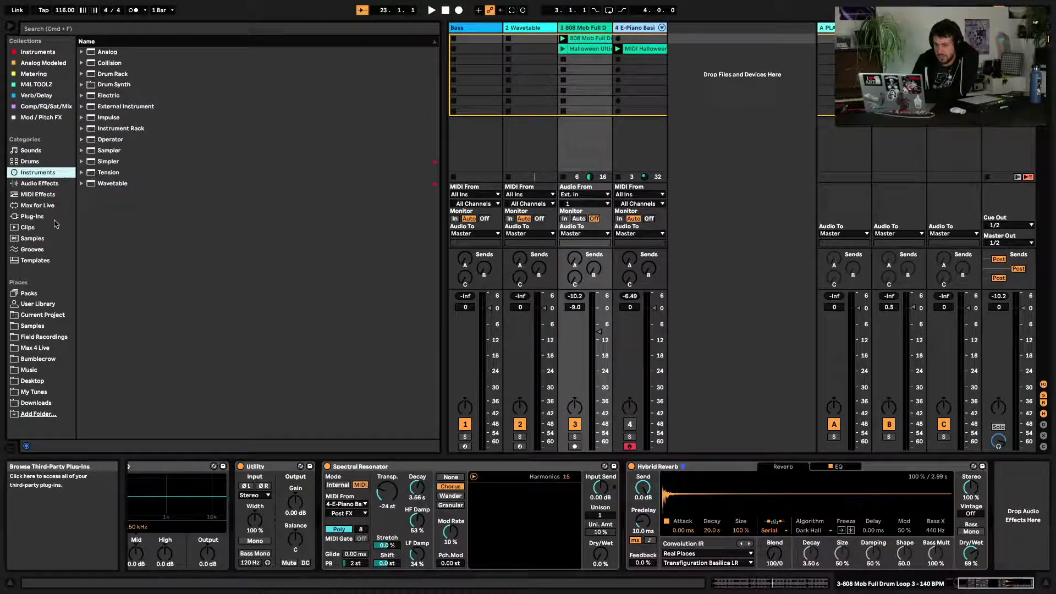
click(53, 216)
Search the browser for convolution and add the Max for Live Convolution Reverb Pro after the Hybrid Reverb
click(169, 30)
text(convolution)
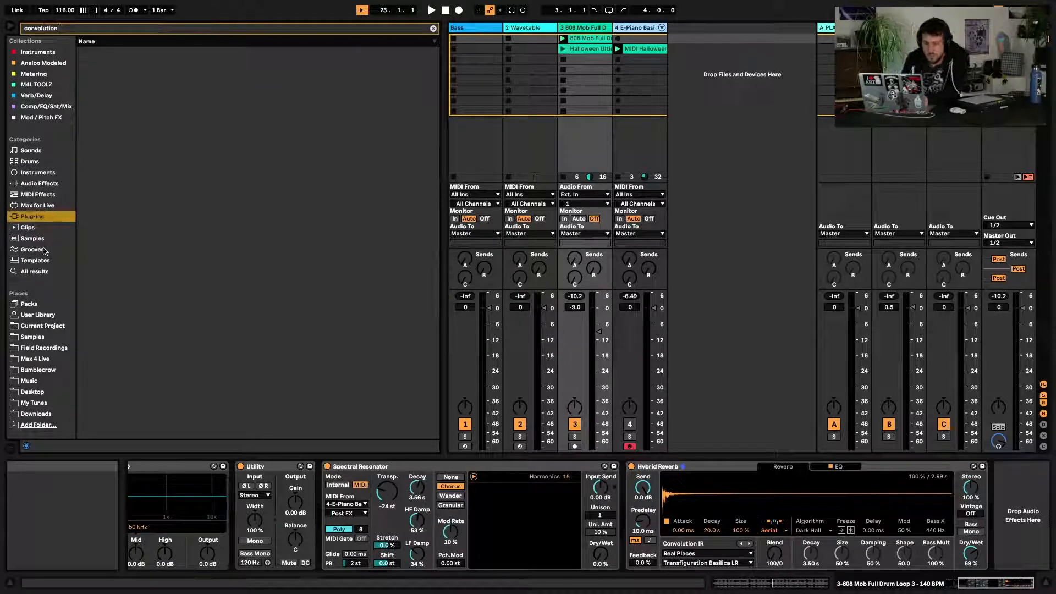
click(37, 207)
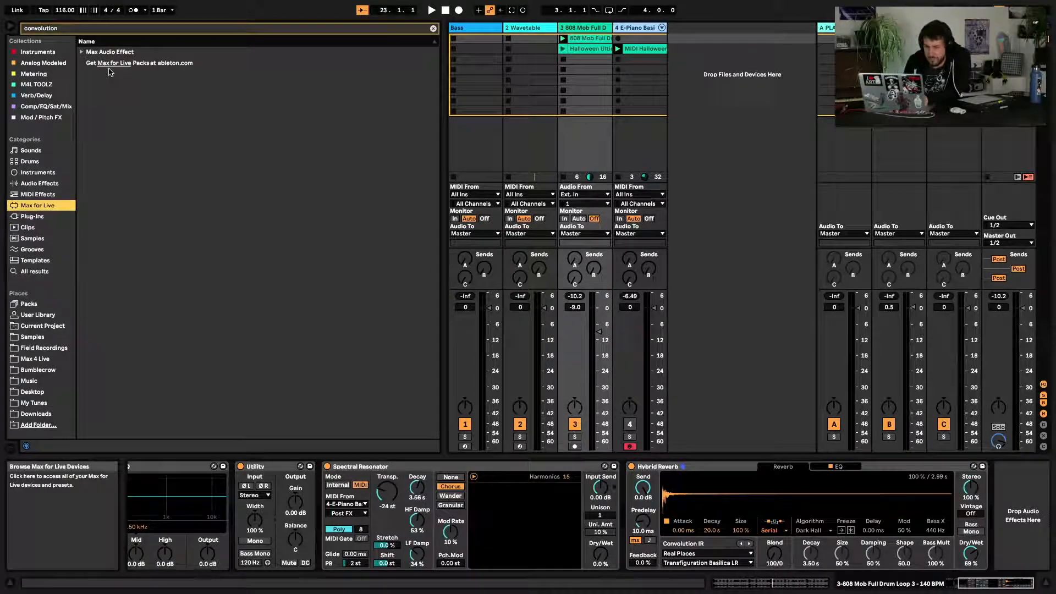
click(82, 52)
click(120, 64)
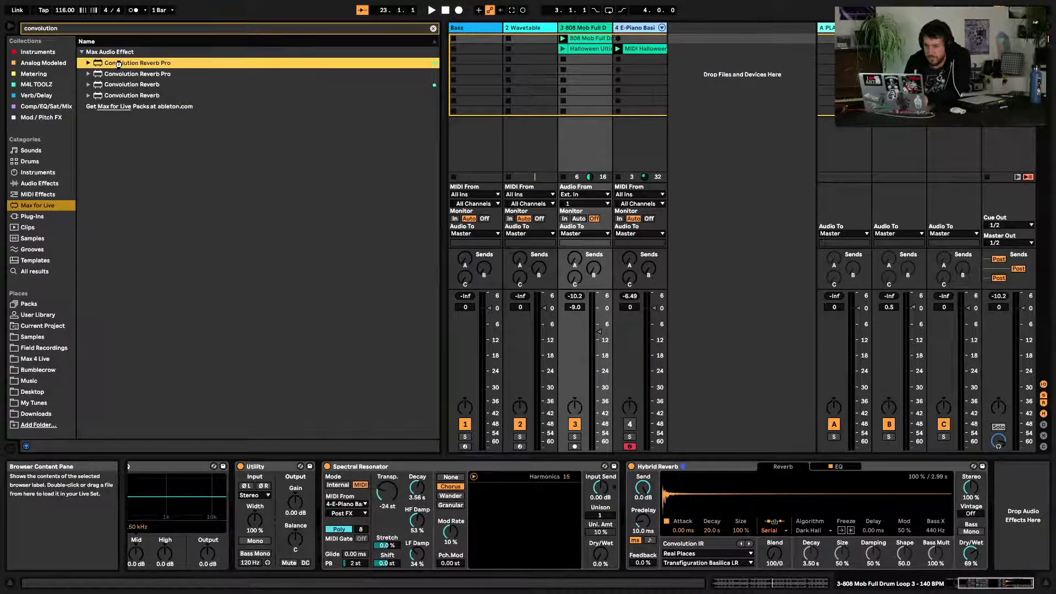
drag(376, 152, 900, 500)
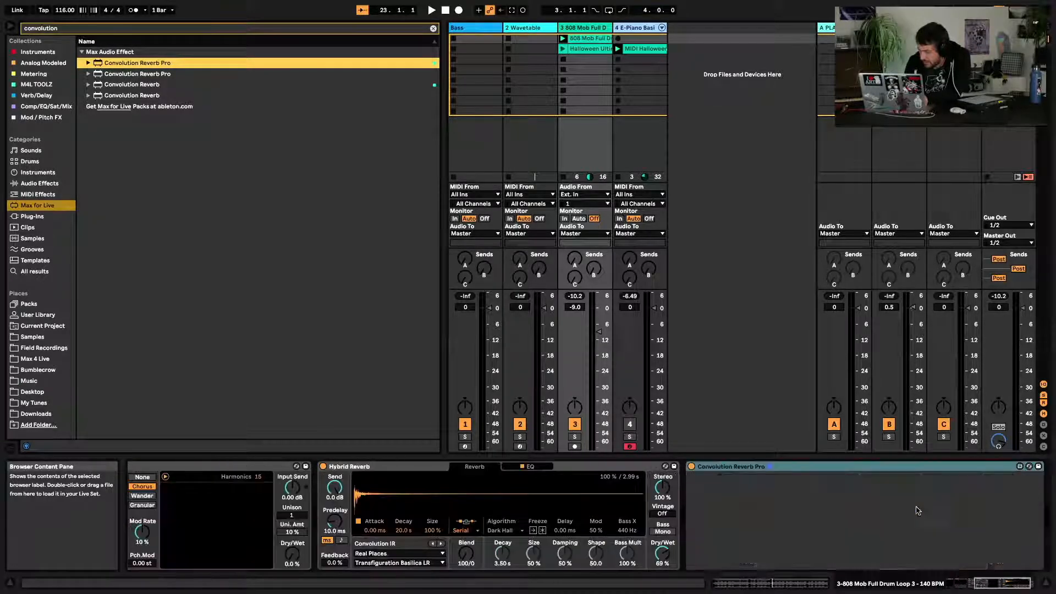
Start playback and cut the convolution reverb's low end with its EQ band at about 214 Hz and -18 dB
click(735, 554)
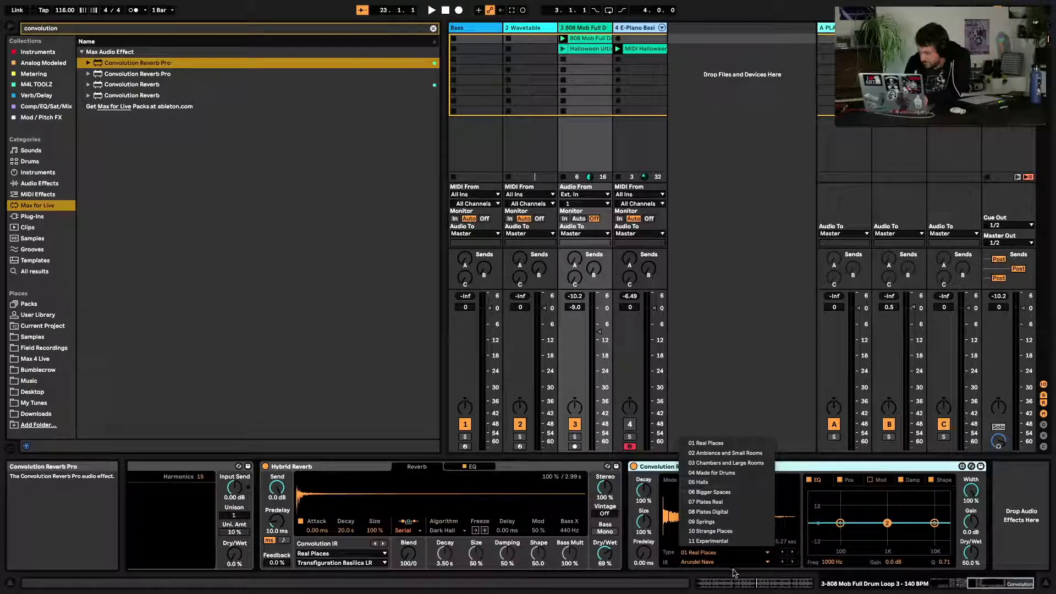
click(735, 564)
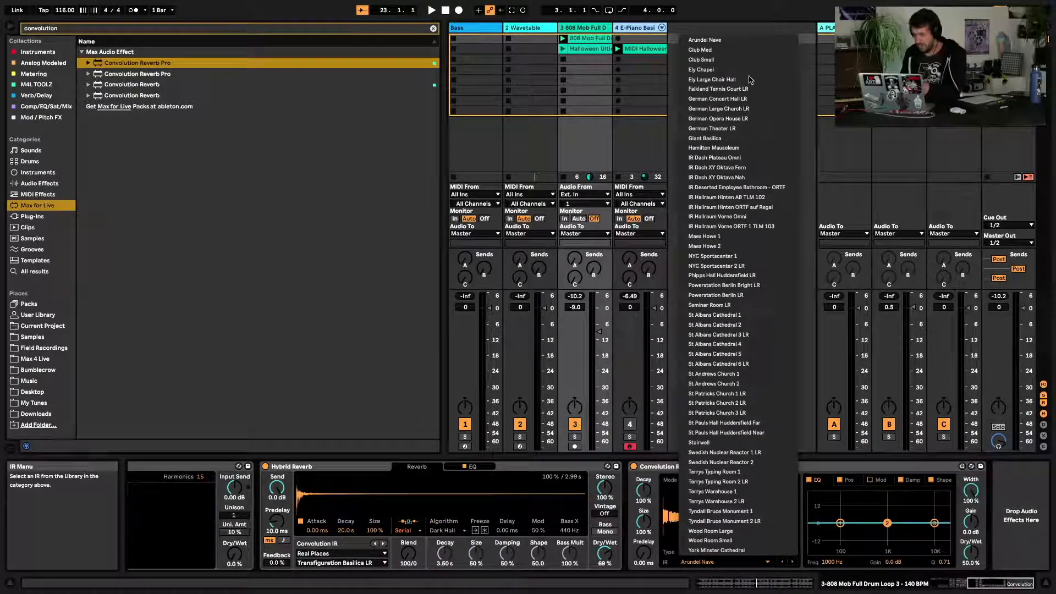
click(868, 463)
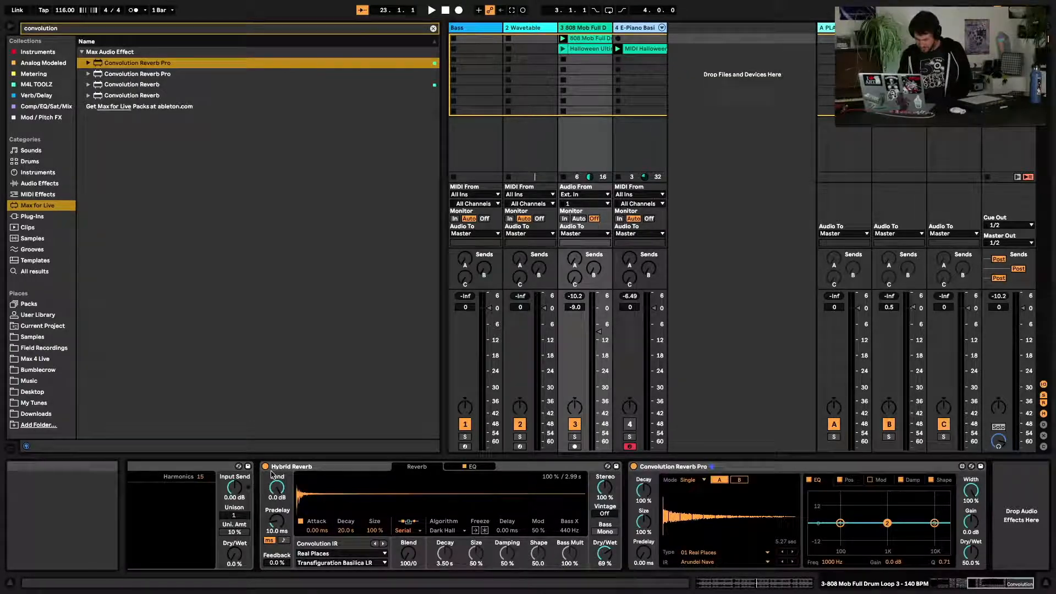
key(space)
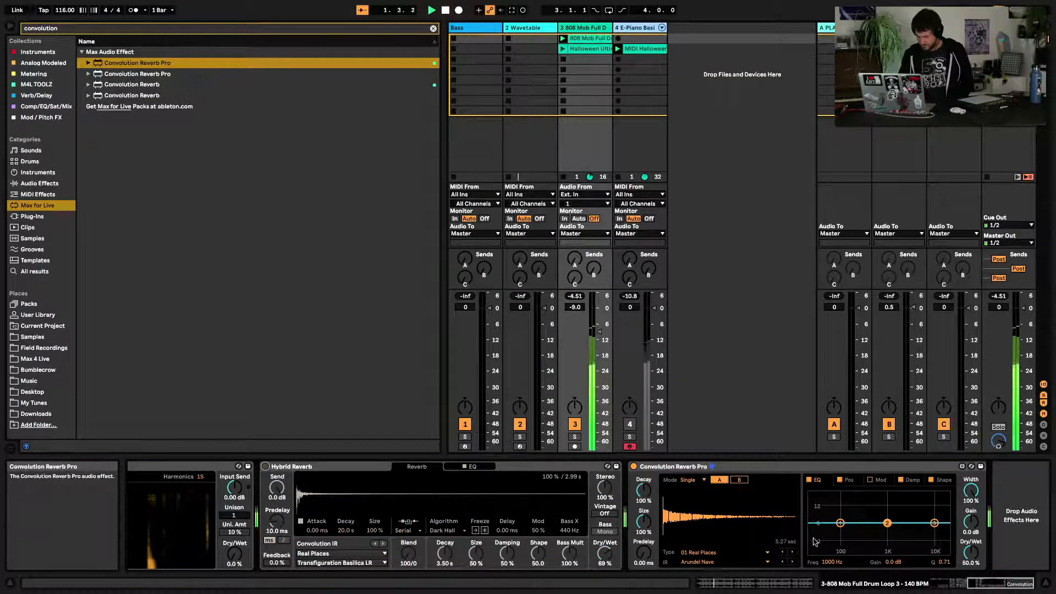
drag(842, 523, 856, 550)
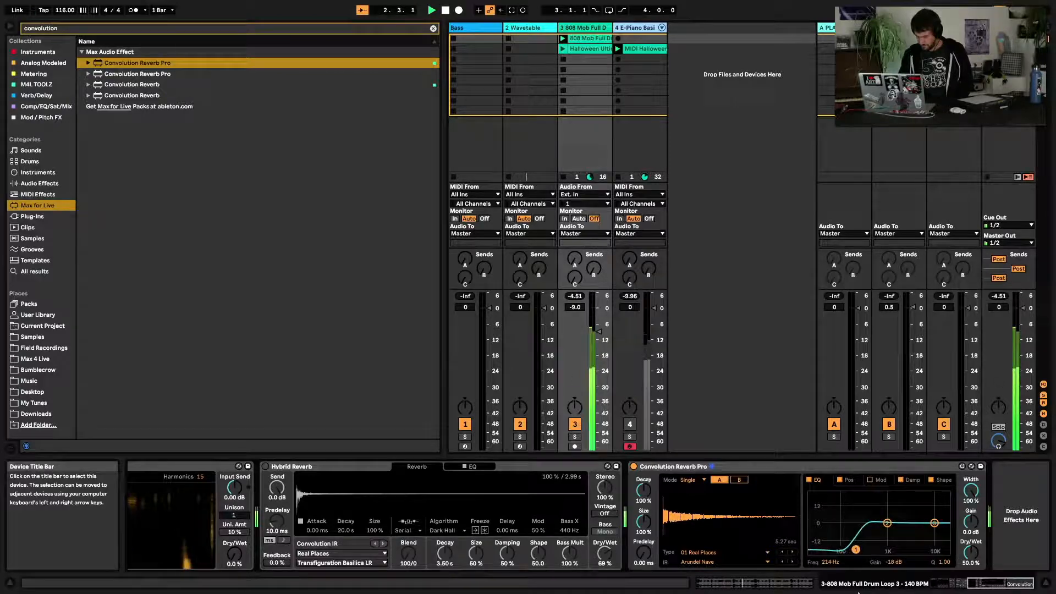
Switch the convolution IR category to 09 Springs and nudge the low EQ band to about 181 Hz
click(704, 552)
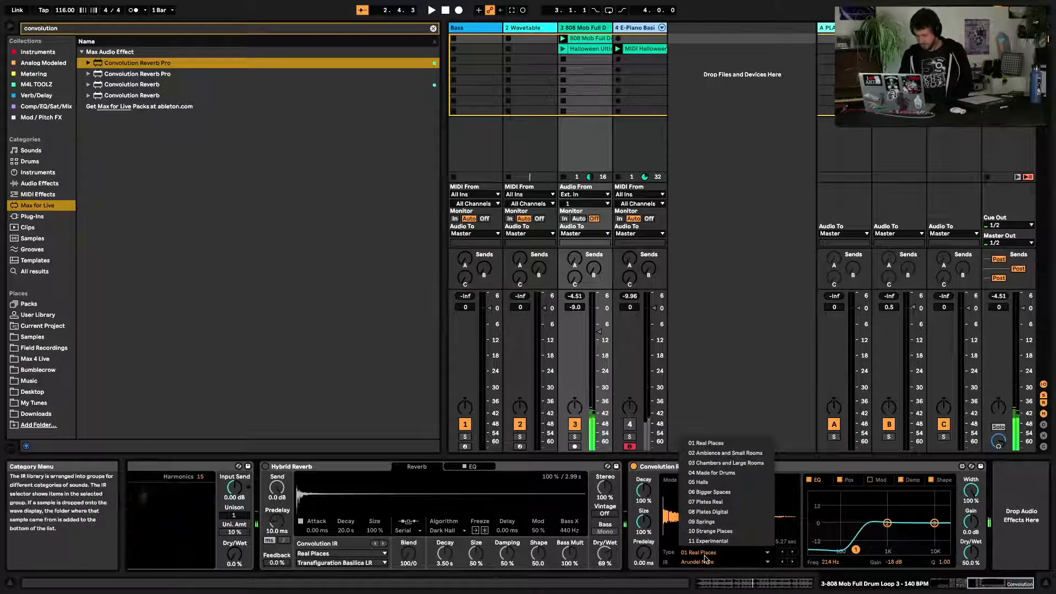
click(703, 521)
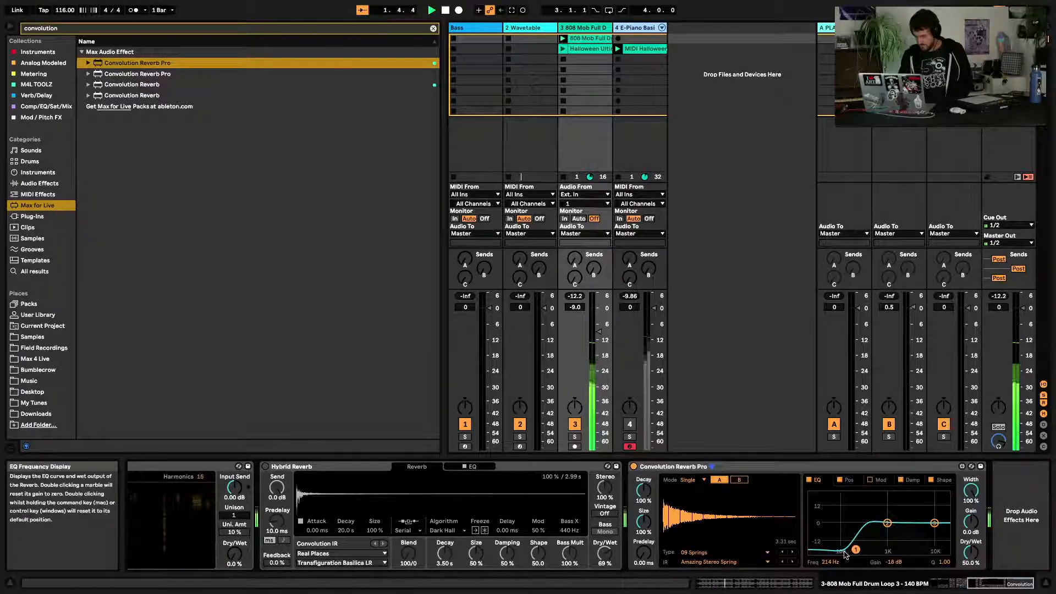
drag(856, 550, 853, 549)
Stop playback and delete the Convolution Reverb Pro device
key(space)
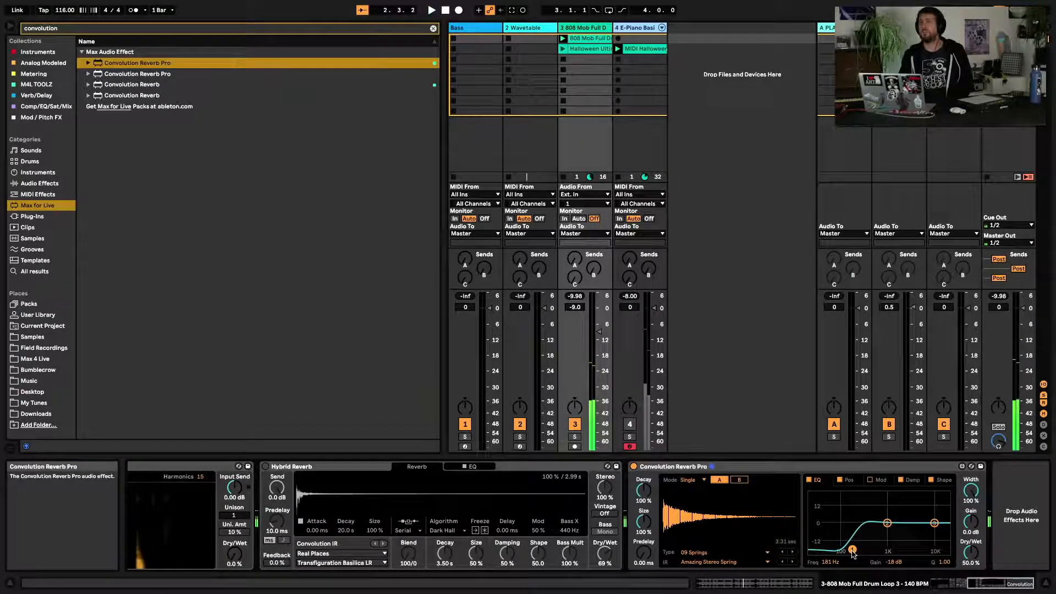
click(768, 468)
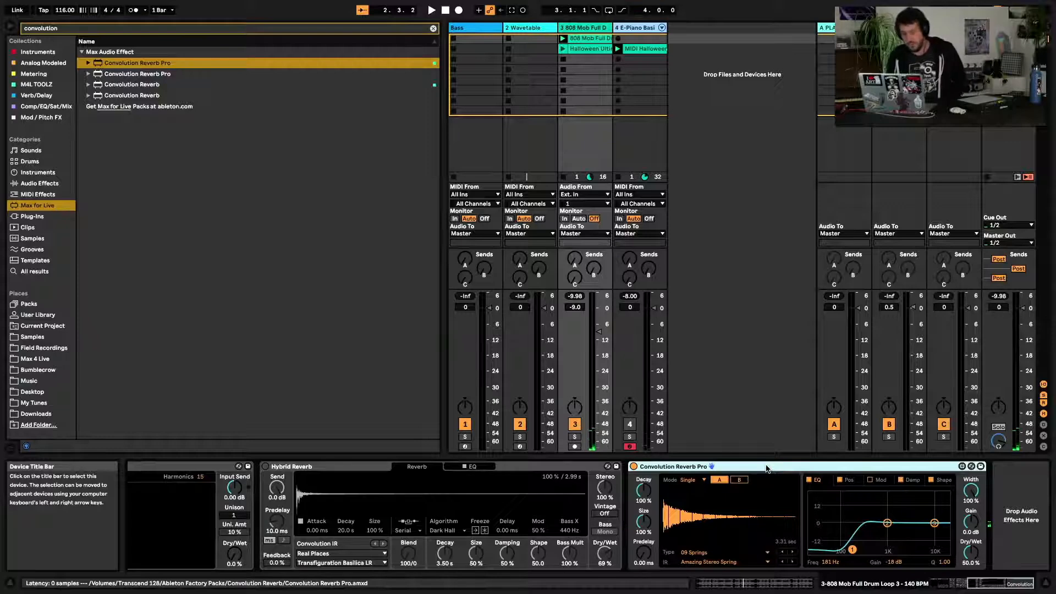
key(Delete)
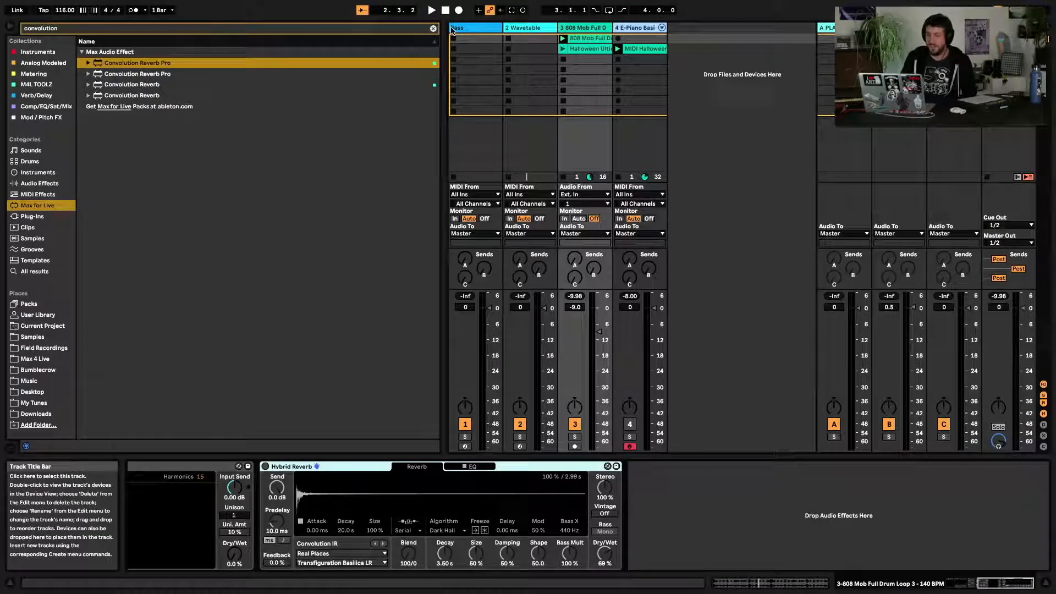
Clear the browser search and set the Hybrid Reverb's Blend fully to the algorithm side, 0/100
click(433, 28)
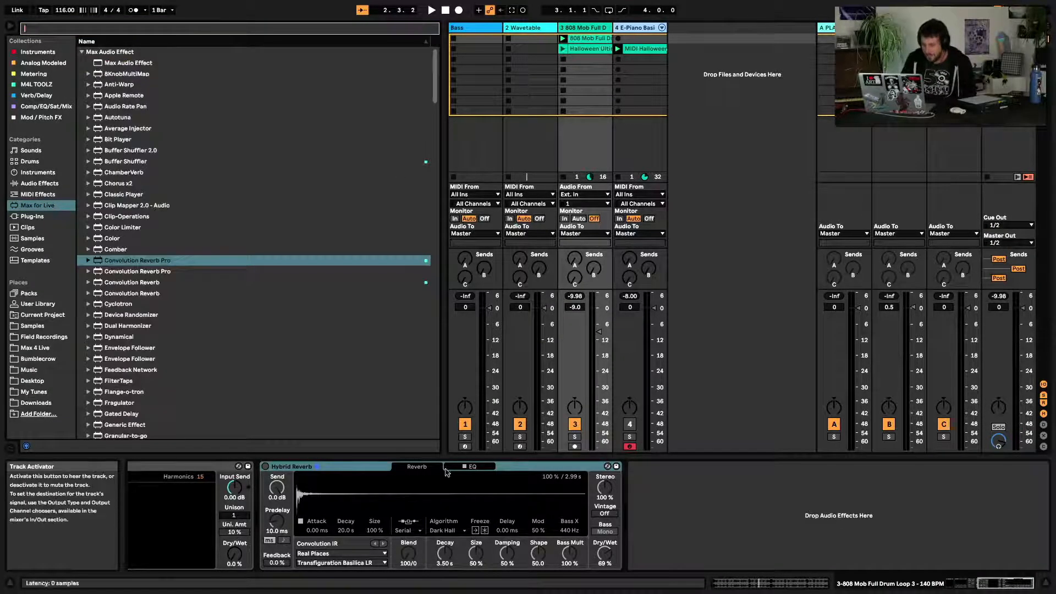
click(284, 466)
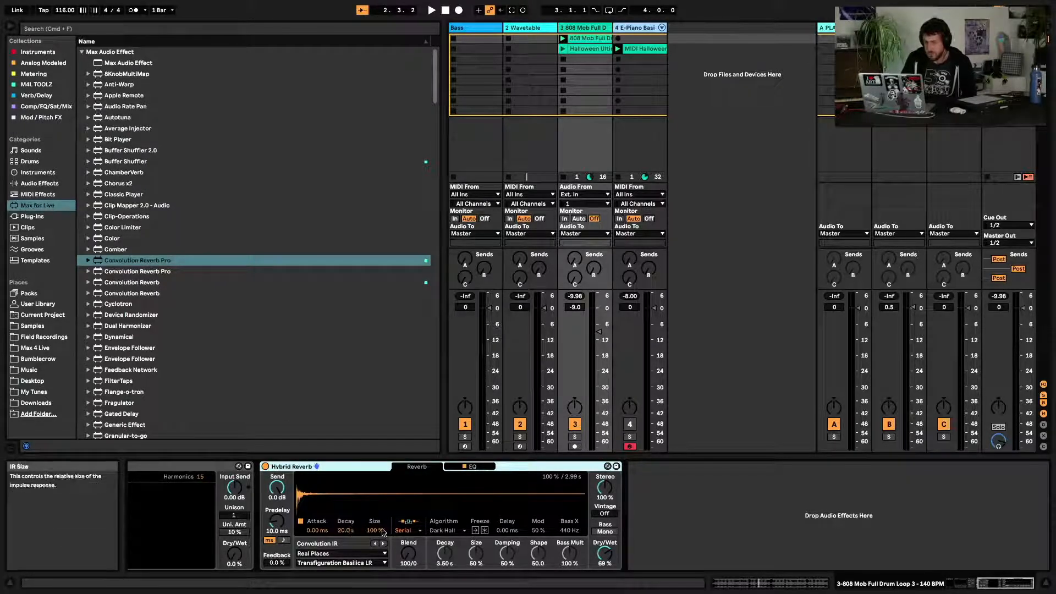
drag(417, 554, 417, 496)
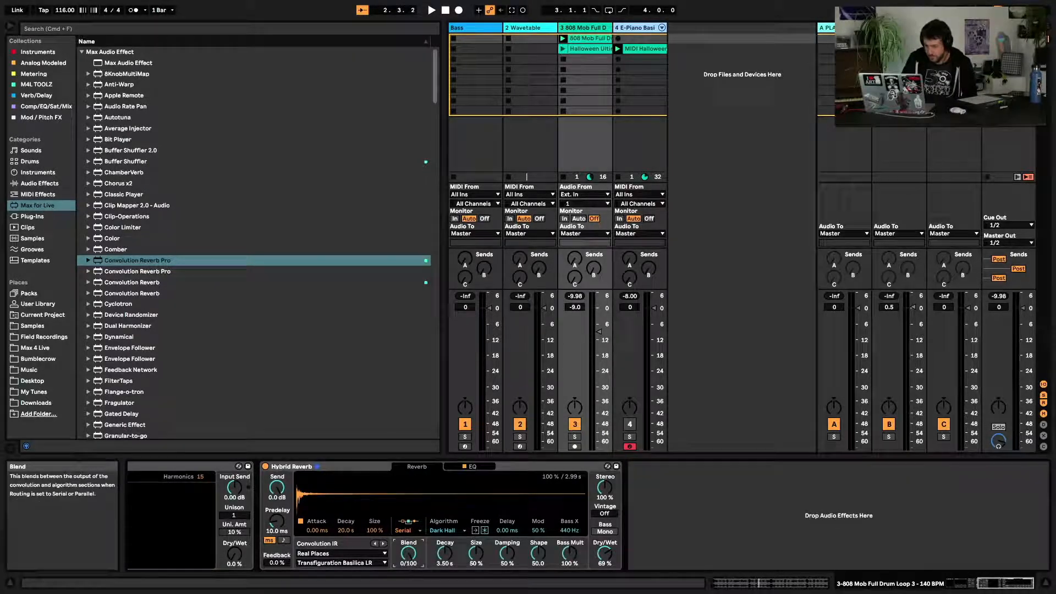
drag(410, 554, 410, 495)
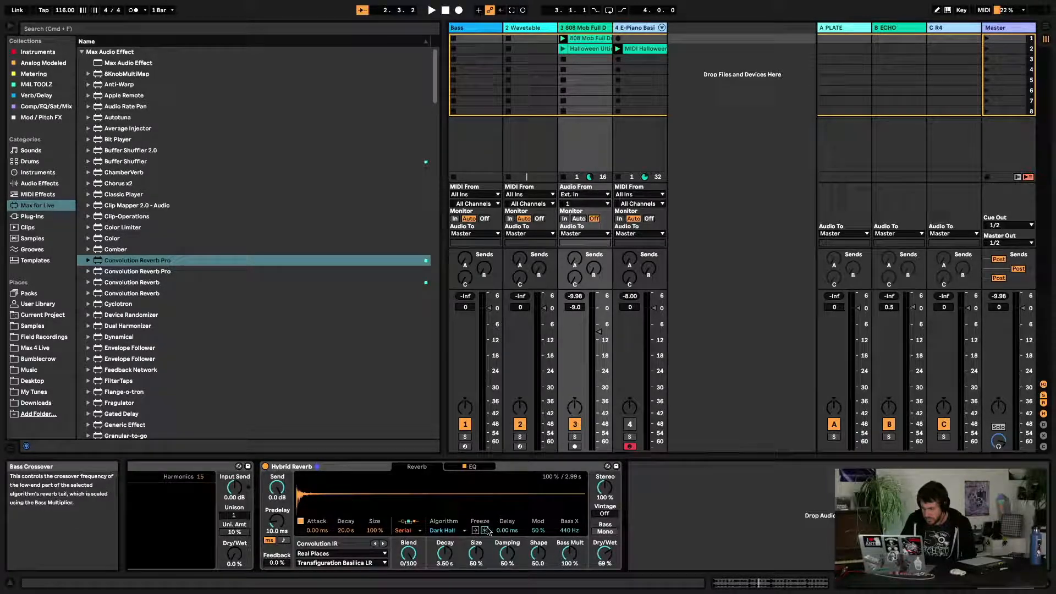
Start playback, switch the reverb algorithm to Shimmer and raise the Shimmer amount to 100%
key(space)
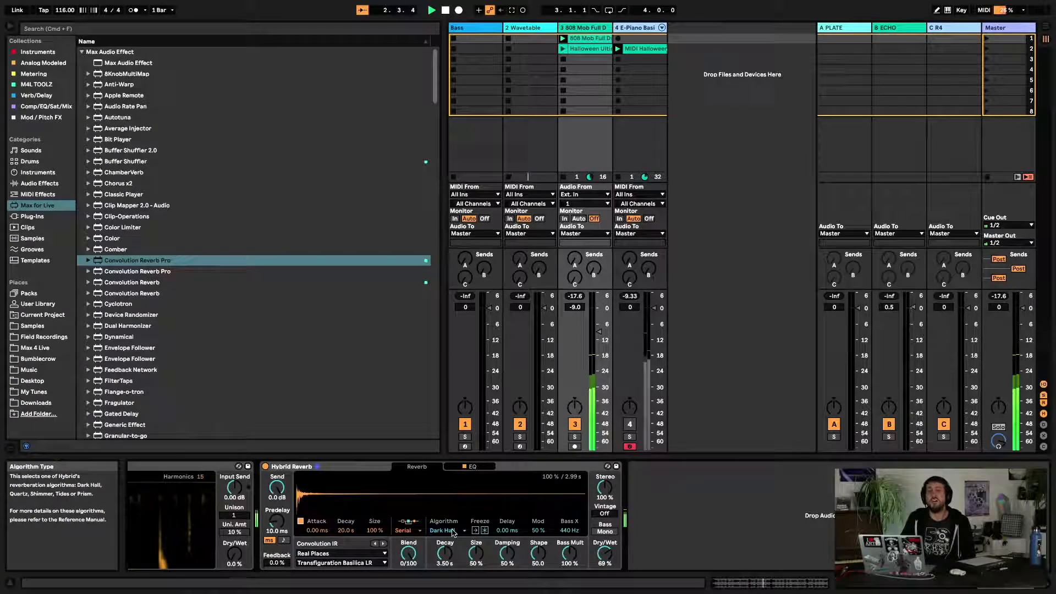
click(452, 532)
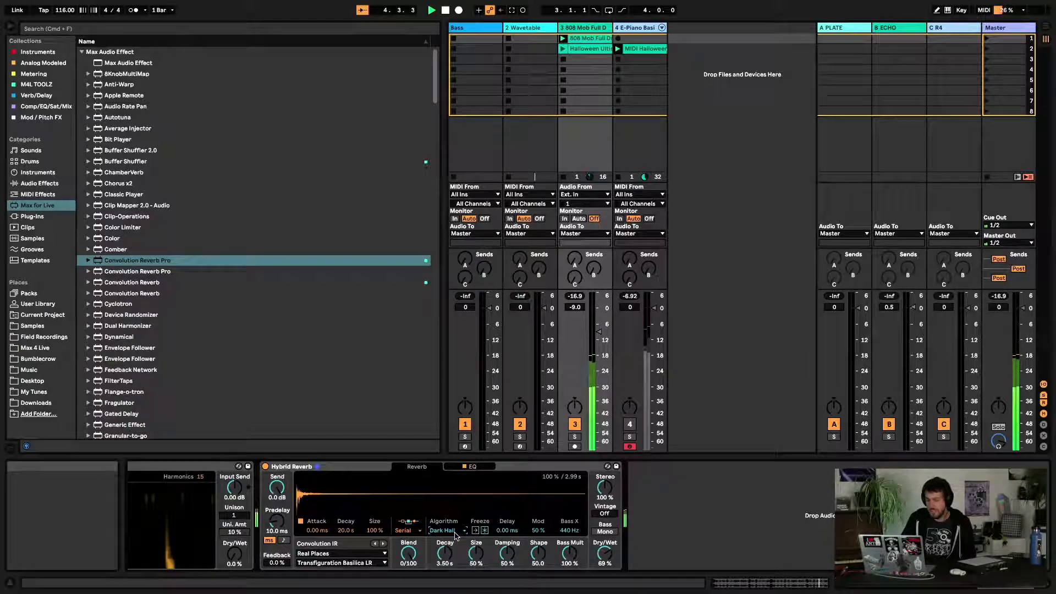
click(447, 547)
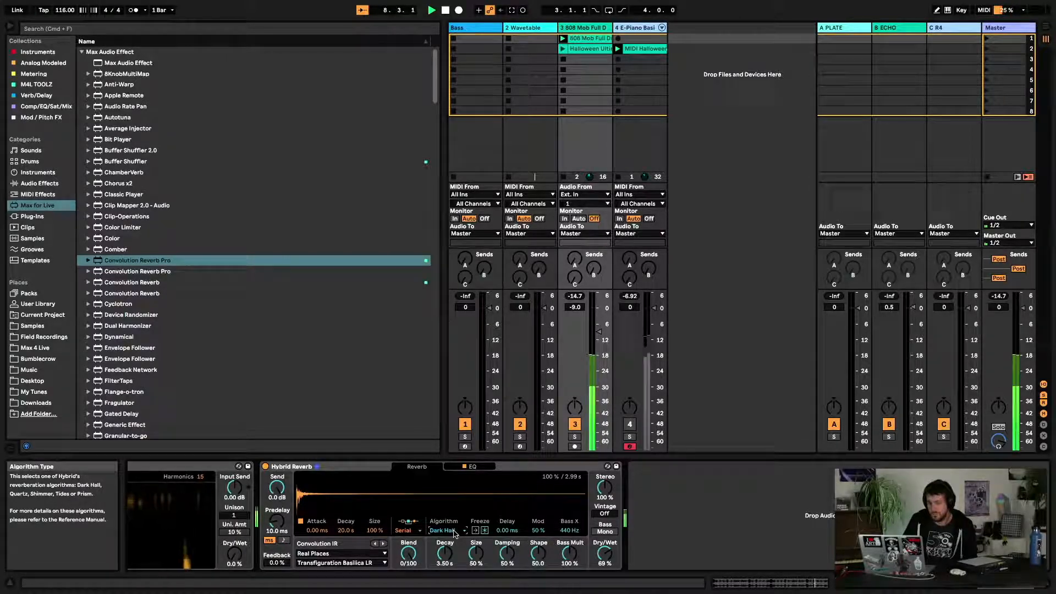
key(Down)
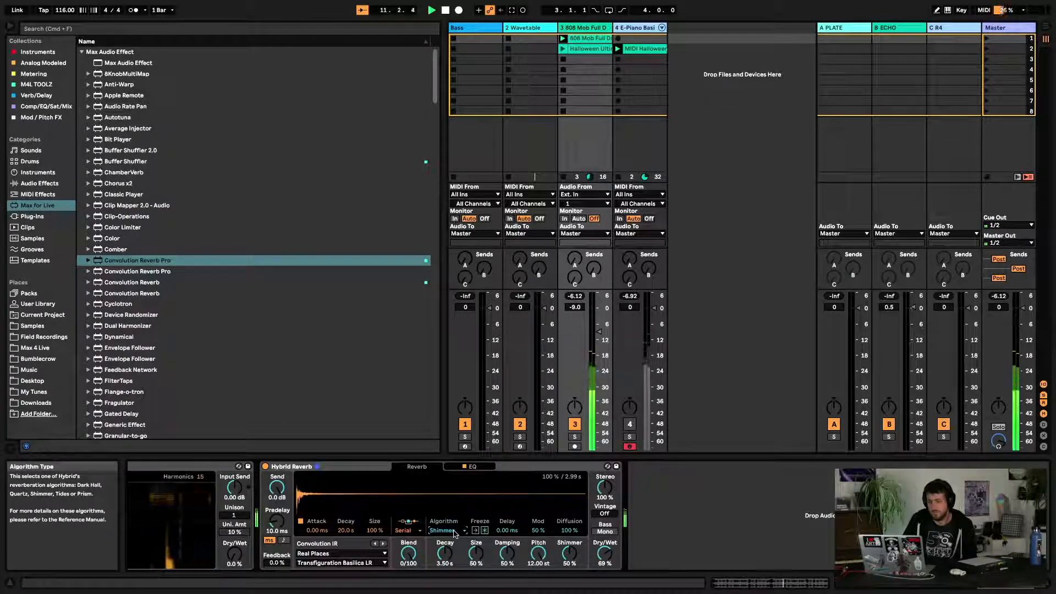
drag(569, 555, 569, 522)
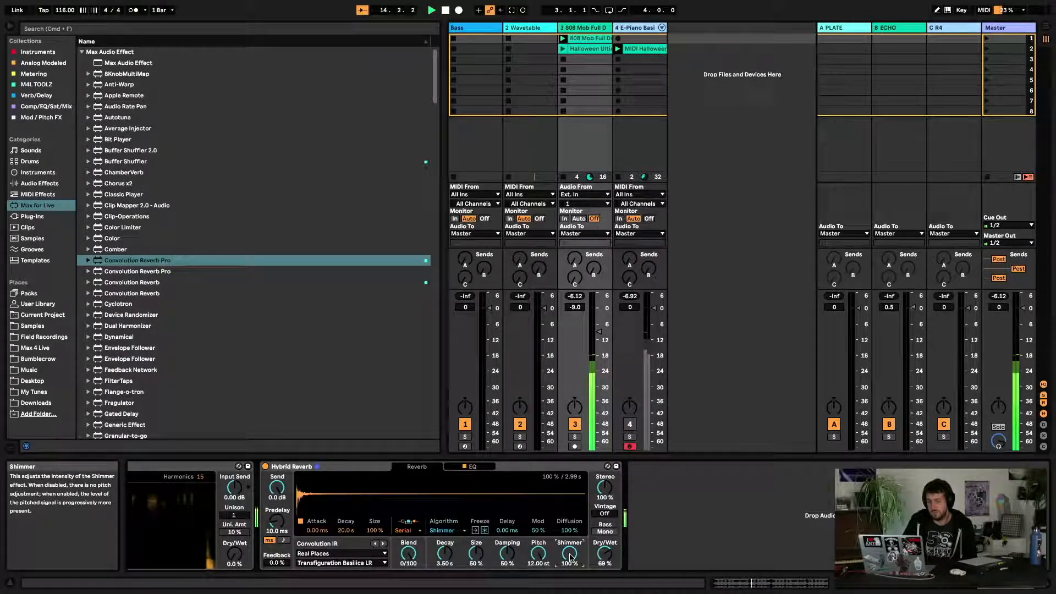
Compare the Quartz and Shimmer algorithms, finishing with Shimmer selected
click(432, 530)
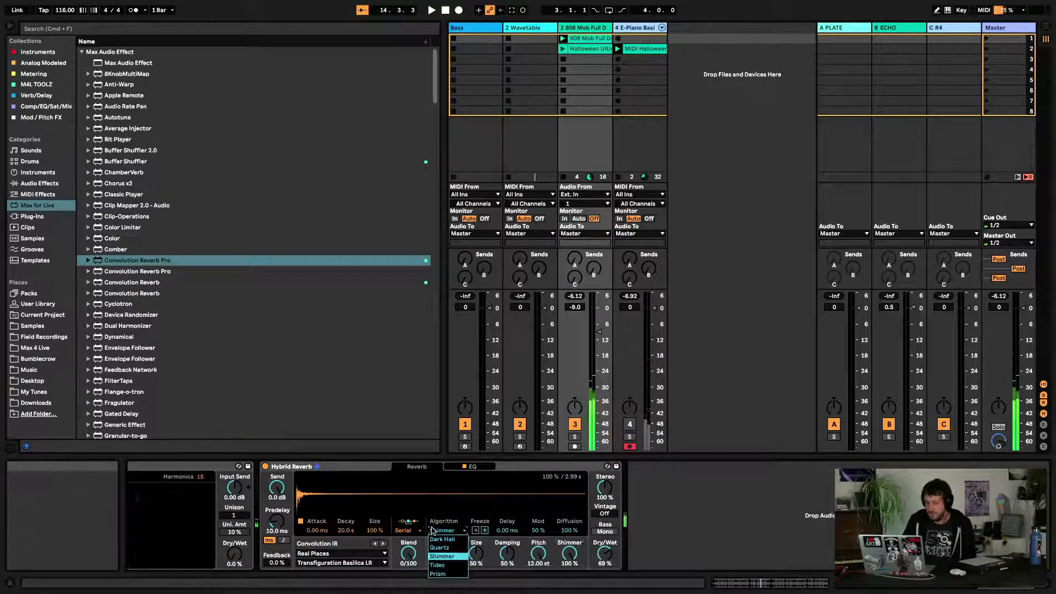
click(433, 530)
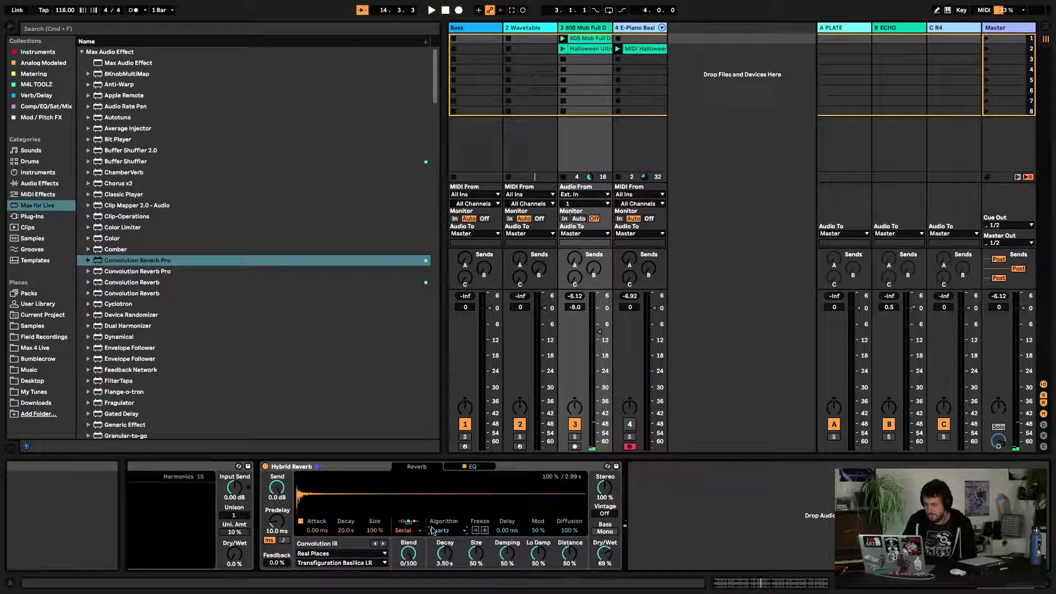
scroll(432, 530, up, 2)
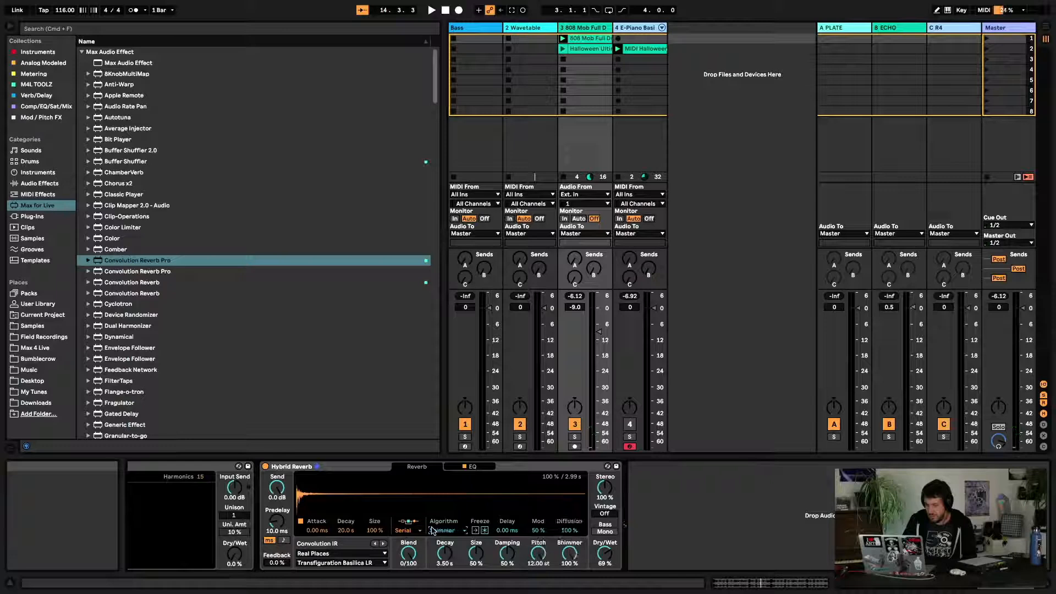
scroll(432, 530, down, 1)
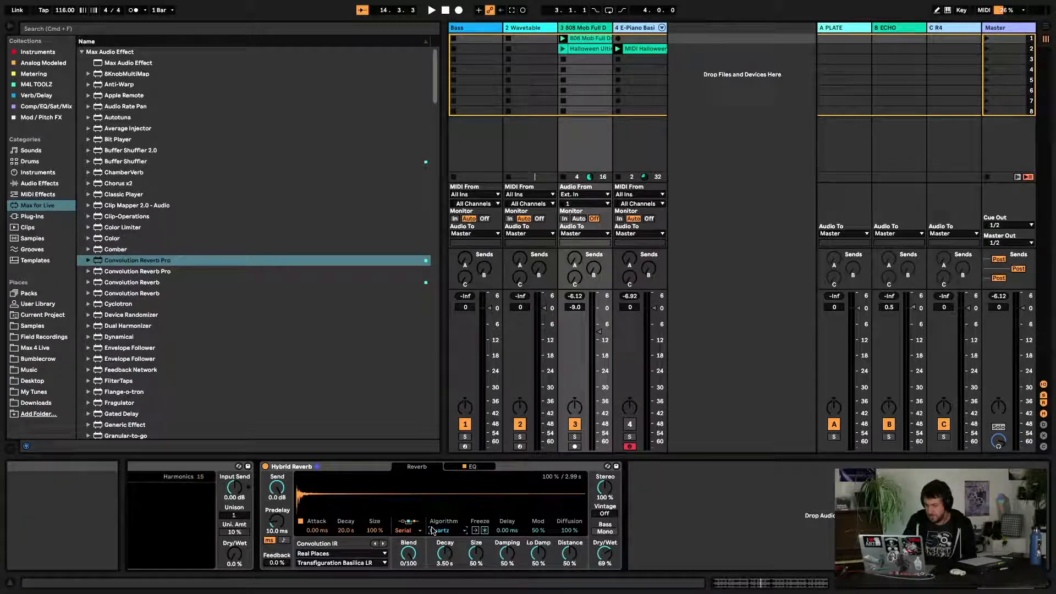
scroll(432, 529, up, 1)
scroll(432, 530, down, 2)
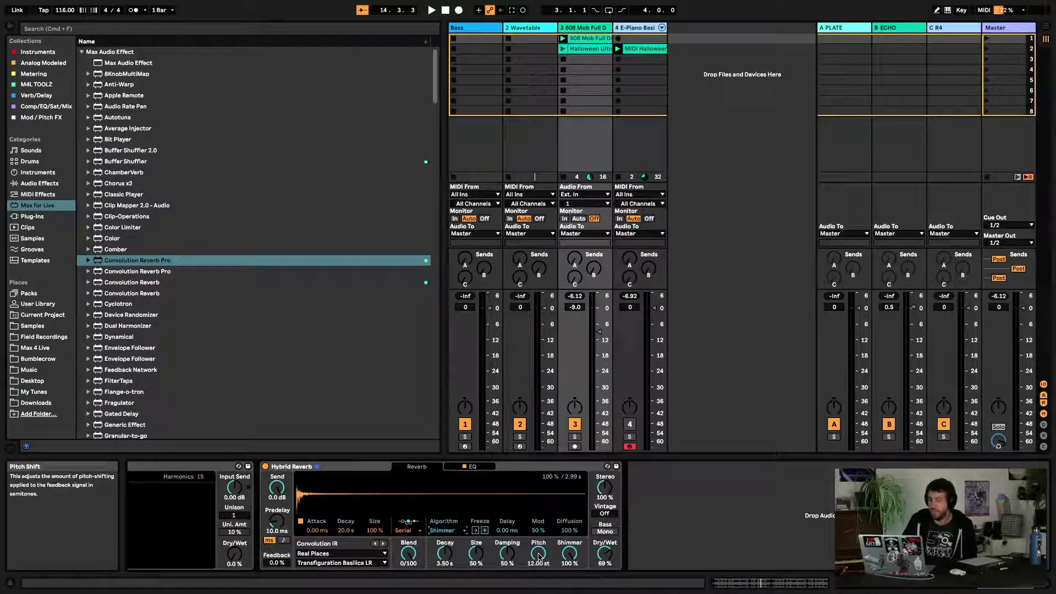
Resume playback, raise Dry/Wet to 100% and flip Pitch to -12 st and back to 12 st
key(space)
drag(604, 559, 604, 525)
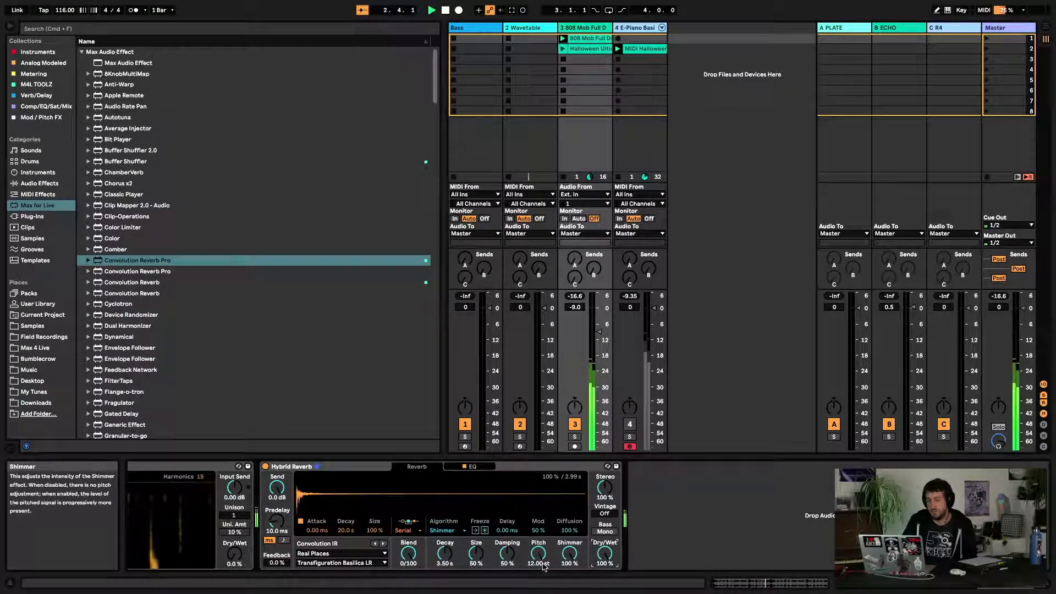
drag(543, 566, 542, 560)
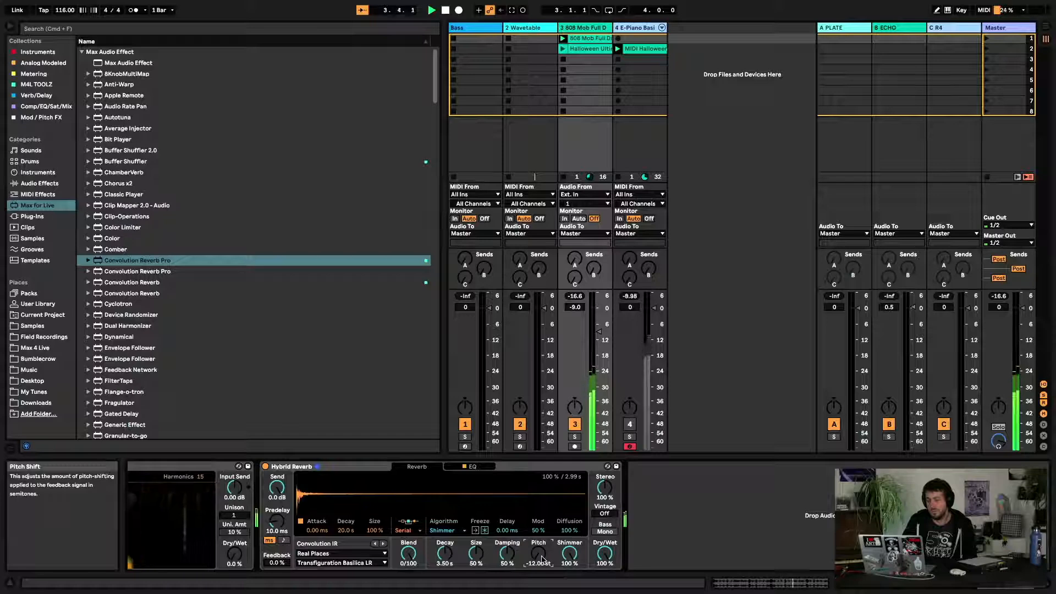
drag(542, 560, 543, 559)
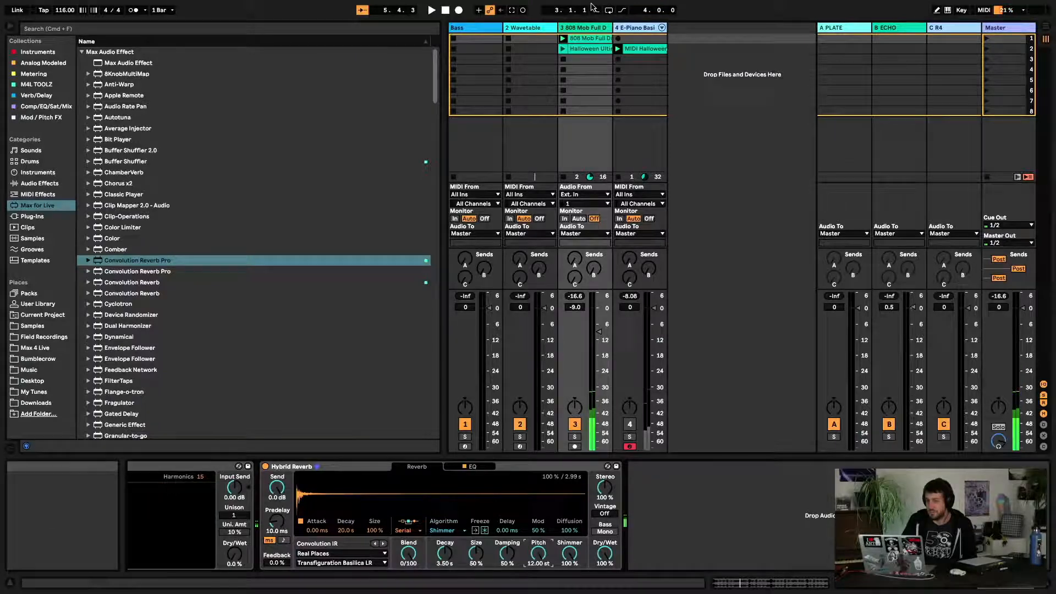
Launch the Halloween E-Piano clip on the third track and lower the reverb's Dry/Wet to 52%
click(563, 49)
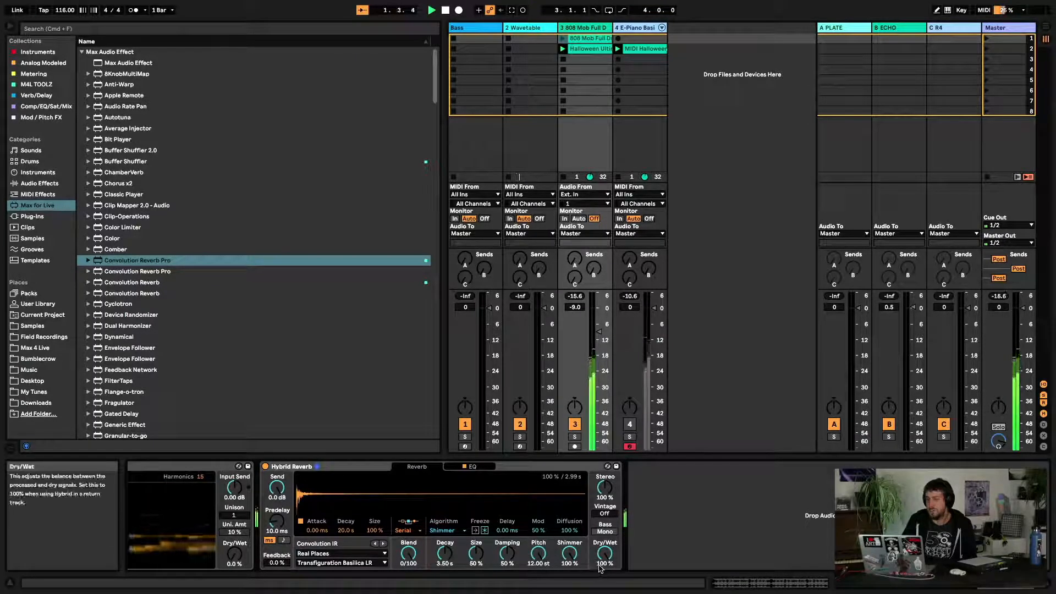
mouse_move(606, 563)
mouse_down()
mouse_move(605, 583)
mouse_move(605, 558)
mouse_up()
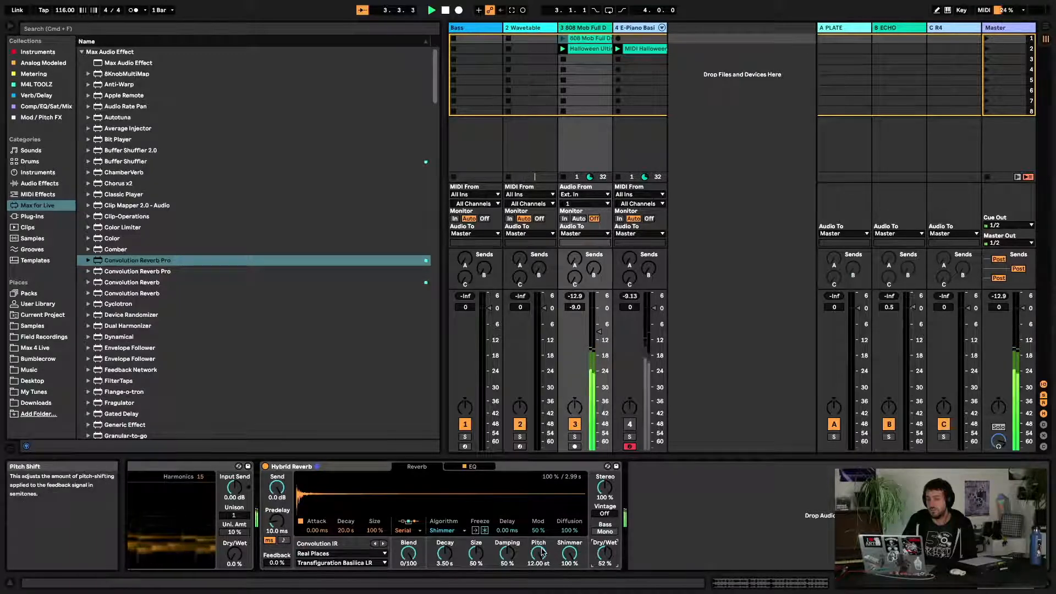
Switch the Hybrid Reverb algorithm to Dark Hall
click(441, 530)
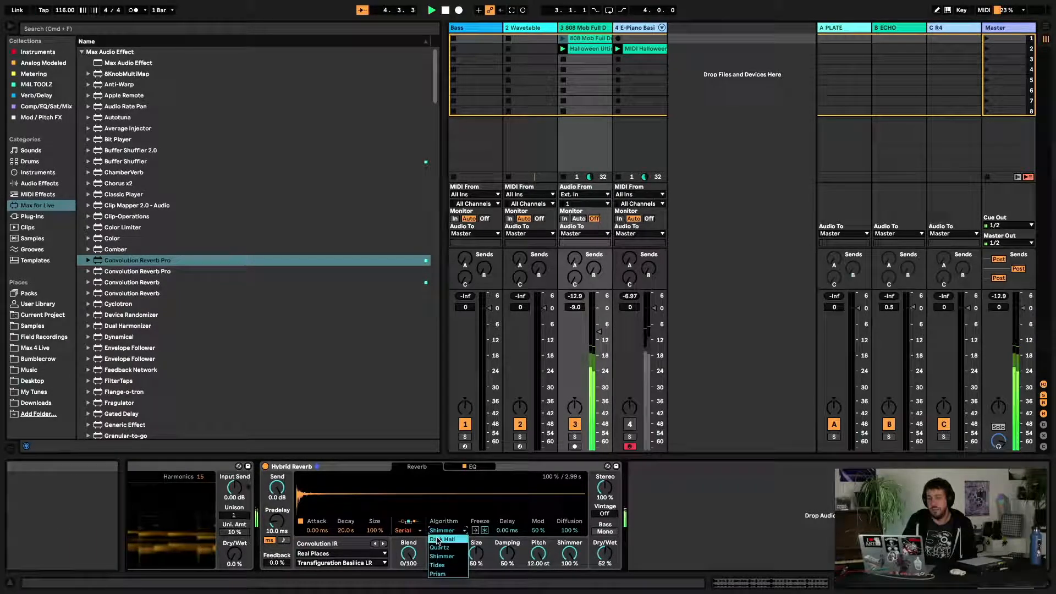
click(439, 540)
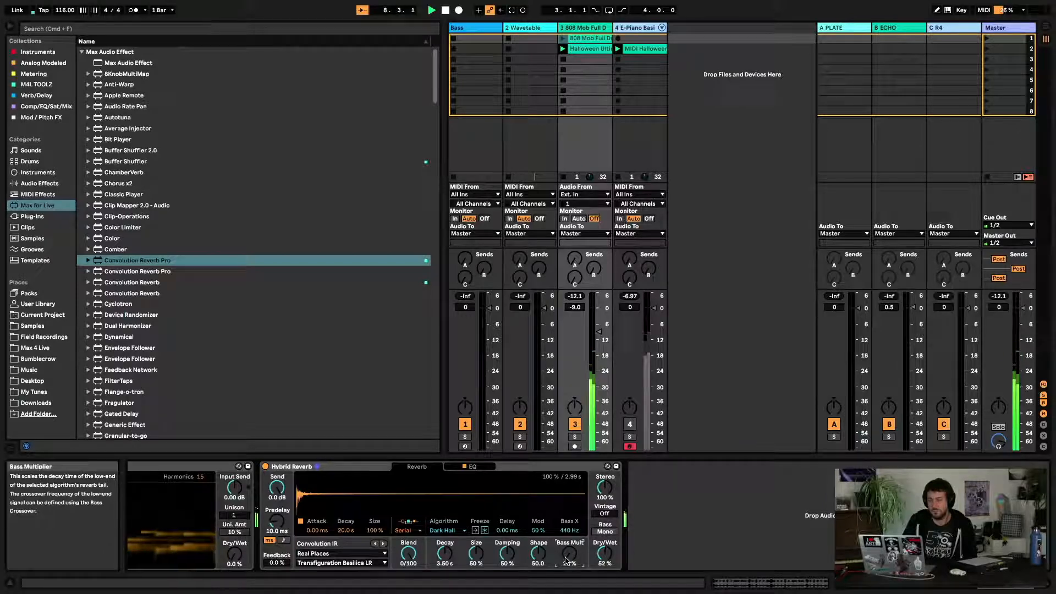
Switch the algorithm to Quartz and set Low Damp to about 99% and Distance to about 83%
click(446, 531)
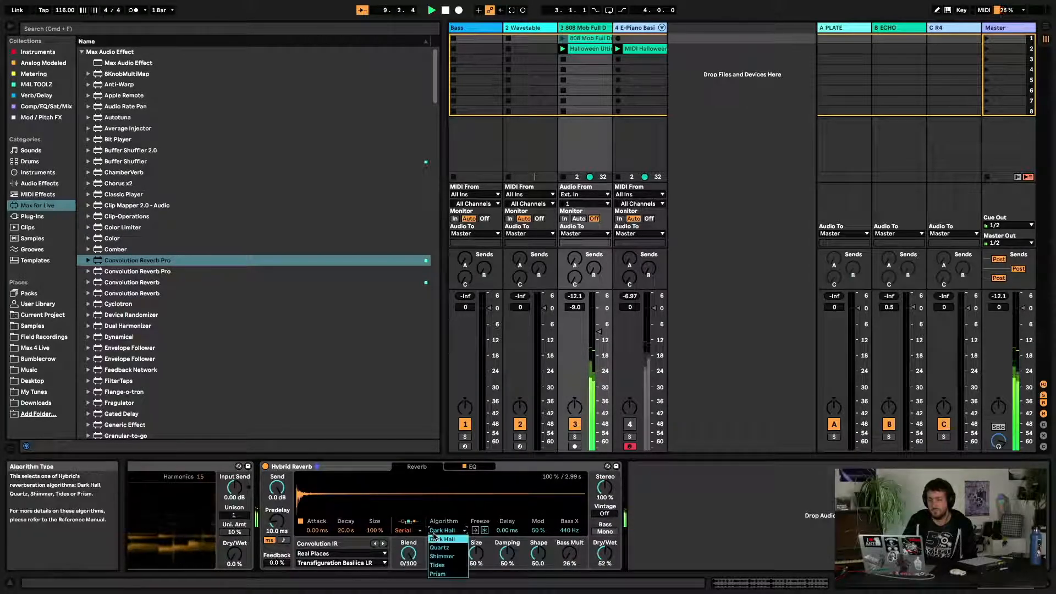
click(440, 549)
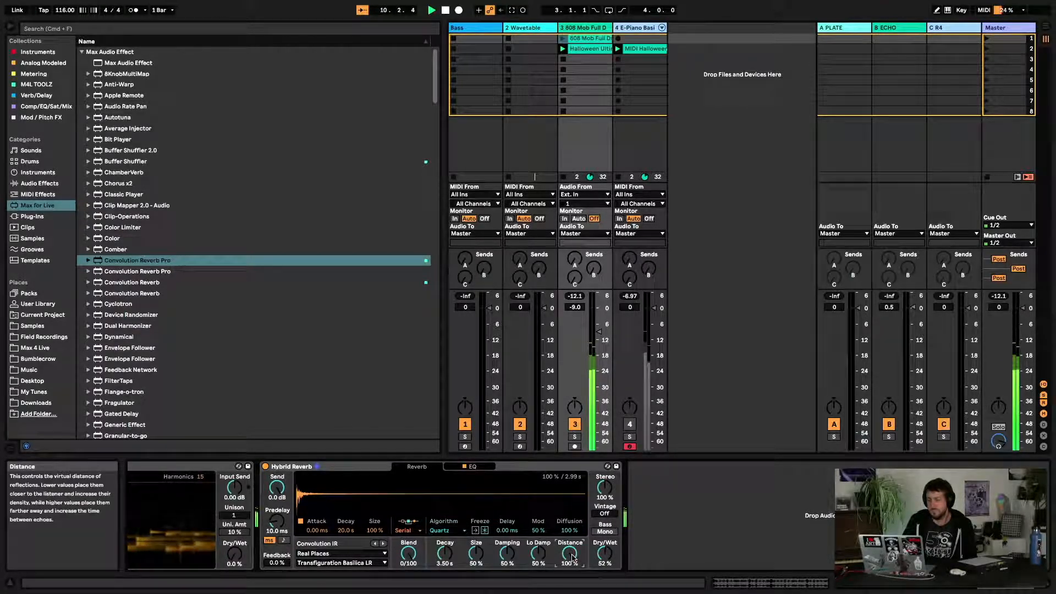
mouse_move(572, 557)
mouse_down()
mouse_move(572, 578)
mouse_move(572, 552)
mouse_up()
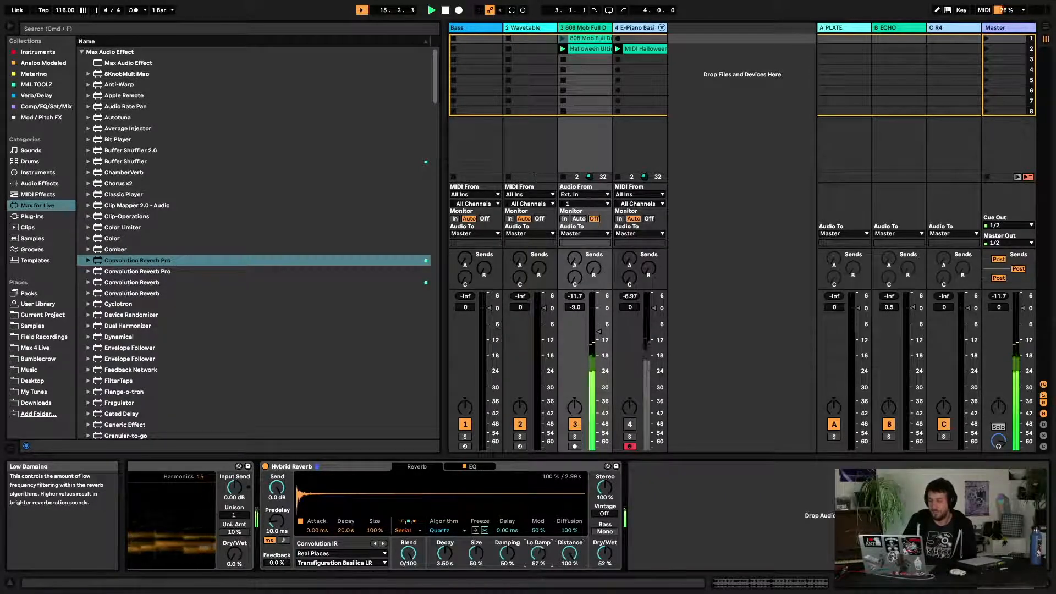
drag(542, 560, 542, 589)
drag(574, 557, 567, 537)
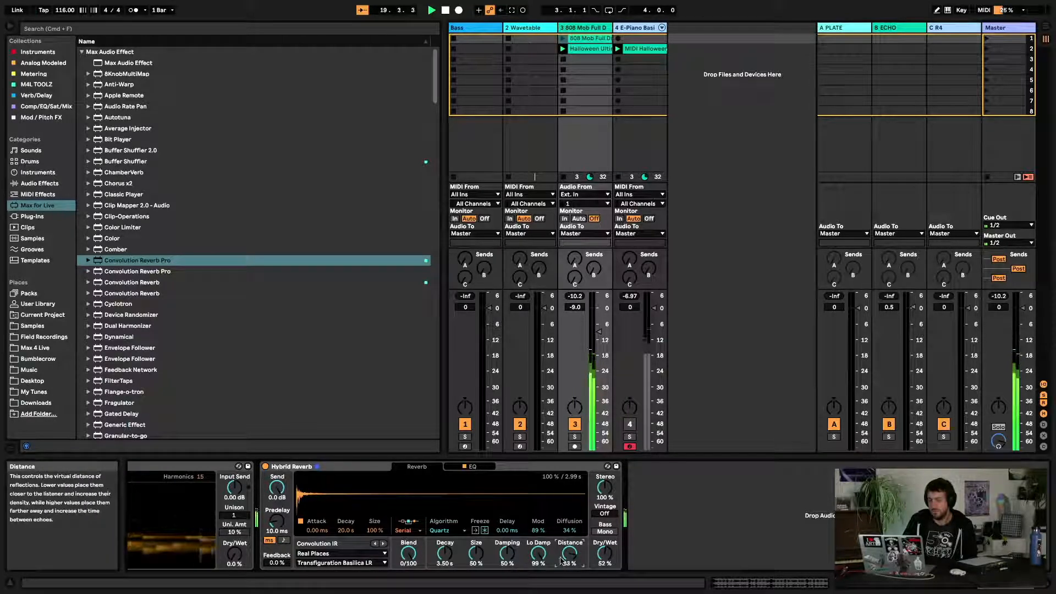
Switch the algorithm to Tides and start playback
click(452, 532)
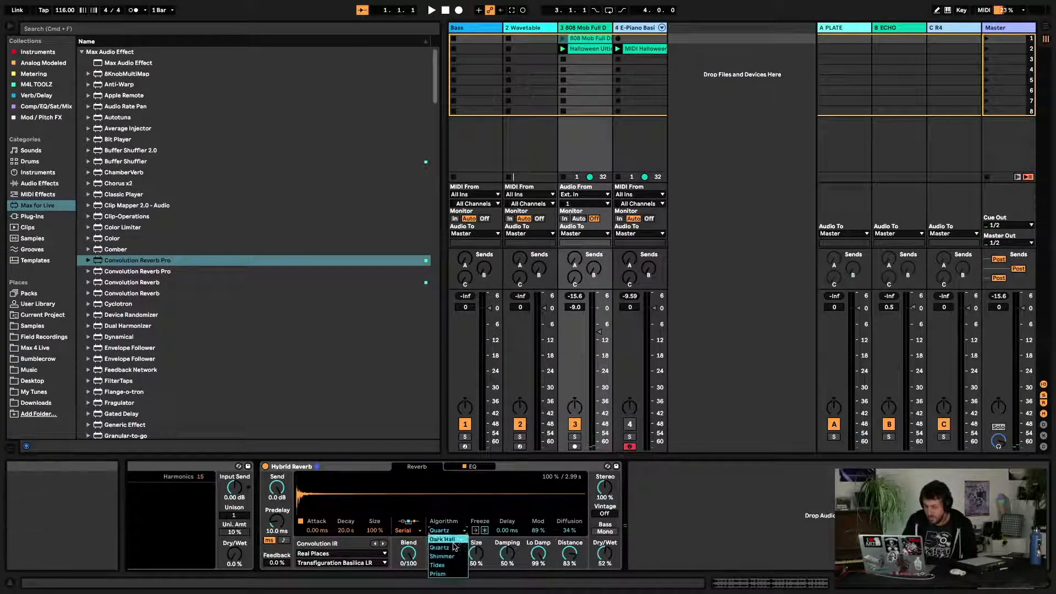
click(447, 567)
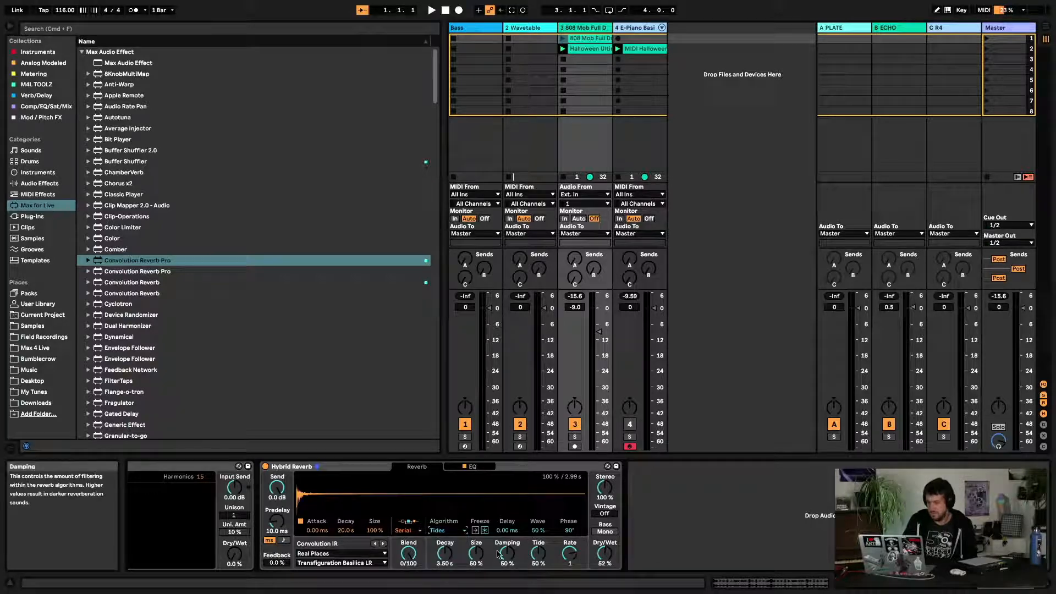
key(space)
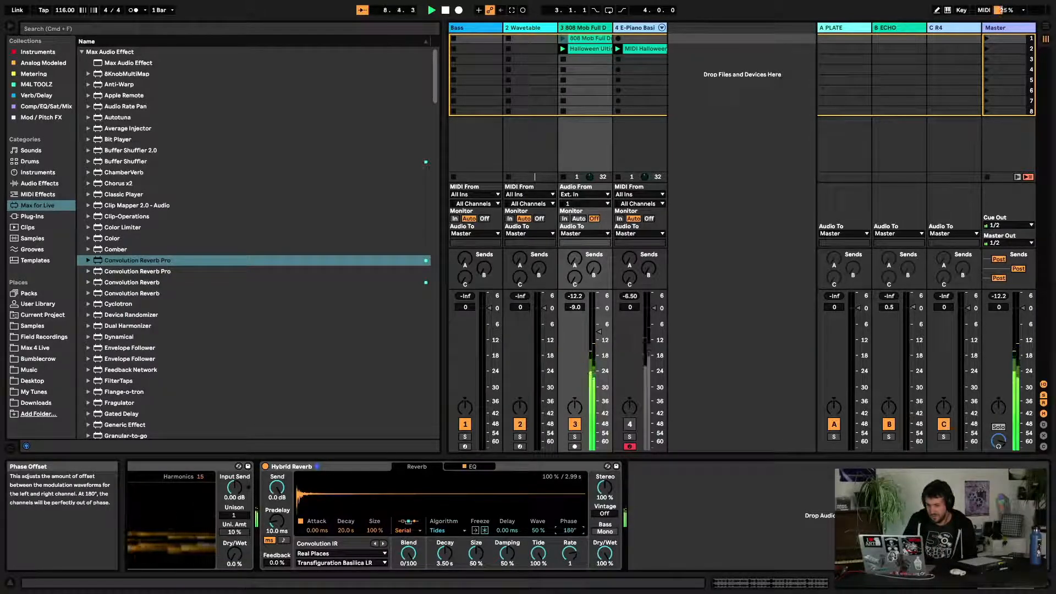
Reset the Tides Phase to 0°, set Wave to about 54% and Rate to 1/4
double_click(567, 531)
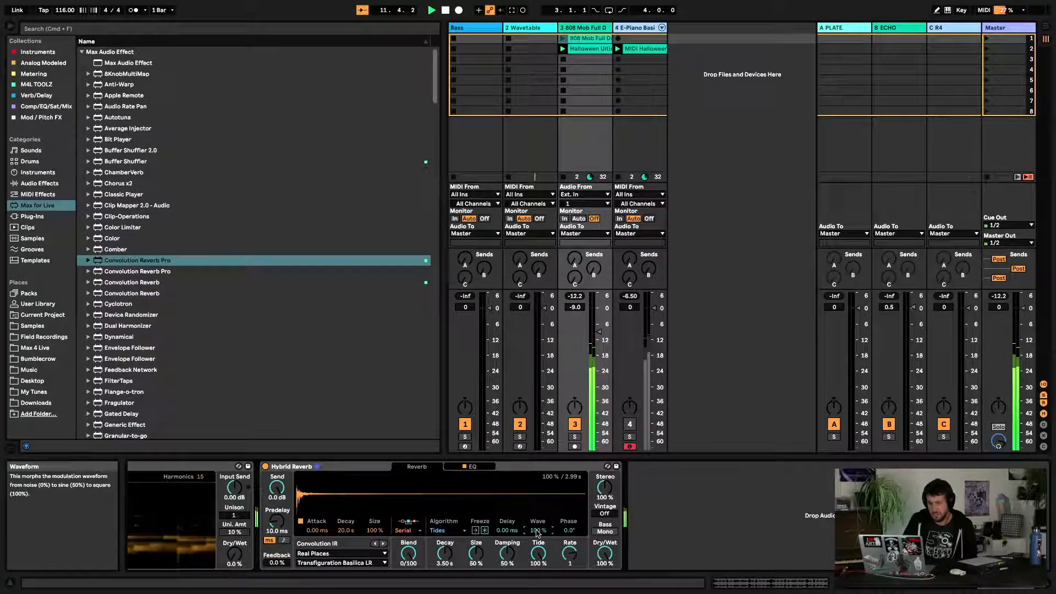
drag(538, 530, 538, 549)
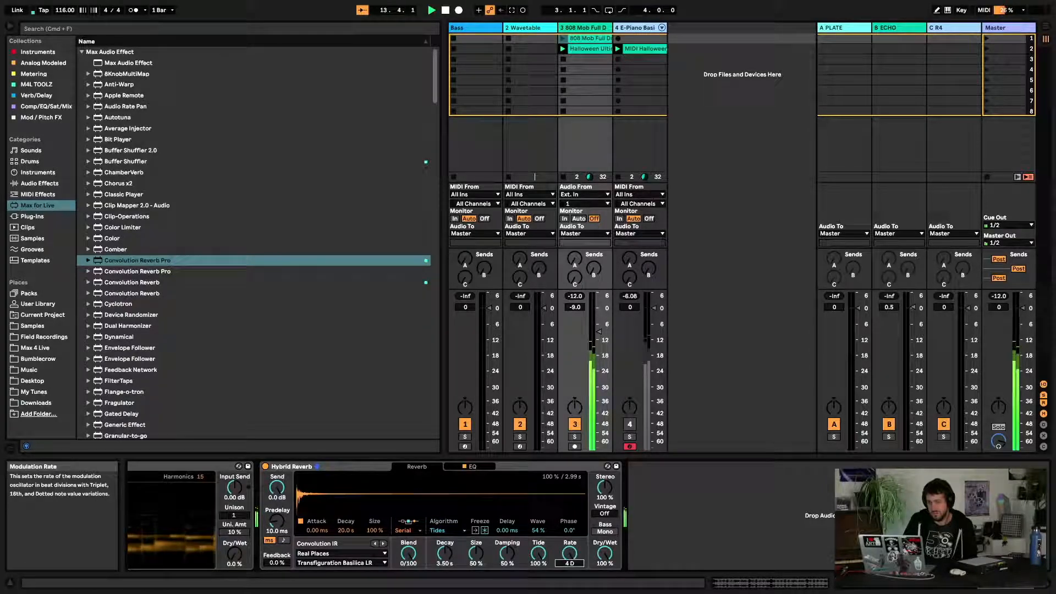
drag(570, 553, 570, 546)
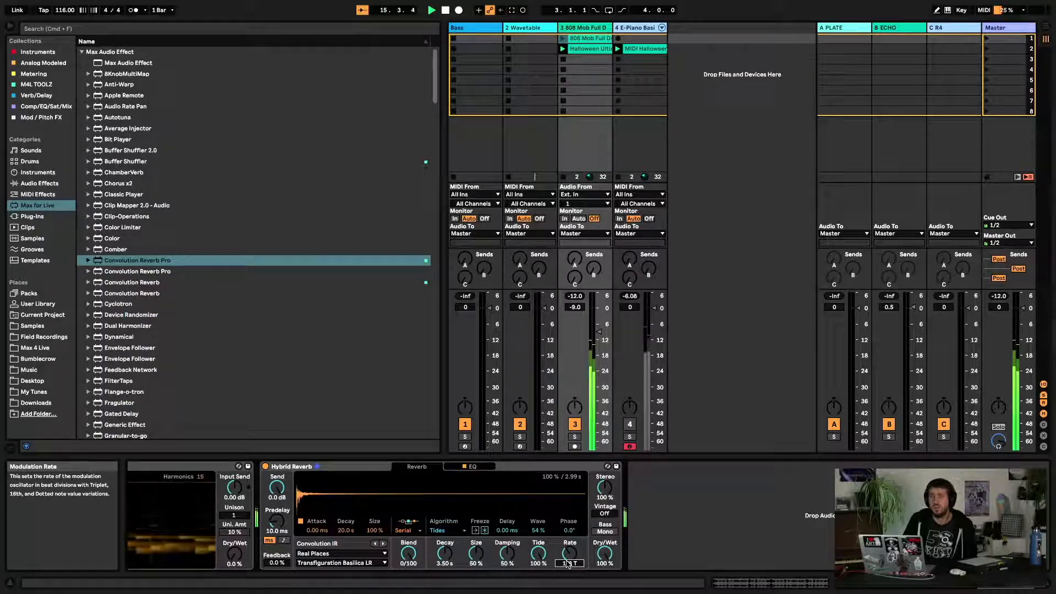
drag(567, 561, 566, 559)
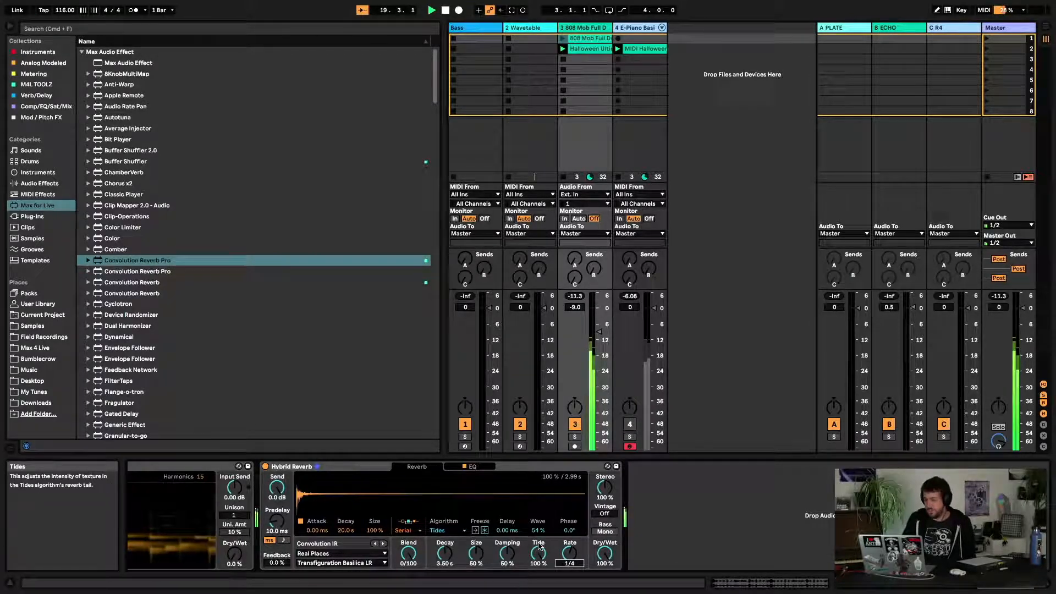
Adjust the Tides settings to Tide 32%, Wave 19% and Dry/Wet 85%
drag(538, 553, 507, 515)
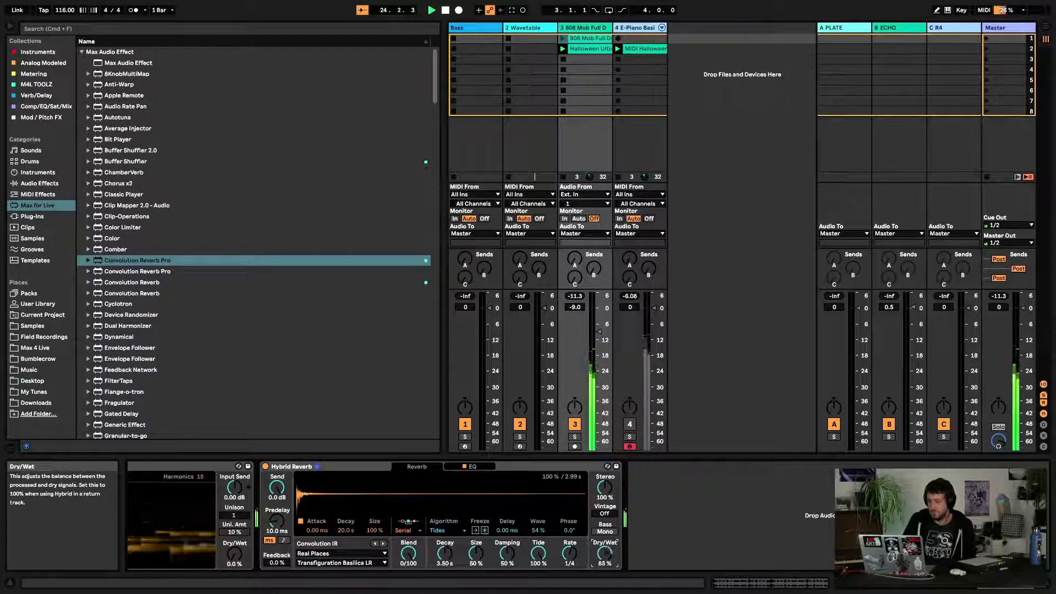
mouse_move(539, 553)
mouse_down()
mouse_move(539, 563)
mouse_move(538, 550)
mouse_up()
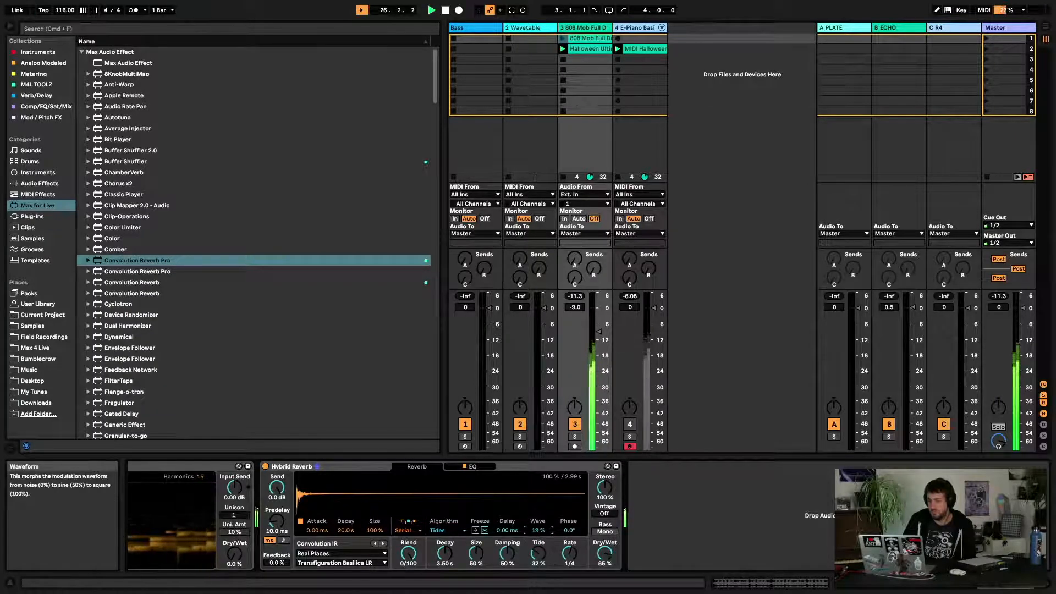
Switch the algorithm to Prism and restart playback
click(443, 531)
click(450, 576)
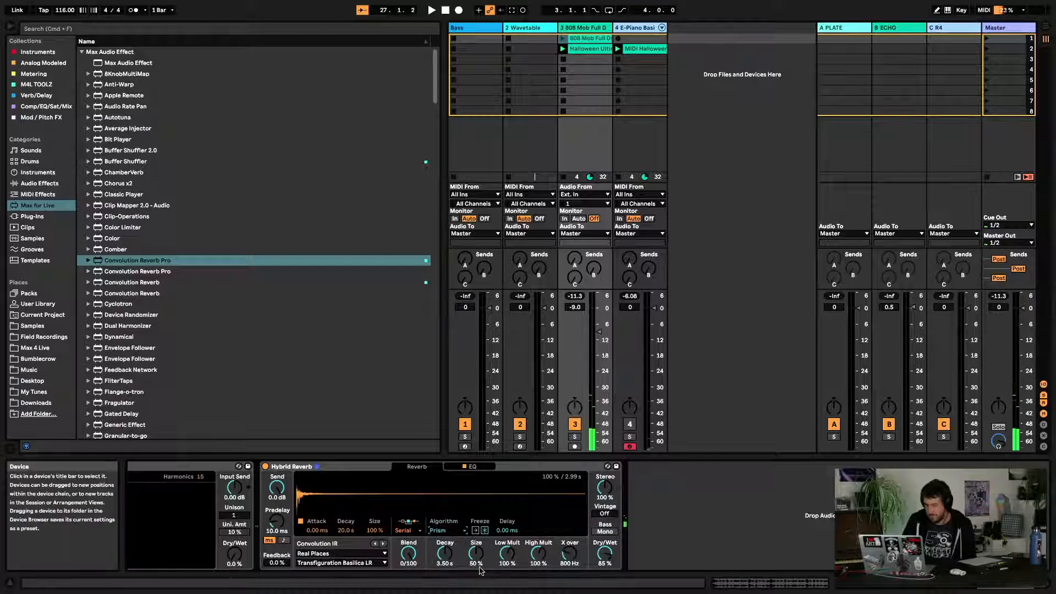
key(space)
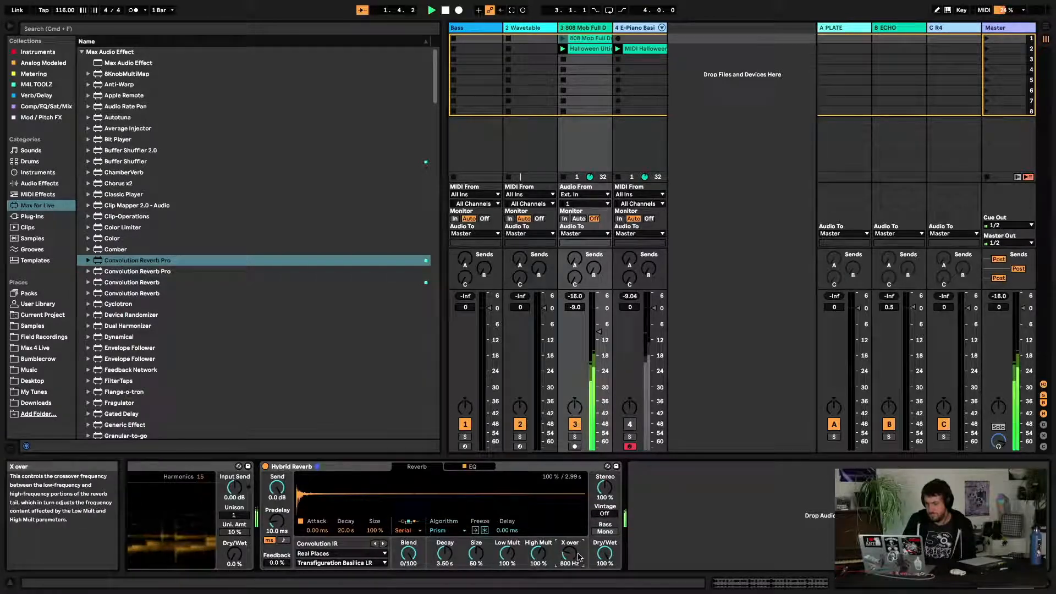
Set Prism's High Mult to 75%, X-over to 5.50 kHz and the reverb's Dry/Wet to 66%
drag(577, 555, 538, 523)
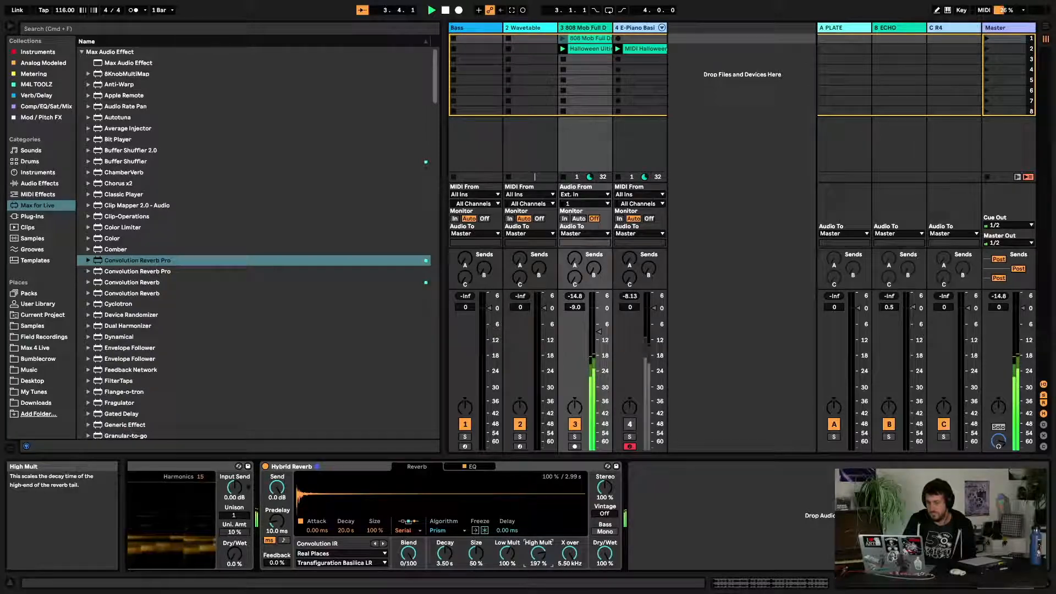
drag(604, 561, 604, 590)
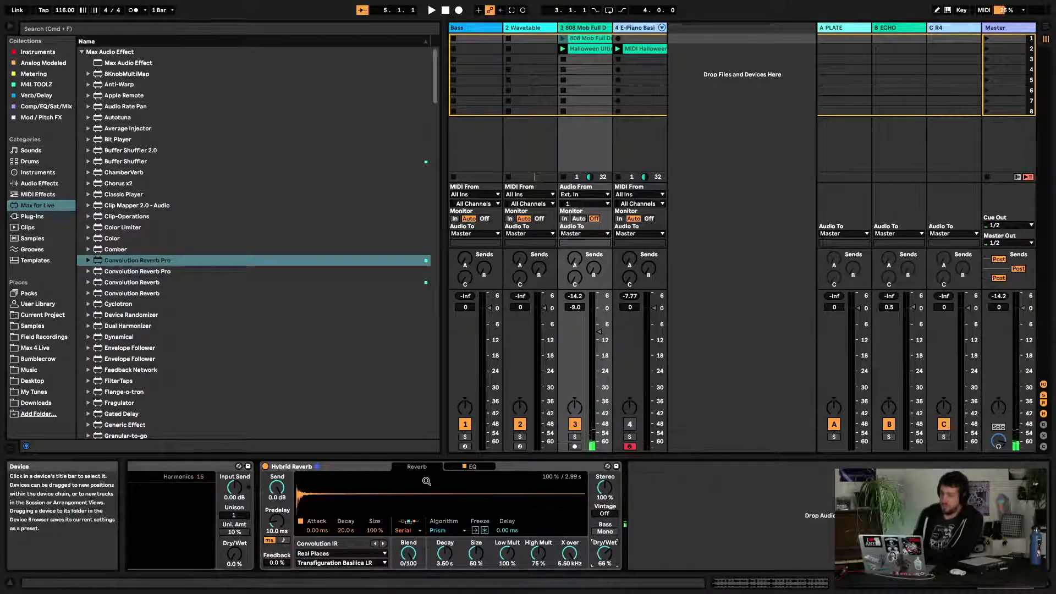
scroll(313, 521, left, 5)
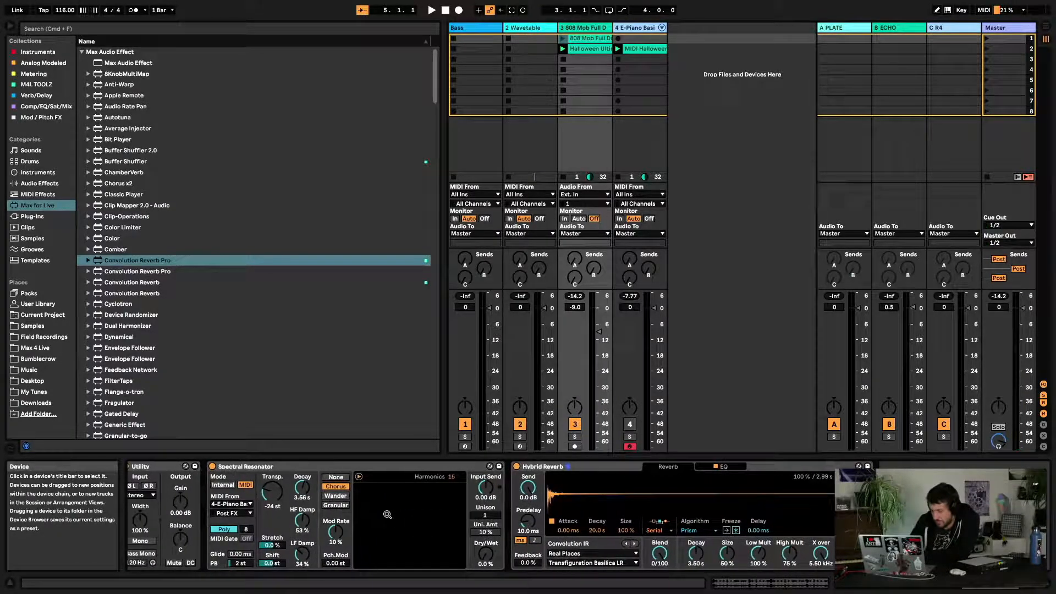
scroll(388, 515, right, 5)
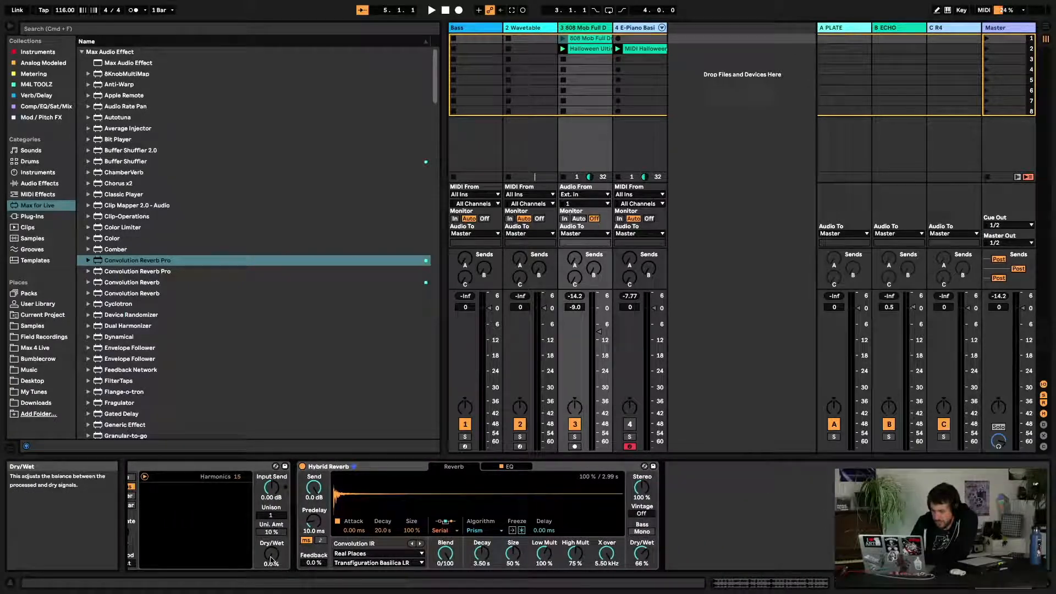
Restart playback, set the reverb's Blend to 57/43 and the Spectral Resonator's Dry/Wet to 100%
key(space)
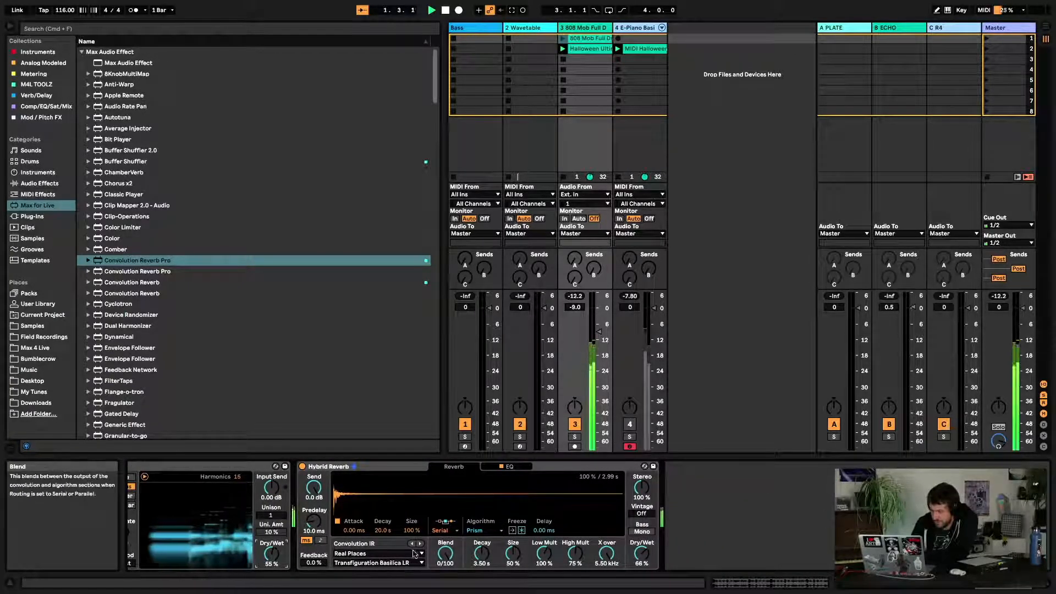
drag(444, 554, 444, 586)
drag(263, 552, 263, 527)
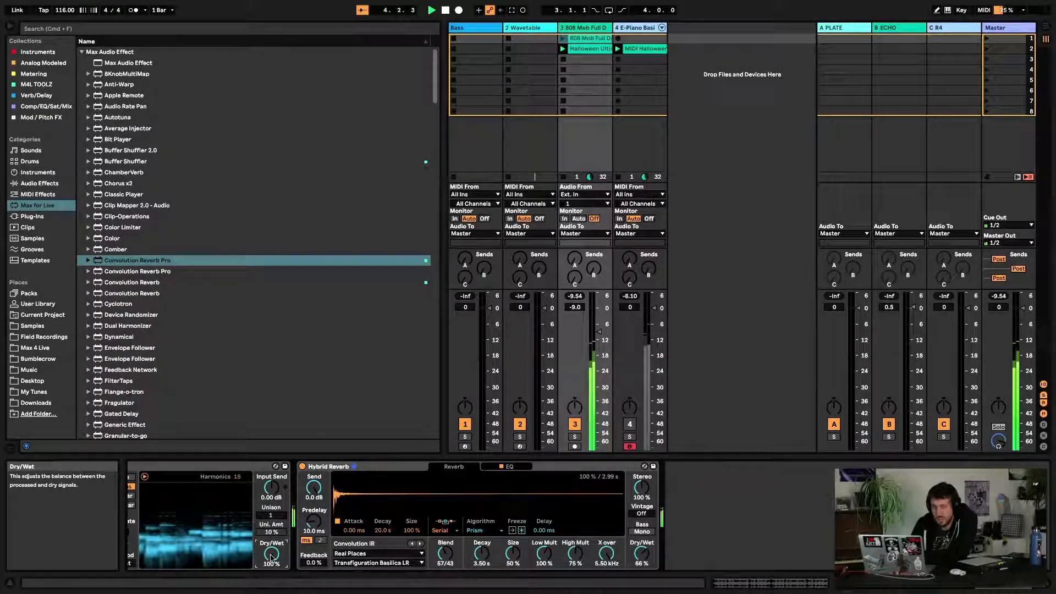
Switch the Spectral Resonator to MIDI mode and turn the device off
scroll(269, 523, left, 5)
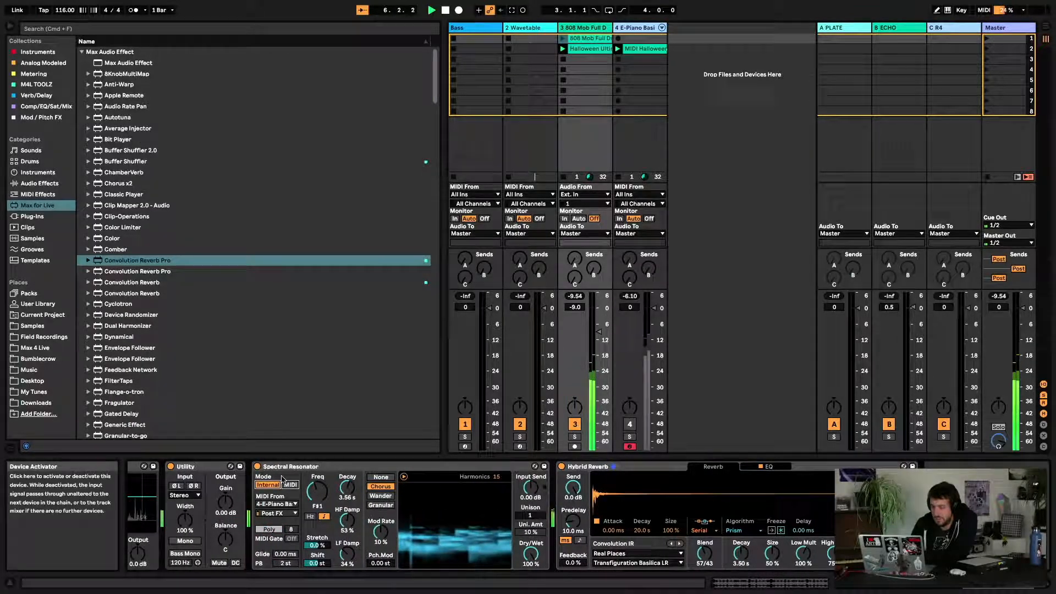
click(291, 486)
click(258, 466)
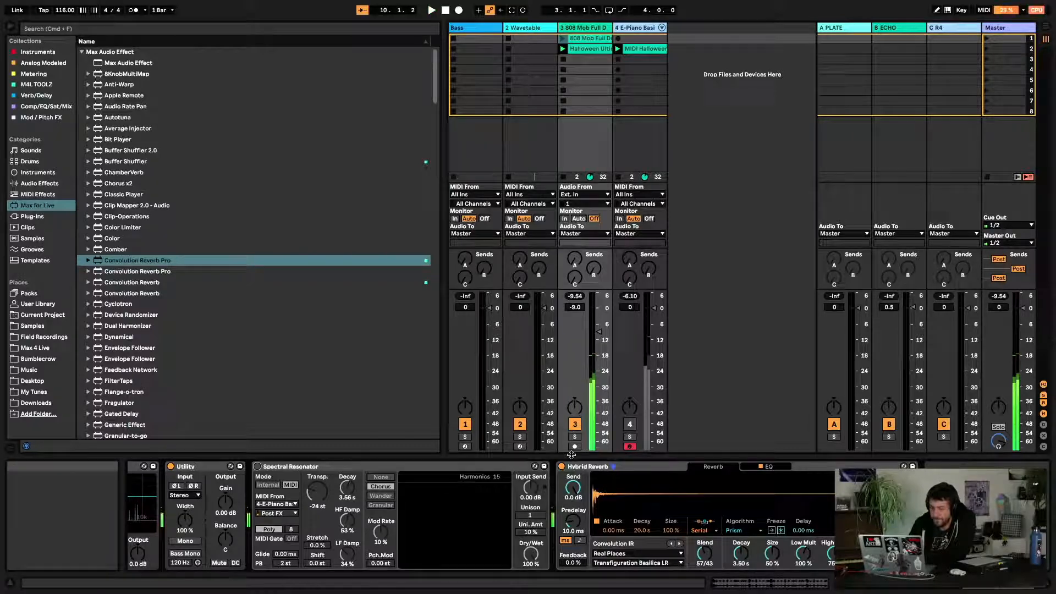
Browse the Max for Live audio effects list
scroll(140, 344, down, 3)
click(140, 342)
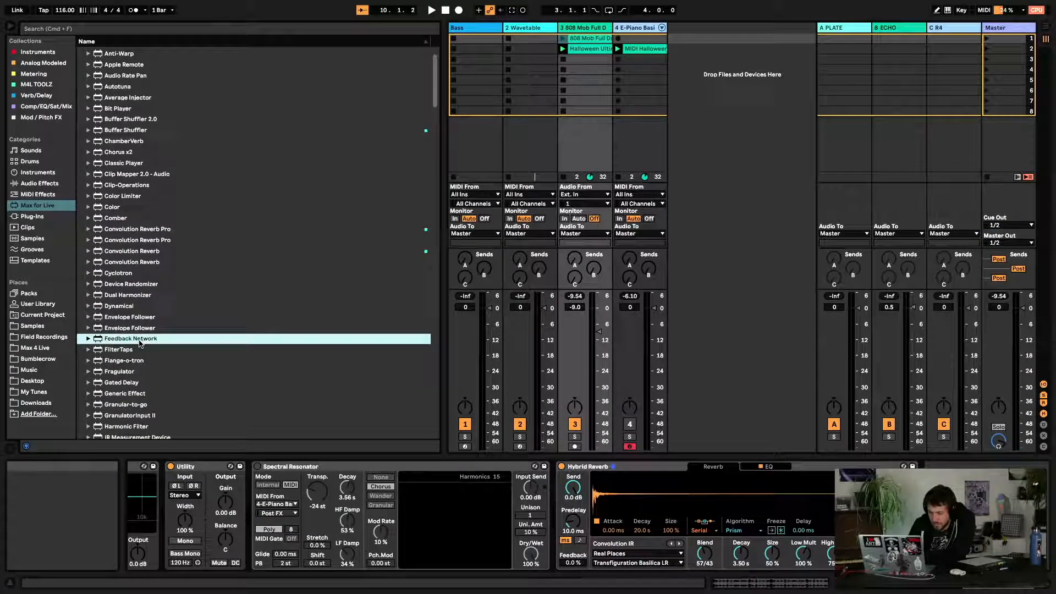
scroll(140, 343, up, 3)
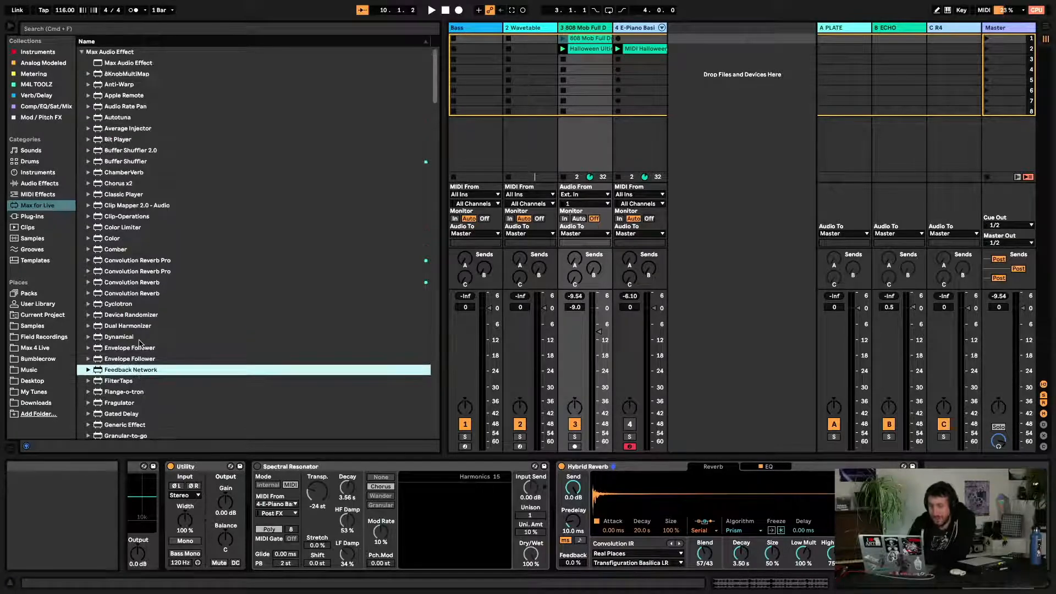
scroll(139, 344, down, 15)
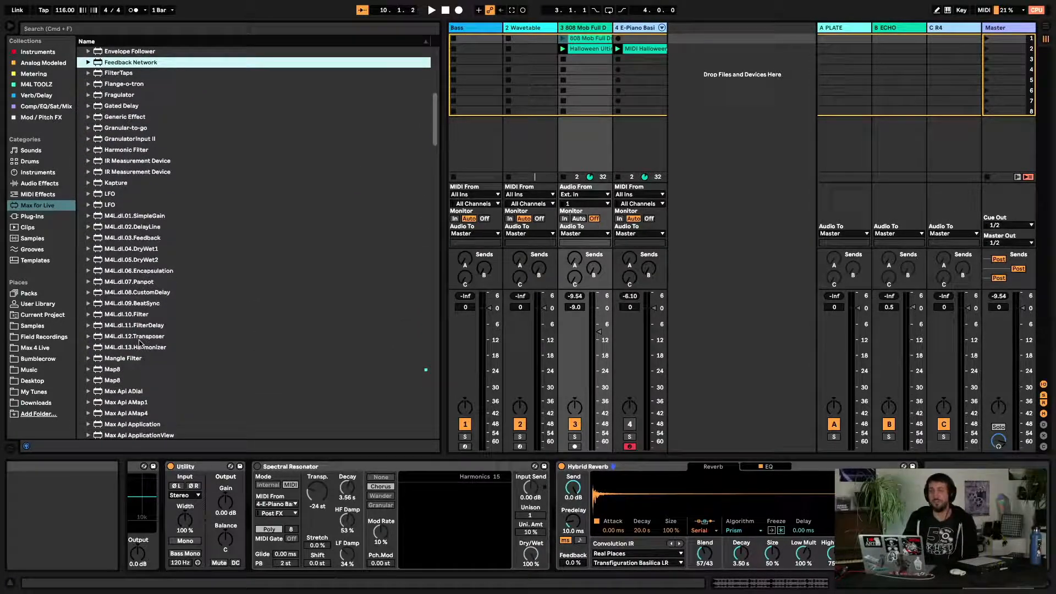
scroll(140, 344, up, 15)
scroll(139, 343, down, 20)
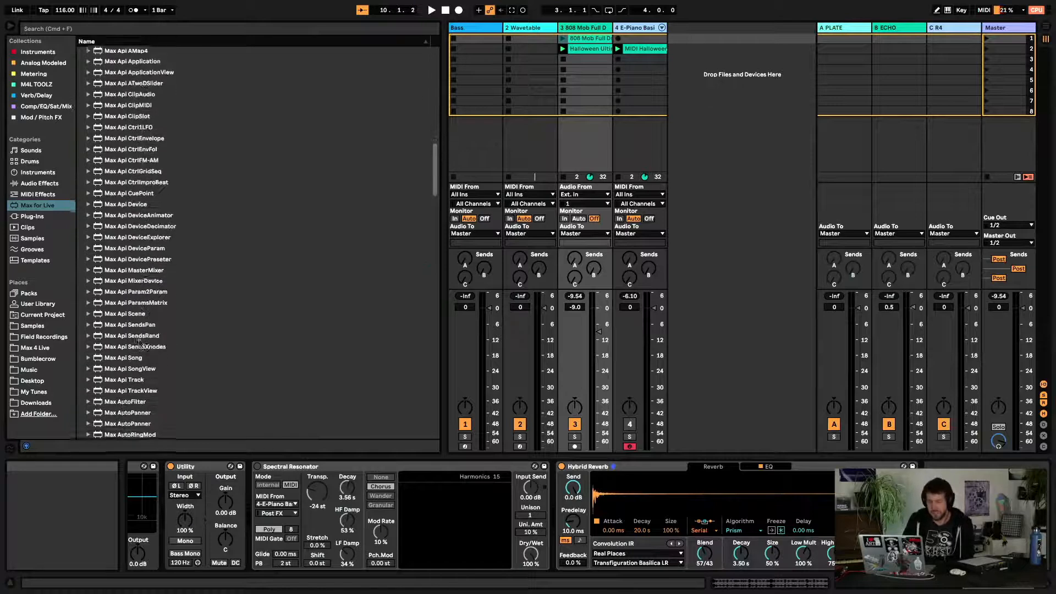
scroll(140, 343, down, 20)
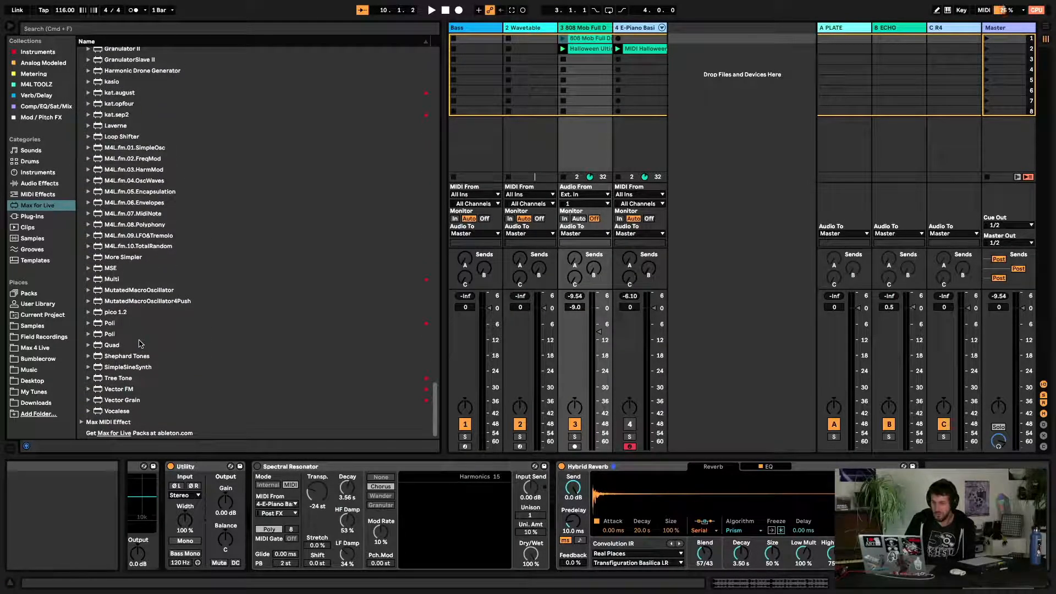
scroll(139, 344, up, 20)
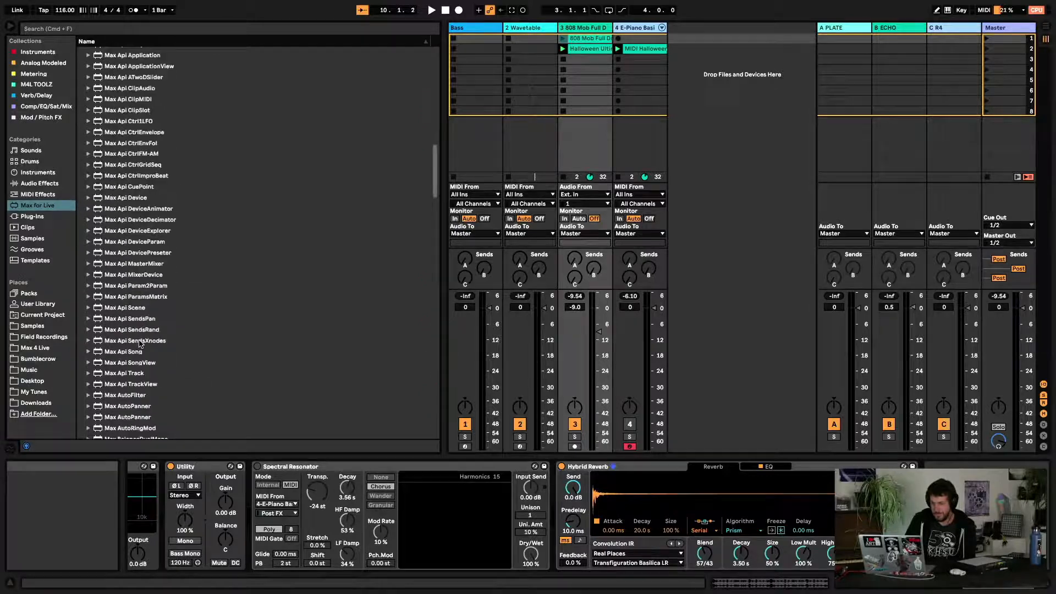
Delete the Hybrid Reverb device from the E-Piano track
click(642, 469)
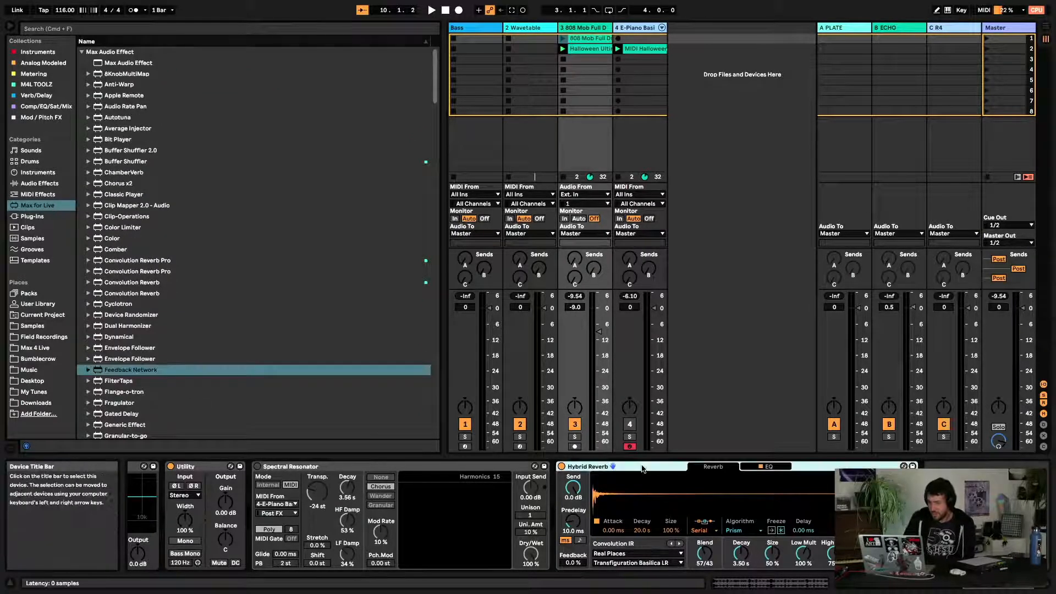
key(Delete)
Open the Instruments collection in the browser and select Tree Tone.amxd
click(38, 52)
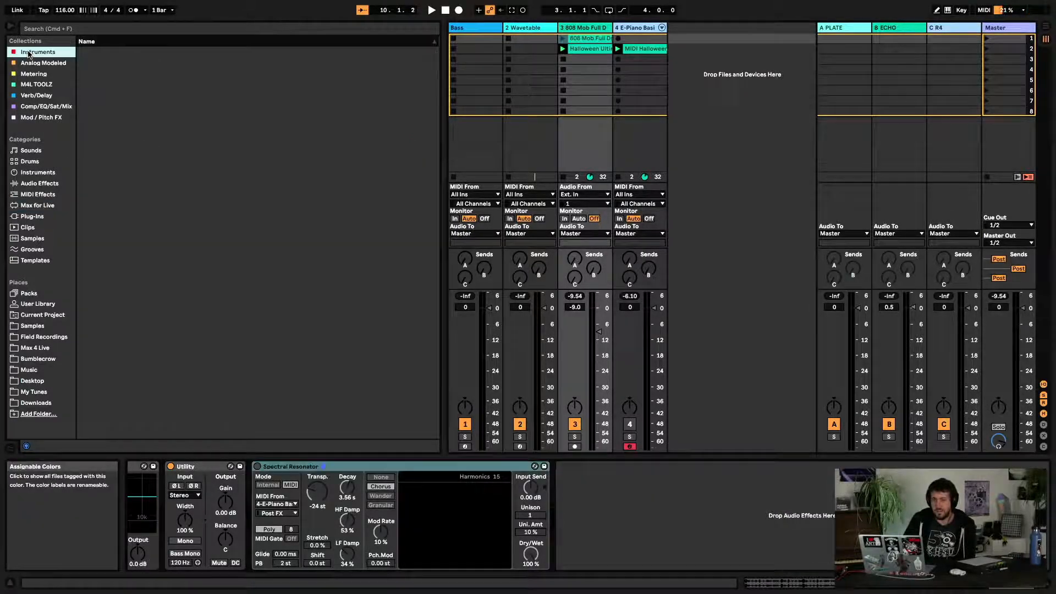
click(131, 163)
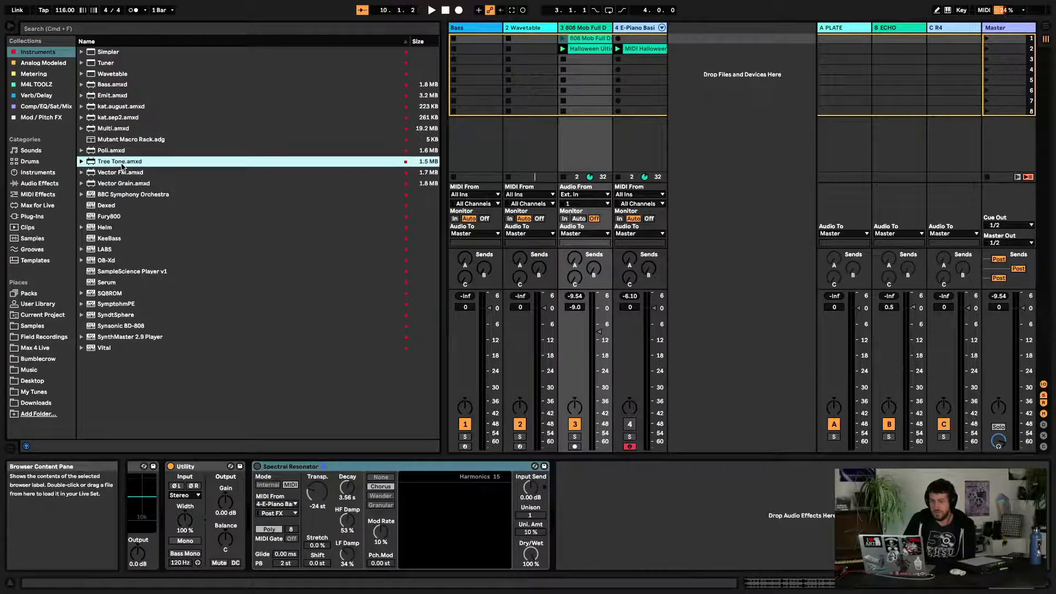
drag(127, 165, 302, 228)
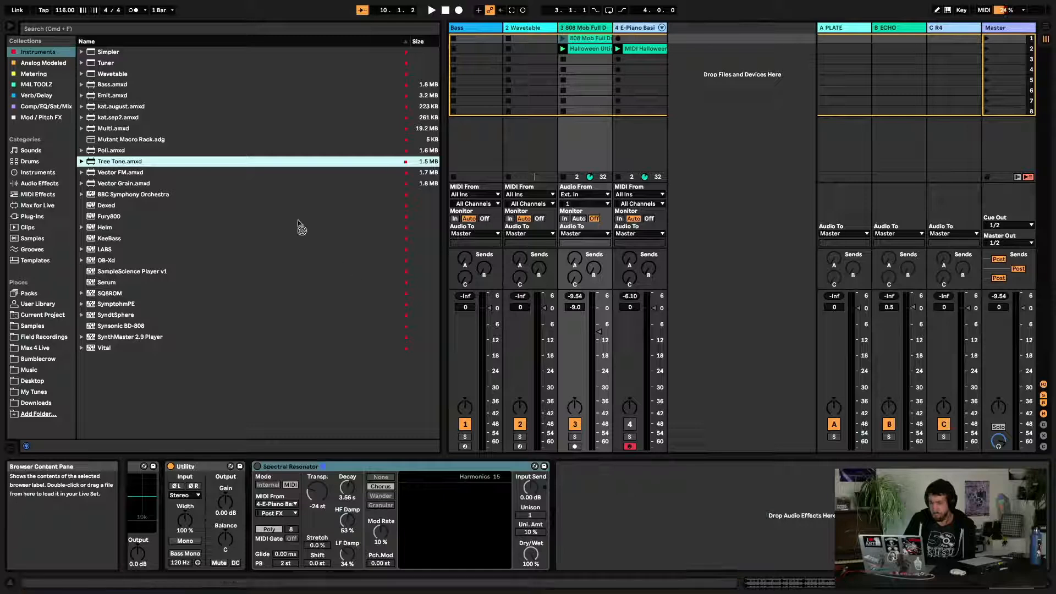
drag(249, 176, 249, 174)
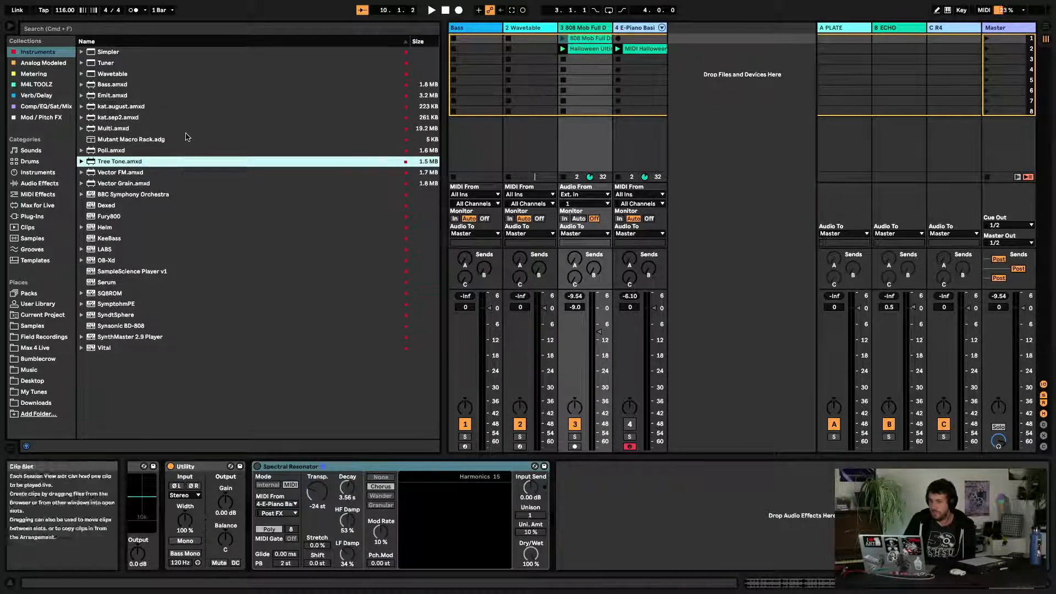
Drop Tree Tone onto the E-Piano track, then undo the replacement
drag(106, 168, 657, 160)
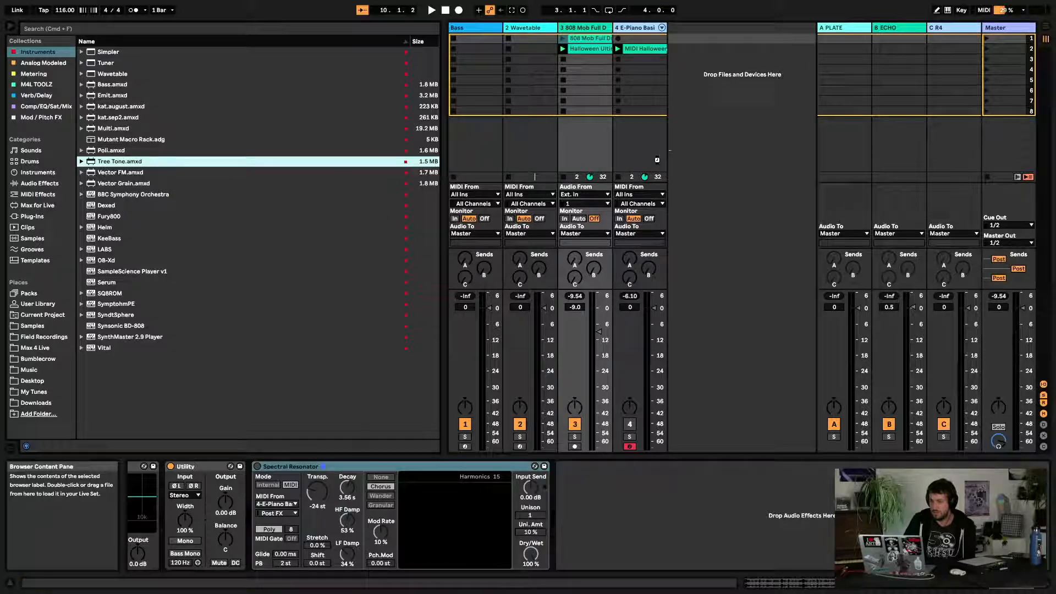
drag(652, 529, 651, 531)
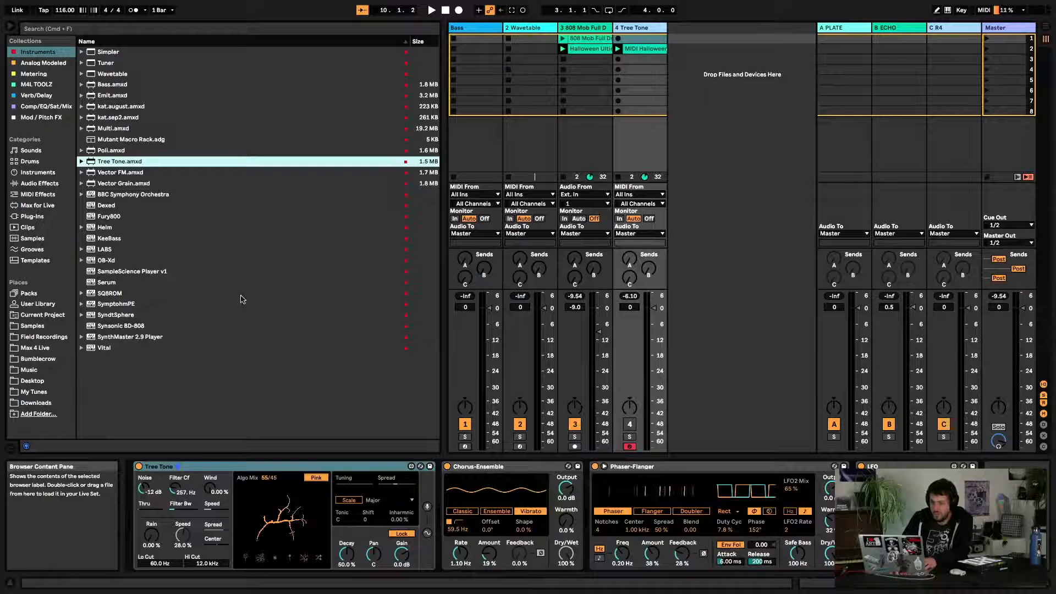
mouse_move(138, 5)
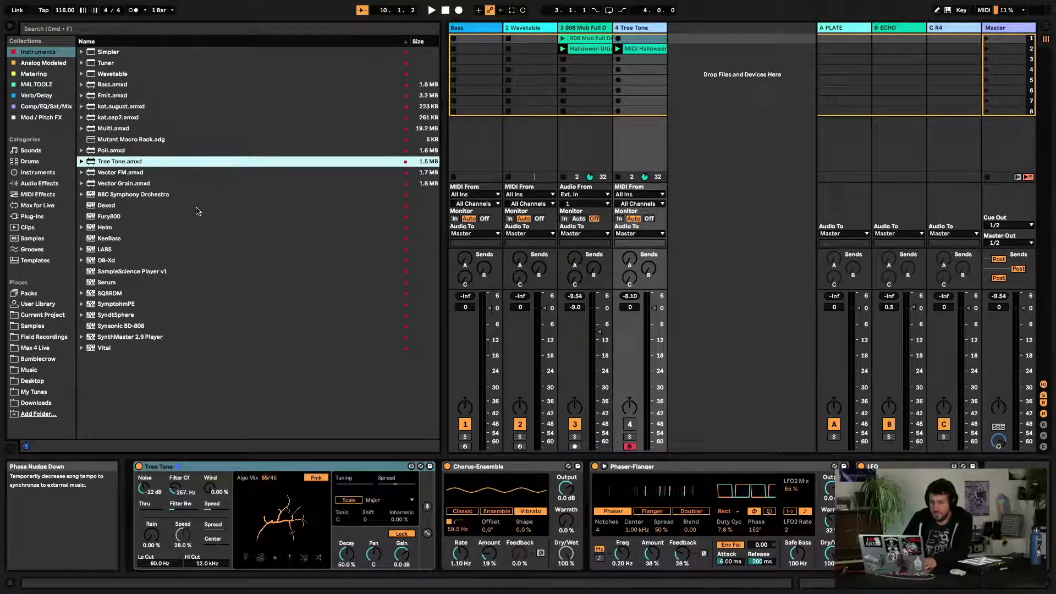
click(86, 6)
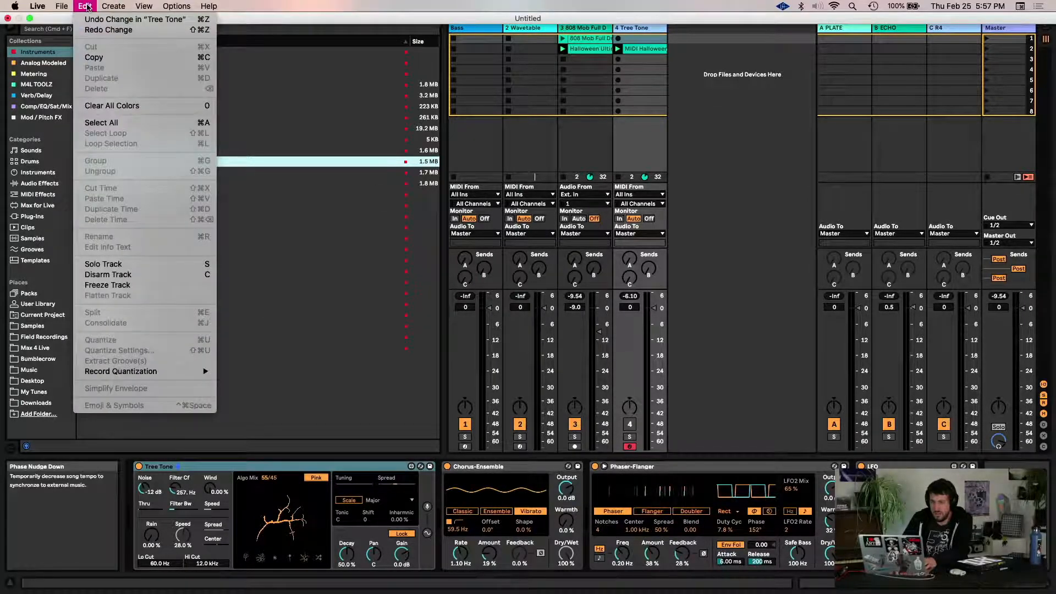
key(super+z)
click(88, 21)
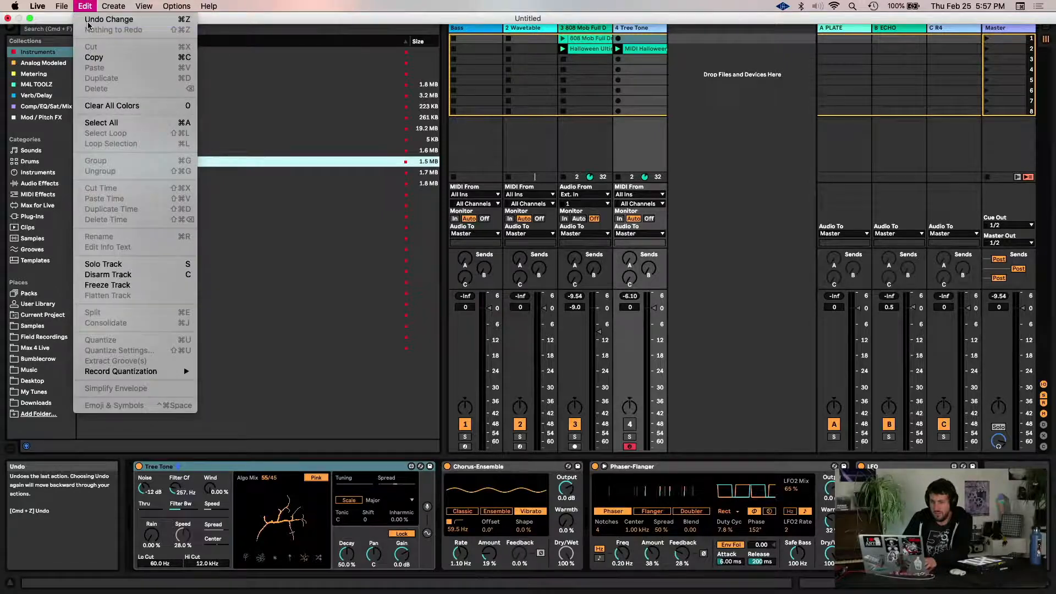
click(87, 7)
click(89, 20)
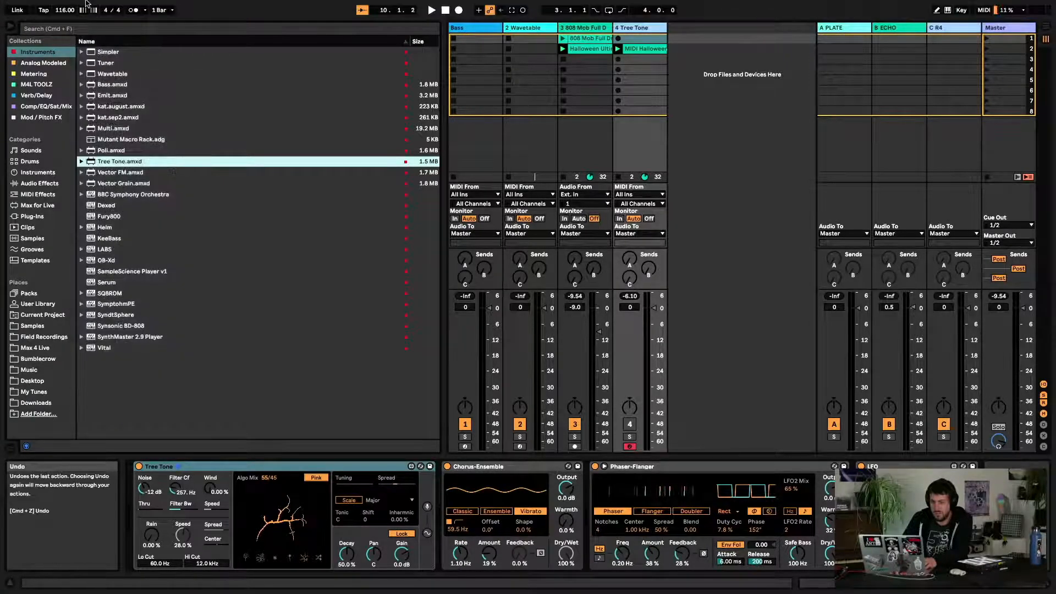
click(86, 6)
click(87, 19)
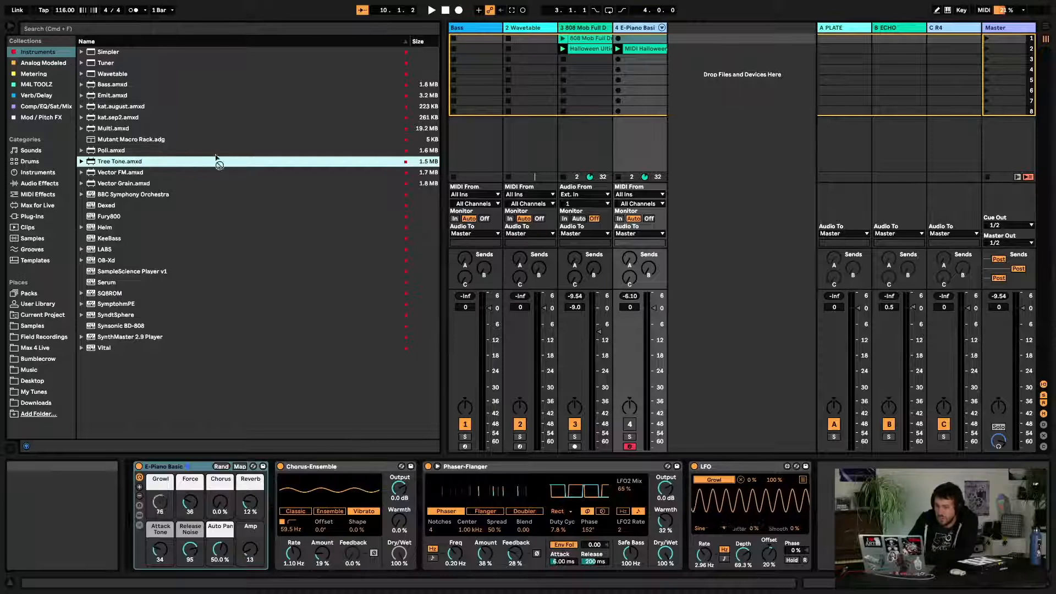
Load Tree Tone onto a new track and set its audio input routing to the 3-808 Mob Full Drum Loop track
drag(217, 161, 742, 86)
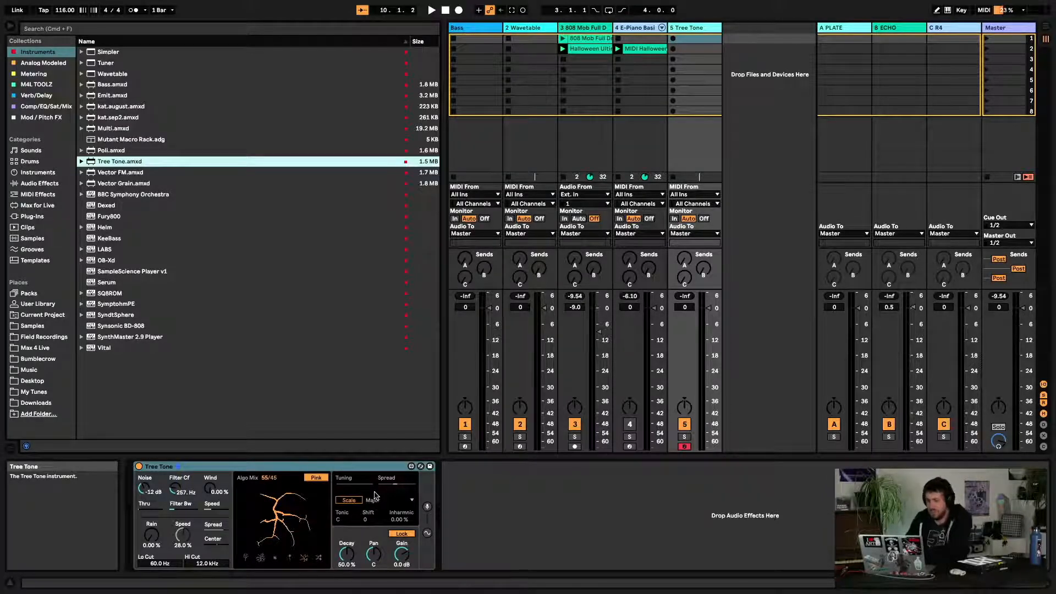
click(427, 506)
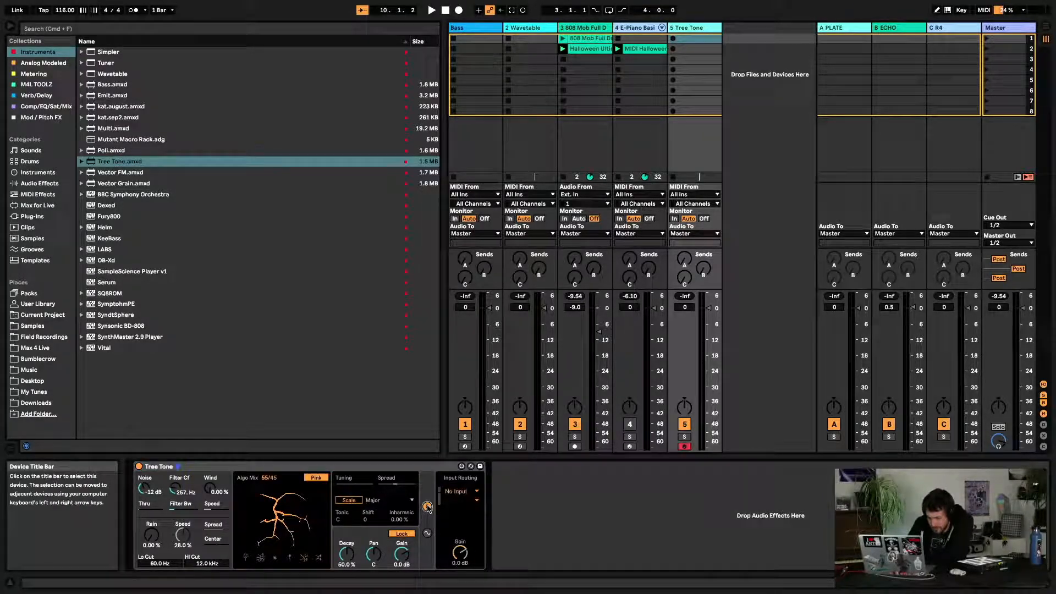
click(456, 491)
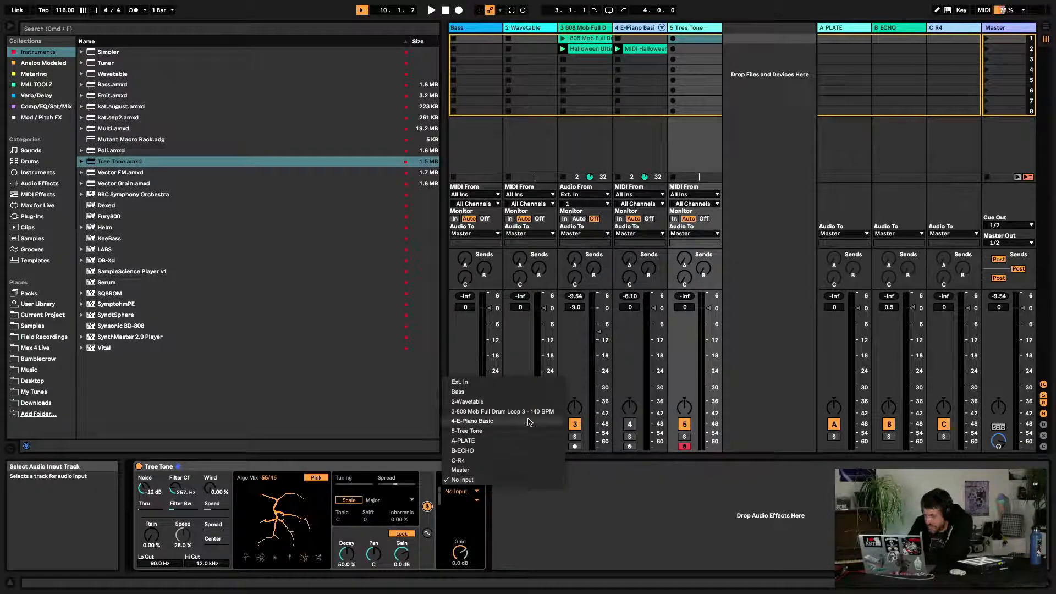
click(529, 412)
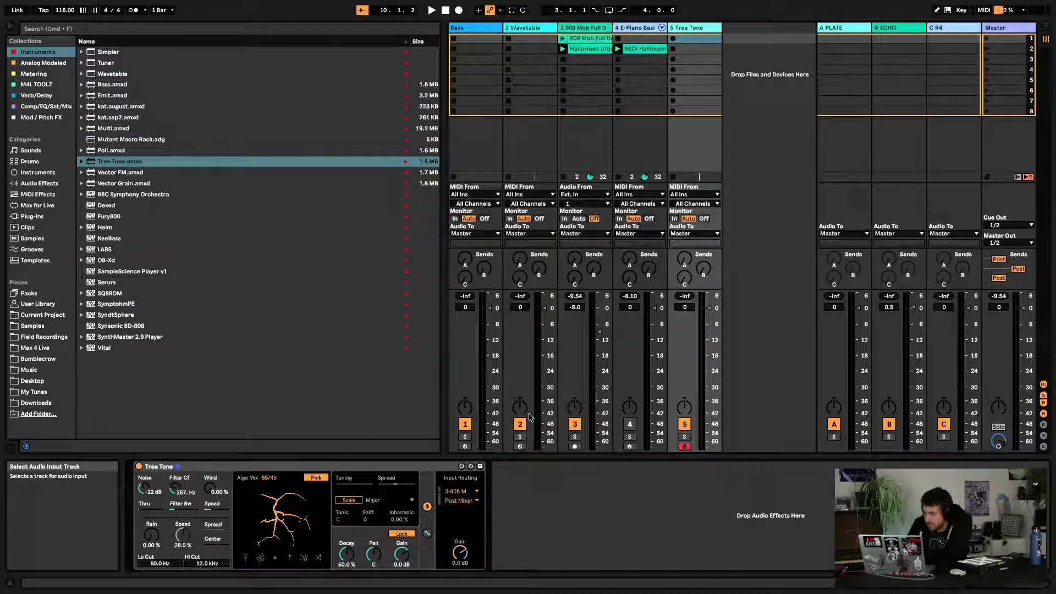
Launch the 808 drum loop clip with its track deactivated and switch Tree Tone's input tap to Pre FX
click(564, 39)
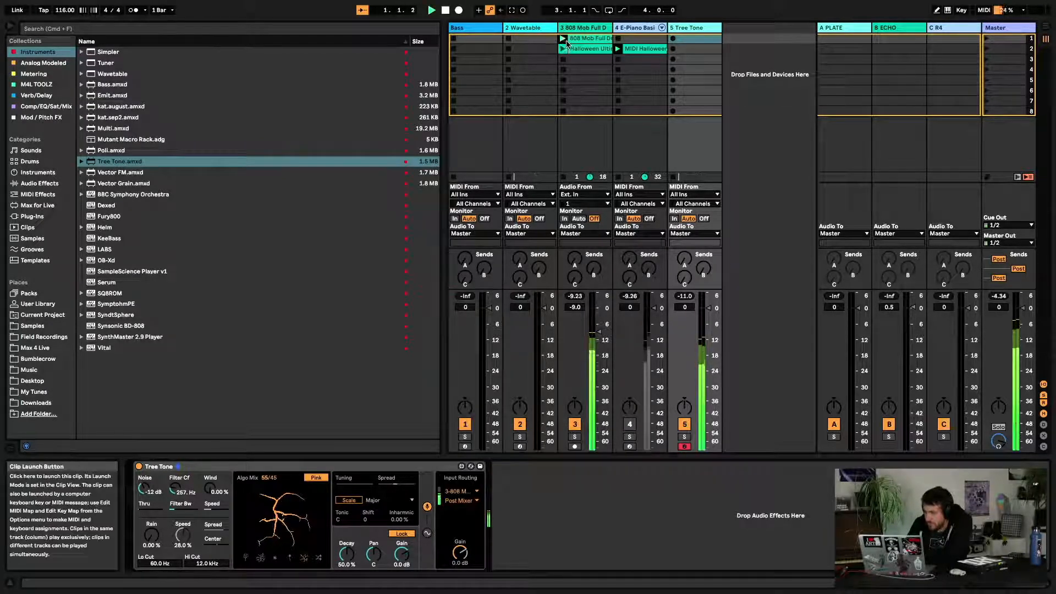
click(575, 425)
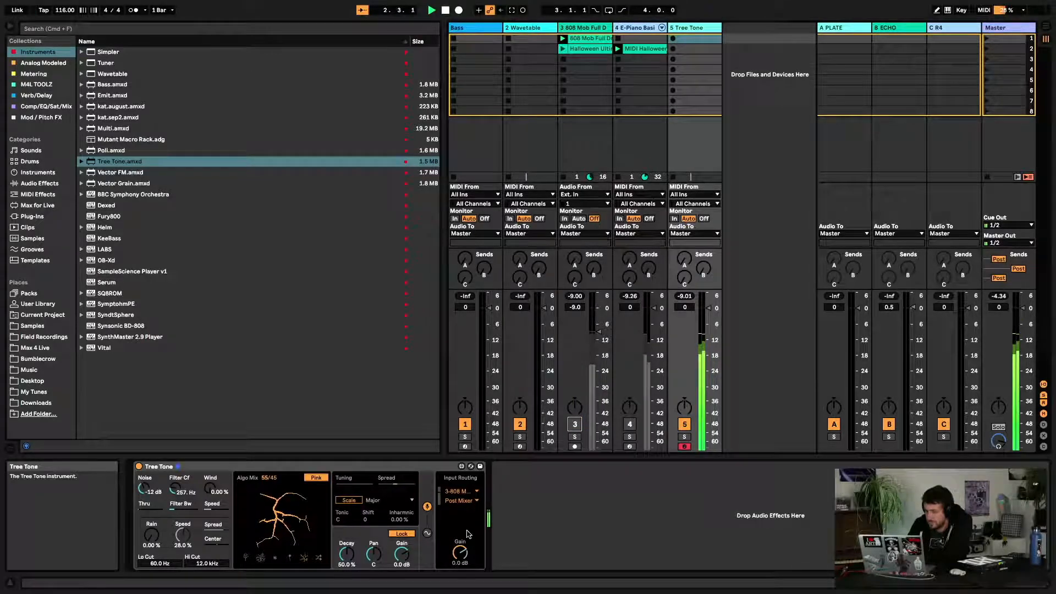
click(462, 501)
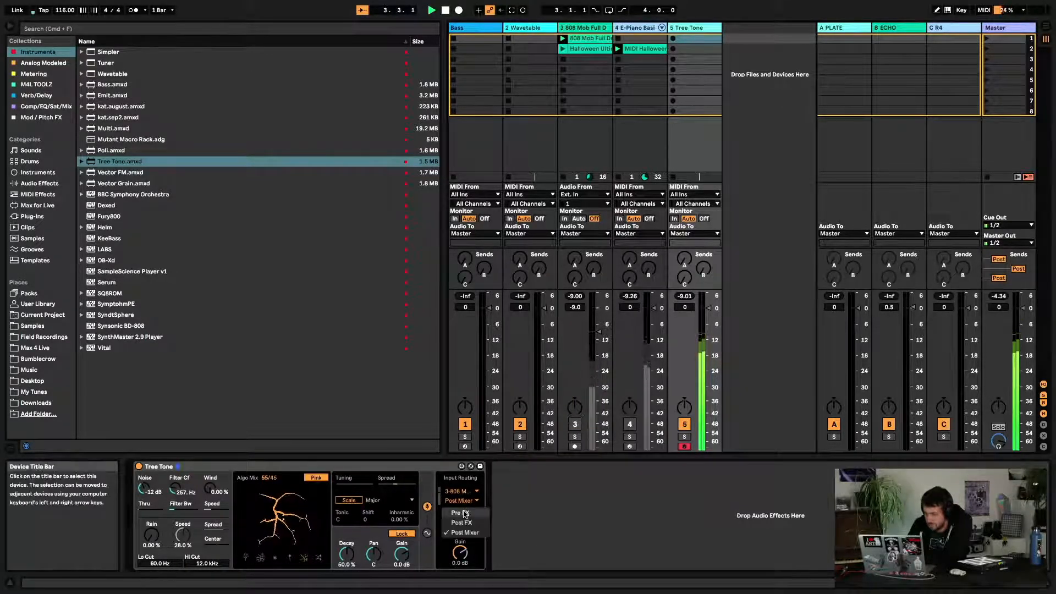
click(469, 509)
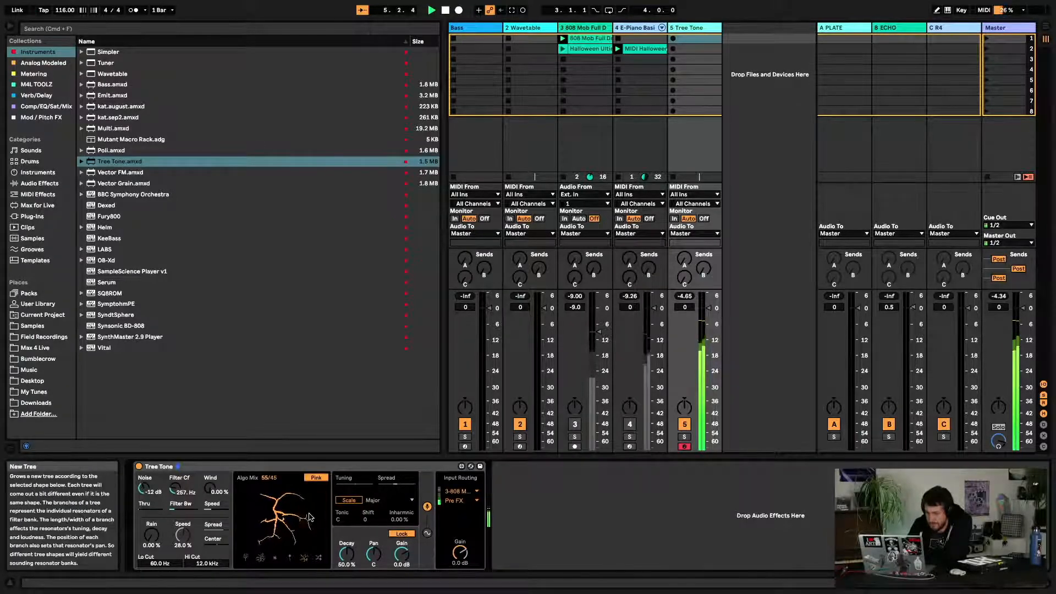
Set Tree Tone's Noise to -inf dB, Wind to 100% and Rain to about 44%
drag(148, 490, 210, 440)
click(171, 488)
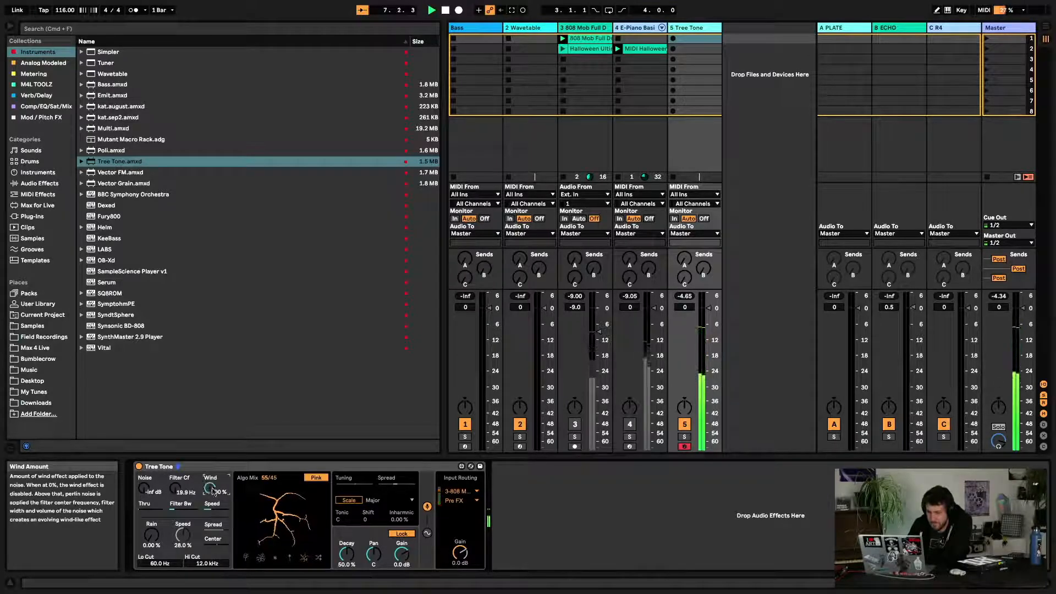
drag(151, 535, 152, 509)
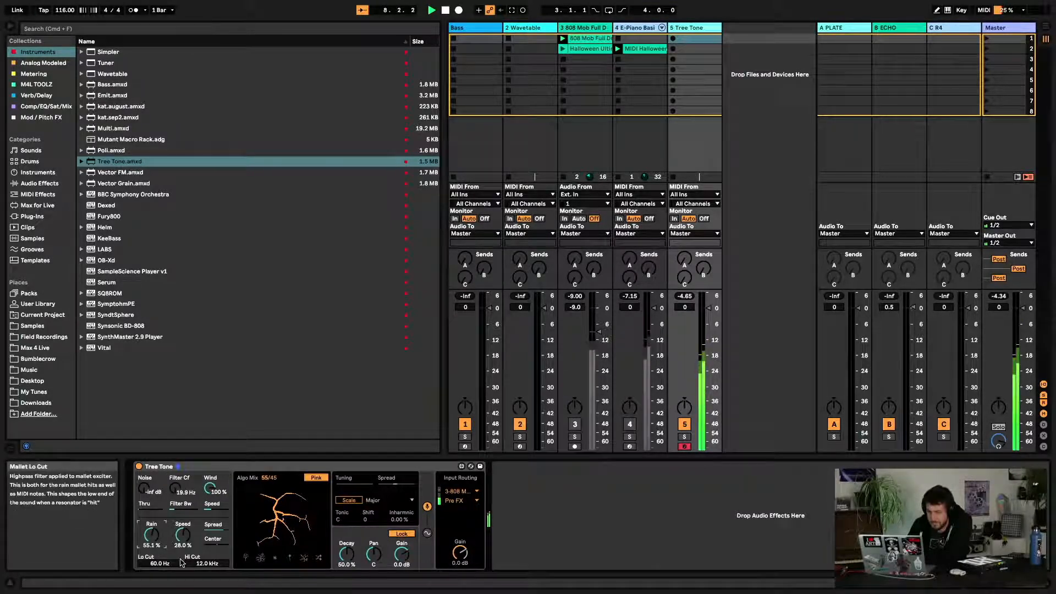
click(151, 536)
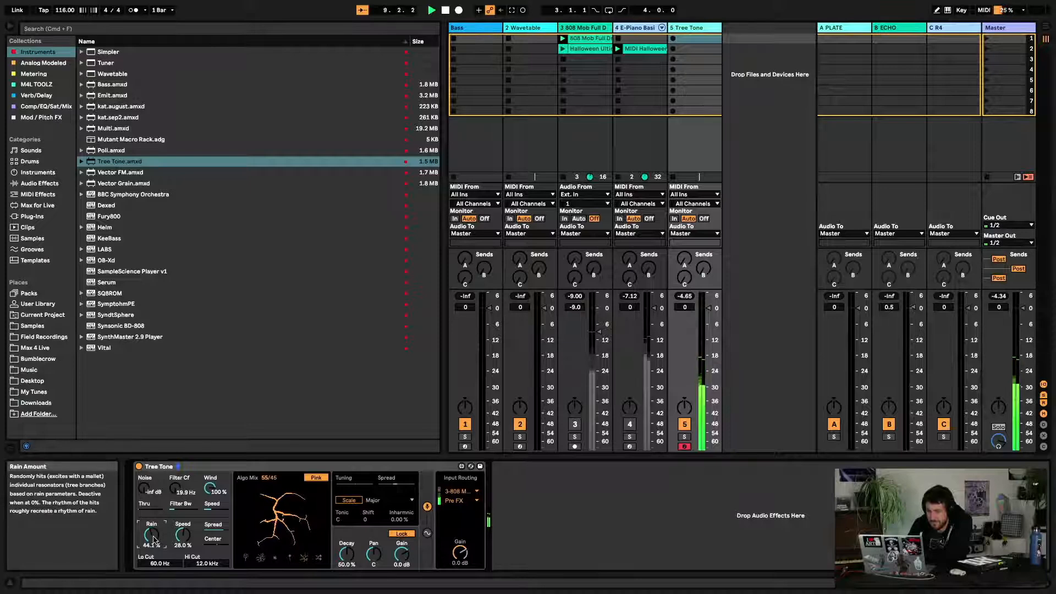
Raise Tree Tone's input Gain to 30 dB, sweep the Lo and Hi Cut up, and lower its track volume to -8.0 dB
drag(460, 553, 462, 506)
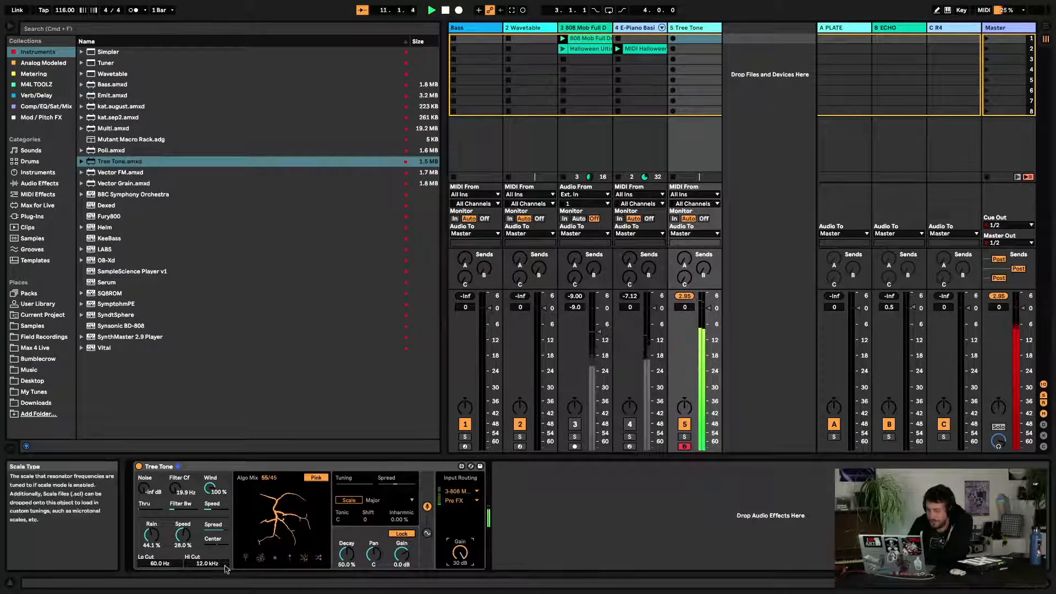
drag(160, 563, 164, 522)
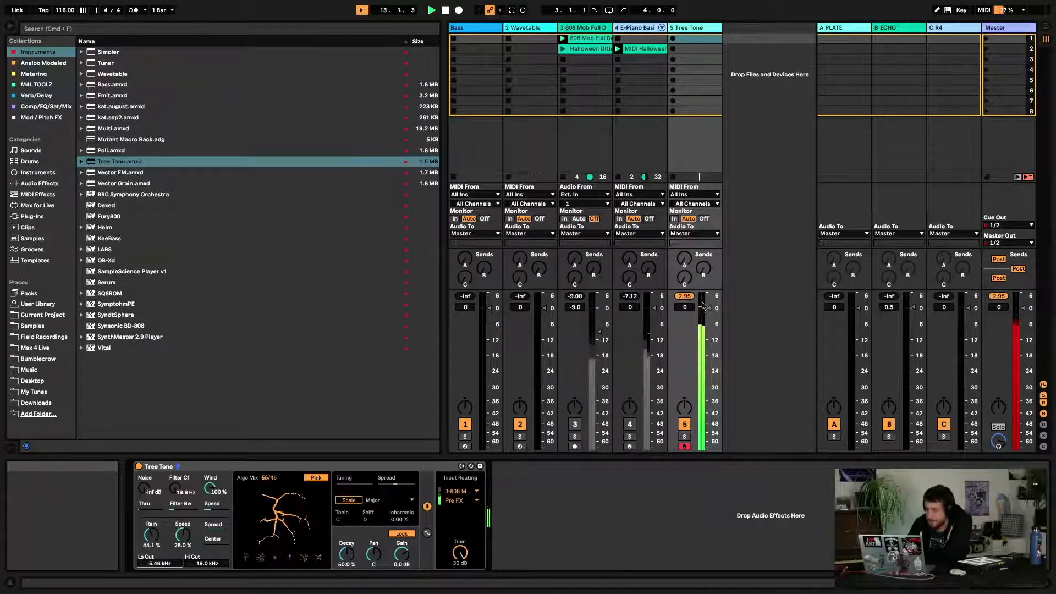
drag(709, 308, 709, 330)
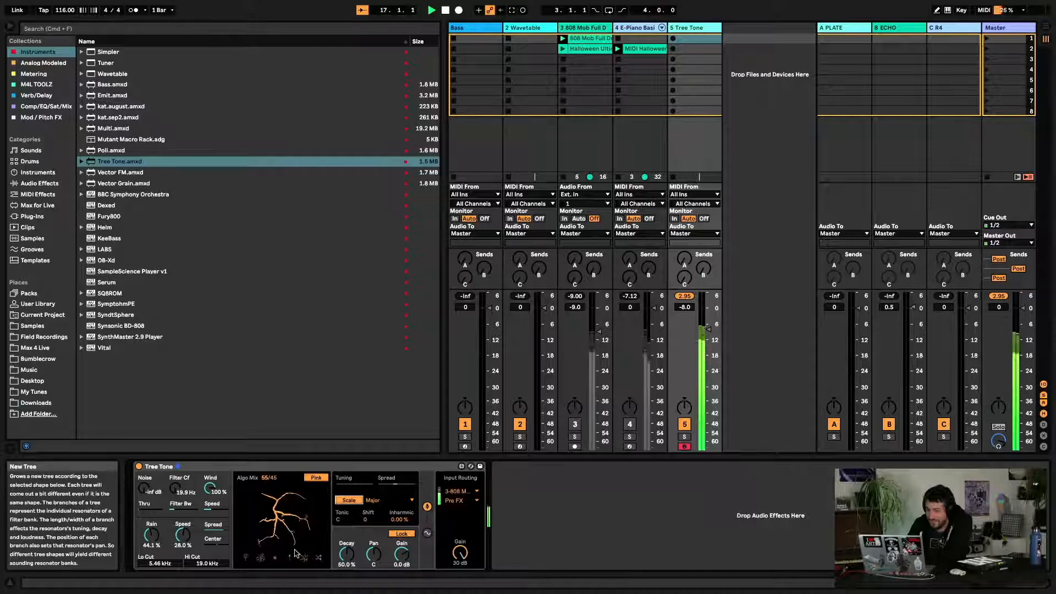
Grow a new tree and set Tree Tone's Lo Cut to 456 Hz and Hi Cut to 1.66 kHz
click(263, 559)
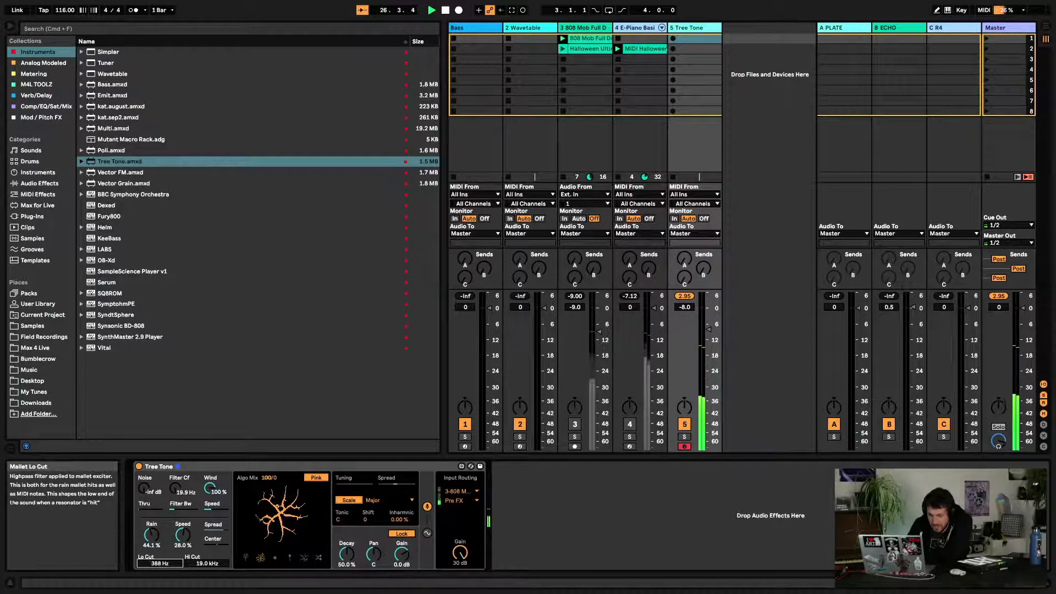
drag(159, 563, 207, 572)
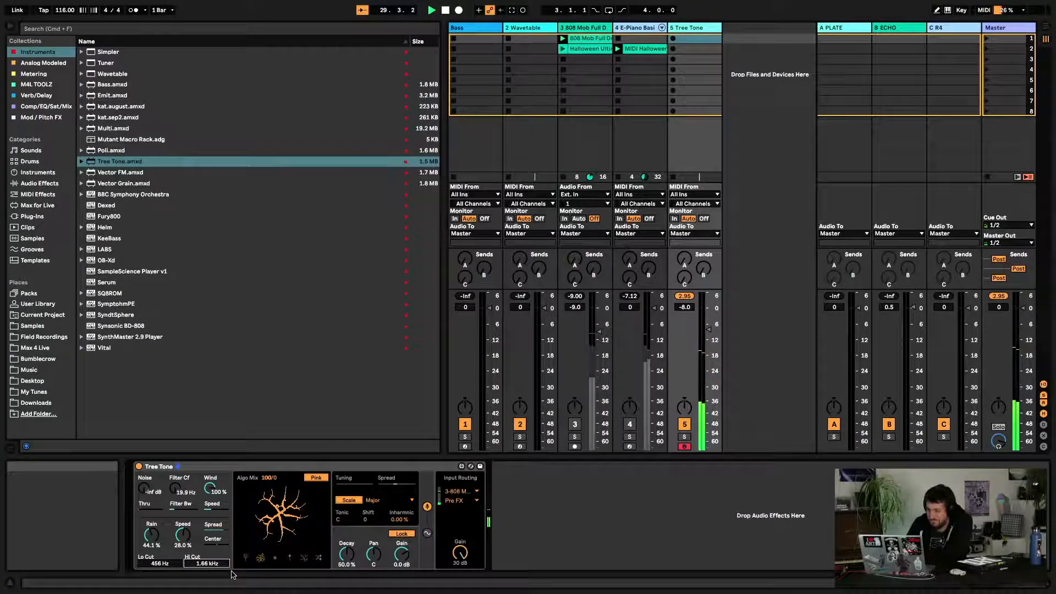
Launch the Halloween drum clip and set Tree Tone's scale to Minor with a Shift of -3
key(space)
click(563, 49)
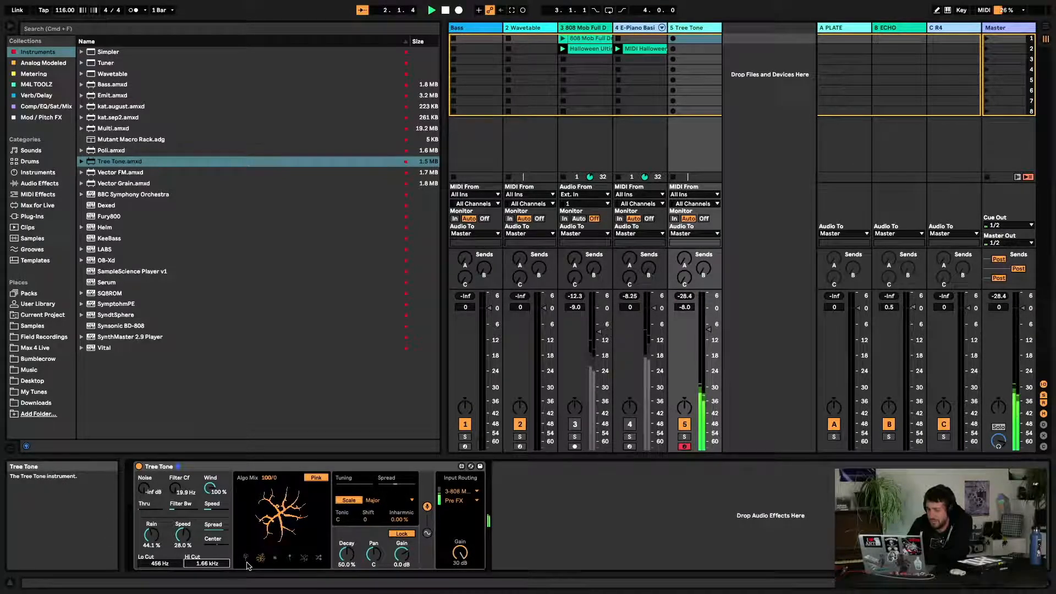
click(374, 501)
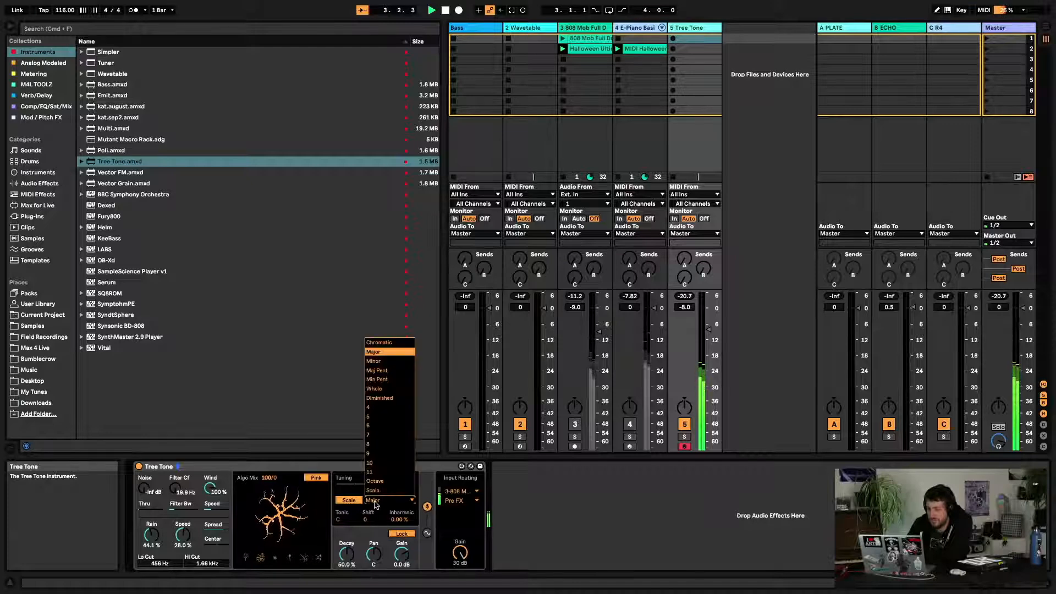
click(374, 361)
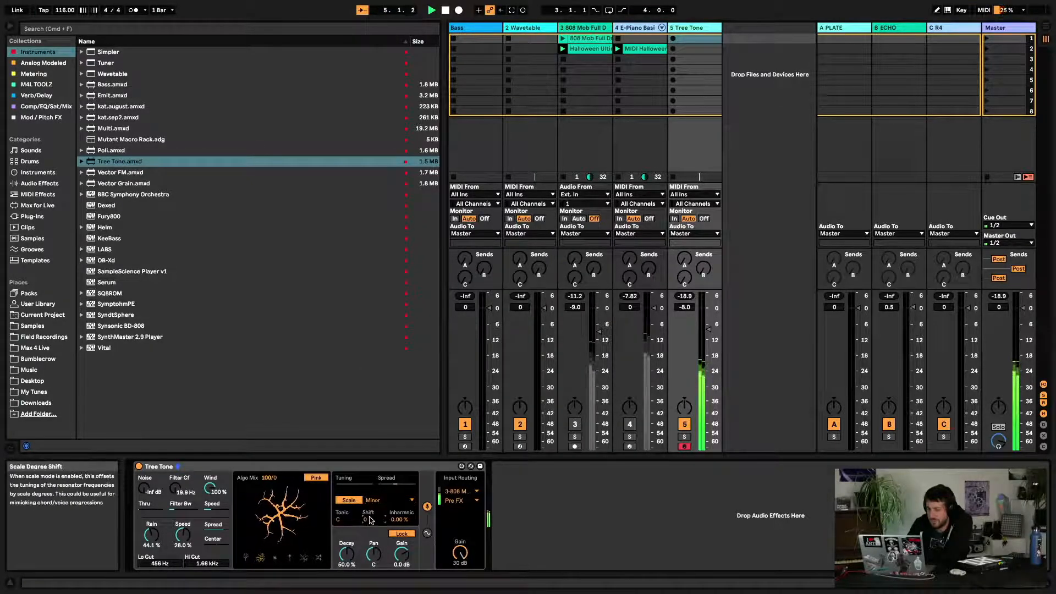
key(Down)
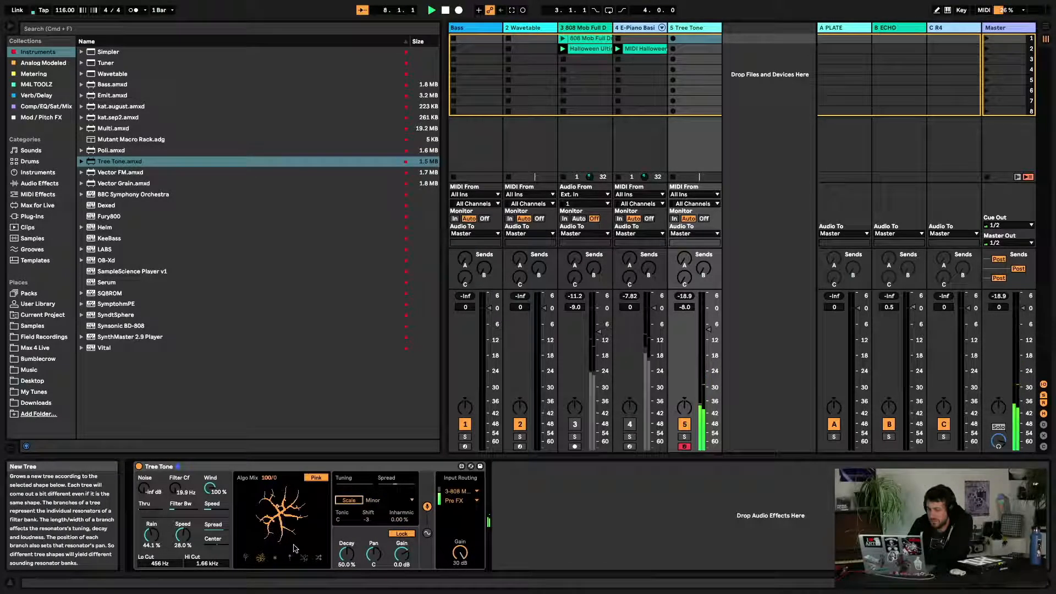
Switch Tree Tone's scale to Chromatic and set the Algo Mix to 59/41 on the tree display
click(374, 502)
click(355, 523)
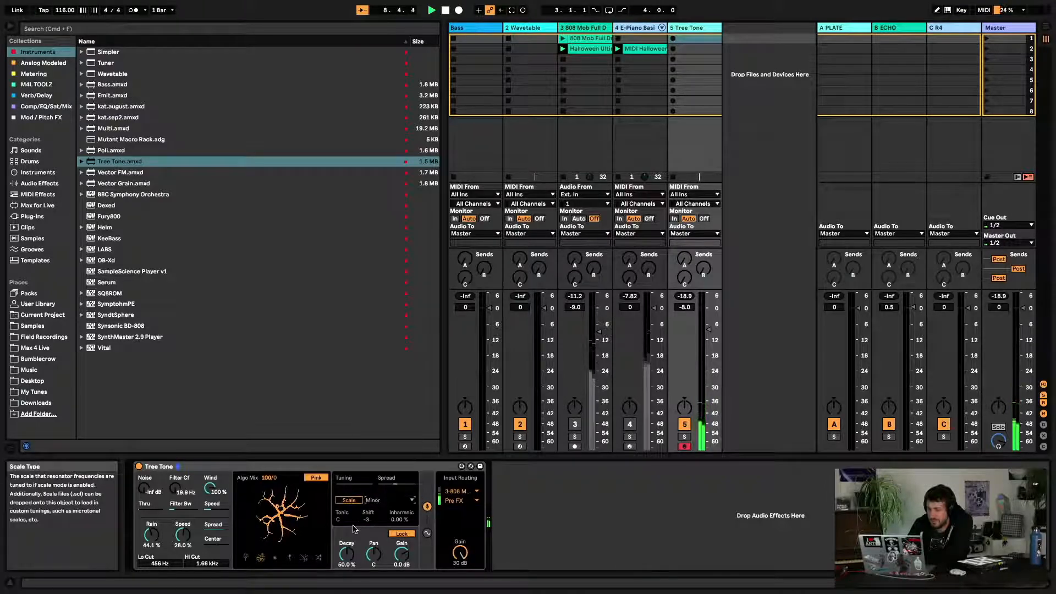
click(379, 501)
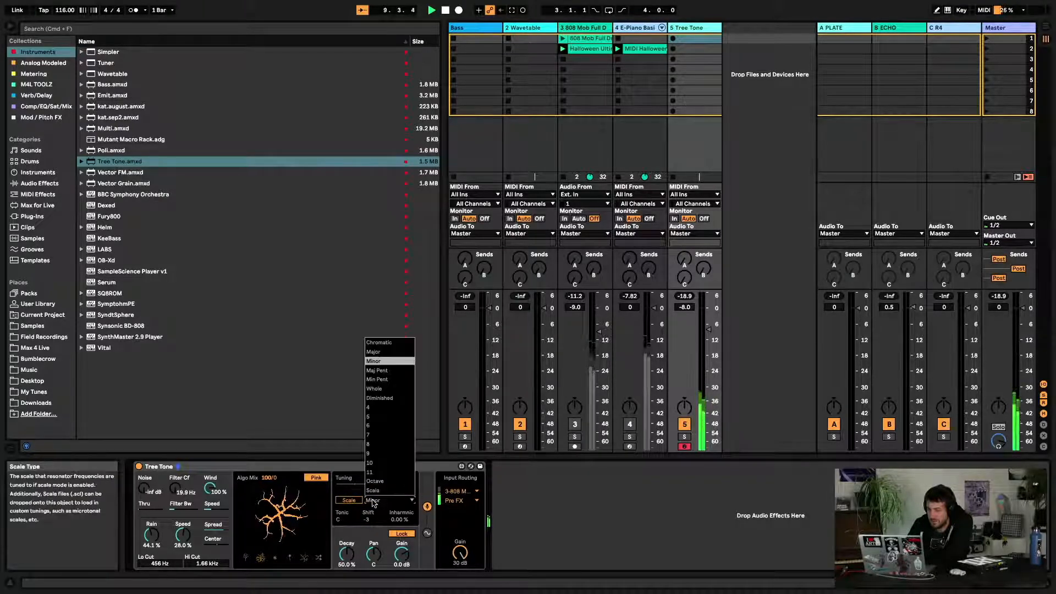
click(390, 344)
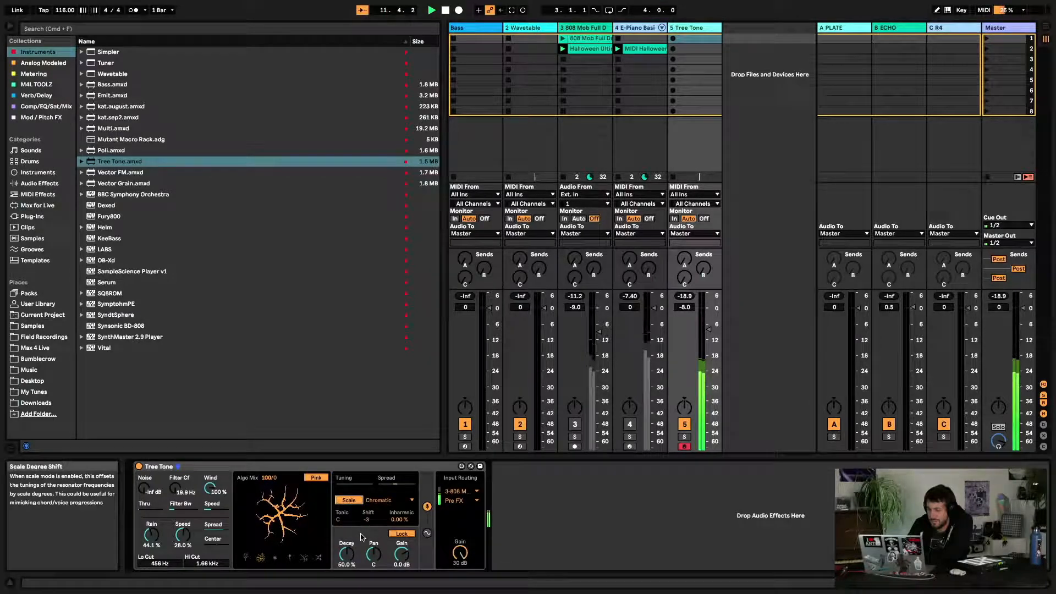
click(275, 517)
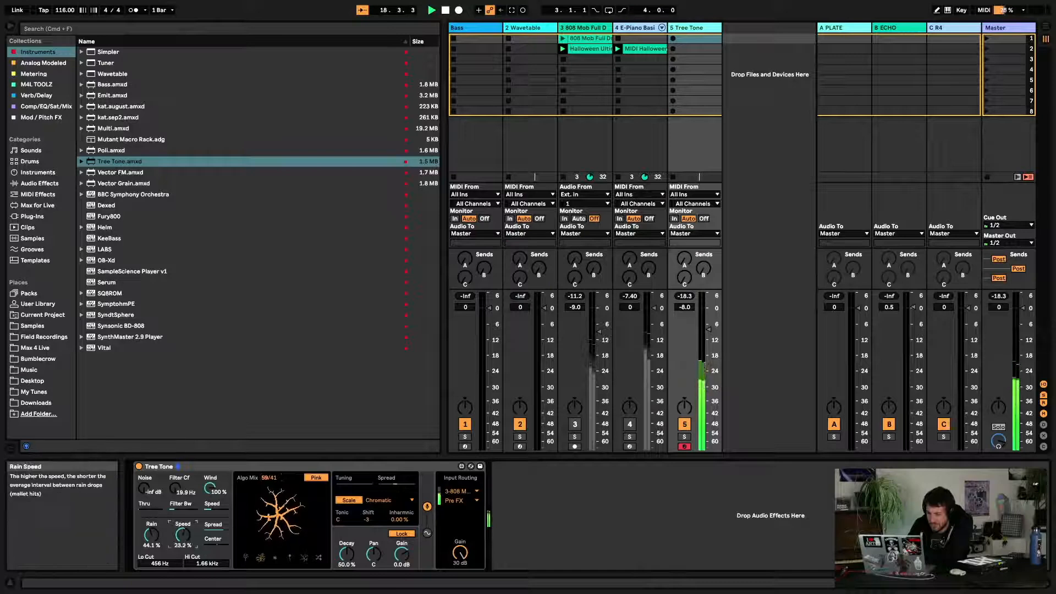
Raise Tree Tone's rain Speed to 100%, peek at its modulators, and toggle playback
drag(185, 540, 185, 490)
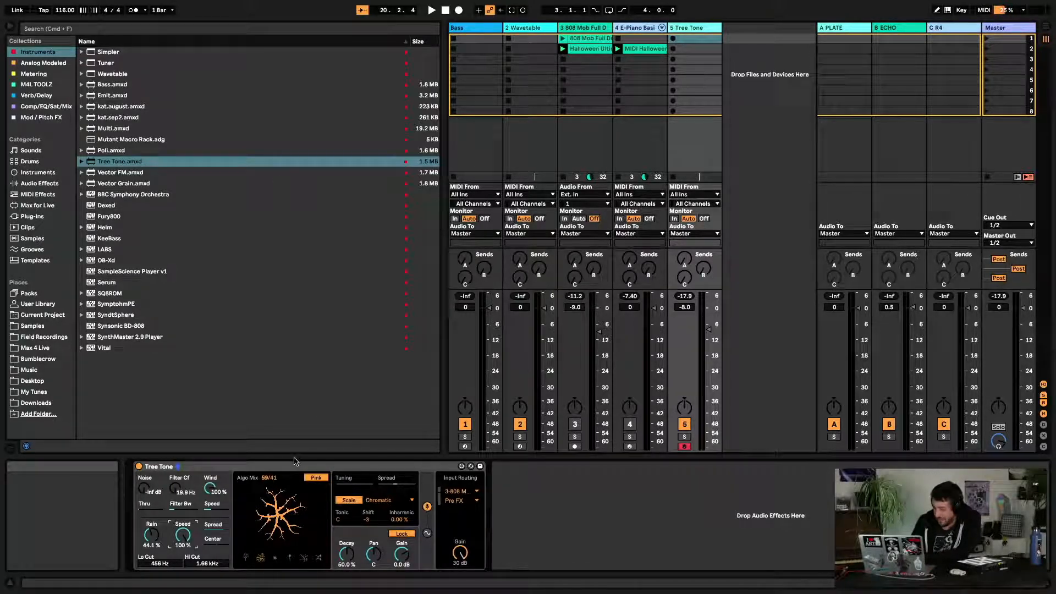
click(428, 533)
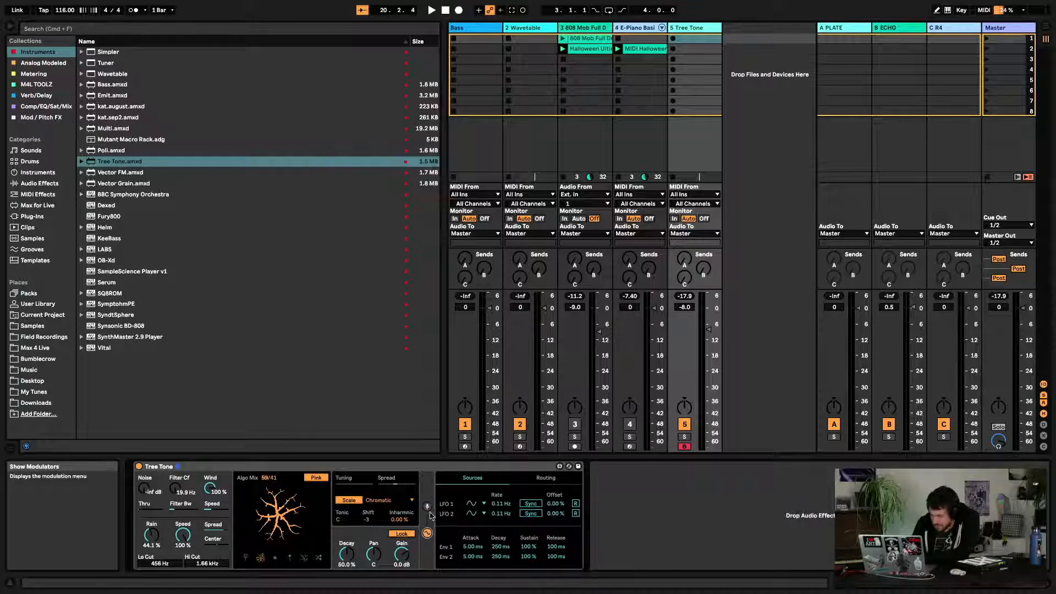
click(428, 507)
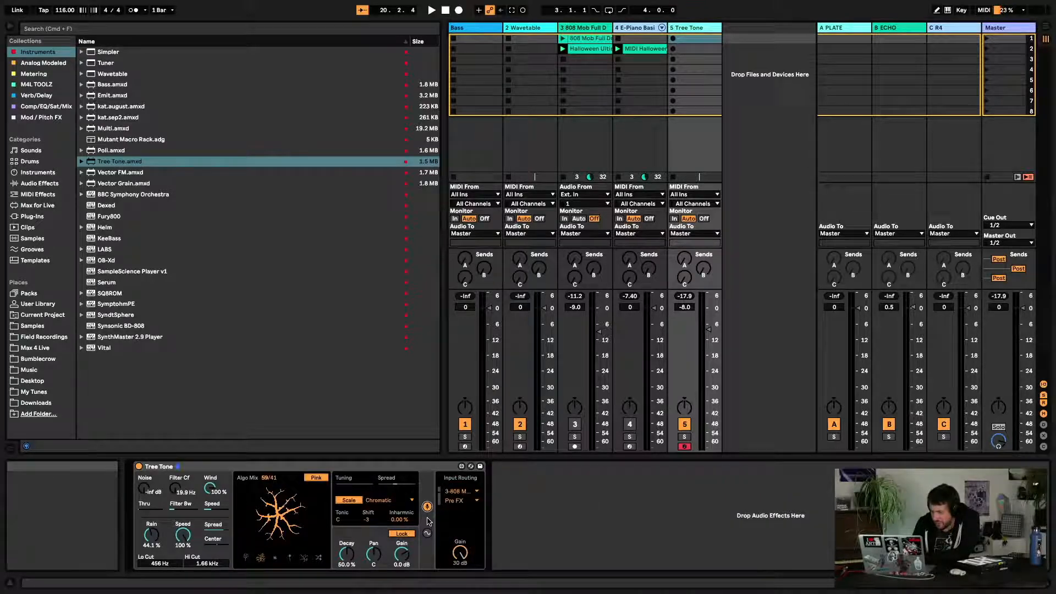
click(427, 507)
key(space)
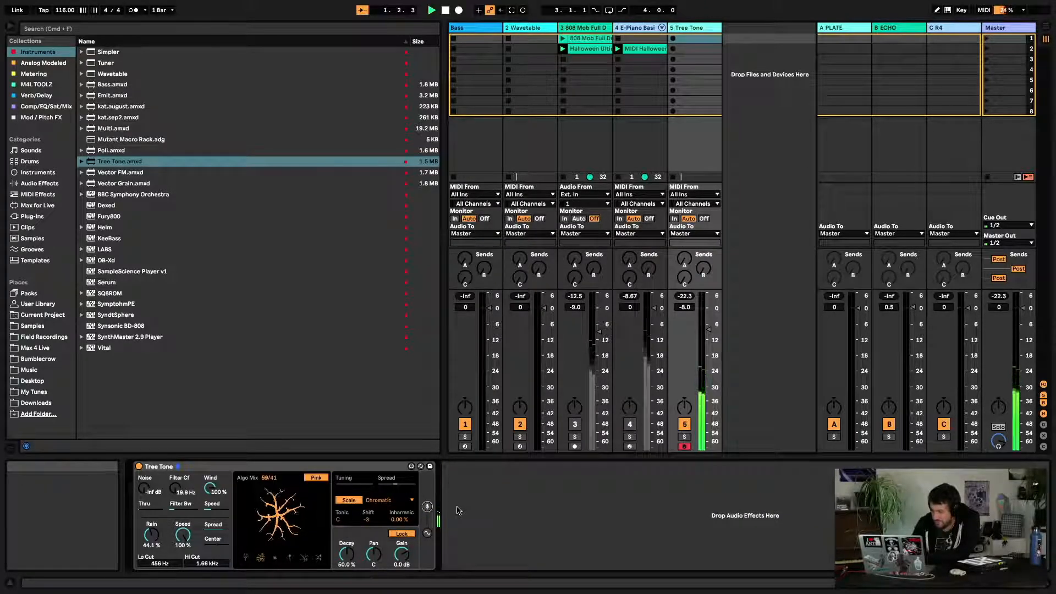
Switch Tree Tone's scale to Major and set its input routing to Ext. In
click(363, 501)
click(385, 352)
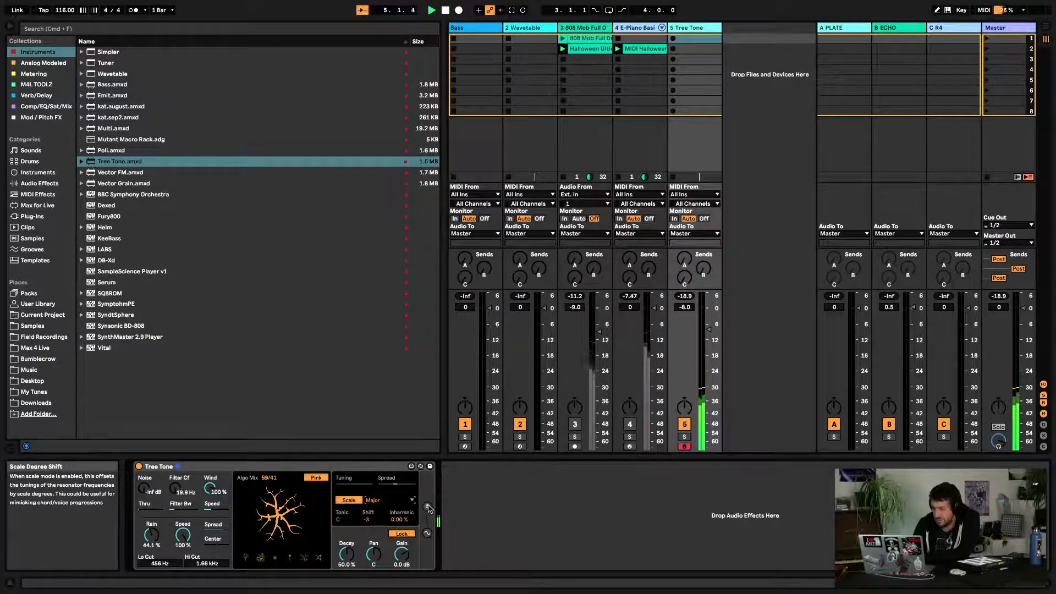
click(428, 506)
click(468, 493)
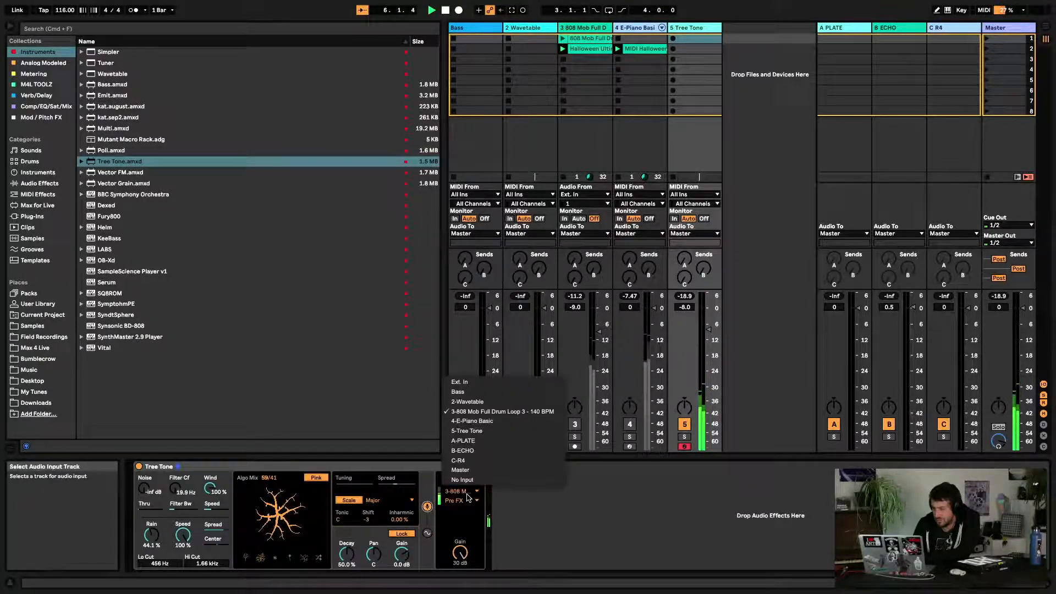
click(459, 381)
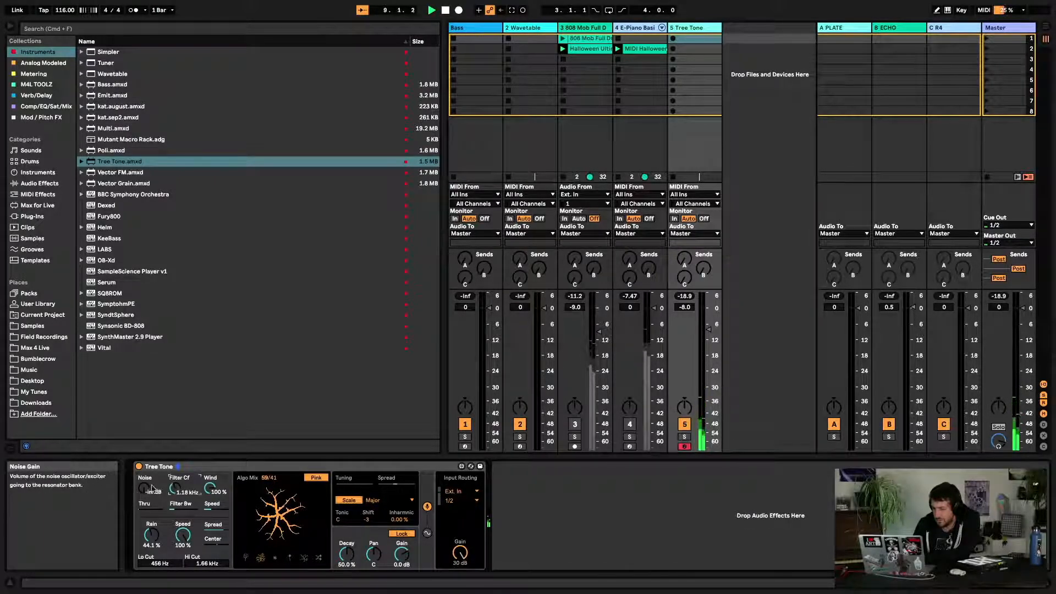
Lower Tree Tone's Noise level to -35 dB
drag(144, 488, 145, 466)
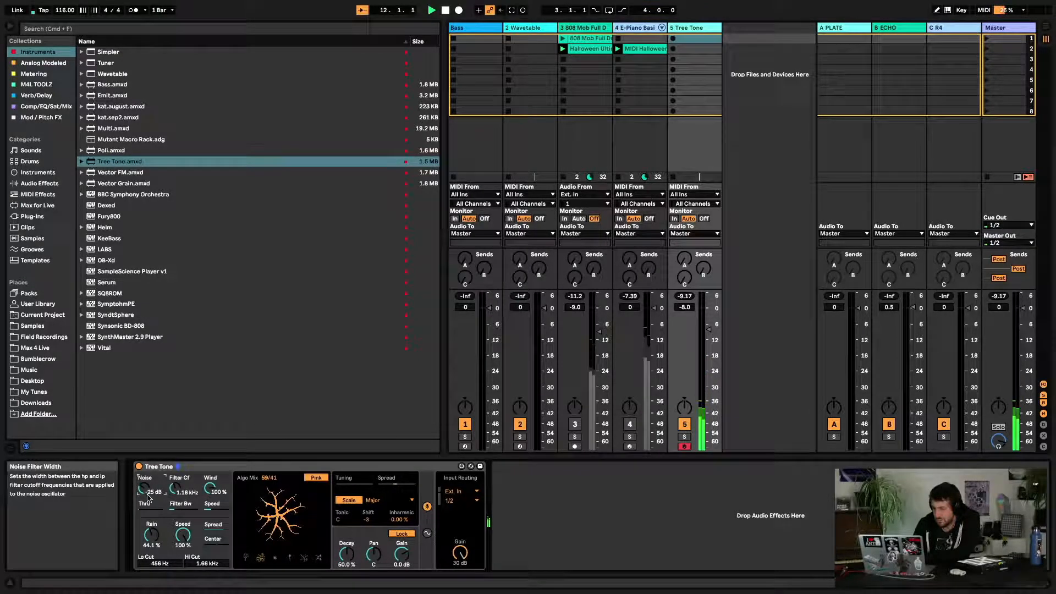
drag(145, 488, 145, 495)
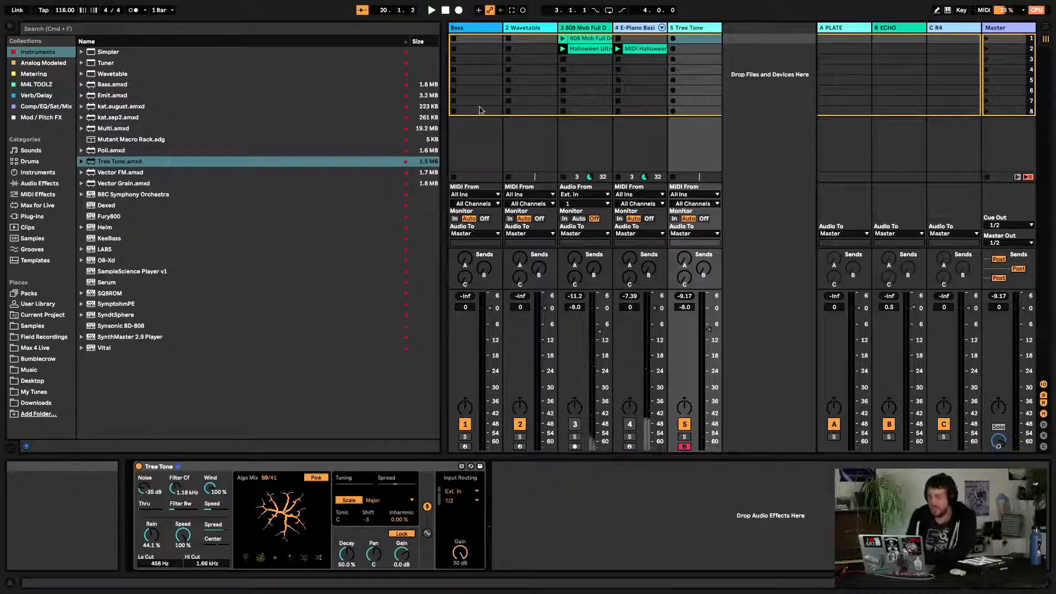
Select the Bass track and arm it for recording
click(524, 33)
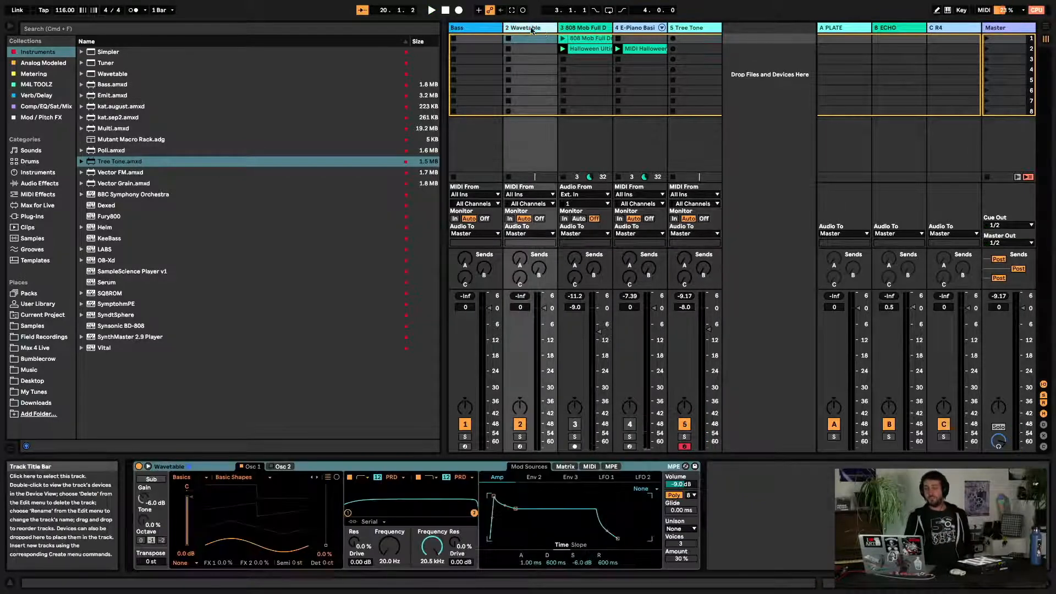
click(491, 28)
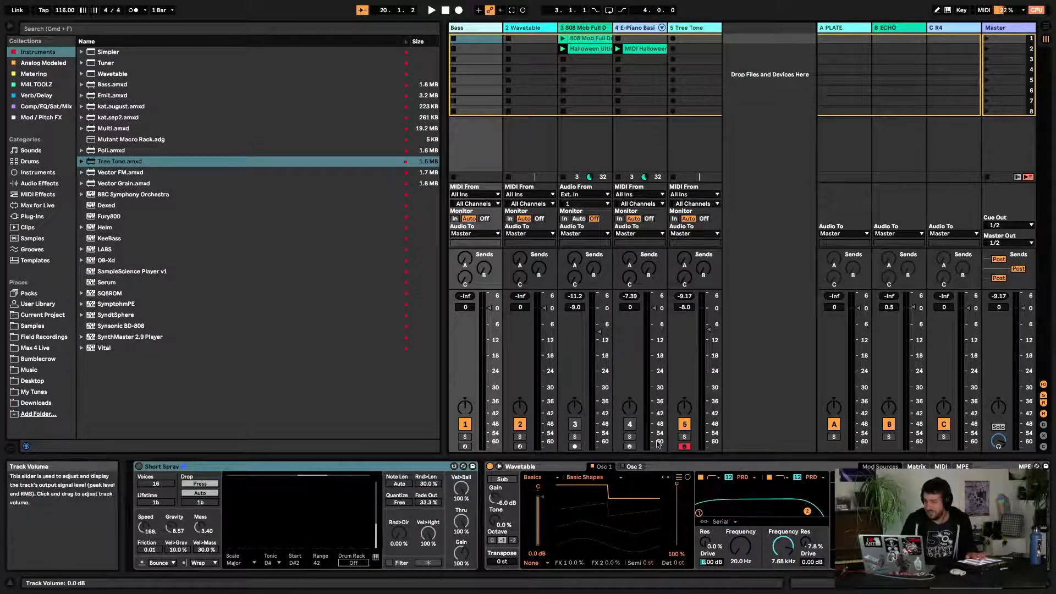
click(465, 446)
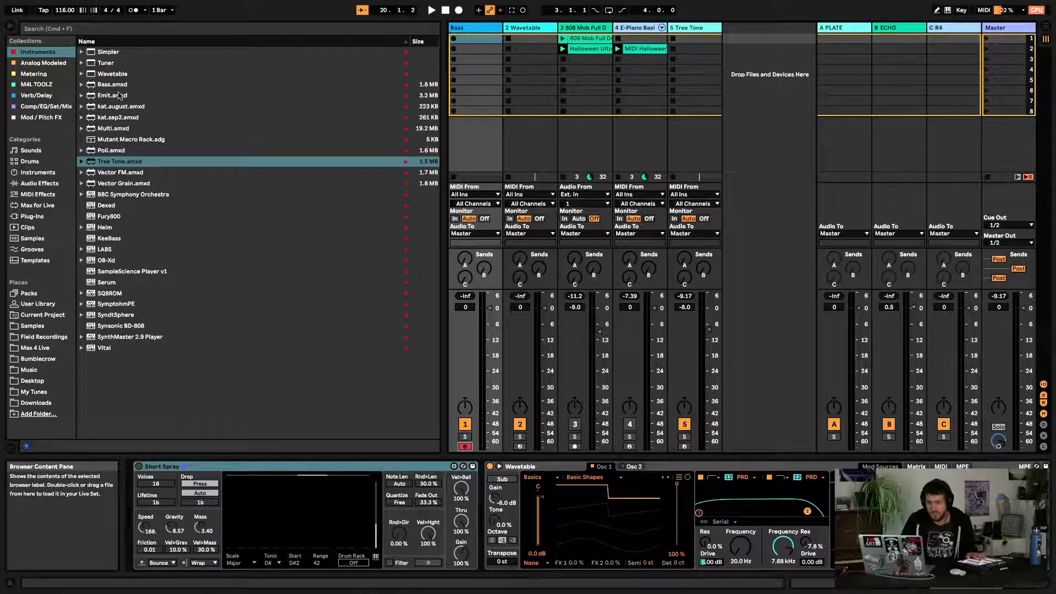
Load Bouncy Notes from the M4L TOOLZ collection onto the Bass track after Short Spray
click(164, 466)
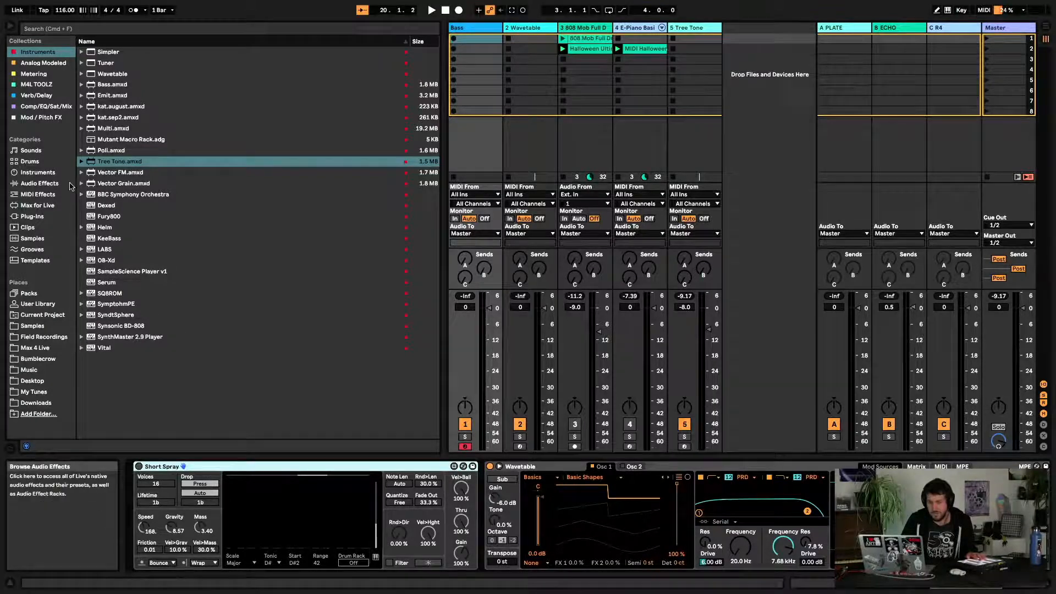
click(47, 107)
click(46, 88)
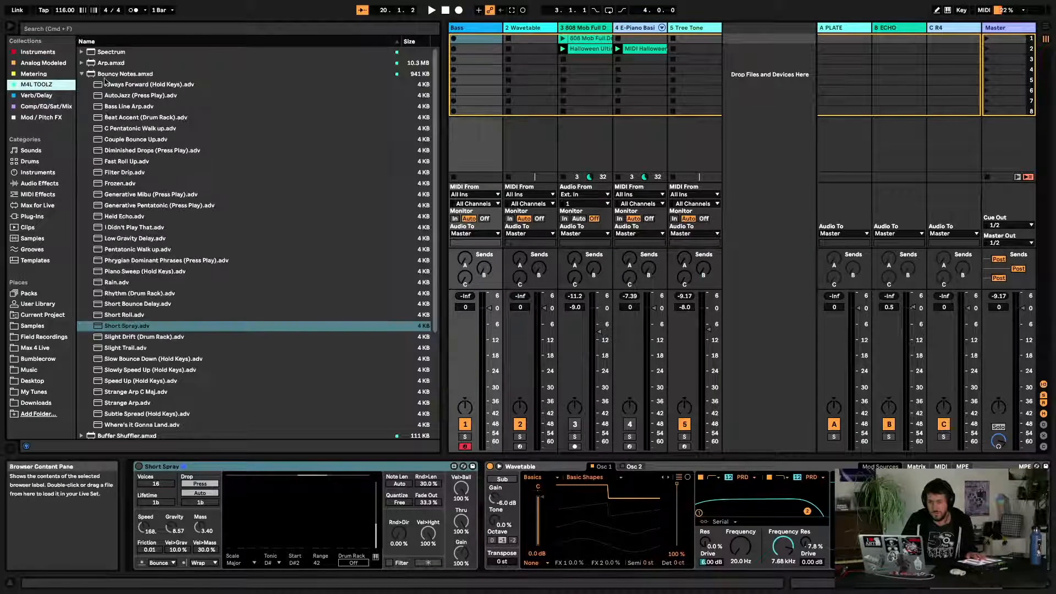
click(82, 75)
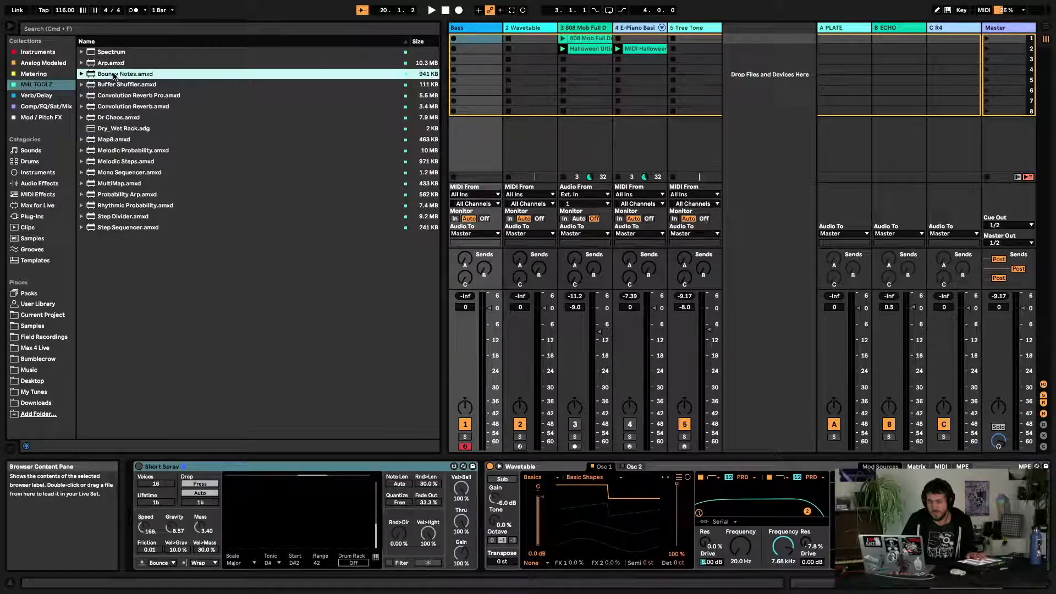
drag(251, 156, 495, 507)
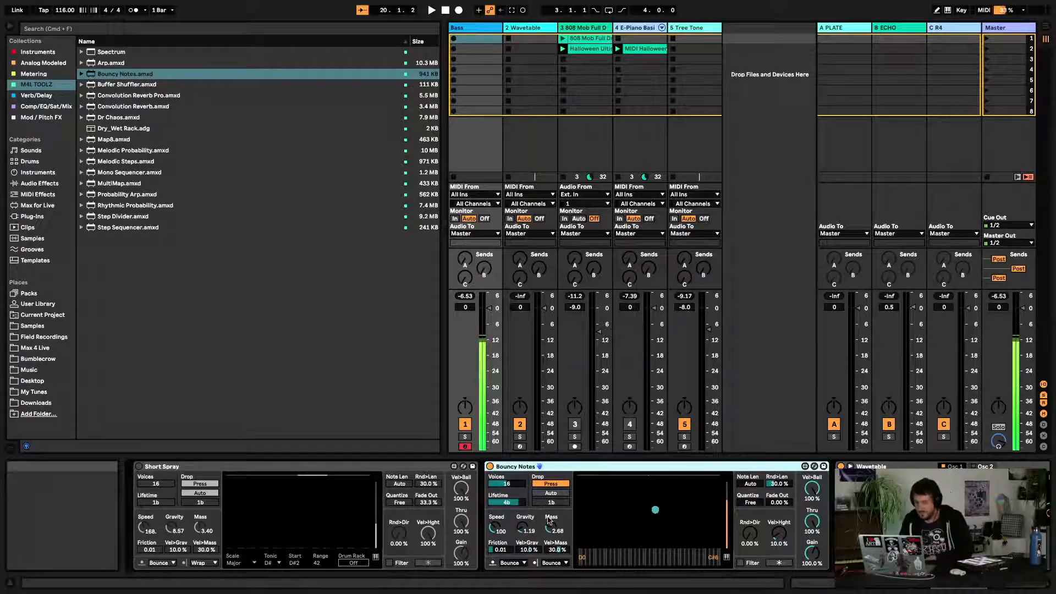
Adjust the release time of the Wavetable synth's amp envelope on the Bass track
scroll(605, 535, right, 10)
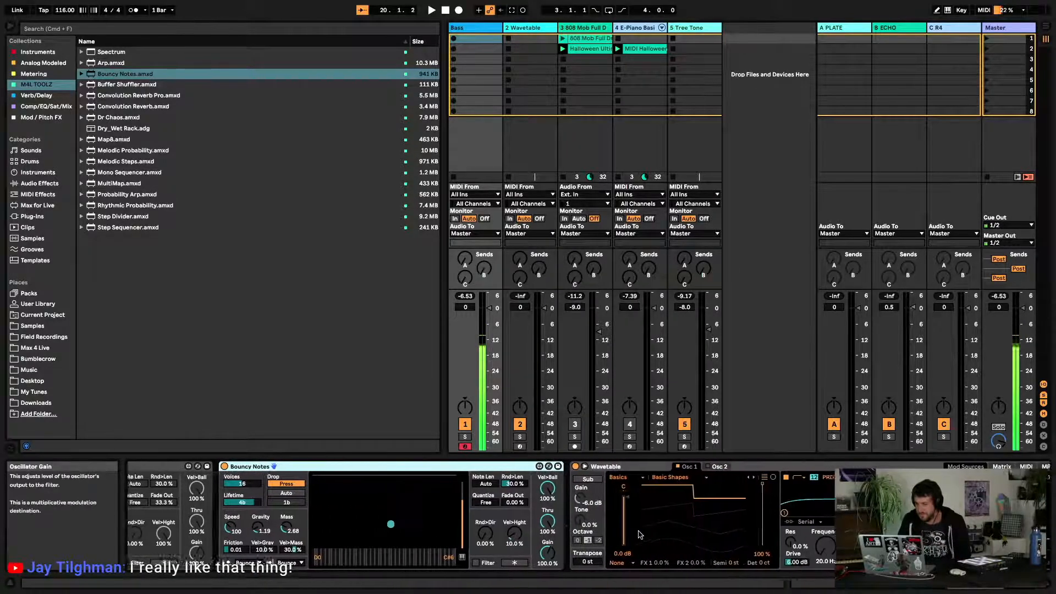
scroll(682, 530, right, 5)
scroll(716, 527, left, 5)
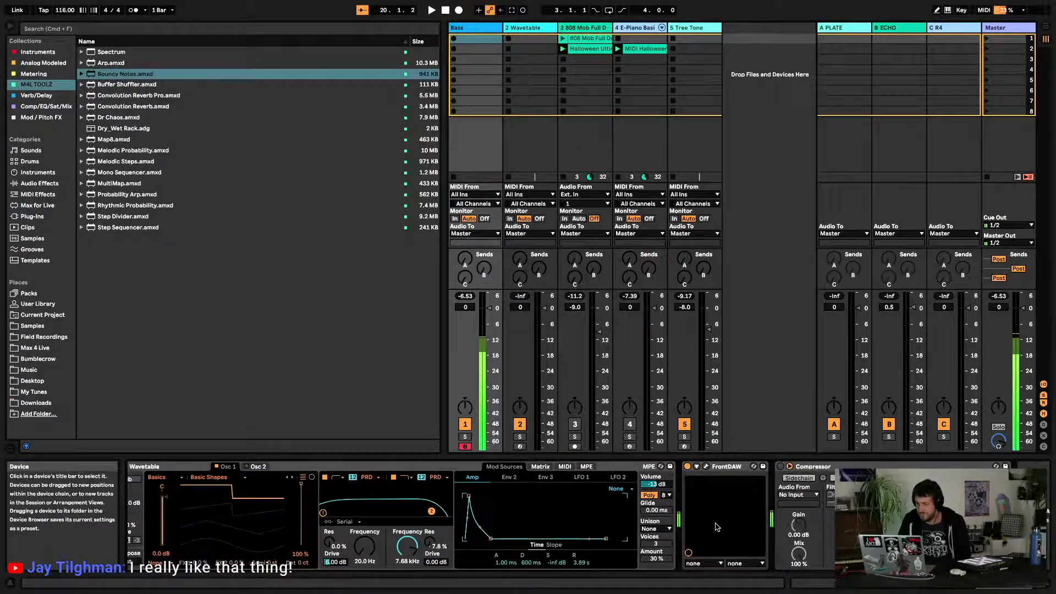
scroll(716, 527, right, 1)
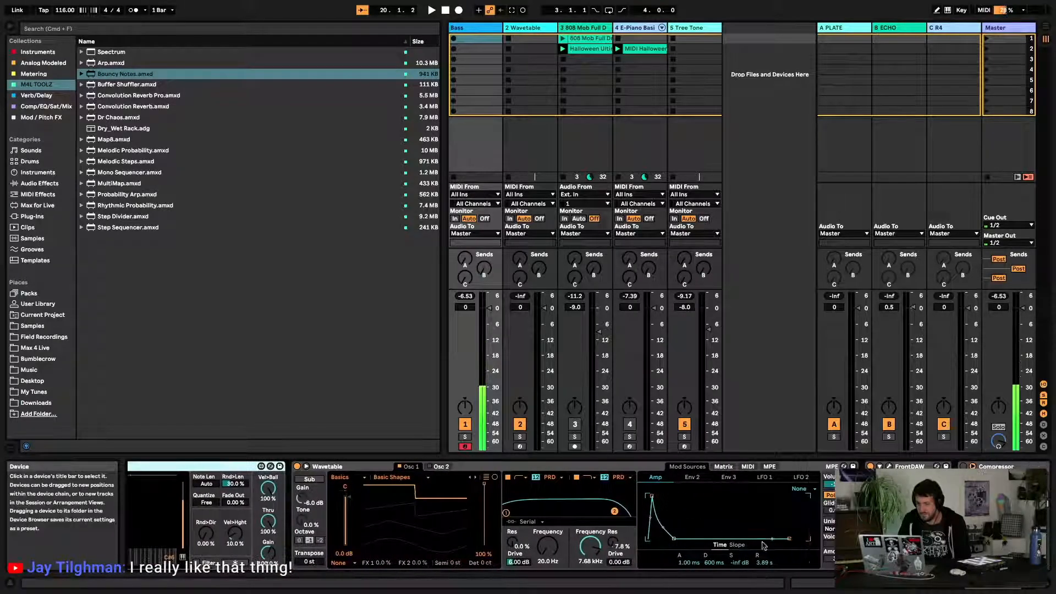
drag(766, 563, 766, 577)
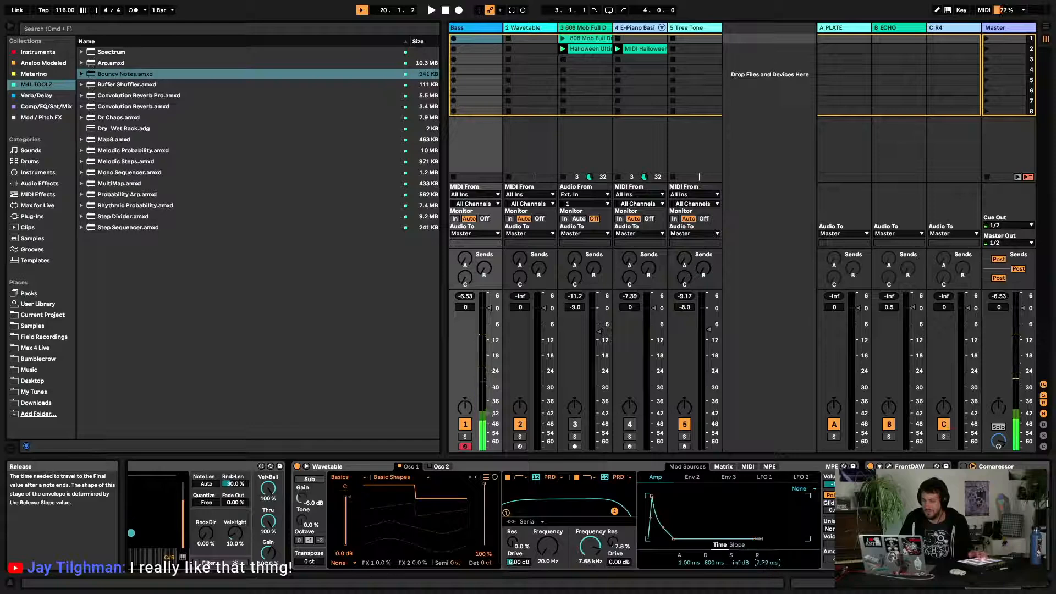
drag(766, 564, 766, 554)
Try Random floor collision on Bouncy Notes before returning it to Bounce
scroll(663, 521, left, 10)
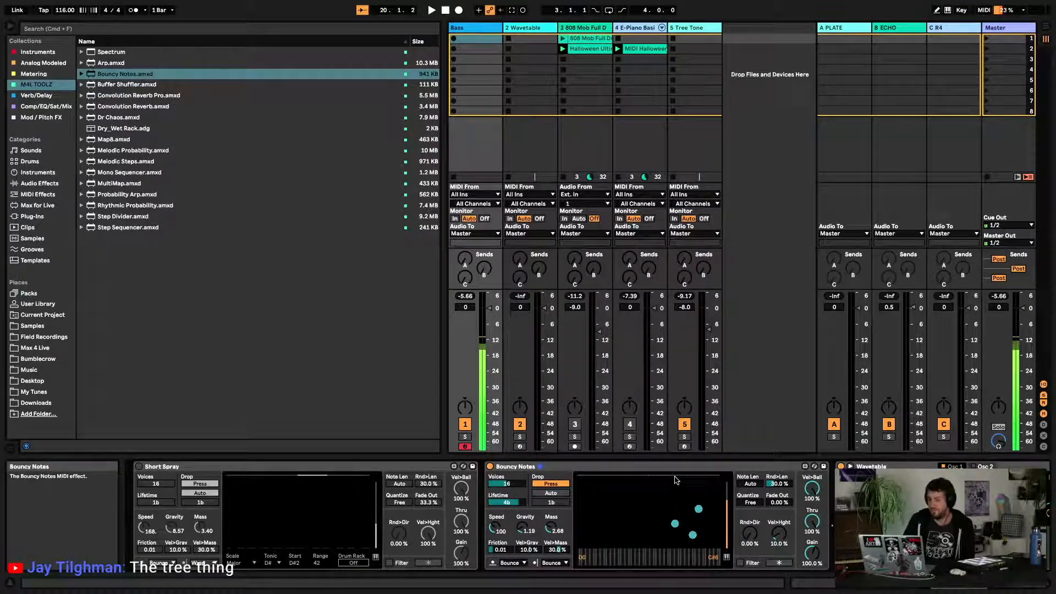
click(511, 564)
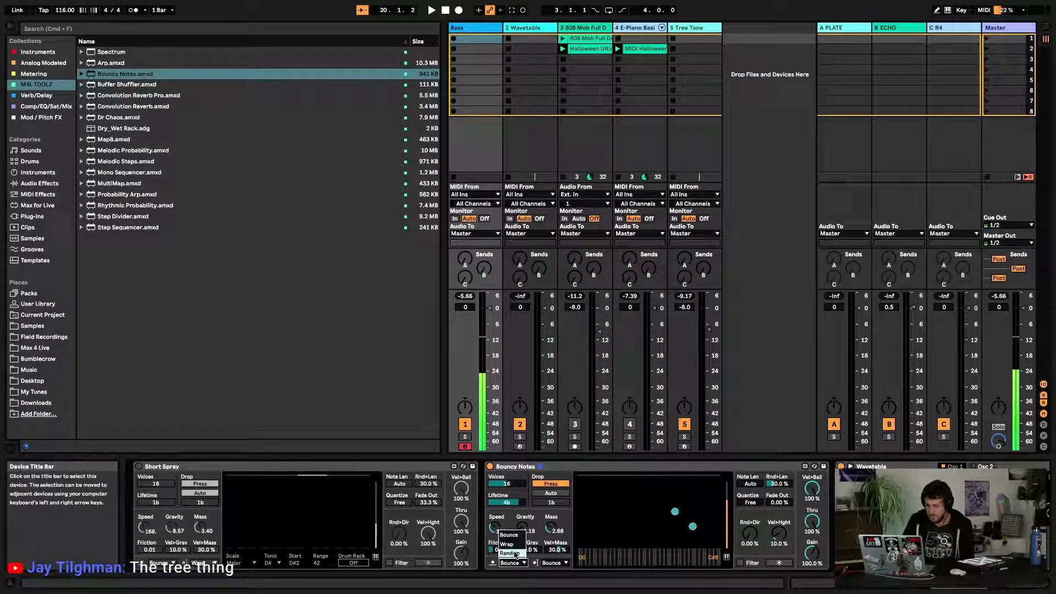
click(514, 553)
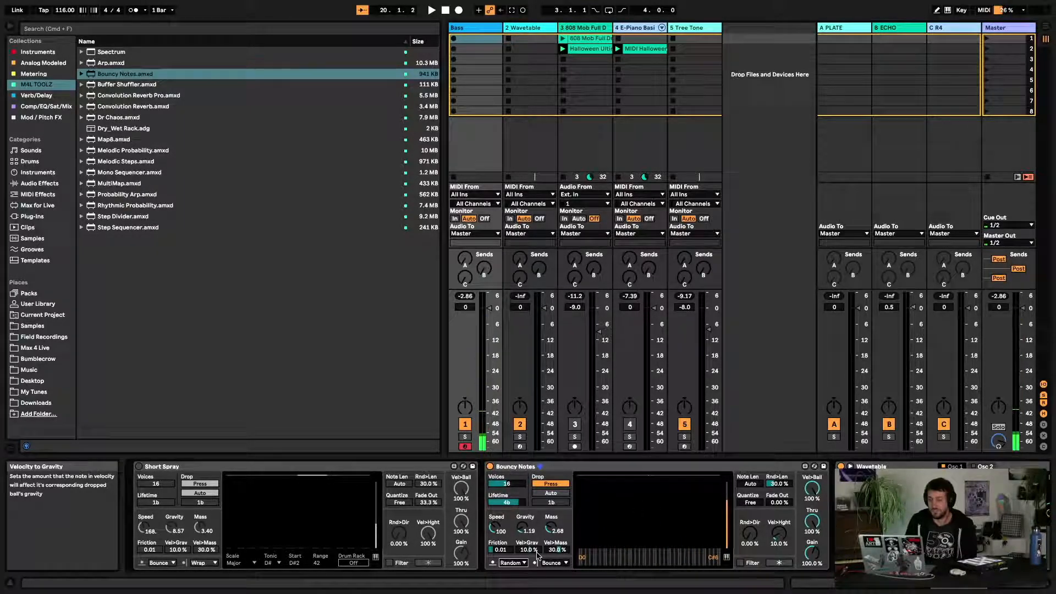
click(513, 564)
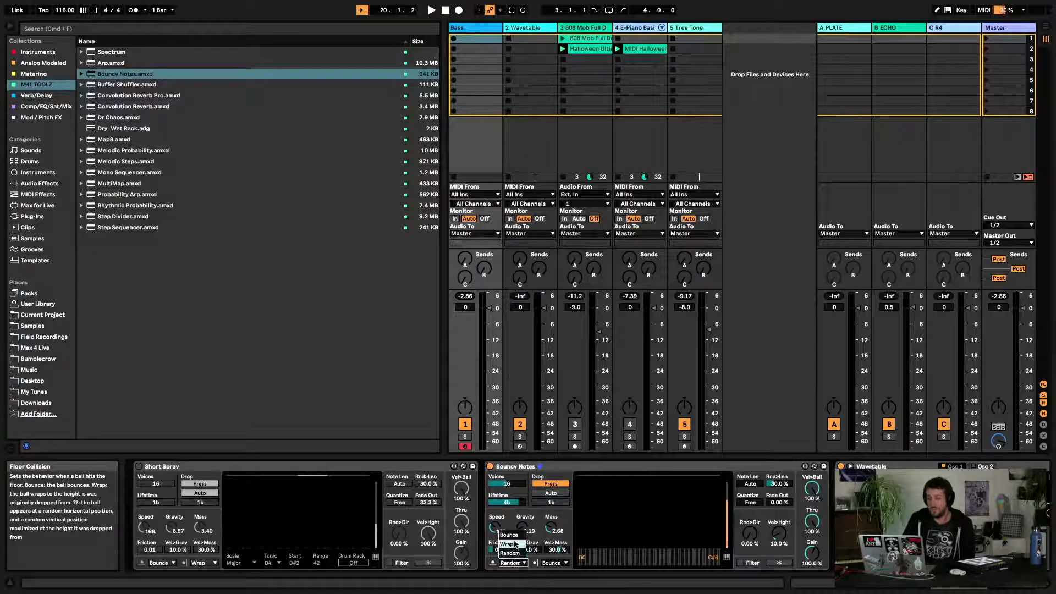
click(511, 553)
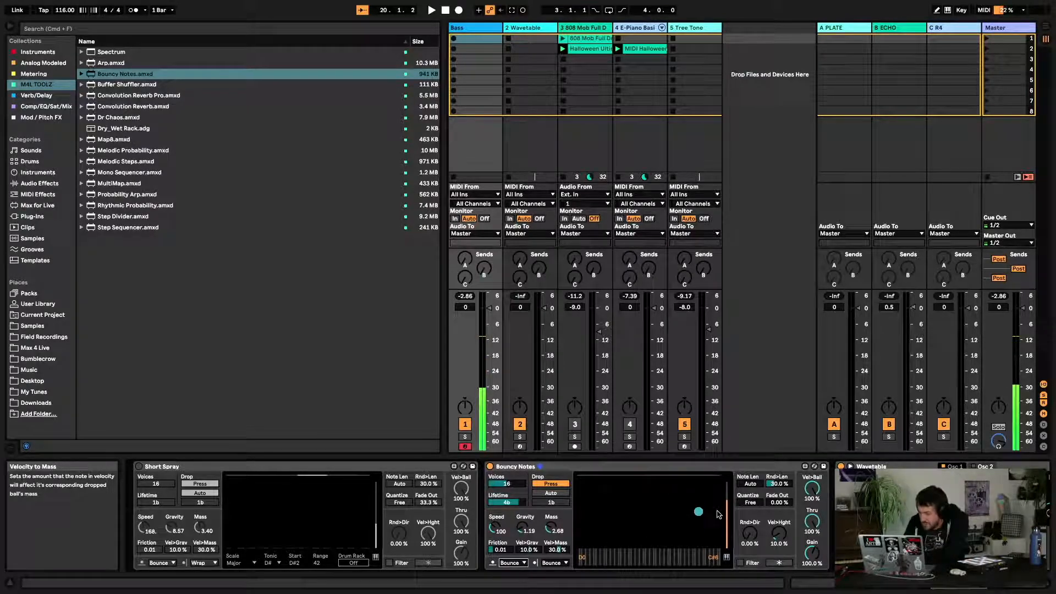
Set Bouncy Notes' random direction to 5.51% and its ball Mass to 1.92
drag(740, 545, 747, 534)
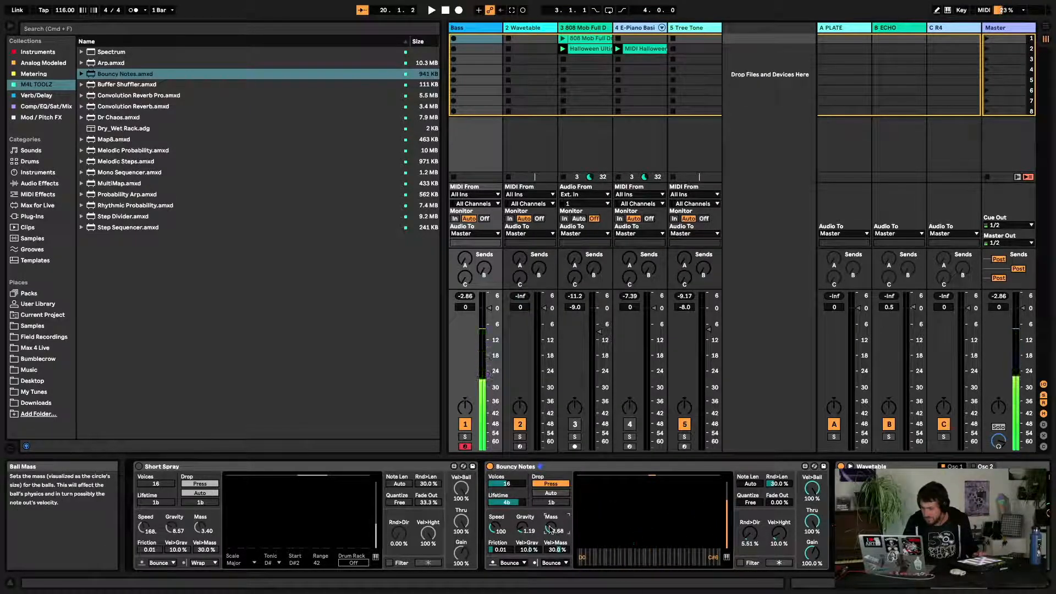
drag(551, 530, 551, 534)
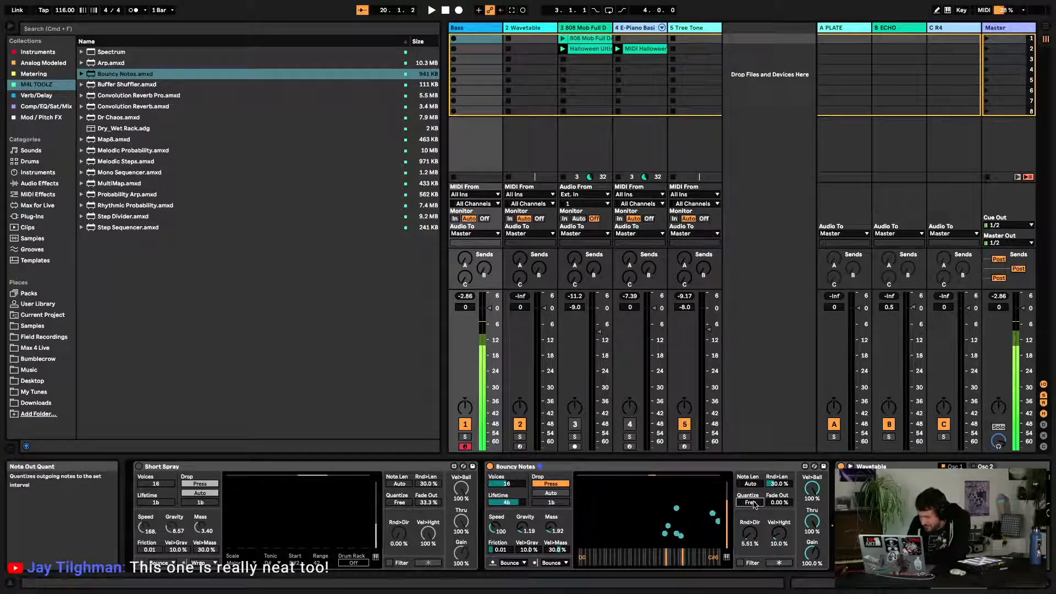
Quantize Bouncy Notes' output to 16n and start playback
drag(755, 506, 755, 501)
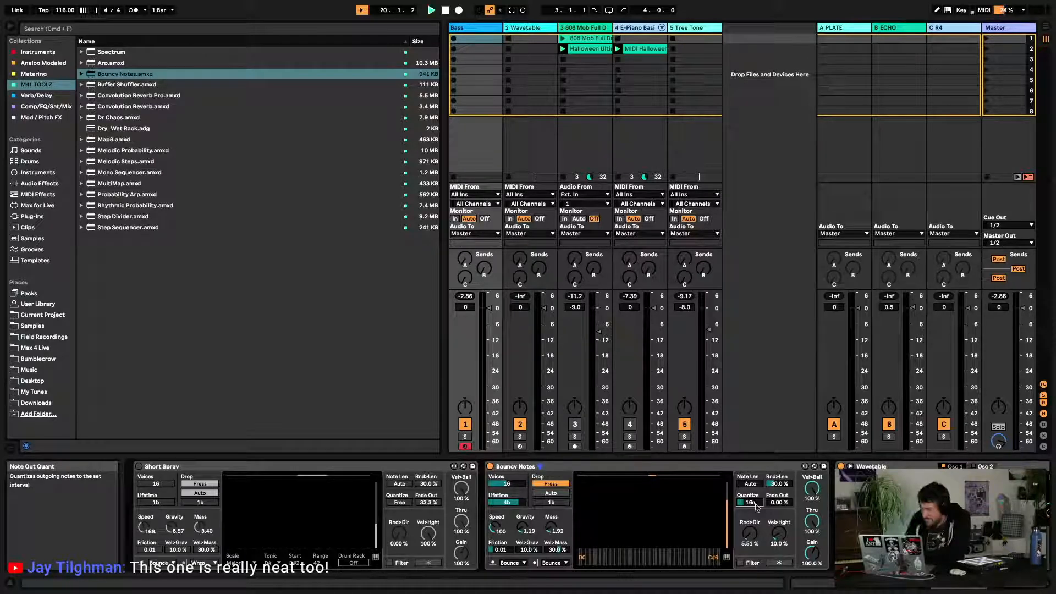
key(space)
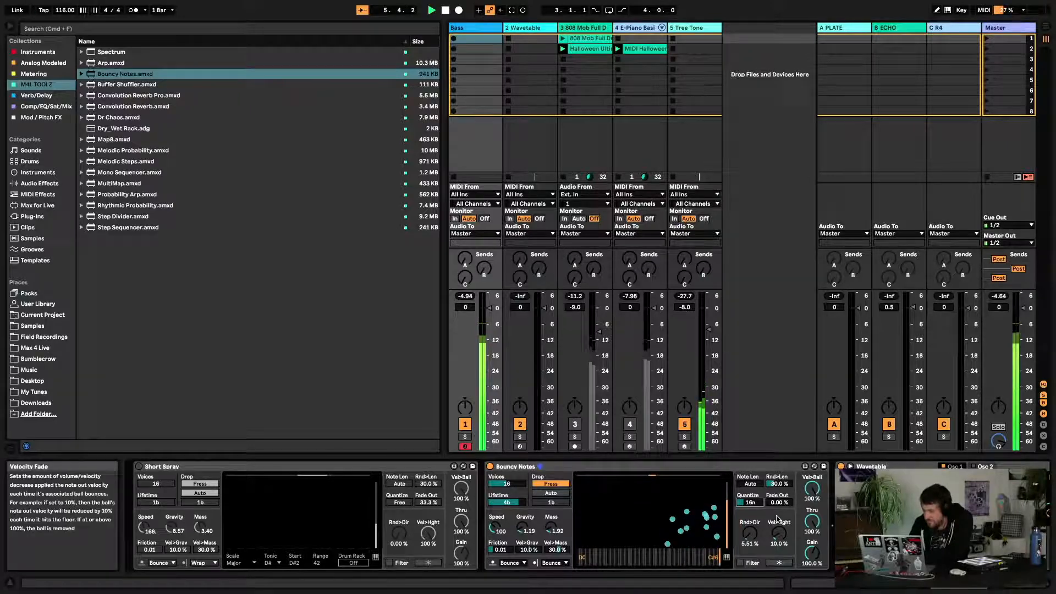
Display Bouncy Notes' pianoroll parameters
click(554, 563)
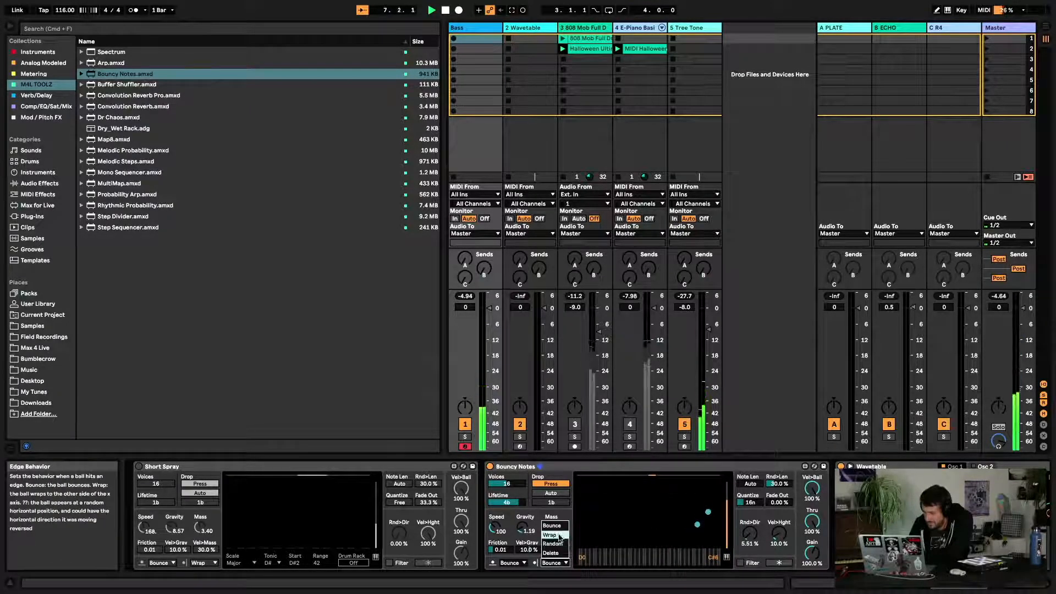
click(557, 569)
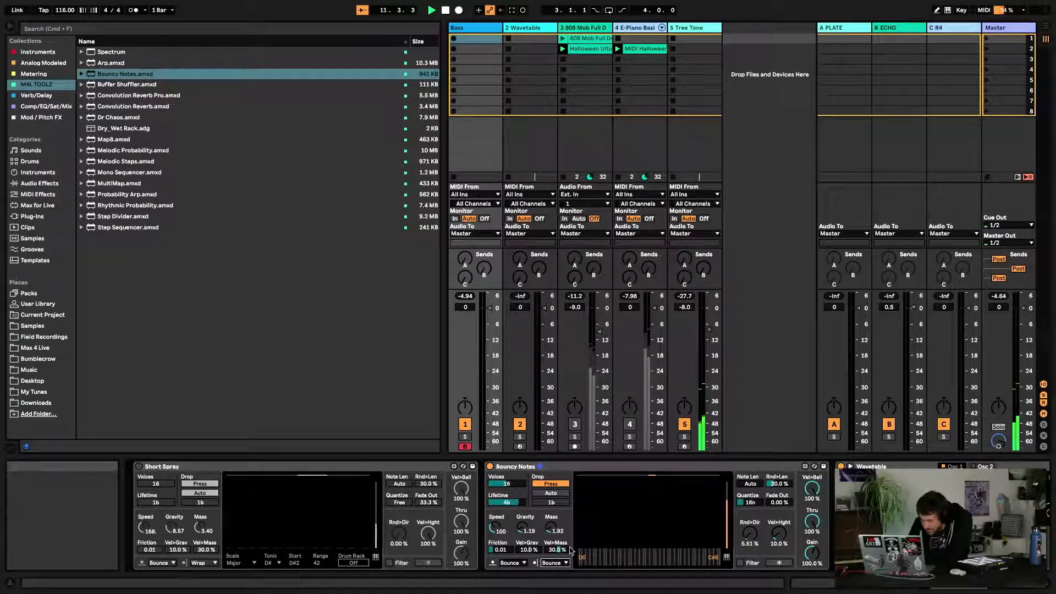
click(729, 557)
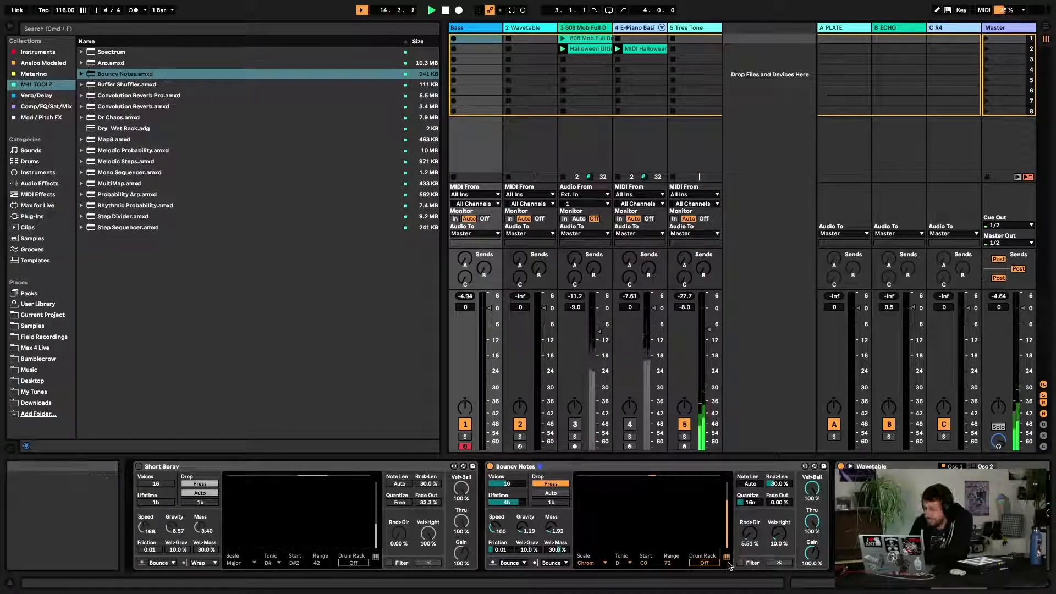
Raise Tree Tone's track volume to -0.1 dB and turn up its send A to the plate
drag(709, 373, 708, 308)
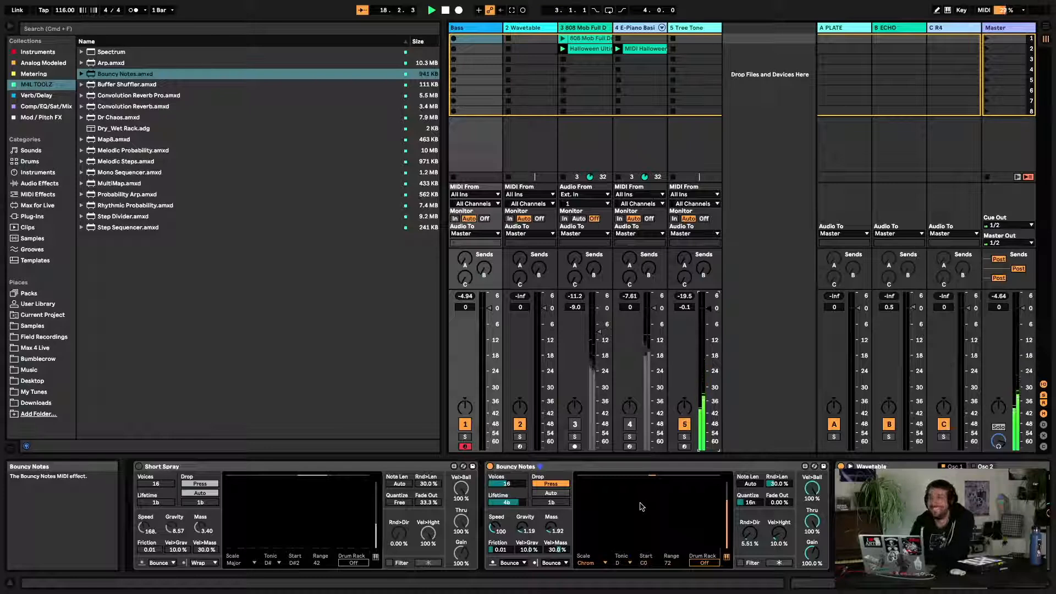
drag(684, 258, 685, 236)
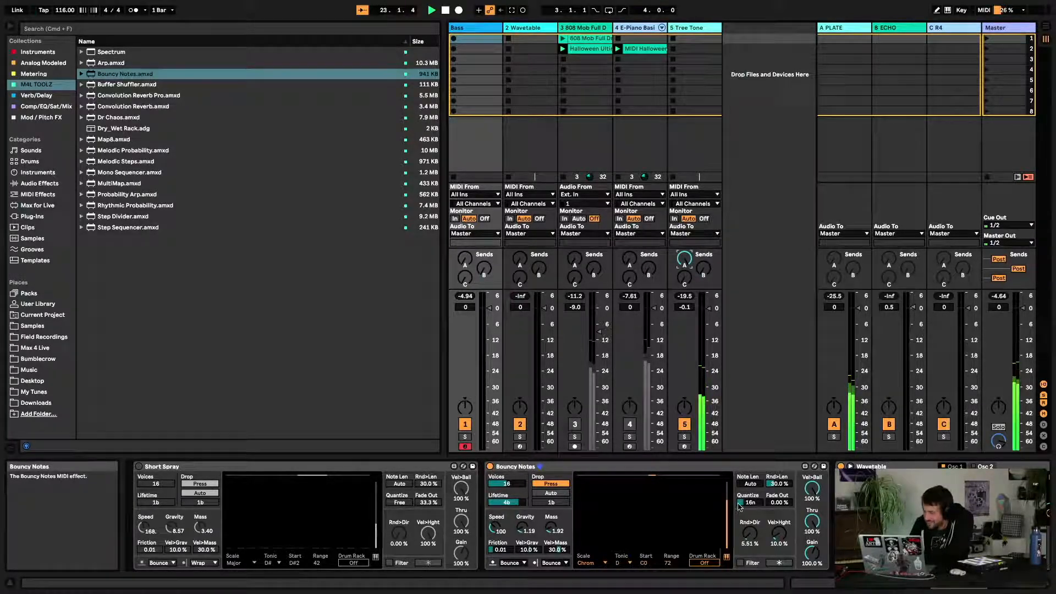
scroll(760, 515, right, 5)
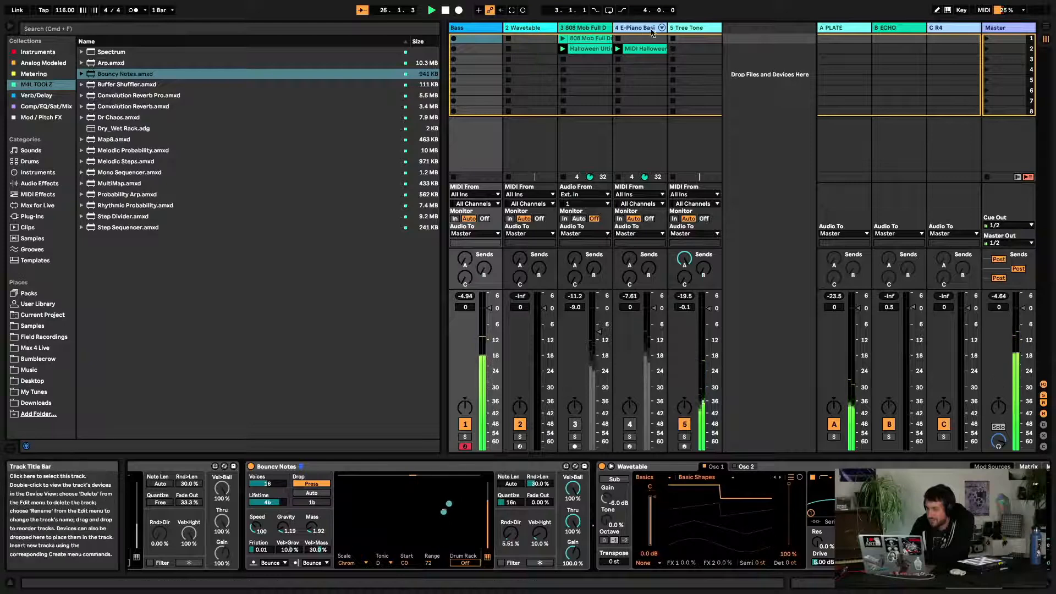
Set Bouncy Notes' pianoroll to the Major scale with tonic A and a range of 32
click(696, 29)
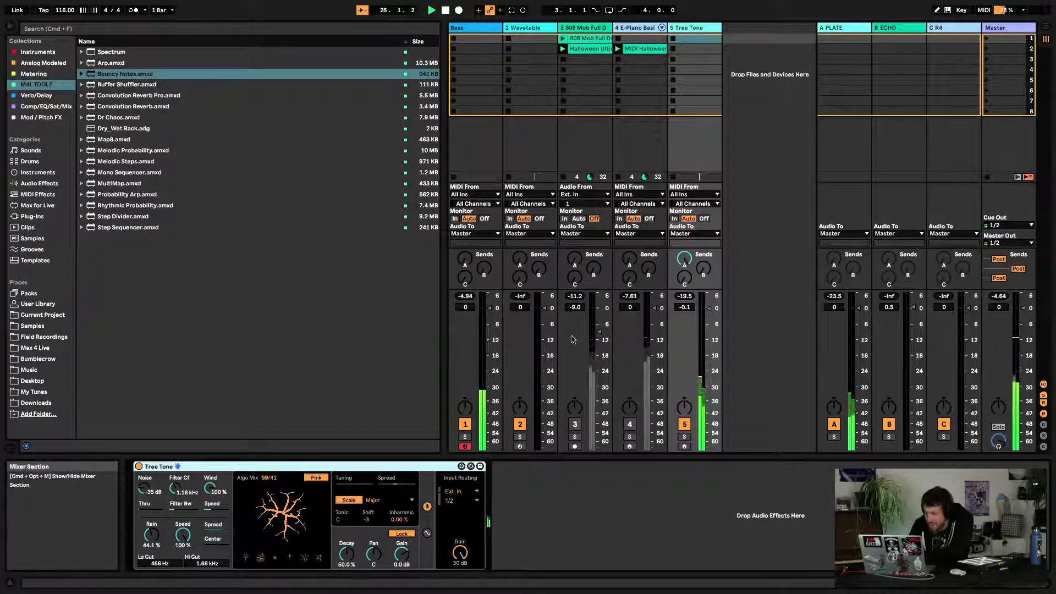
click(492, 28)
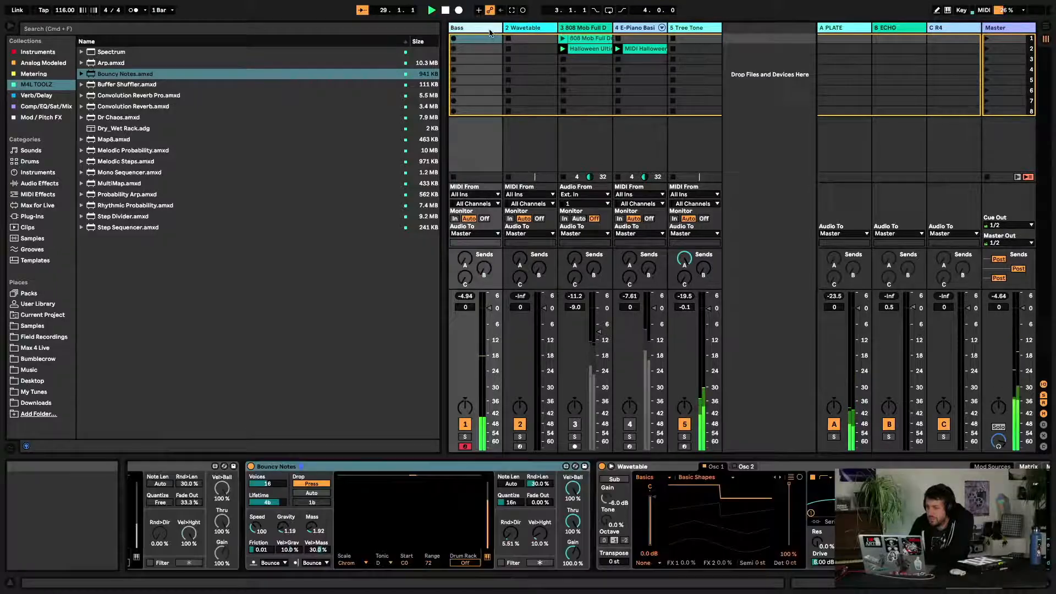
scroll(423, 553, left, 3)
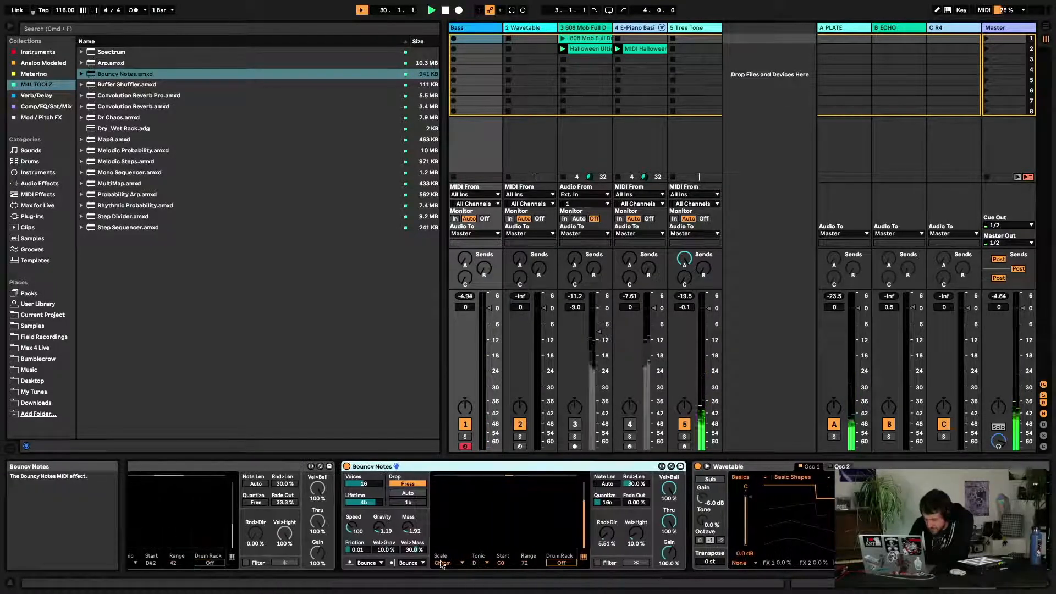
click(448, 563)
click(456, 397)
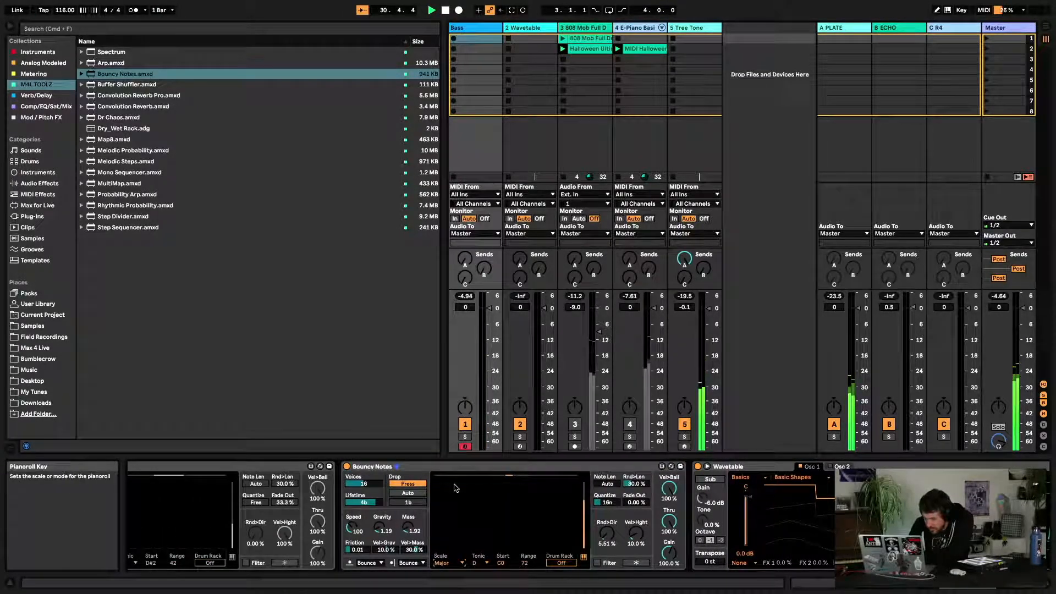
click(477, 563)
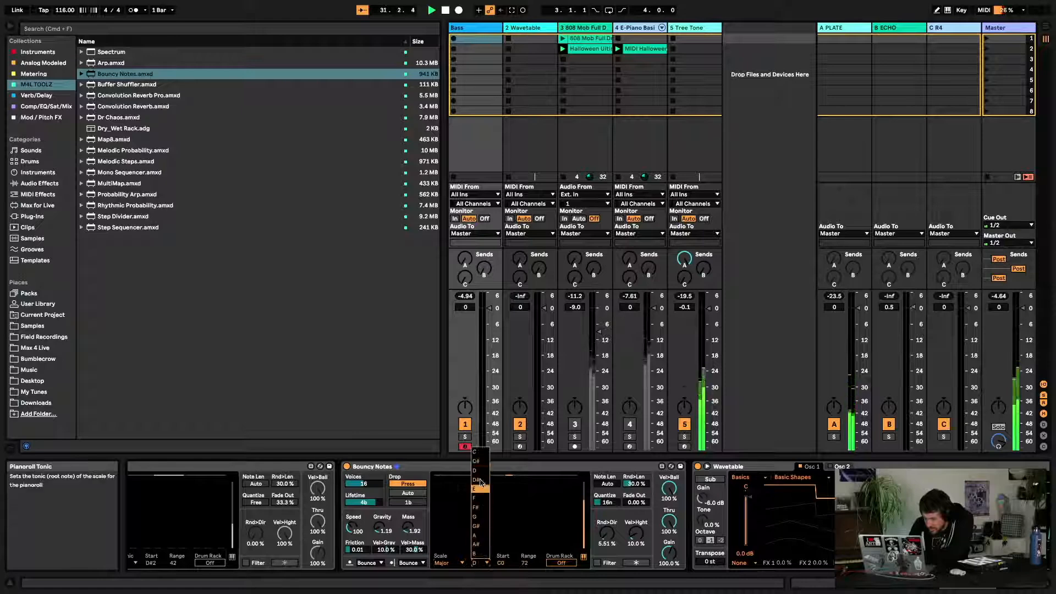
click(477, 536)
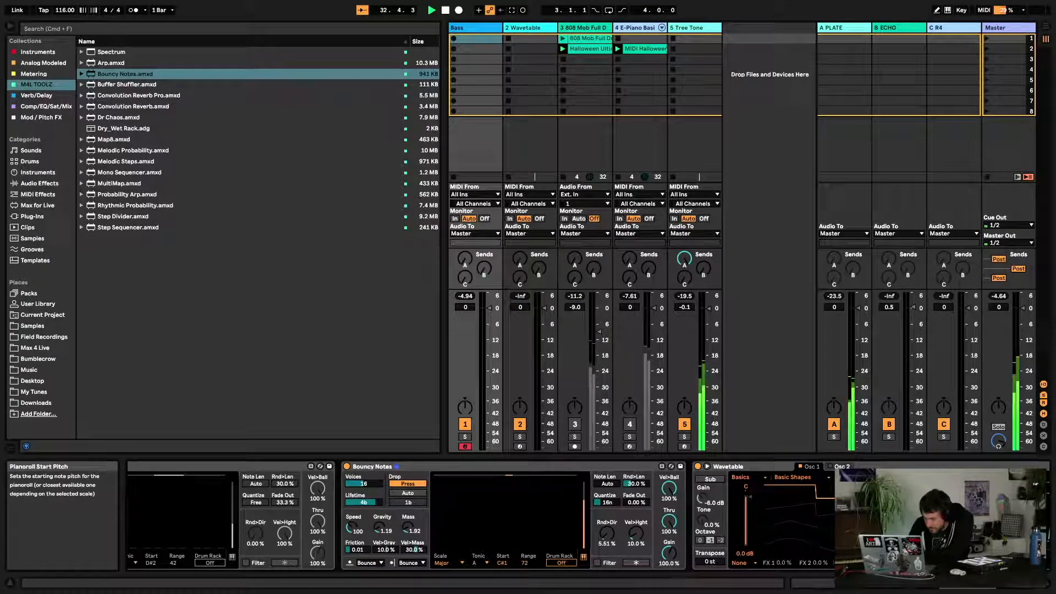
drag(529, 563, 529, 578)
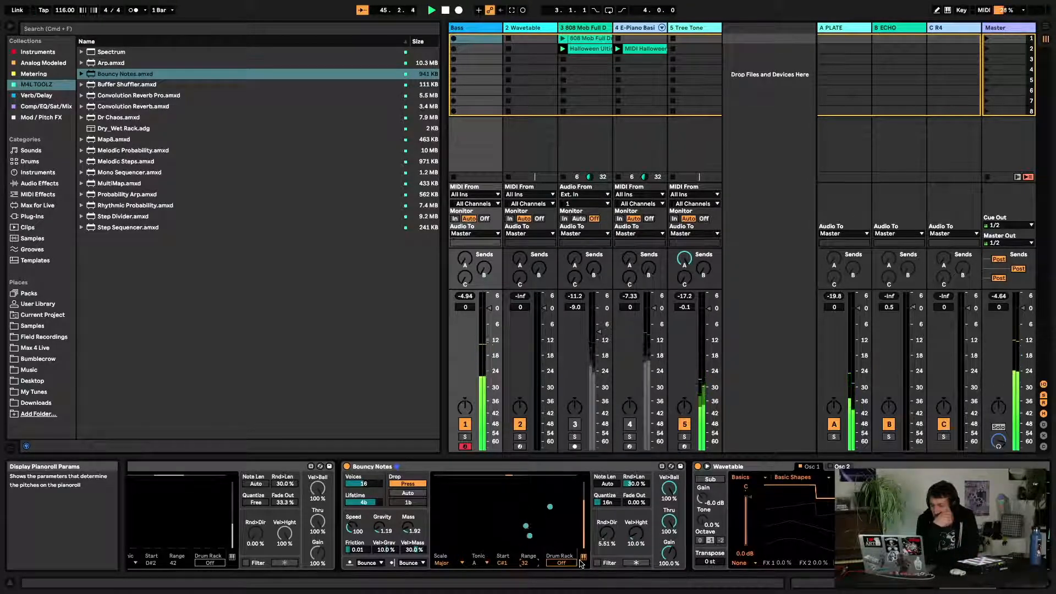
Set Bouncy Notes' pianoroll start pitch to A0
click(450, 563)
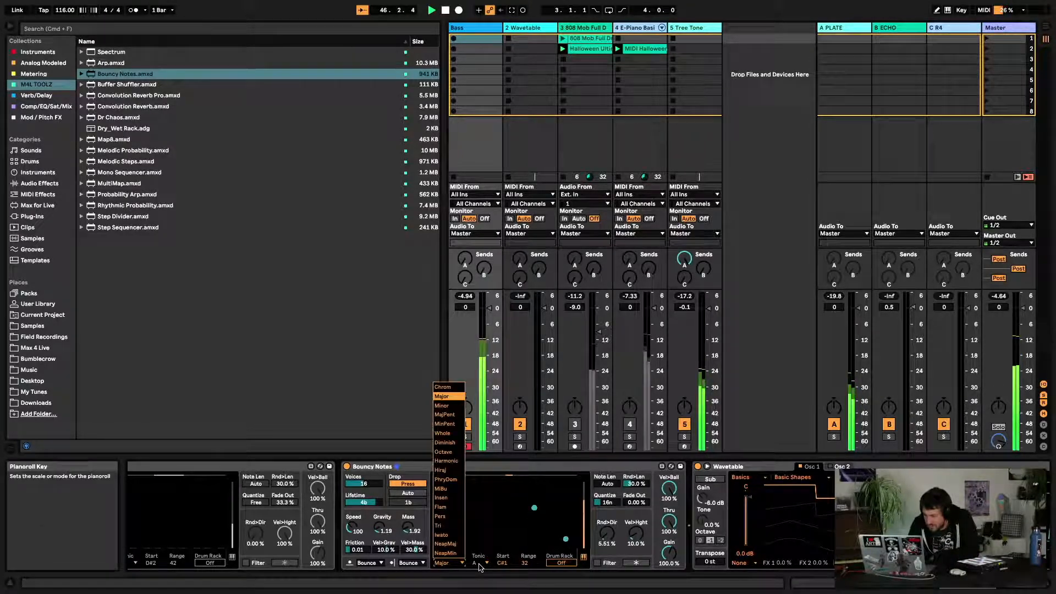
click(480, 565)
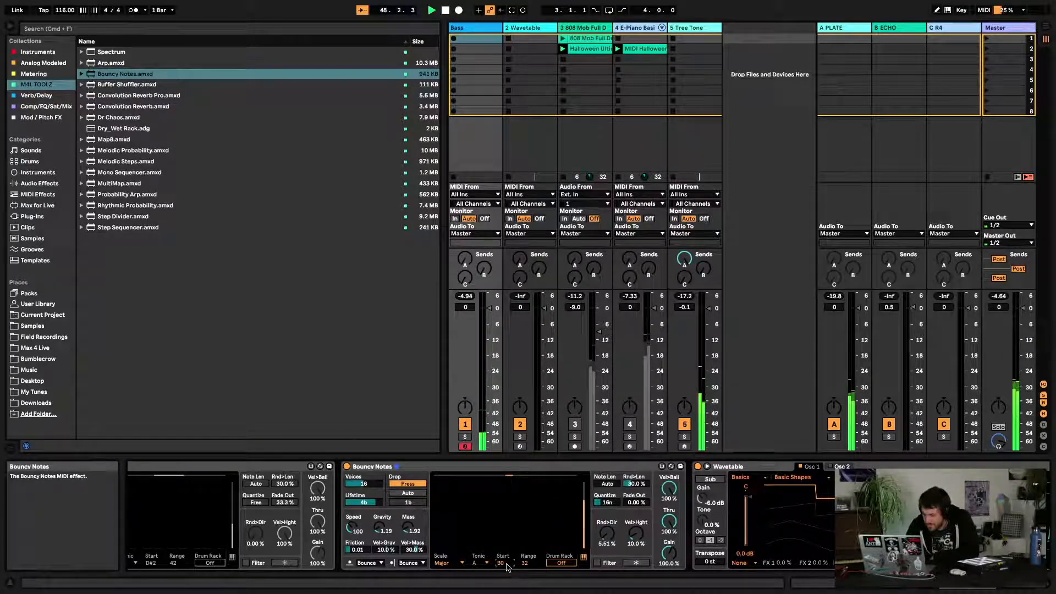
key(Down)
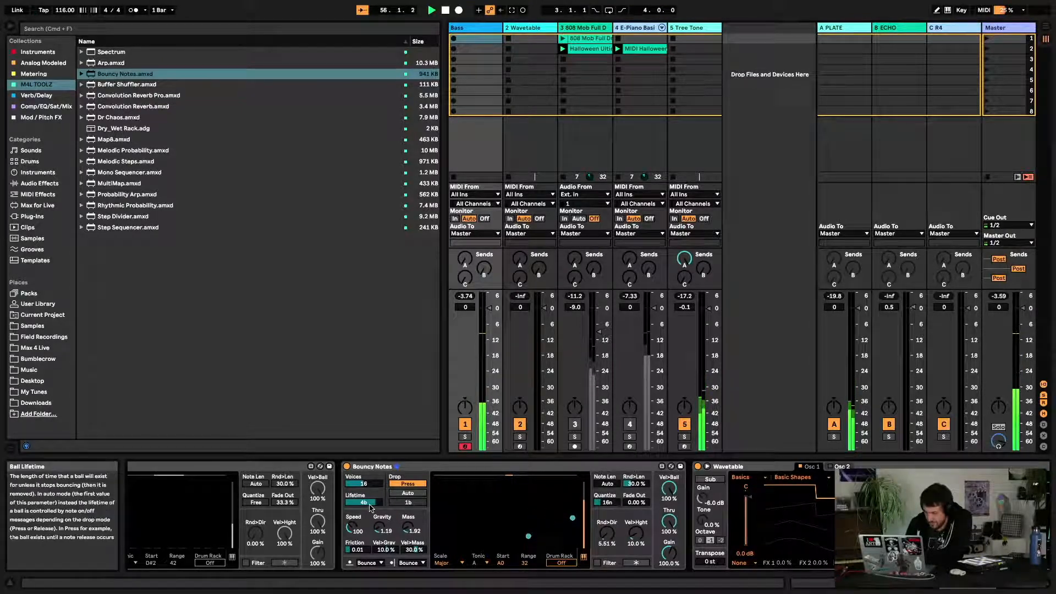
Shorten Bouncy Notes' ball lifetime and lower the ball Speed to 67.5
mouse_move(370, 507)
mouse_down()
mouse_move(370, 523)
mouse_move(380, 498)
mouse_up()
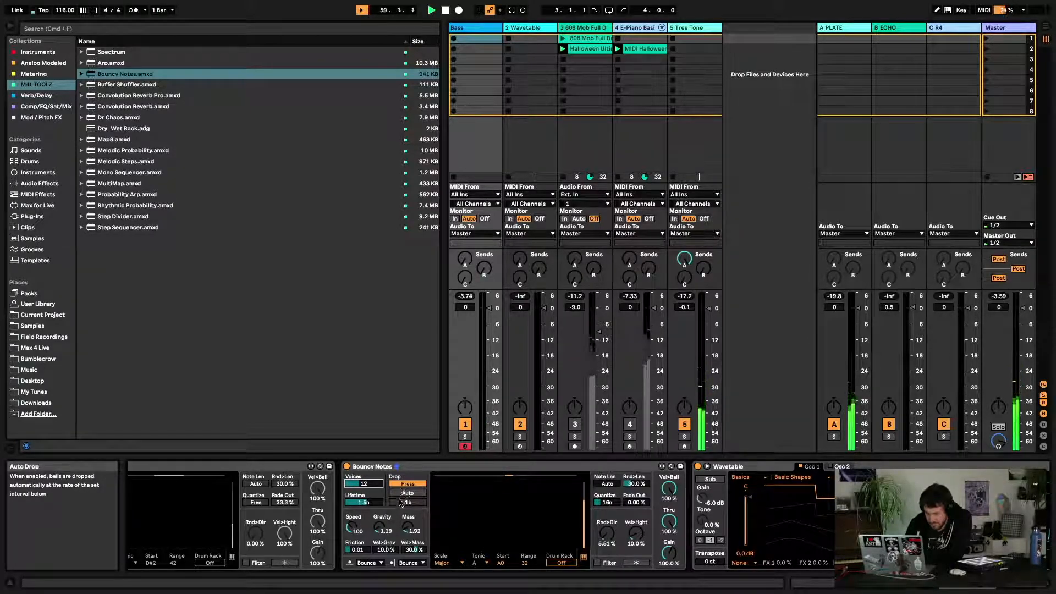
click(403, 494)
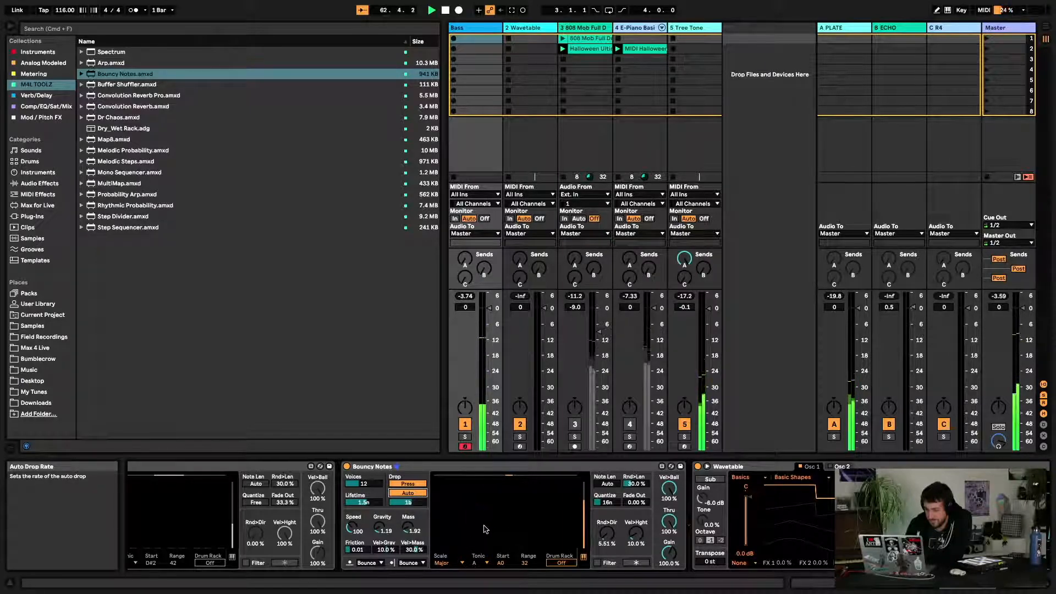
drag(355, 528, 356, 532)
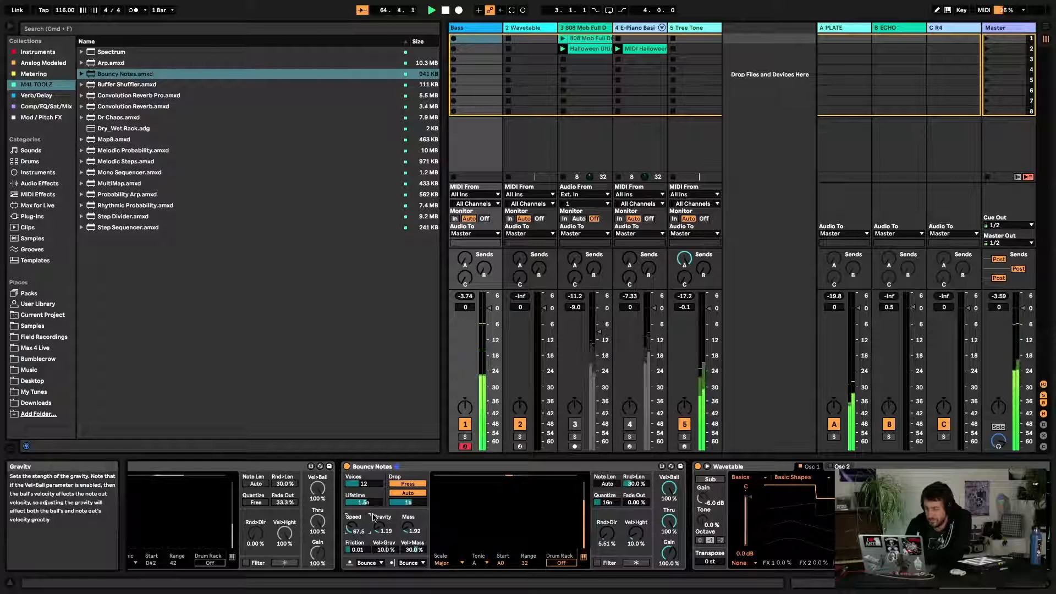
Toggle the drop mode between Release and Press and switch auto drop off
click(407, 483)
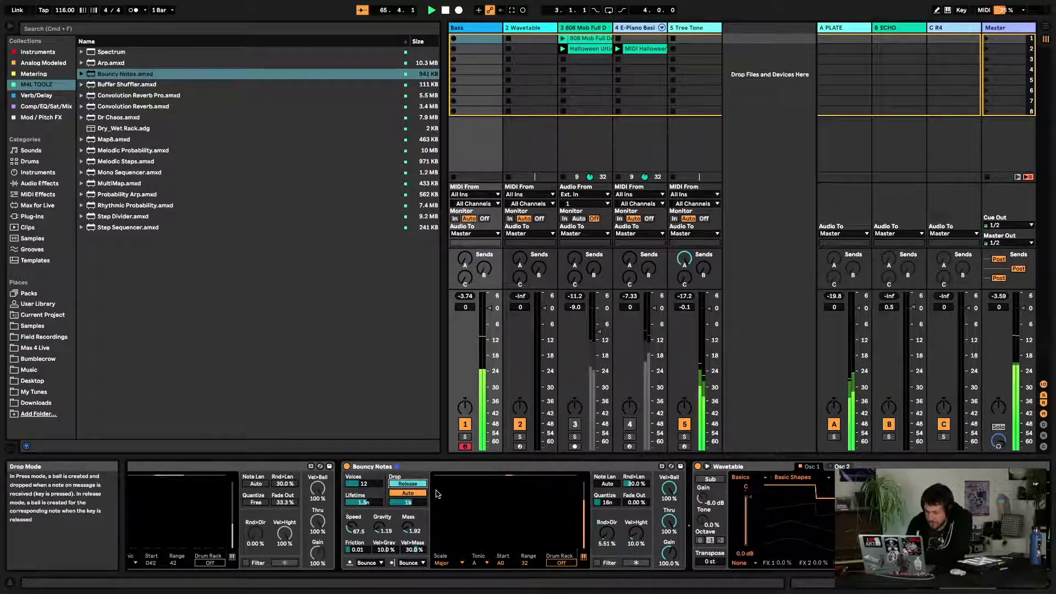
click(418, 484)
click(423, 493)
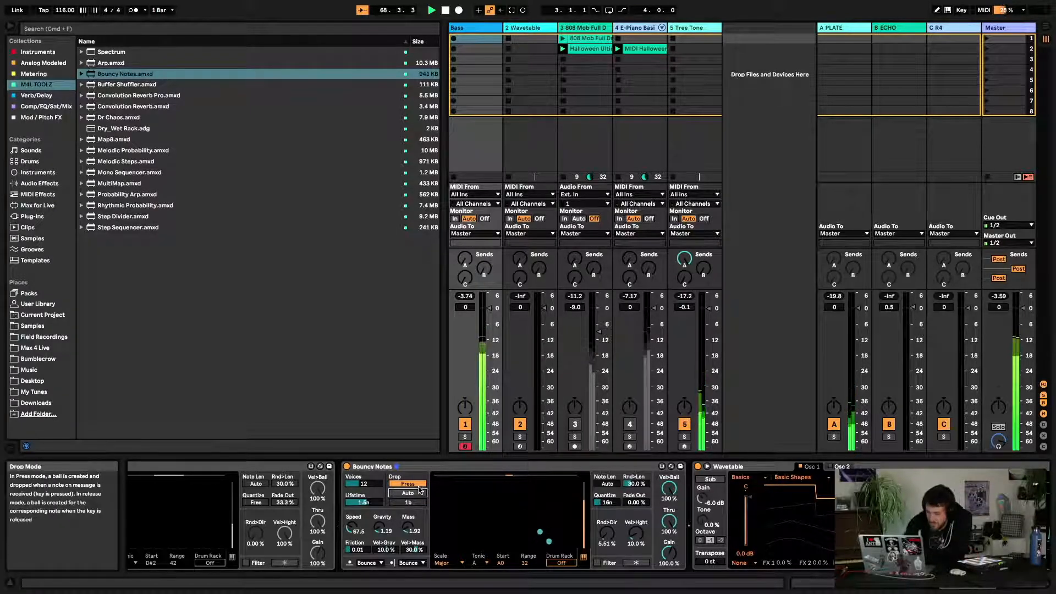
Set Bouncy Notes' Gravity to 14.04 and the ball Mass to 2.46
drag(380, 529, 380, 521)
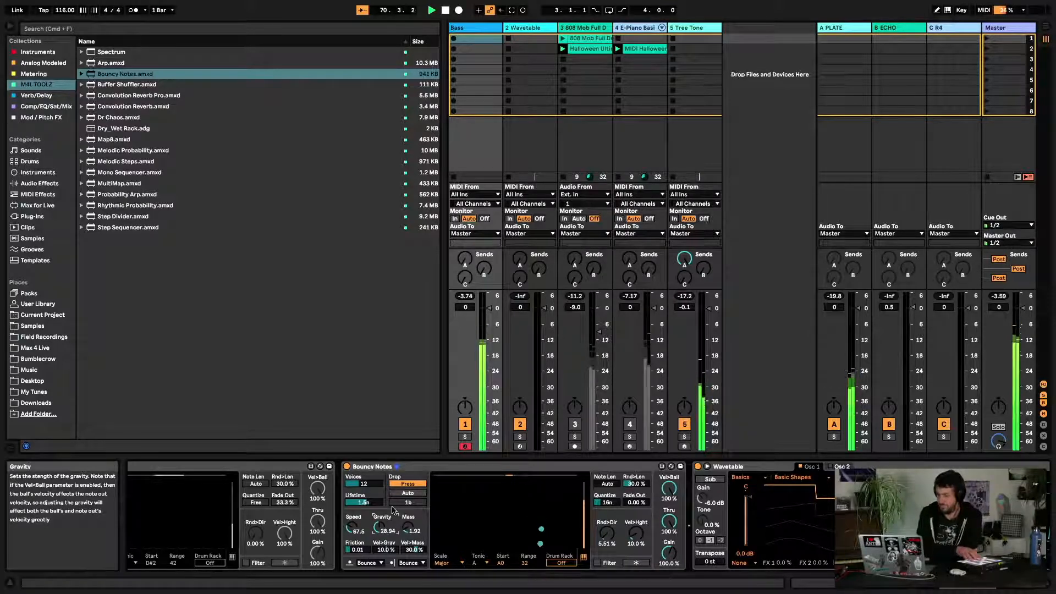
drag(381, 527, 380, 533)
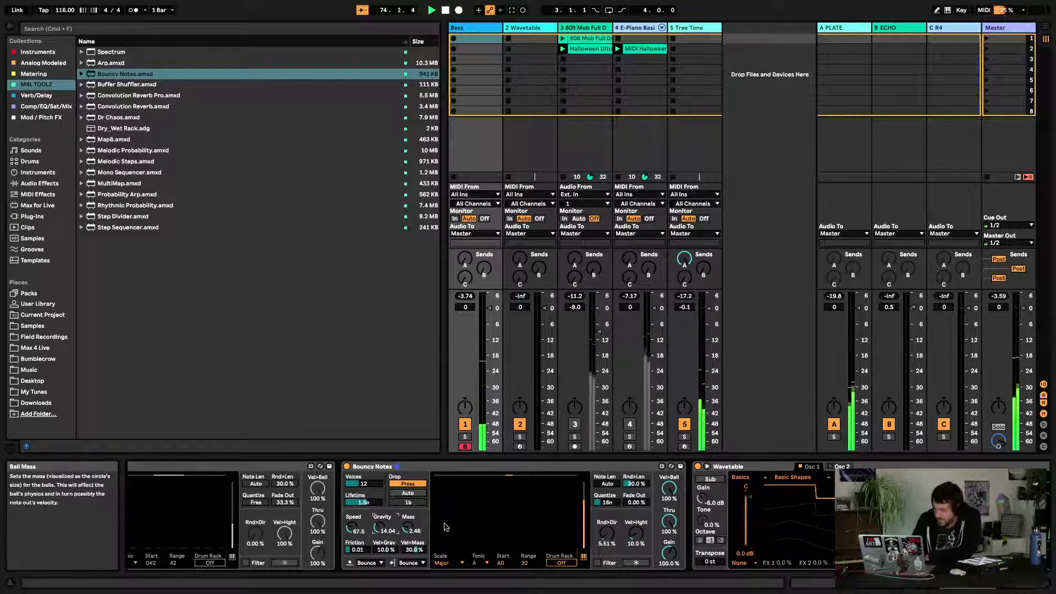
Set the pianoroll scale to Minor with tonic A and widen the range to 34
click(461, 563)
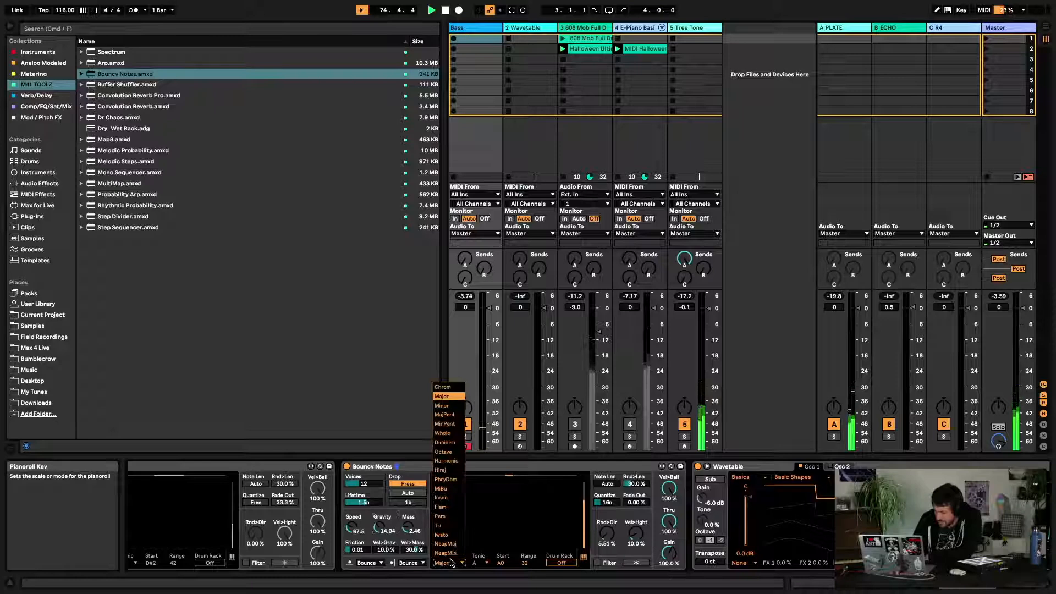
click(447, 407)
click(480, 562)
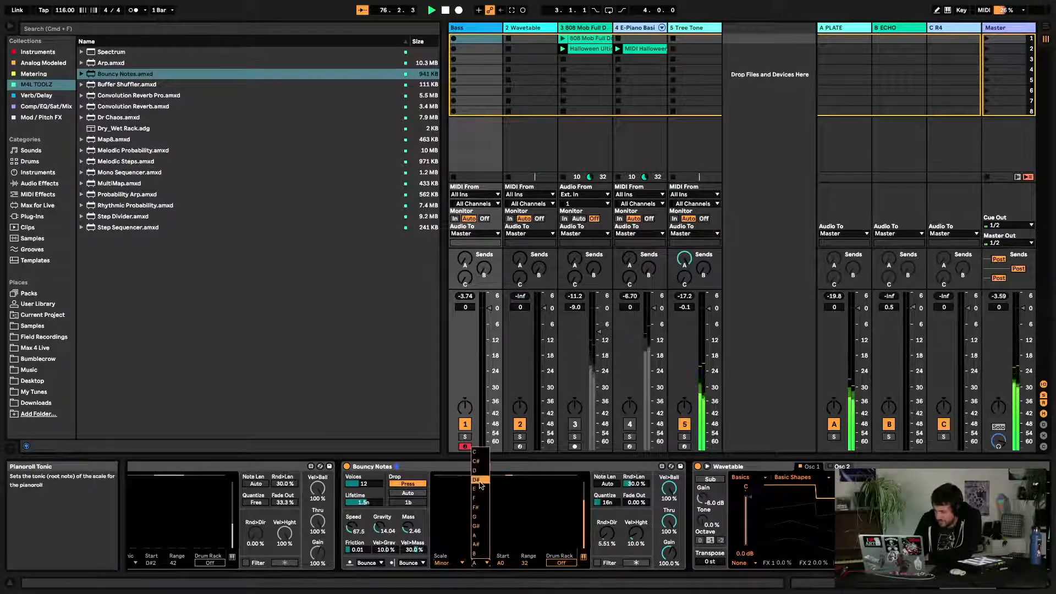
click(479, 536)
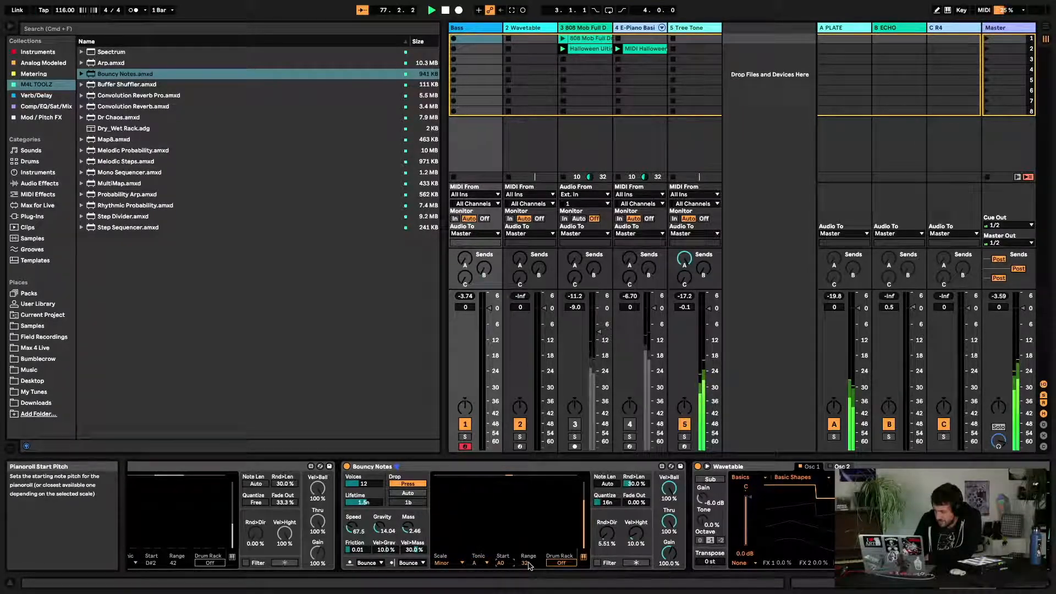
drag(524, 563, 524, 584)
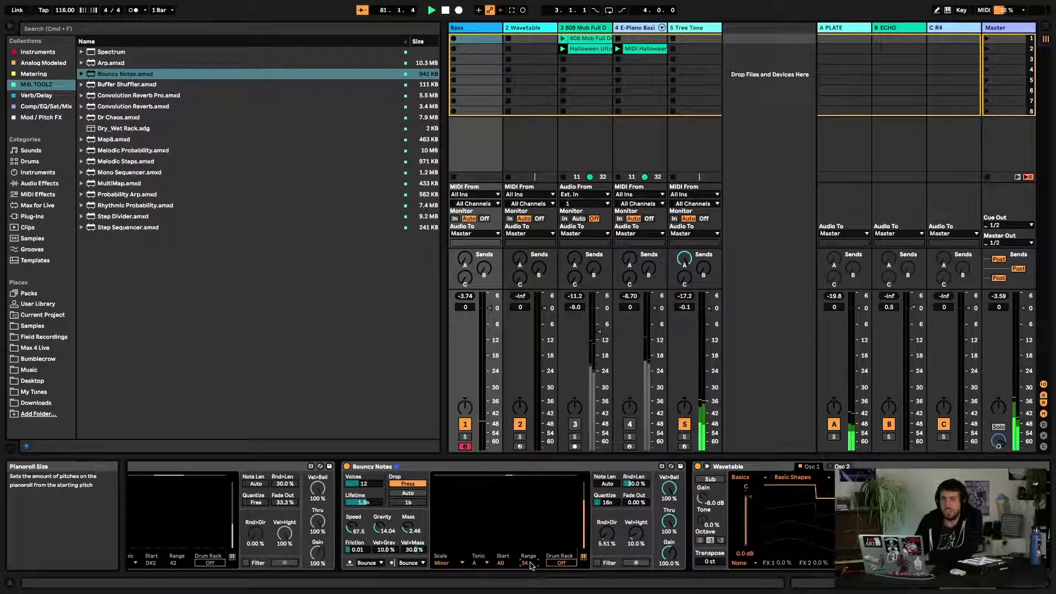
Change the pianoroll scale to Whole
click(454, 563)
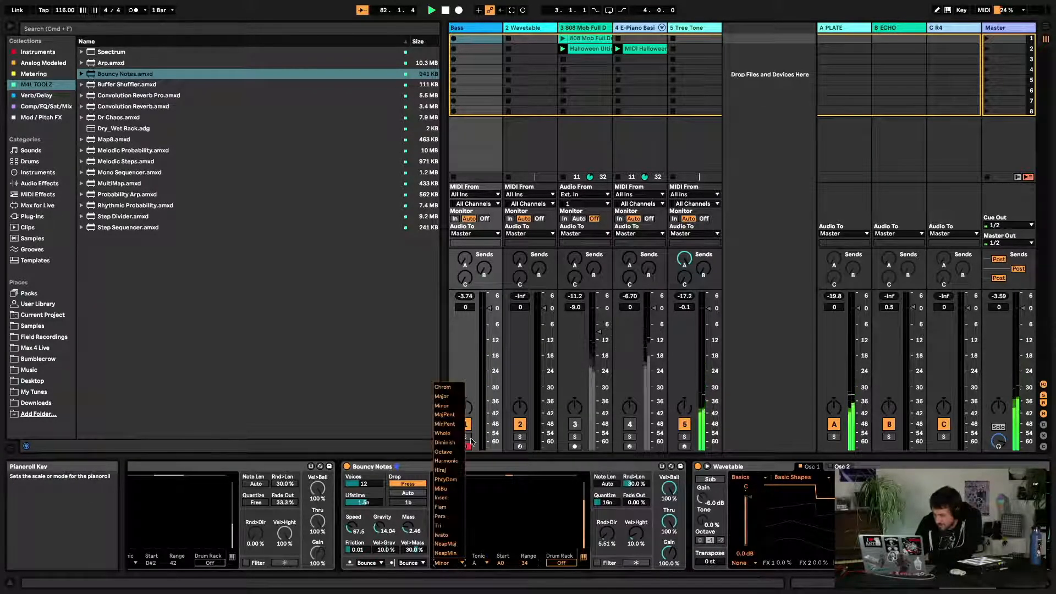
click(447, 396)
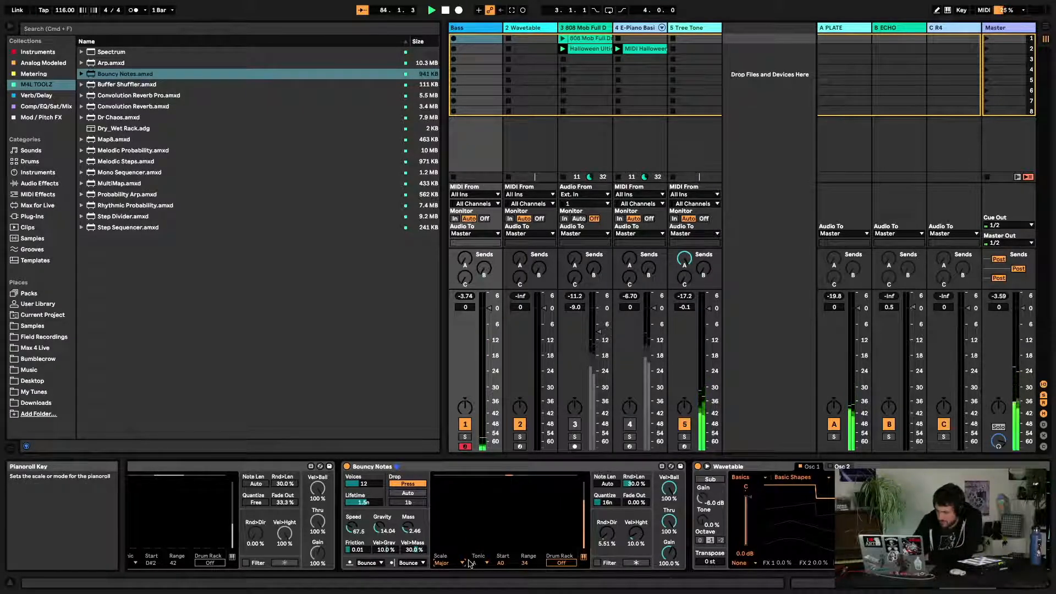
key(Up)
key(Down)
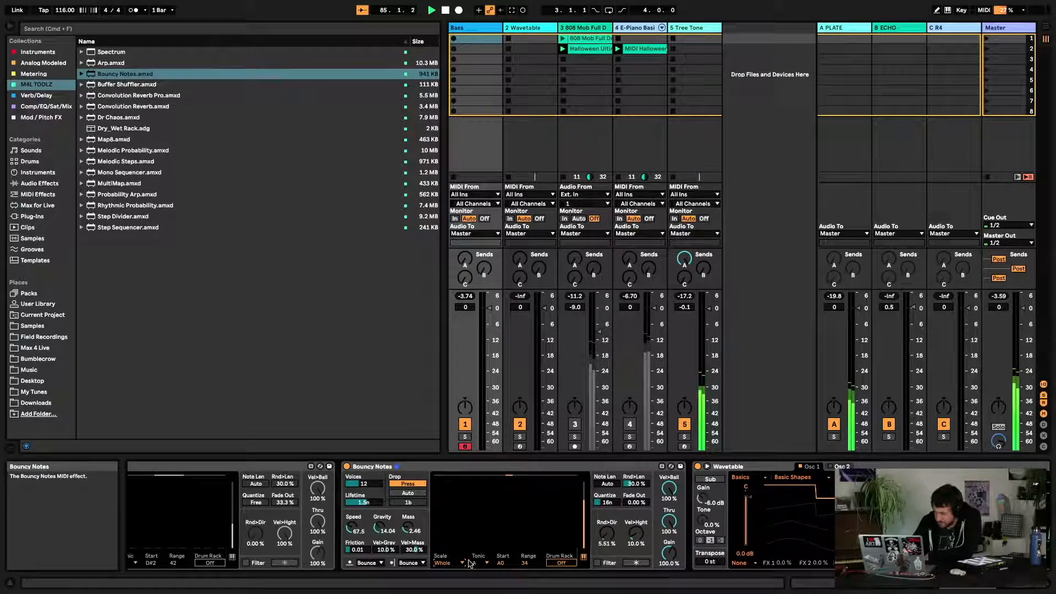
Select a device in the Bass track's chain and delete it
click(471, 465)
key(Delete)
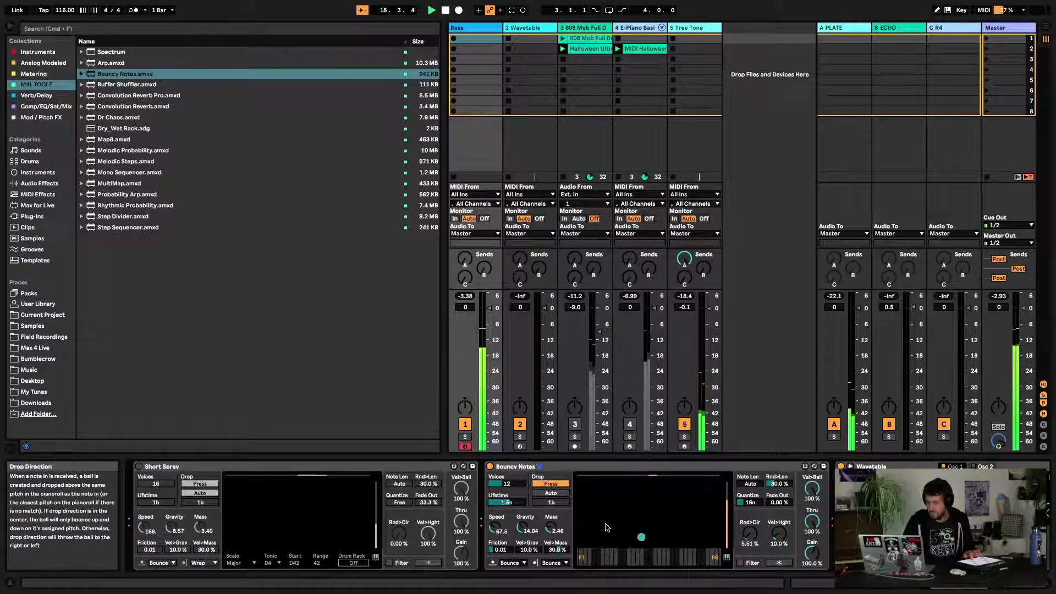
Raise Bouncy Notes' Vel>Hight to 74.6% and shorten the ball lifetime
drag(779, 533, 779, 487)
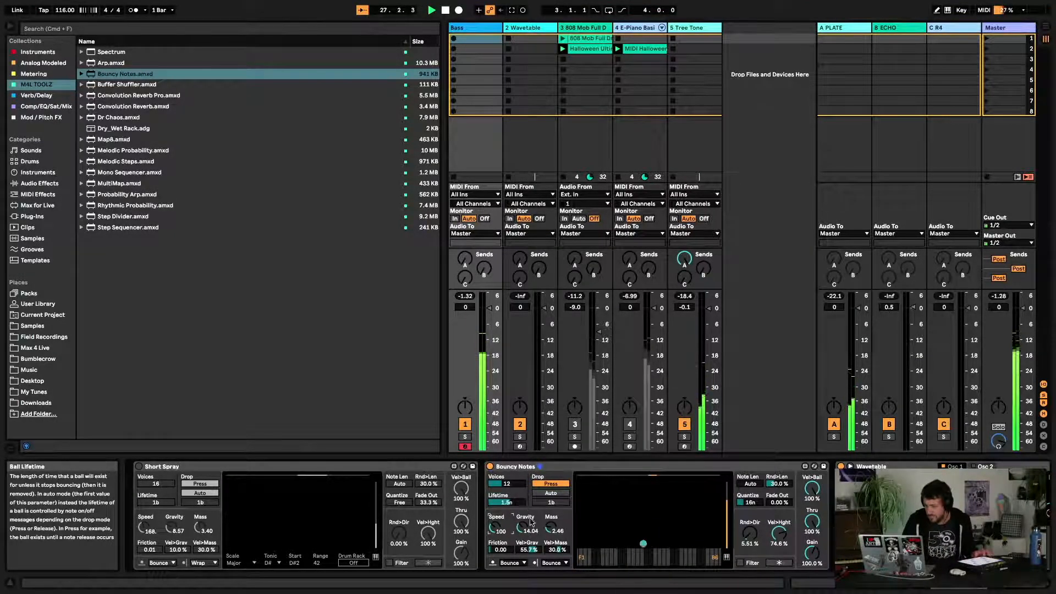
drag(531, 523, 515, 500)
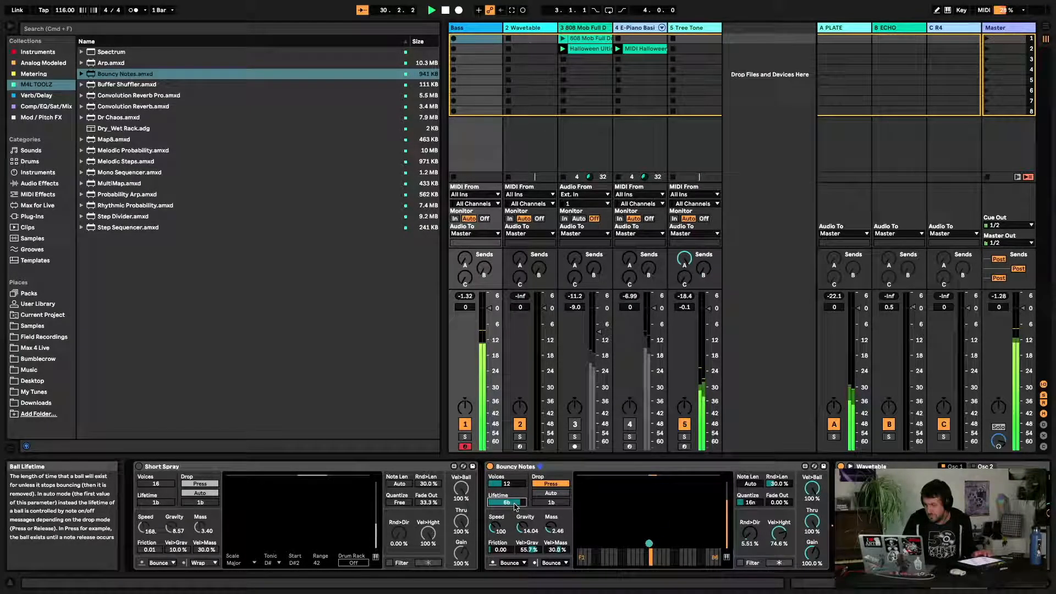
drag(514, 506, 515, 520)
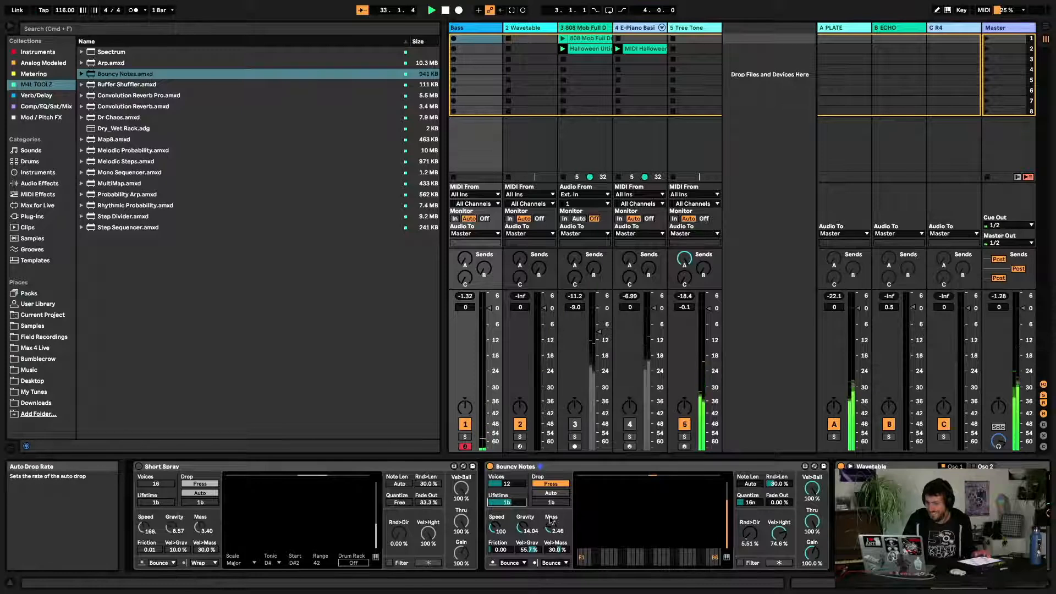
Set Bouncy Notes' Gravity to 11.08, Mass to 2.74 and Vel>Ball to 42.5%
drag(524, 531, 552, 528)
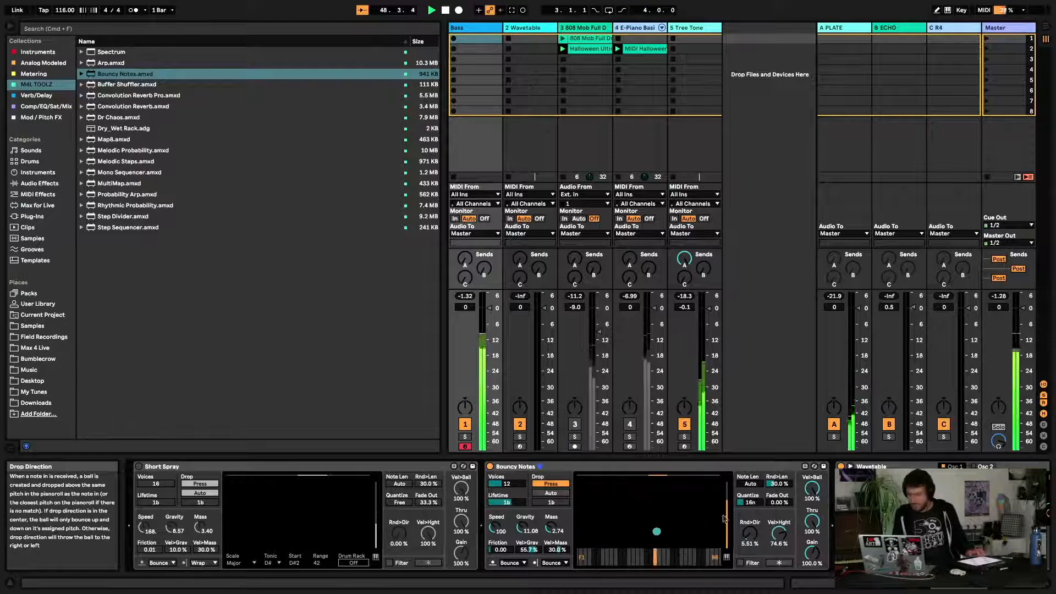
drag(779, 534, 780, 541)
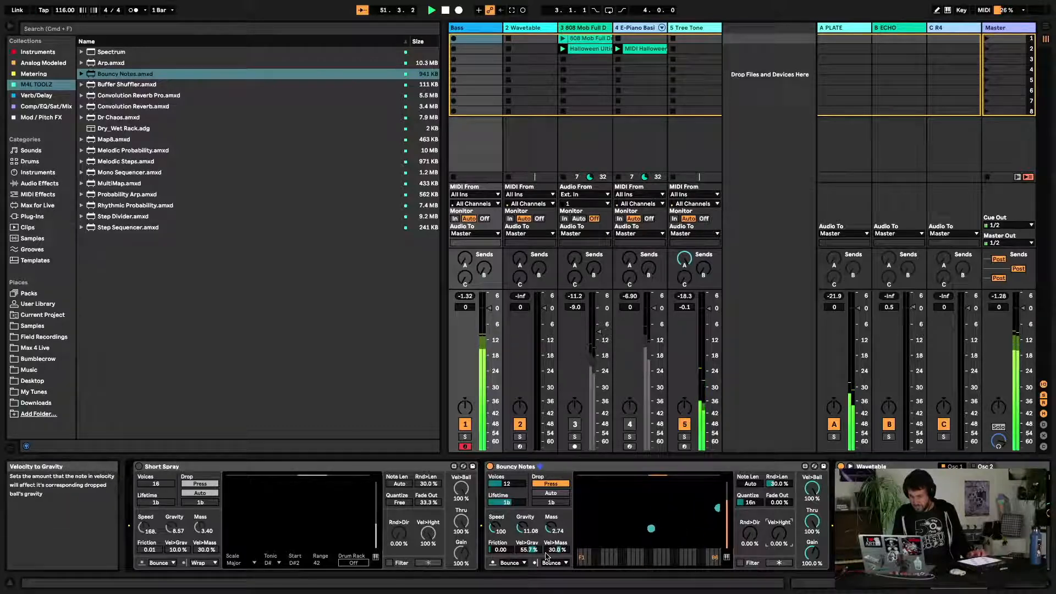
double_click(529, 552)
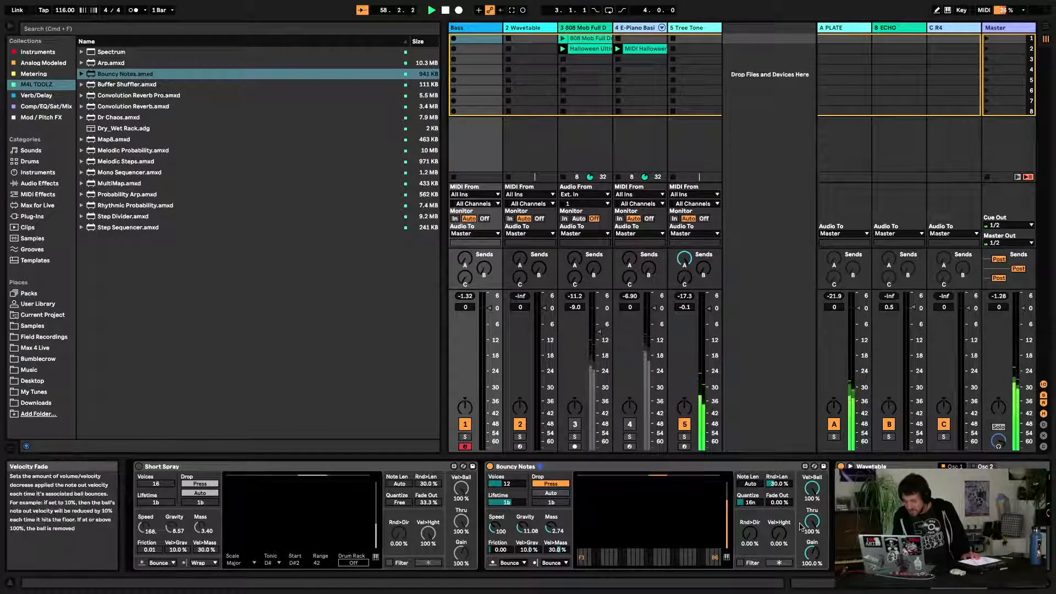
drag(812, 488, 812, 519)
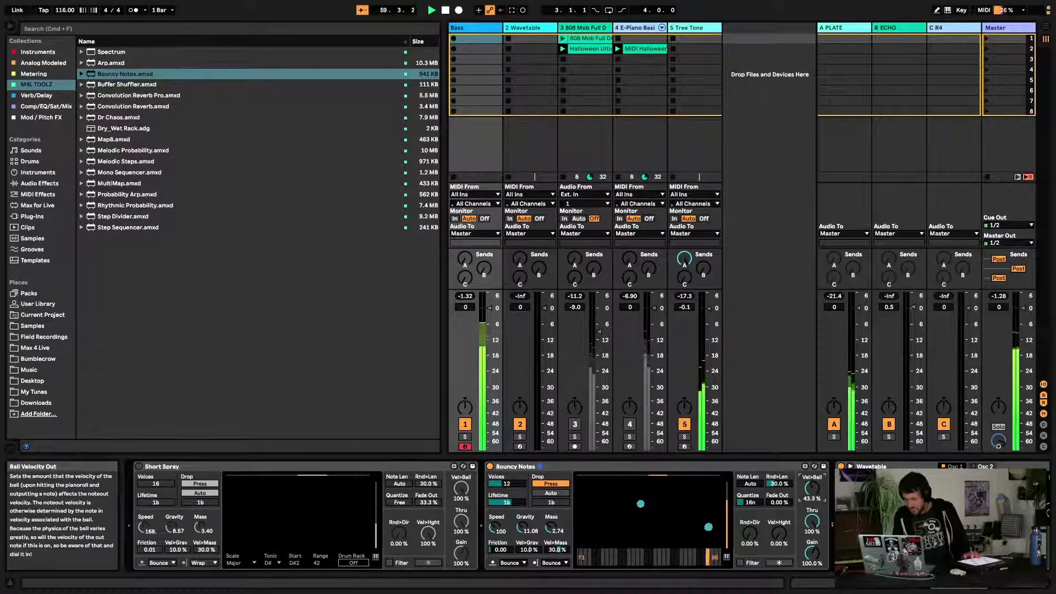
Switch off Bouncy Notes, switch on Short Spray, and set Short Spray's Tonic to A
click(492, 468)
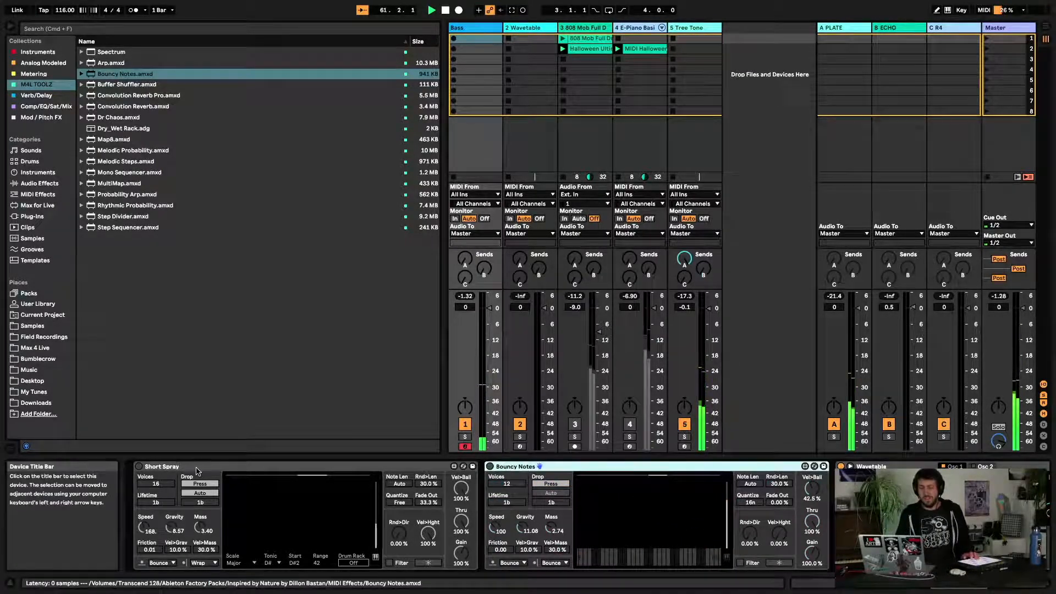
click(139, 466)
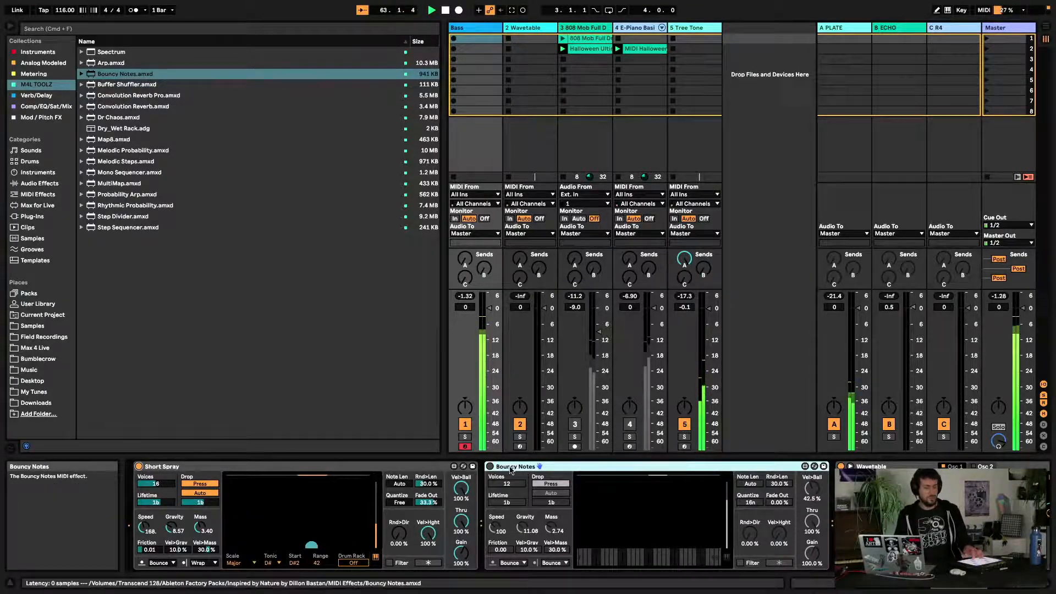
click(269, 564)
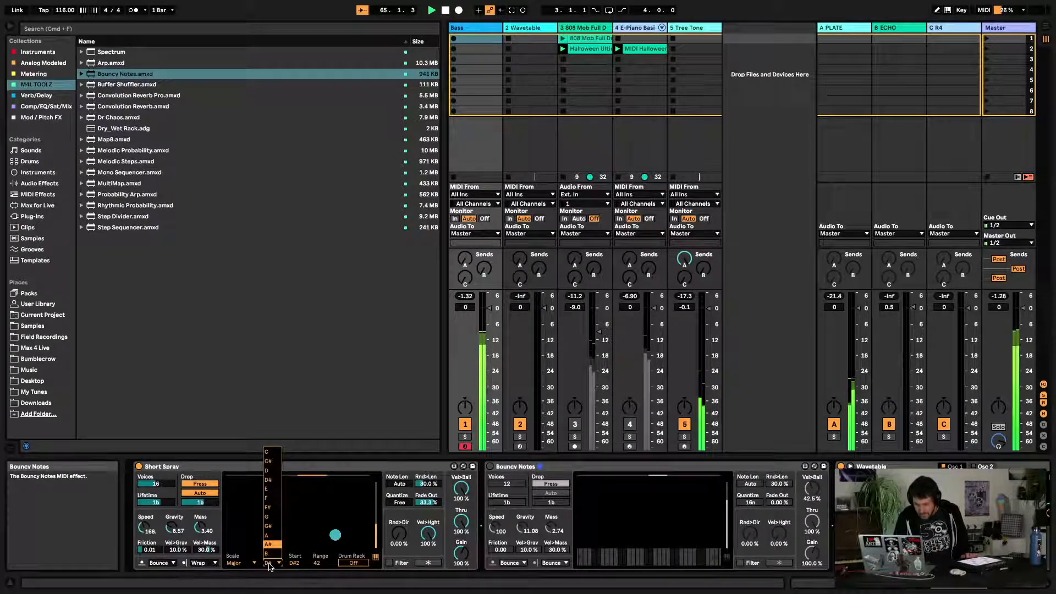
click(268, 536)
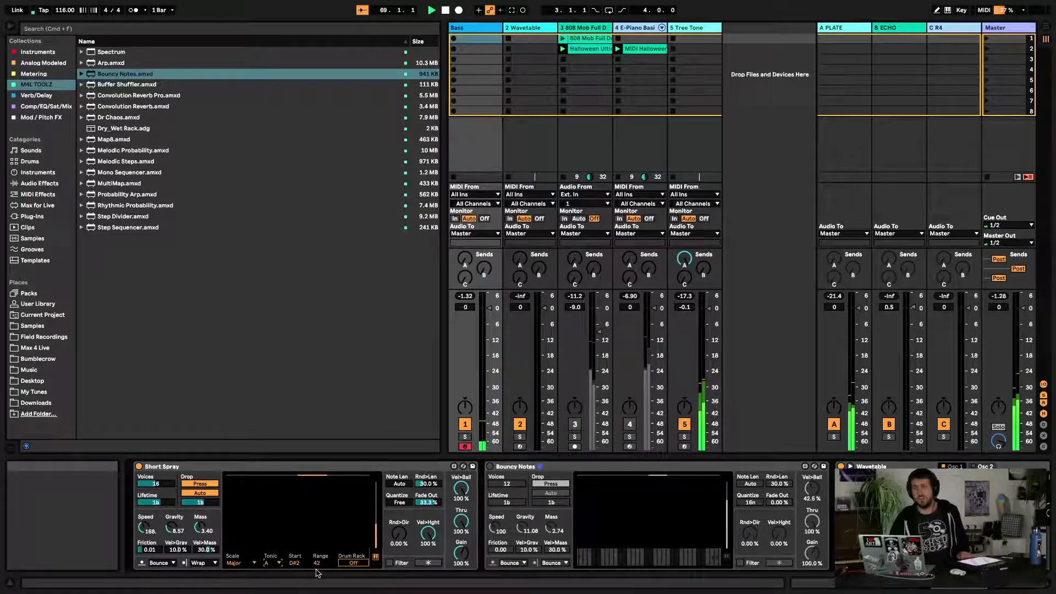
Restart playback and toggle Short Spray's Auto drop off
key(space)
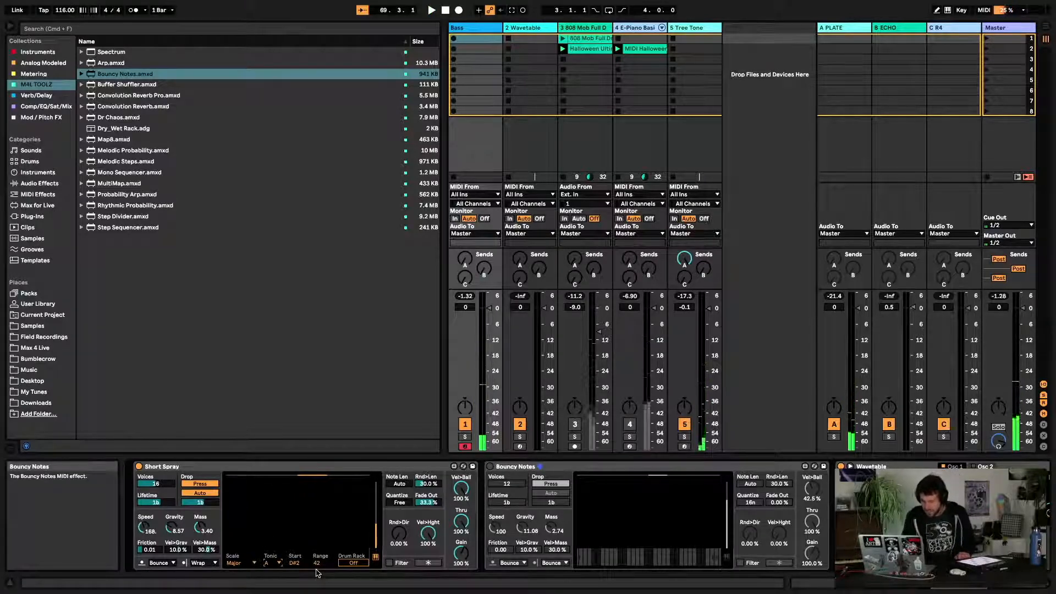
key(space)
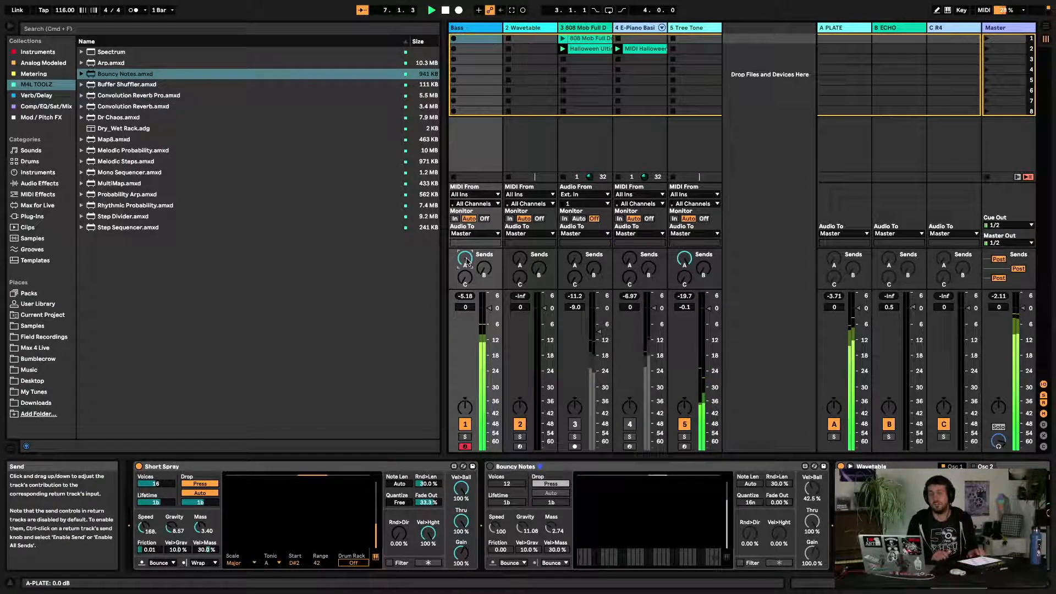
click(208, 494)
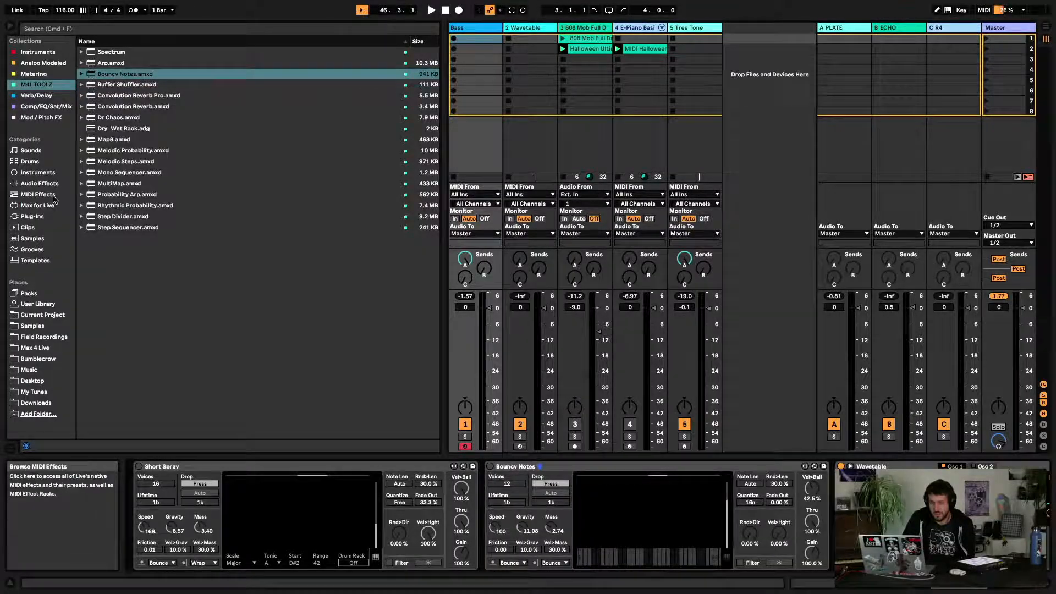
Look through the browser's Plug-Ins and the Finder Downloads folder for a Max for Live device
click(34, 217)
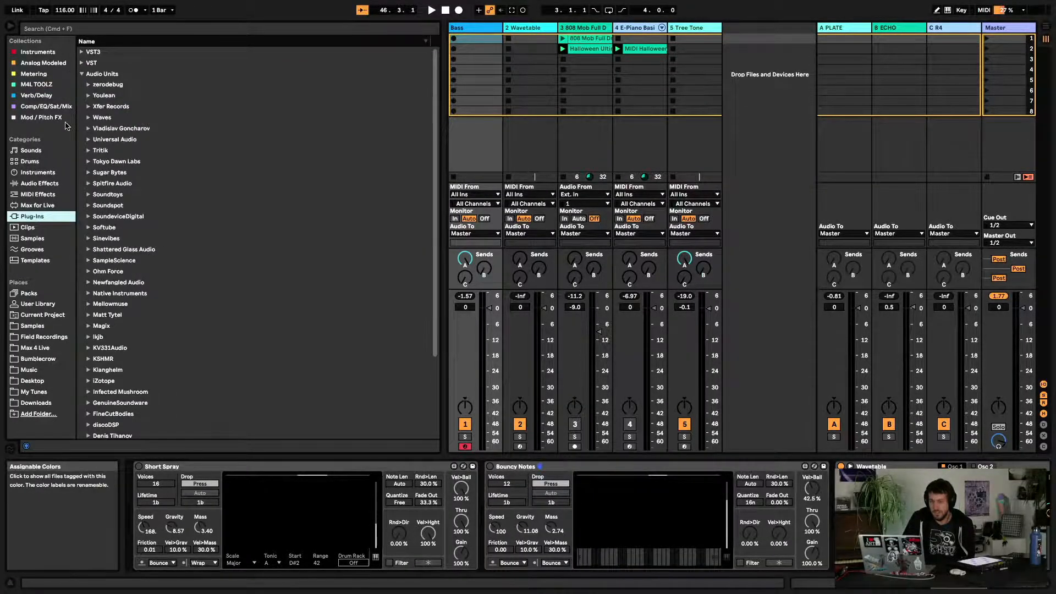
key(ctrl+Left)
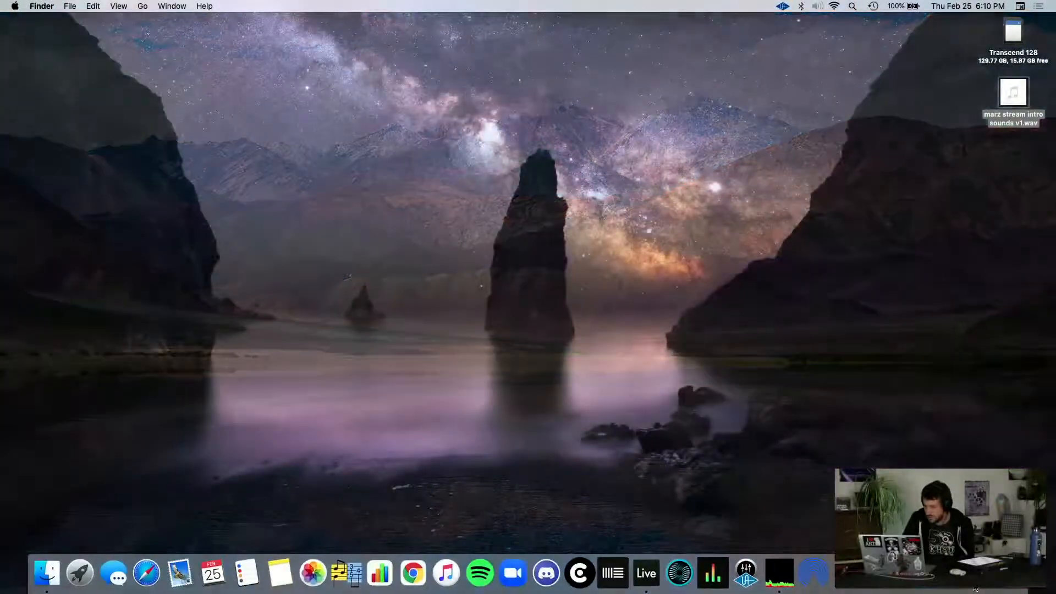
click(975, 586)
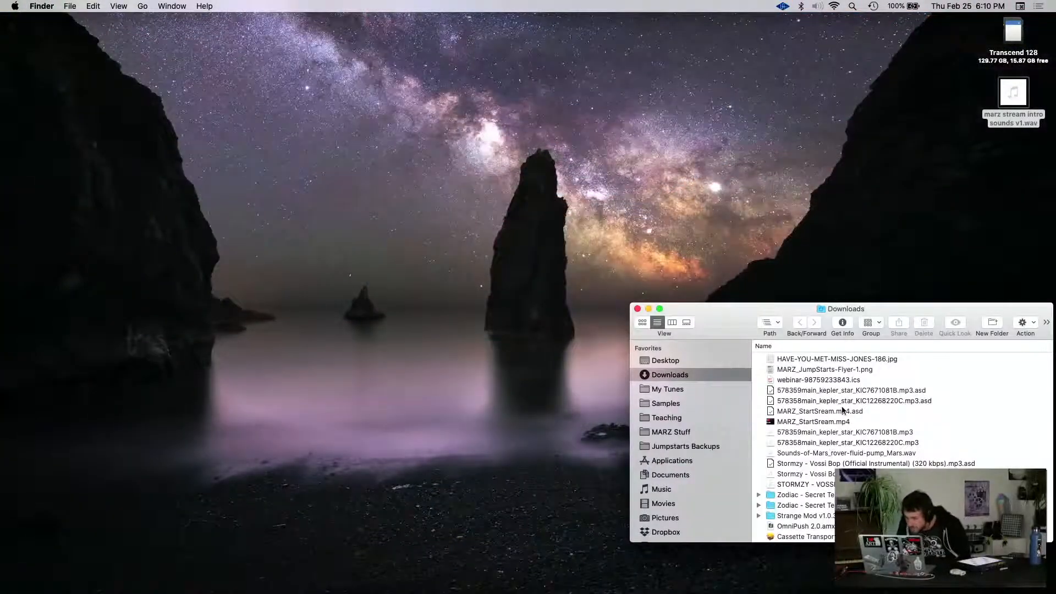
scroll(844, 410, down, 15)
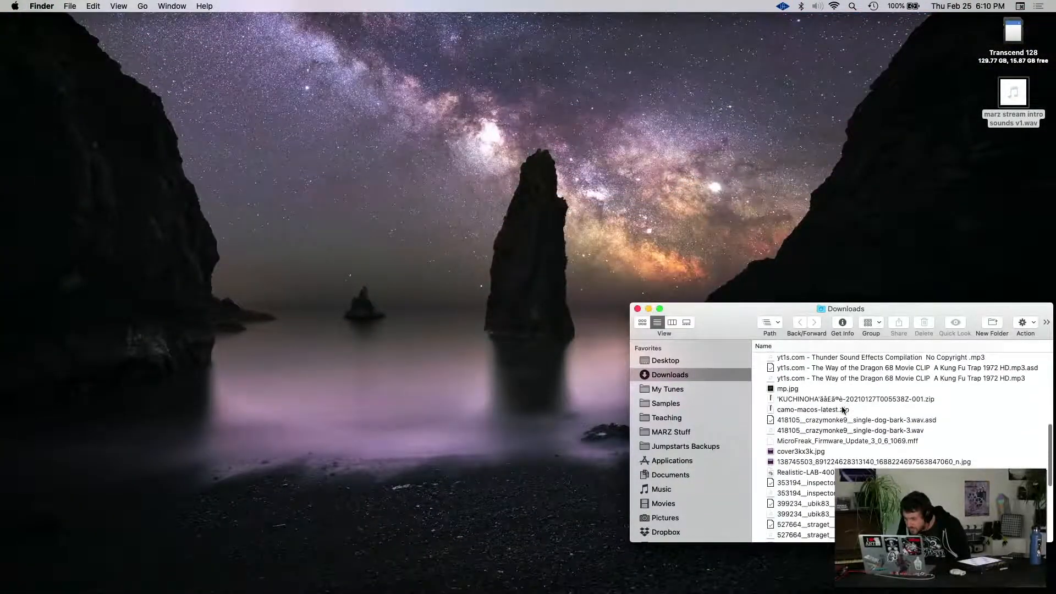
scroll(844, 410, down, 5)
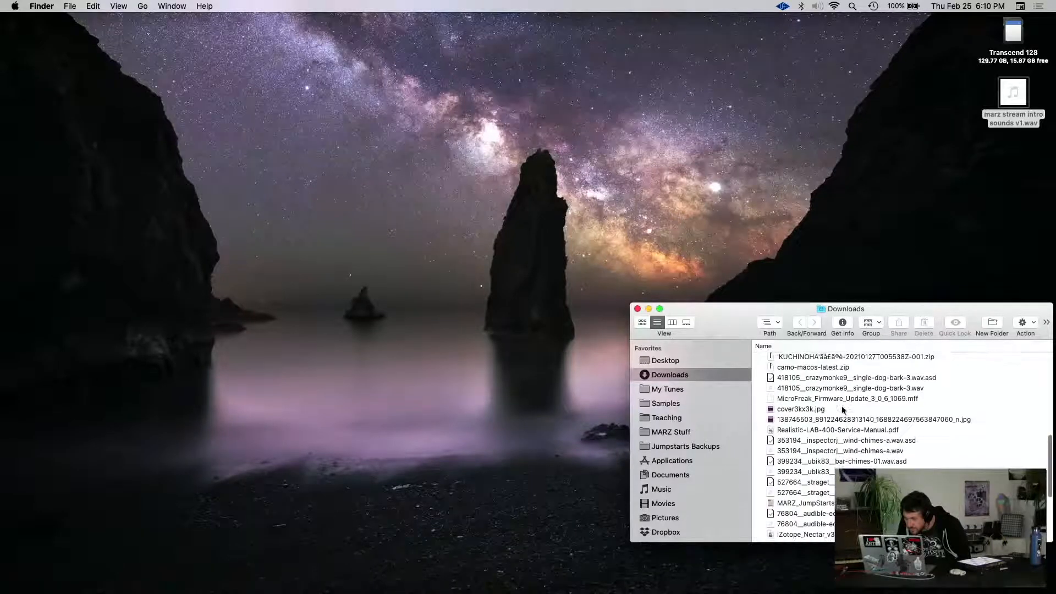
scroll(844, 409, up, 6)
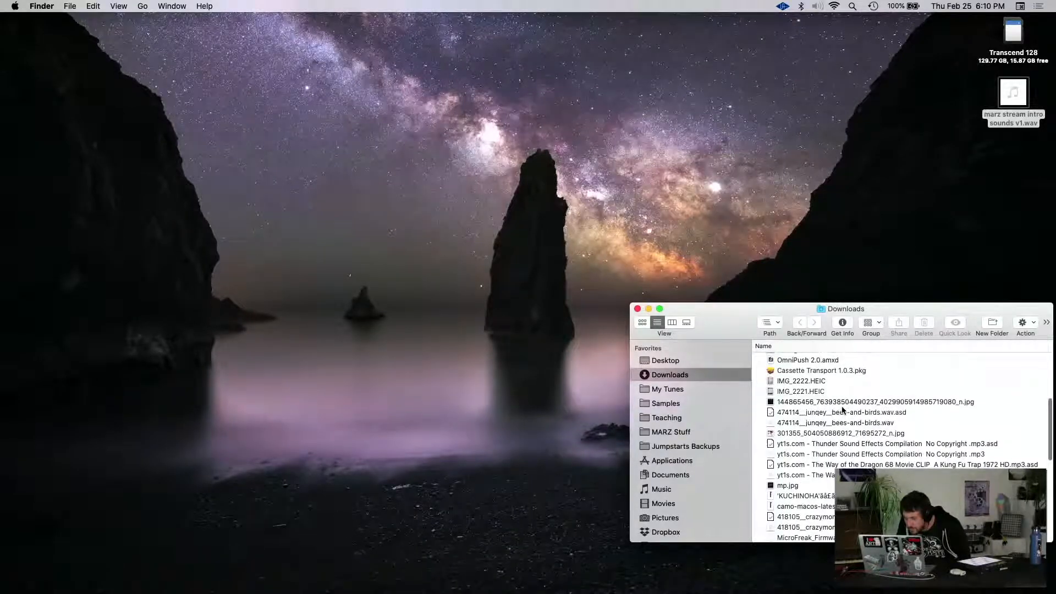
scroll(844, 410, up, 5)
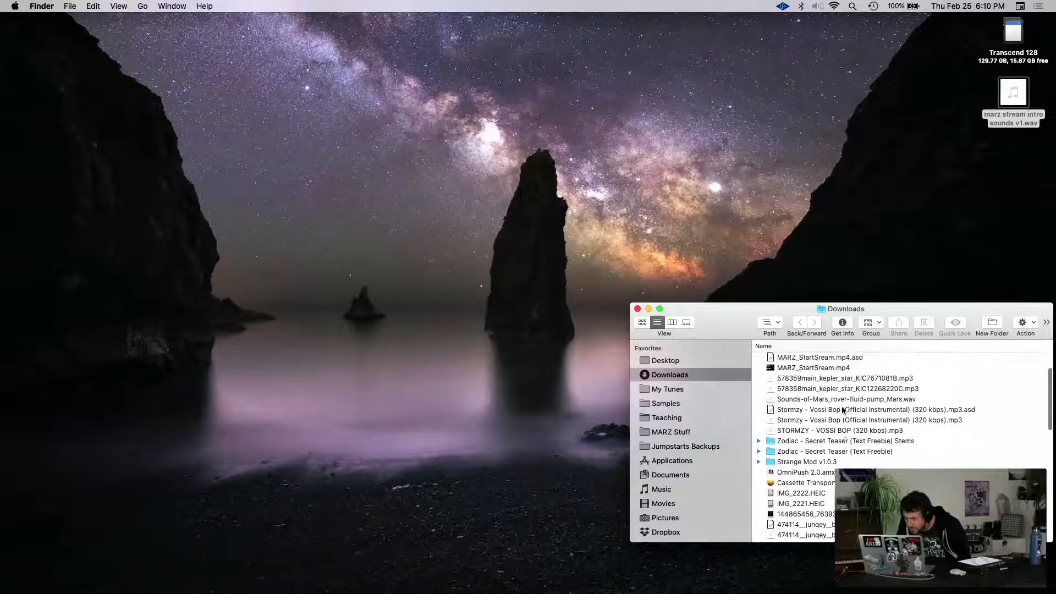
scroll(844, 410, up, 2)
key(super+Tab)
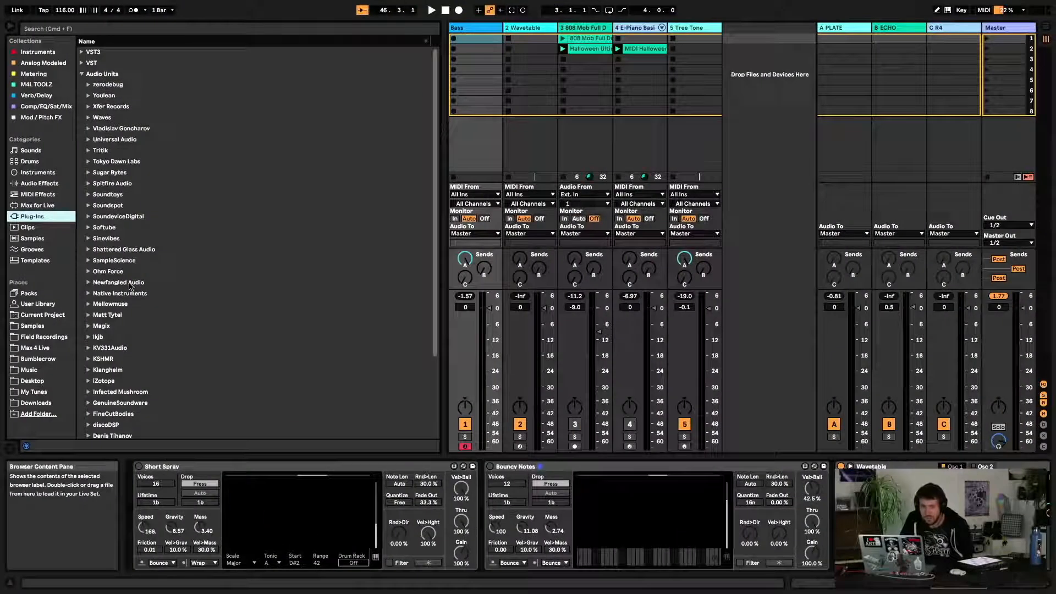
Load OmniPush 2.0 from the Max 4 Live folder under Samples into the chain after Bouncy Notes
click(272, 32)
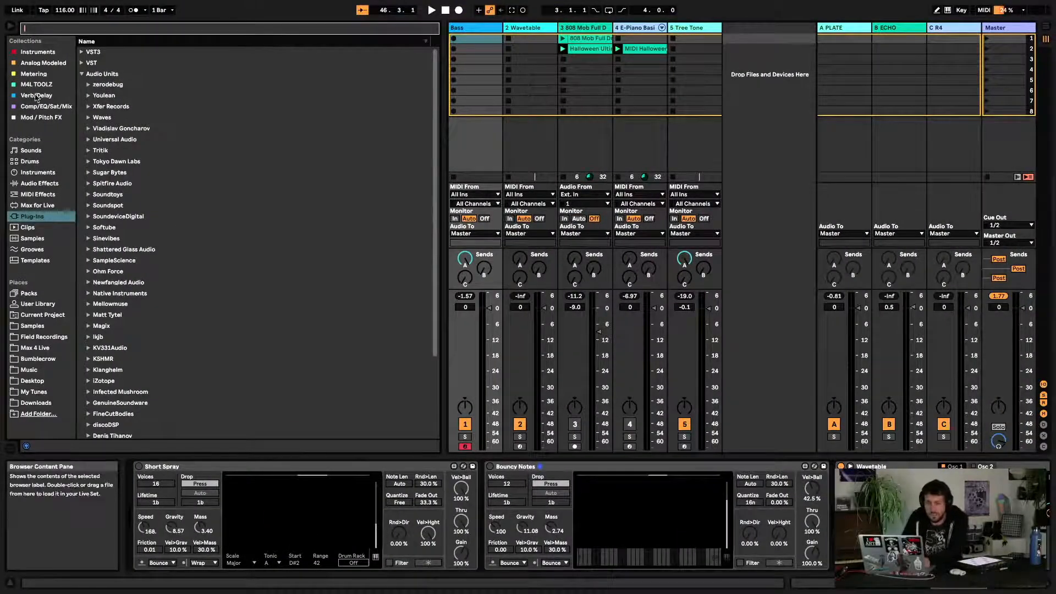
click(91, 127)
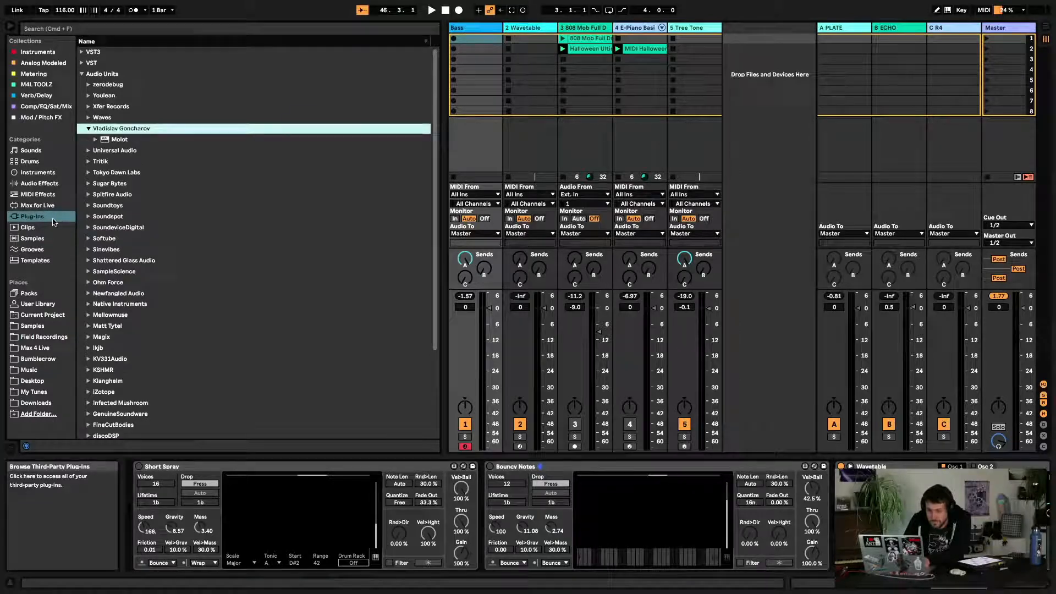
click(48, 207)
click(82, 52)
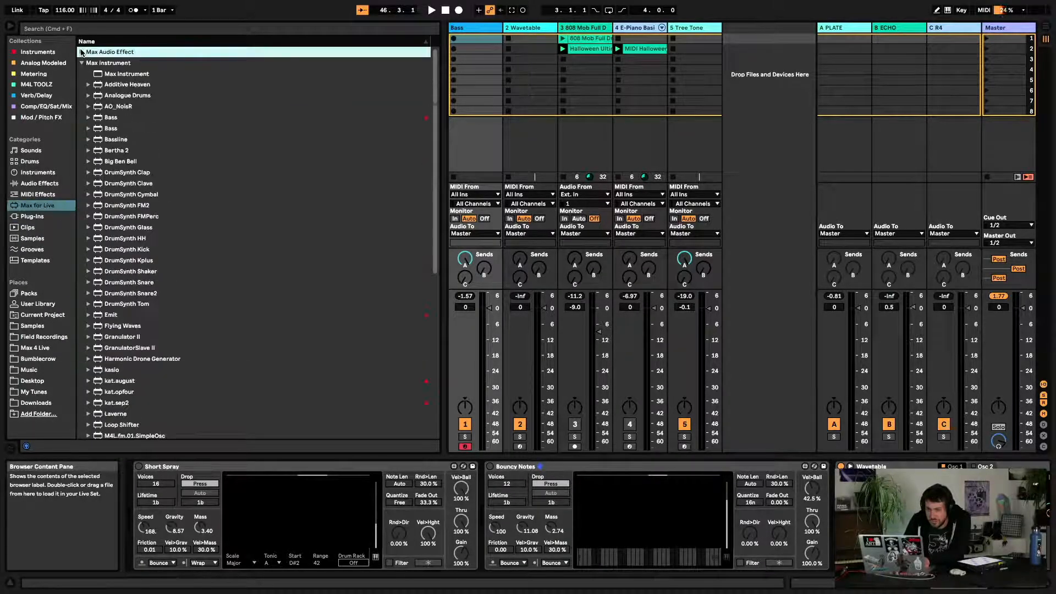
click(36, 348)
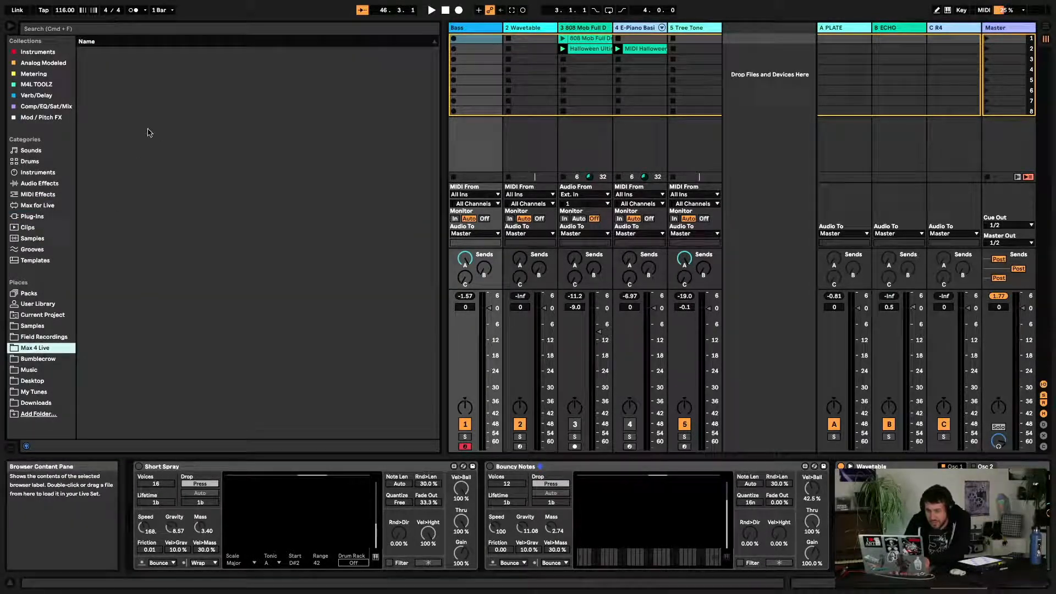
click(33, 327)
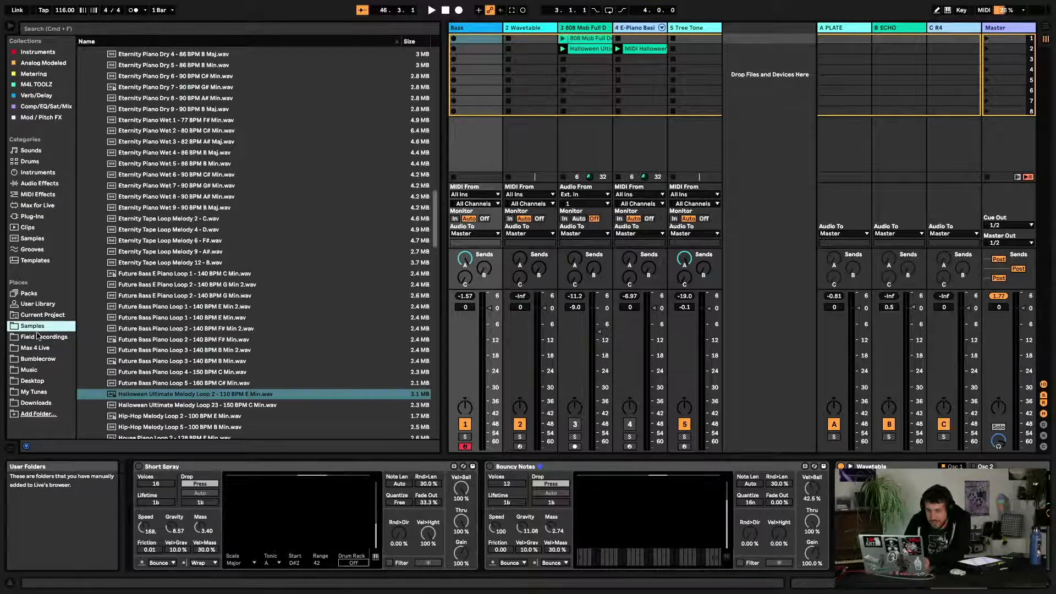
scroll(151, 287, up, 10)
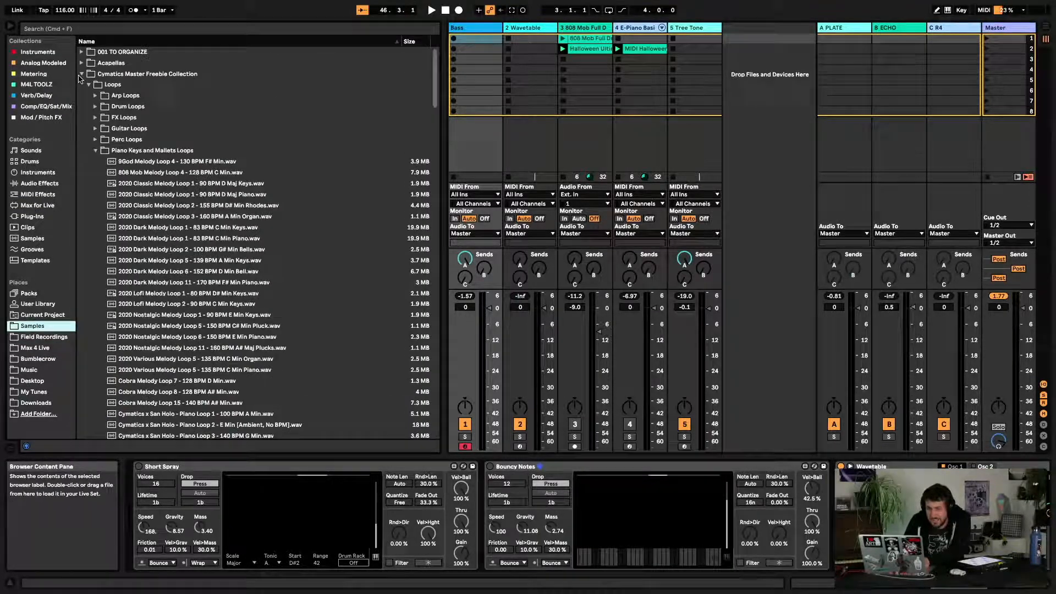
click(82, 73)
click(82, 205)
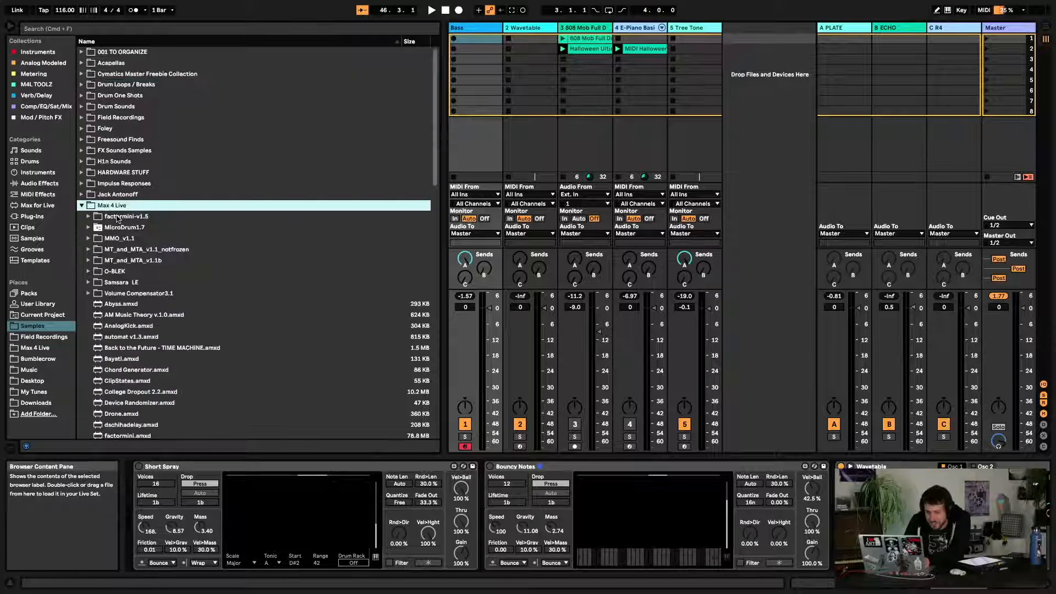
scroll(117, 219, down, 5)
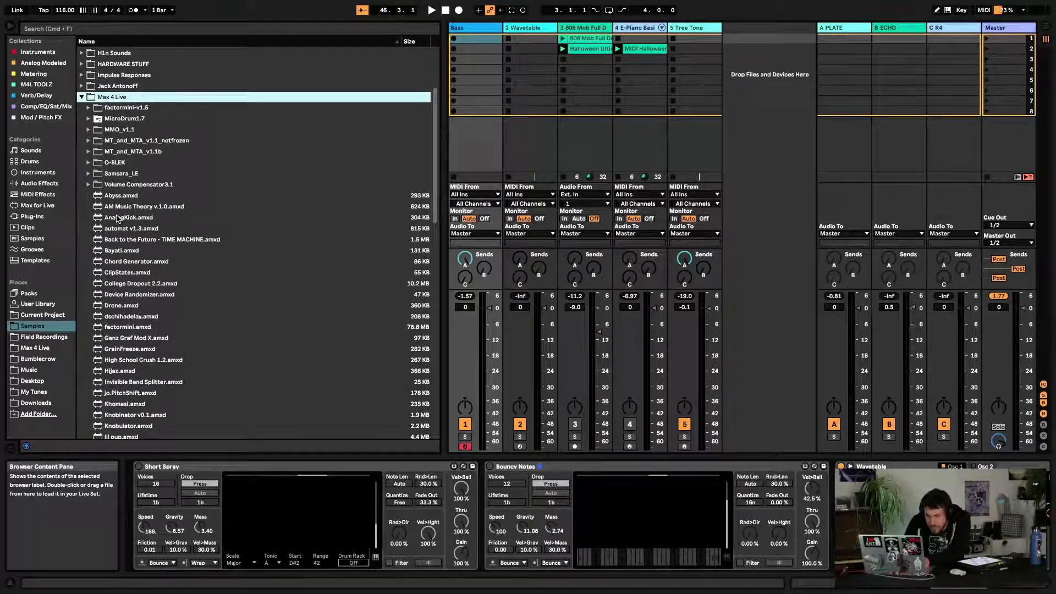
scroll(122, 256, down, 9)
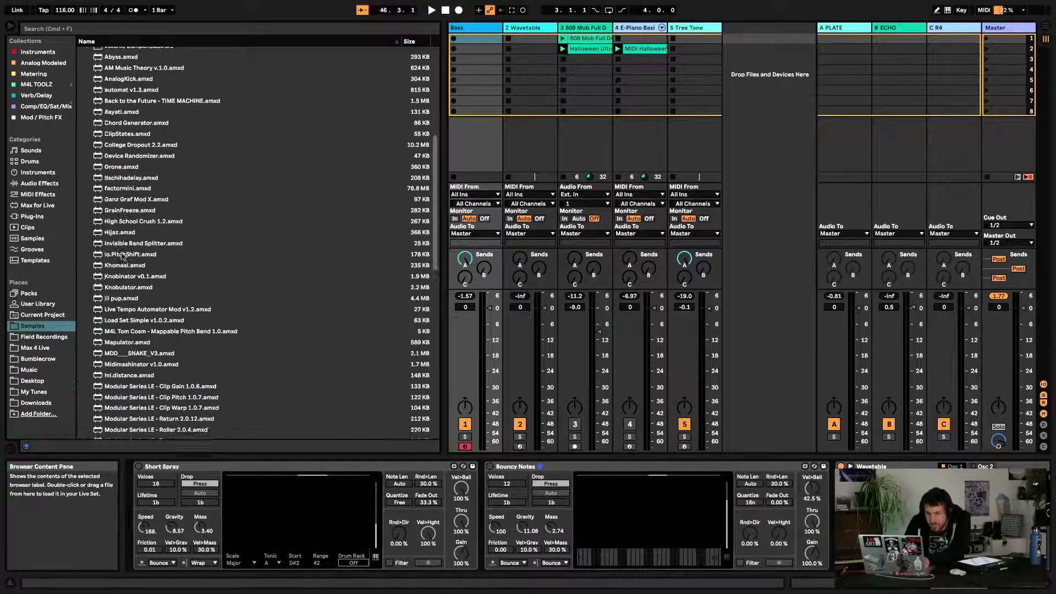
scroll(122, 252, down, 8)
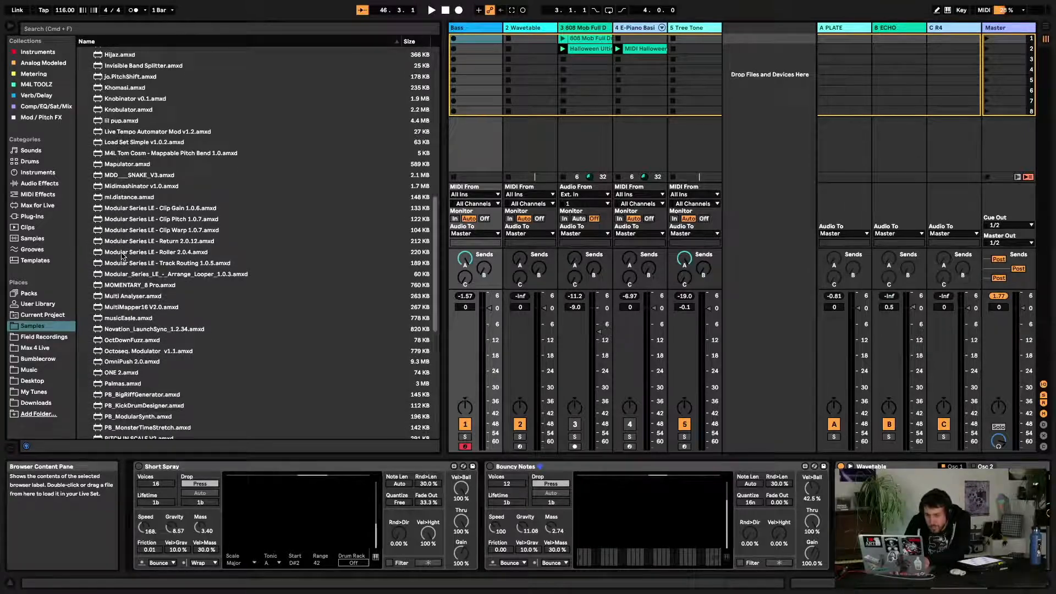
scroll(123, 256, down, 1)
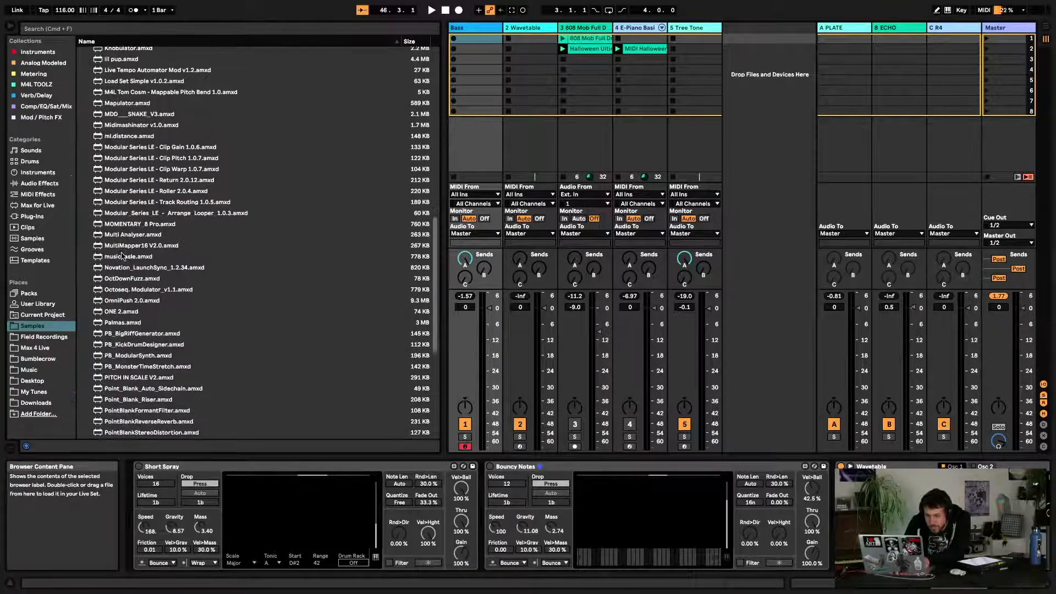
click(137, 302)
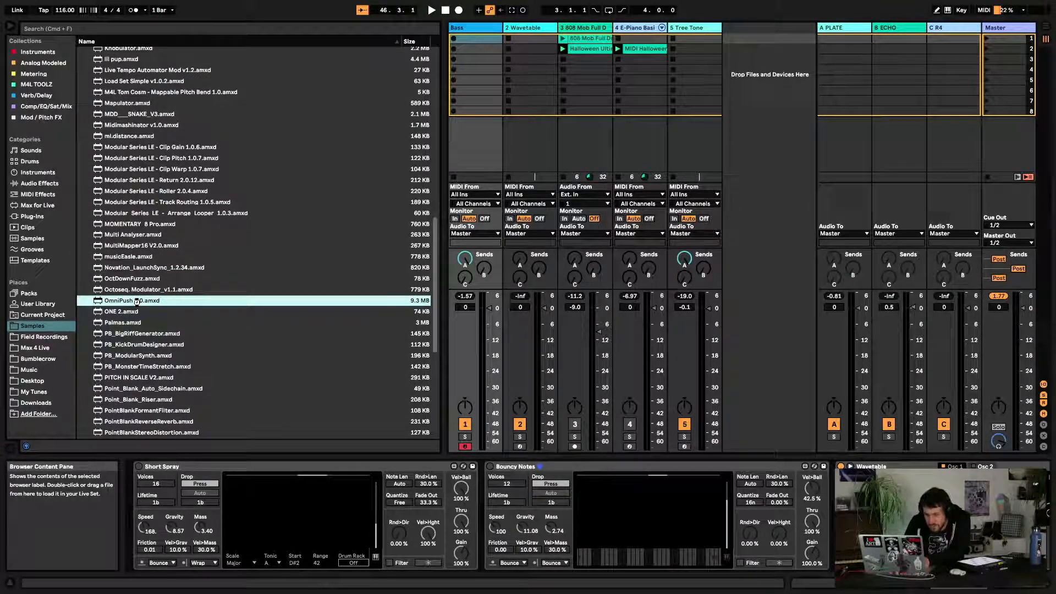
Try OmniPush's scalemode, then return its Mode to freehand
scroll(452, 536, right, 10)
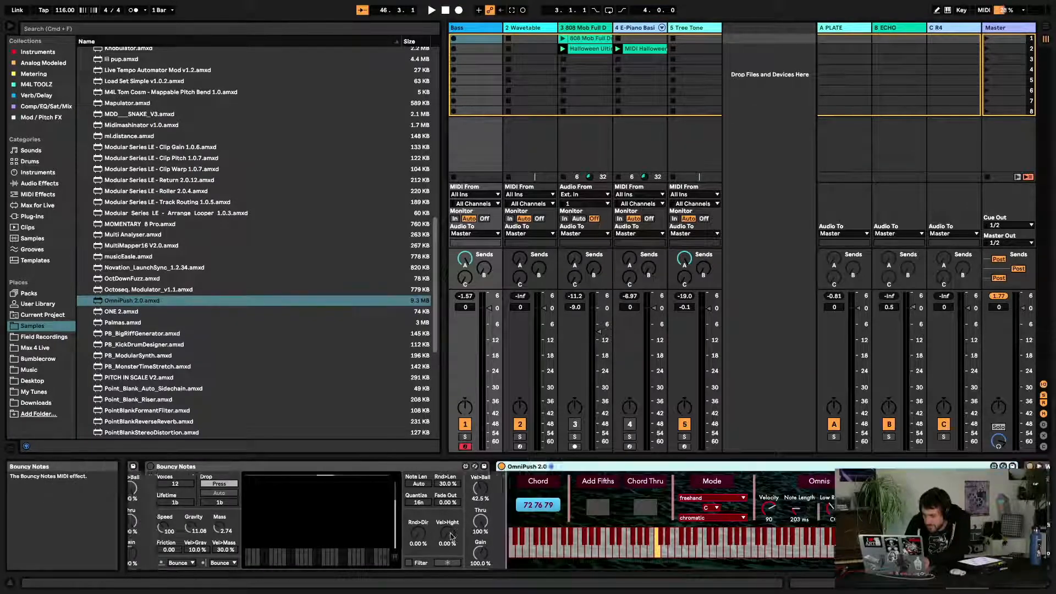
scroll(451, 537, left, 10)
scroll(451, 537, left, 2)
scroll(451, 537, right, 8)
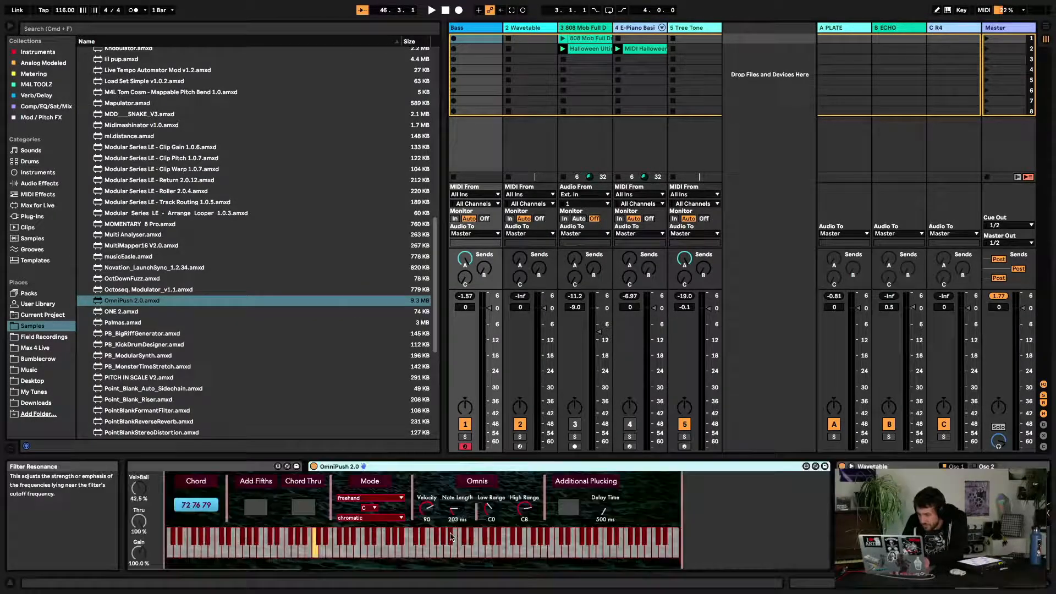
scroll(451, 537, left, 8)
scroll(451, 537, right, 2)
scroll(451, 537, right, 5)
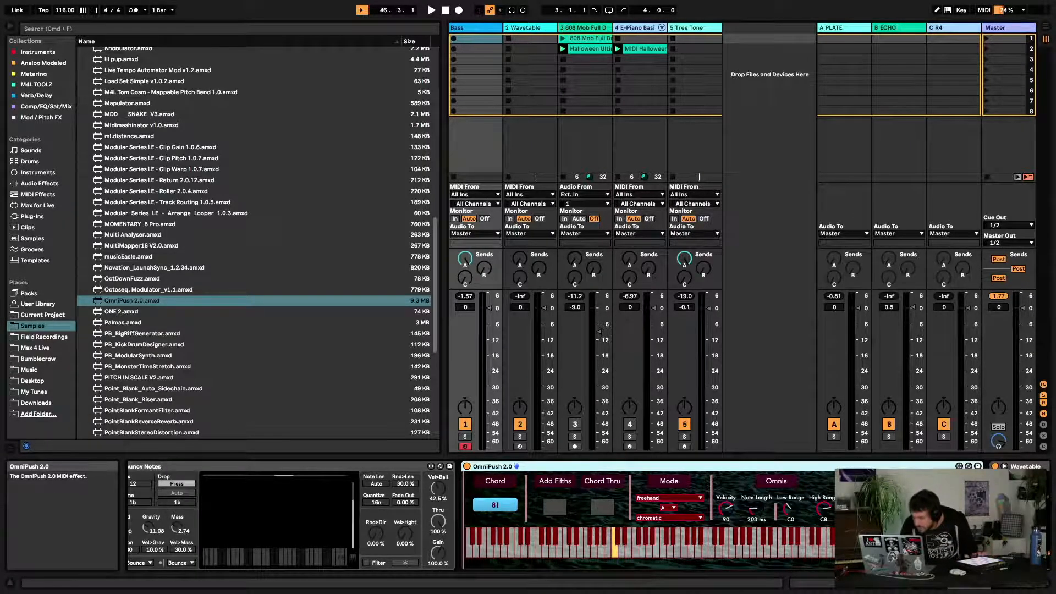
scroll(593, 527, right, 3)
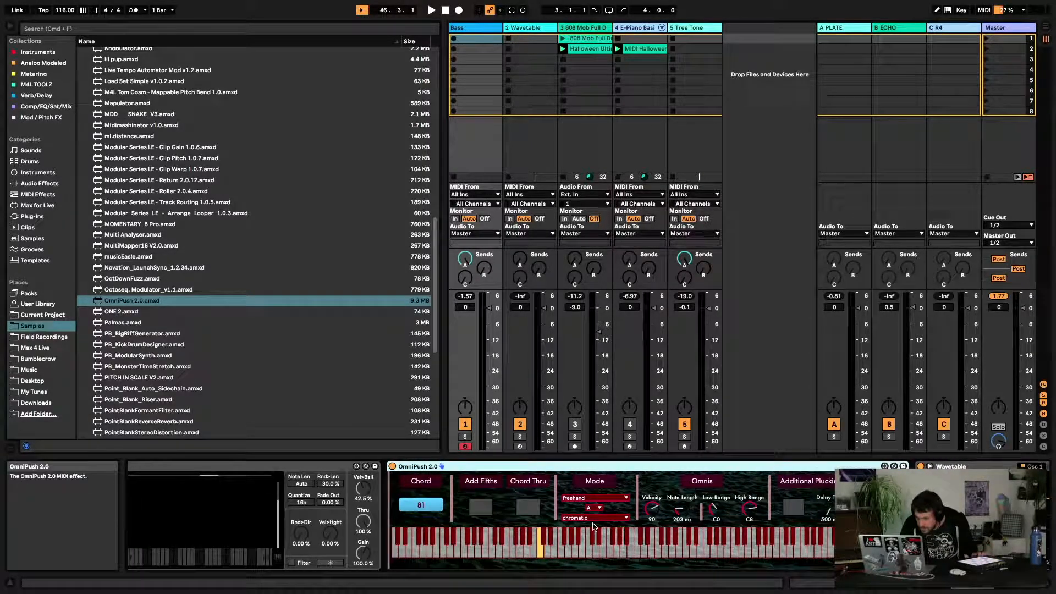
click(593, 499)
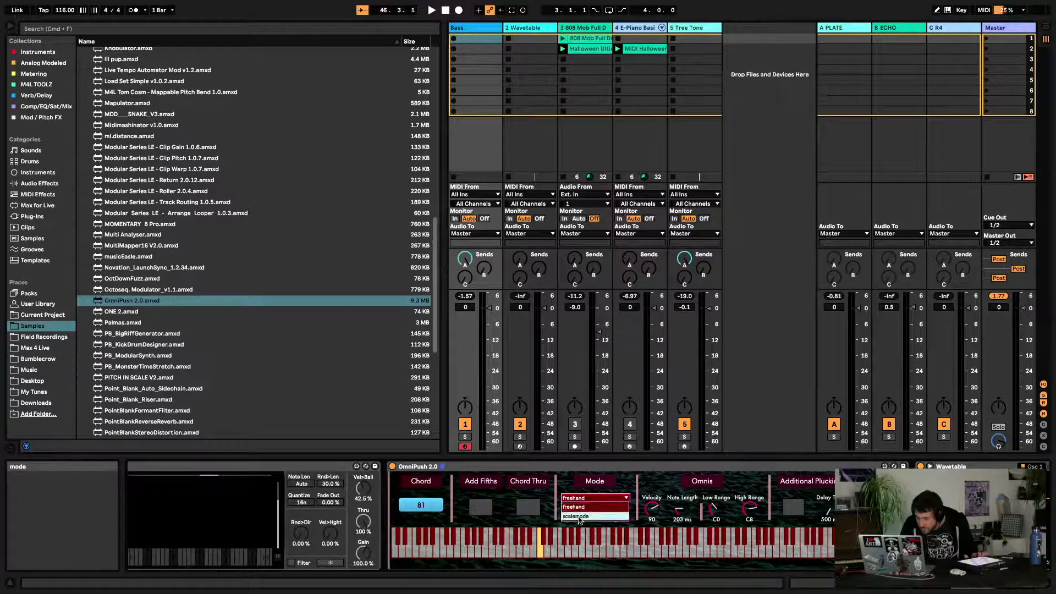
click(577, 516)
click(595, 498)
click(575, 507)
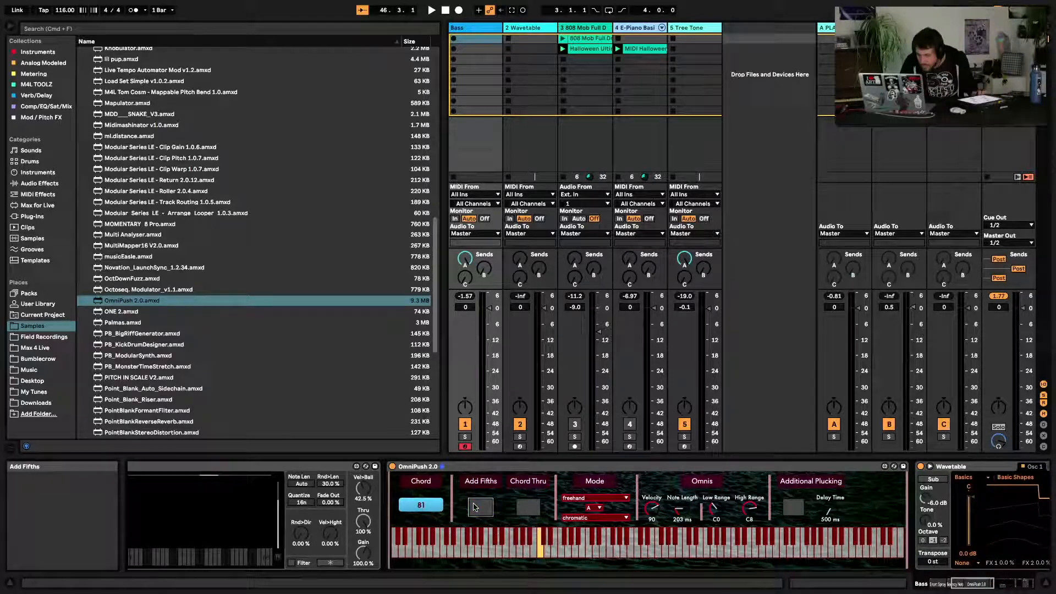
Pick keys on OmniPush's keyboard to set its chord notes
click(535, 553)
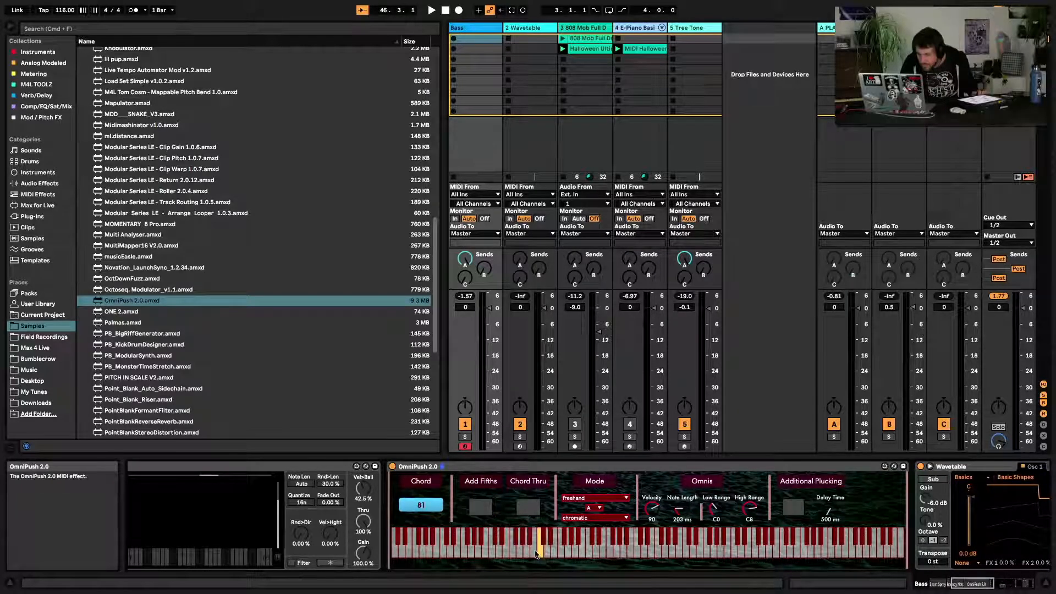
click(676, 546)
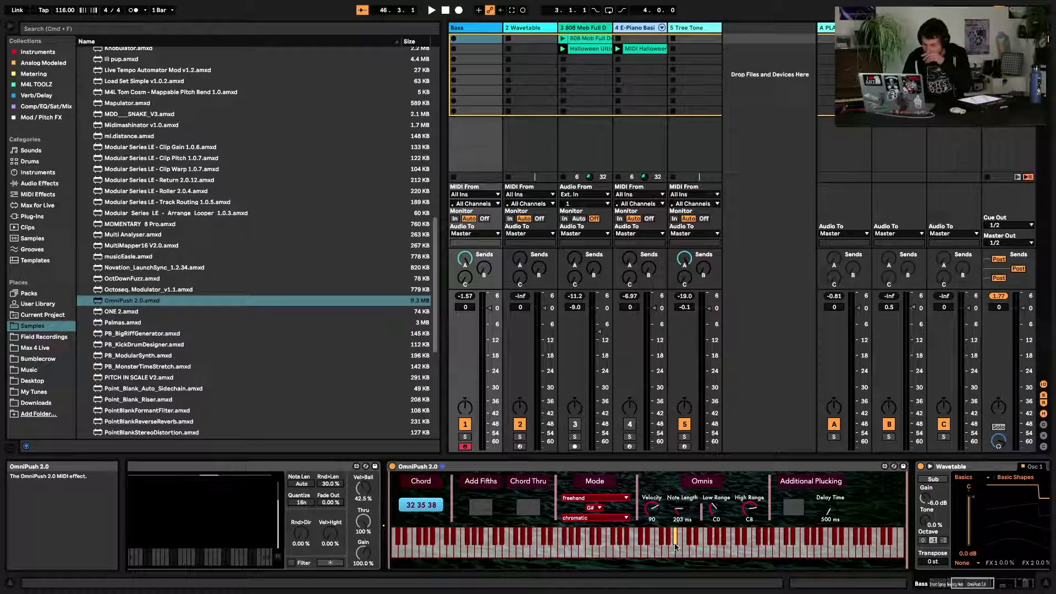
Browse the M4L TOOLZ and Instruments collections in the browser
scroll(366, 472, right, 5)
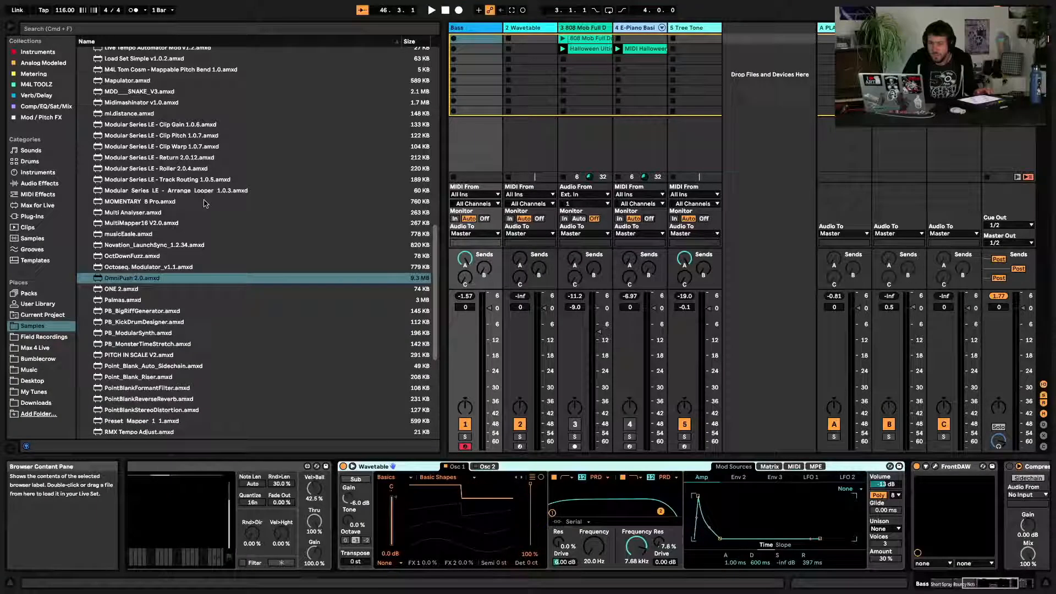
click(36, 85)
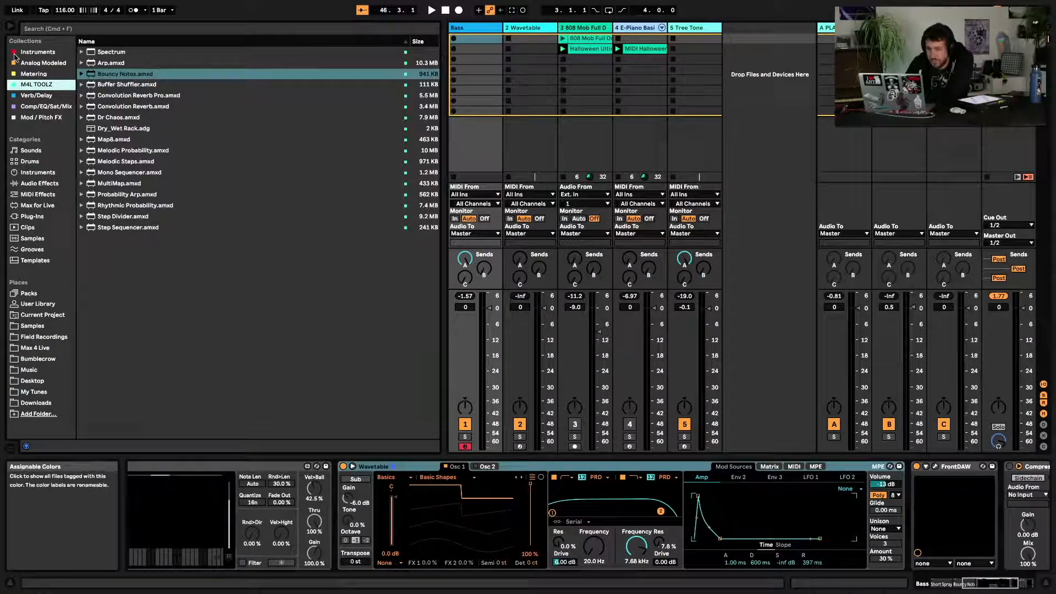
click(35, 52)
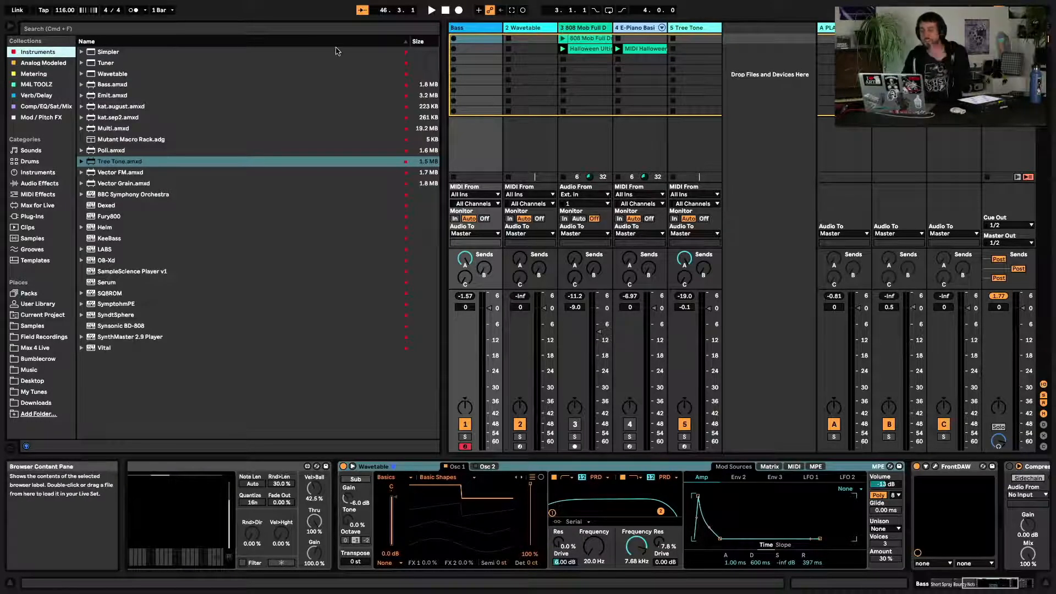
Insert a new audio track after the Tree Tone track
key(Tab)
key(Tab)
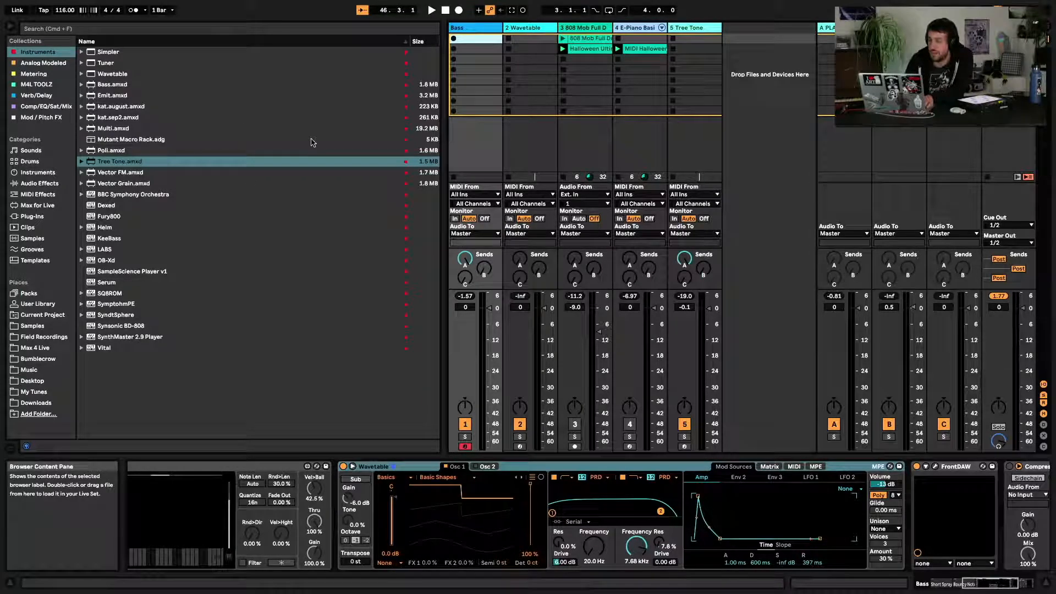
click(577, 96)
key(Tab)
key(Tab)
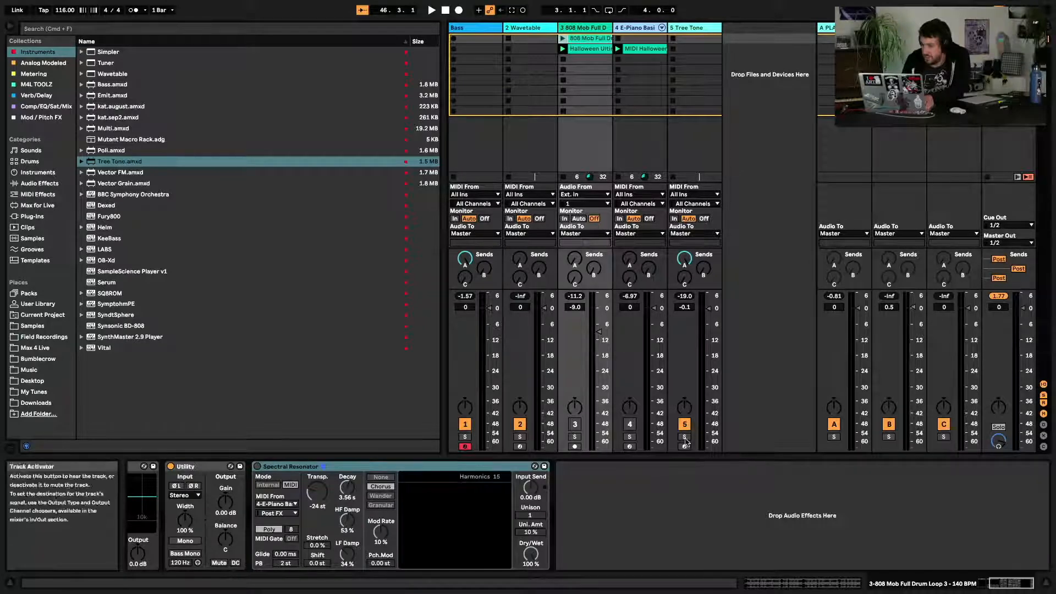
key(Tab)
right_click(927, 260)
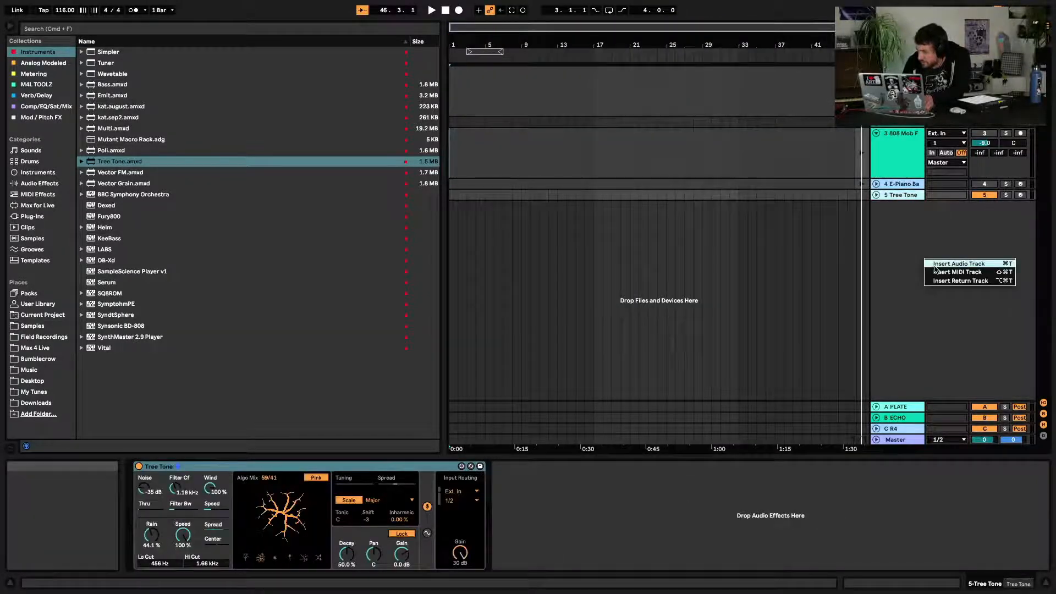
click(935, 266)
key(Tab)
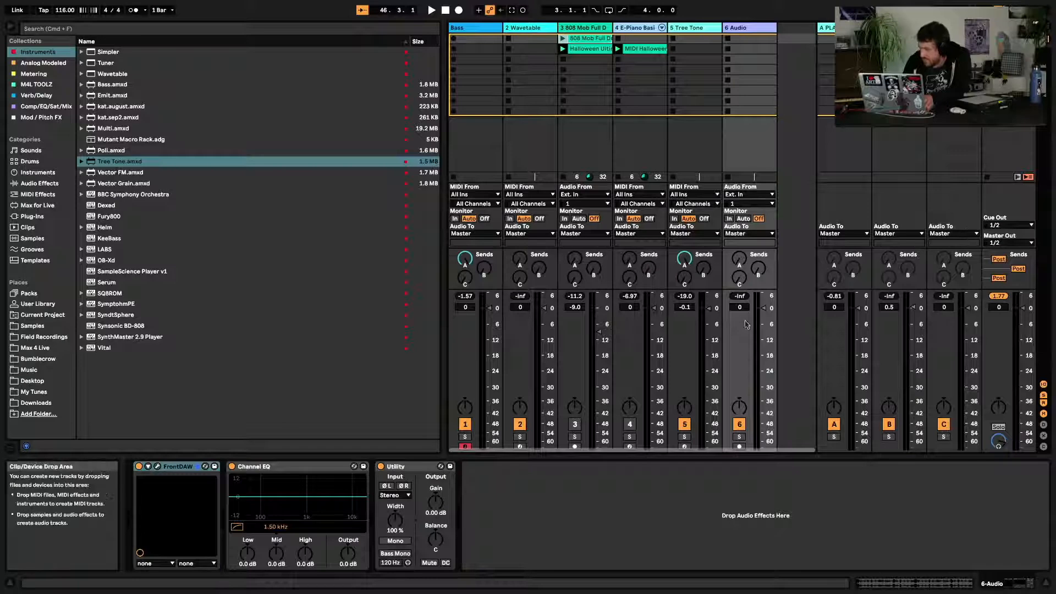
Set the new audio track's input to Resampling and its output to 5-Tree Tone
click(747, 195)
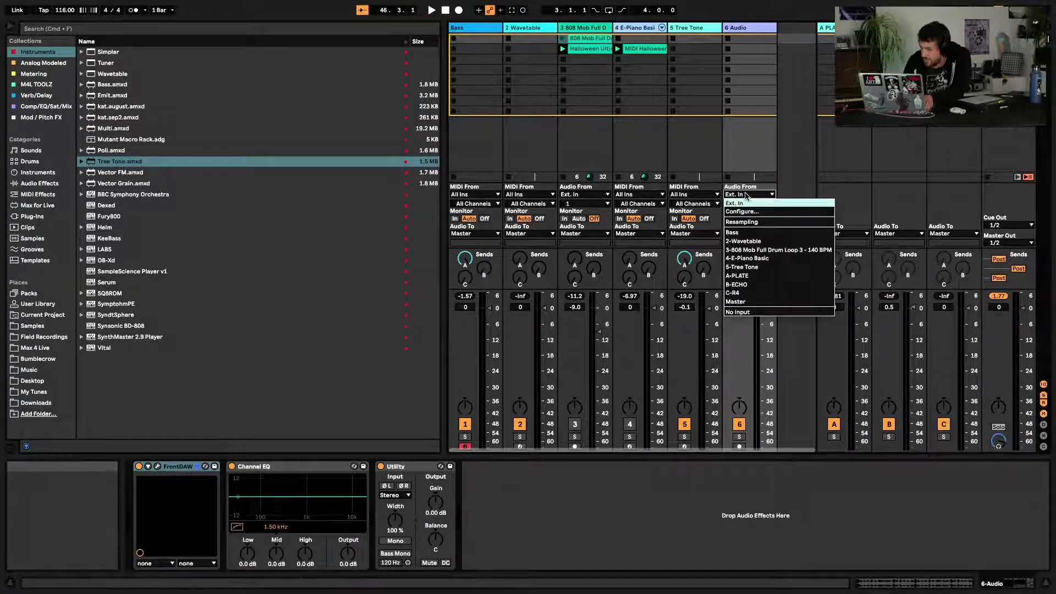
click(749, 222)
click(748, 233)
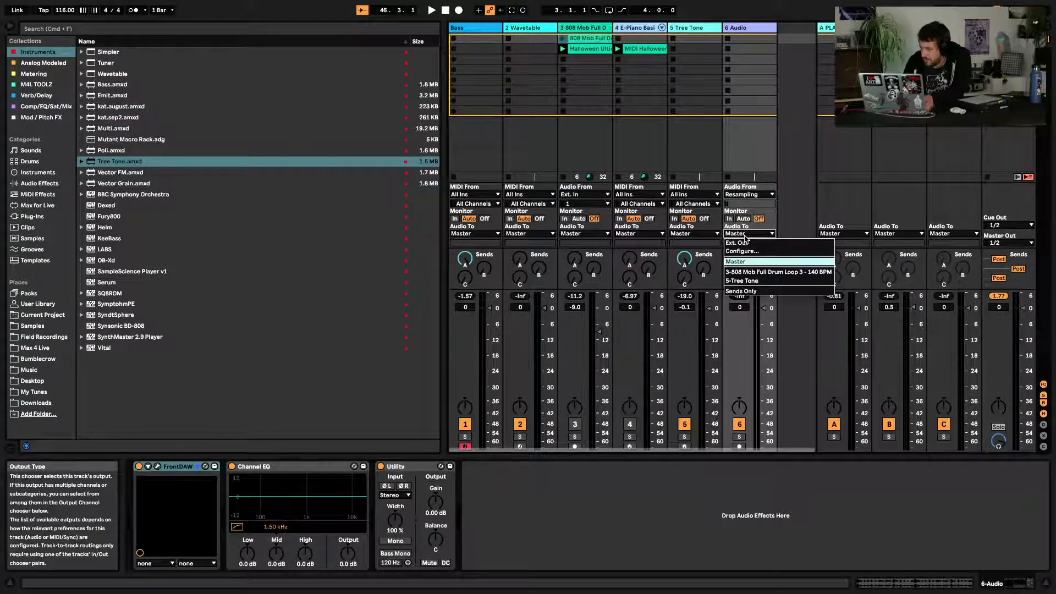
click(744, 281)
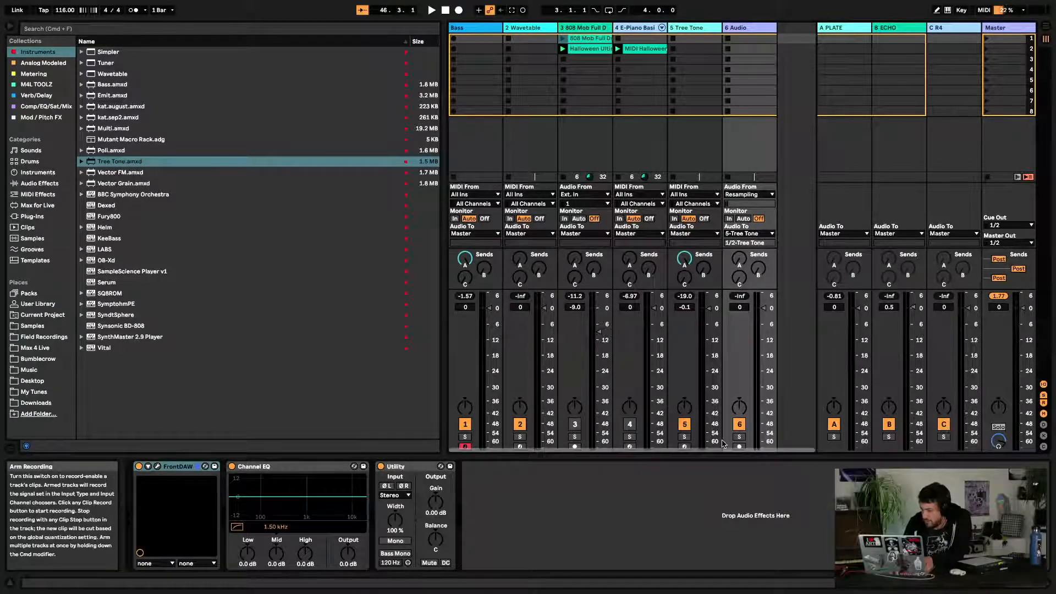
Arm the new audio track for recording
scroll(741, 447, down, 1)
scroll(724, 445, right, 1)
scroll(753, 444, left, 1)
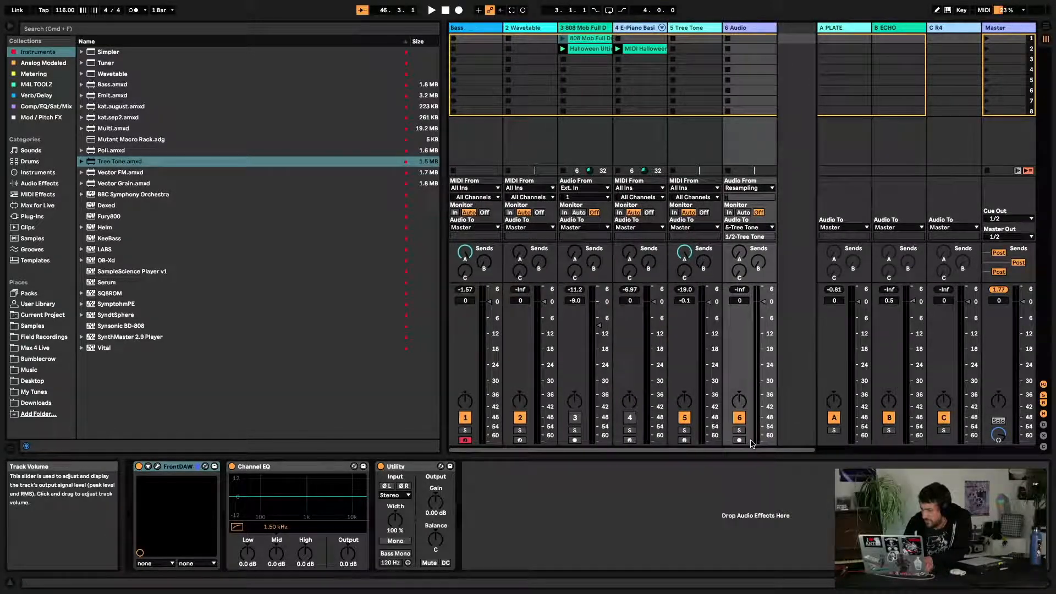
click(740, 440)
scroll(748, 391, right, 1)
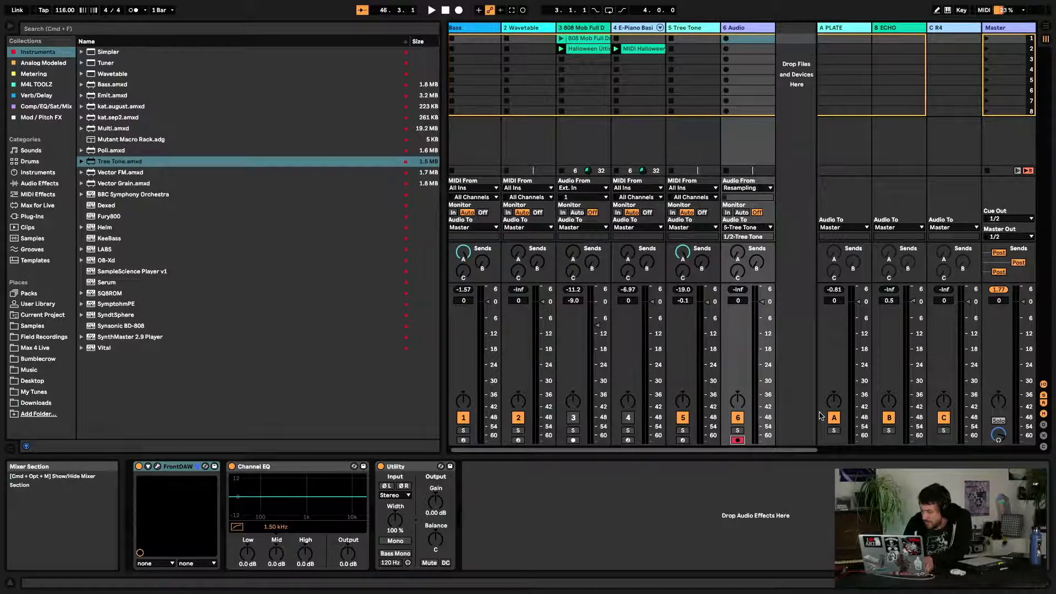
scroll(748, 388, left, 1)
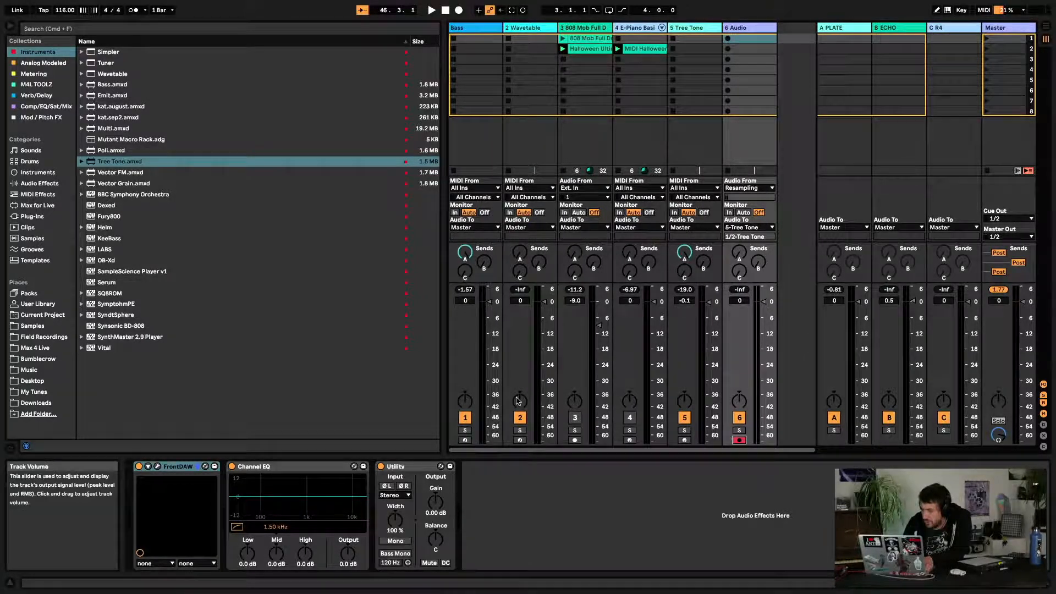
Expand the E-Piano and Tree Tone tracks in the arrangement, then arm the Bass track for recording
key(Tab)
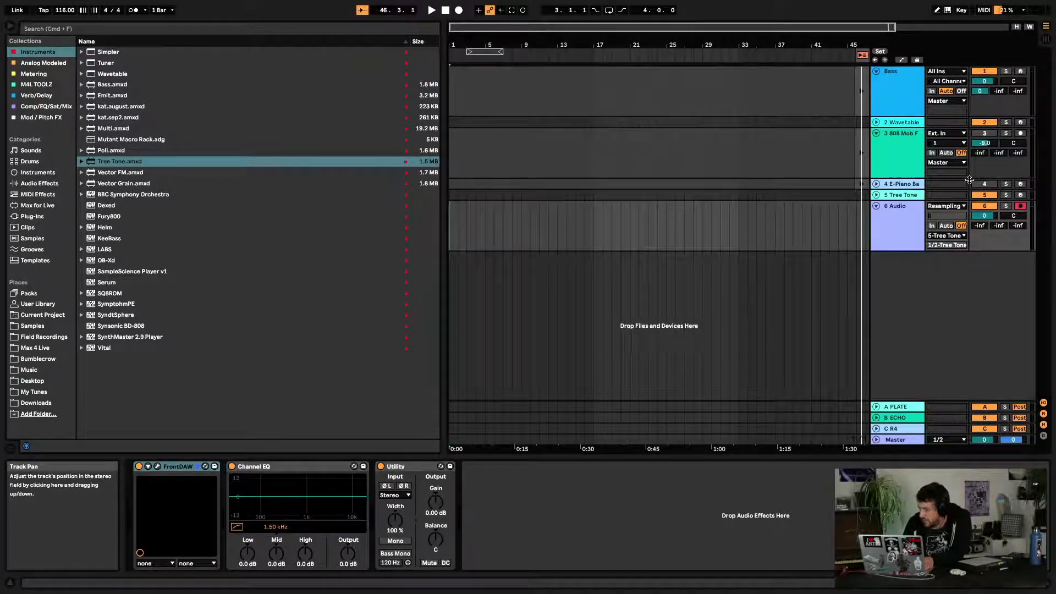
click(876, 194)
click(877, 184)
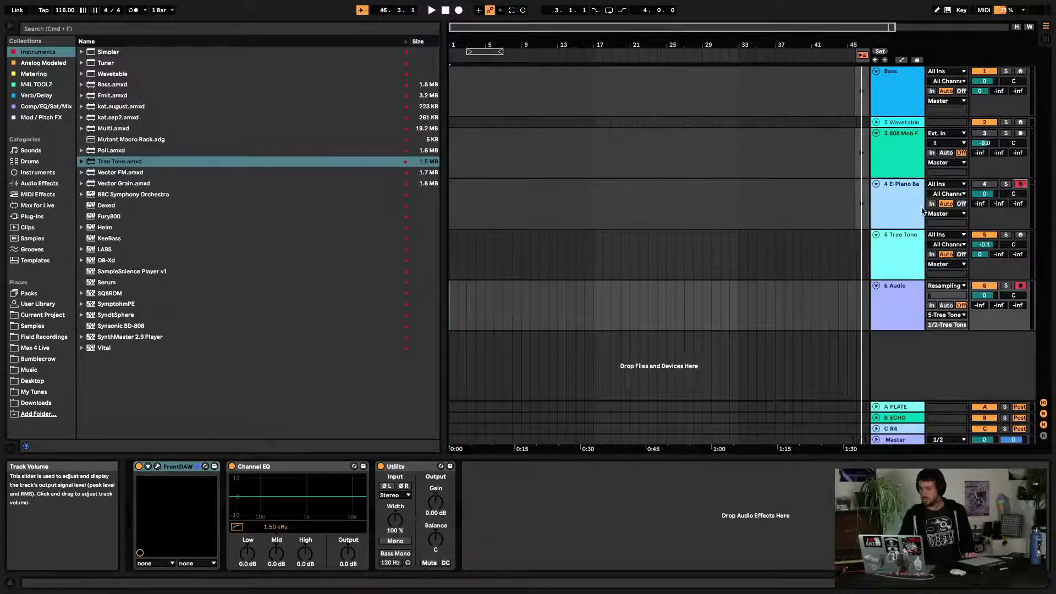
click(905, 209)
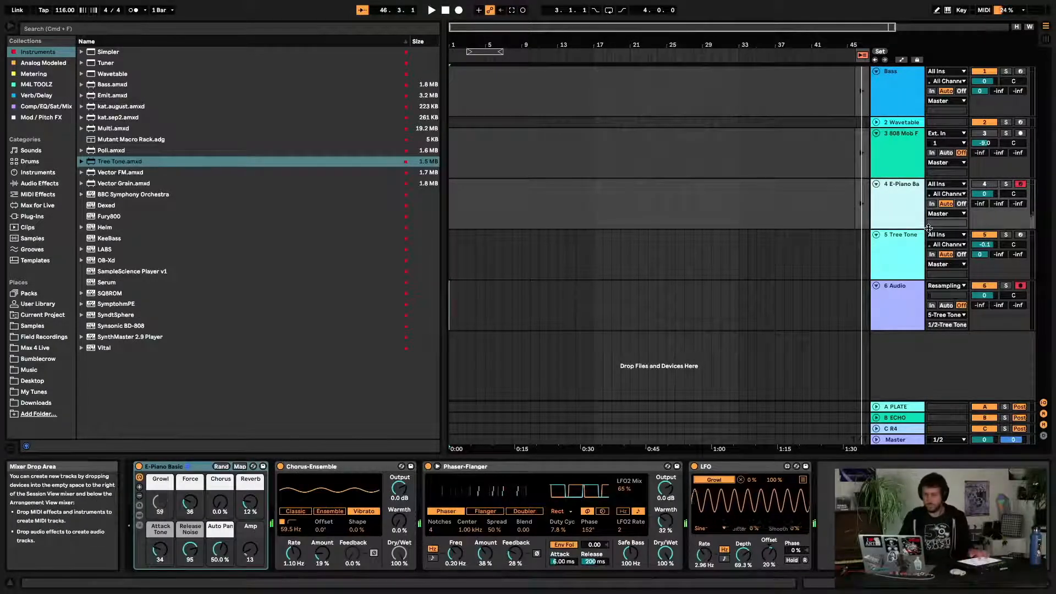
click(905, 97)
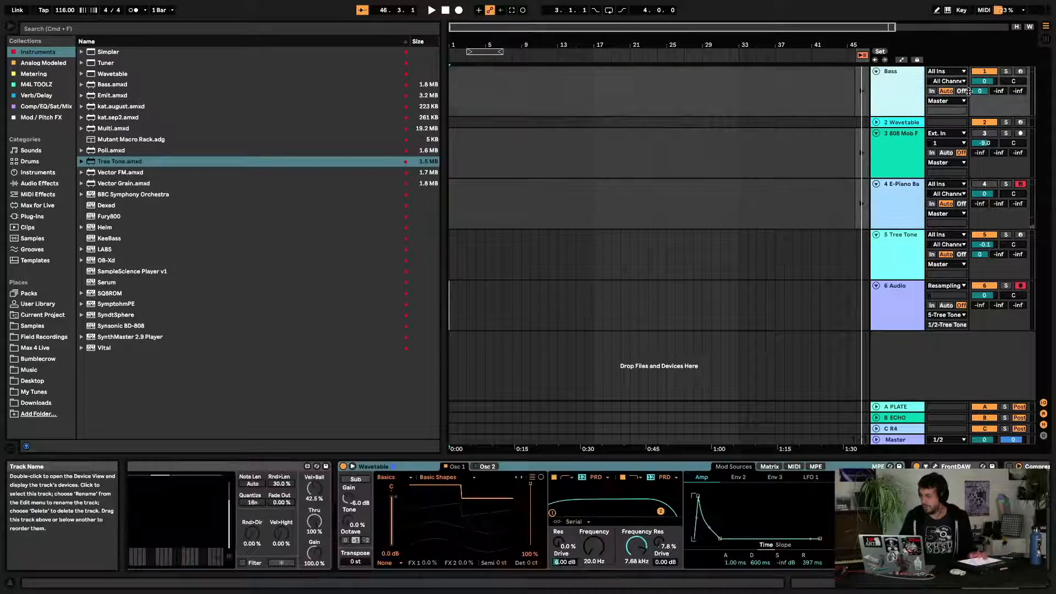
click(1020, 72)
Delete the Bouncy Notes device from the Bass track's chain
scroll(517, 518, left, 5)
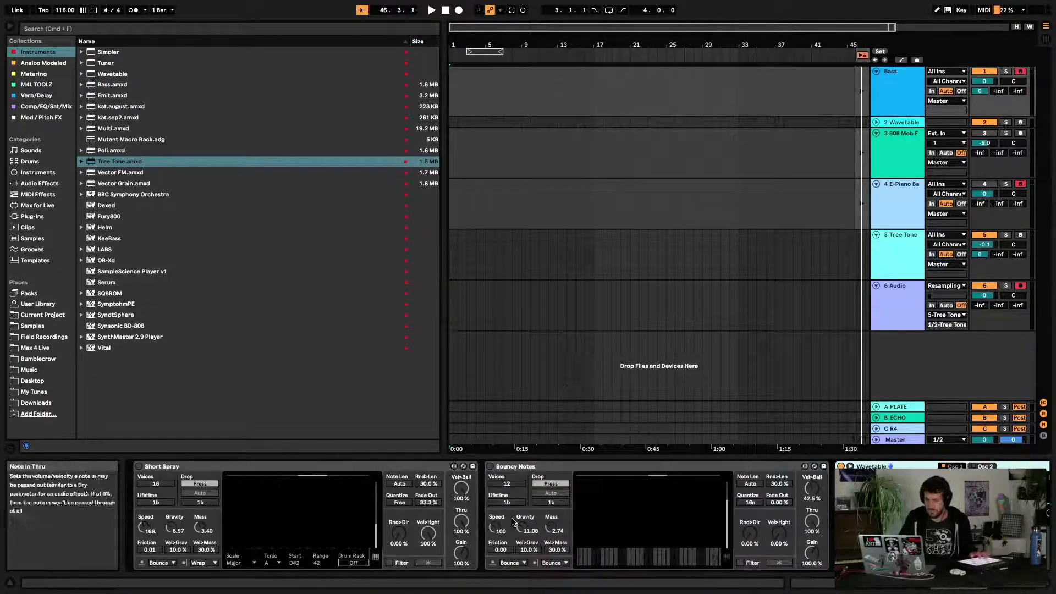
click(527, 466)
key(Delete)
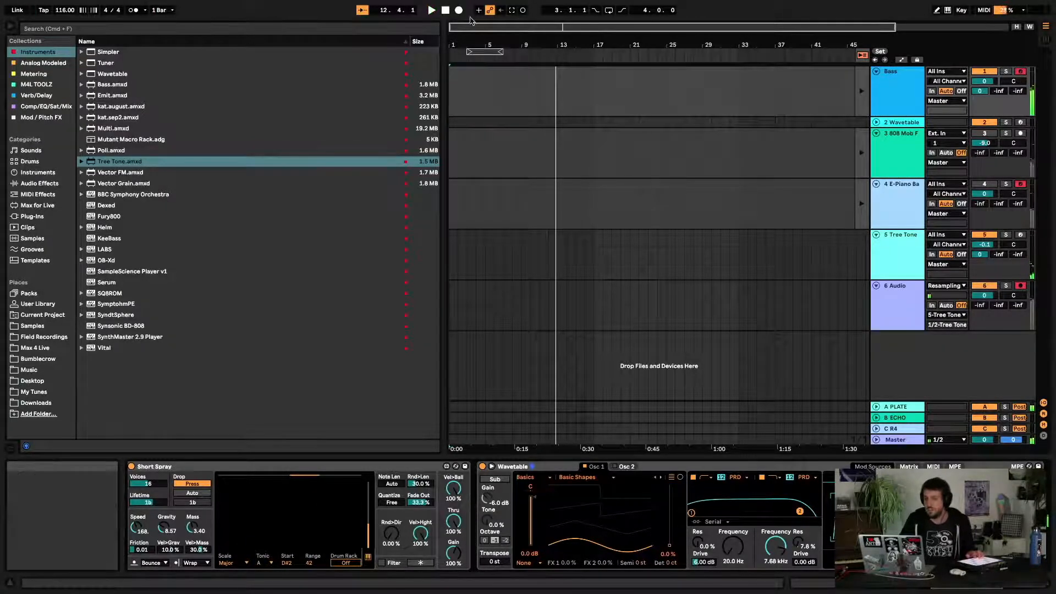
Record into the arrangement from the start, then stop recording
click(446, 10)
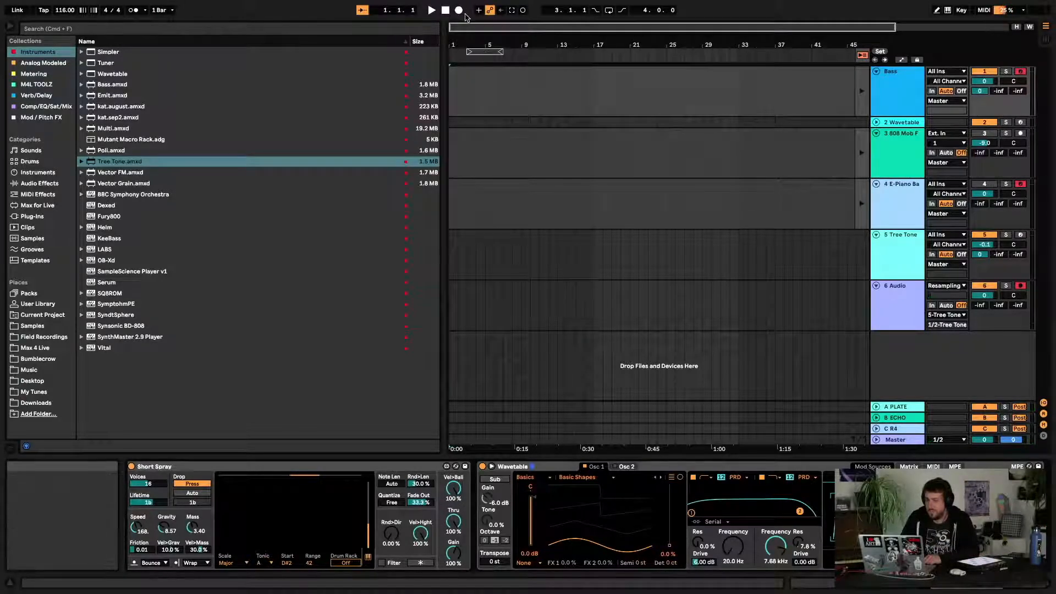
click(461, 12)
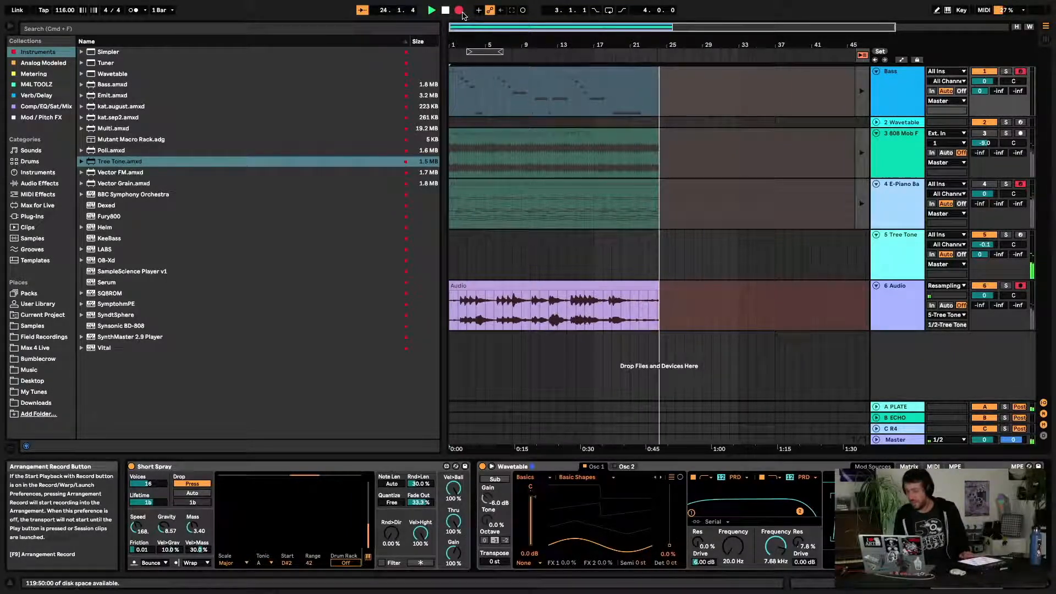
key(space)
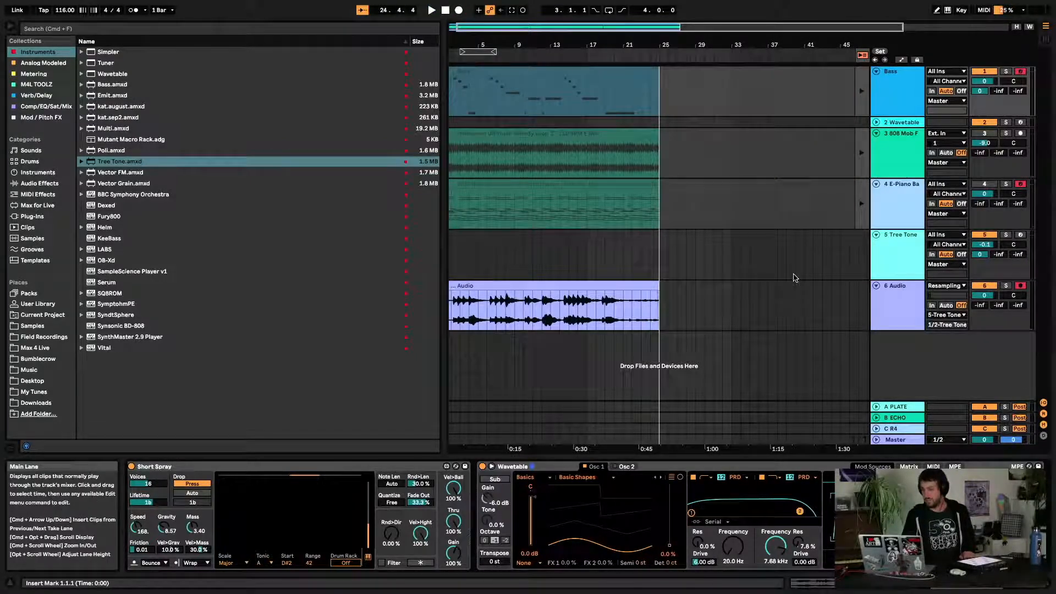
Set the audio track's input to 5-Tree Tone
click(637, 285)
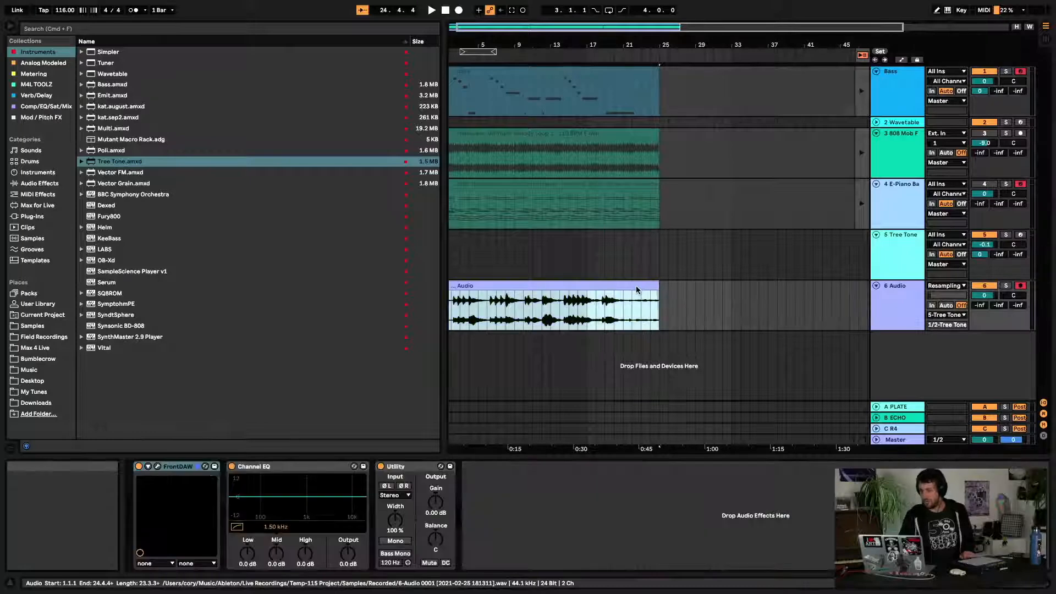
click(947, 286)
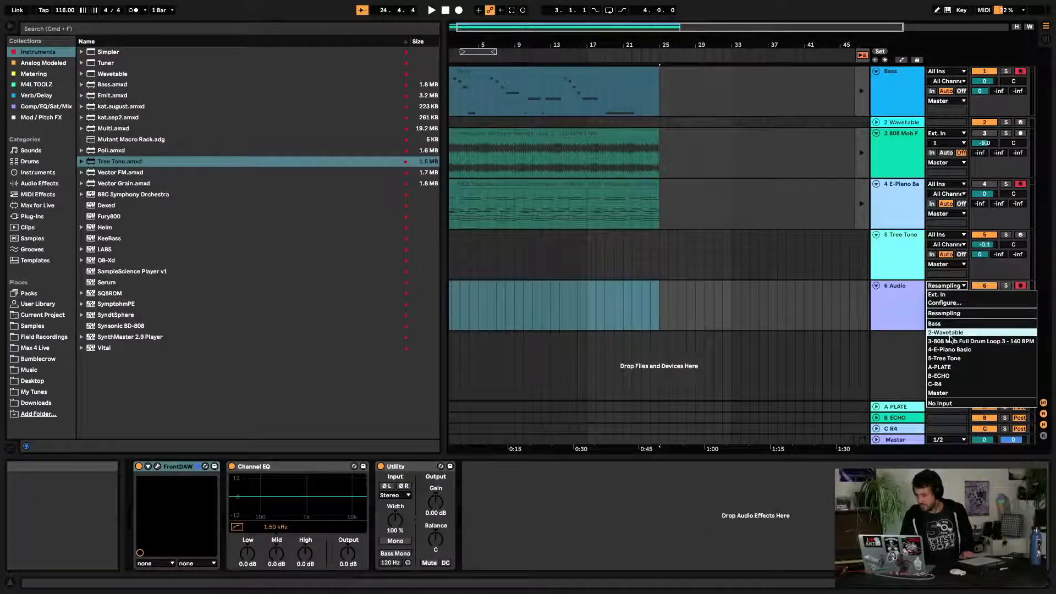
click(945, 359)
Record another take into the arrangement from the start, then stop
click(696, 254)
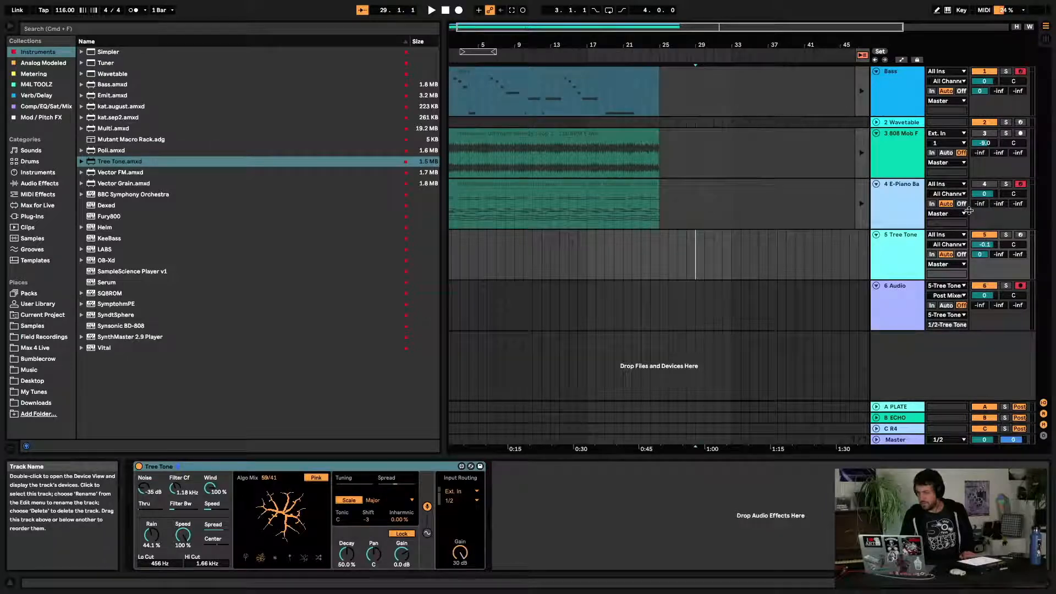
drag(575, 40, 582, 42)
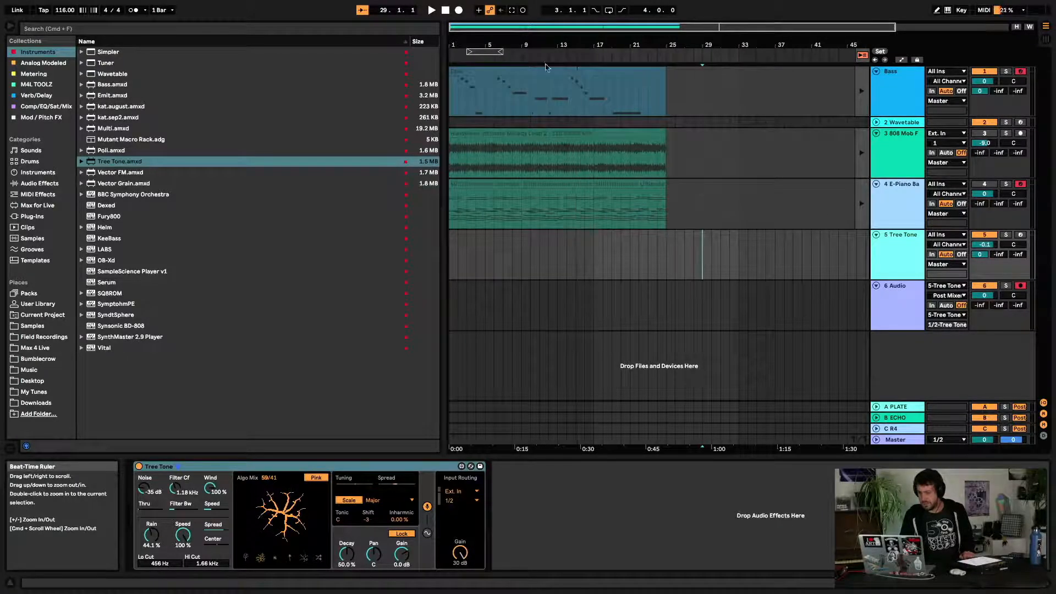
click(445, 10)
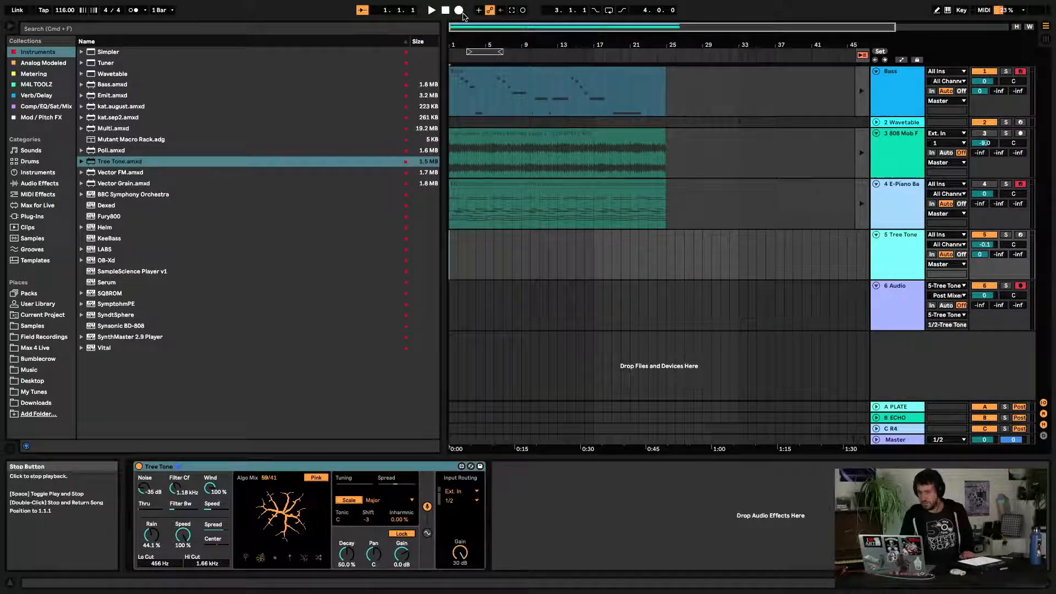
click(460, 11)
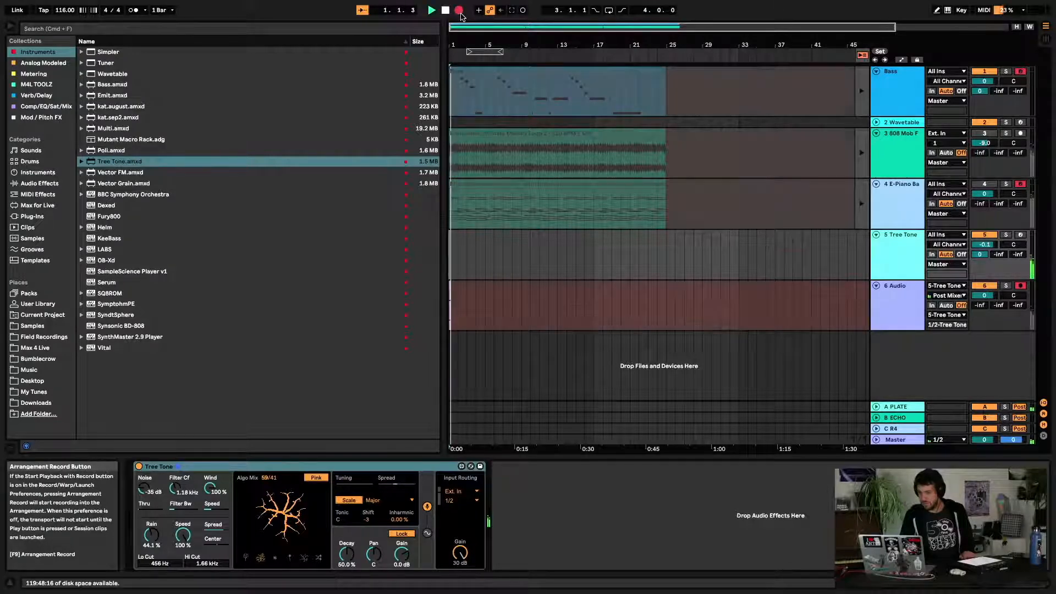
key(space)
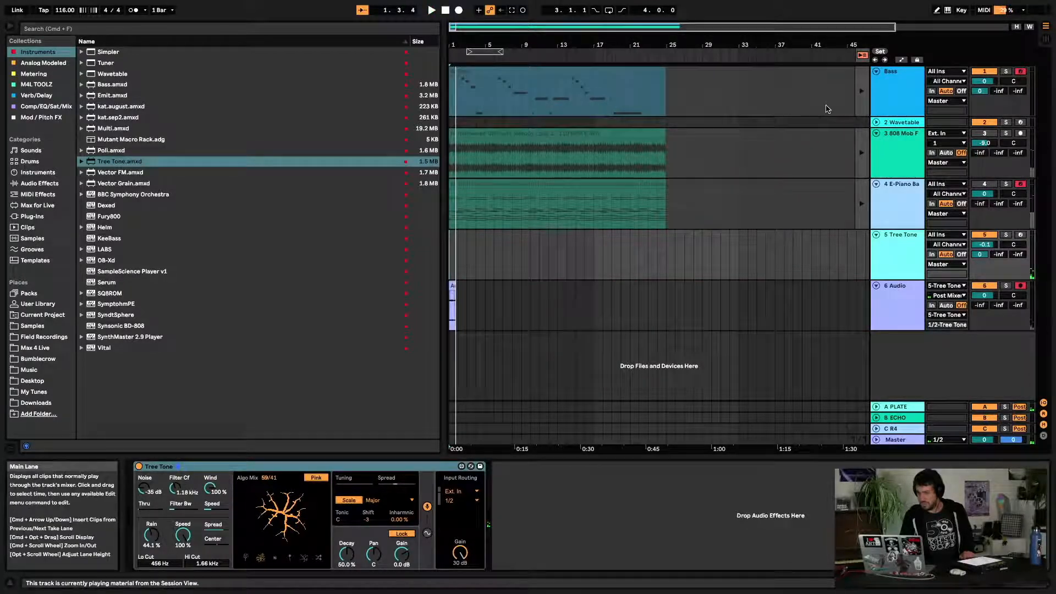
Select the Bass clip and the short take on the audio track
click(867, 110)
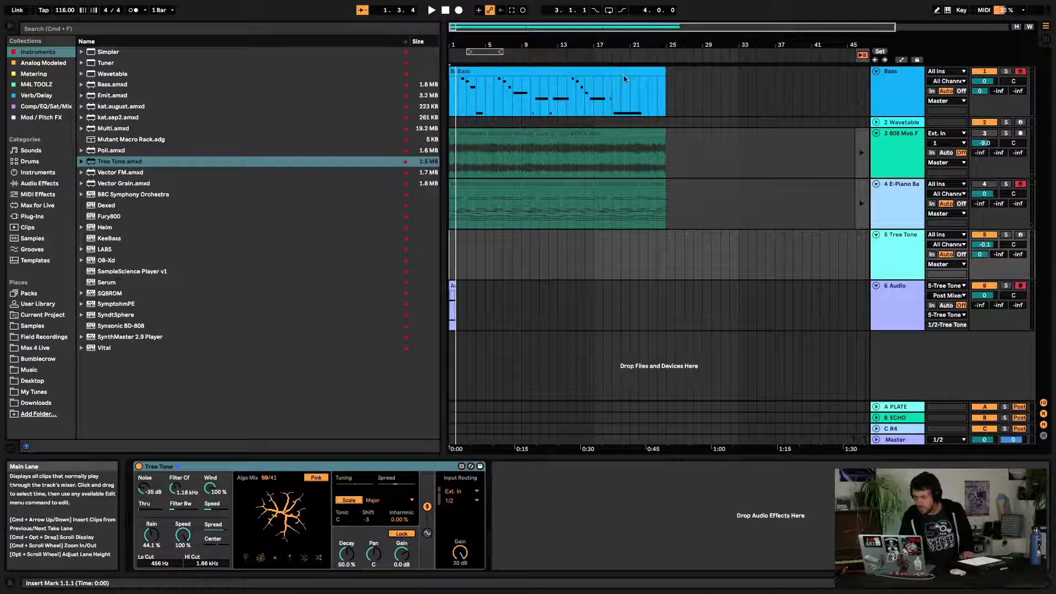
drag(457, 72, 450, 71)
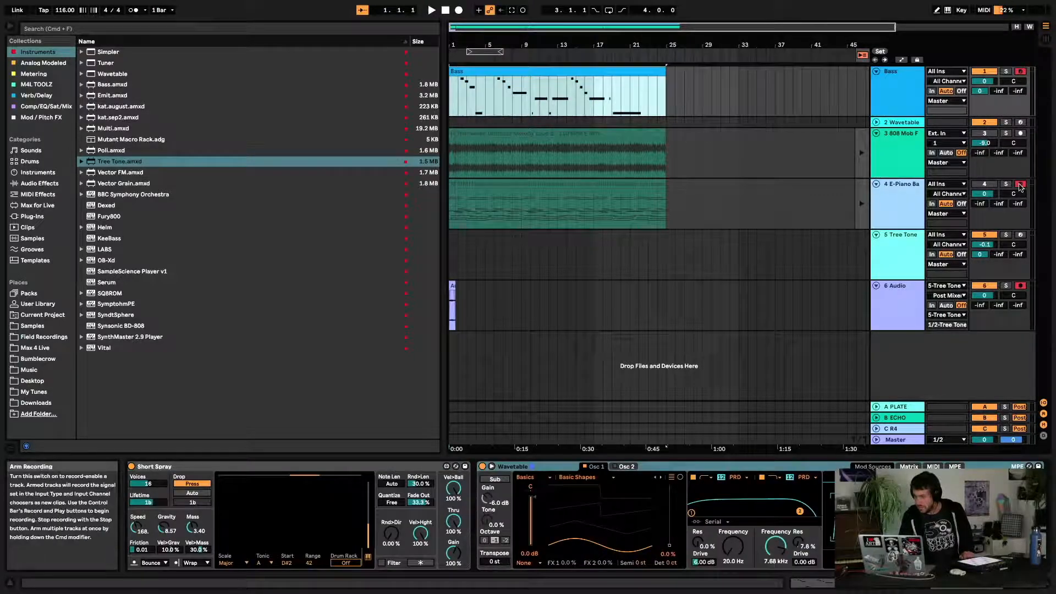
drag(498, 300, 381, 300)
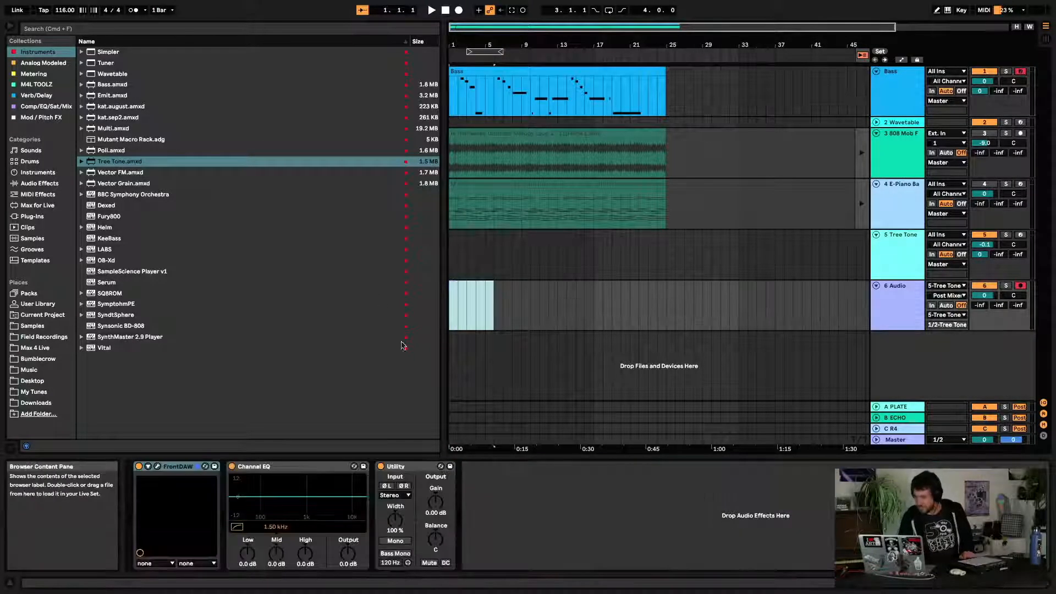
click(445, 11)
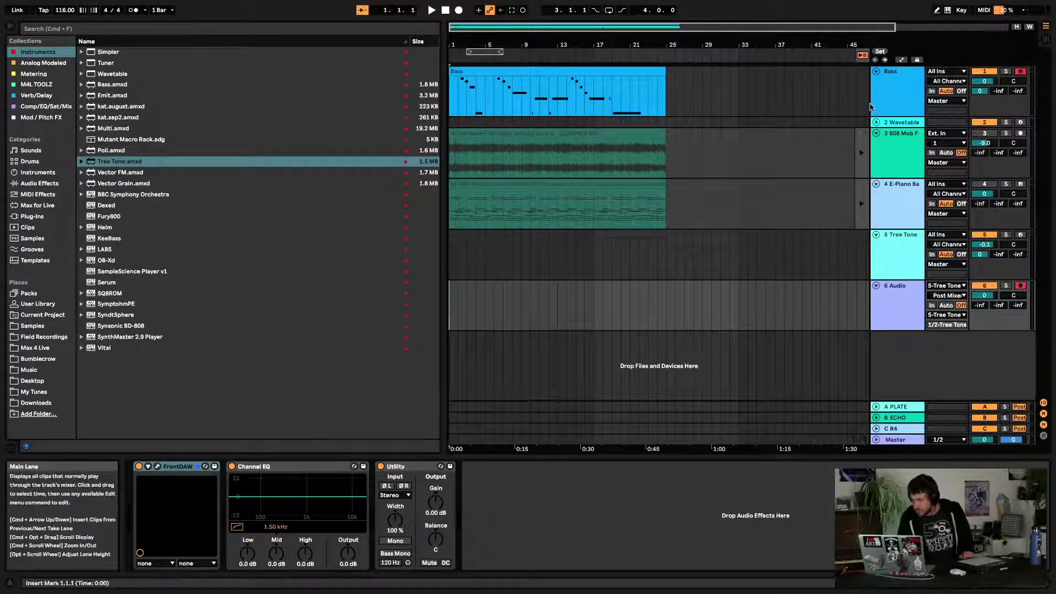
Show the automation lanes for all arrangement tracks
right_click(892, 102)
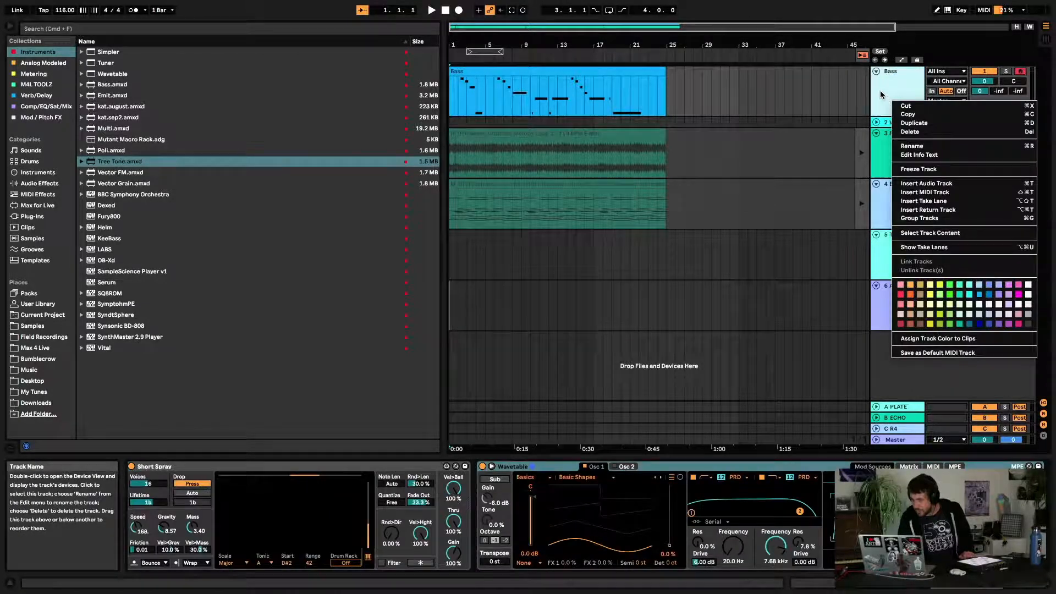
key(Escape)
click(901, 59)
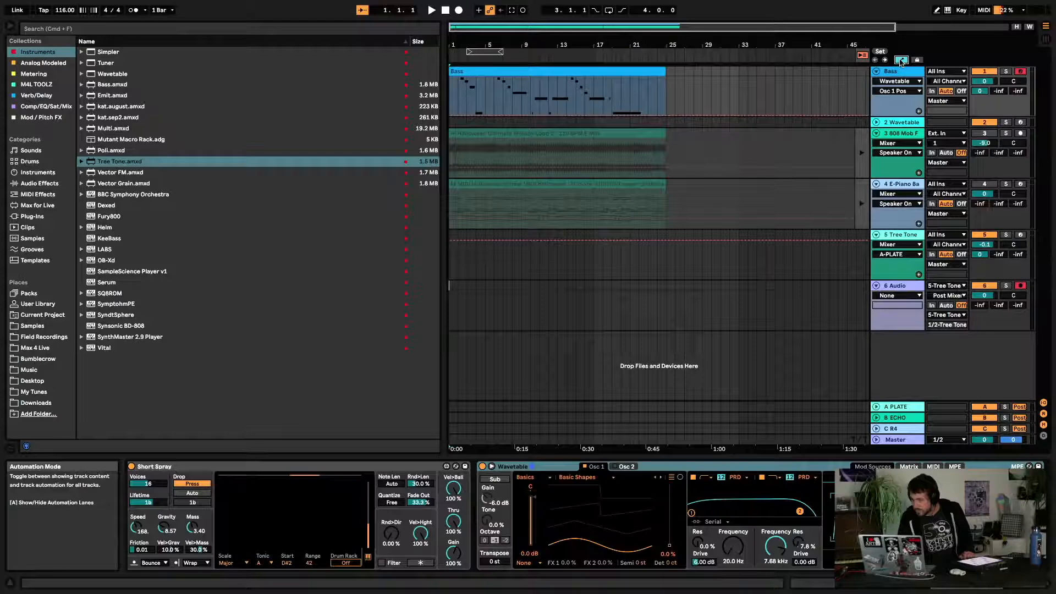
Hide the automation lanes in the arrangement
click(901, 60)
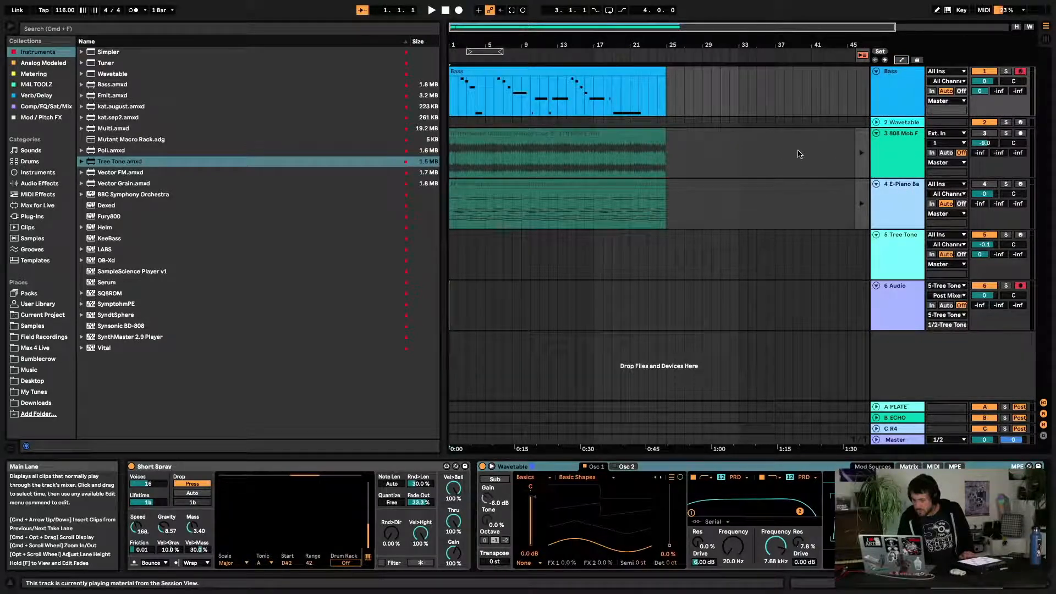
Try showing take lanes for the Bass track, undo the last edit, and hide the take lanes again
right_click(785, 99)
click(893, 85)
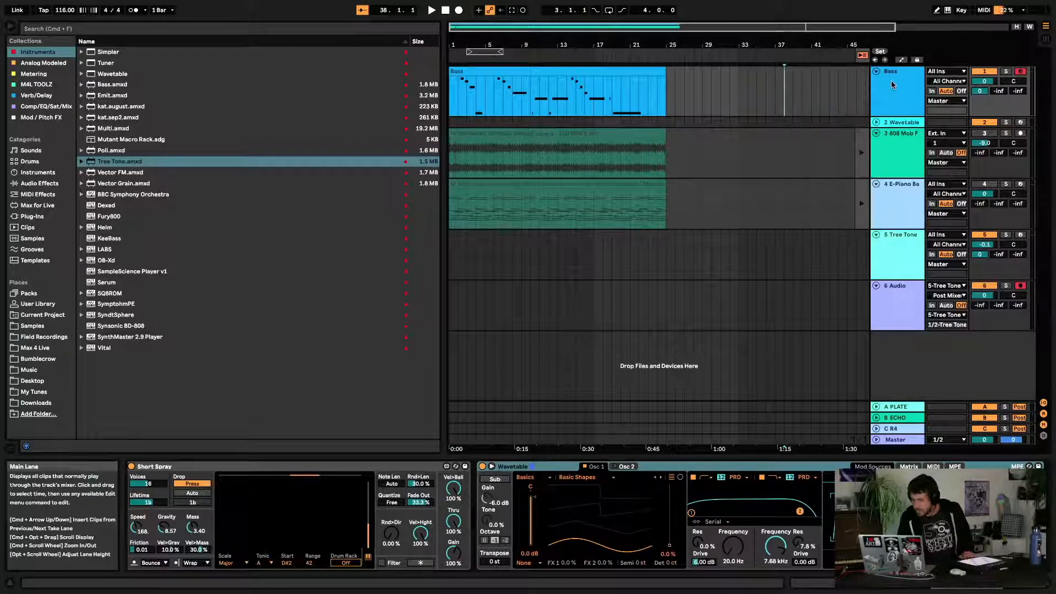
right_click(894, 84)
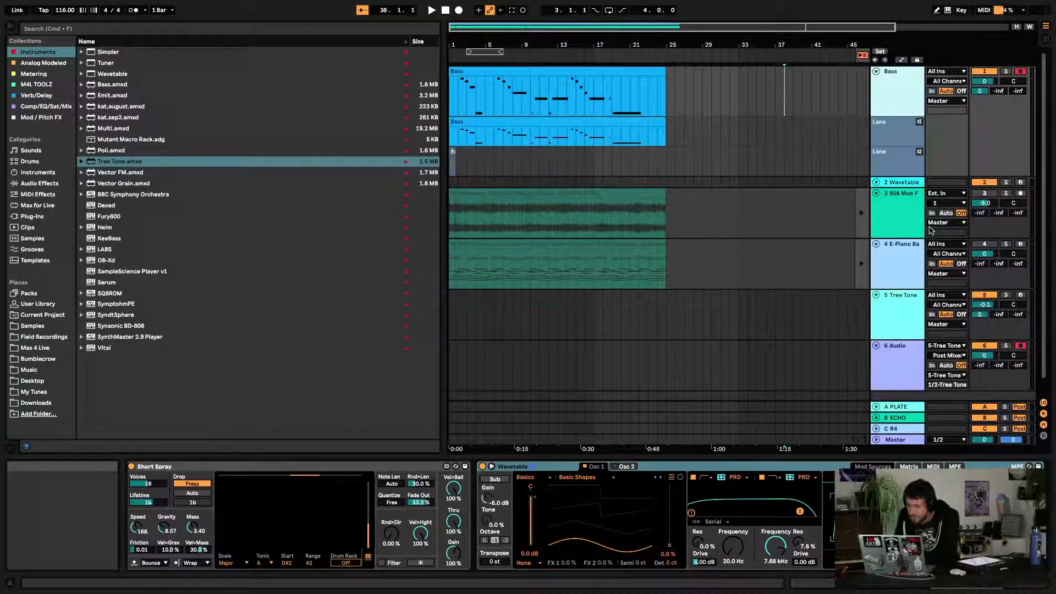
key(super+z)
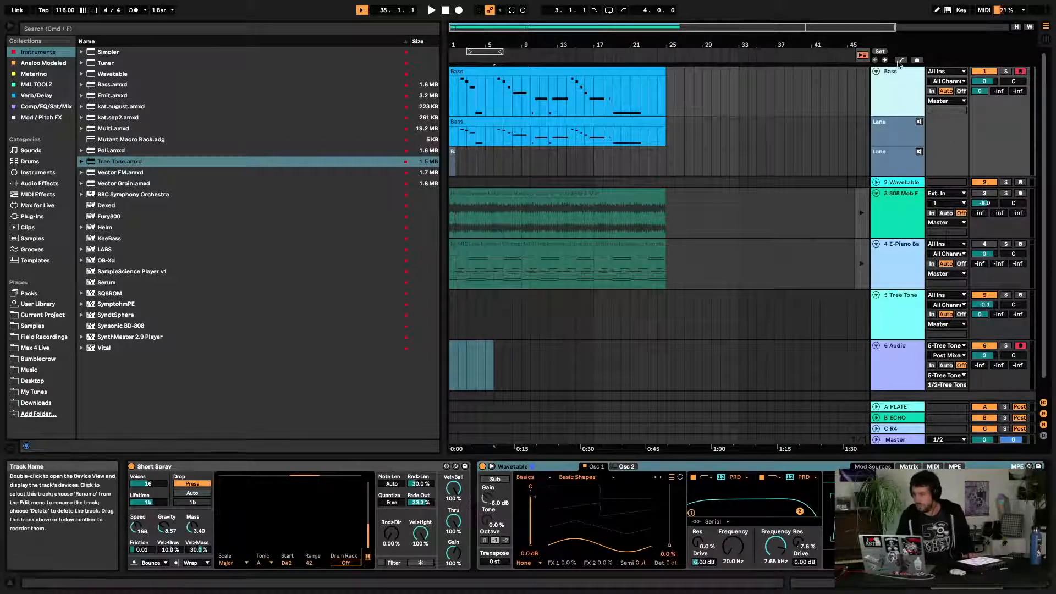
right_click(893, 77)
click(938, 228)
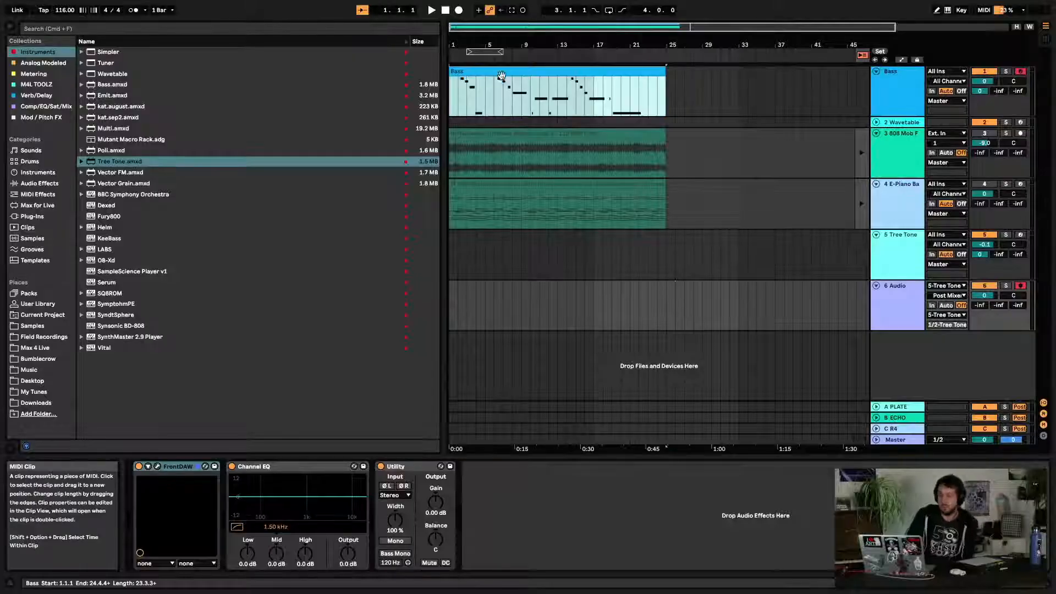
Select the Bass clip and start recording into the arrangement
click(502, 74)
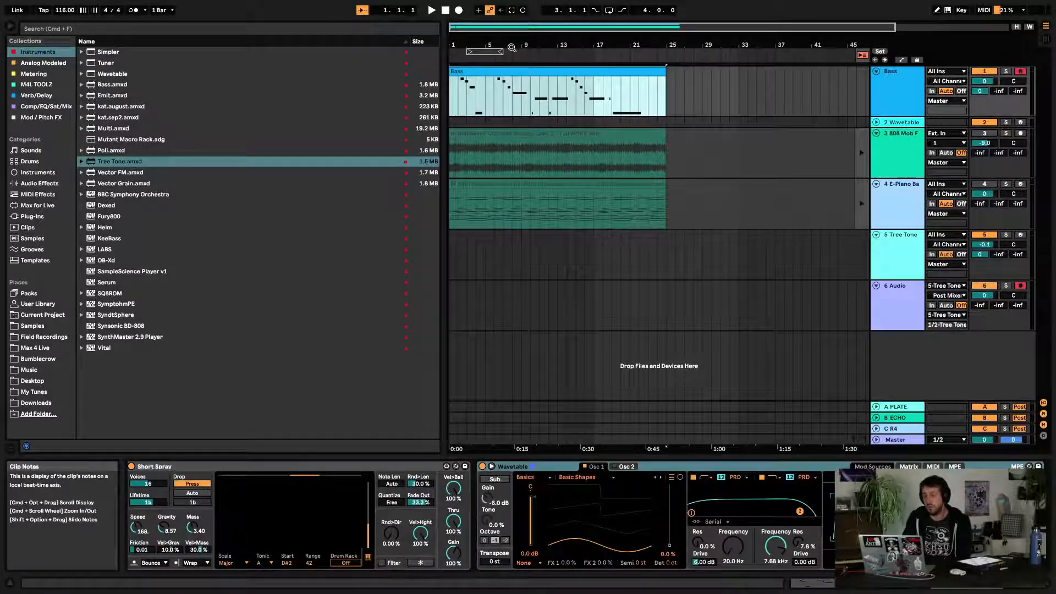
click(458, 10)
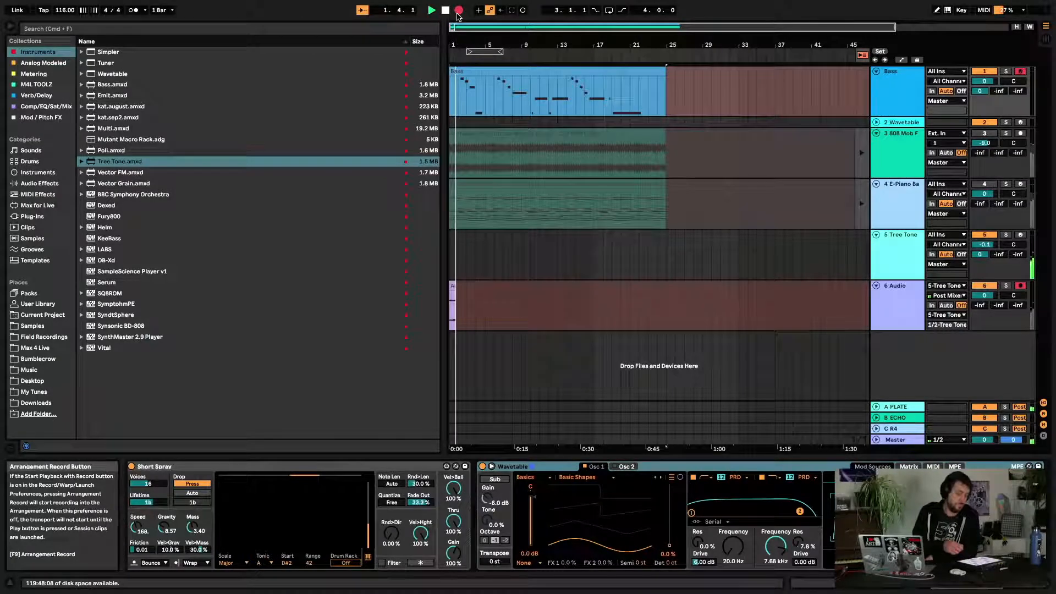
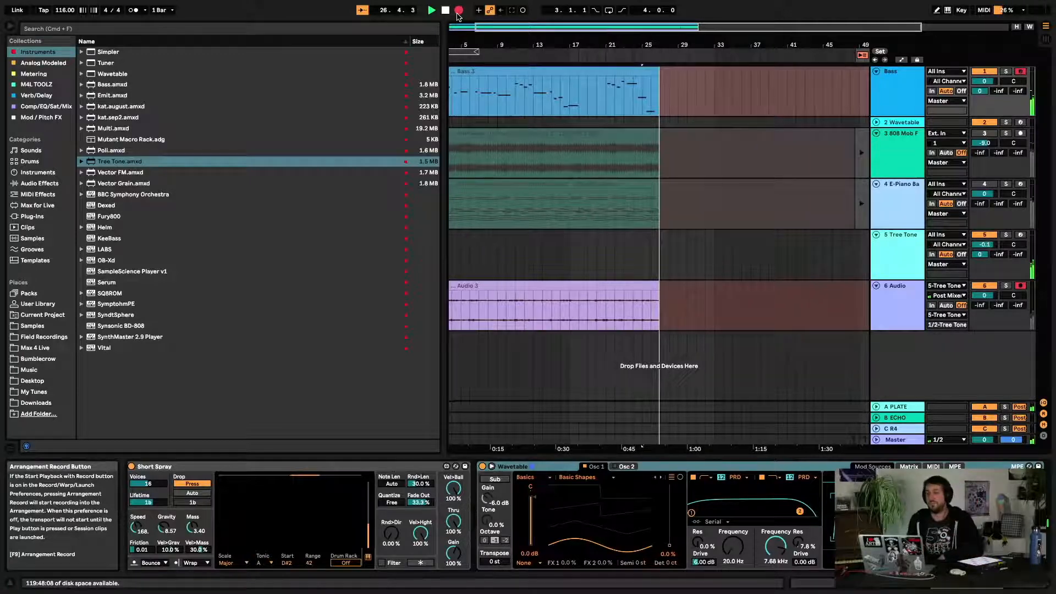
Stop the arrangement recording
key(space)
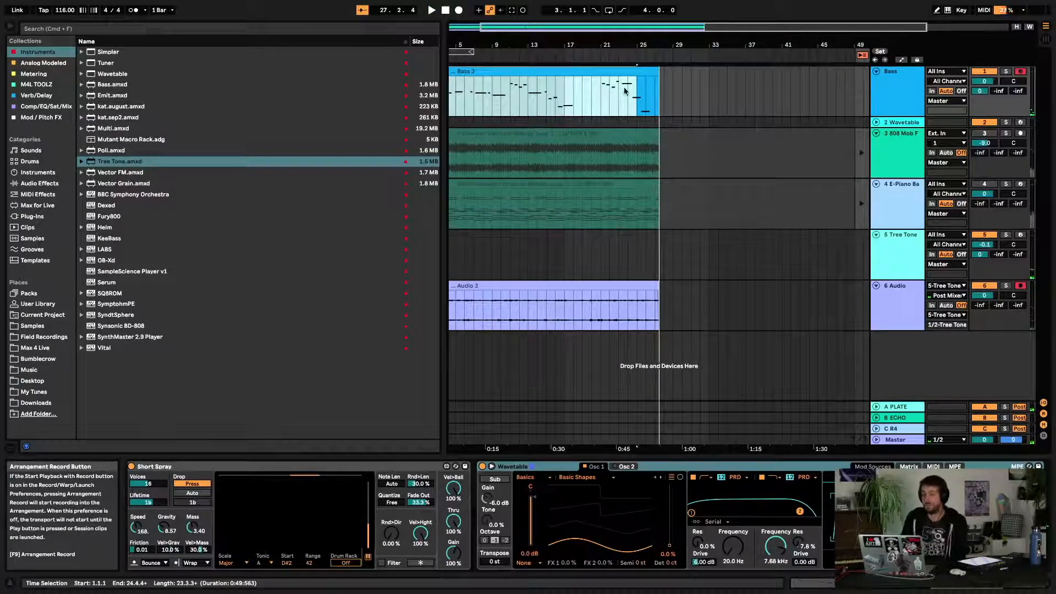
scroll(709, 101, left, 2)
click(712, 94)
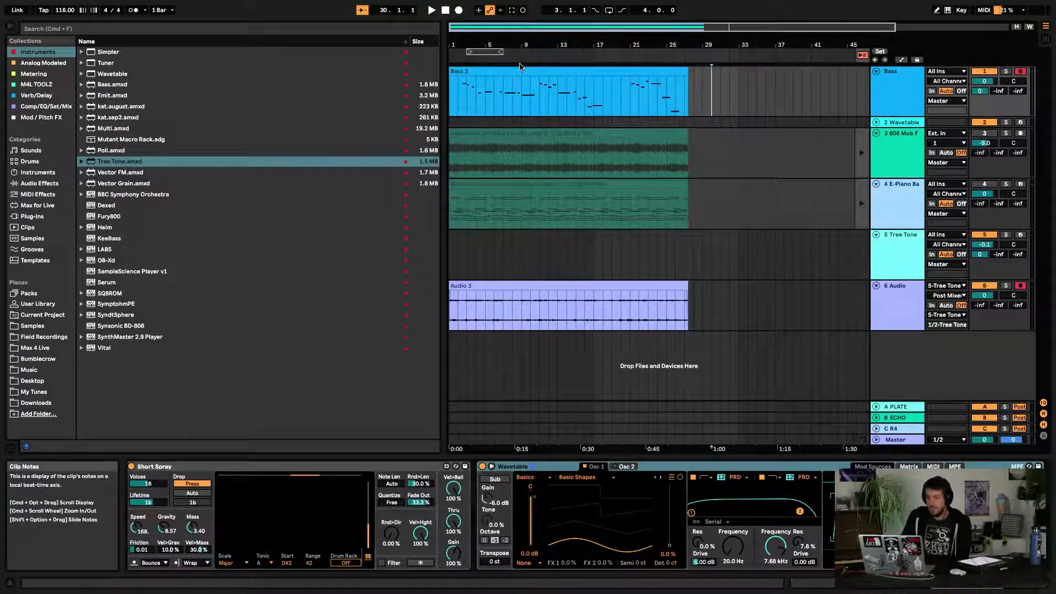
Show the take lanes for the Bass track
right_click(894, 104)
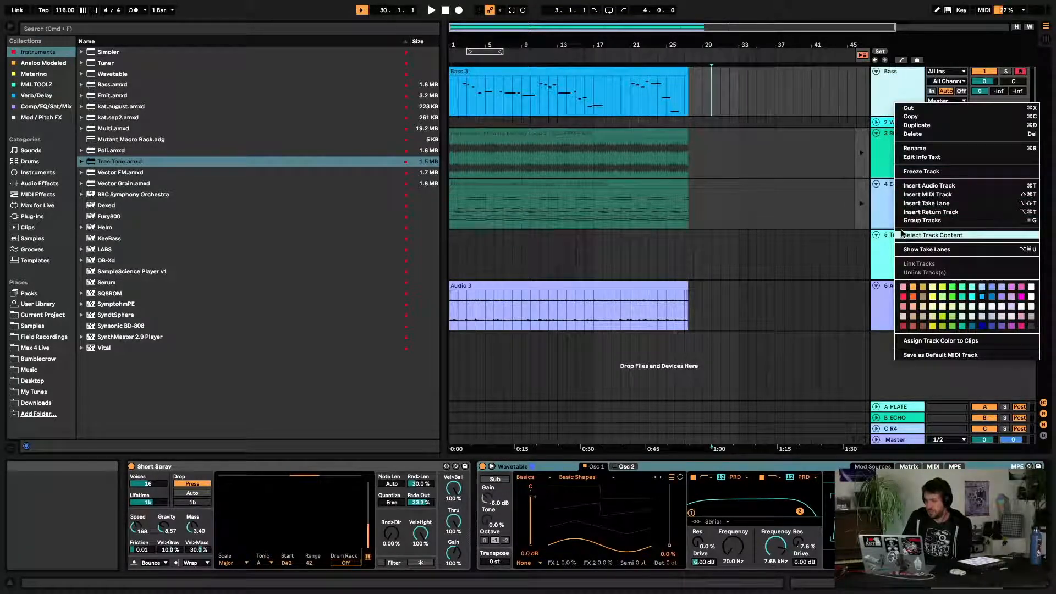
click(908, 250)
click(757, 142)
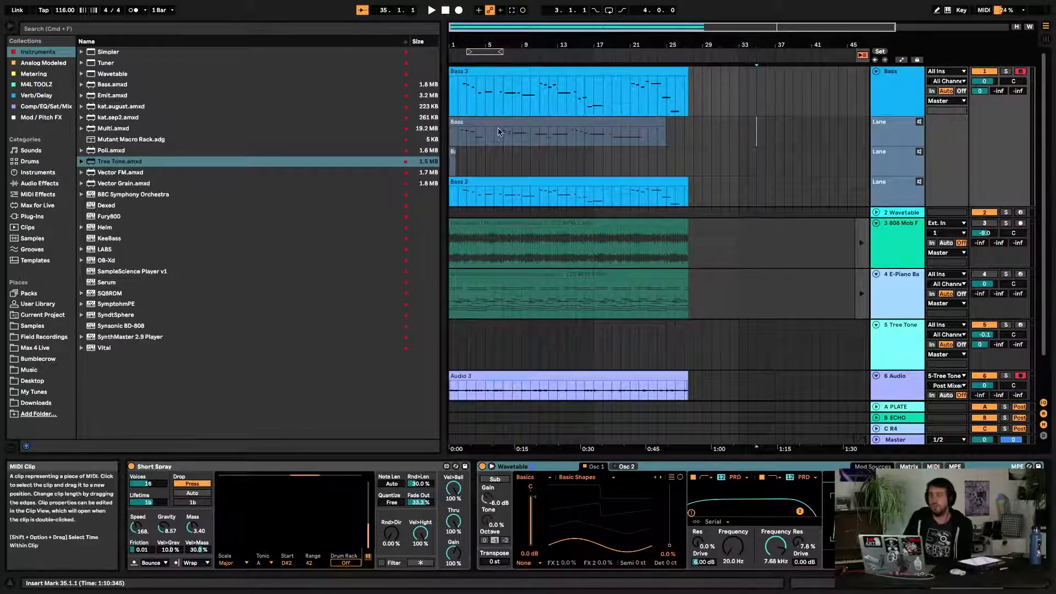
Delete the short middle take lane from the Bass track
click(10, 25)
drag(82, 67, 109, 111)
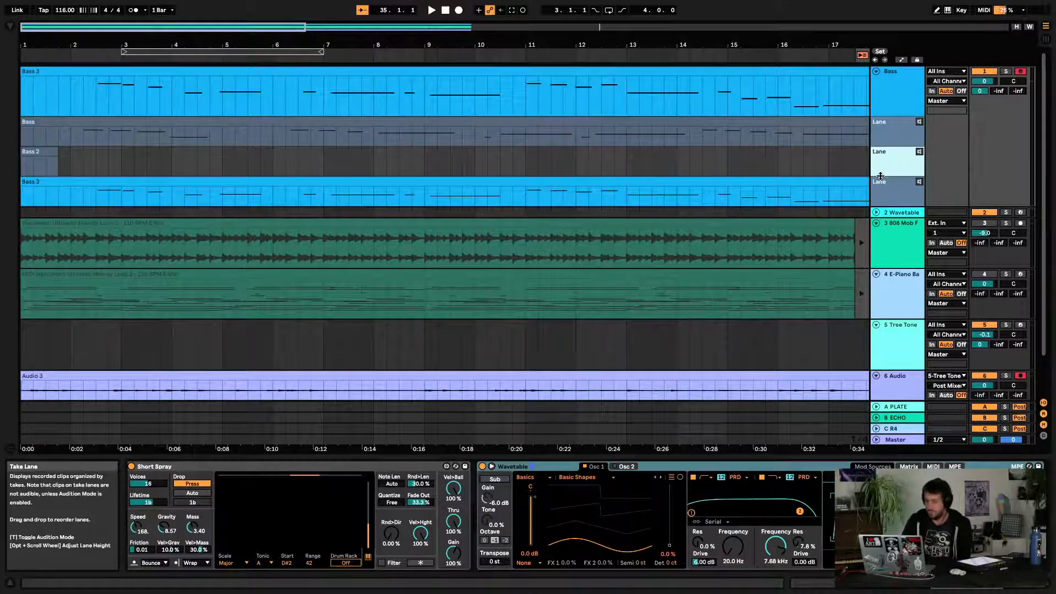
key(Delete)
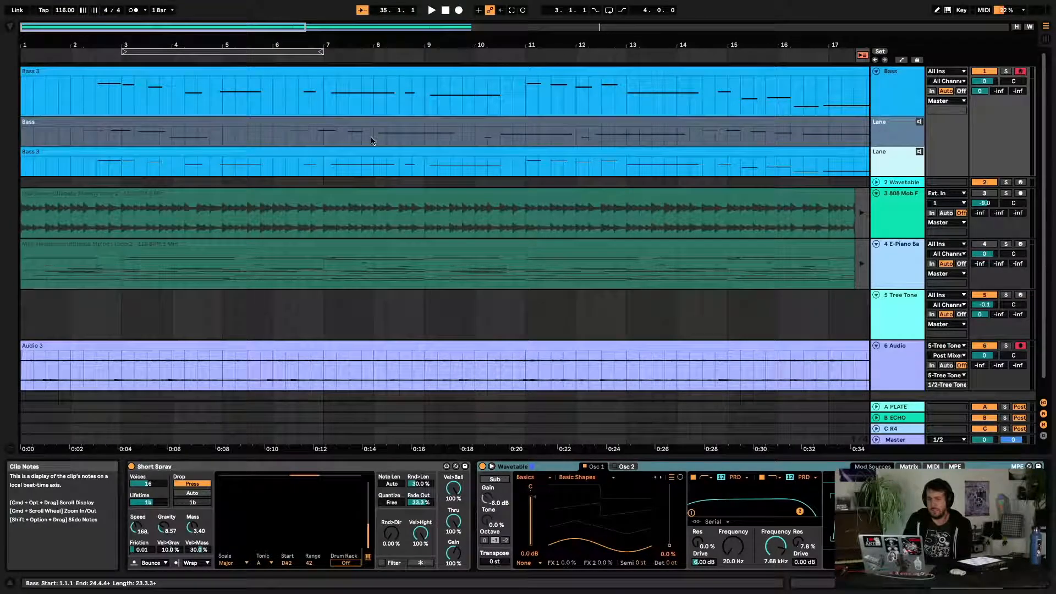
Comp the Bass take into the Bass track's main clip over bars 2–6 and bars 10–16
drag(397, 45, 129, 45)
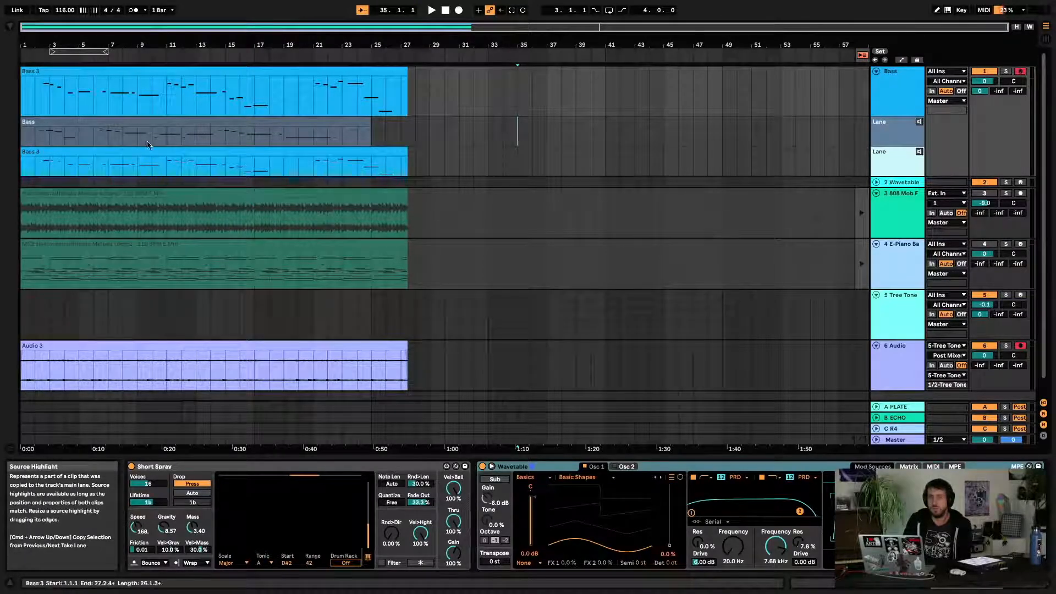
drag(83, 46, 83, 88)
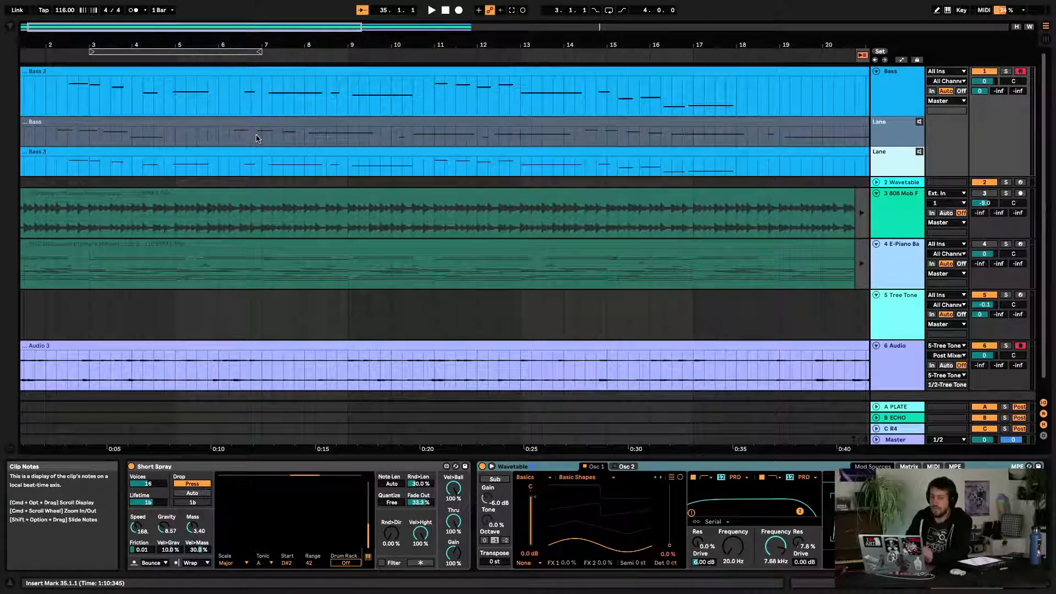
key(b)
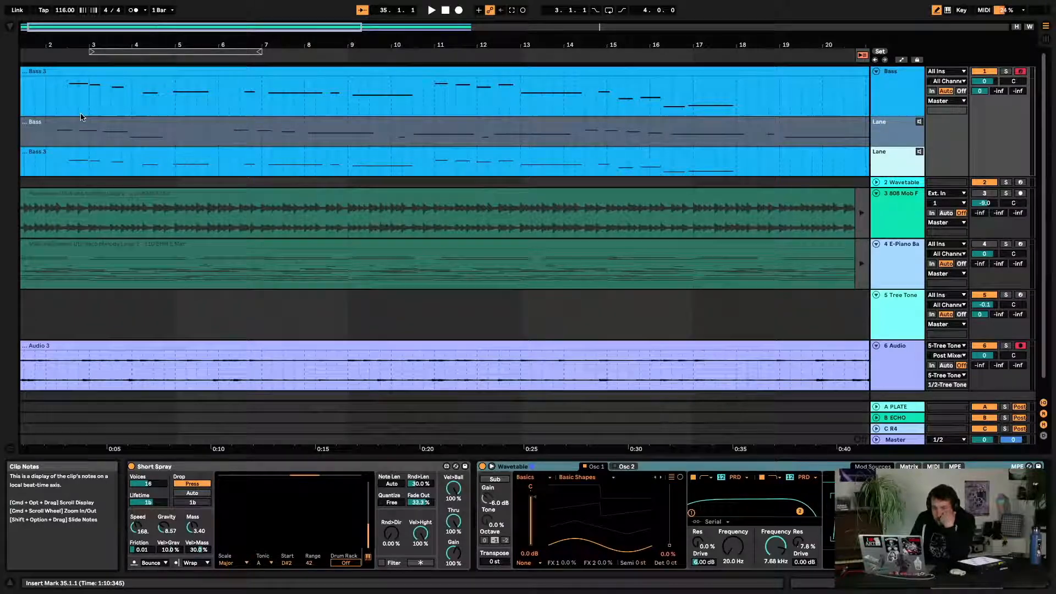
drag(55, 130, 228, 127)
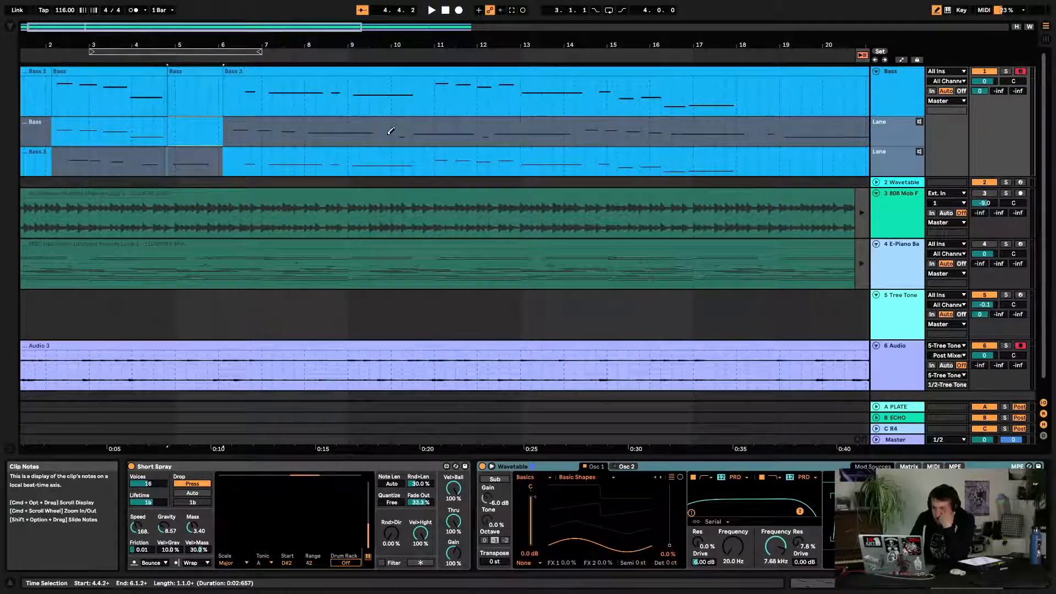
drag(391, 131, 669, 138)
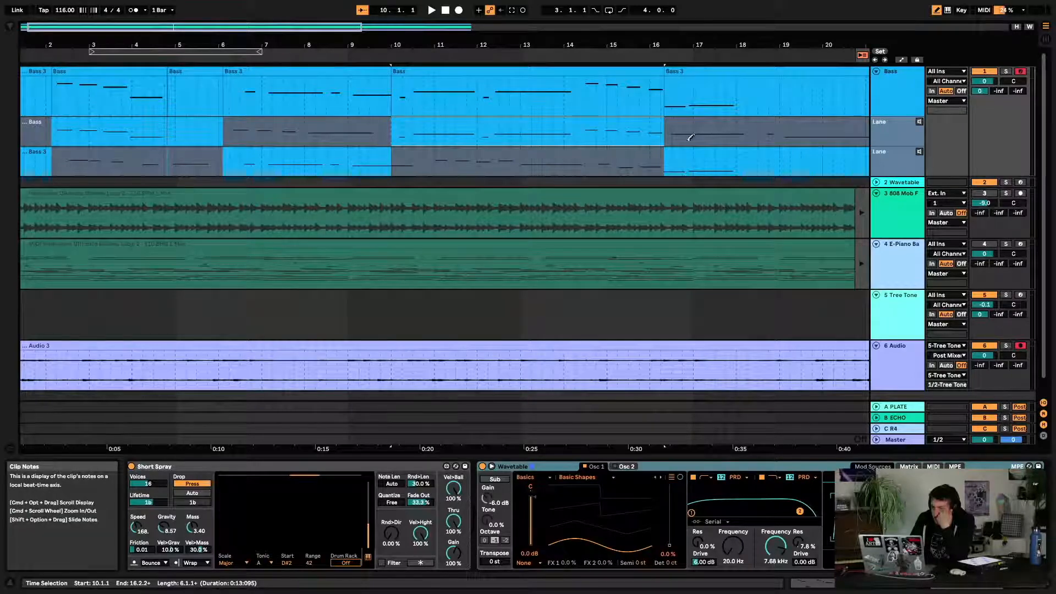
Play back the comped arrangement from the start
scroll(442, 152, left, 1)
scroll(442, 152, down, 1)
scroll(443, 148, up, 1)
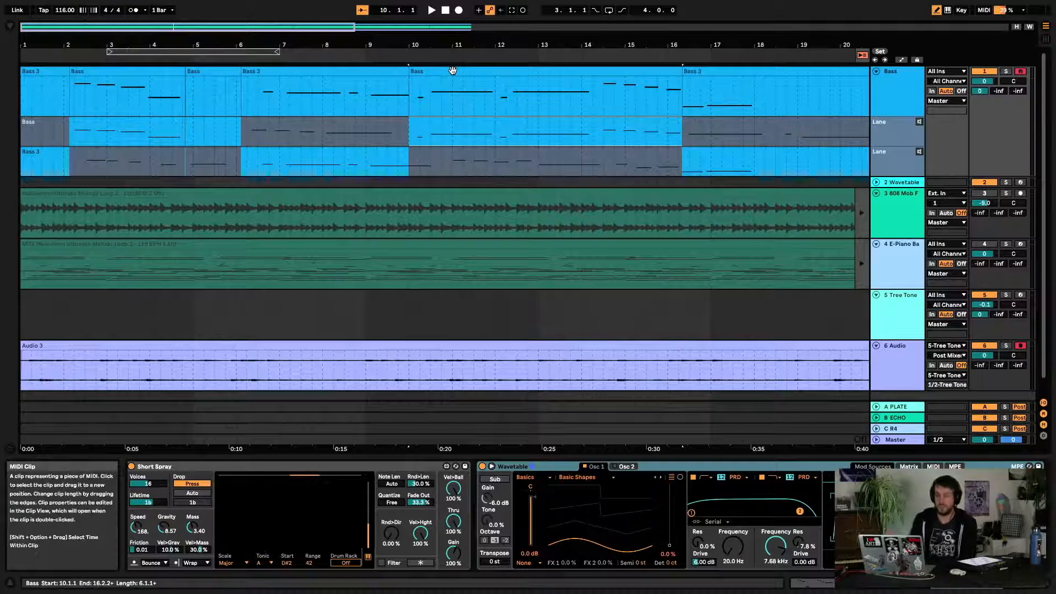
key(space)
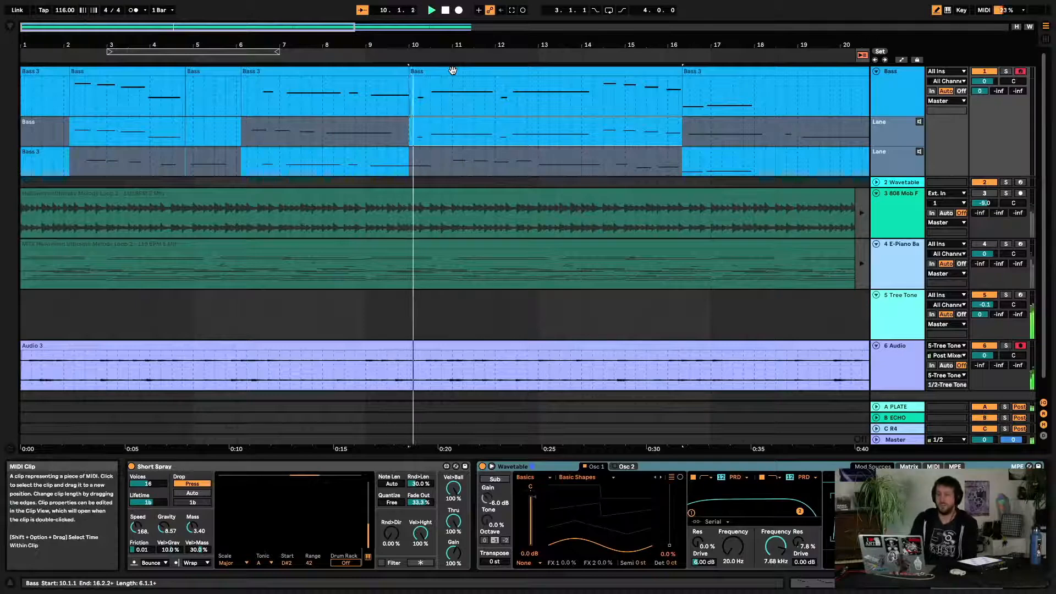
double_click(446, 15)
key(space)
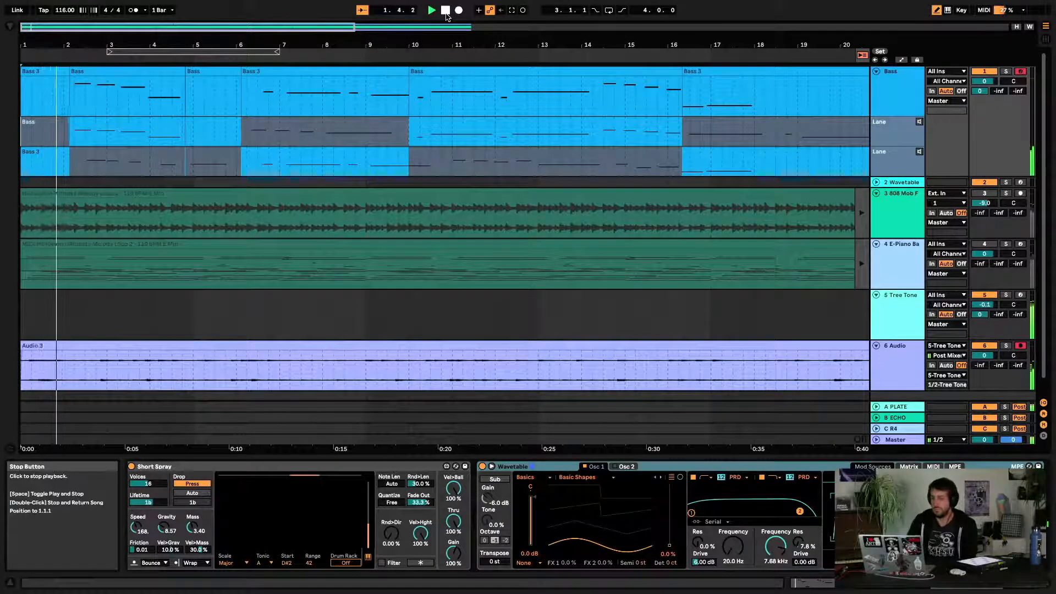
key(space)
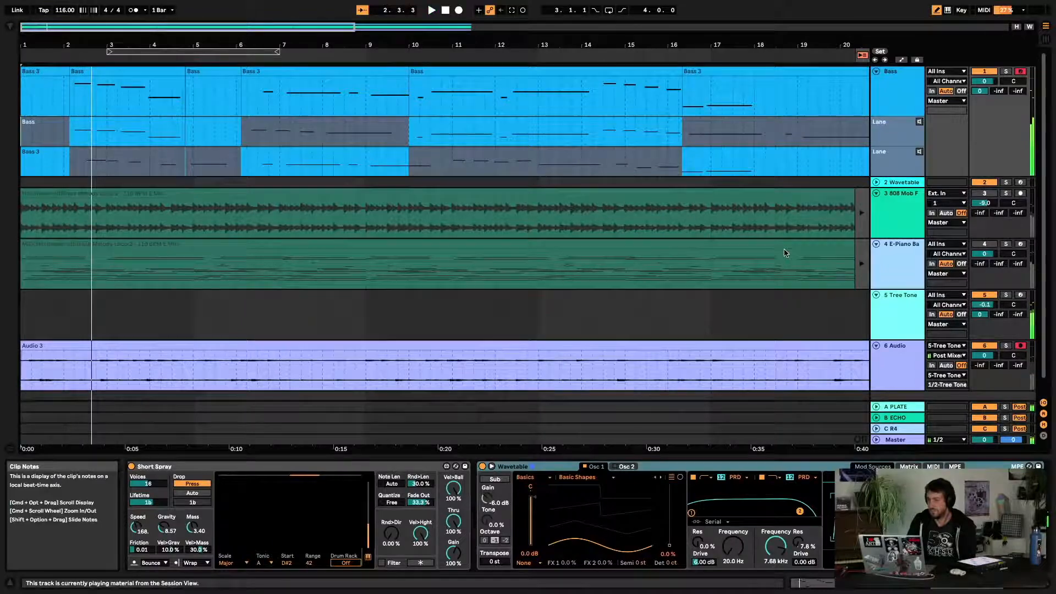
Audition the Audio and Tree Tone tracks in solo during playback
click(1007, 346)
key(space)
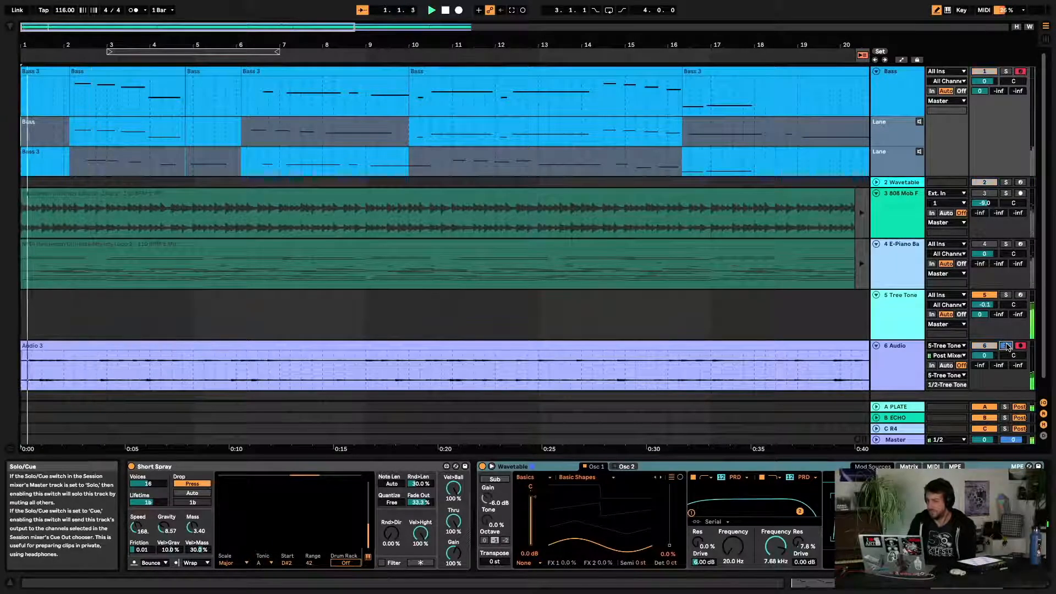
click(1006, 295)
key(space)
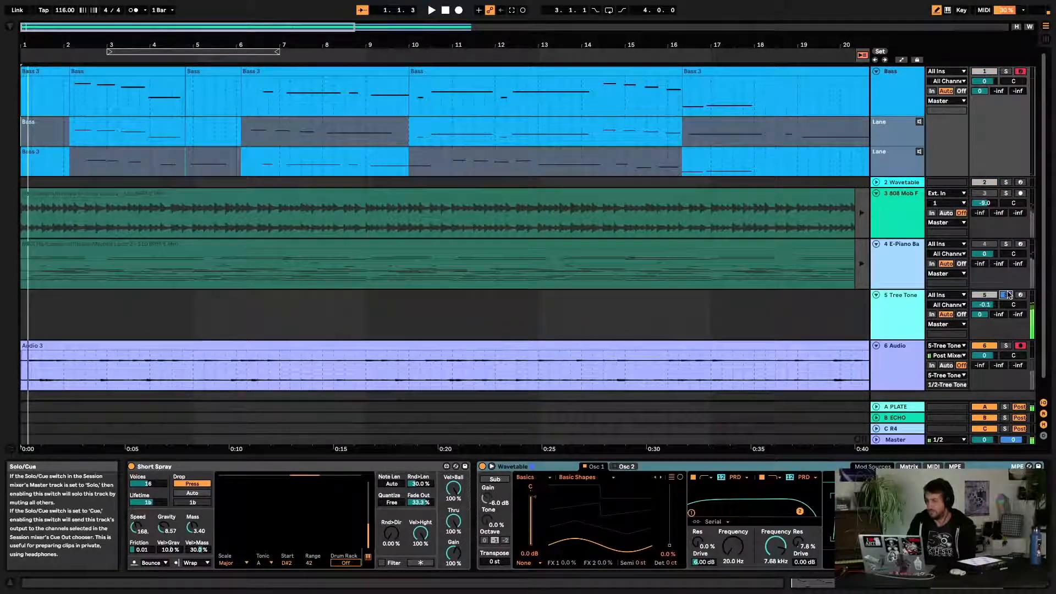
click(1005, 297)
key(space)
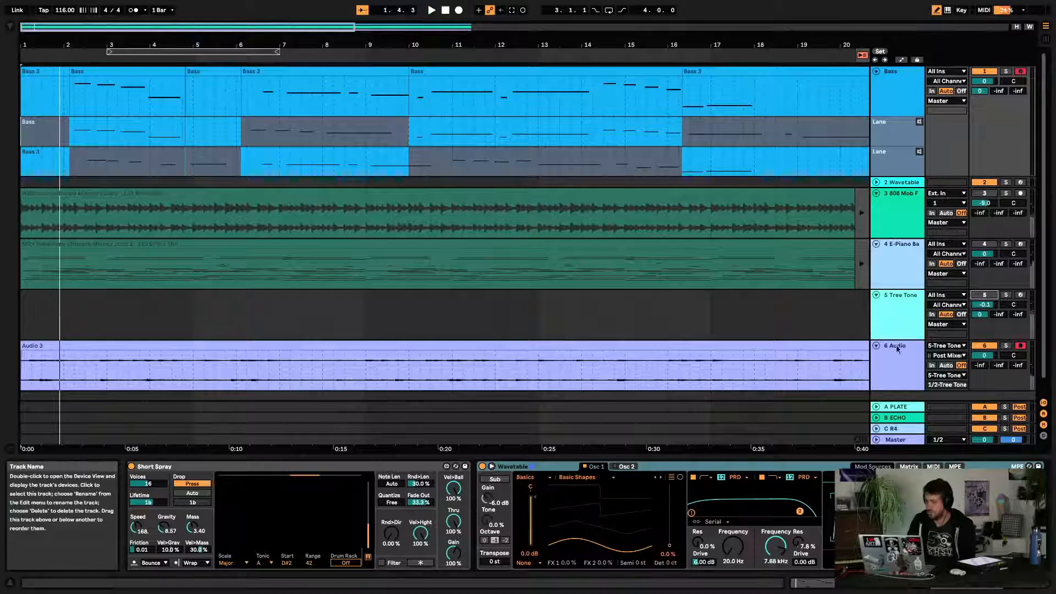
Route the Audio track's output to Master in the mixer, then return to the arrangement
click(894, 366)
key(Tab)
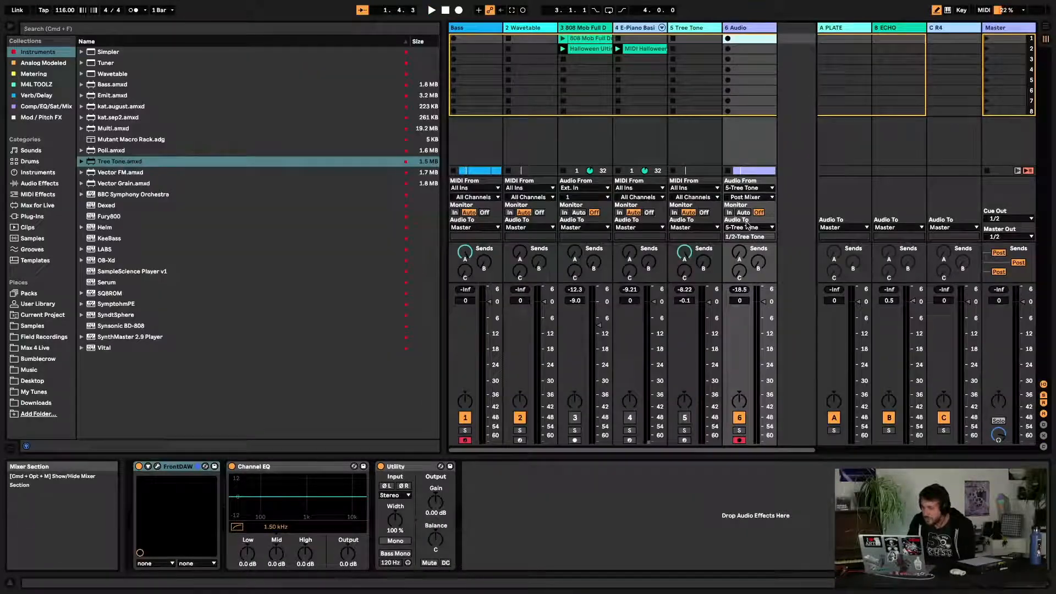
key(space)
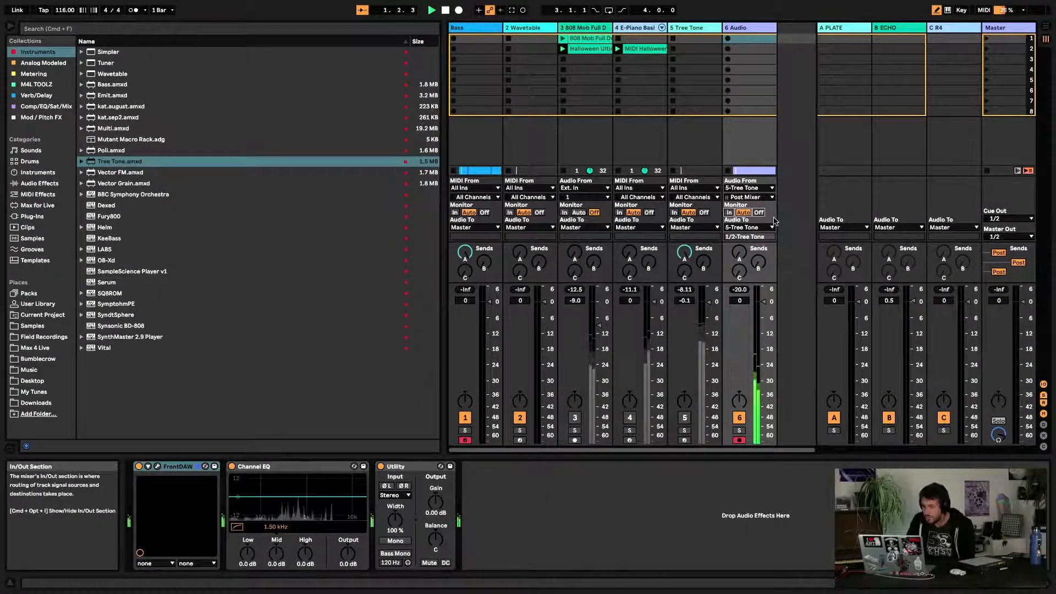
click(740, 430)
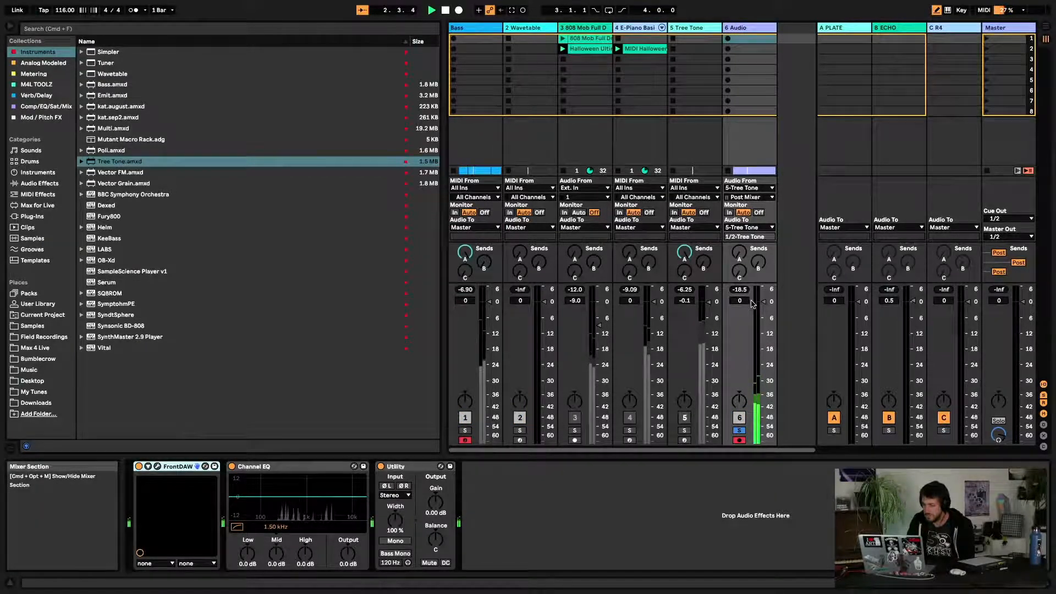
click(753, 228)
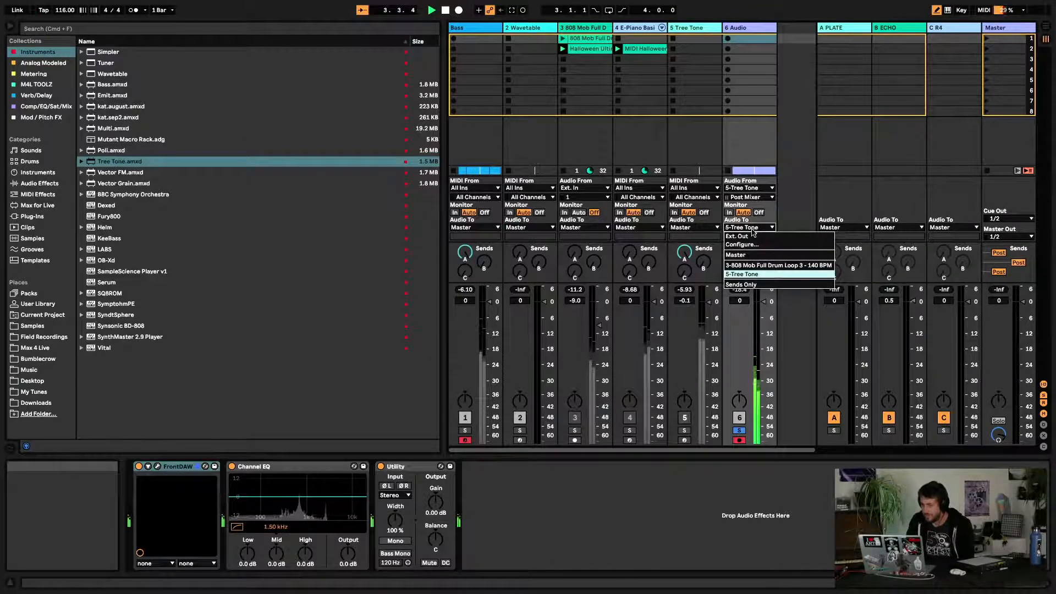
click(740, 255)
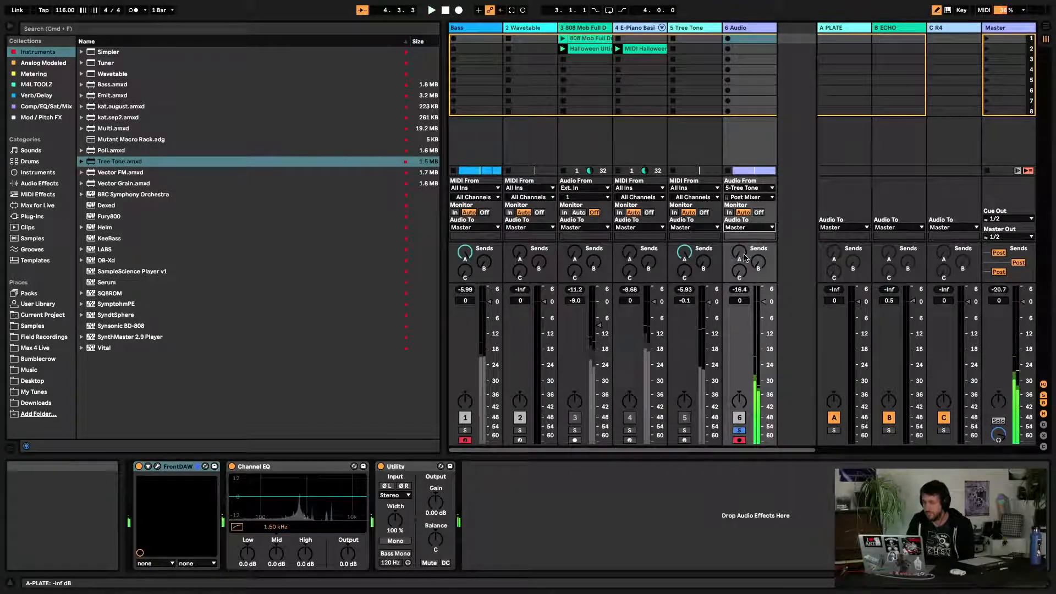
click(740, 431)
key(space)
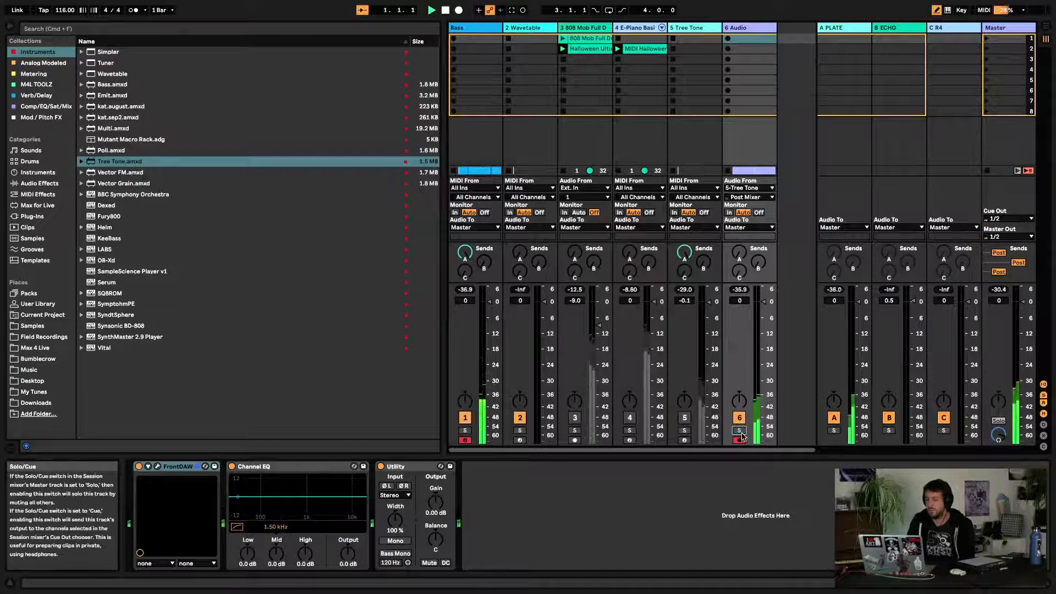
key(Tab)
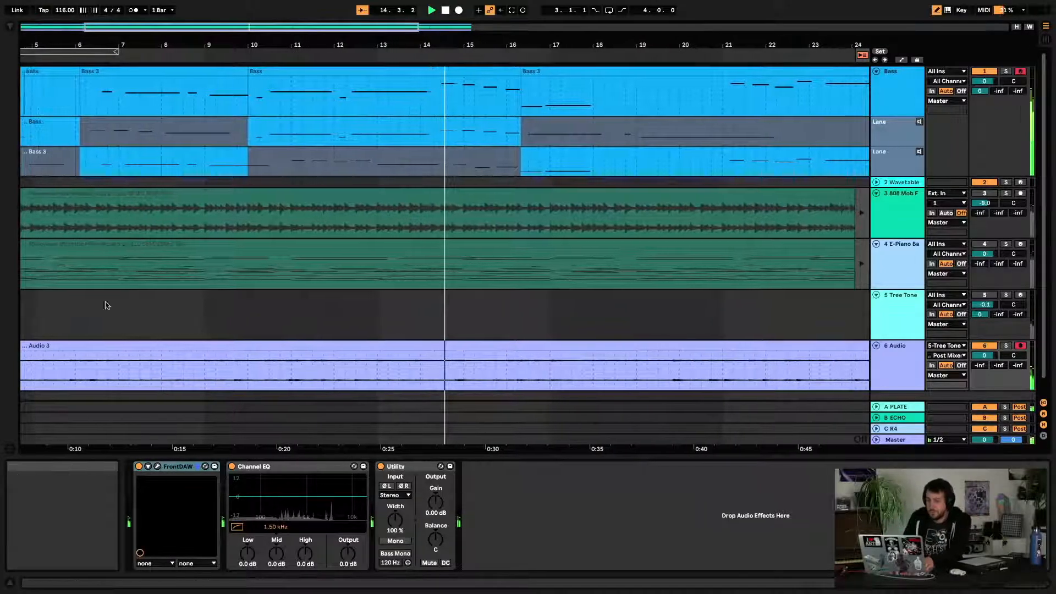
Comp the Bass take into the main clip over bars 16–18 and play from there
scroll(274, 341, left, 5)
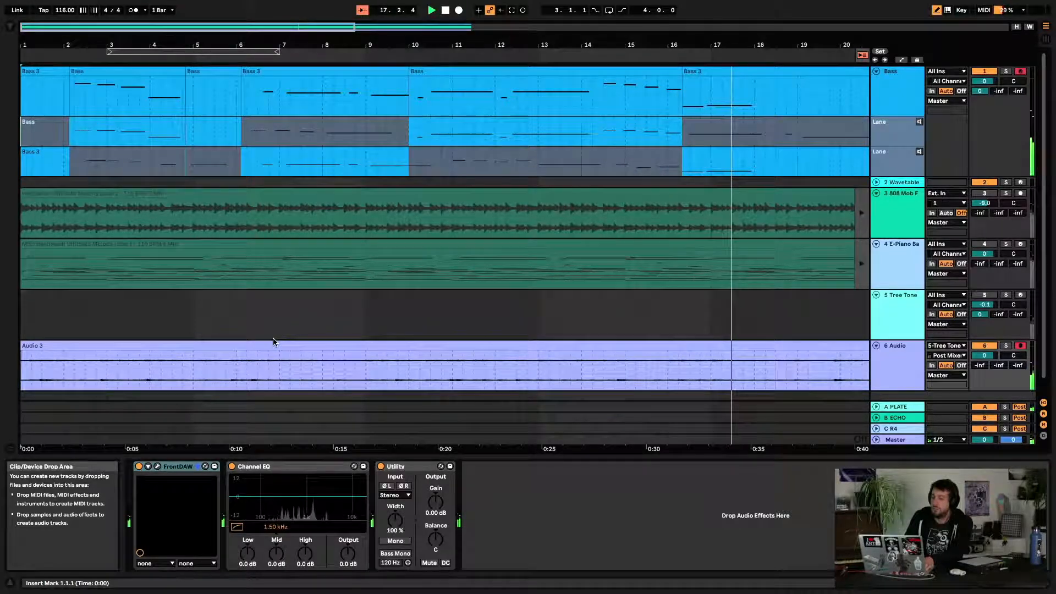
drag(683, 131, 786, 117)
click(680, 56)
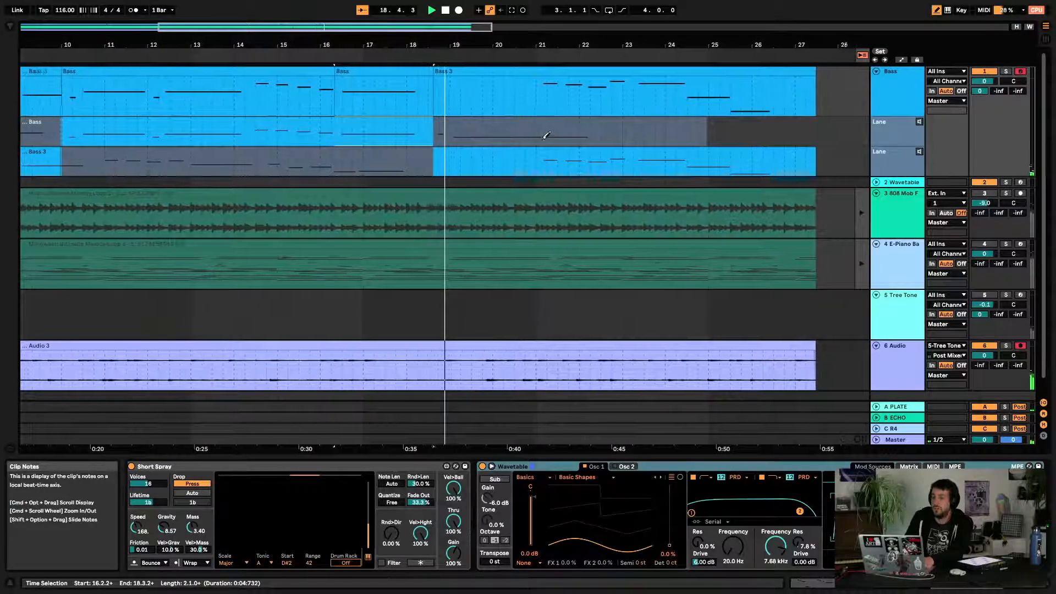
key(space)
key(b)
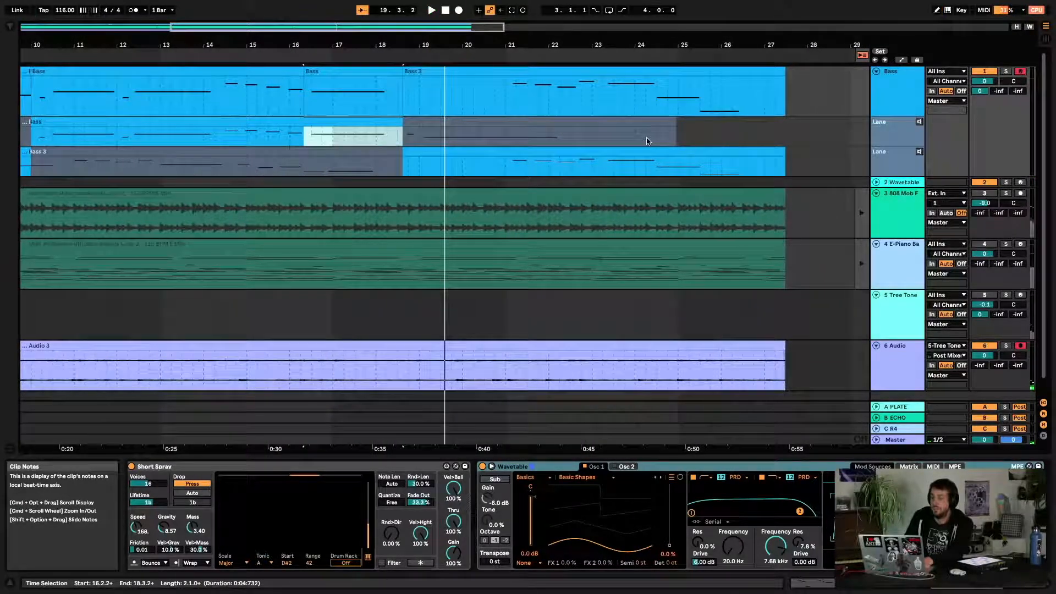
Move the later section of the Bass 3 take to start near bar 20.3 and comp it into the main clip
click(767, 149)
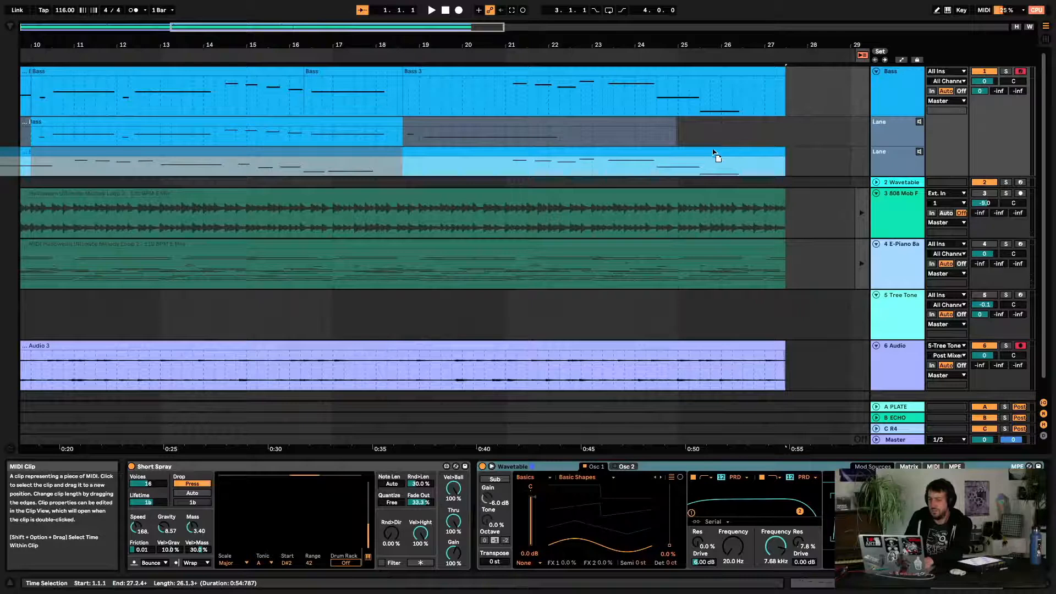
drag(713, 153, 718, 147)
click(785, 163)
click(783, 151)
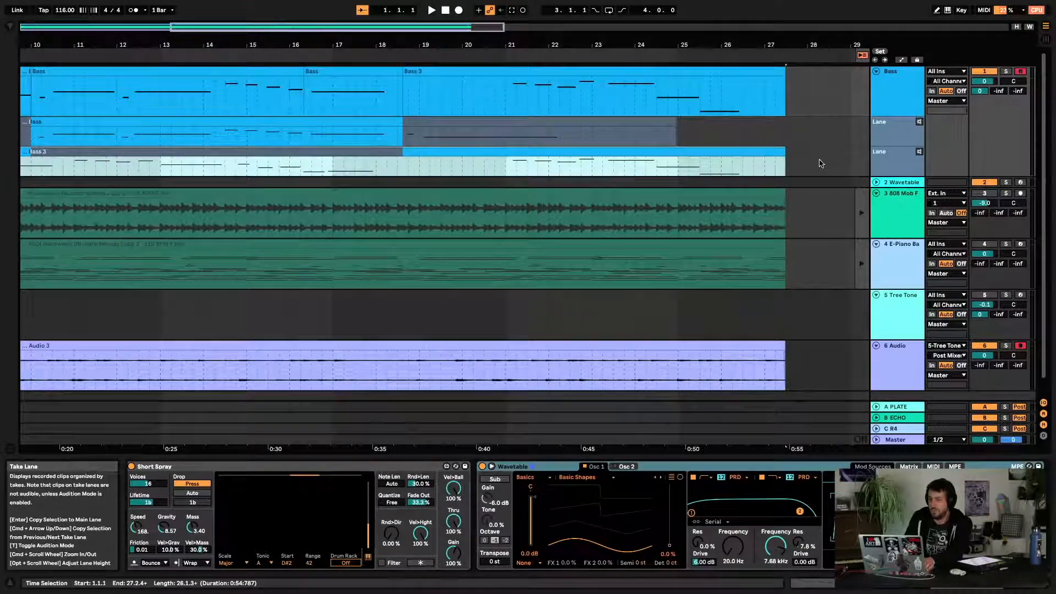
drag(820, 162, 500, 154)
drag(362, 168, 324, 167)
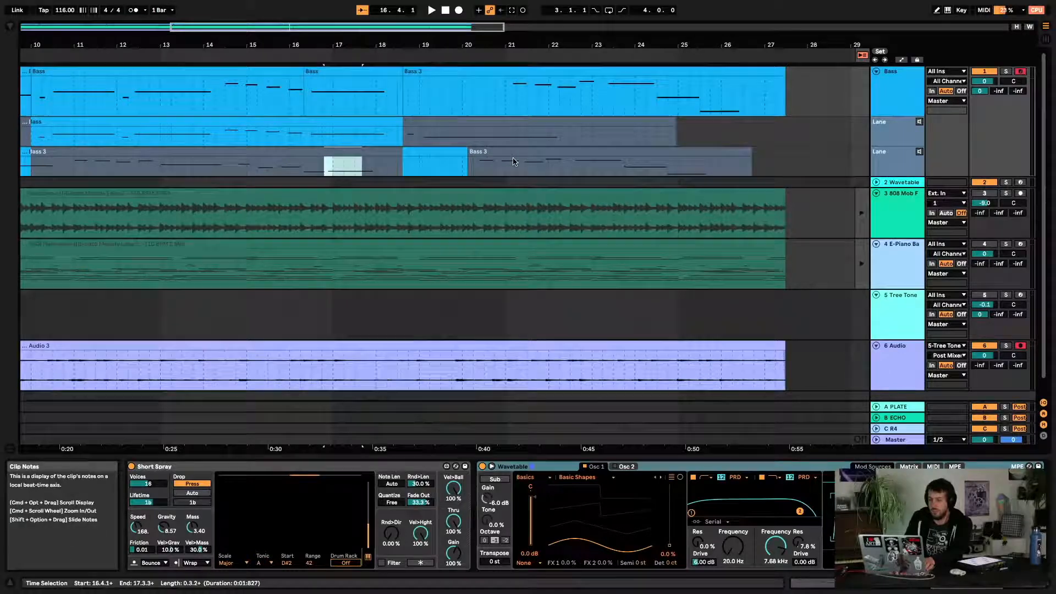
mouse_move(514, 161)
mouse_down()
mouse_move(538, 162)
mouse_move(539, 150)
mouse_move(515, 138)
mouse_move(509, 152)
mouse_up()
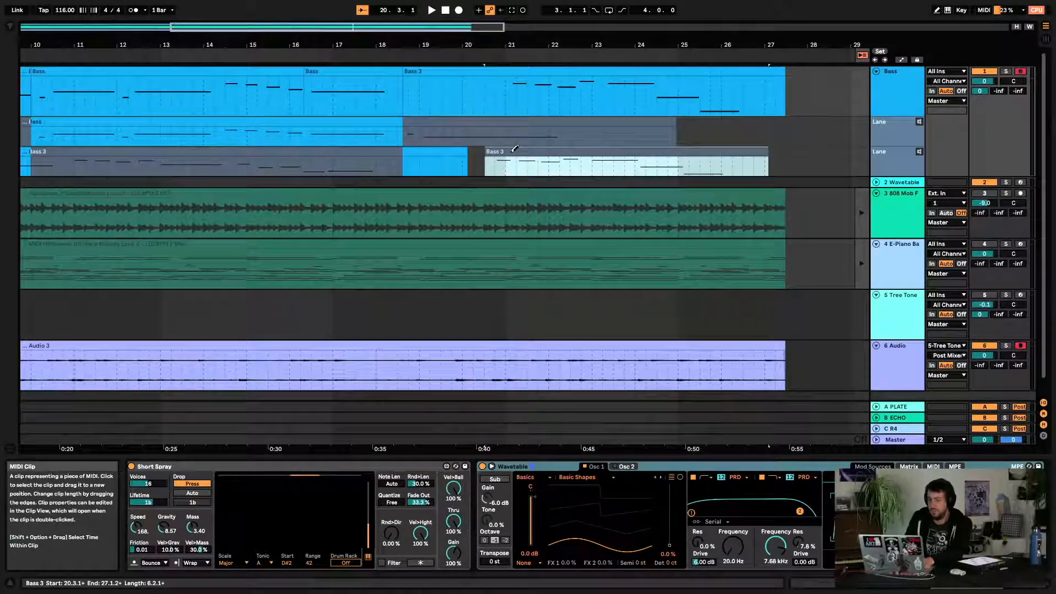
click(515, 149)
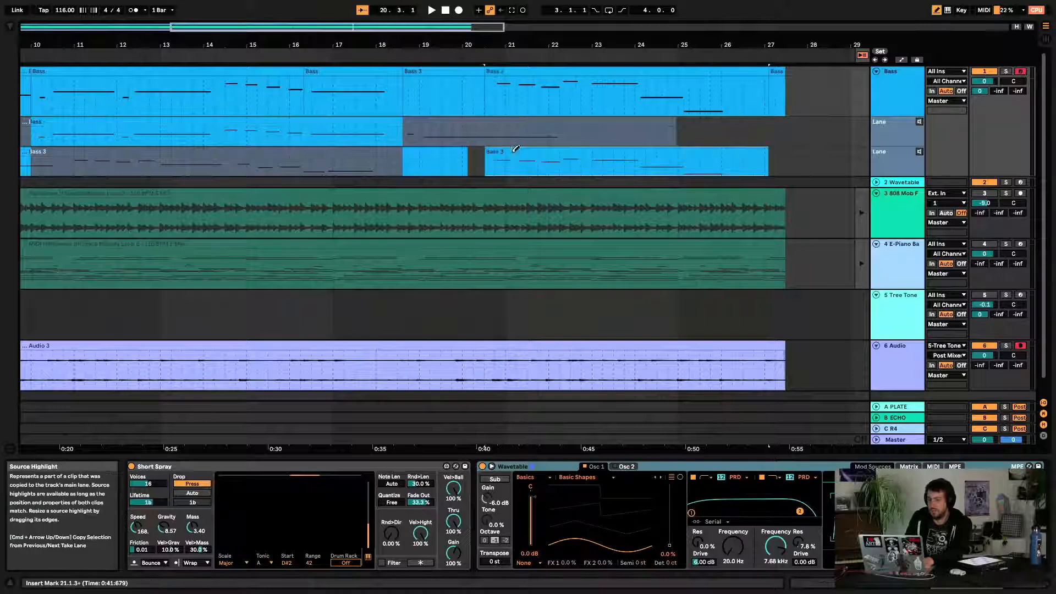
click(456, 118)
key(space)
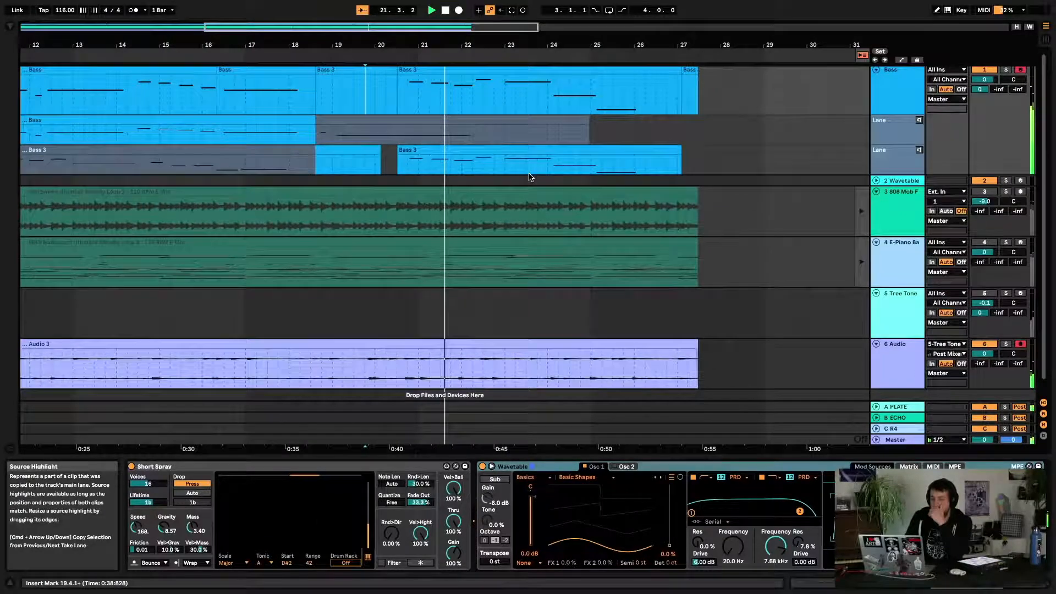
scroll(530, 178, left, 10)
scroll(530, 177, right, 5)
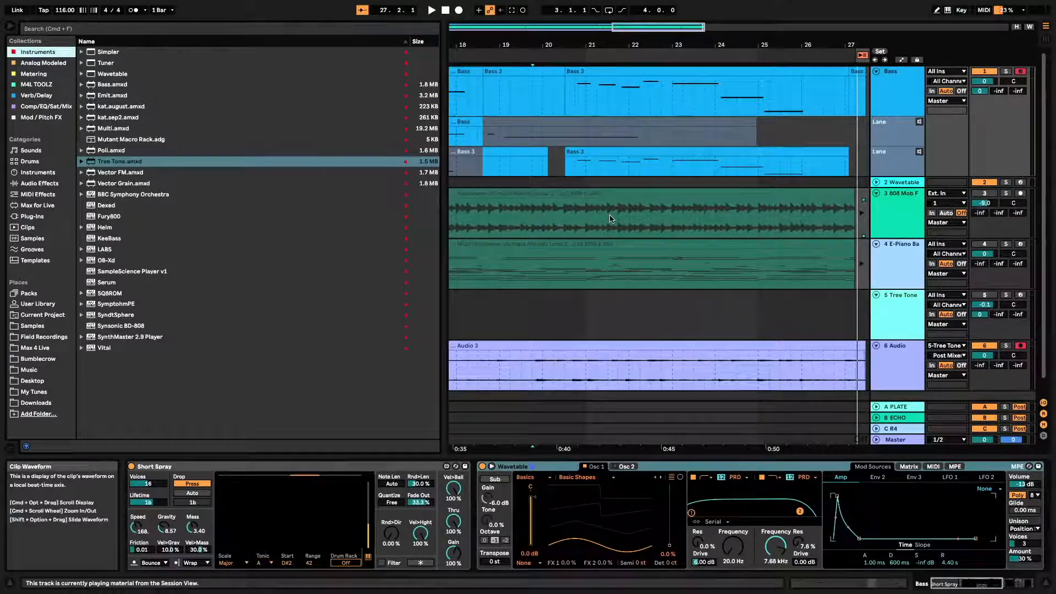
Hide the Bass track's take lanes in the arrangement
scroll(609, 219, down, 1)
scroll(609, 219, left, 13)
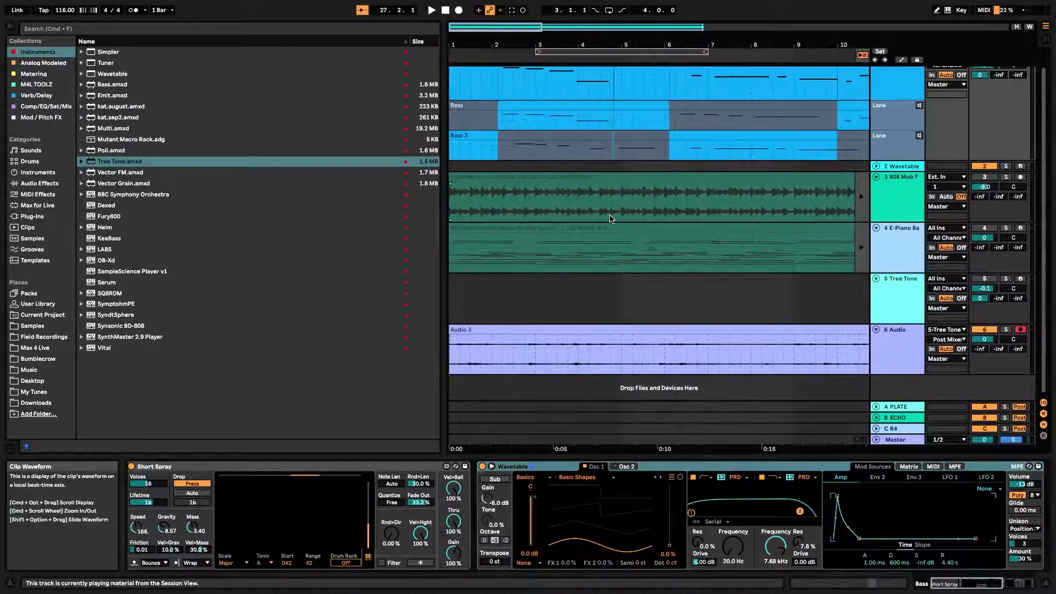
click(876, 82)
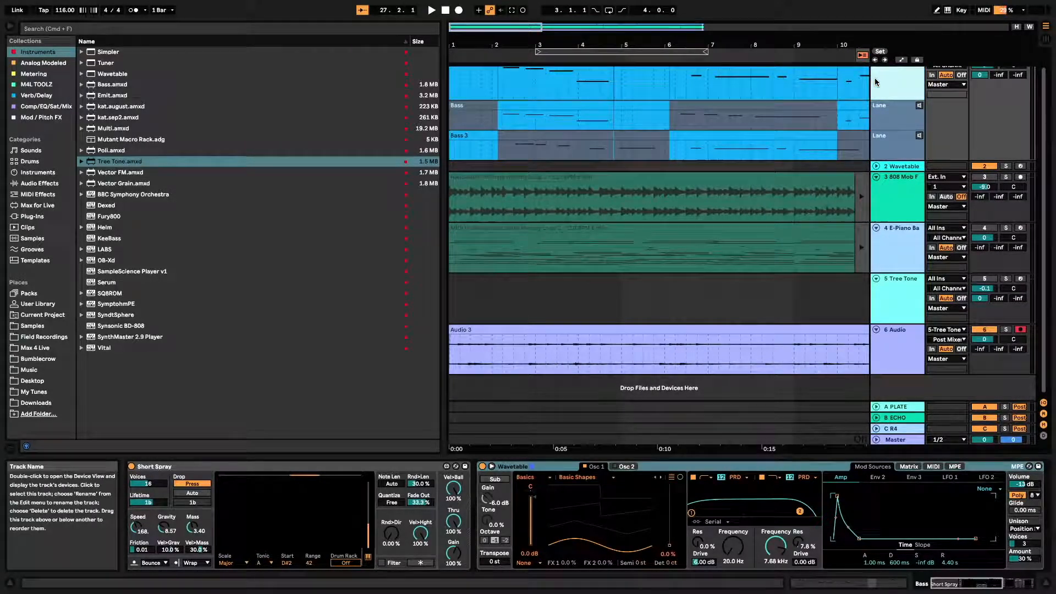
right_click(876, 81)
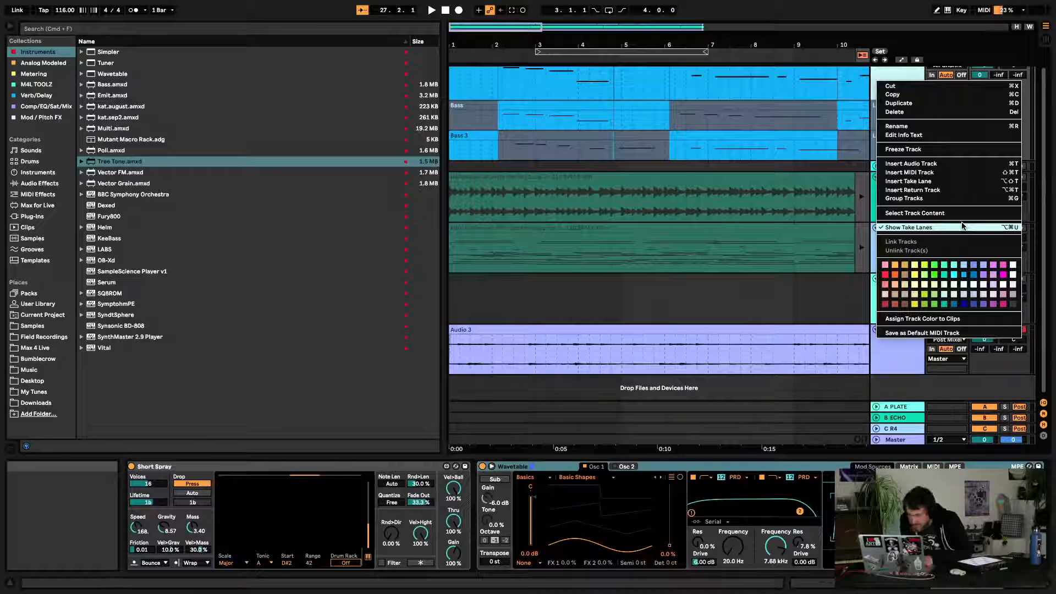
click(906, 75)
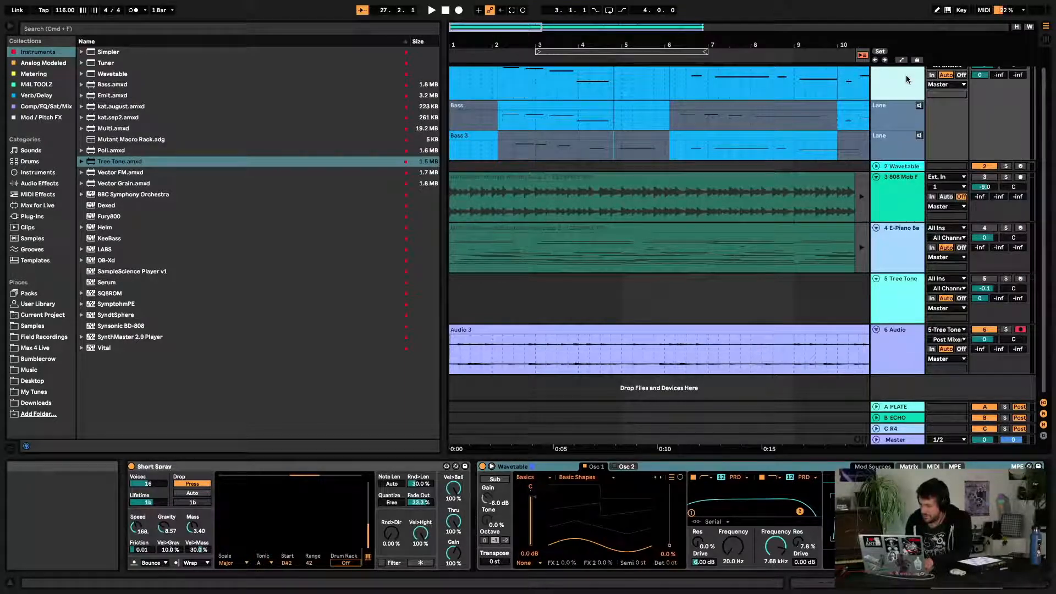
key(alt+super+u)
key(alt+super+u)
key(alt+super+u)
key(alt+super+u)
key(alt+super+u)
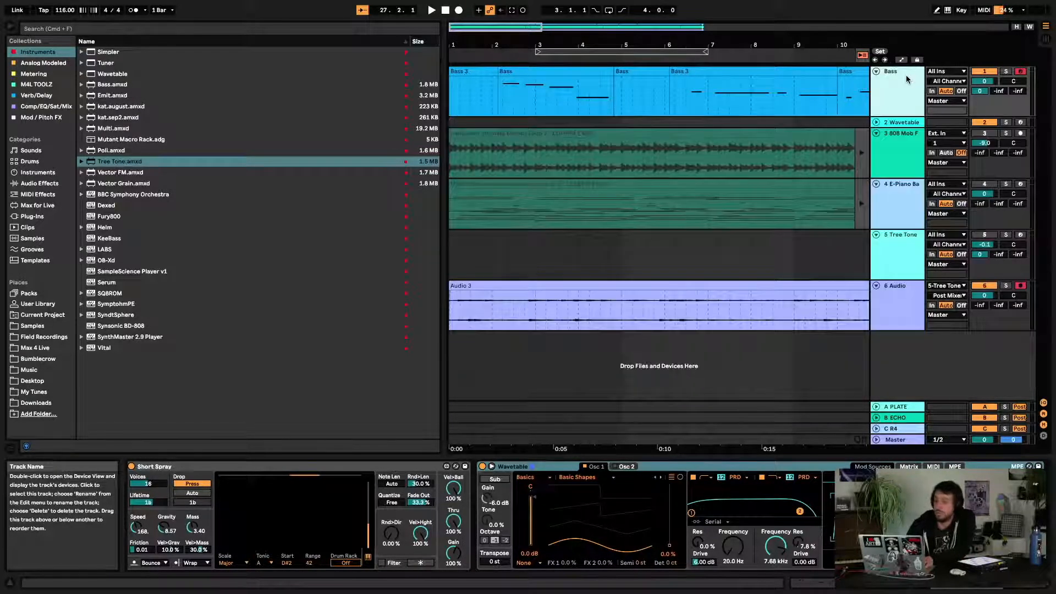
key(Right)
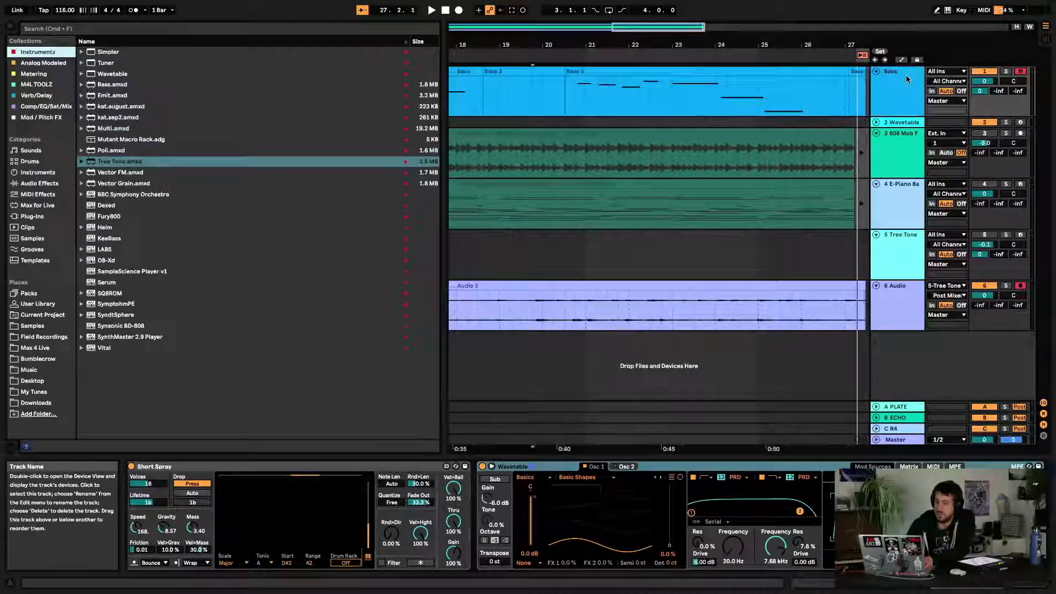
key(super+alt+b)
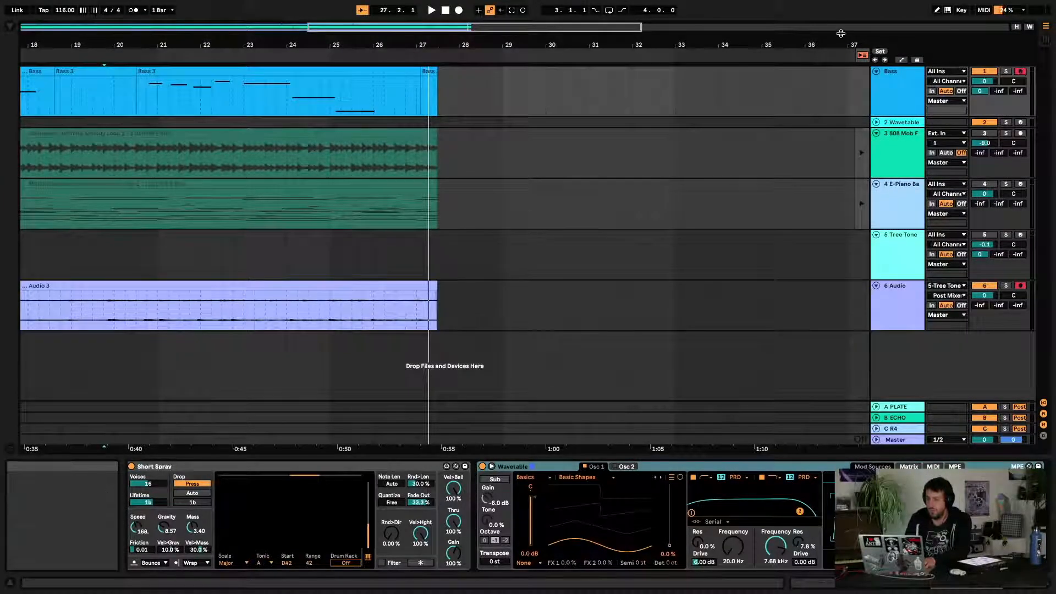
drag(842, 33, 843, 241)
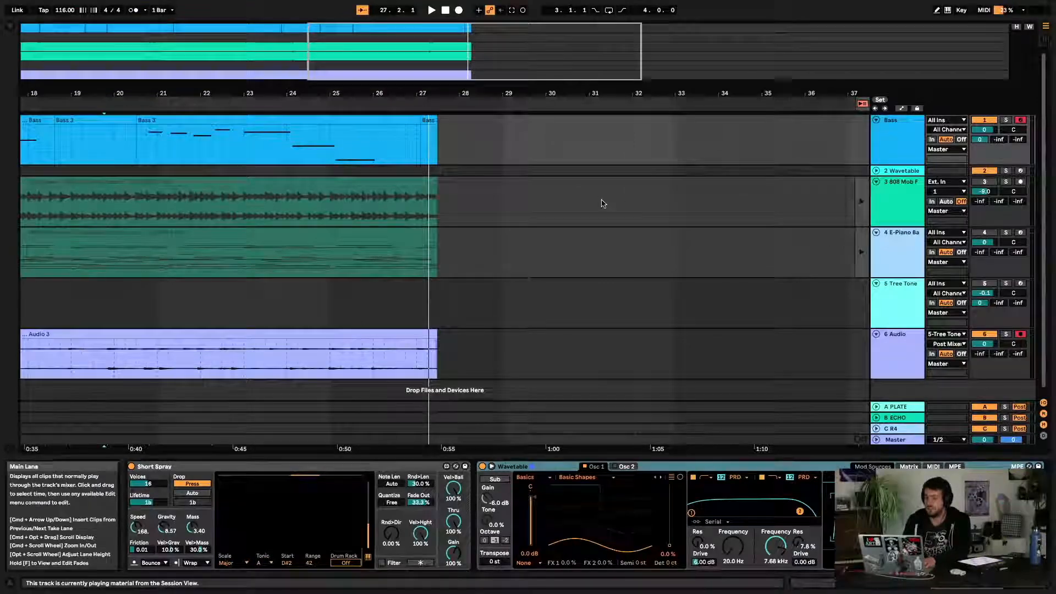
key(super+alt+o)
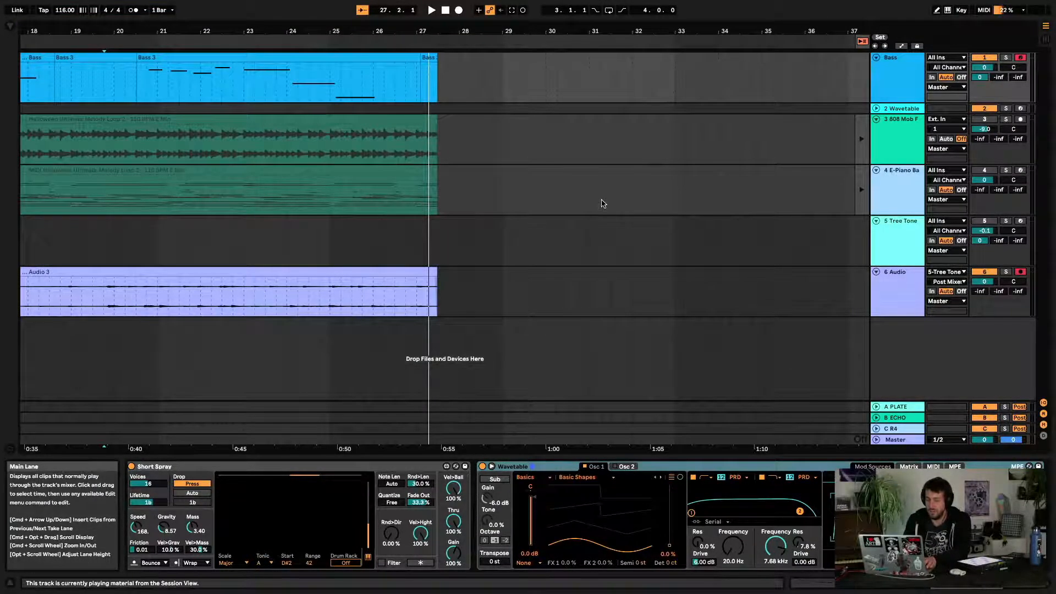
key(super+alt+o)
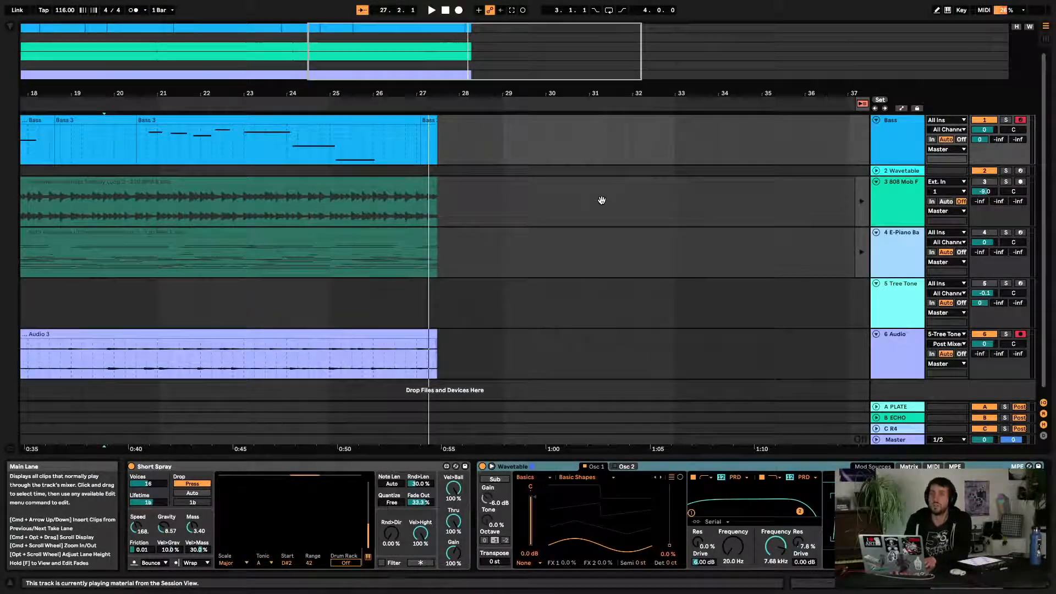
drag(533, 82, 538, 32)
click(529, 341)
scroll(529, 341, left, 12)
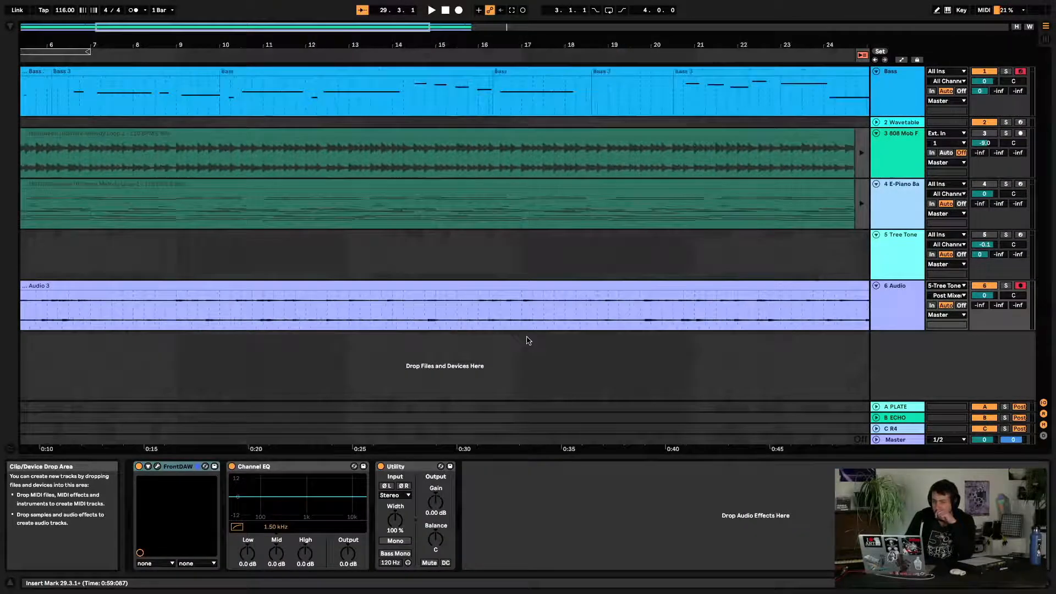
Open the Packs location in the browser and scroll through the installed packs list
click(9, 27)
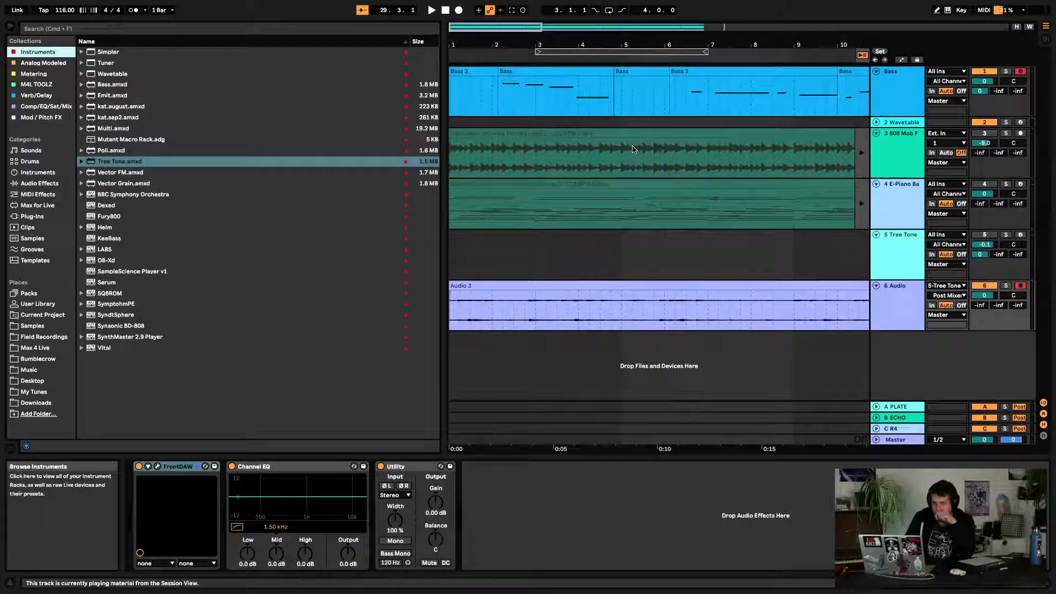
scroll(787, 148, right, 1)
drag(664, 45, 663, 22)
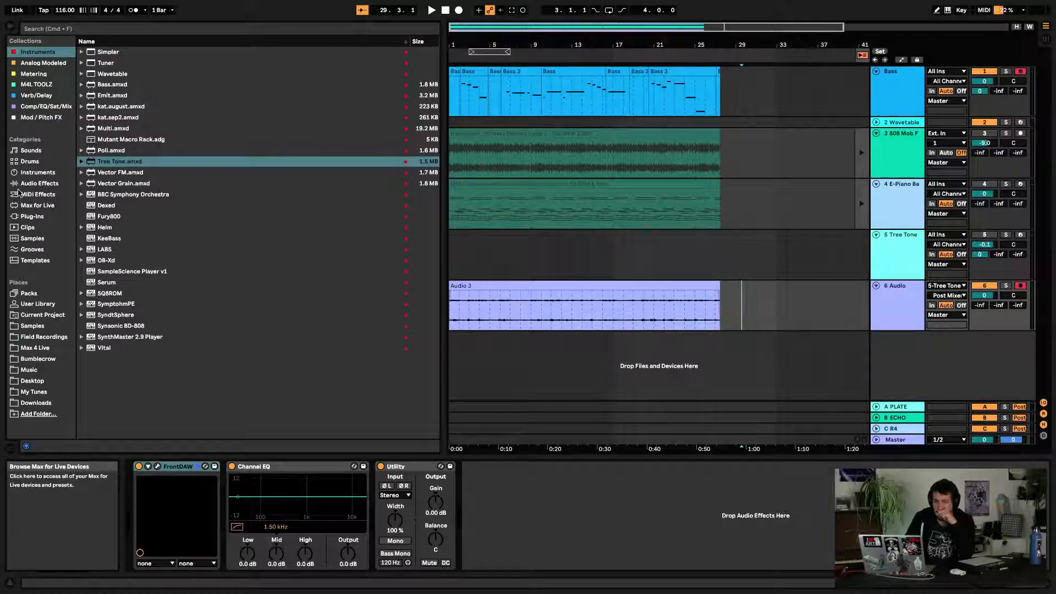
click(67, 183)
click(28, 293)
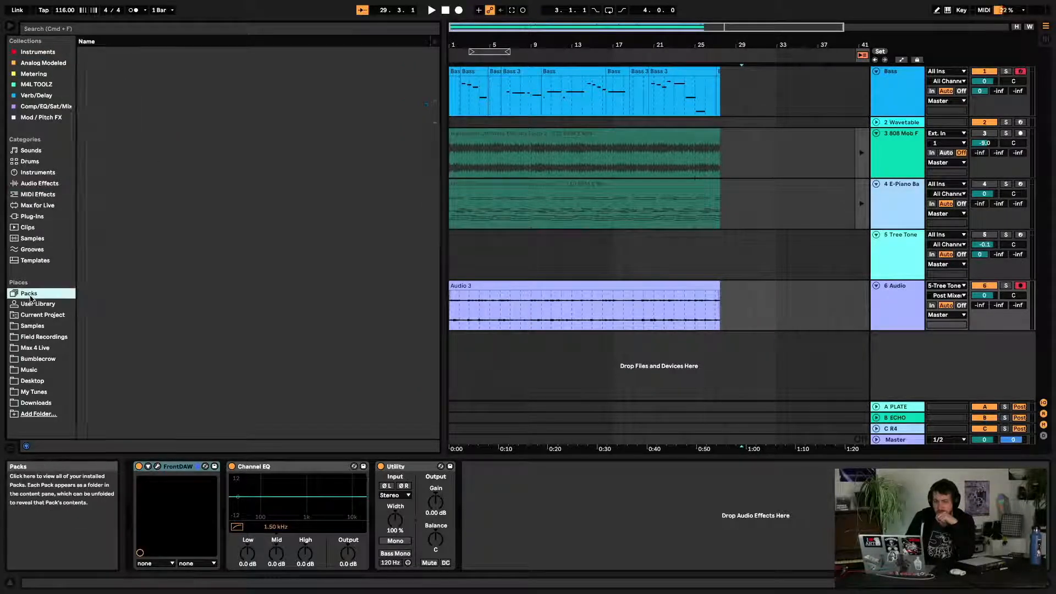
click(82, 141)
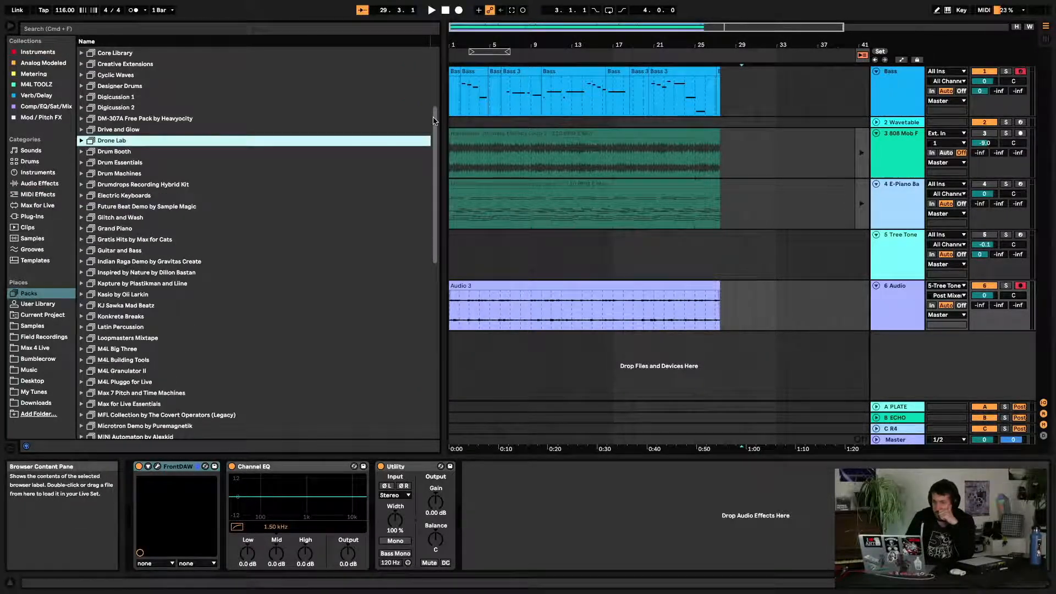
drag(627, 44, 575, 41)
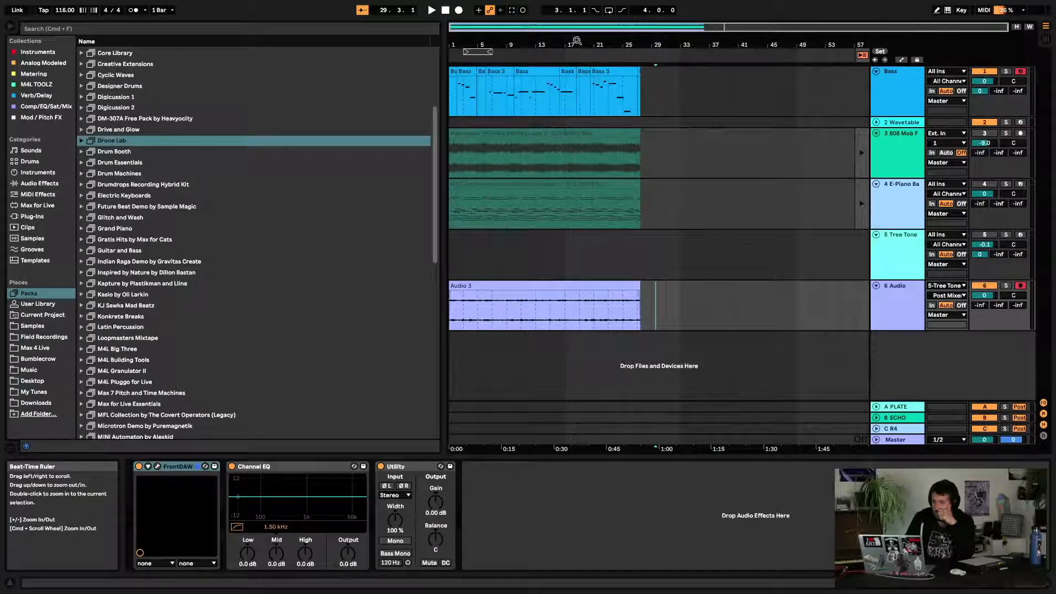
click(467, 70)
click(625, 286)
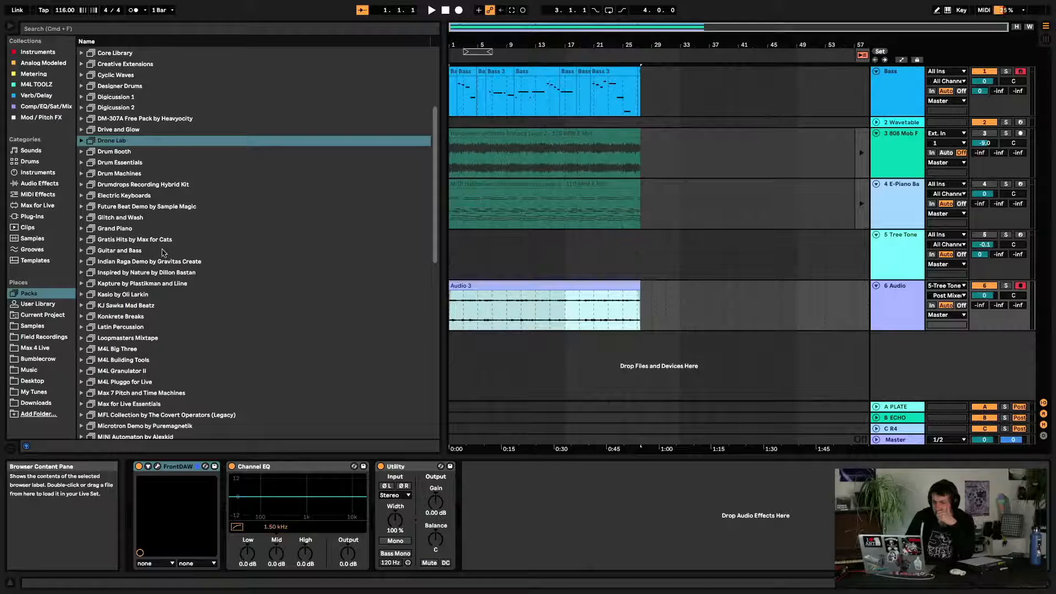
scroll(143, 284, down, 2)
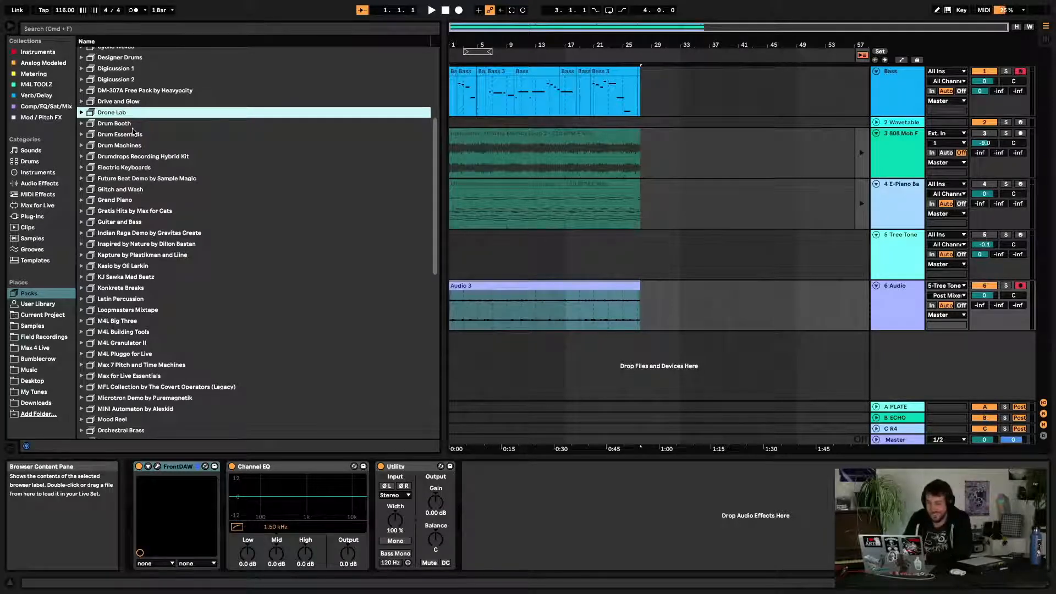
scroll(108, 149, down, 12)
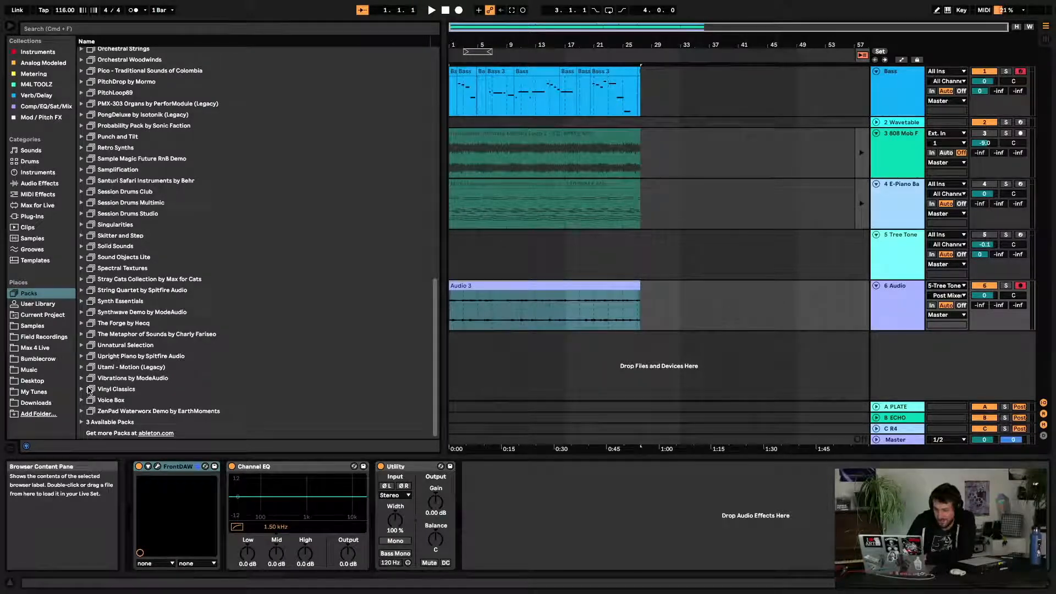
Expand Voice Box > Instruments > Vocal Percussion and drop Snappy Vowelizer Kit into the arrangement as a new track
click(83, 400)
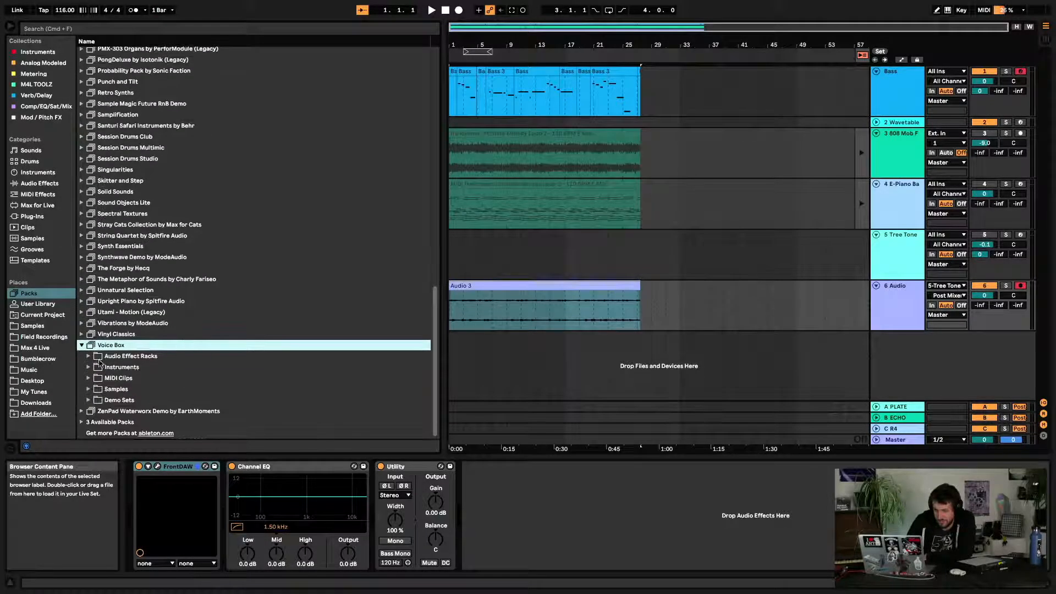
click(89, 356)
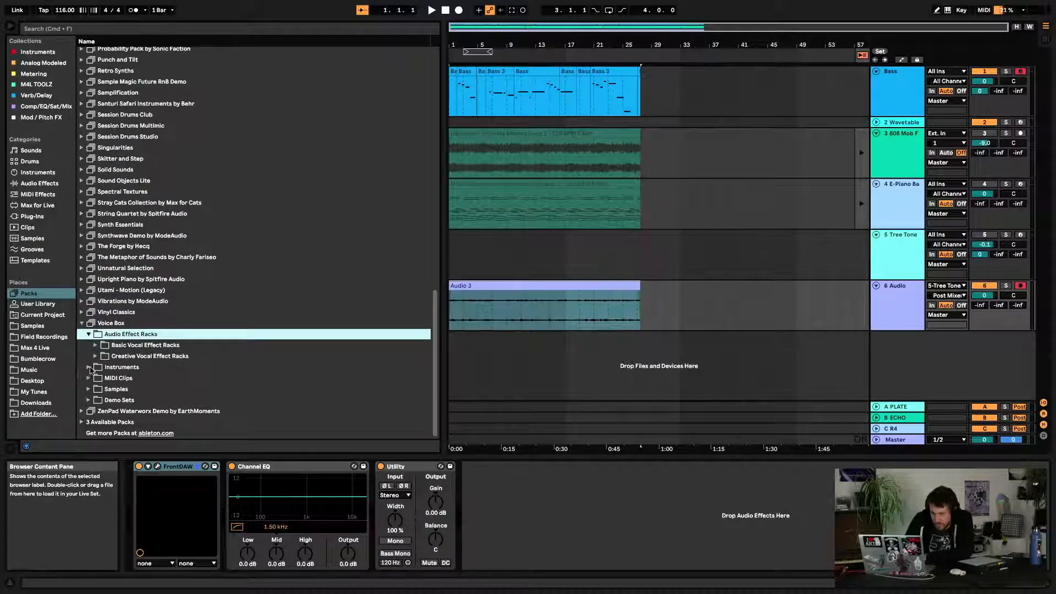
click(89, 368)
click(96, 367)
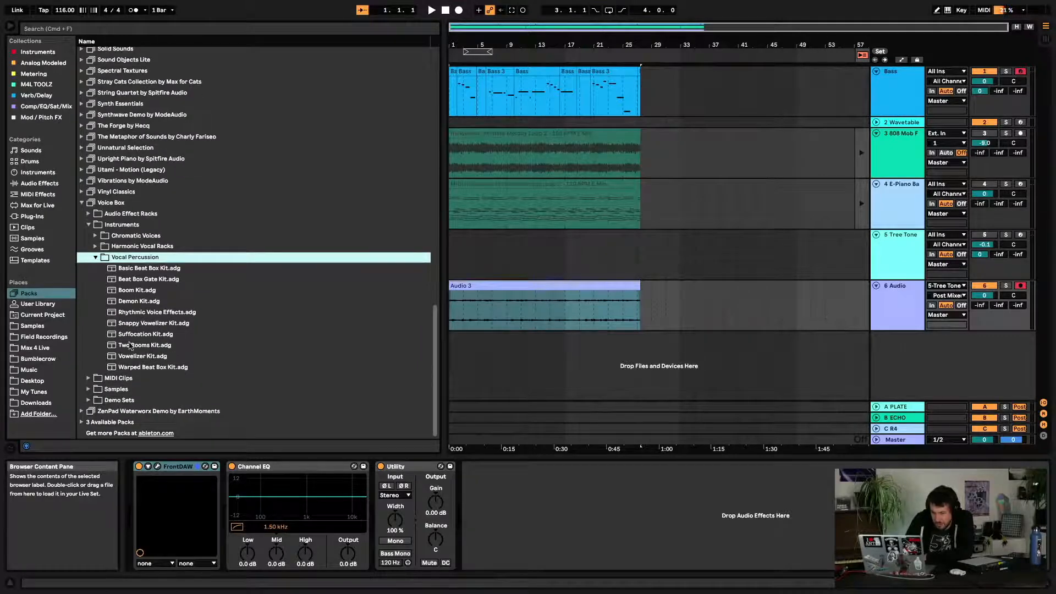
drag(162, 327, 337, 337)
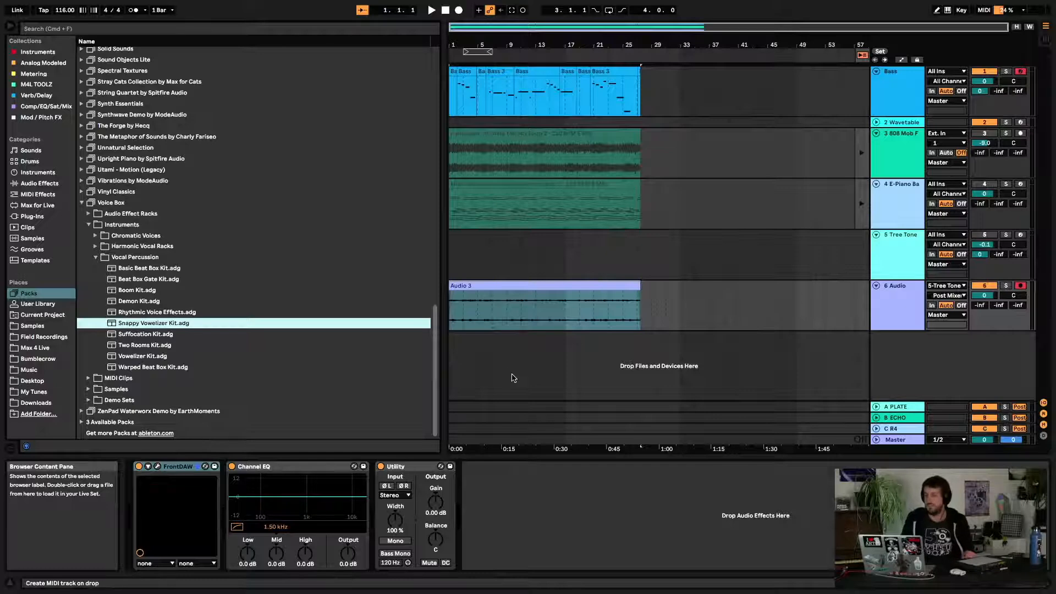
drag(513, 378, 513, 378)
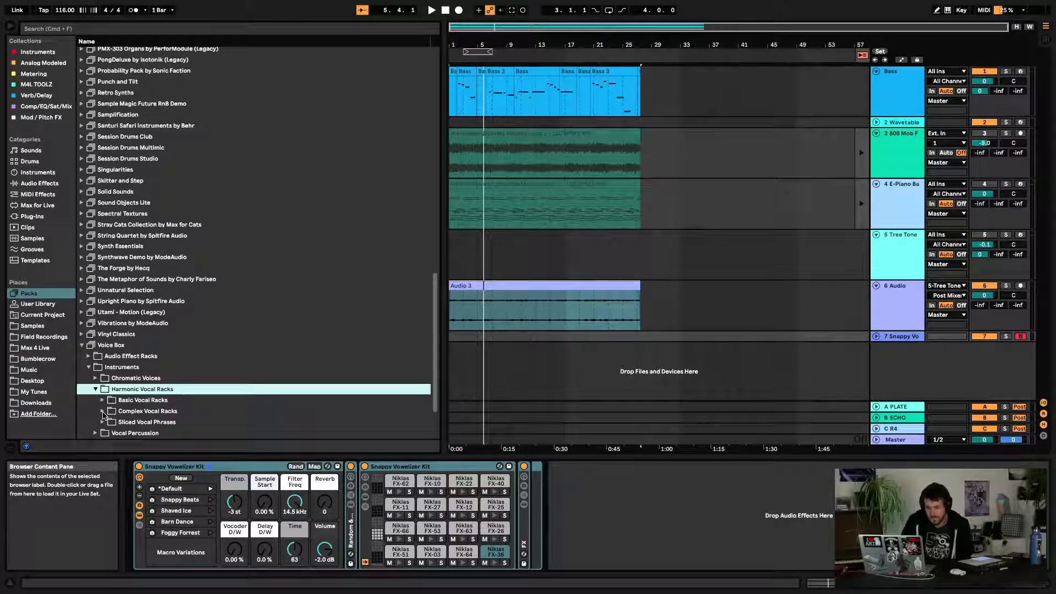
Open Voice Box's Chromatic Voices > Transformed Voices and add Hocketing Voice Ave to the arrangement as a new track
click(95, 378)
scroll(104, 393, down, 1)
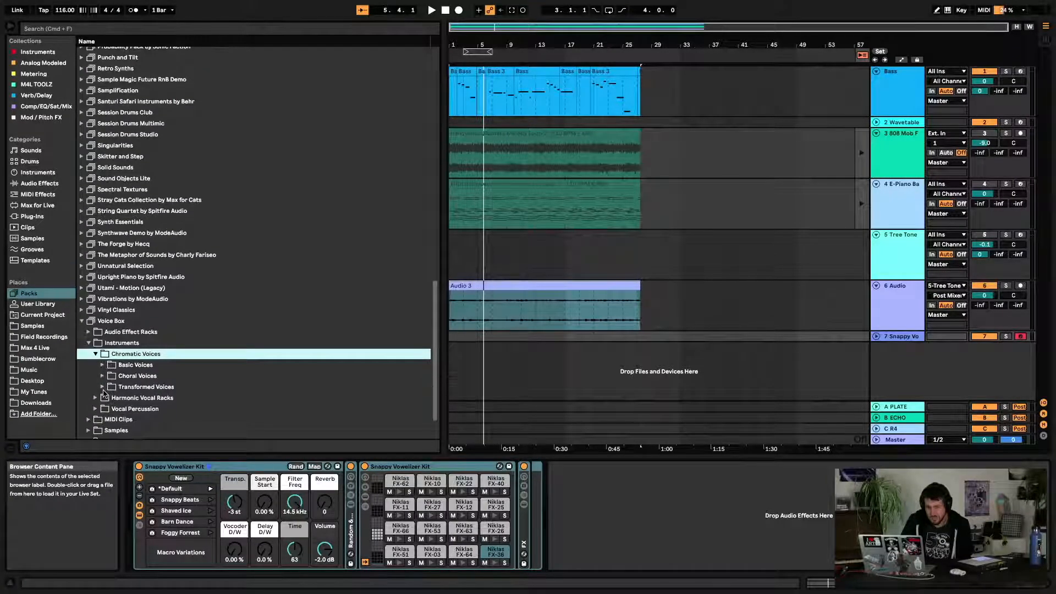
click(103, 388)
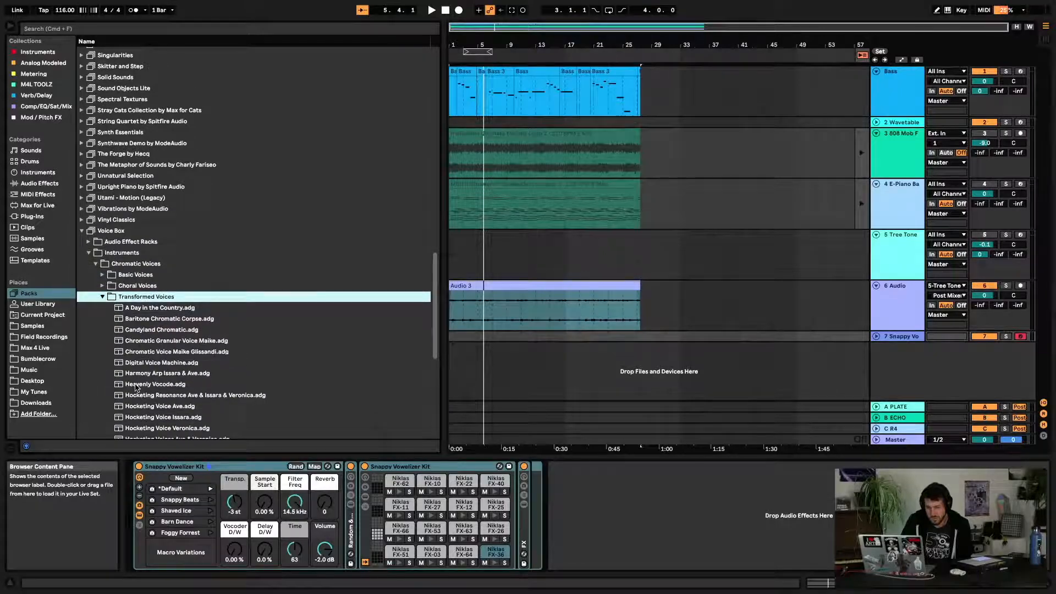
scroll(136, 387, down, 4)
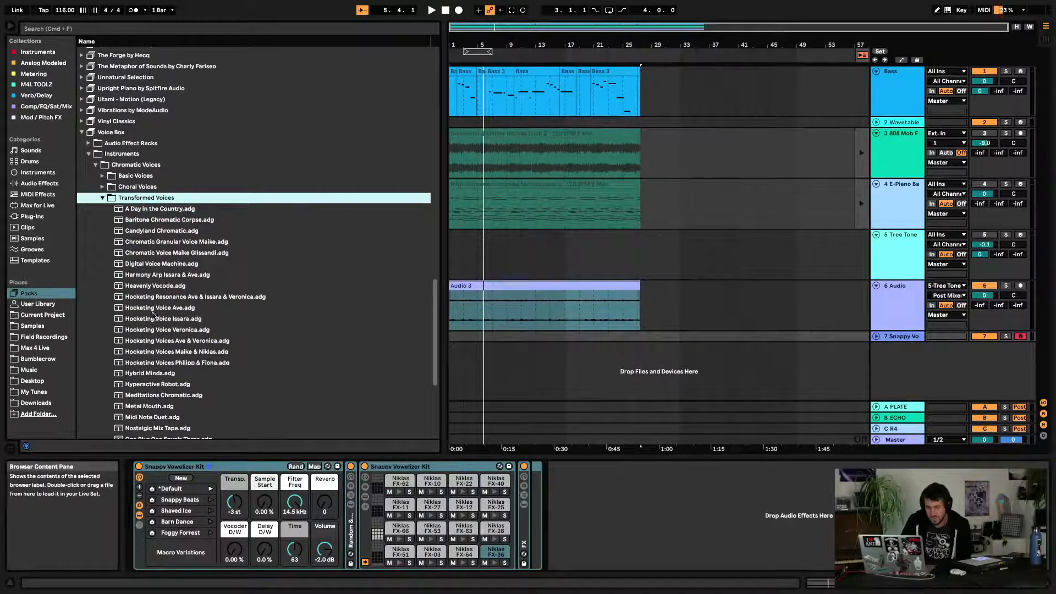
drag(151, 312, 564, 384)
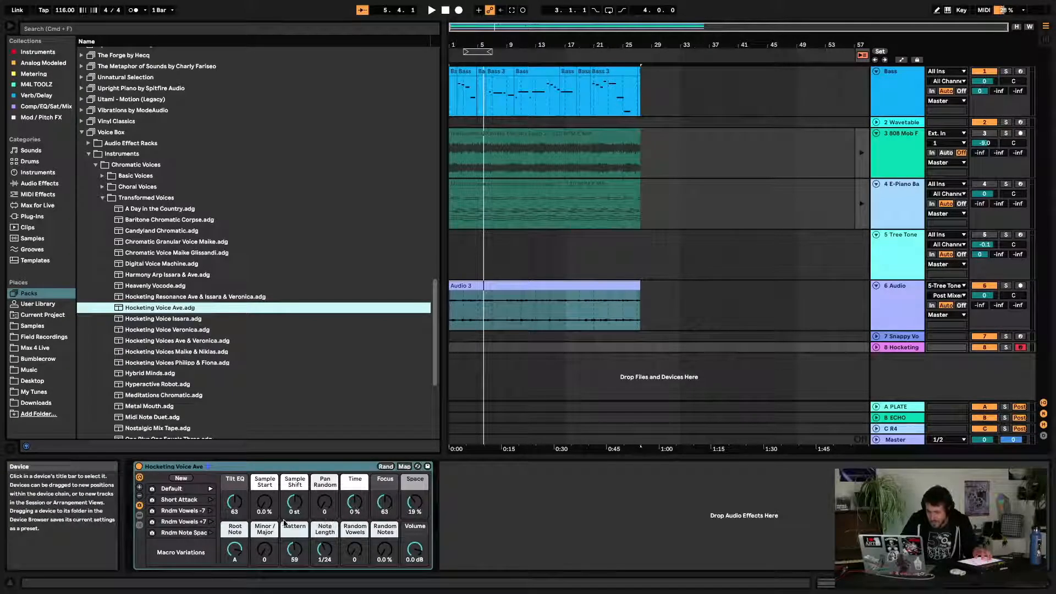
Set the Hocketing Voice Ave macros: Tilt EQ 18, Note Length 1/64, Time 27 %, Pattern 14, Random Vowels 79, Random Notes 100 %
drag(232, 503, 232, 528)
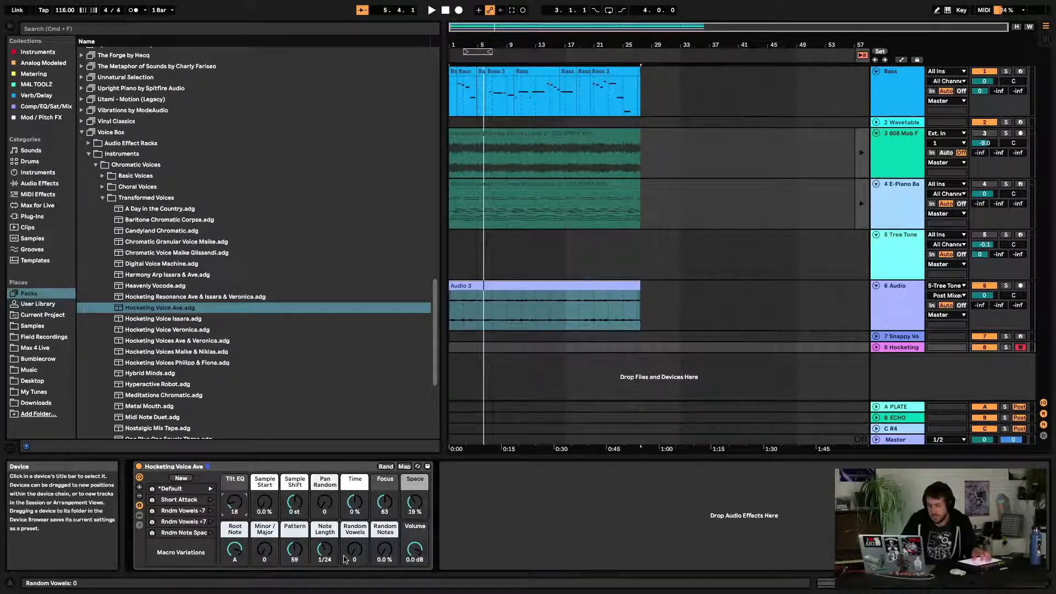
drag(326, 551, 326, 562)
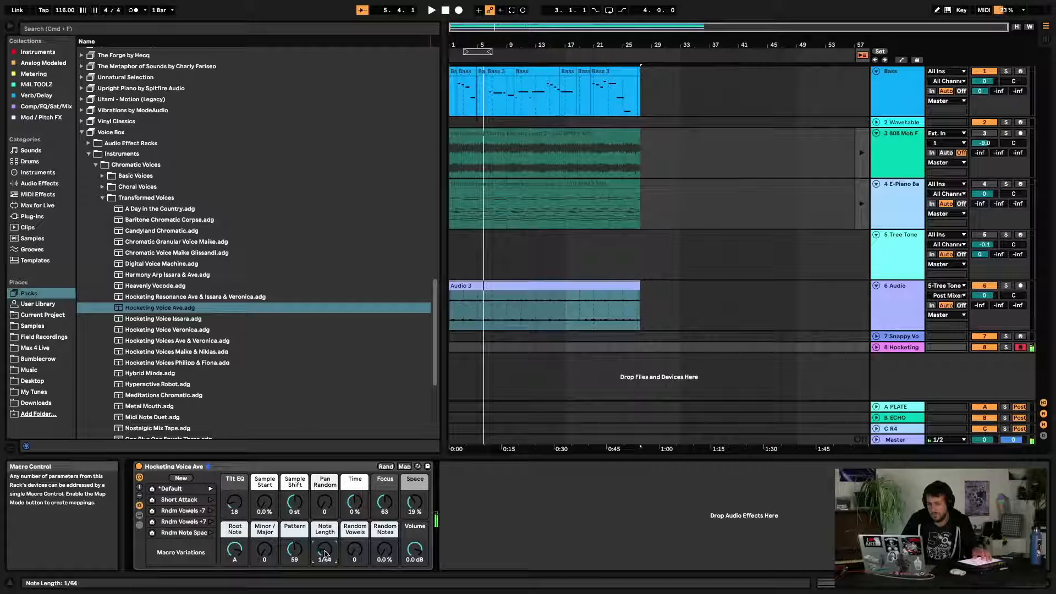
mouse_move(355, 501)
mouse_down()
mouse_move(355, 531)
mouse_move(355, 487)
mouse_up()
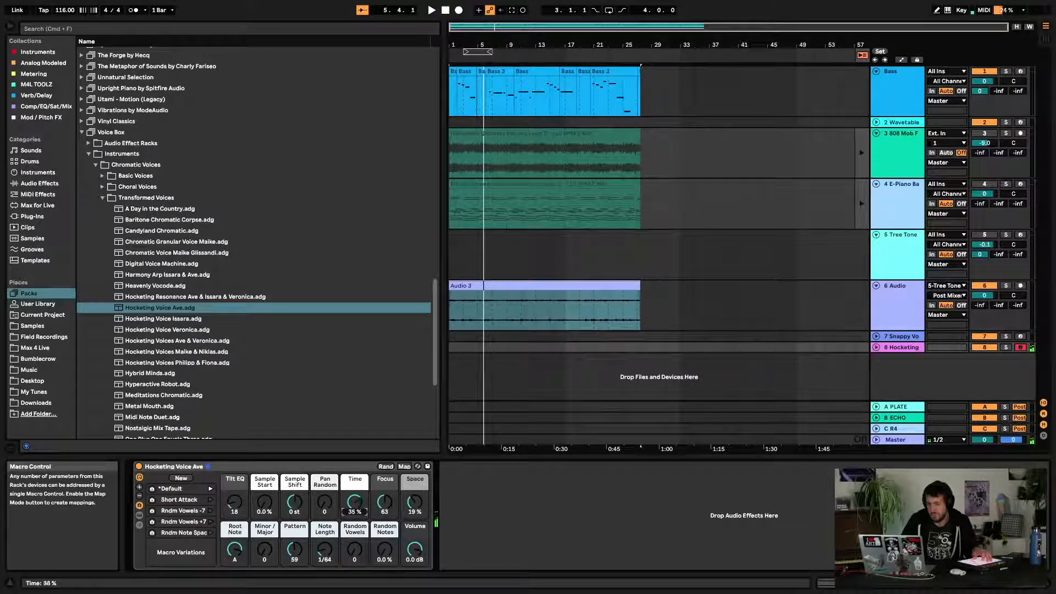
drag(294, 549, 295, 573)
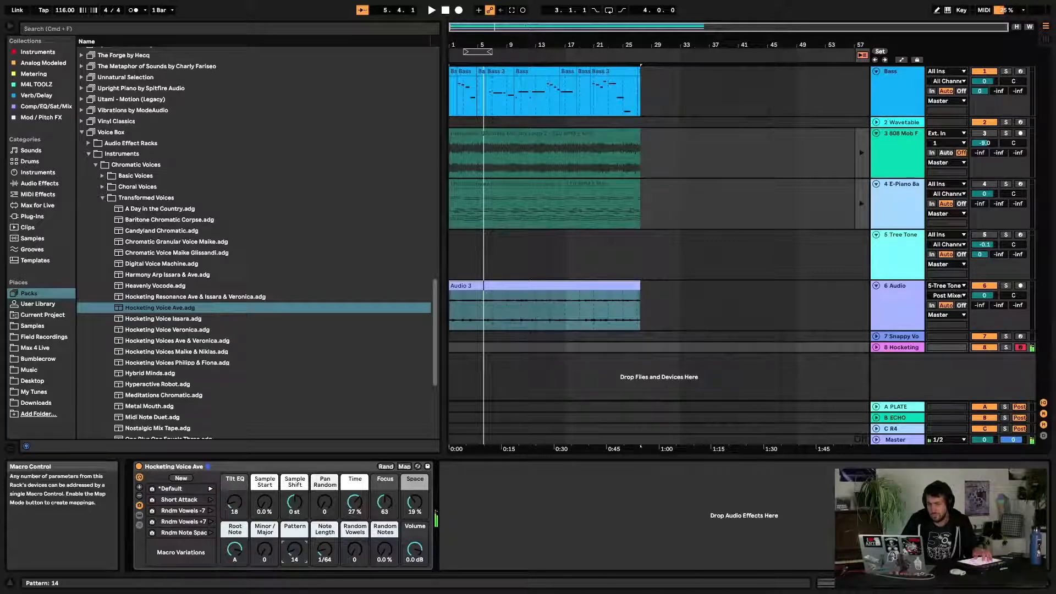
drag(384, 552, 354, 509)
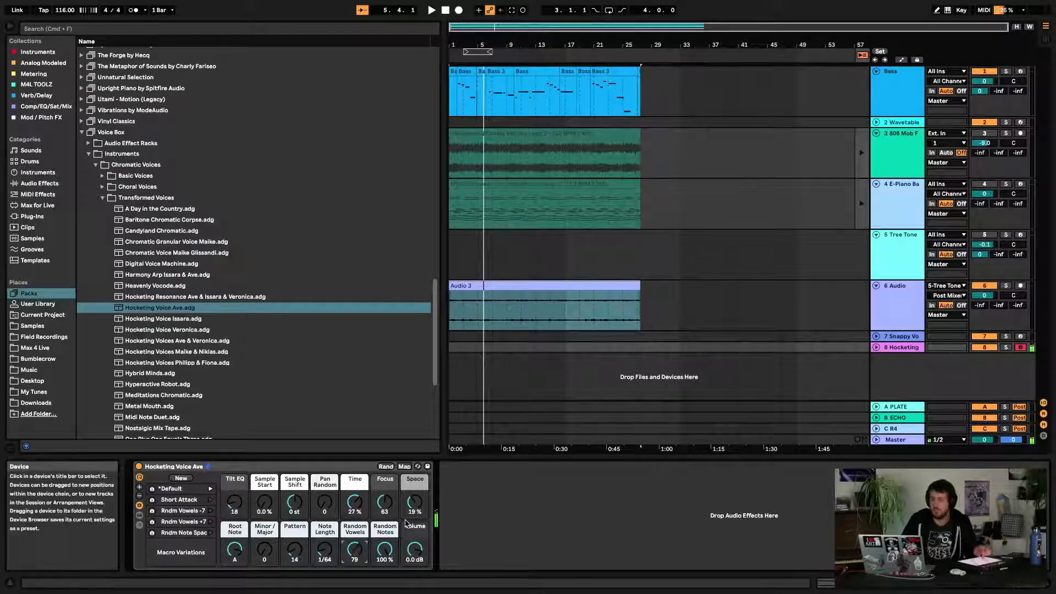
Return to the song start and record the Hocketing track into the arrangement
click(446, 11)
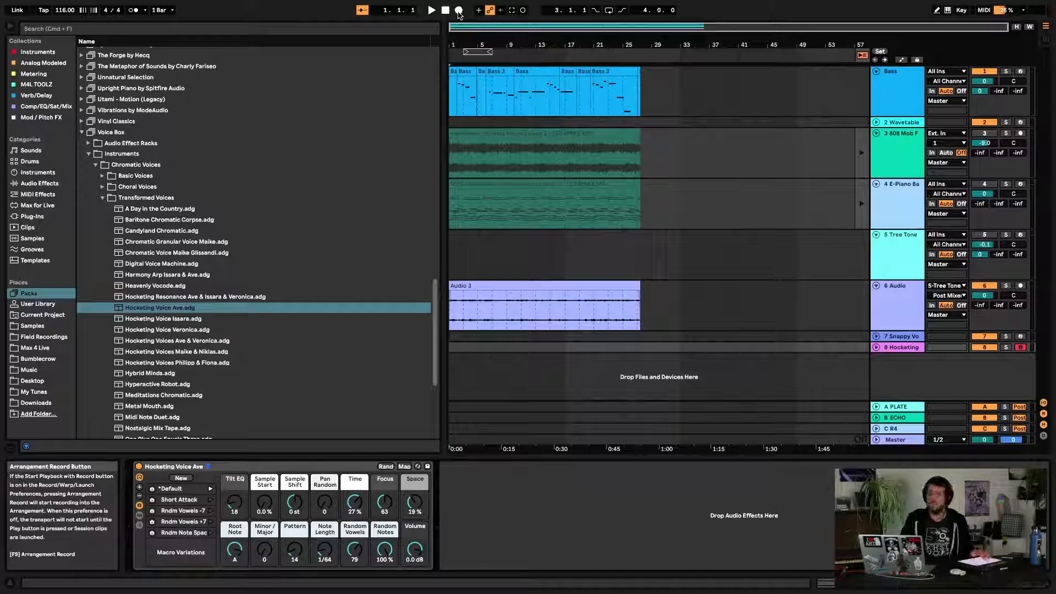
click(459, 11)
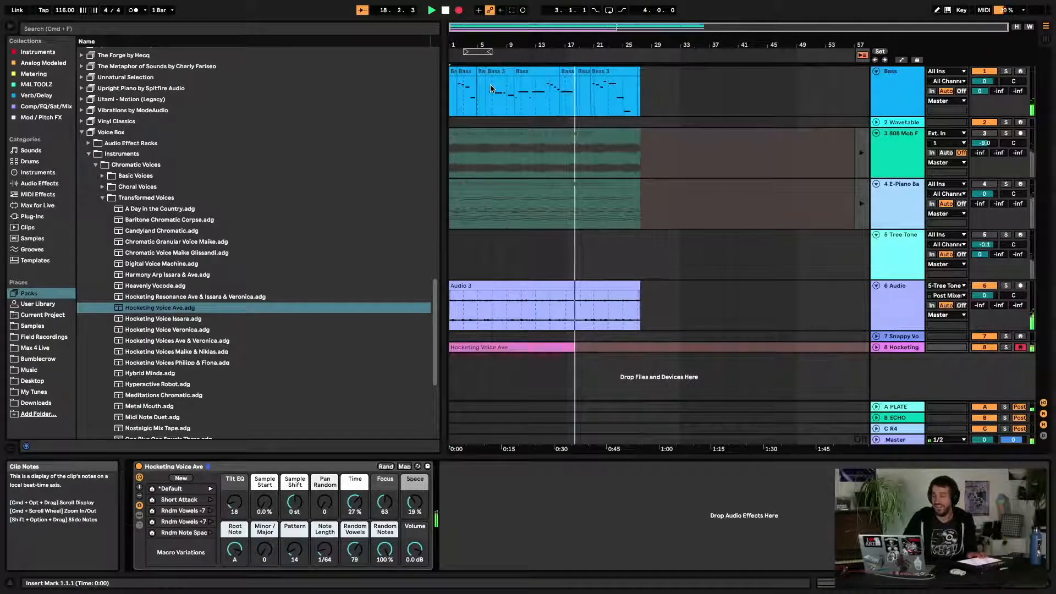
Stop playback and load Chromatic Voices Philipp & Fiona from Voice Box's Basic Voices onto the Hocketing track
key(space)
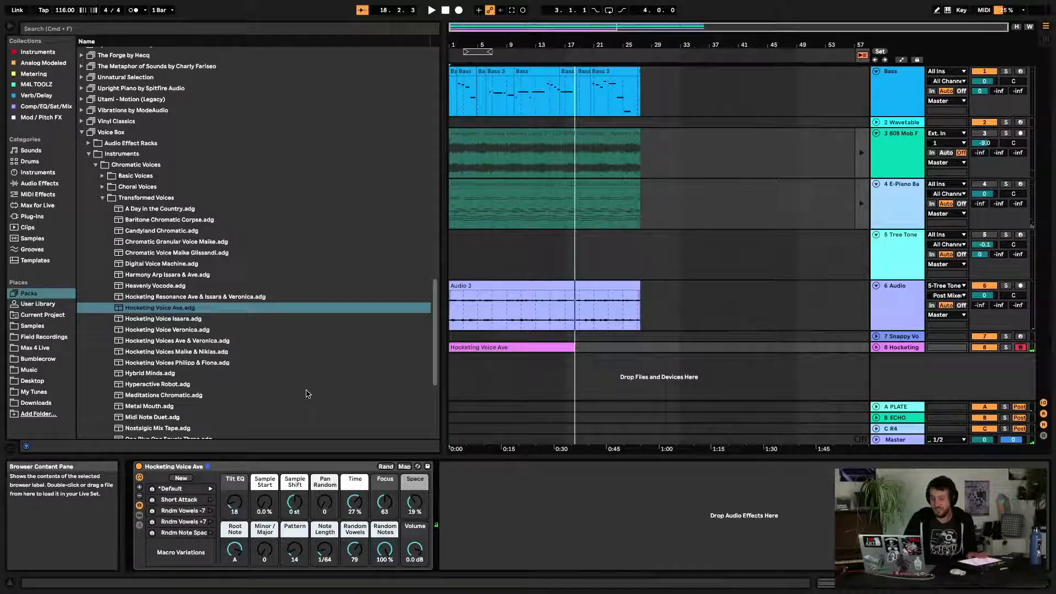
click(103, 198)
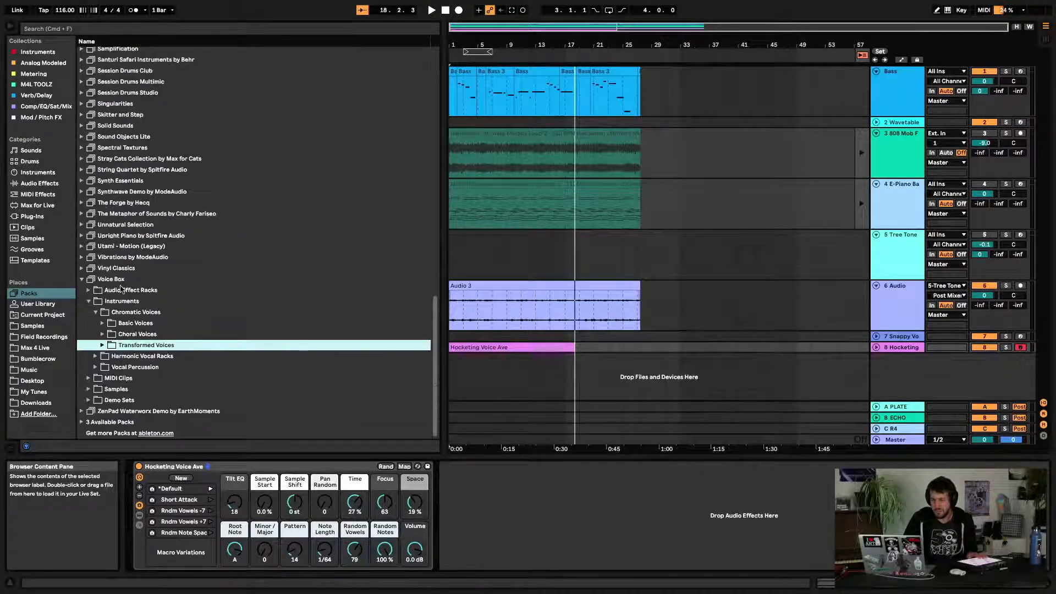
click(102, 324)
scroll(173, 369, down, 5)
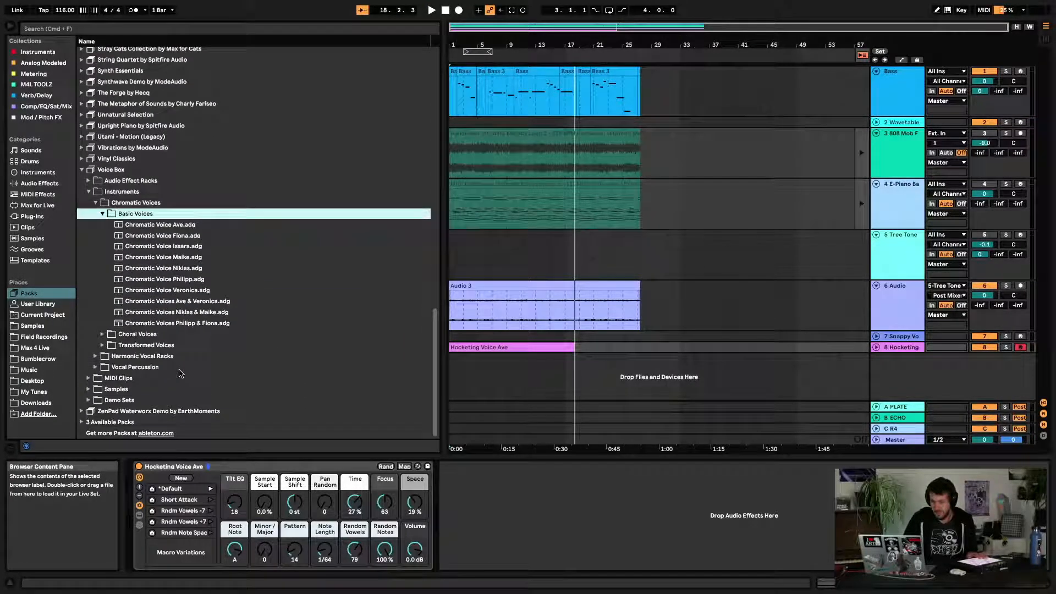
click(185, 312)
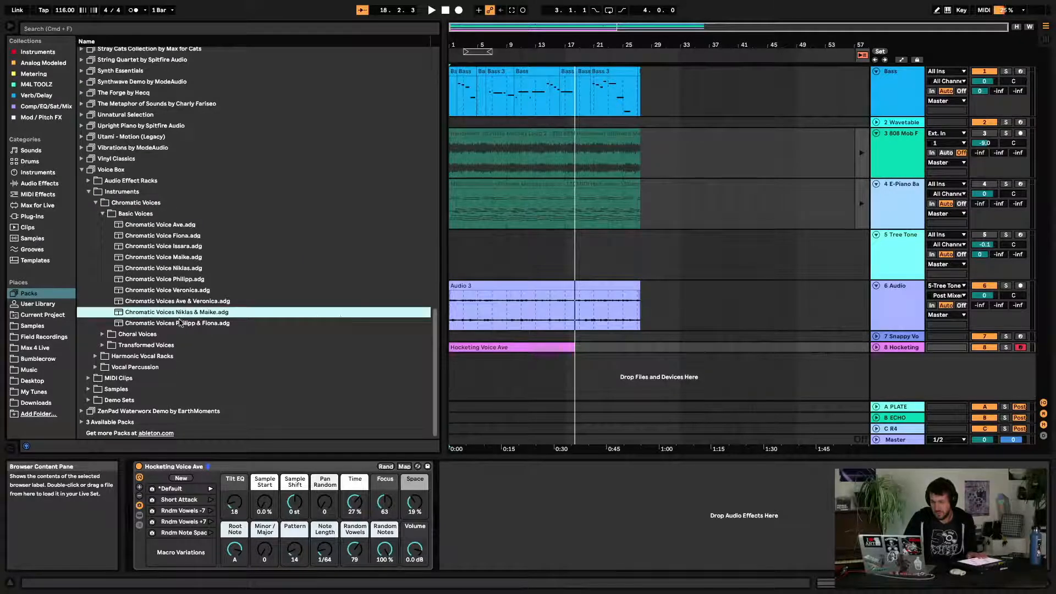
double_click(180, 323)
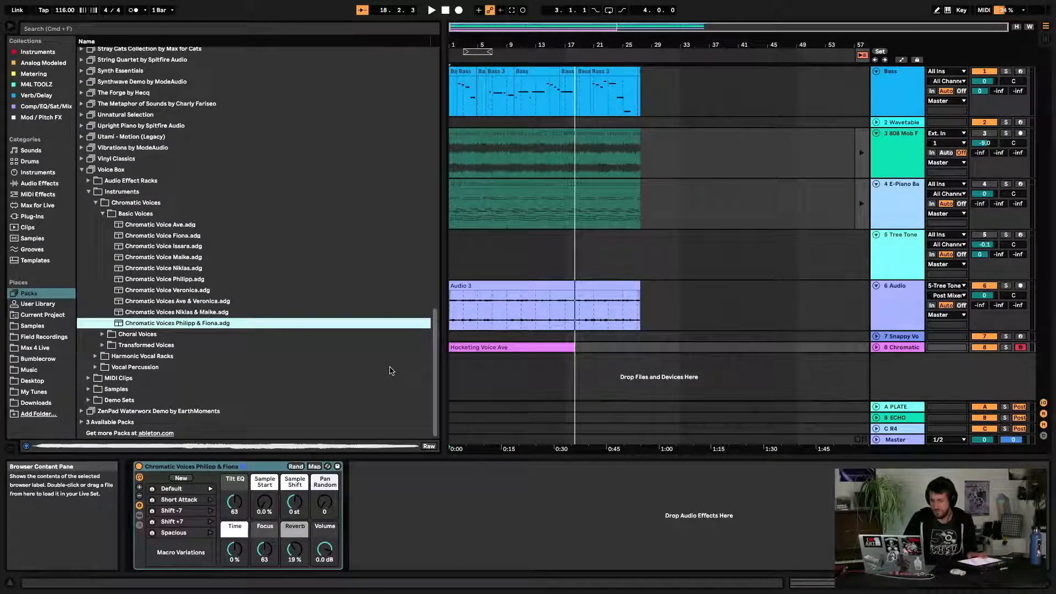
Unfold the Chromatic track and play the arrangement to audition the new voice
click(539, 352)
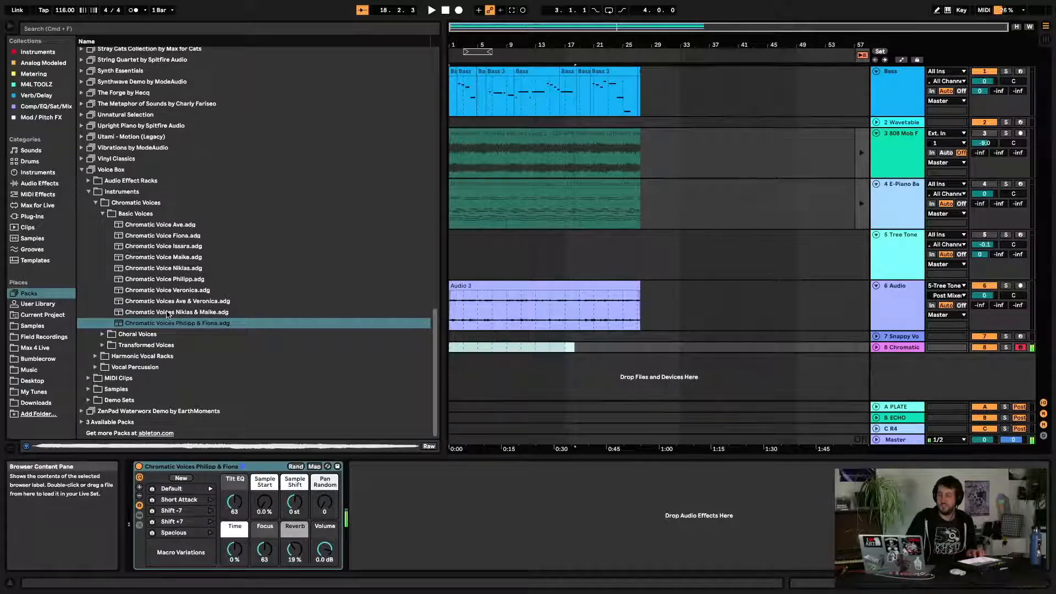
key(space)
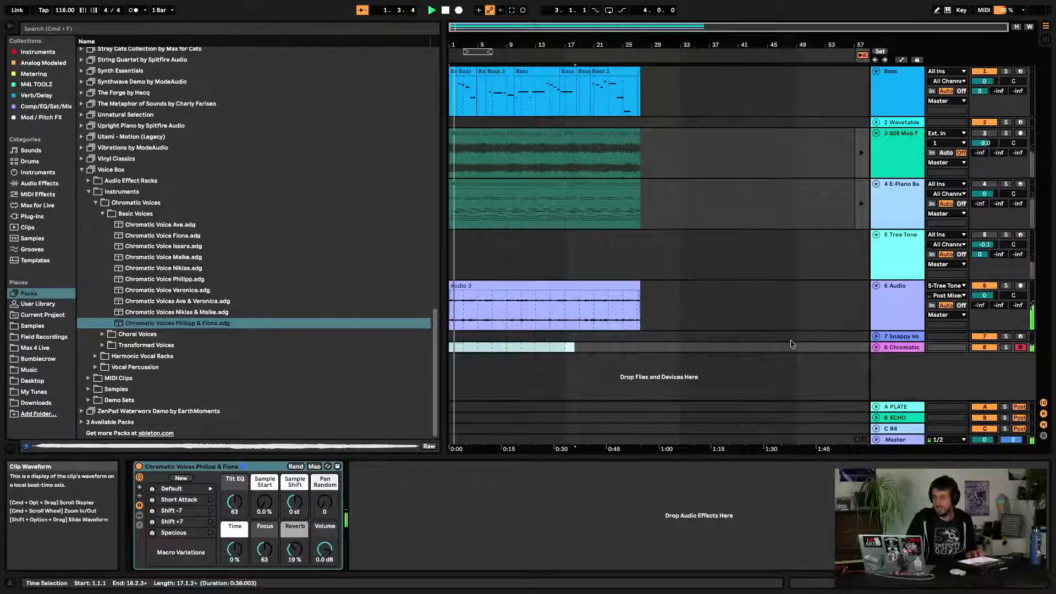
click(880, 349)
click(877, 347)
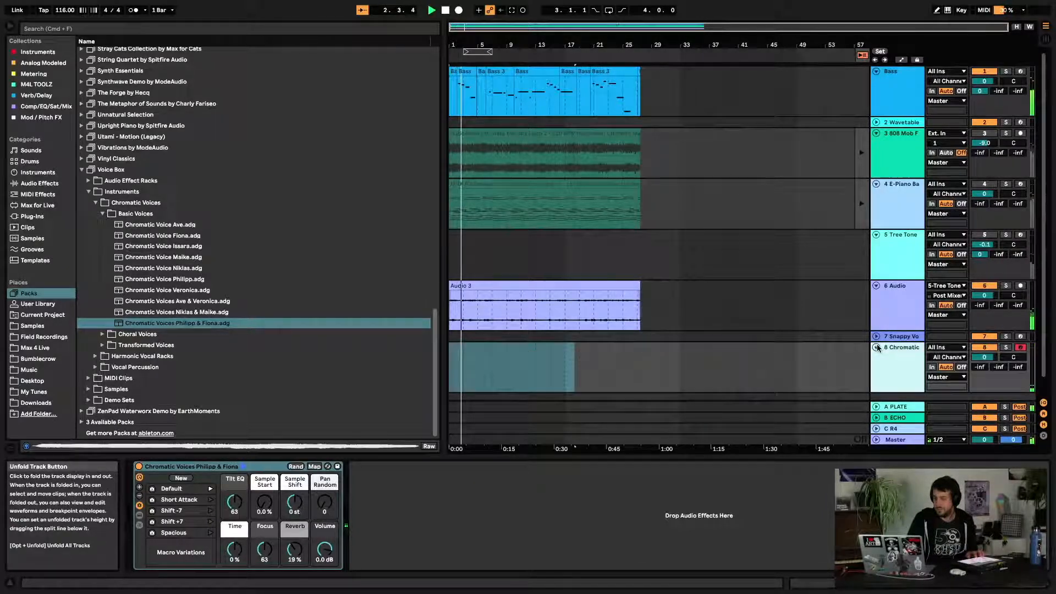
click(700, 366)
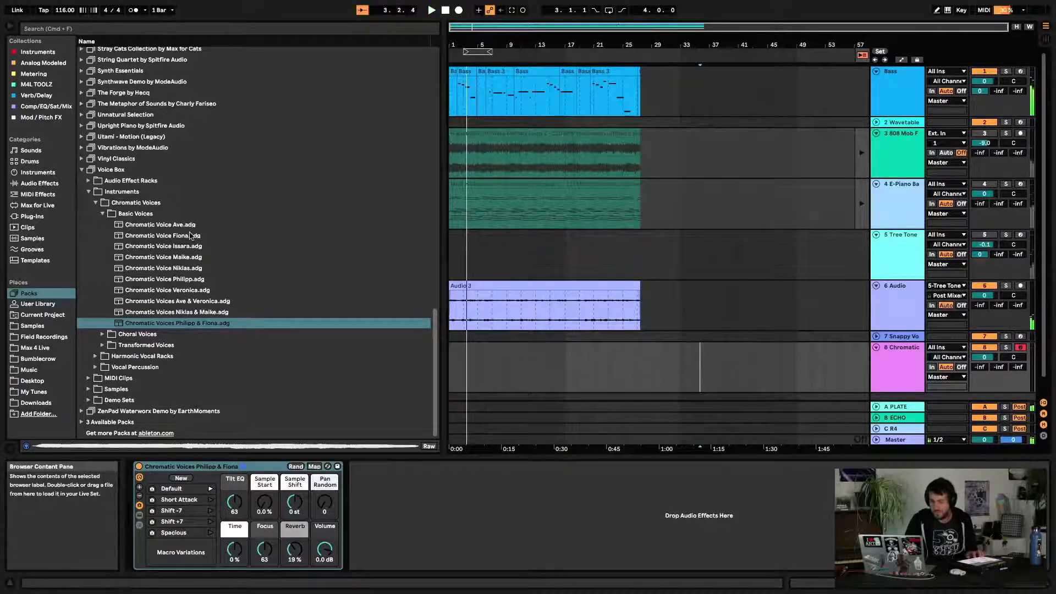
Open Voice Box's Choral Voices folder and load Wyoming Pad Niklas & Maike onto the same track
click(103, 214)
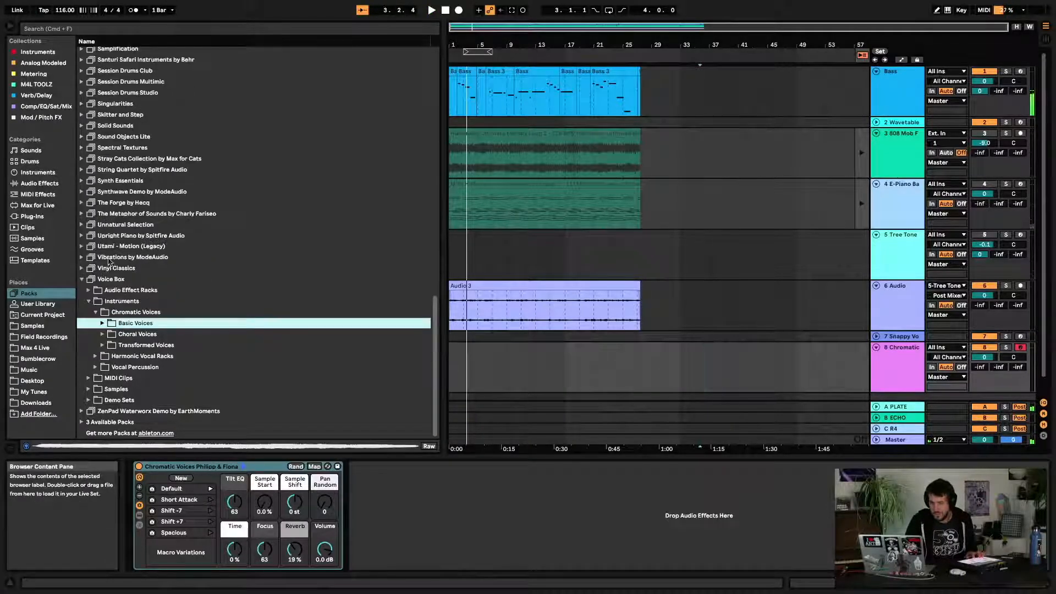
click(104, 334)
scroll(121, 338, down, 3)
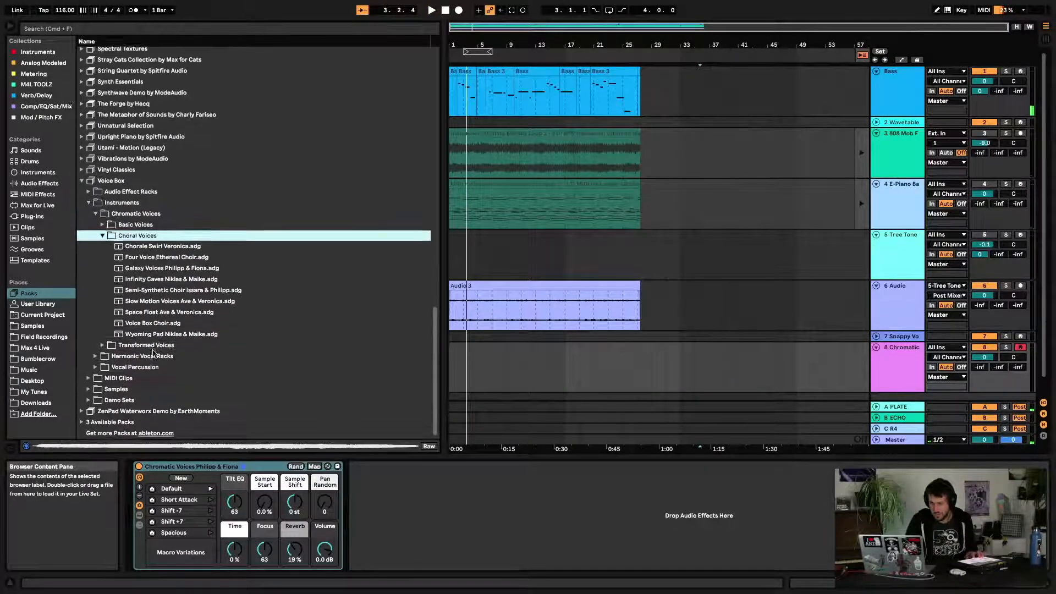
double_click(142, 338)
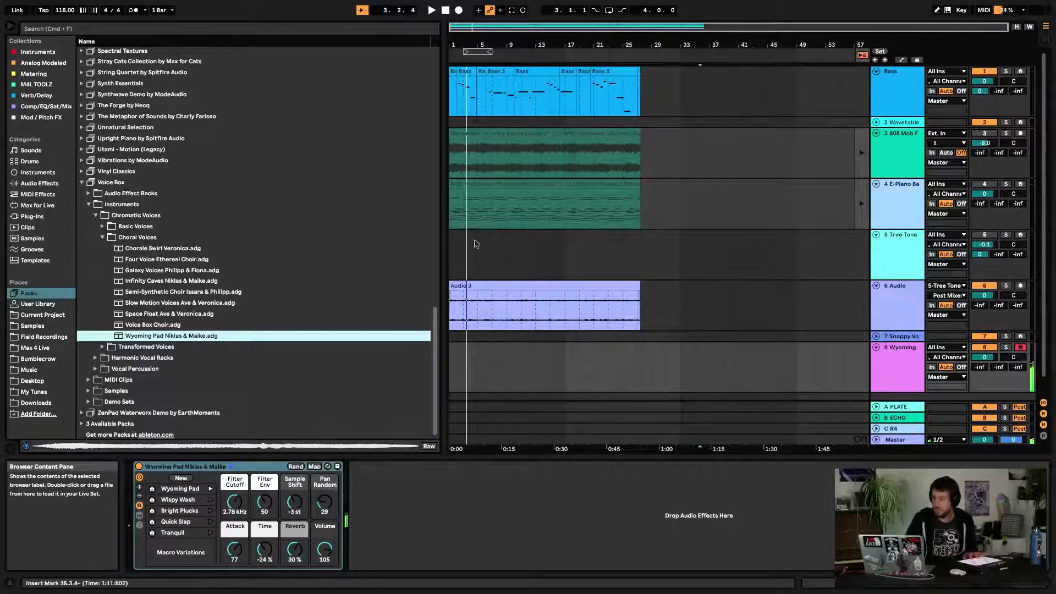
Record a Wyoming Pad performance into the arrangement
click(458, 9)
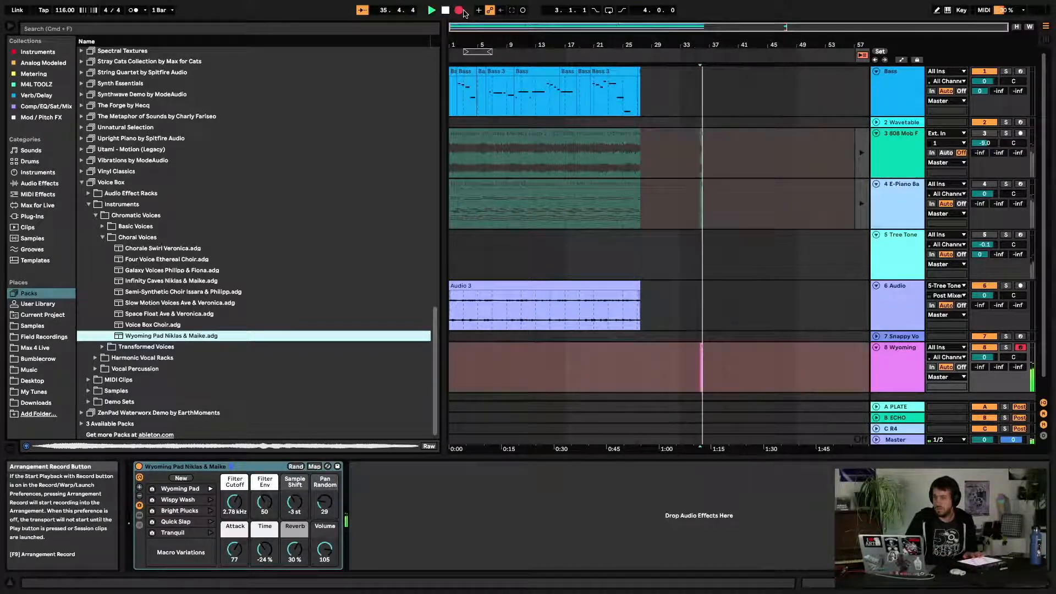
click(443, 12)
click(458, 9)
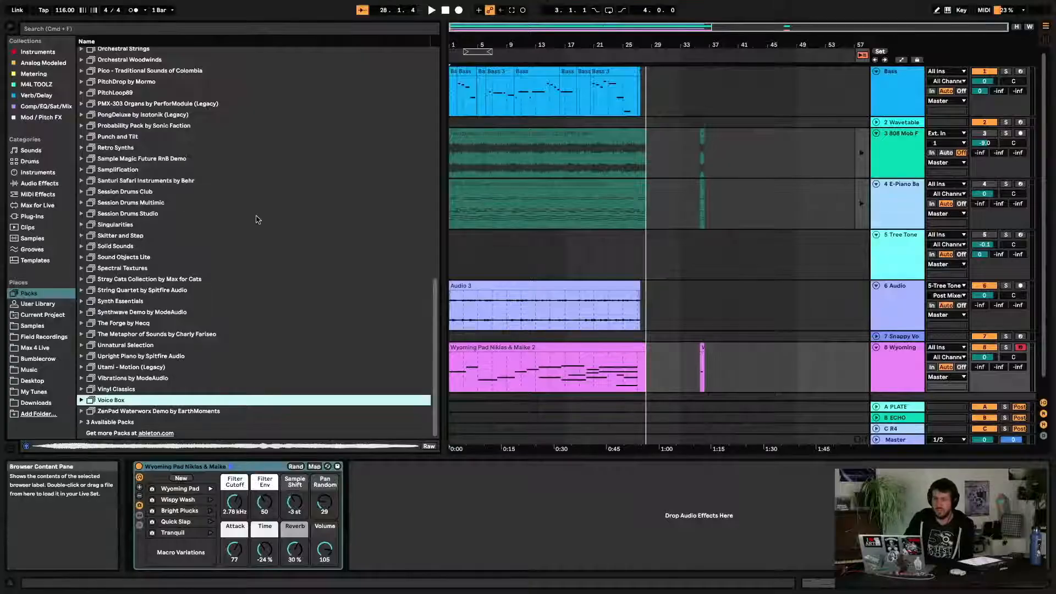
Browse the list of installed Packs
scroll(256, 219, up, 15)
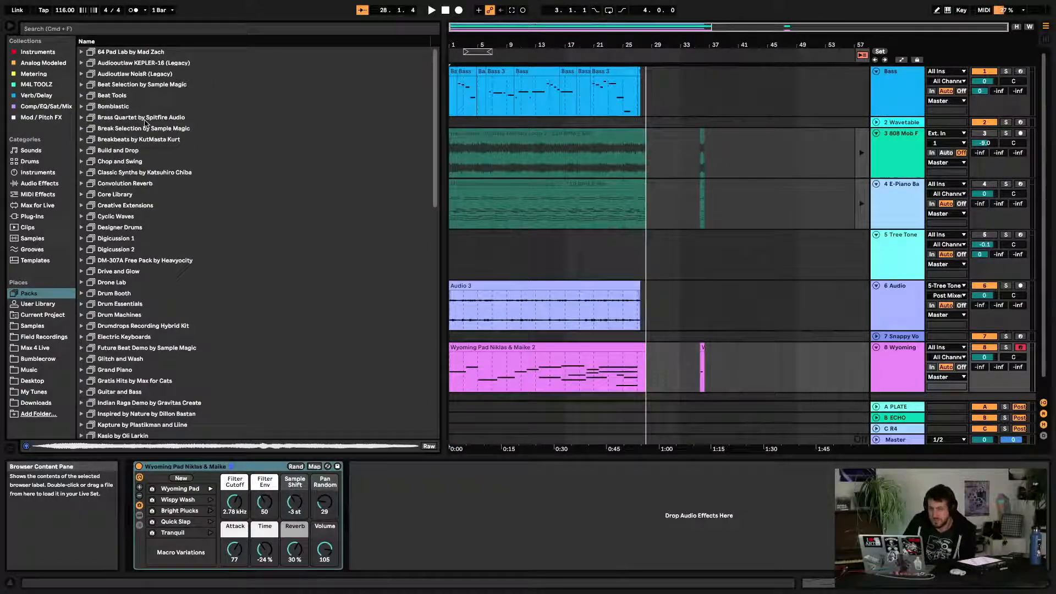
click(114, 137)
scroll(110, 193, down, 2)
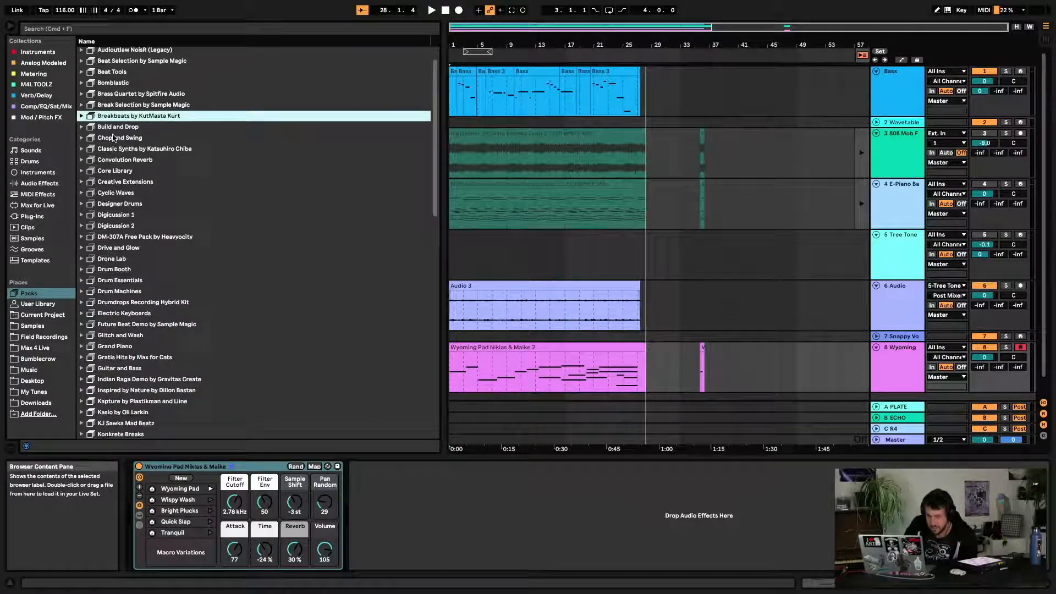
scroll(106, 266, down, 2)
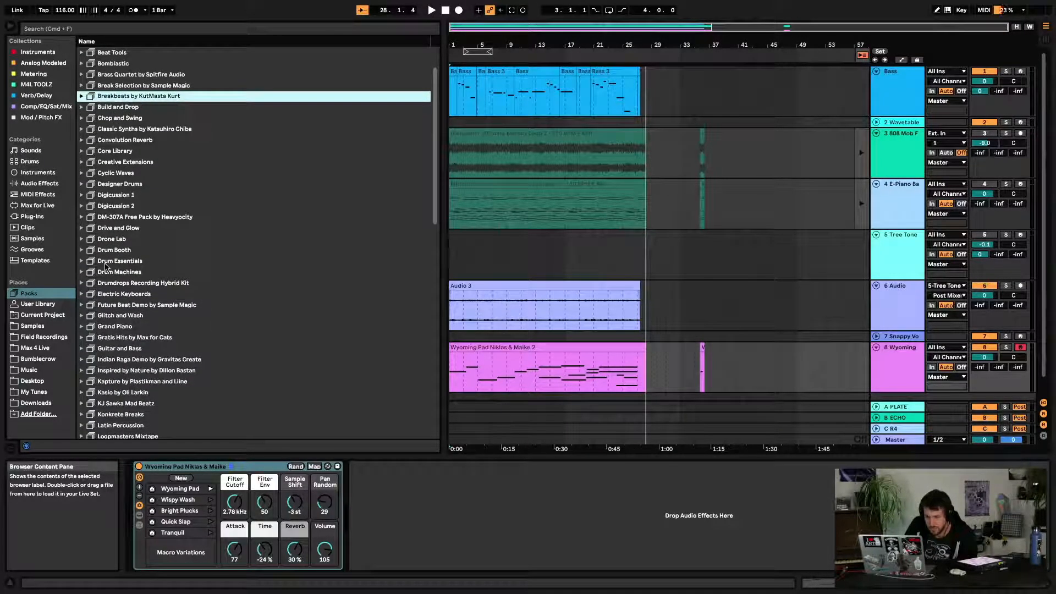
scroll(106, 266, up, 2)
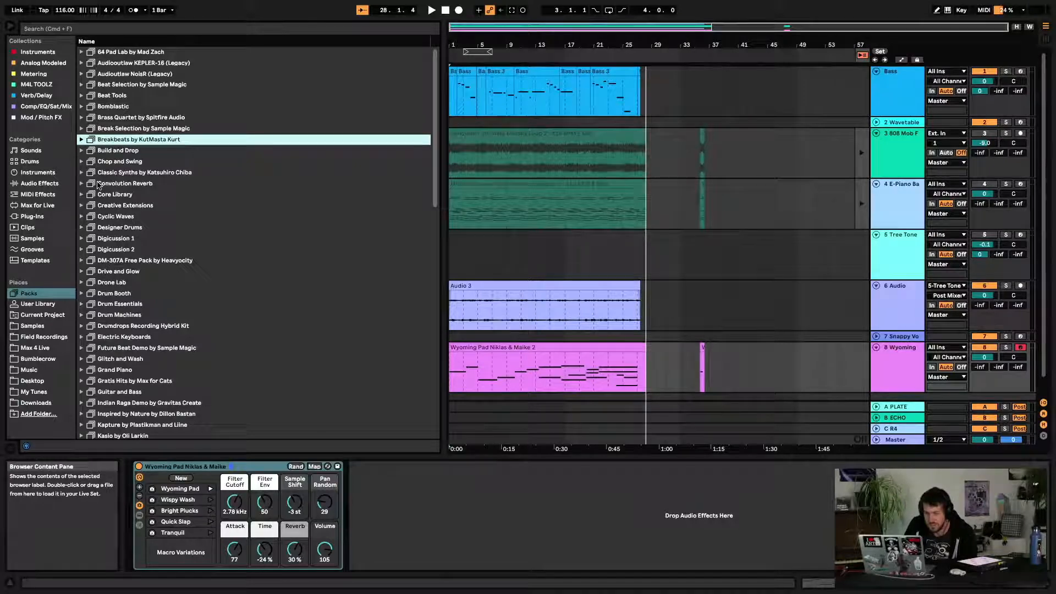
scroll(110, 114, down, 15)
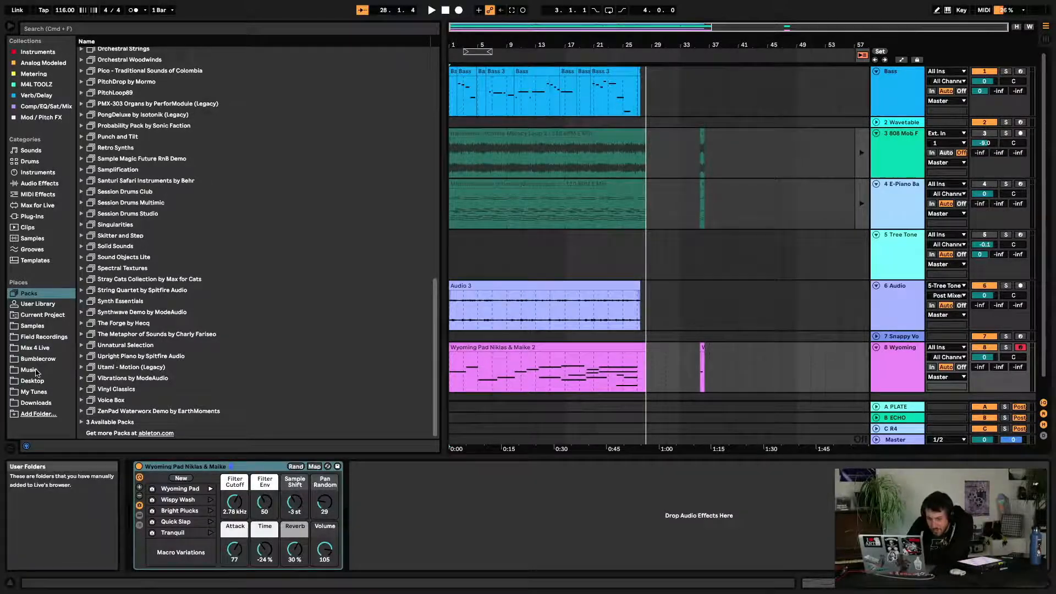
click(85, 422)
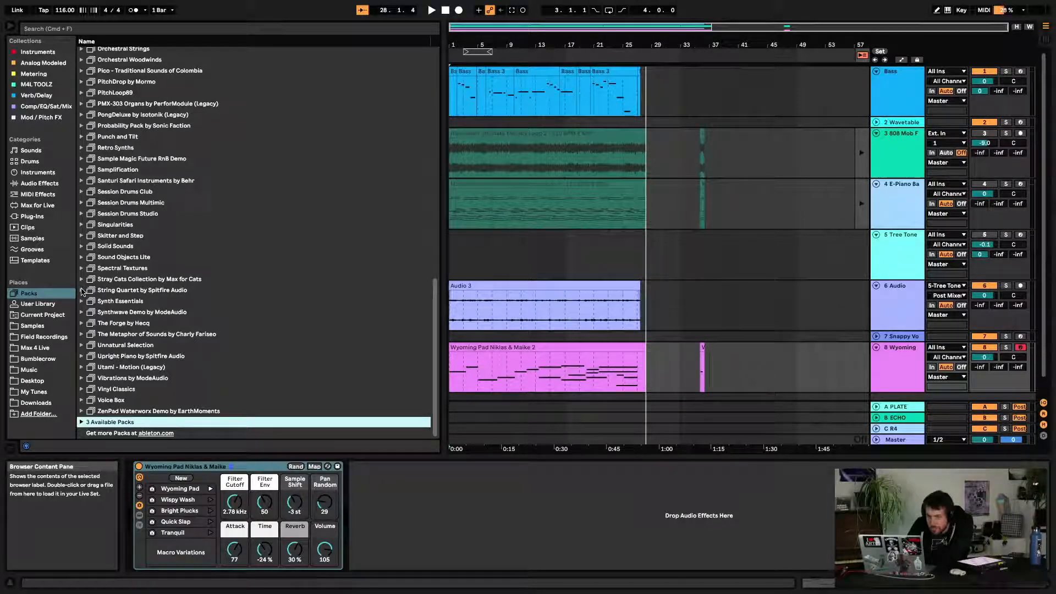
Search the browser for Spitfire packs and clear the search again
click(238, 29)
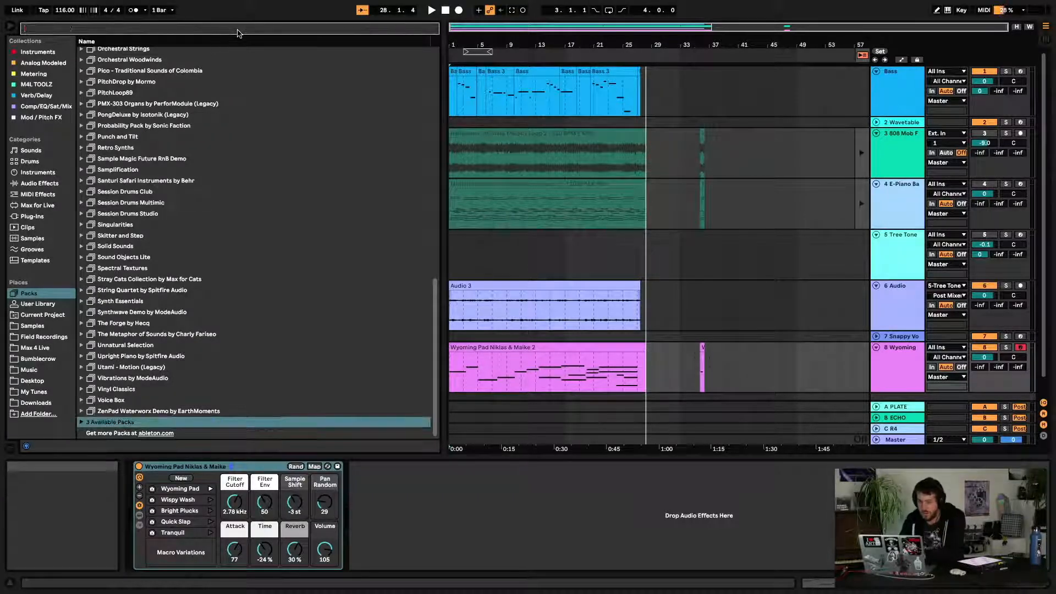
text(spltfire)
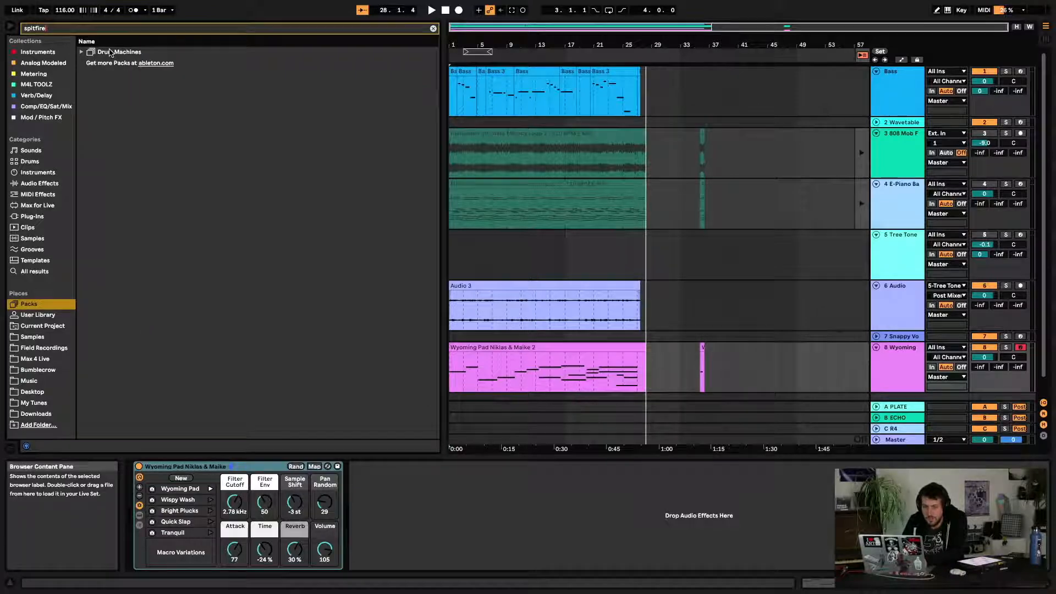
key(BackSpace)
key(BackSpace)
key(BackSpace)
key(BackSpace)
key(BackSpace)
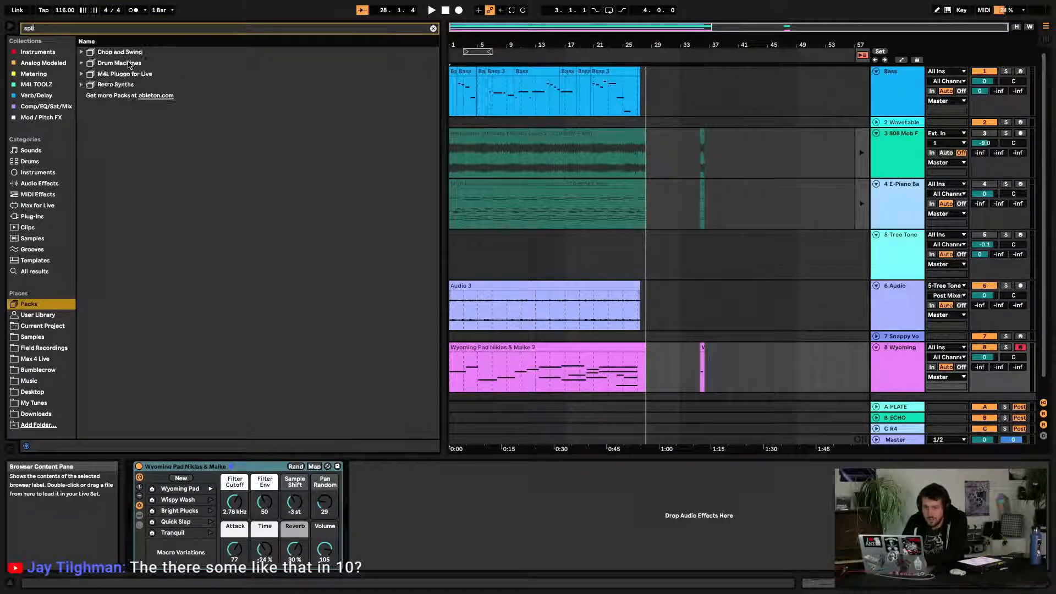
key(BackSpace)
key(BackSpace)
key(BackSpace)
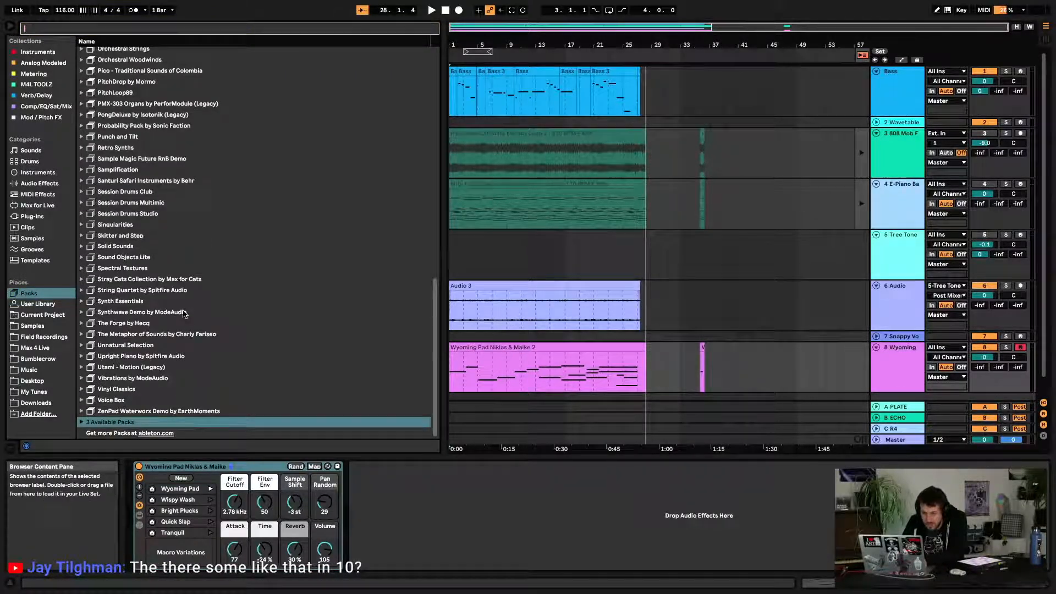
click(157, 292)
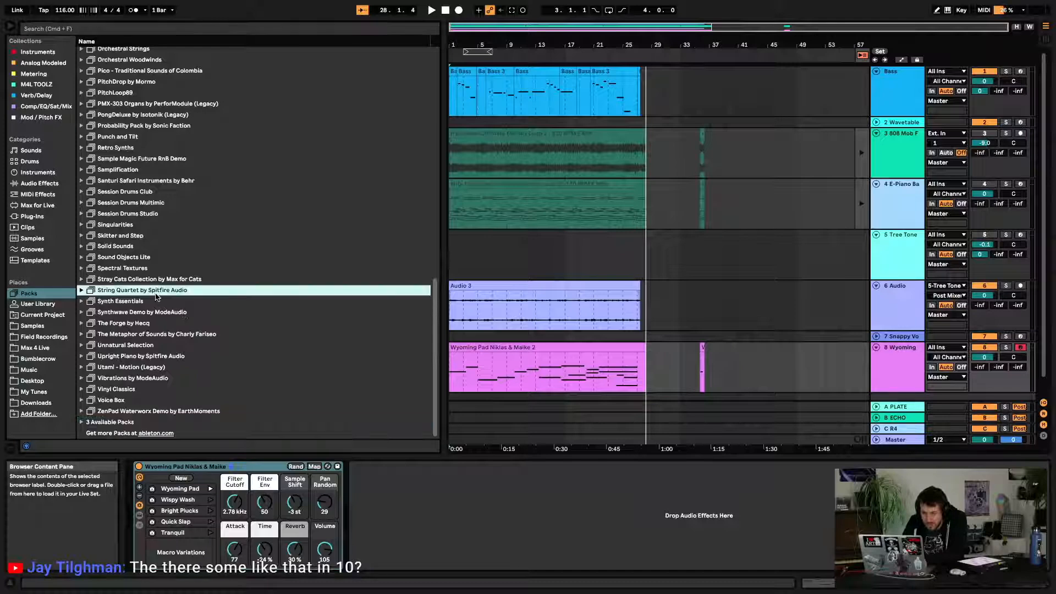
click(217, 29)
text(spit)
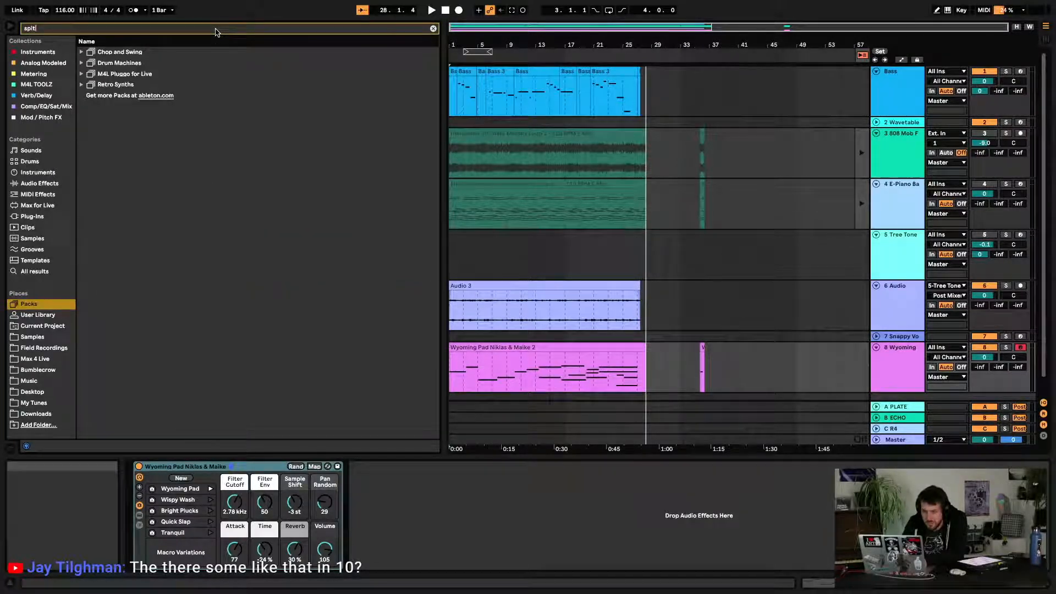
key(BackSpace)
key(BackSpace)
key(BackSpace)
key(BackSpace)
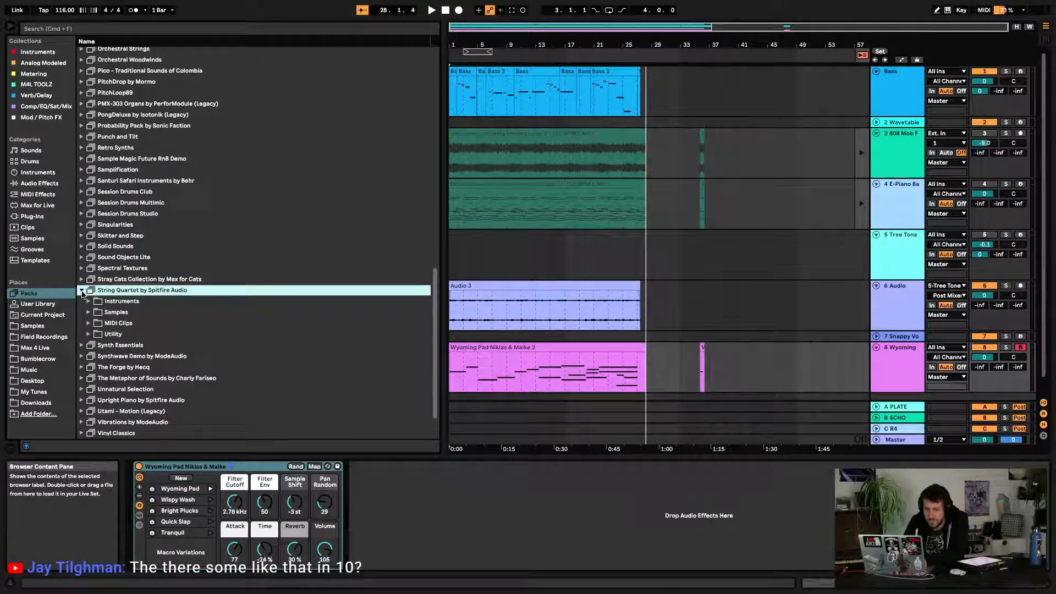
Expand String Quartet by Spitfire Audio > Instruments > All-in-one and drop Long All-in-one - String Quartet into the arrangement as a new track
click(82, 291)
scroll(85, 289, down, 1)
click(88, 279)
scroll(88, 279, down, 2)
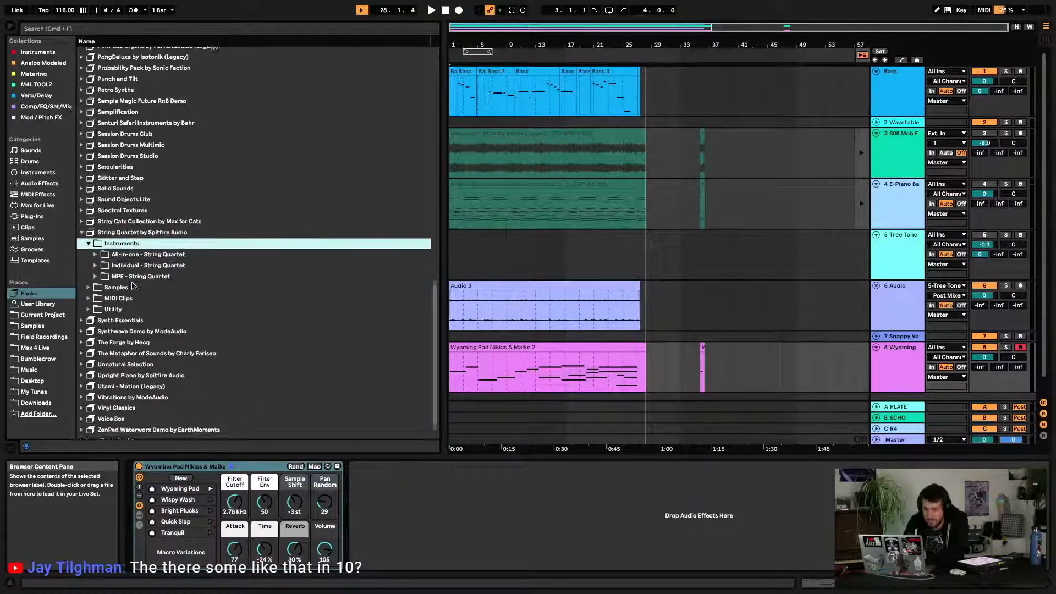
click(95, 249)
scroll(157, 255, down, 3)
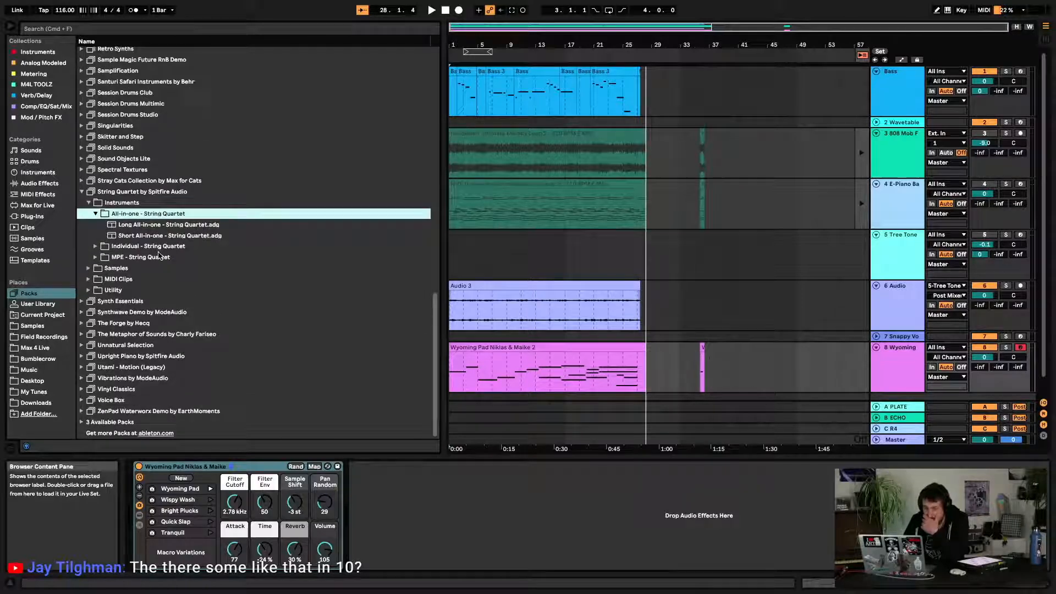
scroll(517, 248, down, 2)
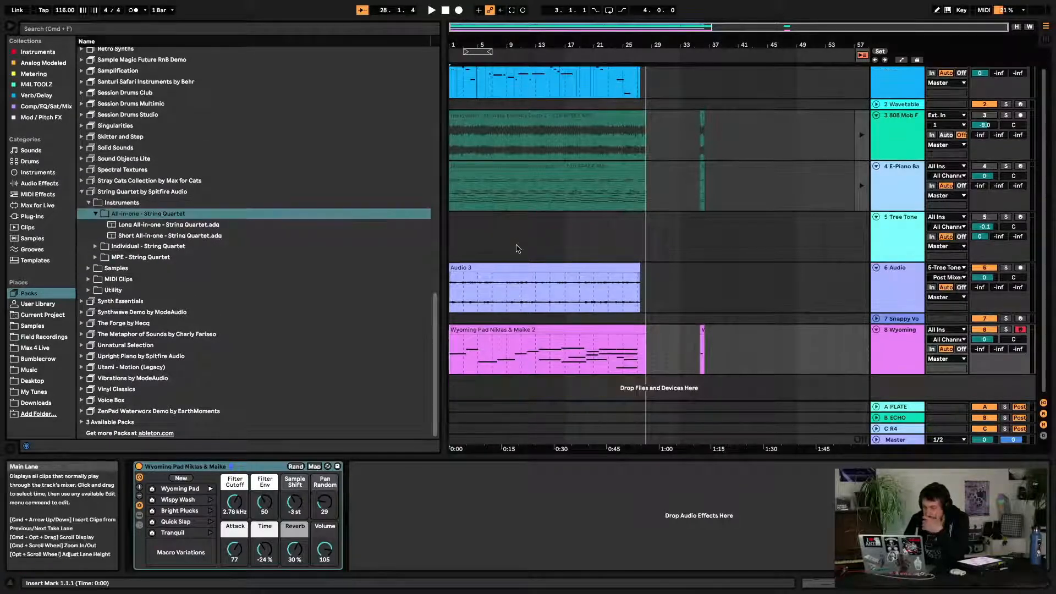
drag(163, 229, 931, 388)
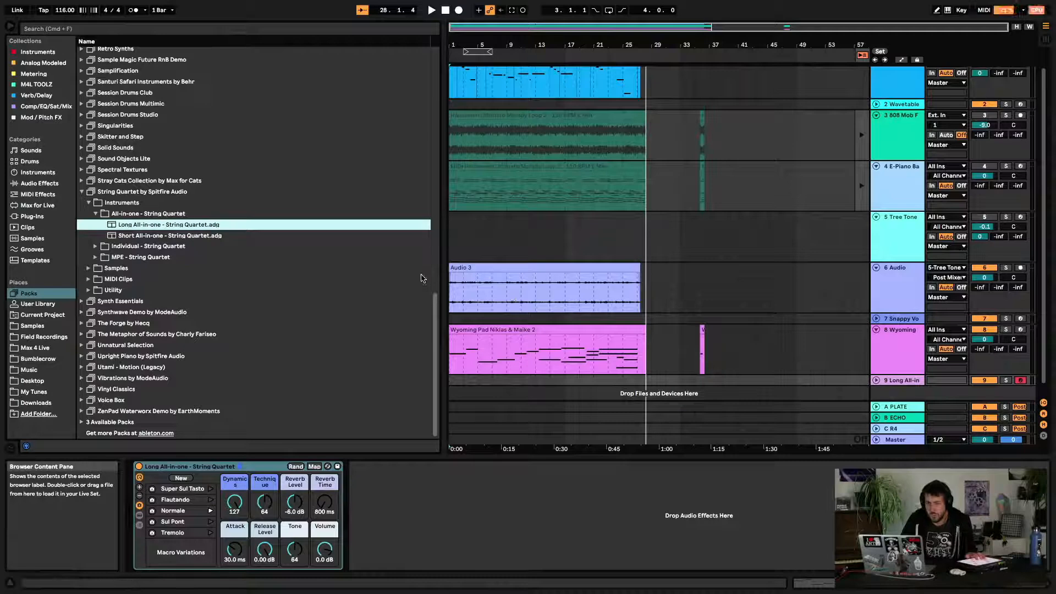
click(468, 298)
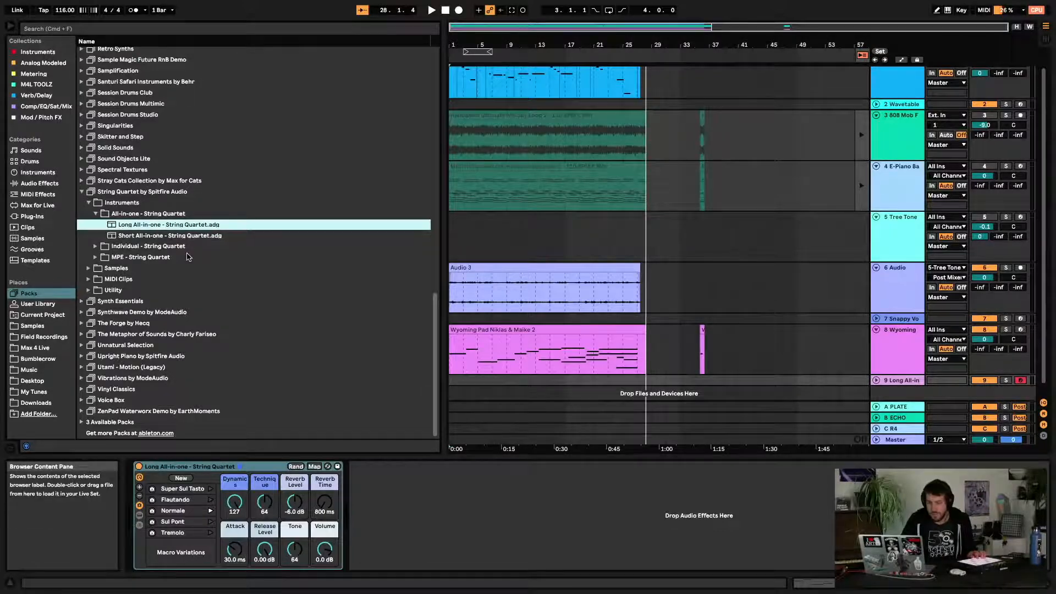
Load Strings Ensemble Legato from Orchestral Strings > Sounds > Strings Ensemble onto track 9, then undo it
scroll(187, 257, up, 10)
scroll(187, 256, up, 5)
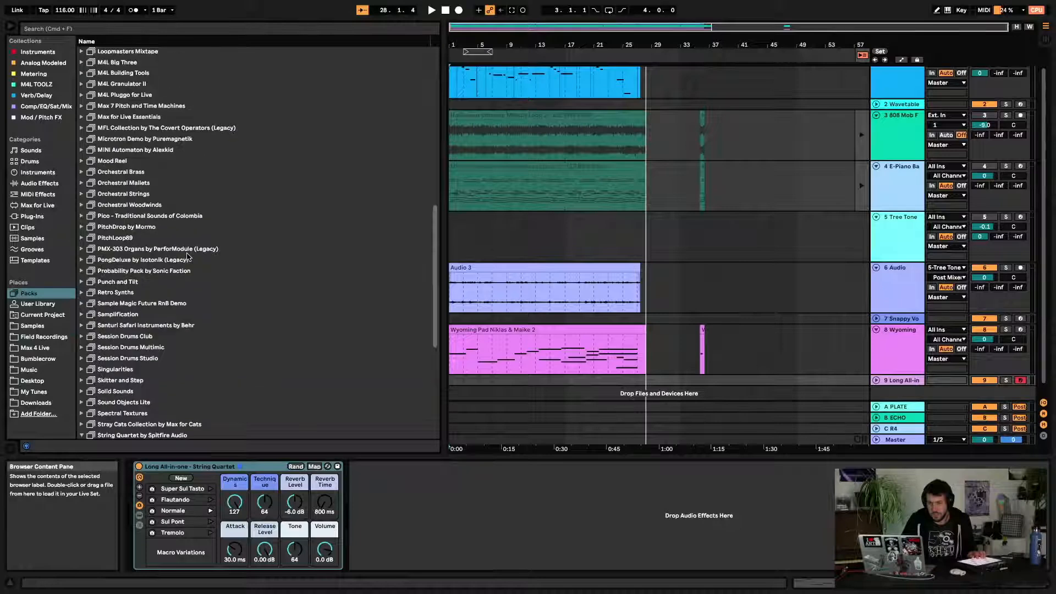
scroll(187, 257, up, 1)
click(81, 202)
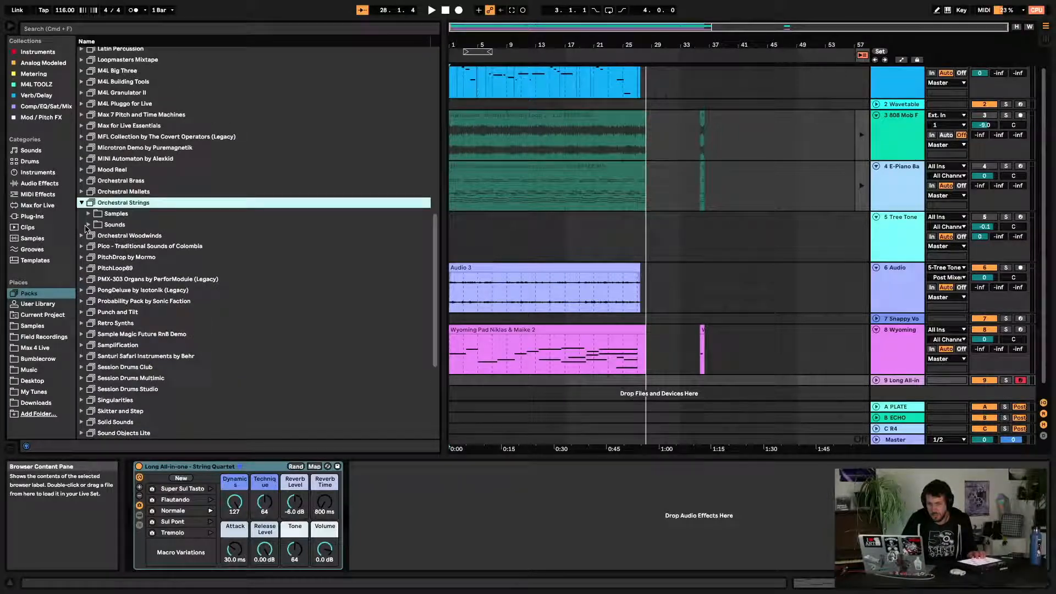
click(89, 225)
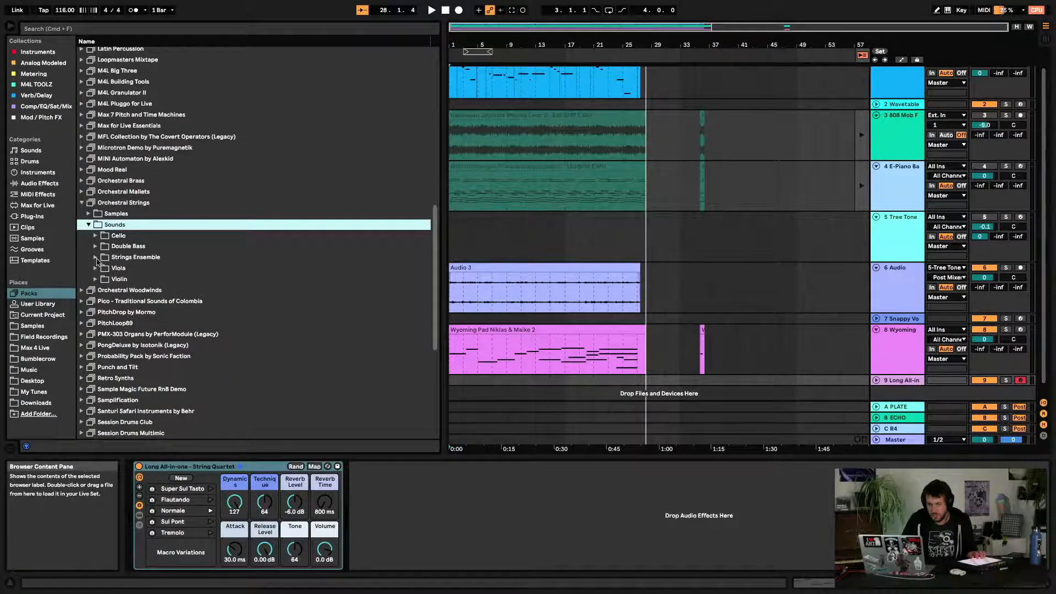
click(96, 257)
click(187, 268)
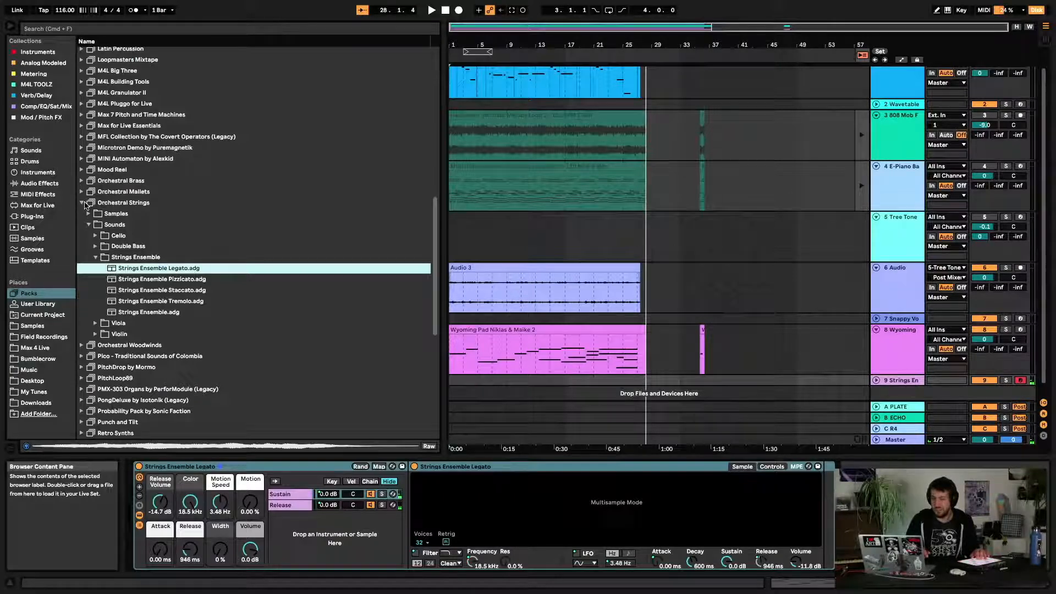
key(super+z)
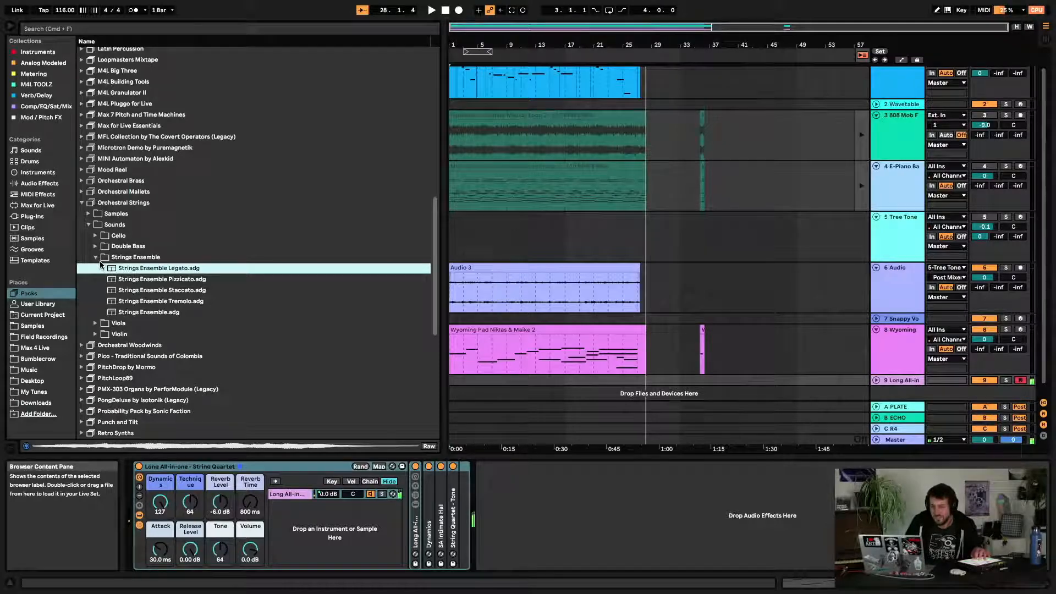
click(82, 203)
scroll(94, 261, down, 5)
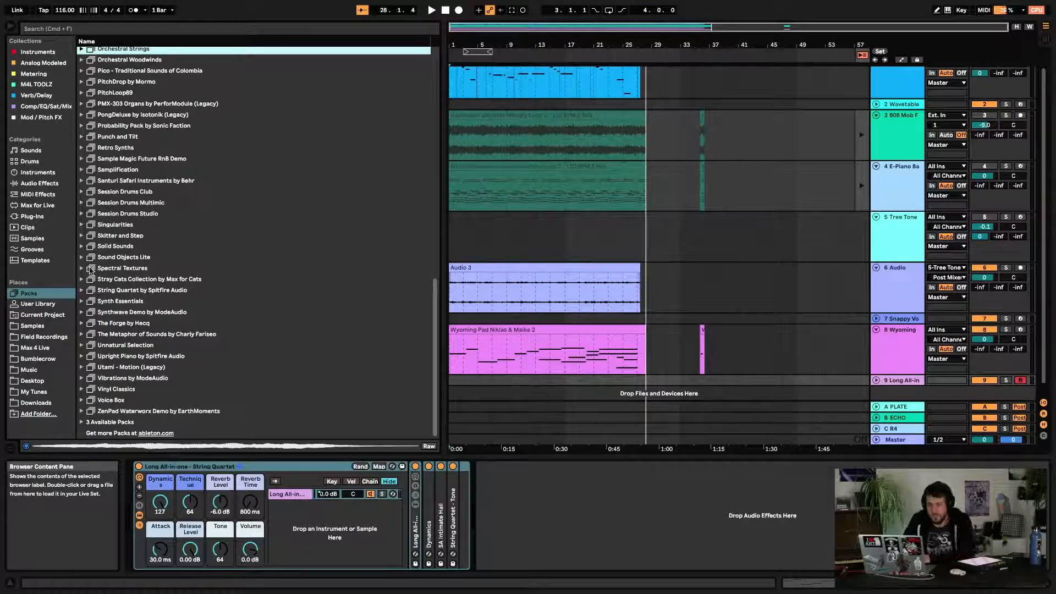
scroll(88, 212, up, 5)
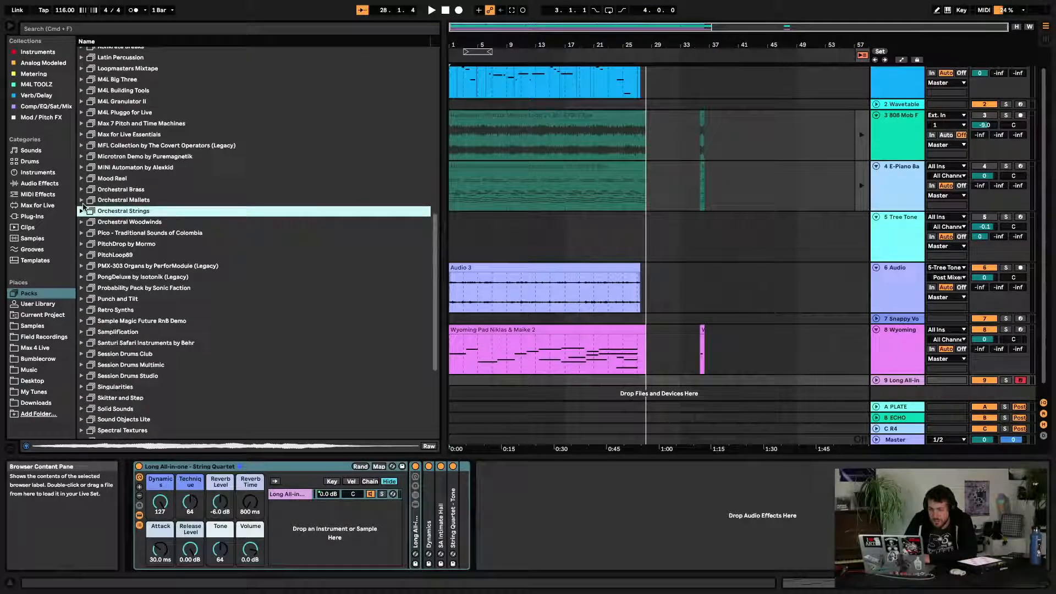
click(82, 212)
click(82, 211)
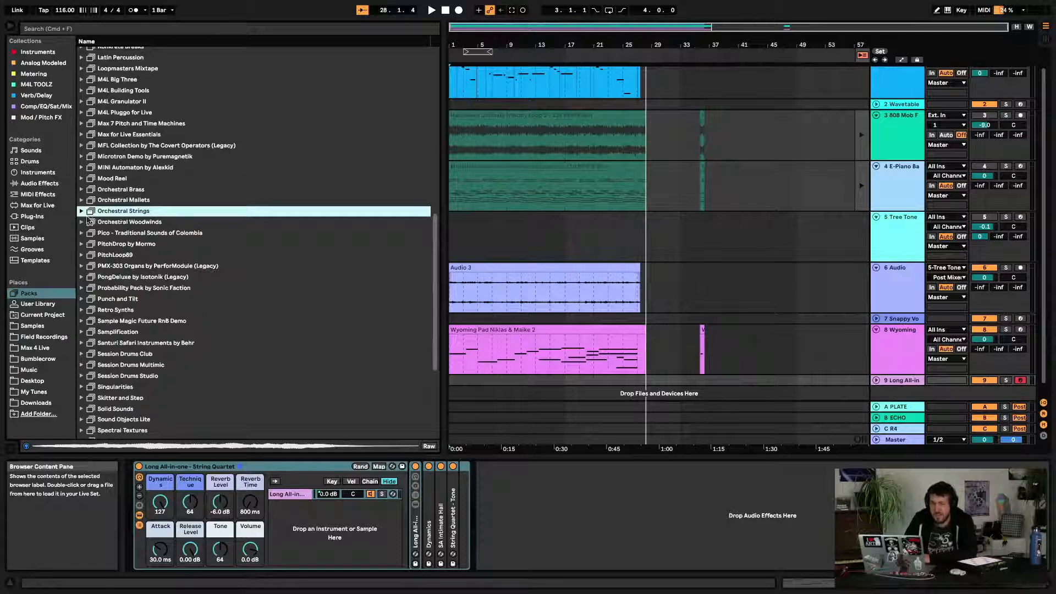
scroll(129, 274, down, 5)
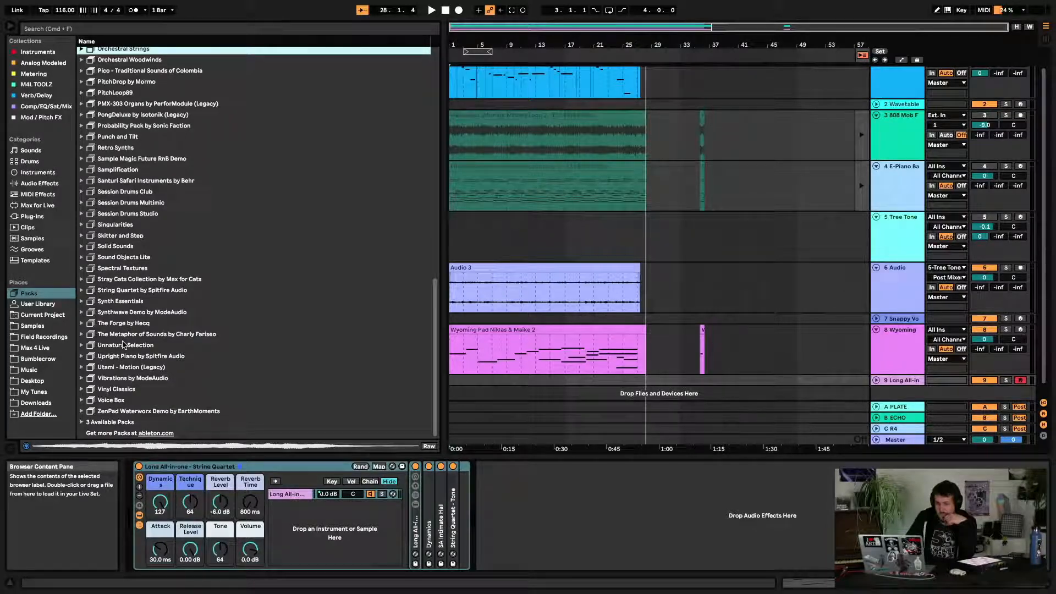
Expand Upright Piano by Spitfire Audio > Instruments > Piano & Keys and load Upright Piano onto track 9
click(82, 356)
click(89, 368)
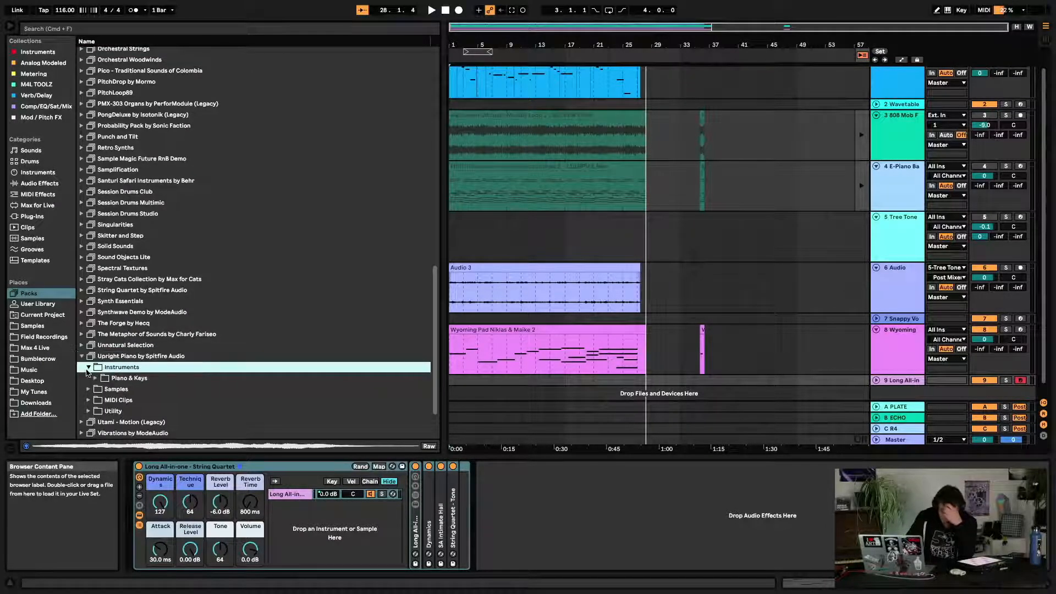
click(96, 378)
double_click(143, 389)
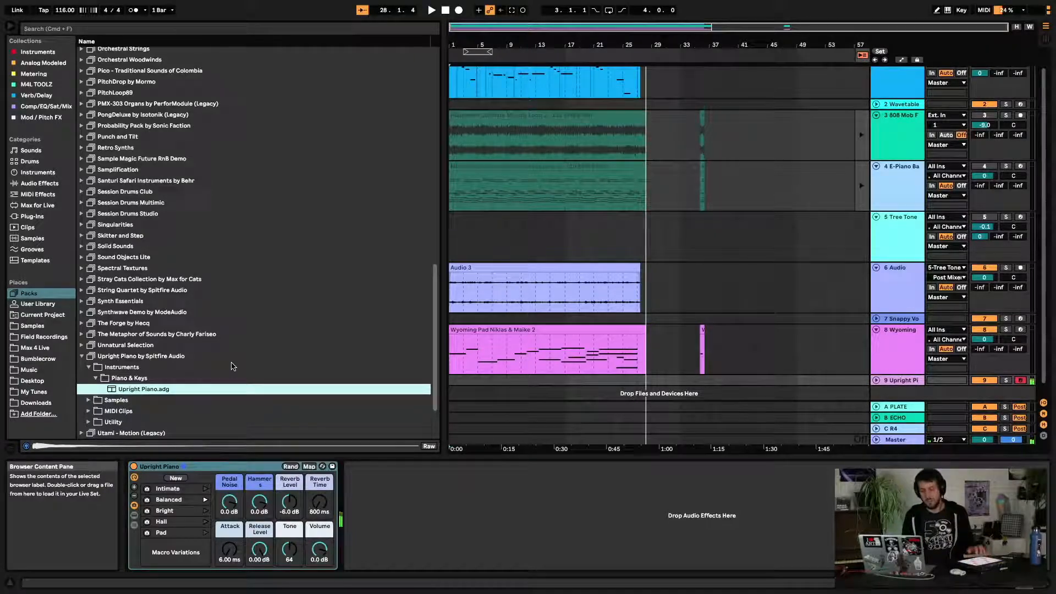
Launch the Upright Piano's Intimate, Balanced, Bright, Hall and Pad macro variations in turn
click(196, 493)
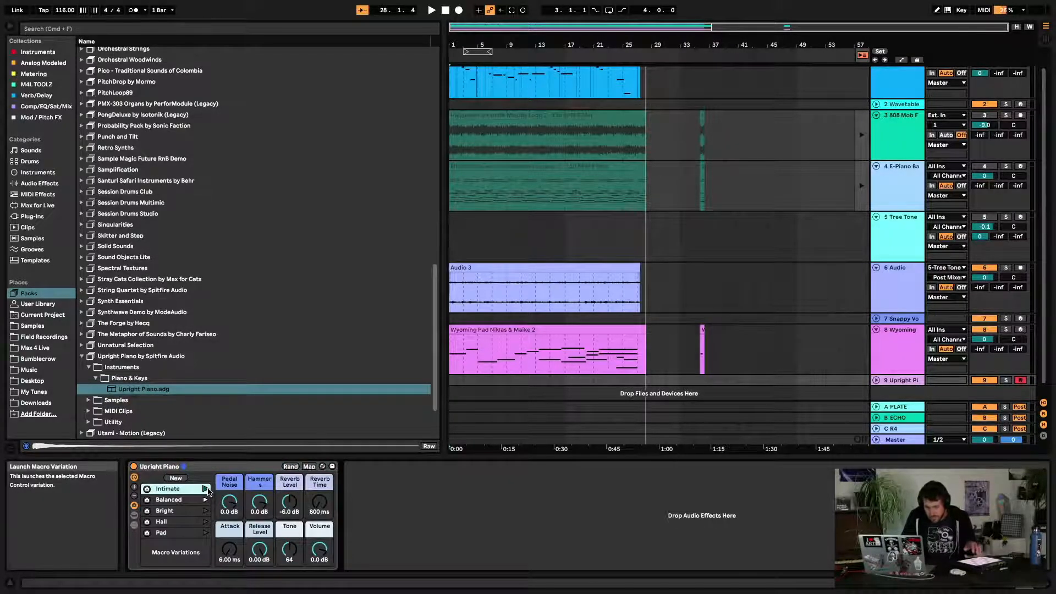
click(206, 489)
click(205, 499)
click(205, 511)
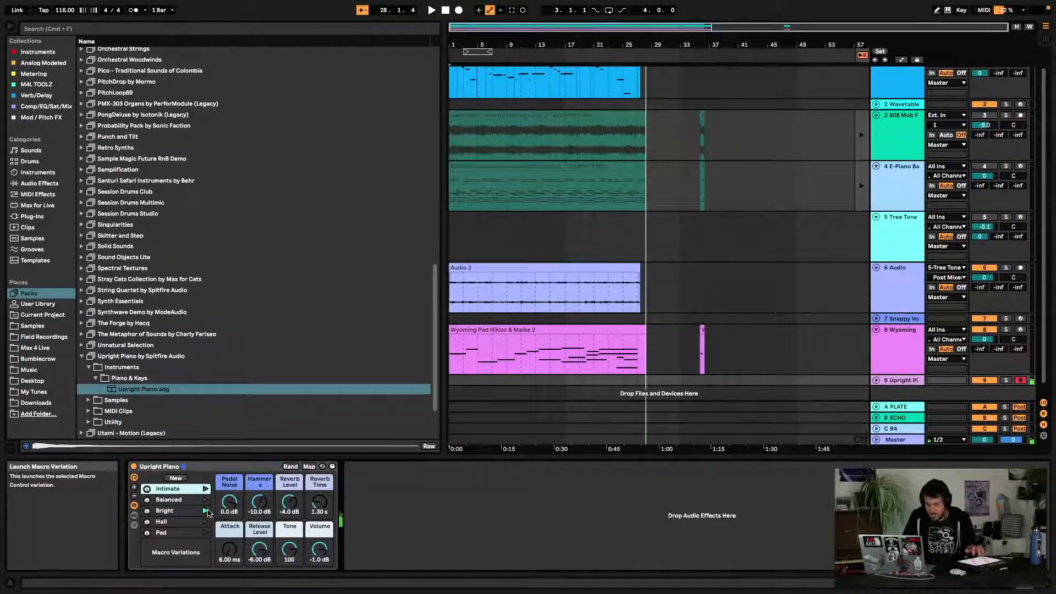
click(205, 522)
click(206, 533)
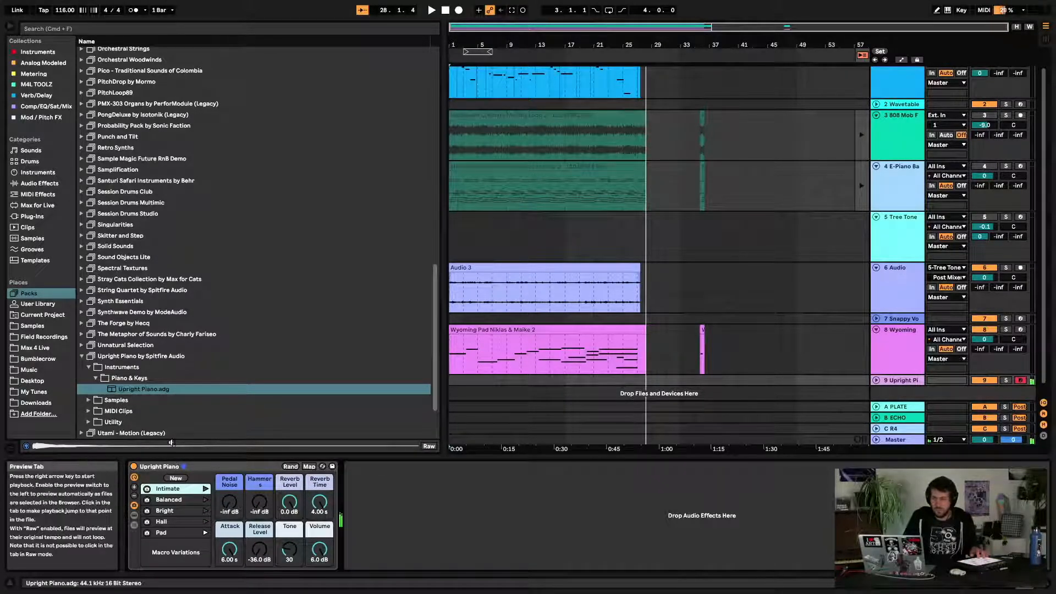
Browse the Field Recordings samples inside the Spectral Textures pack
click(89, 368)
click(82, 357)
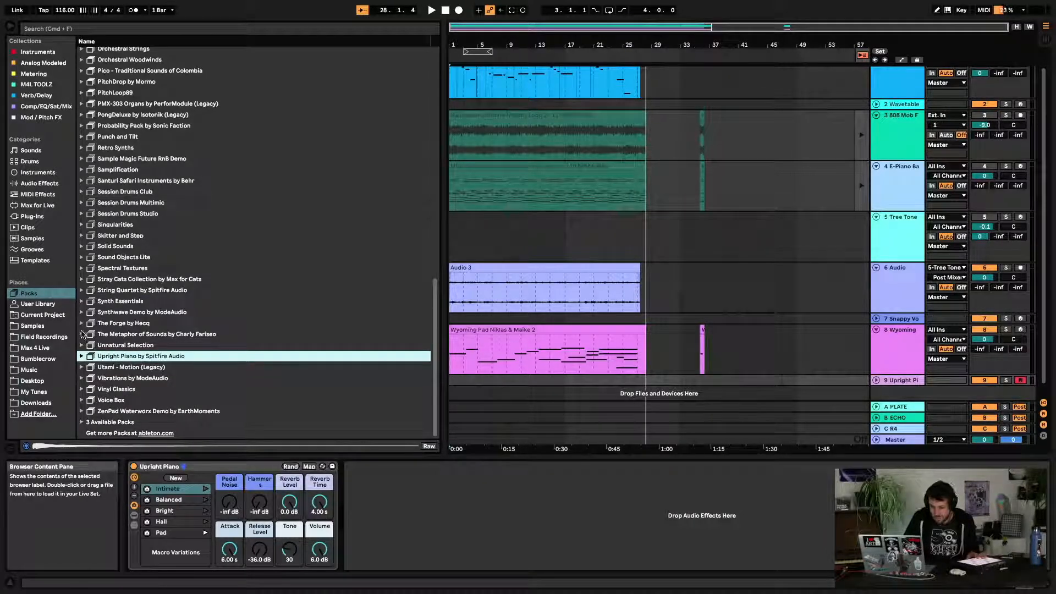
scroll(82, 334, up, 3)
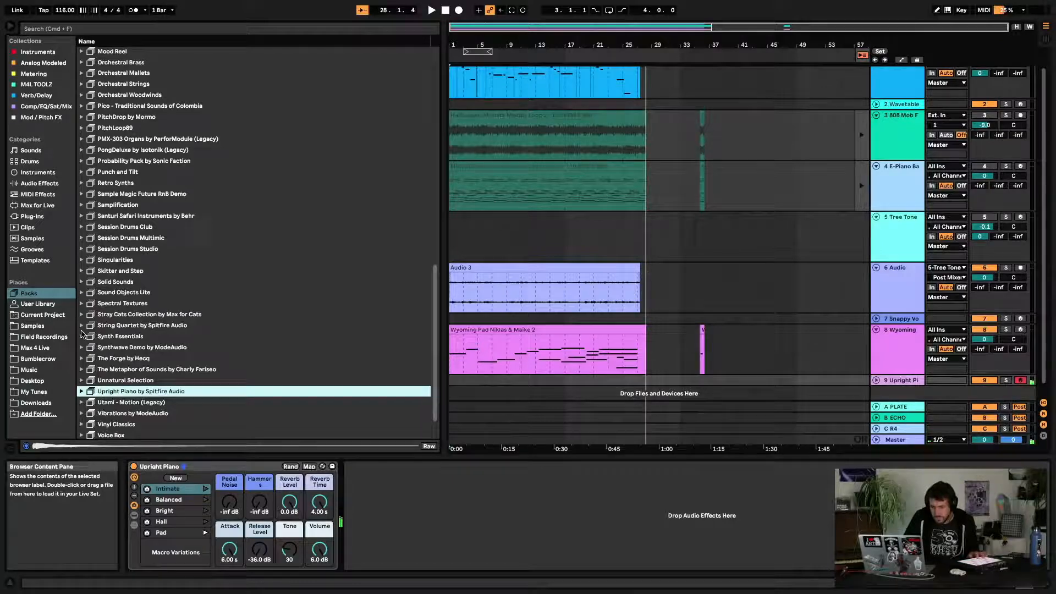
scroll(81, 334, up, 2)
click(82, 326)
click(88, 338)
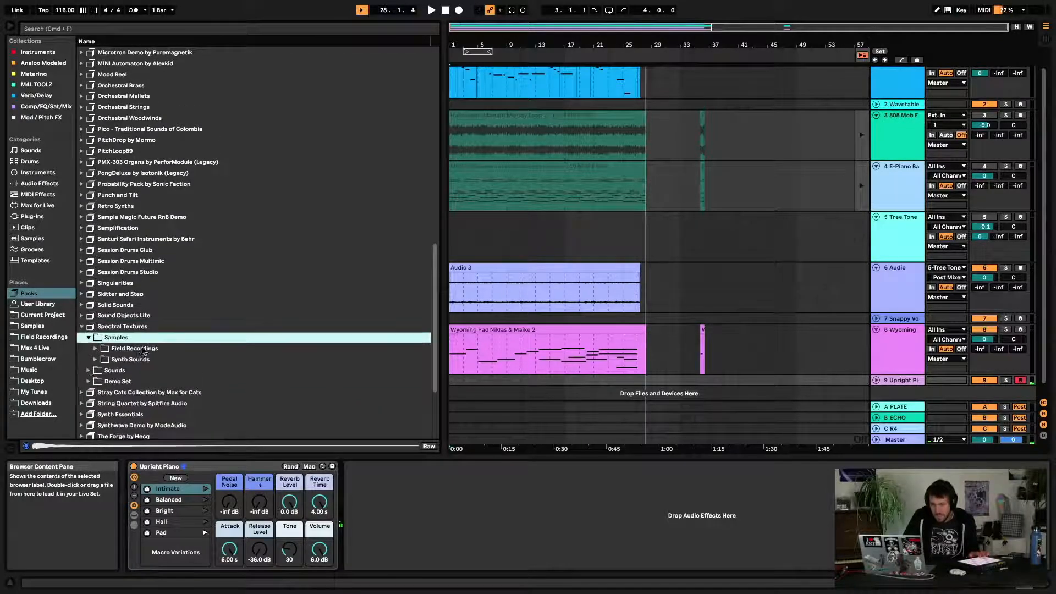
click(96, 348)
scroll(128, 376, down, 8)
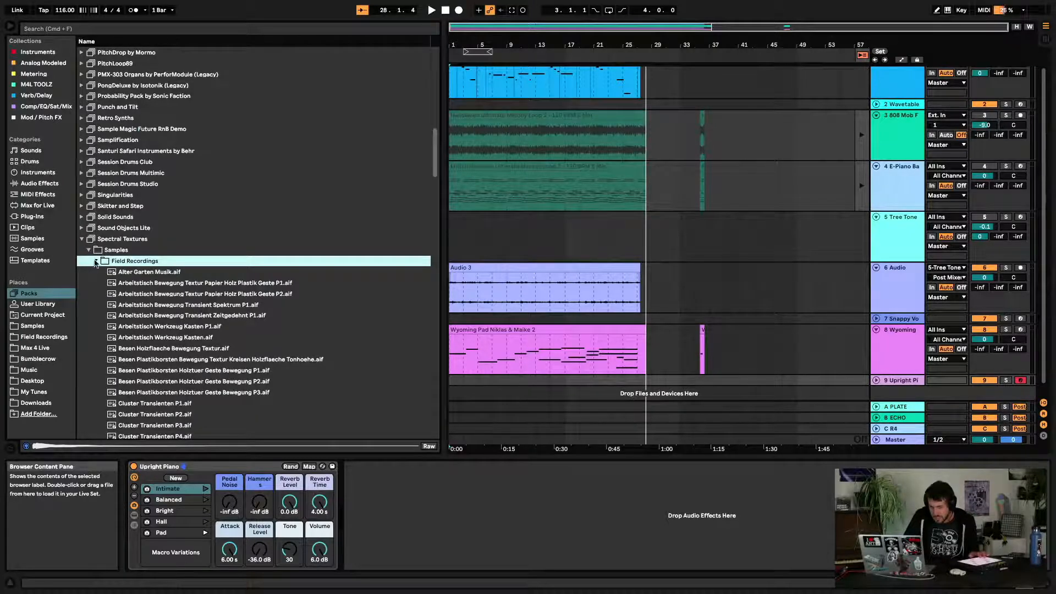
click(96, 262)
click(88, 251)
click(88, 262)
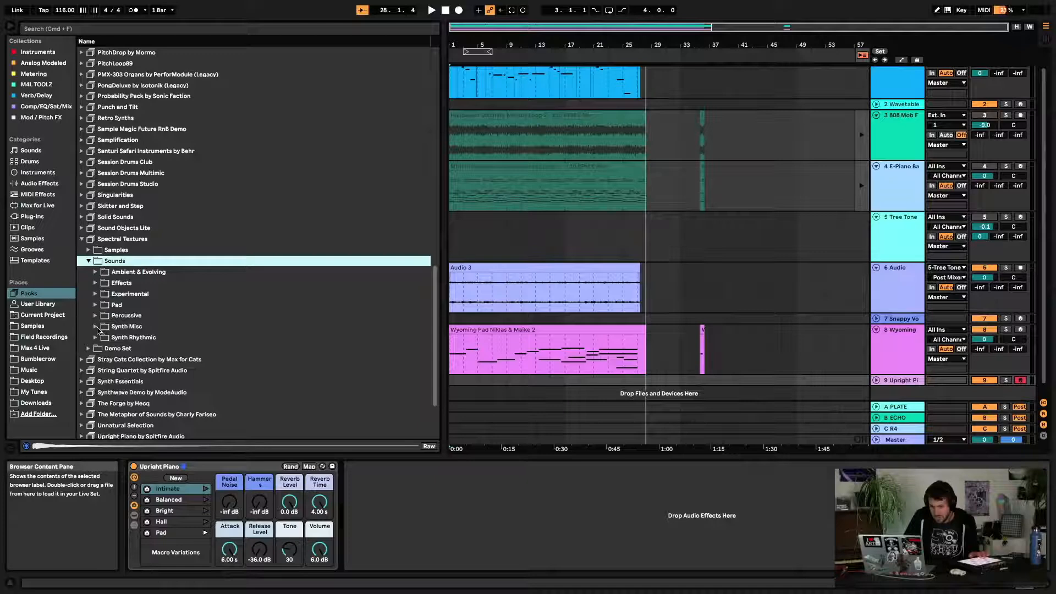
click(96, 272)
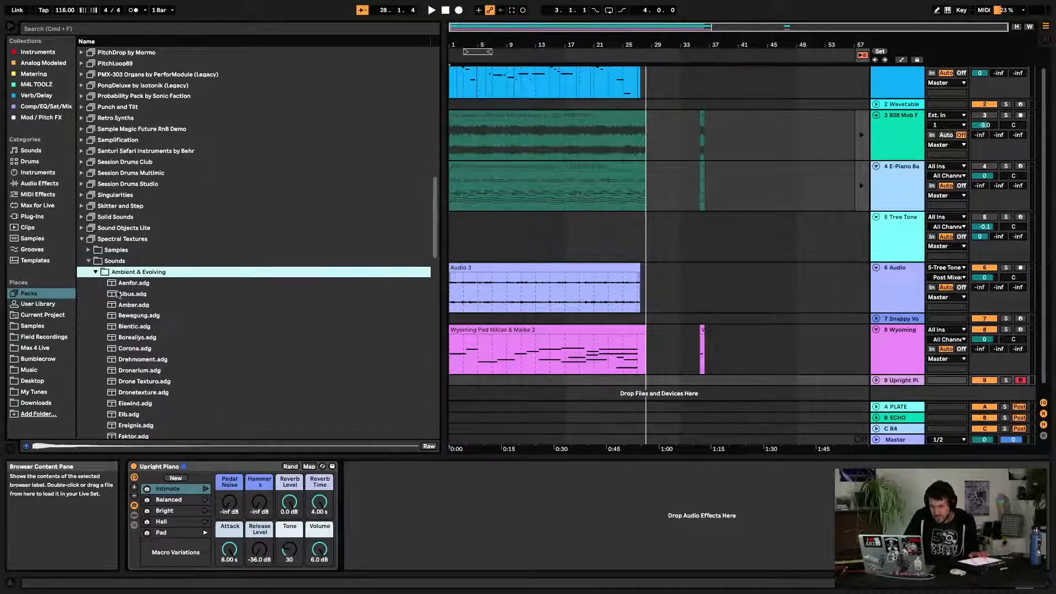
double_click(140, 338)
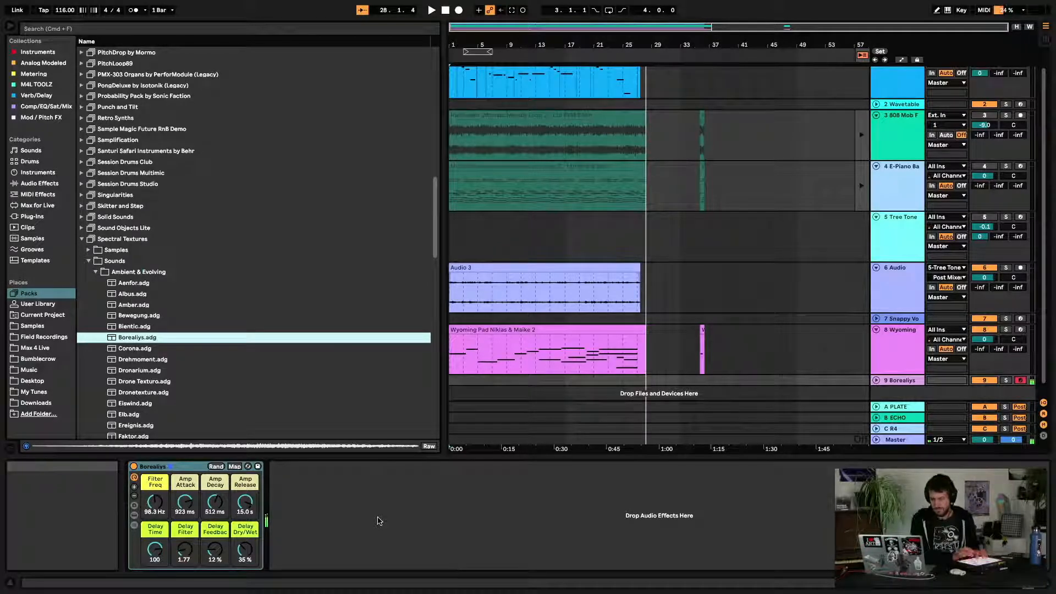
click(133, 515)
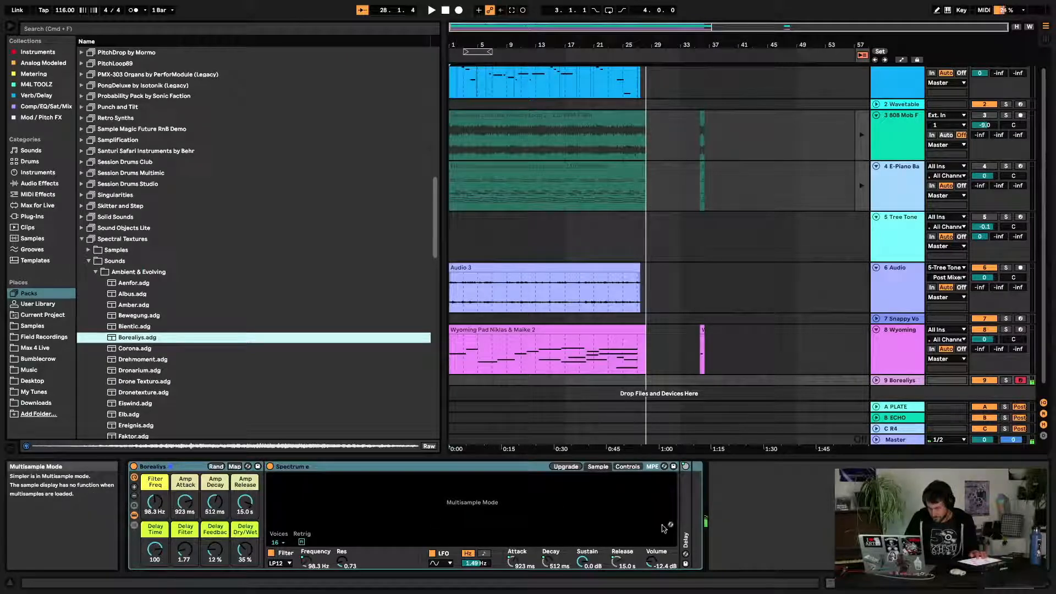
double_click(684, 505)
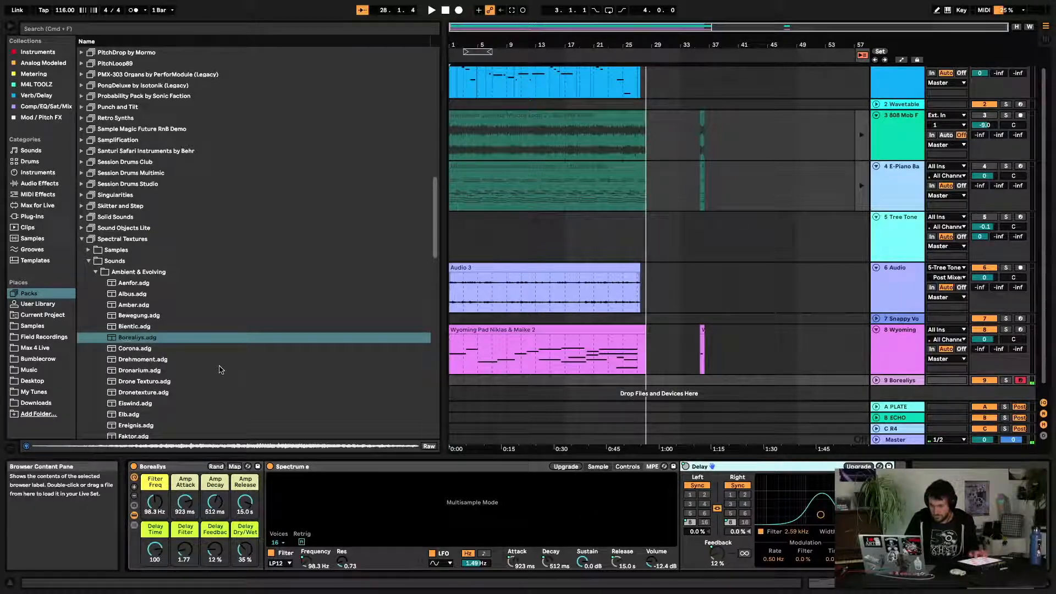
double_click(174, 403)
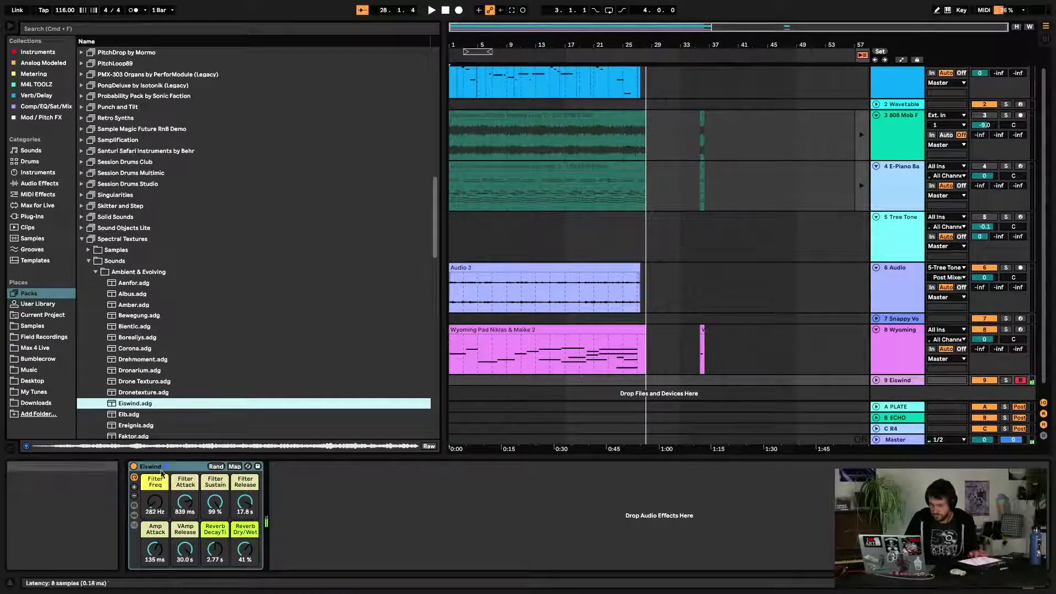
double_click(133, 426)
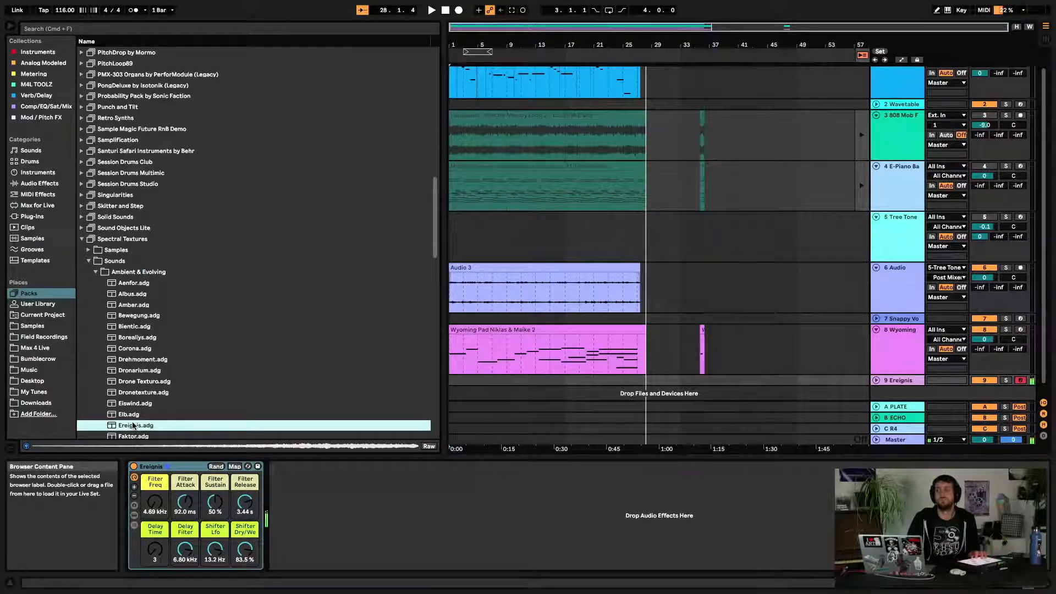
Open the Pad folder and audition Basston, Flugrost, Aufmoduliert and Bangit, ending with Basston on track 9
click(95, 272)
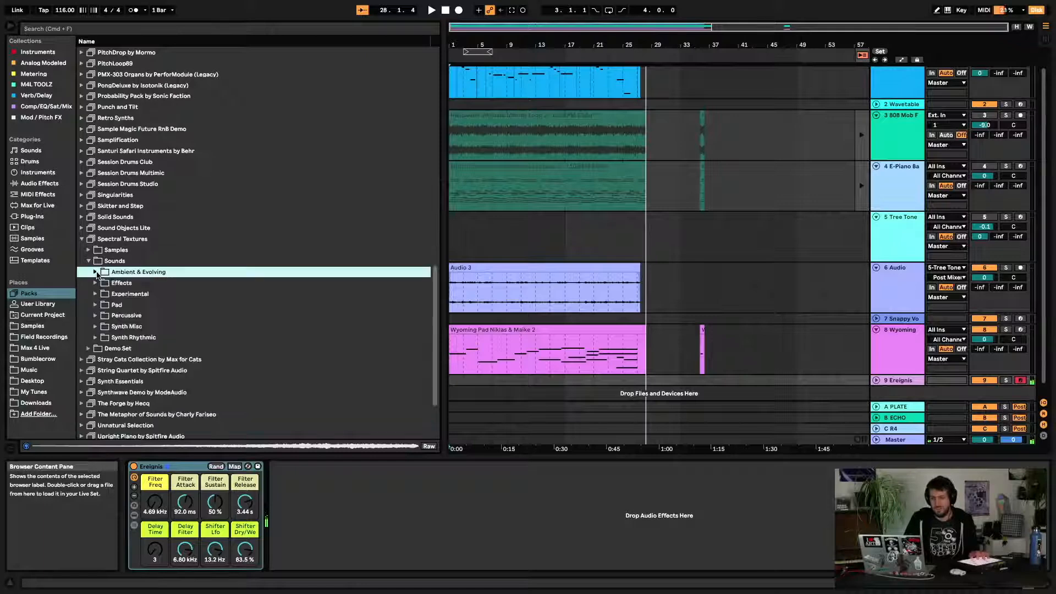
click(96, 305)
double_click(141, 338)
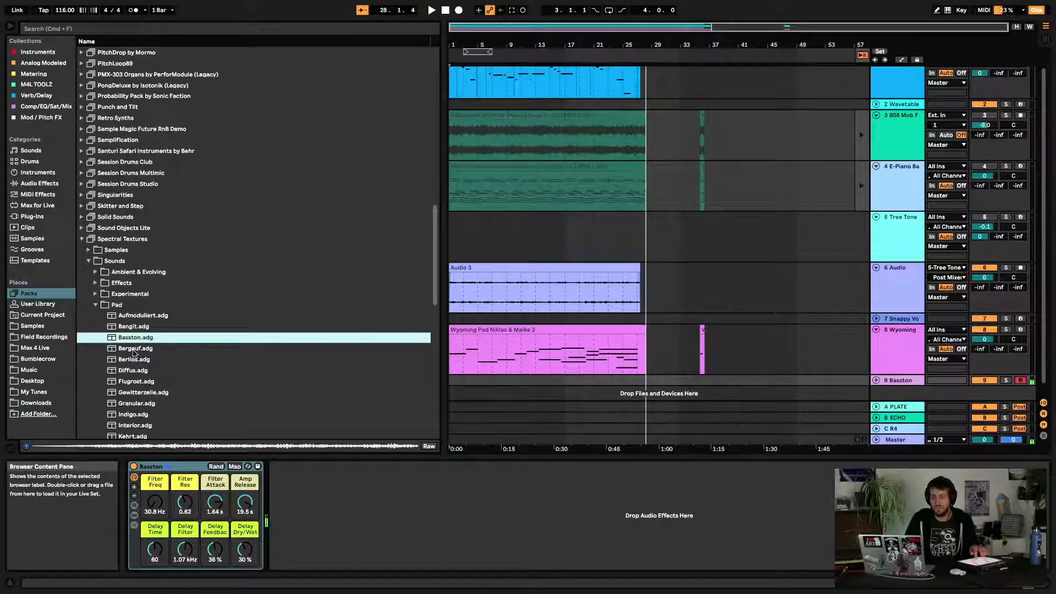
double_click(135, 383)
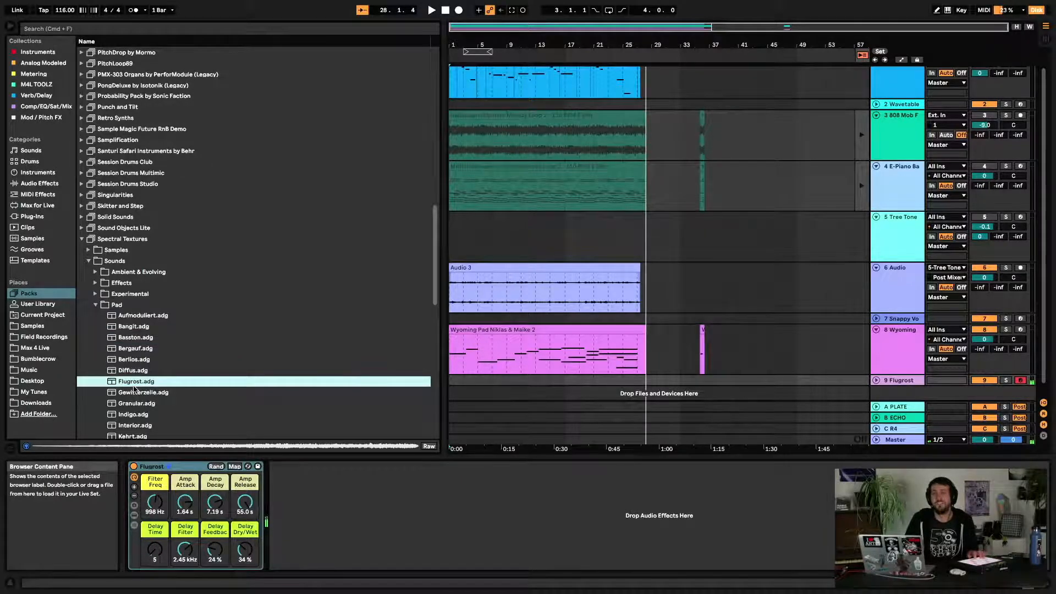
click(135, 324)
double_click(142, 317)
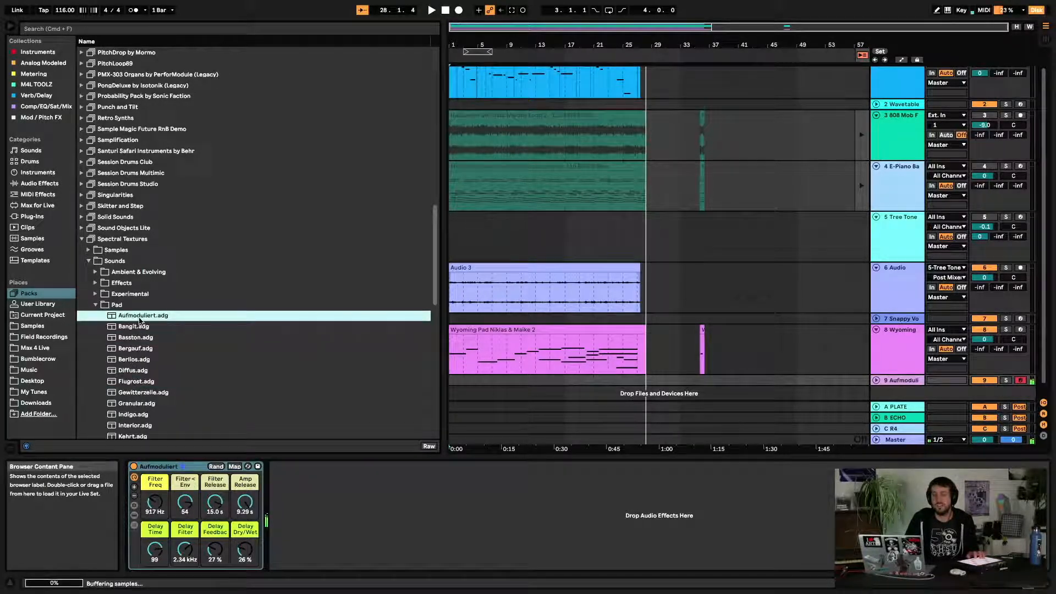
double_click(143, 326)
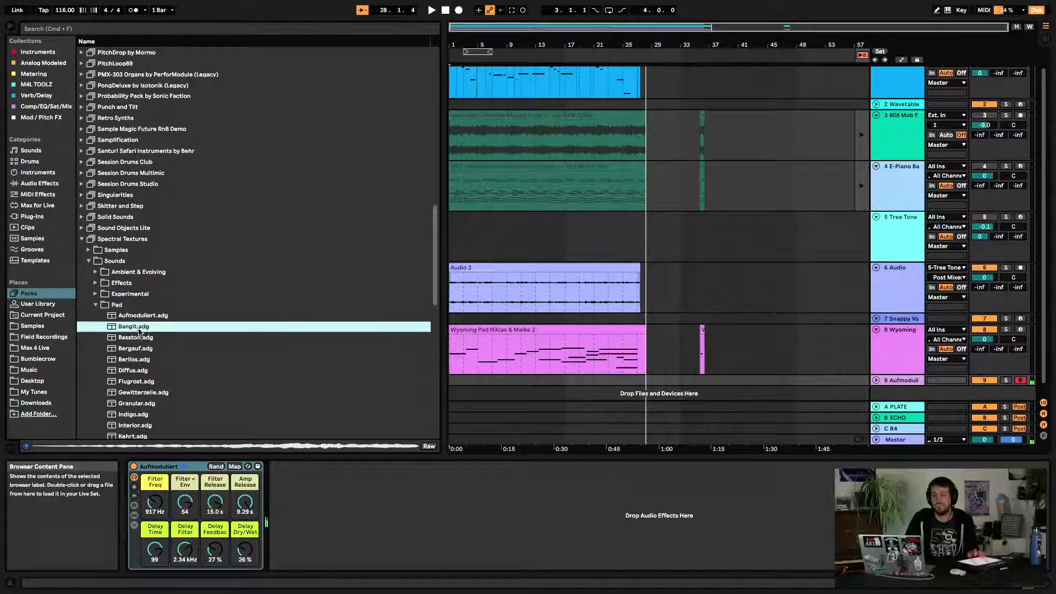
click(139, 339)
double_click(140, 340)
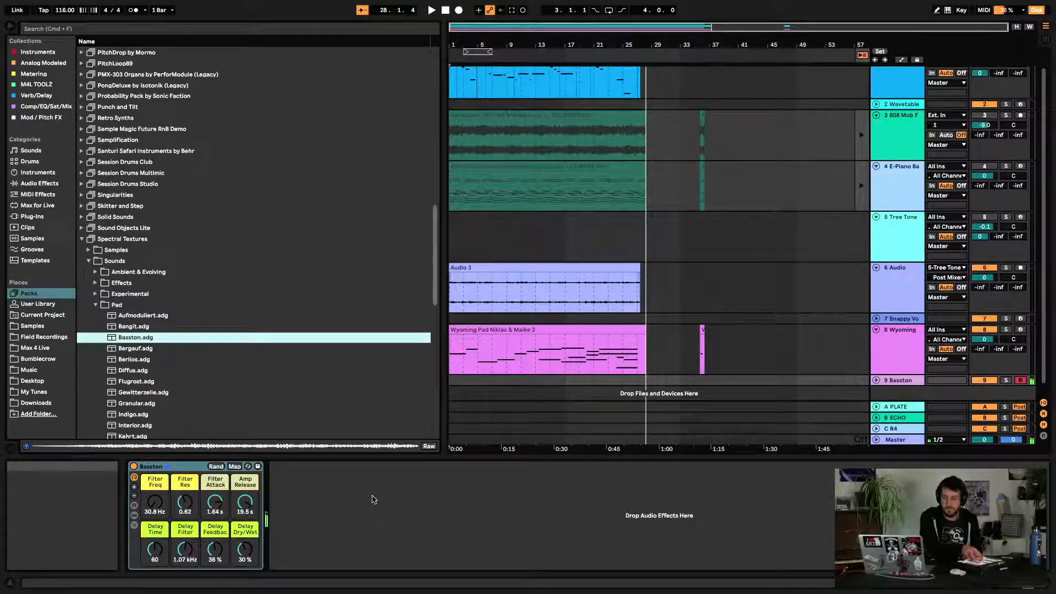
Open the Synth Misc folder and audition Daelion and Greycascade on track 9
scroll(185, 312, down, 10)
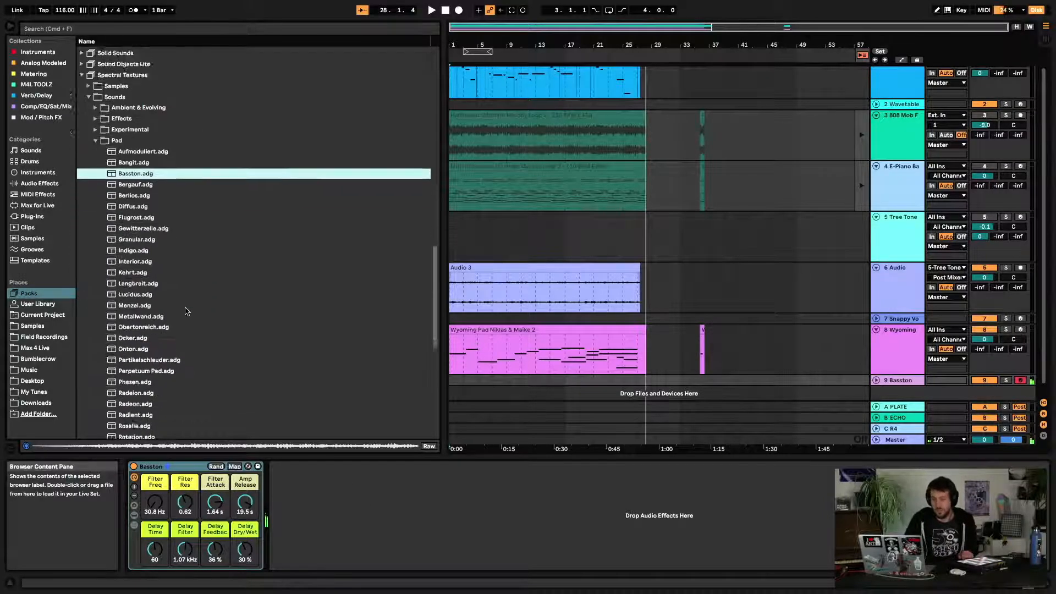
scroll(185, 311, down, 6)
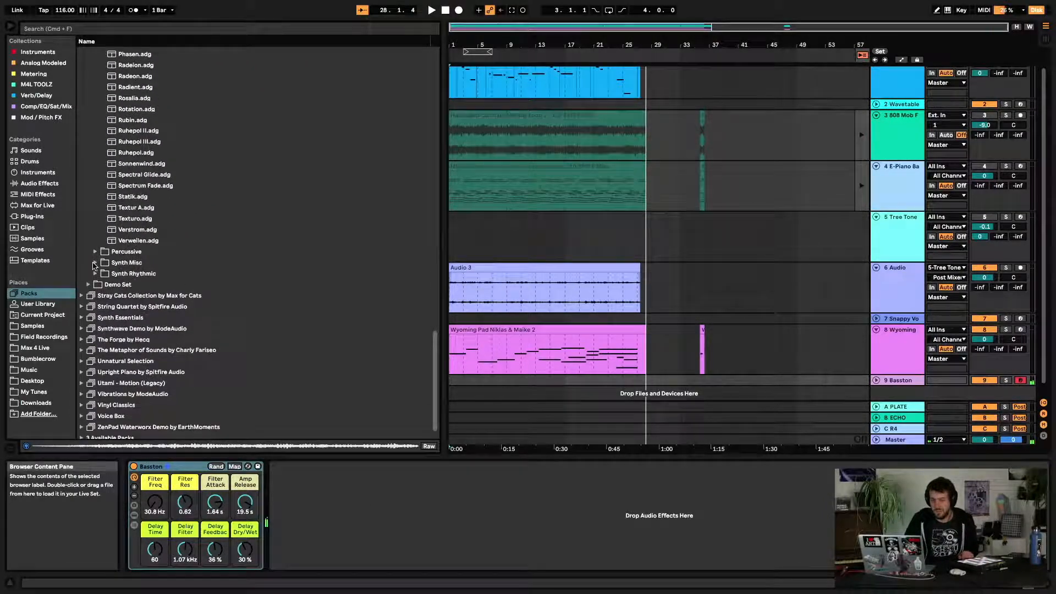
click(95, 263)
double_click(146, 302)
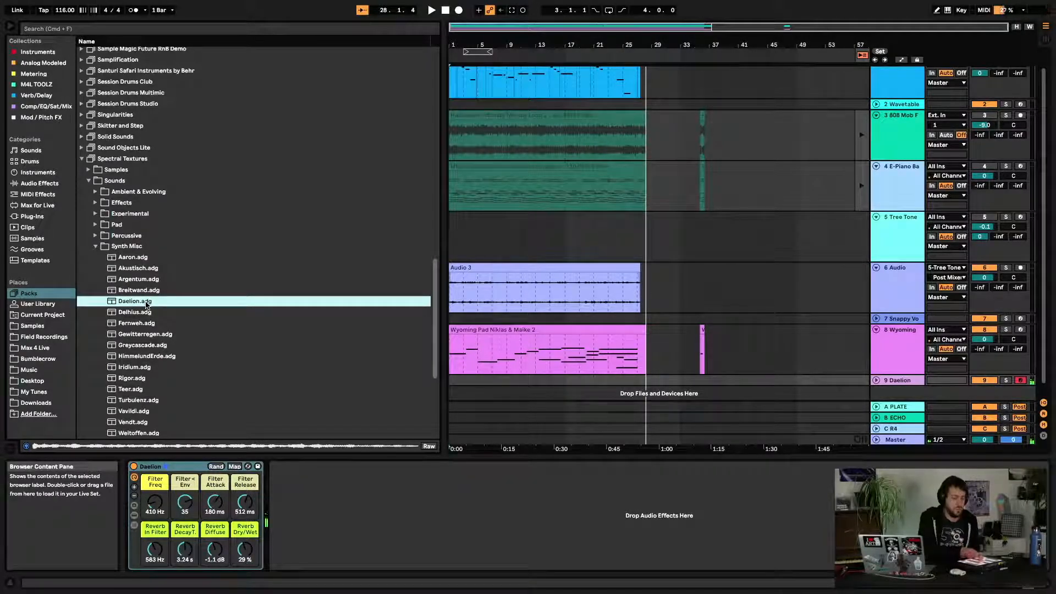
double_click(135, 346)
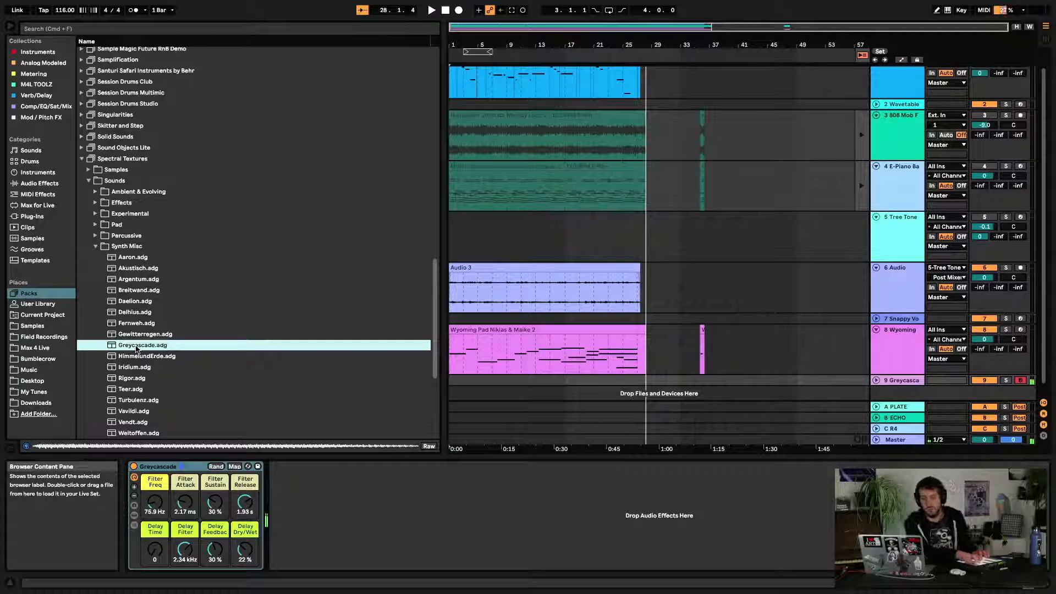
Audition Turbulenz, Daelion and Vavildi from the Synth Misc folder on track 9, ending with Daelion loaded
double_click(149, 401)
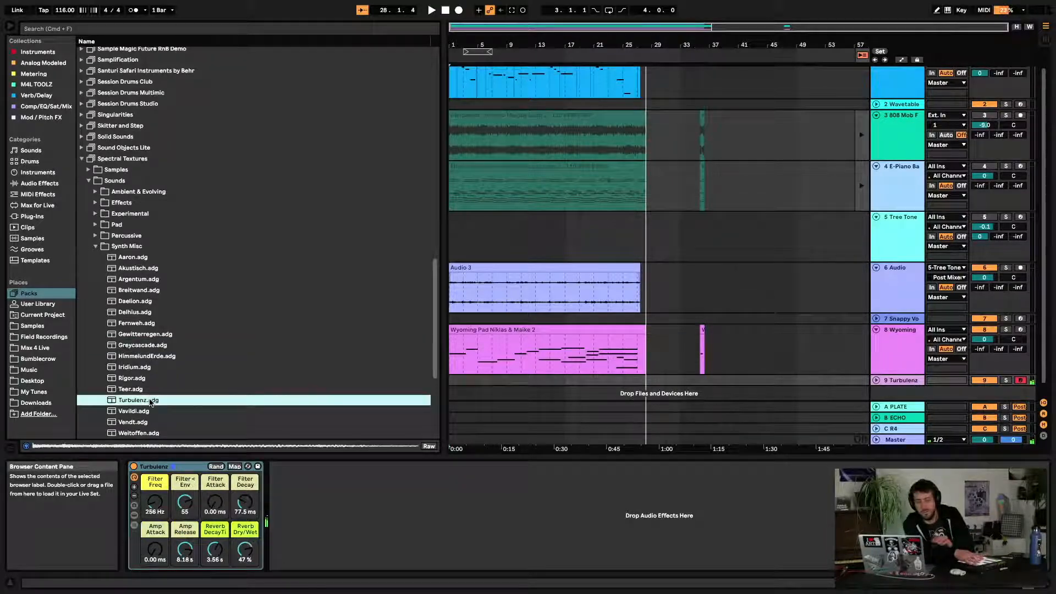
double_click(154, 302)
scroll(155, 304, down, 5)
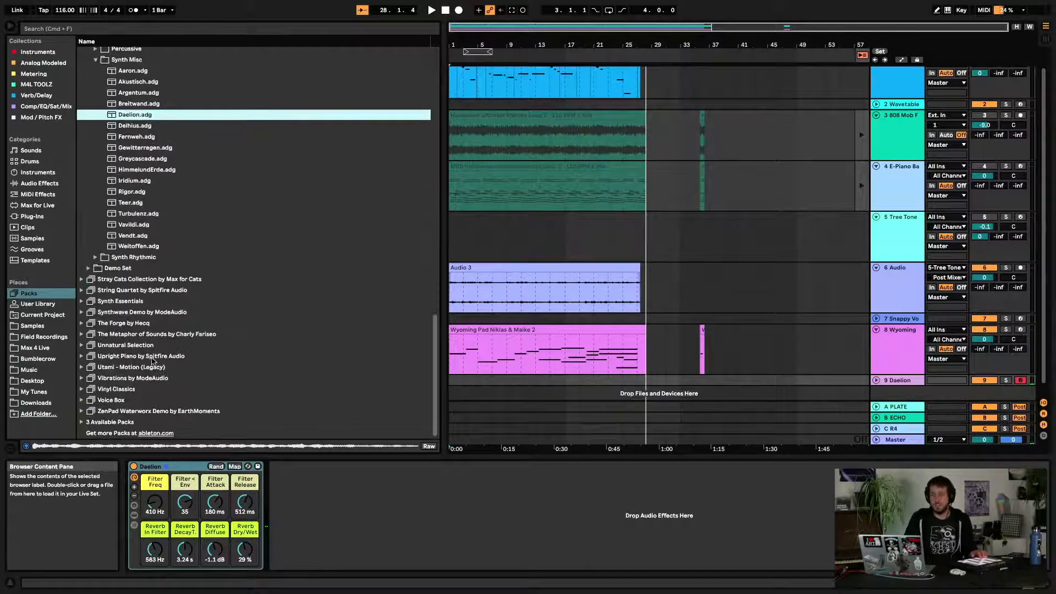
click(156, 226)
double_click(155, 229)
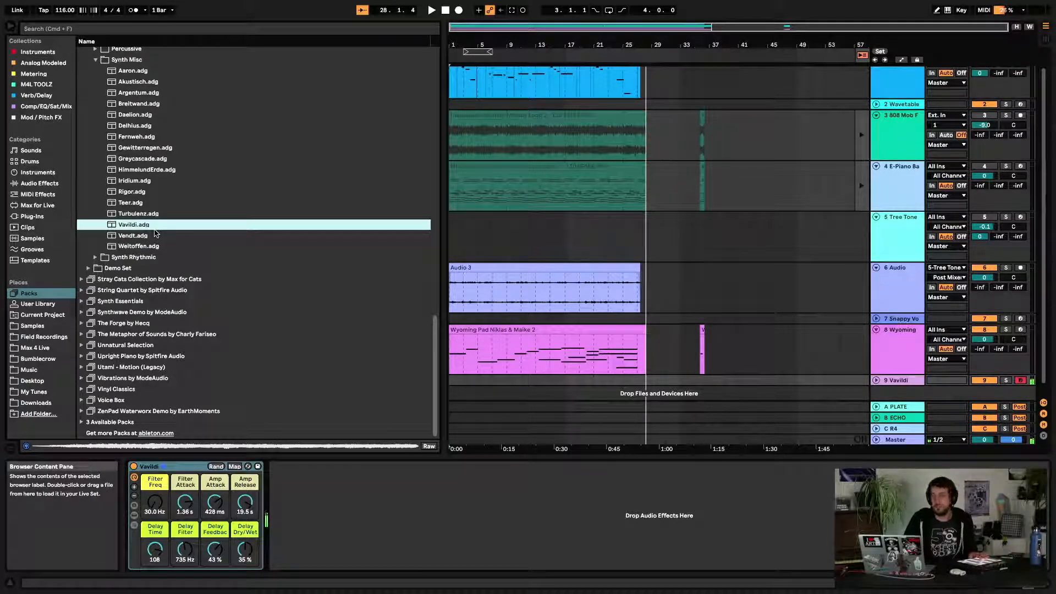
scroll(156, 232, up, 5)
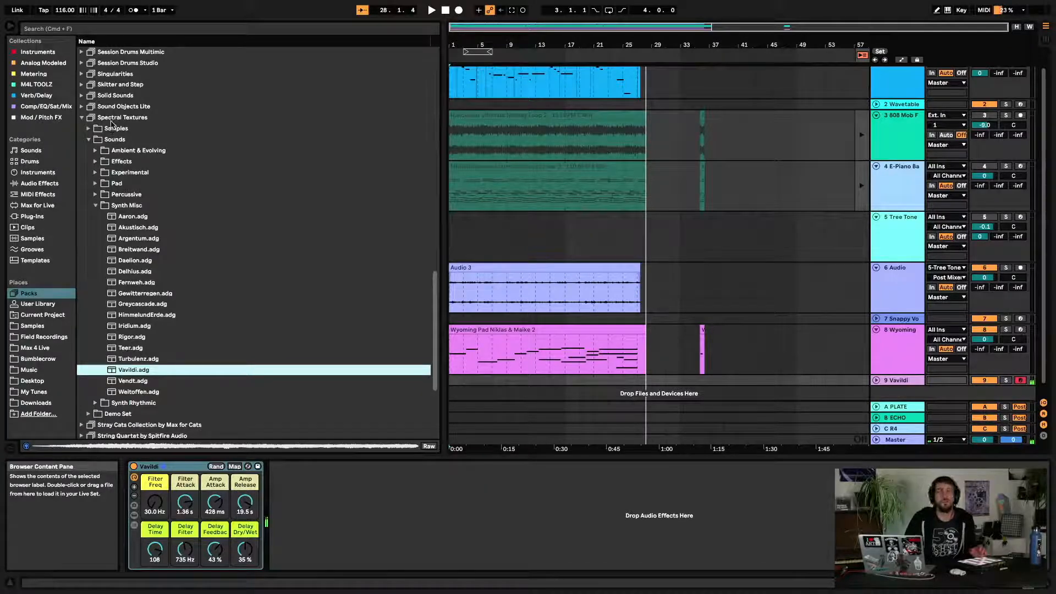
double_click(155, 264)
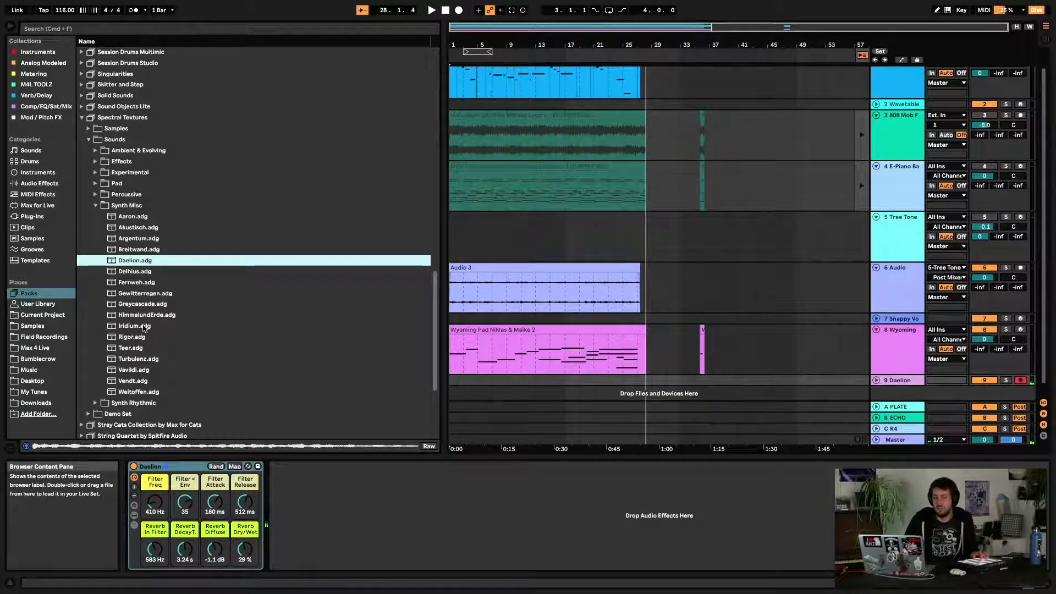
Collapse the Spectral Textures pack folders and open the PitchLoop89 pack folder
click(97, 206)
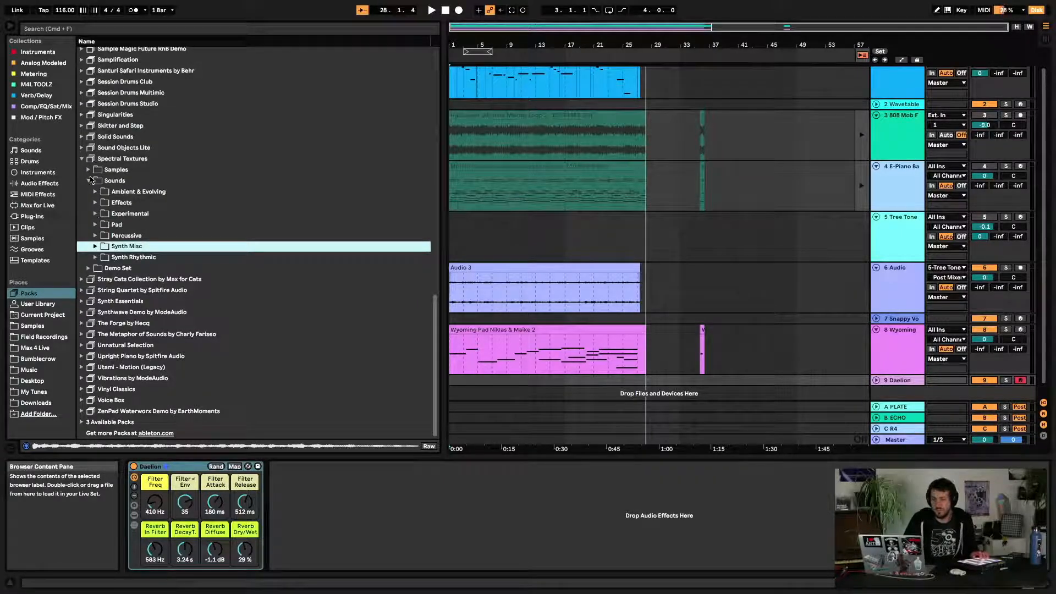
click(82, 159)
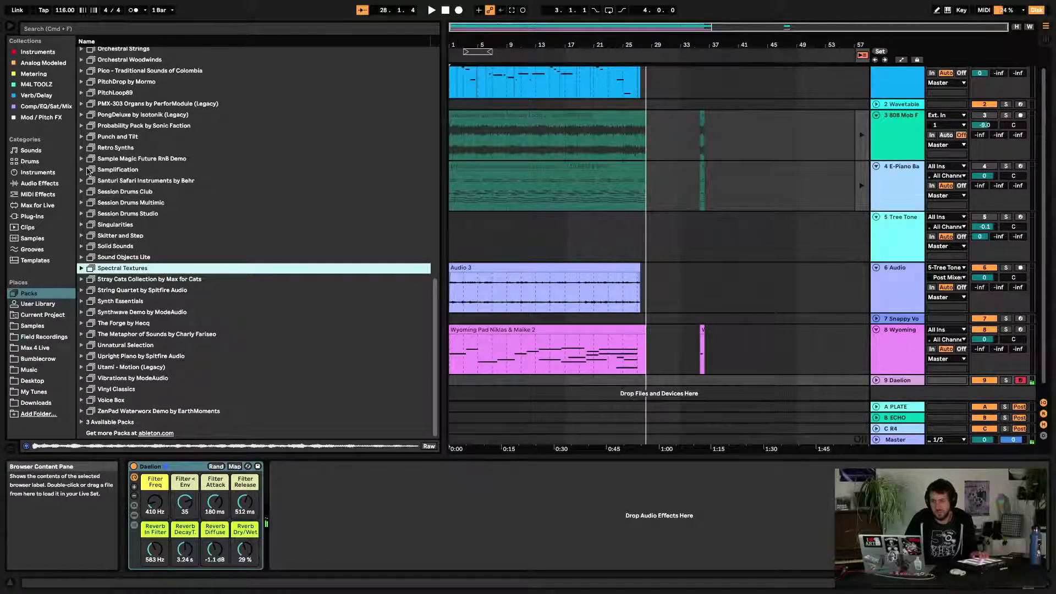
scroll(88, 171, up, 6)
click(82, 166)
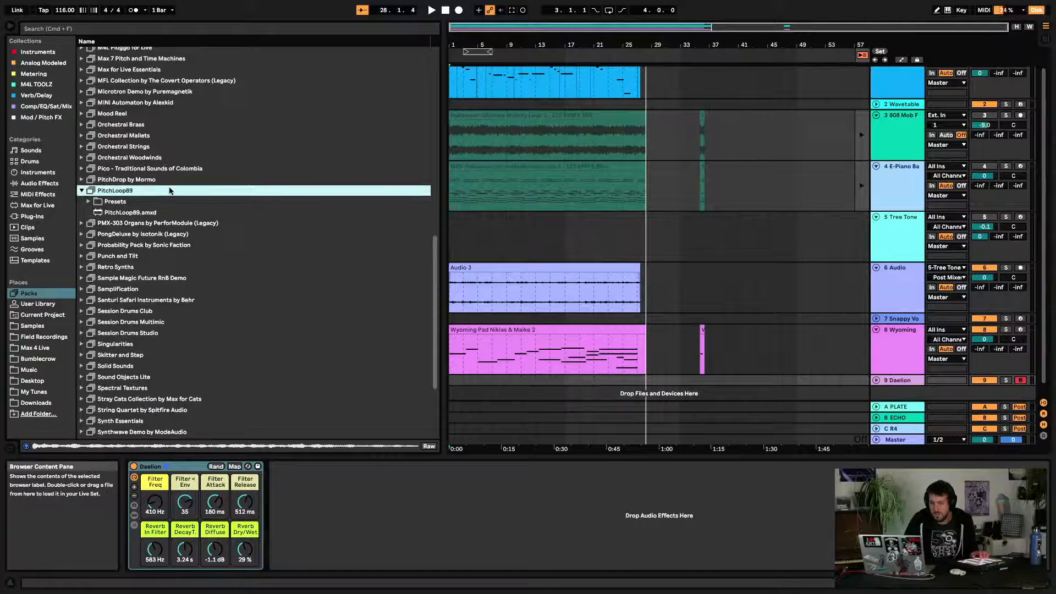
scroll(170, 191, up, 2)
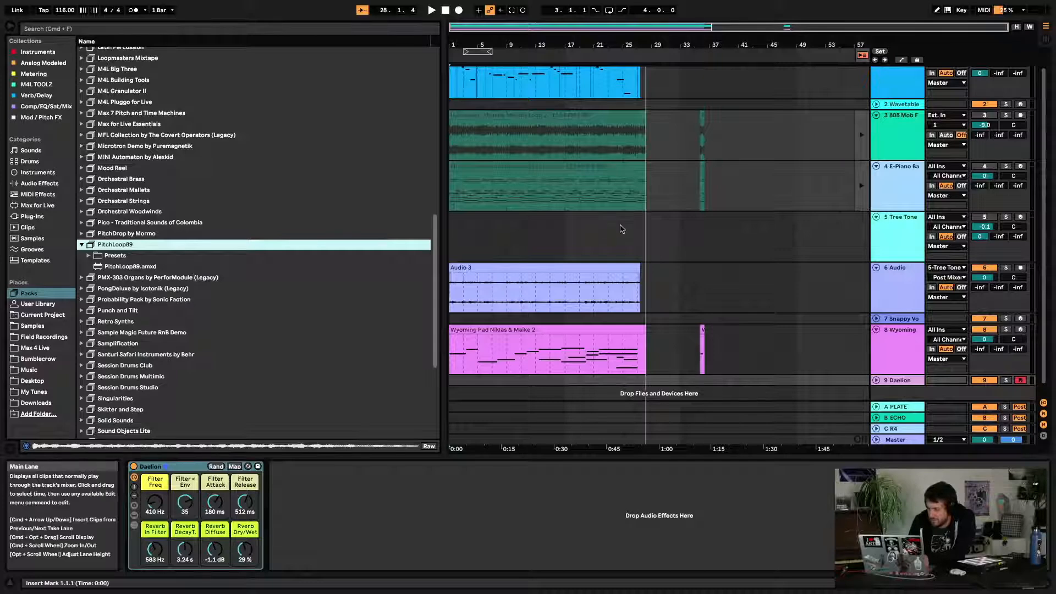
scroll(622, 229, up, 2)
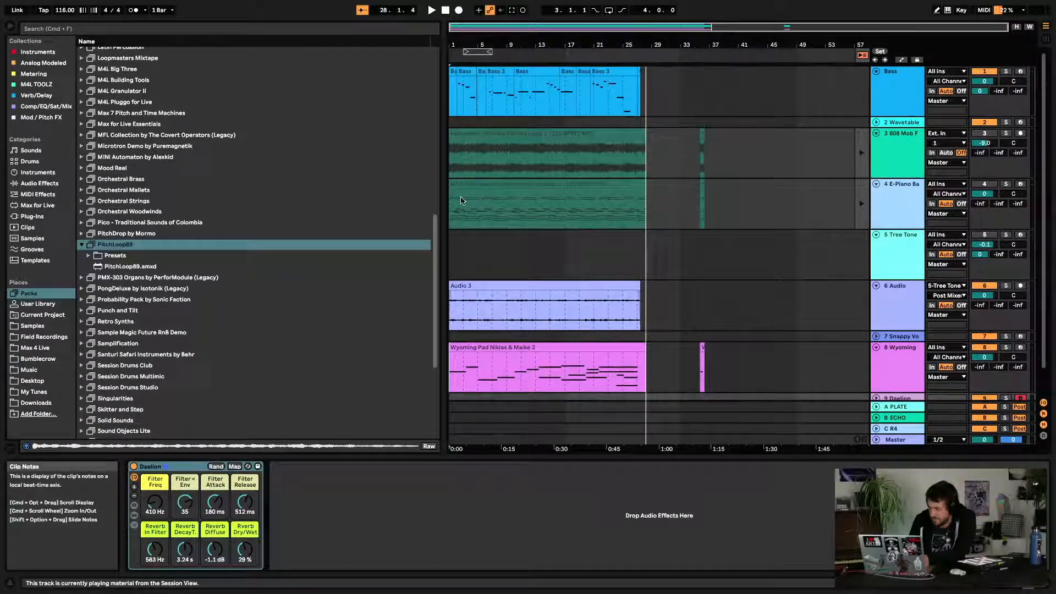
Switch to Session view and launch the 808 Mob Full Drum Loop clip on track 3
key(Tab)
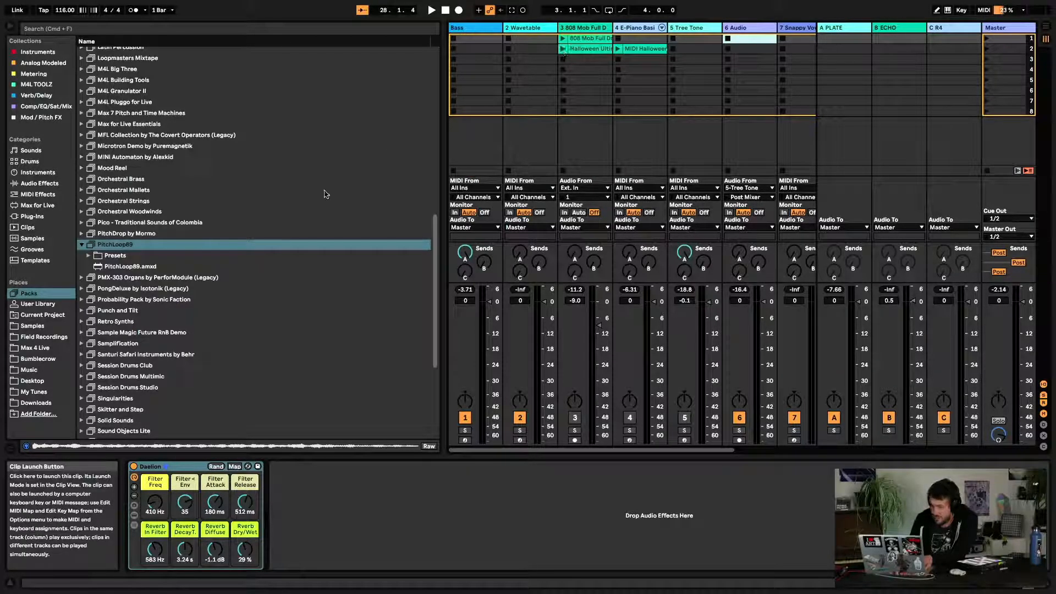
click(562, 38)
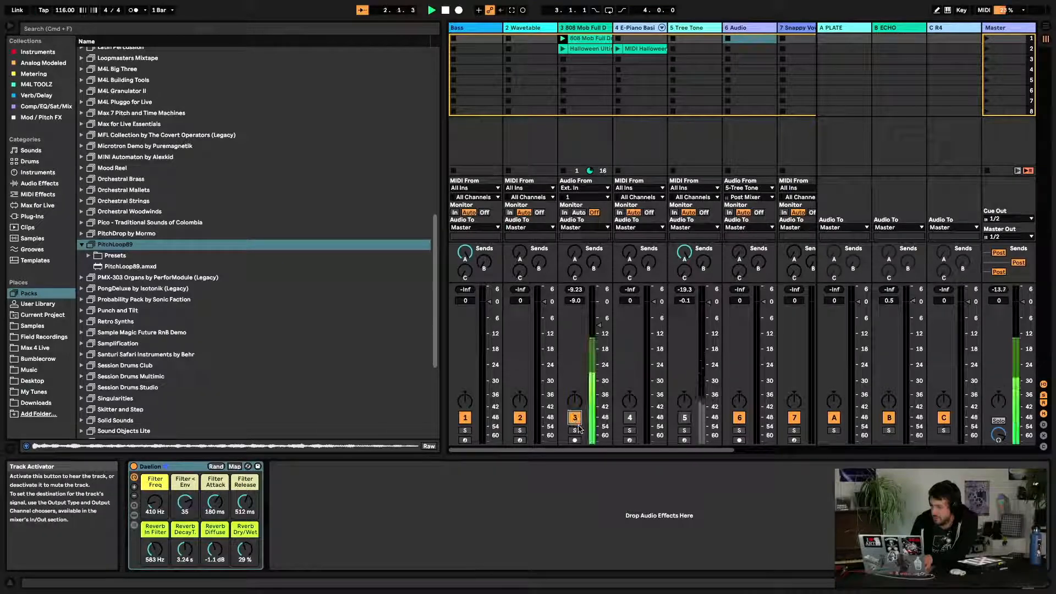
Load the PitchLoop89.amxd device onto track 3's chain after the Spectral Resonator
click(112, 244)
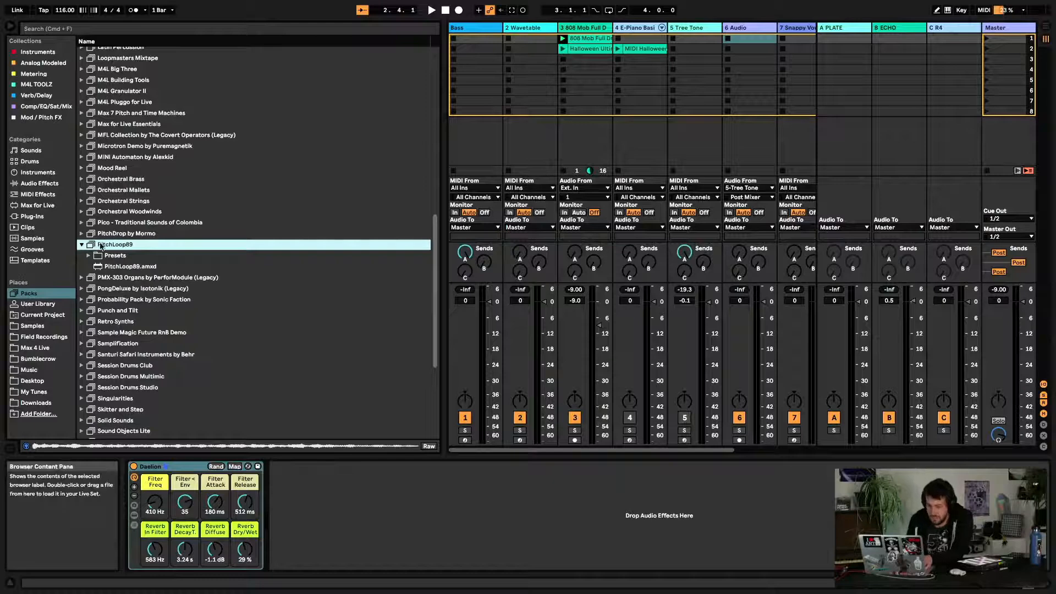
key(Left)
click(80, 245)
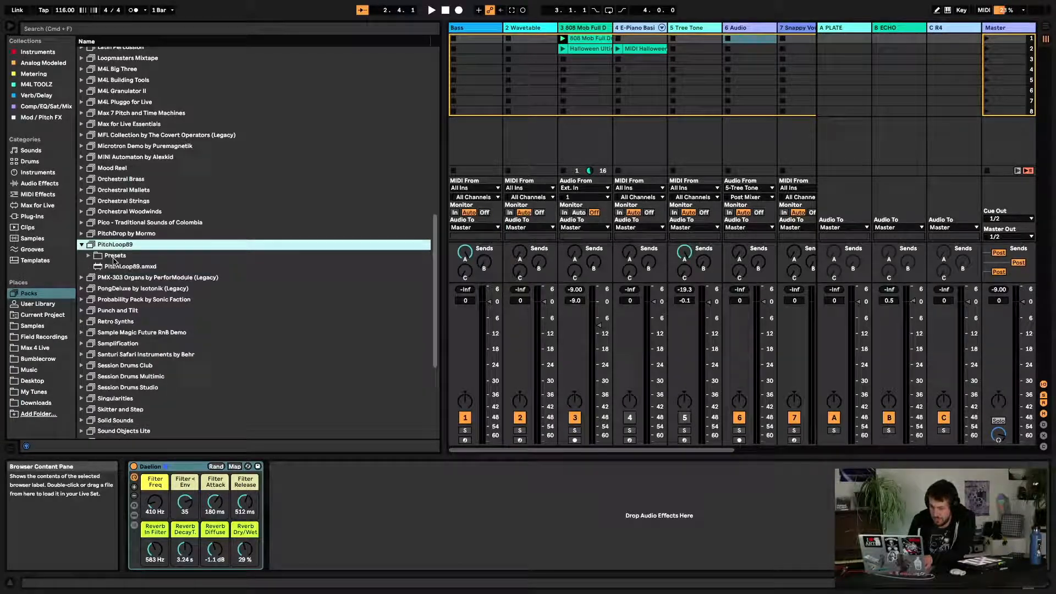
click(105, 268)
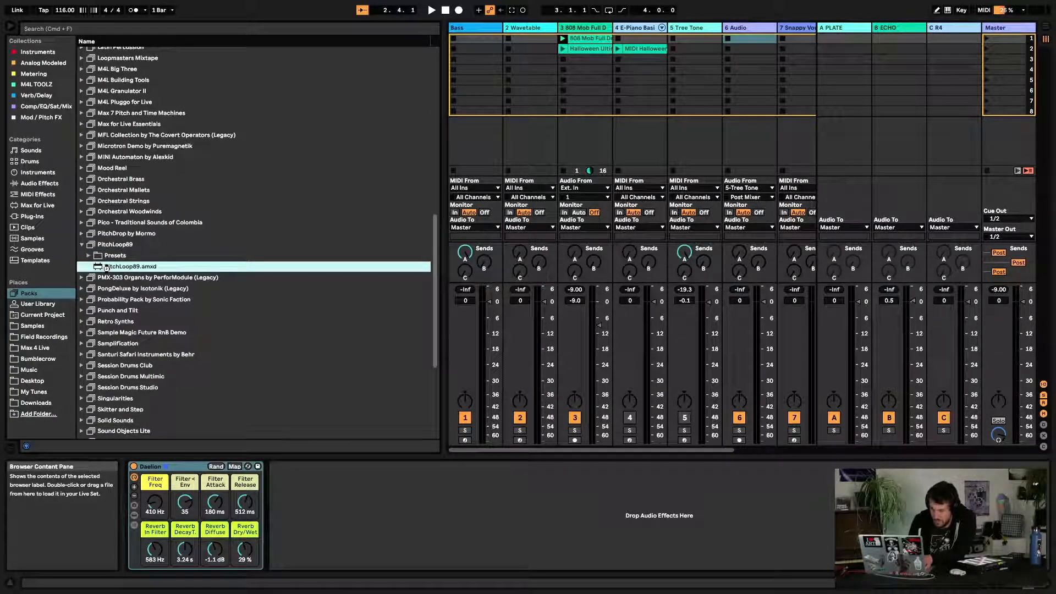
double_click(106, 267)
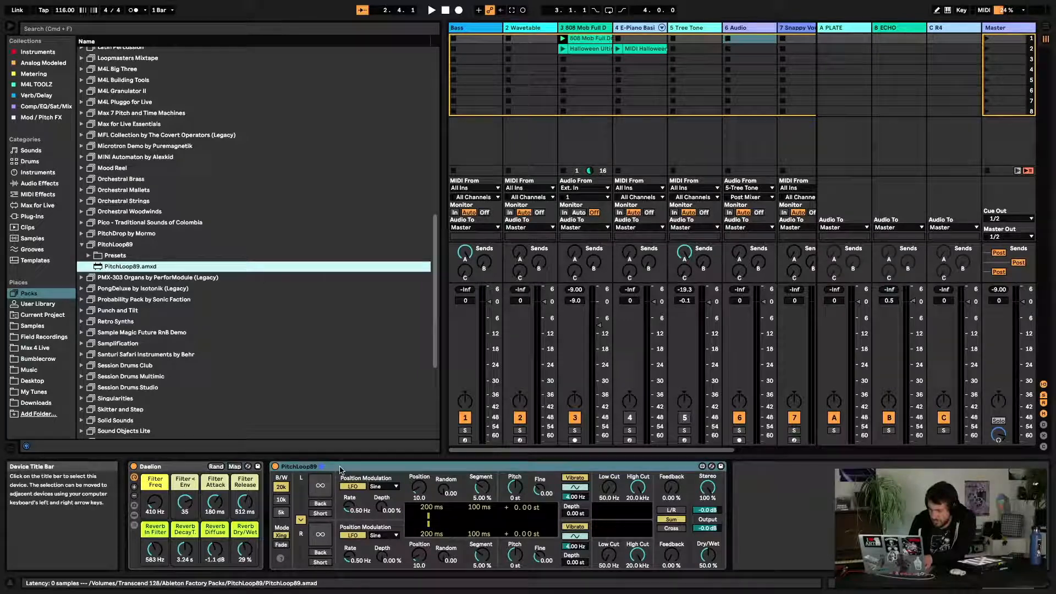
click(604, 91)
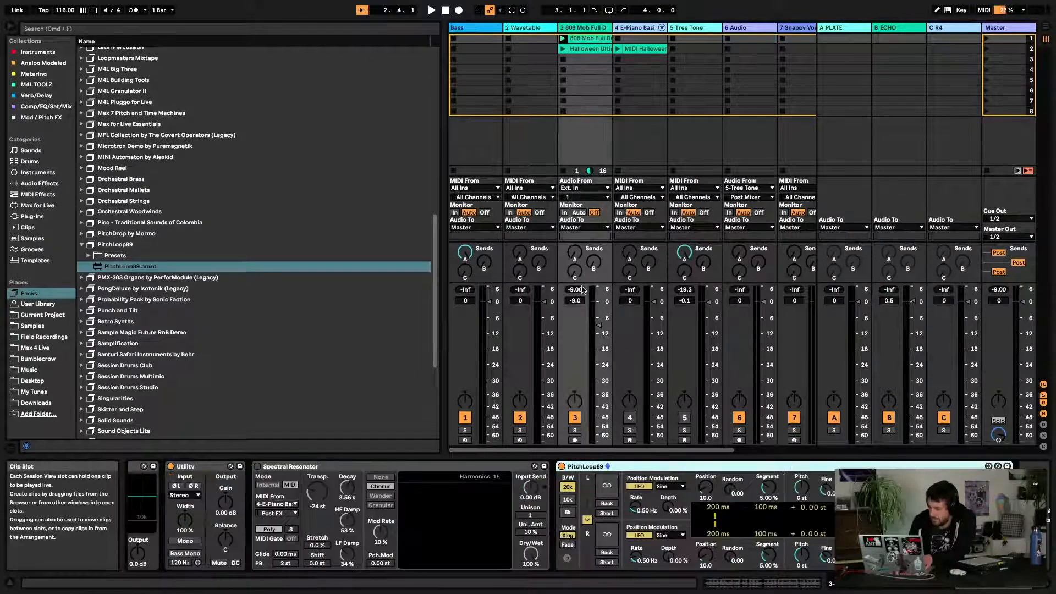
click(608, 468)
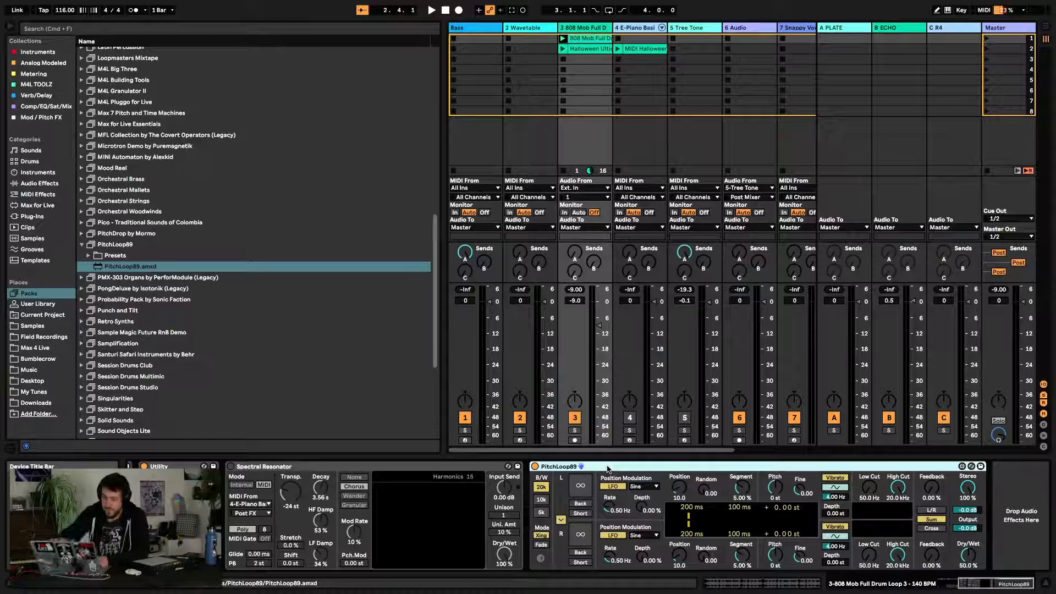
Start playback and expand the PitchLoop89 Presets folder in the browser
key(XF86MonBrightnessUp)
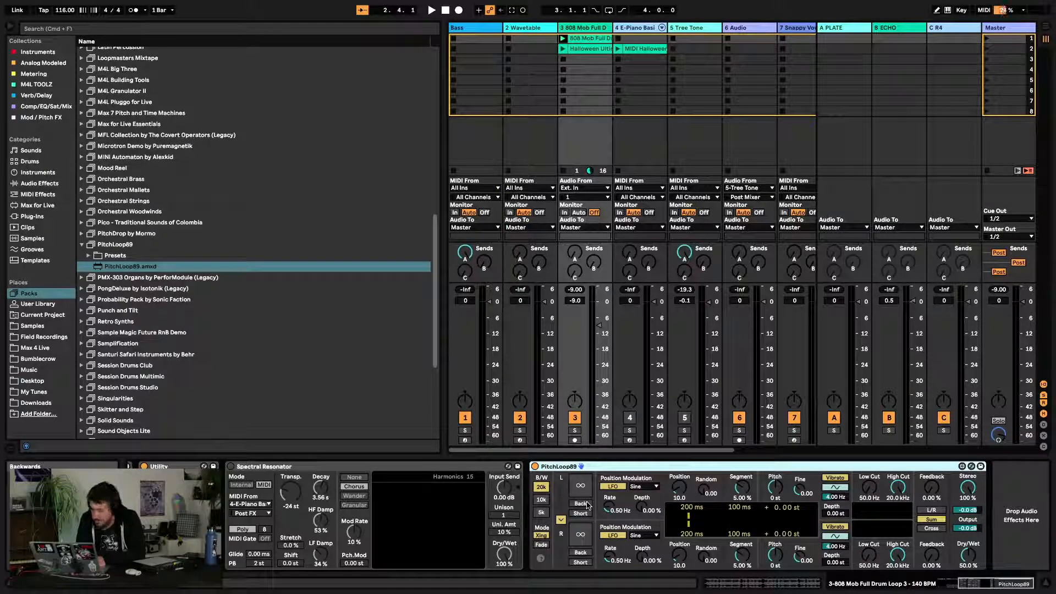
key(space)
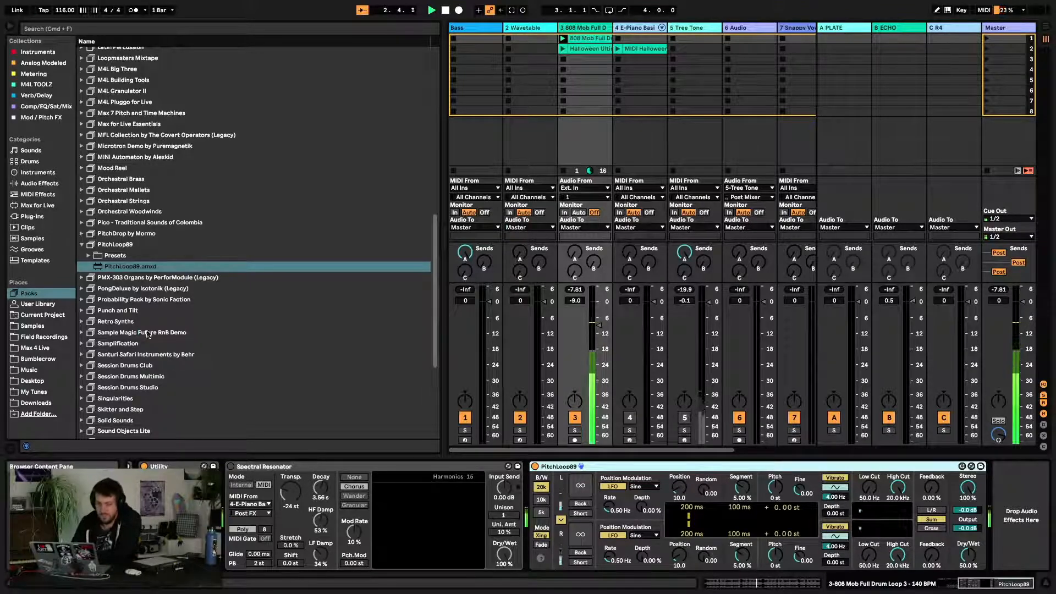
click(88, 255)
scroll(131, 276, down, 2)
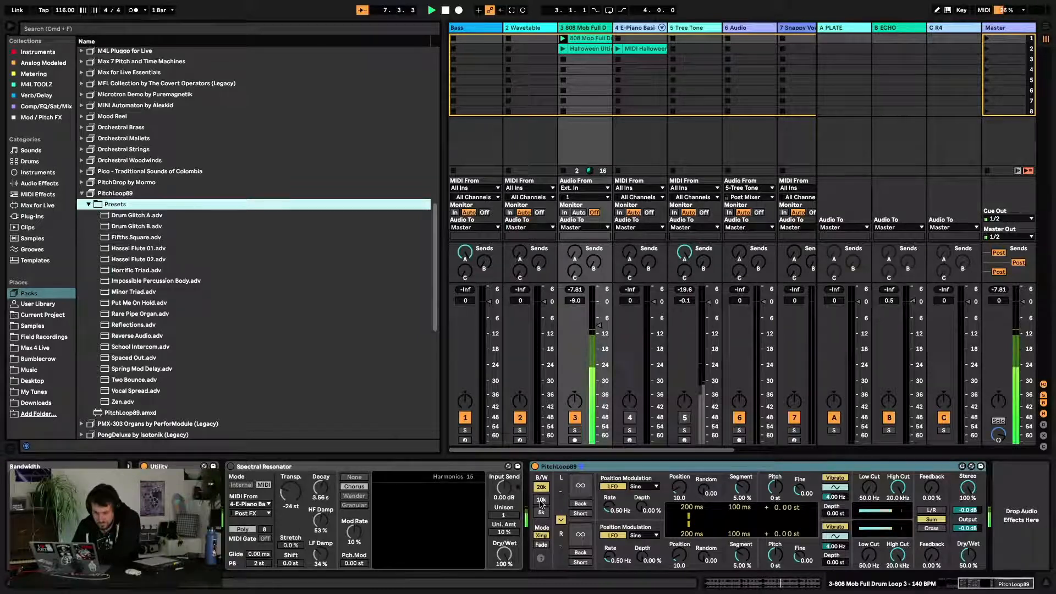
Set PitchLoop89's bandwidth to 5k and its feedback to 22%
click(542, 500)
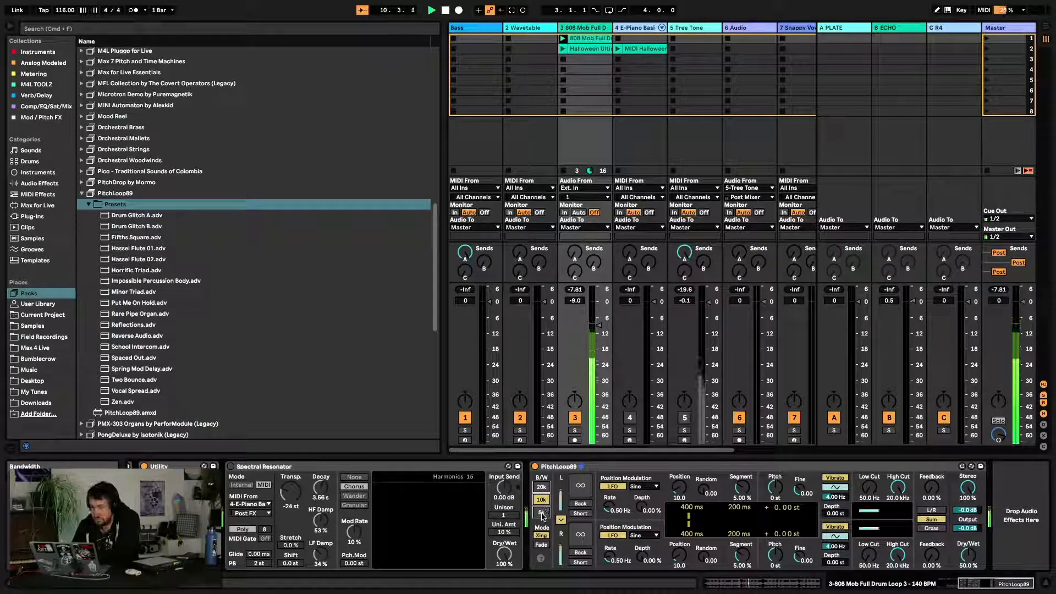
click(542, 514)
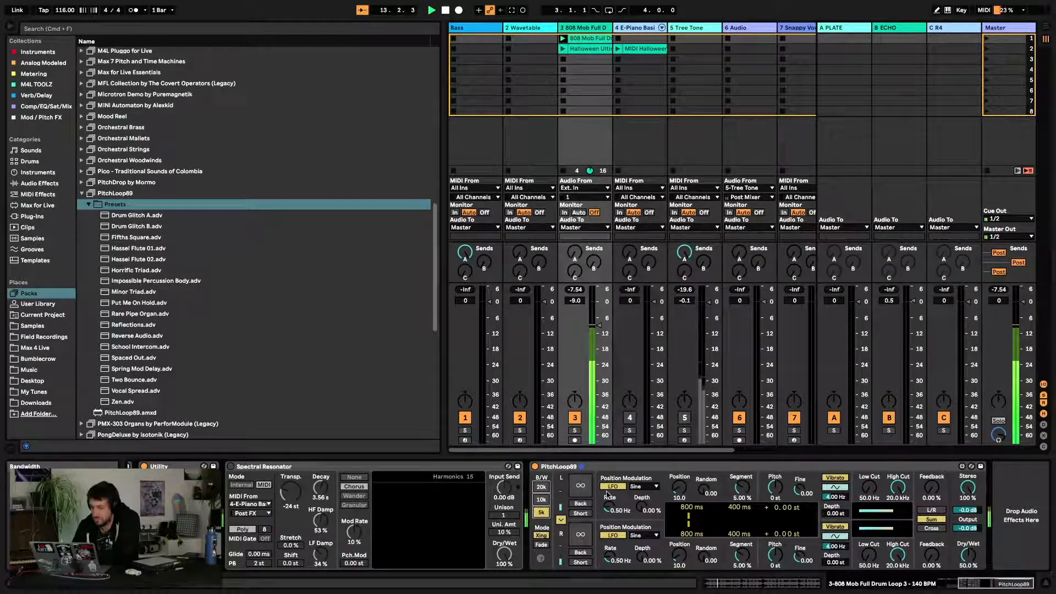
drag(937, 489, 937, 454)
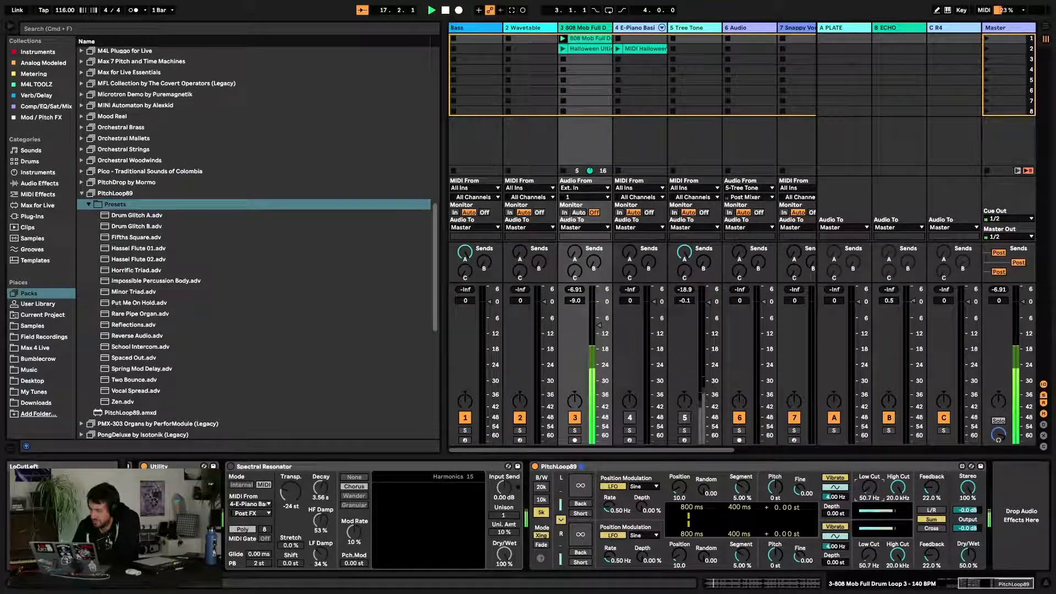
Set PitchLoop89's filters to 140 Hz low cut and 3.73 kHz high cut, pitch to +24 st and dry/wet to 68%
drag(871, 492, 895, 515)
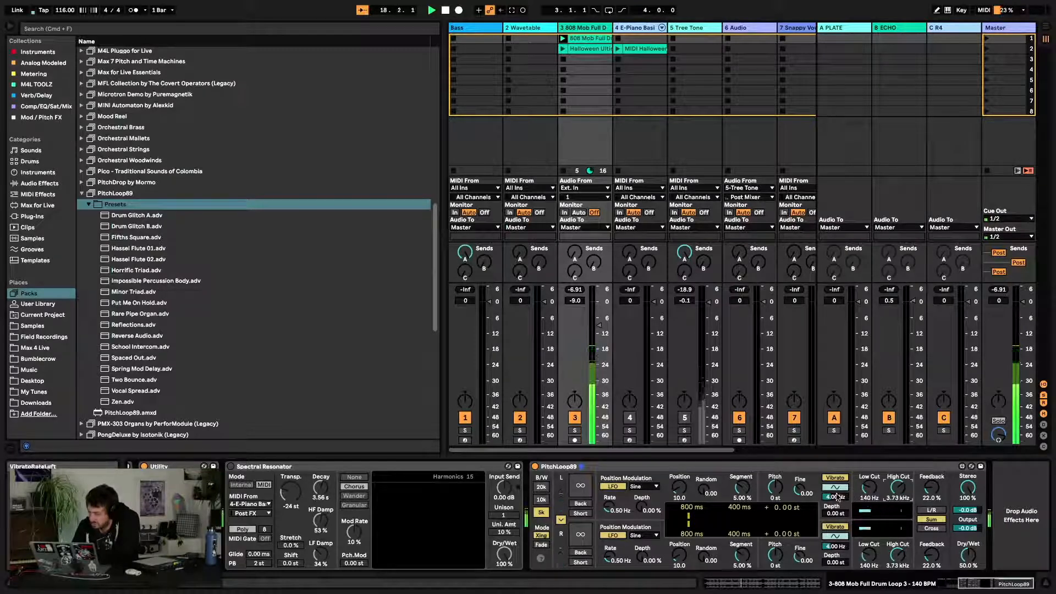
drag(786, 494, 776, 473)
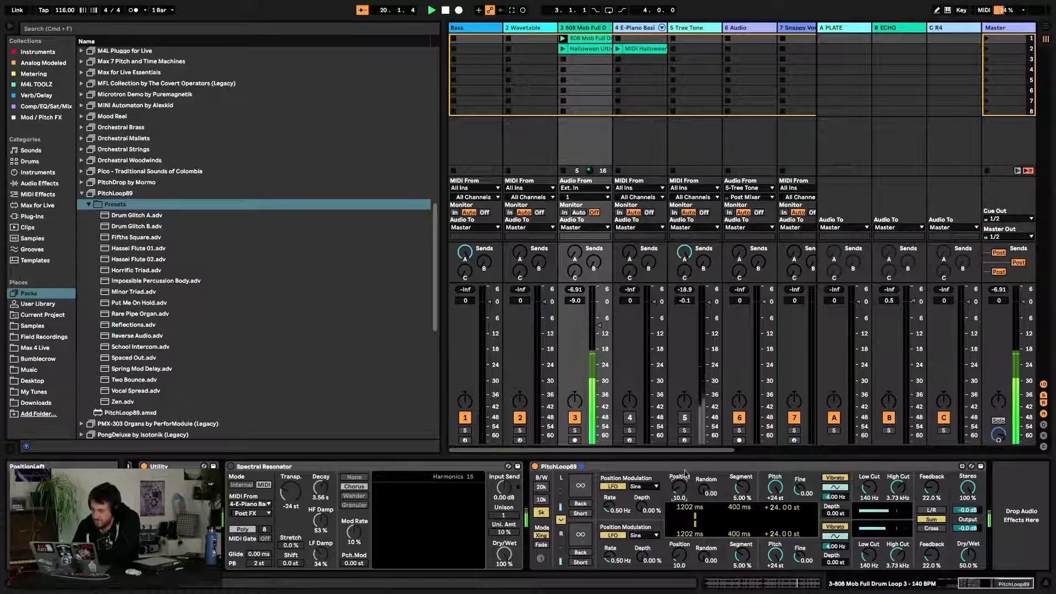
mouse_move(969, 554)
mouse_down()
mouse_move(968, 536)
mouse_move(968, 568)
mouse_up()
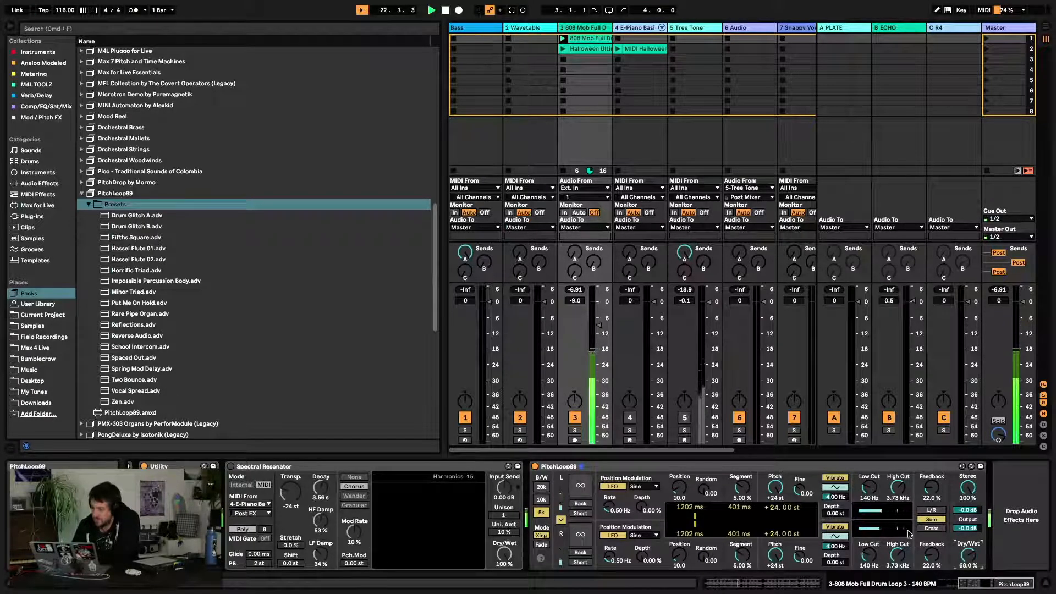
Adjust PitchLoop89's random amount to 7.63, segment size to 8.47% and right-channel pitch to +24 st
drag(741, 495, 742, 518)
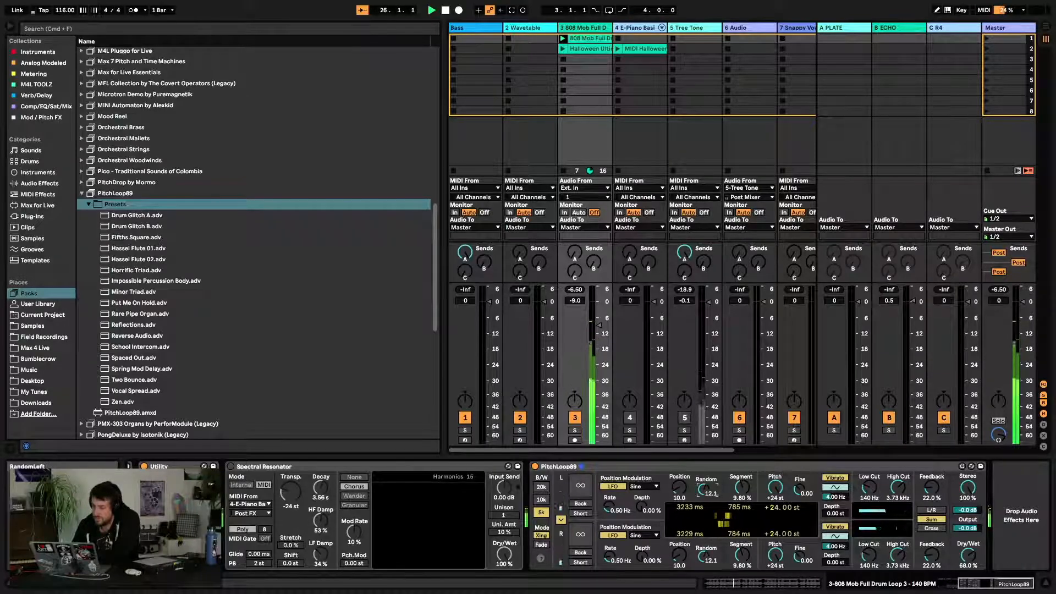
drag(679, 488, 679, 523)
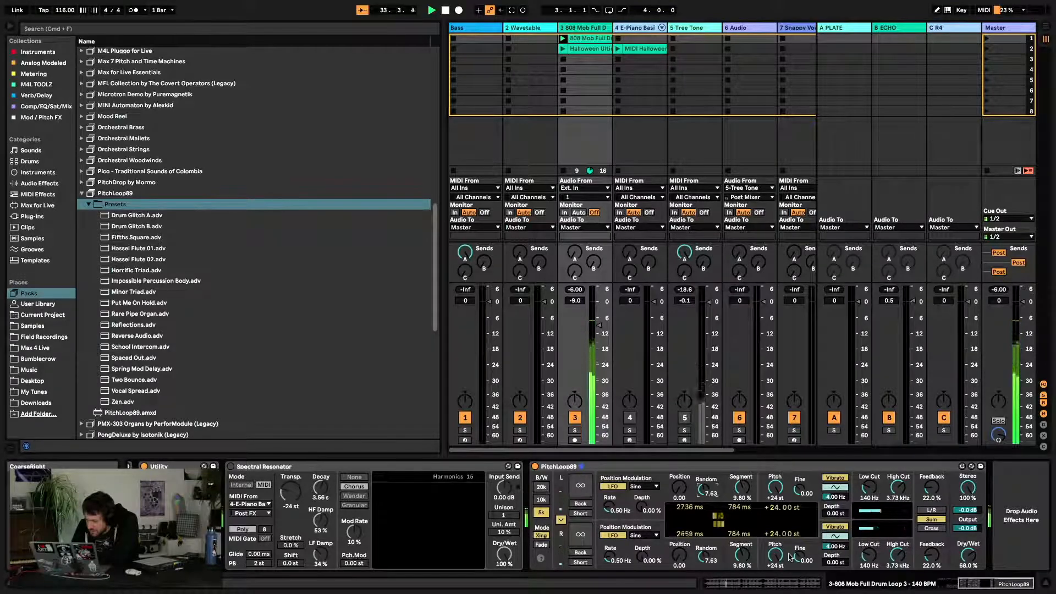
drag(774, 557, 776, 499)
drag(774, 562, 775, 557)
drag(742, 487, 741, 473)
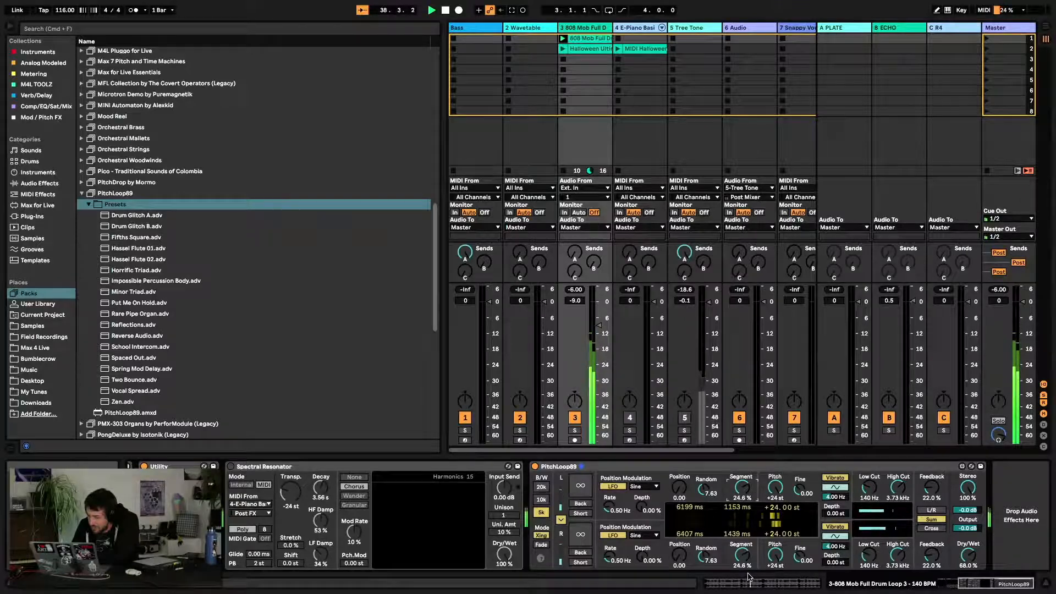
drag(743, 555, 742, 526)
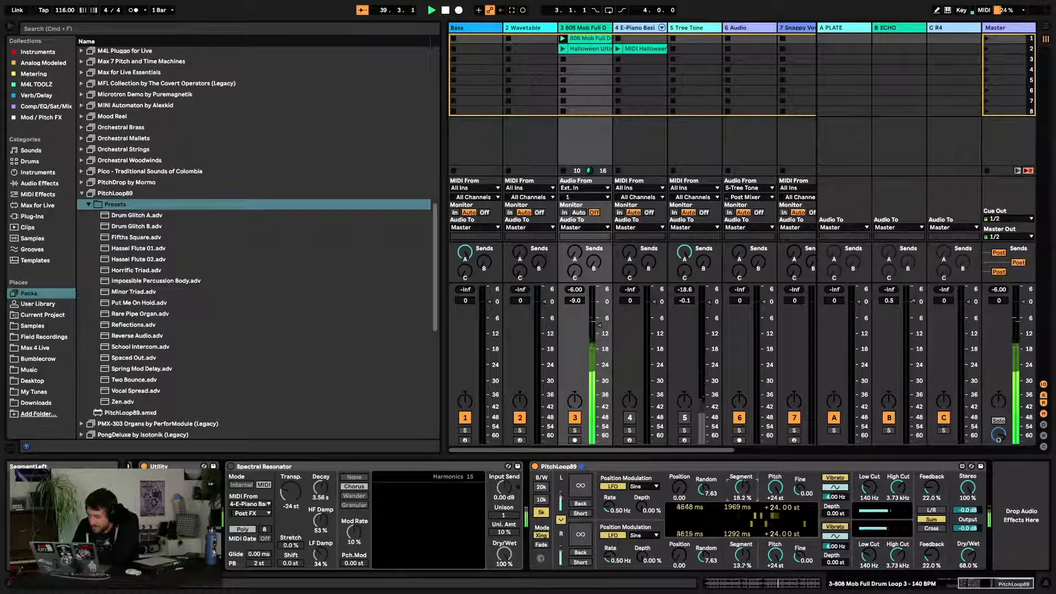
mouse_move(742, 487)
mouse_down()
mouse_move(742, 475)
mouse_move(743, 486)
mouse_up()
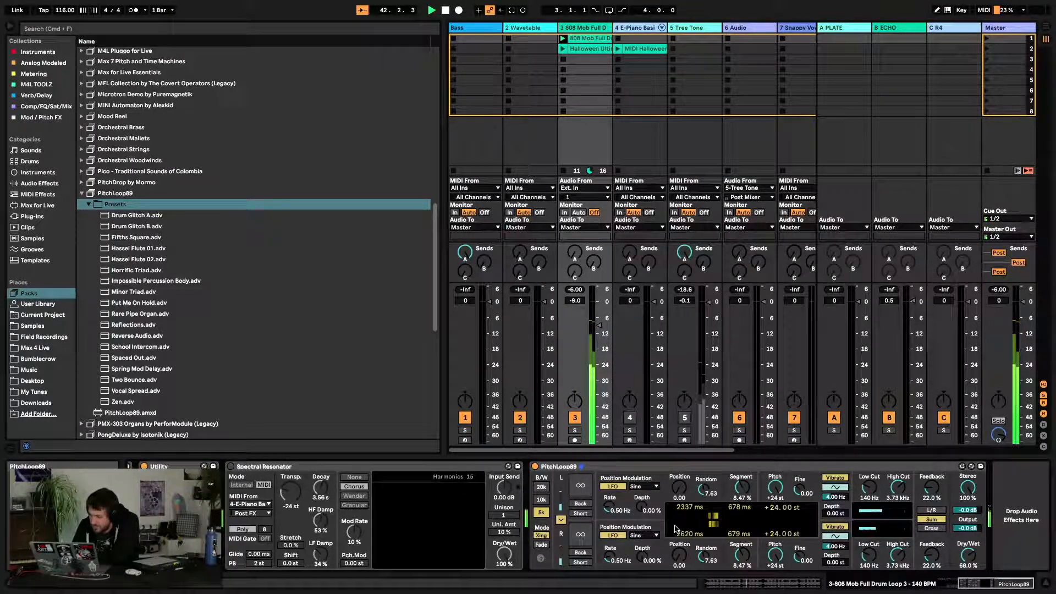
Set the position modulation LFO shape to Sine and raise its depth to about 56% left and 34.5% right
click(655, 535)
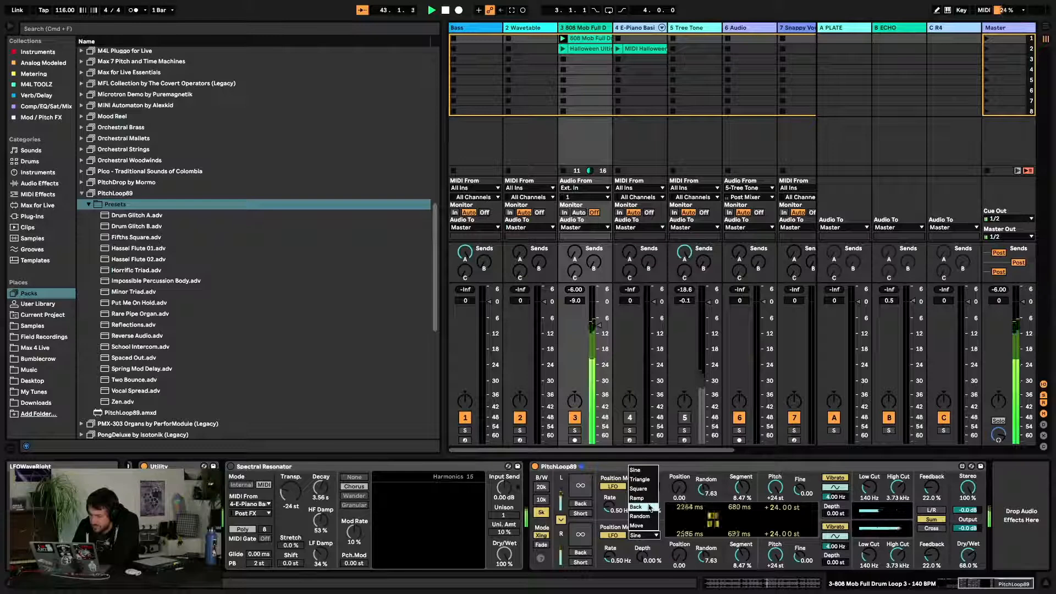
click(645, 472)
drag(643, 556, 641, 509)
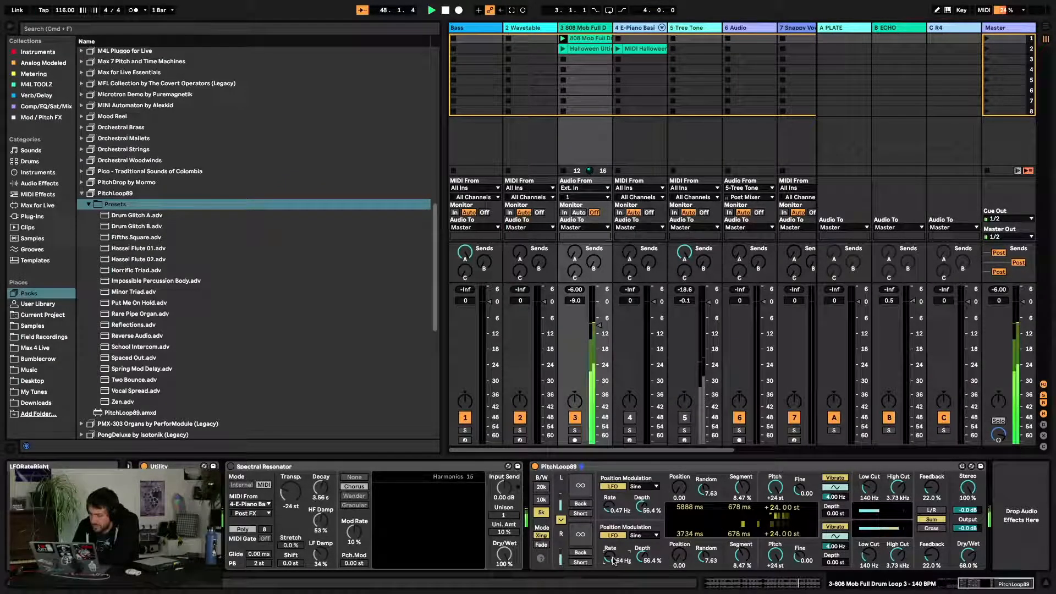
drag(643, 557, 643, 570)
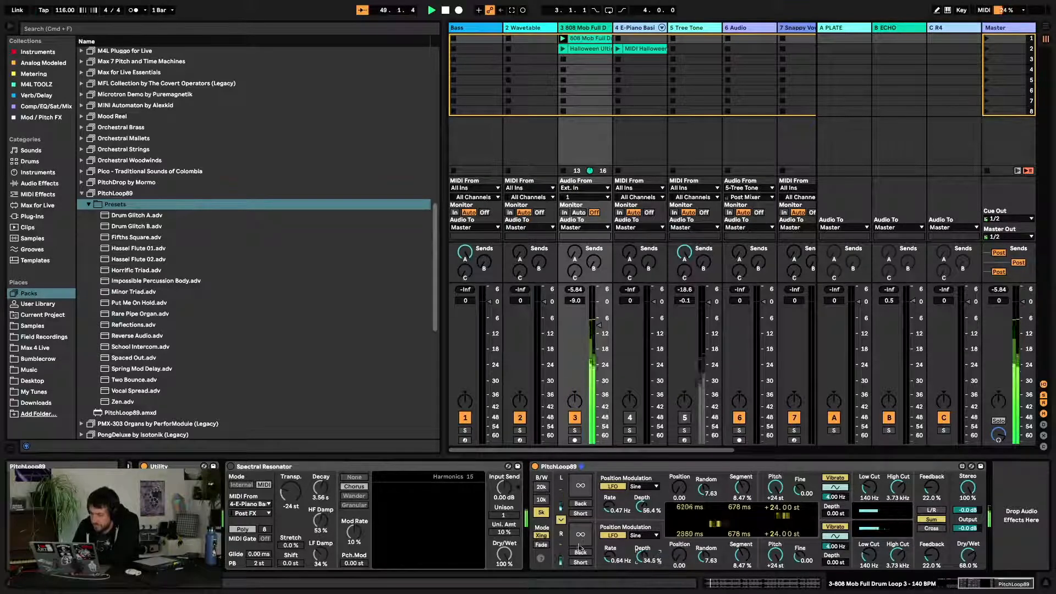
Try PitchLoop89's 20k bandwidth and infinite loop hold before returning bandwidth to 5k with the hold off
click(541, 546)
click(542, 487)
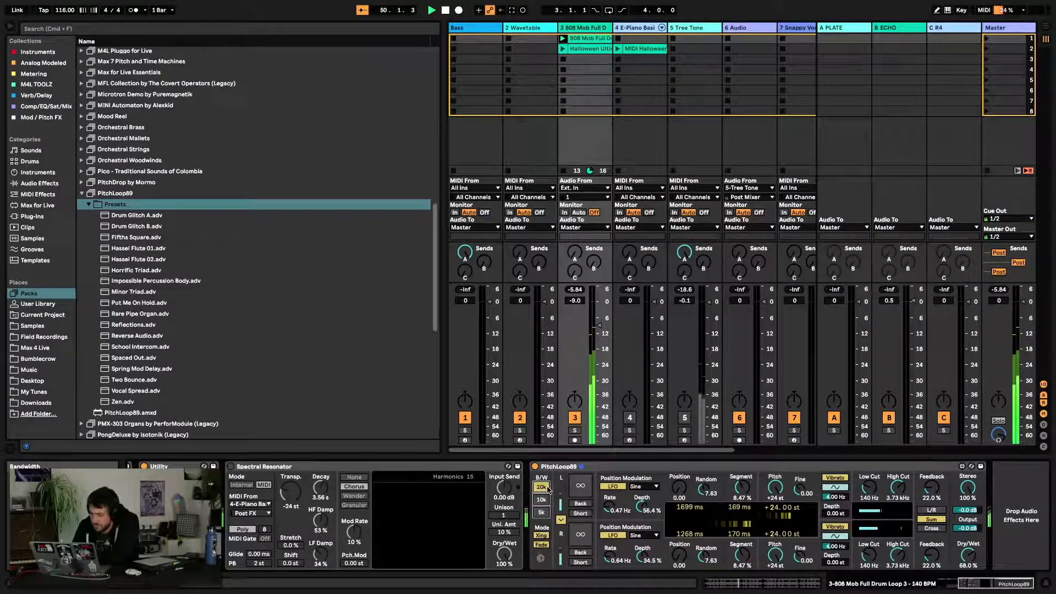
click(580, 489)
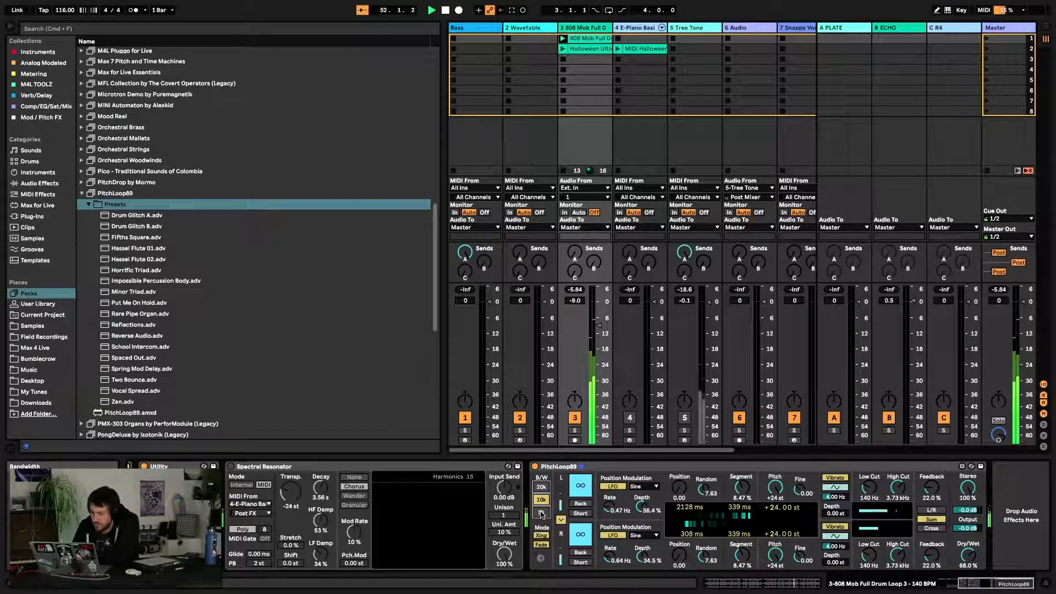
click(541, 512)
click(577, 496)
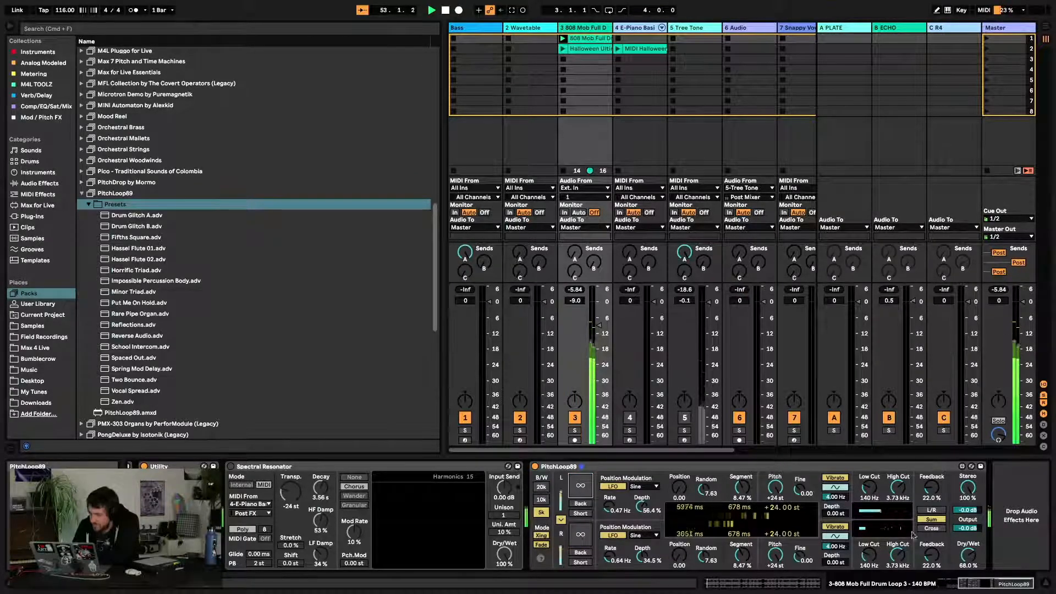
Set PitchLoop89's dry/wet to 100% and change its stereo routing mode
drag(975, 565, 971, 550)
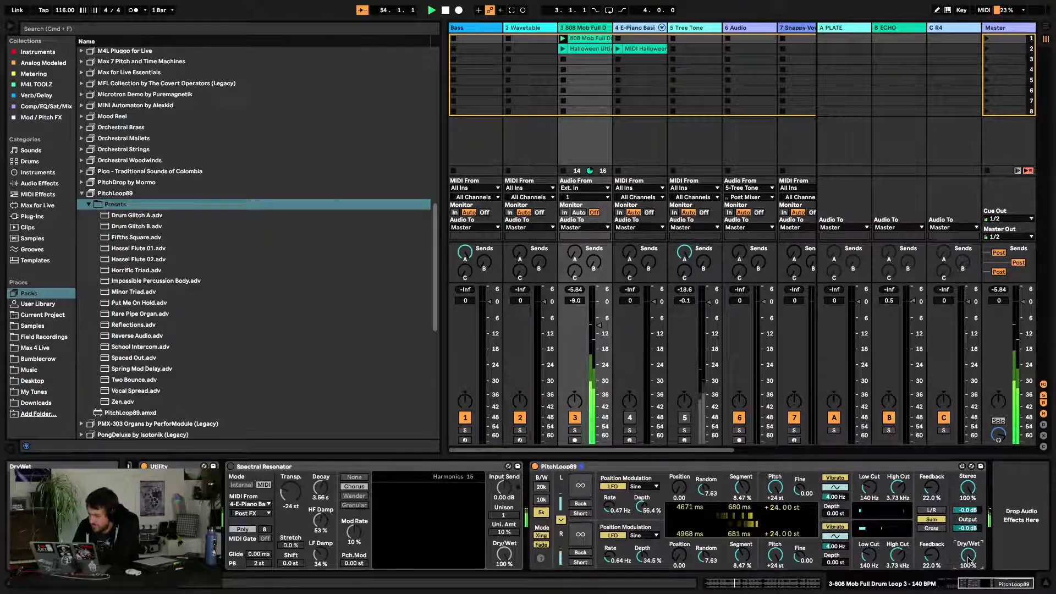
click(935, 529)
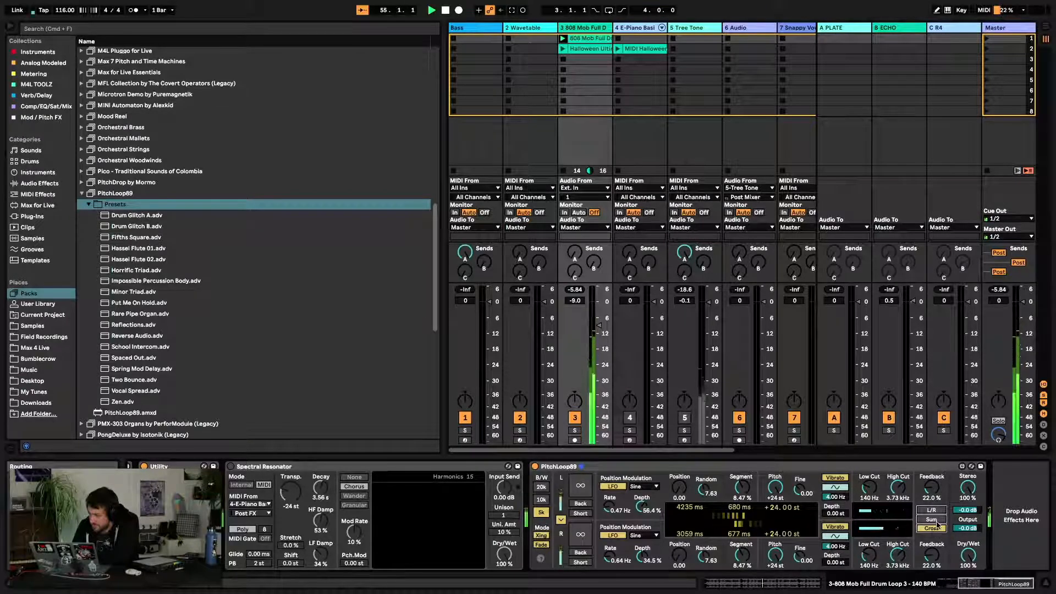
click(932, 519)
Raise PitchLoop89's feedback to 120% and set the right-channel pitch to +1 st
drag(932, 488, 932, 437)
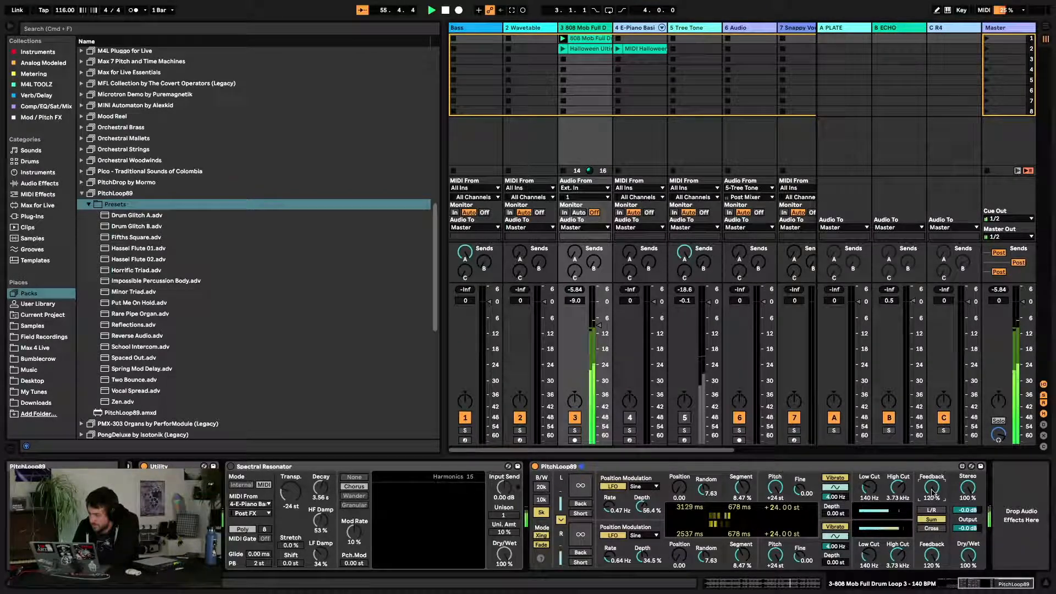
drag(799, 538, 799, 575)
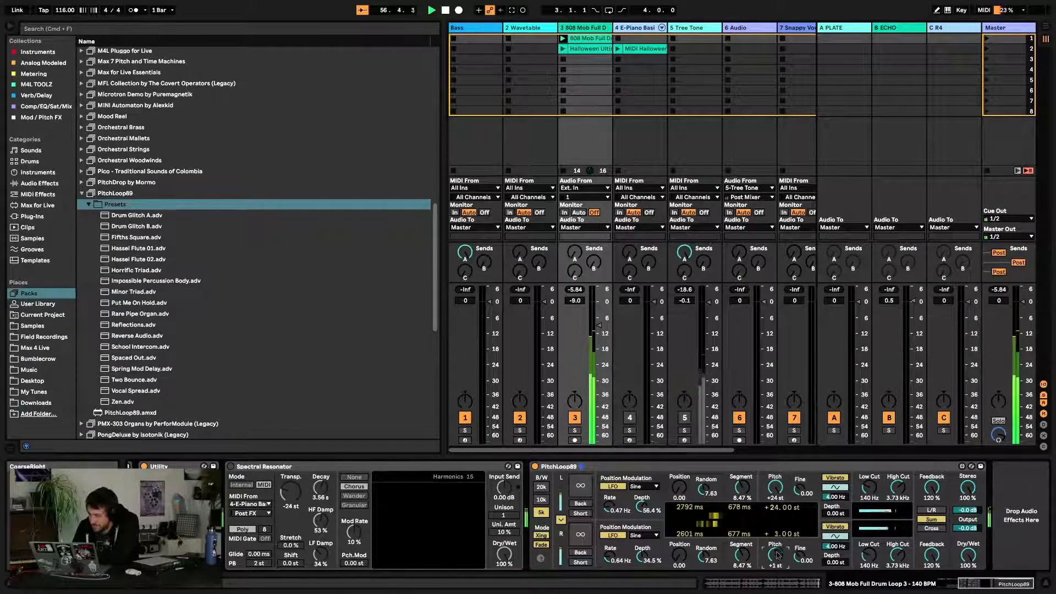
Load the Spring Mod Delay preset from the PitchLoop89 presets folder
drag(142, 314, 816, 523)
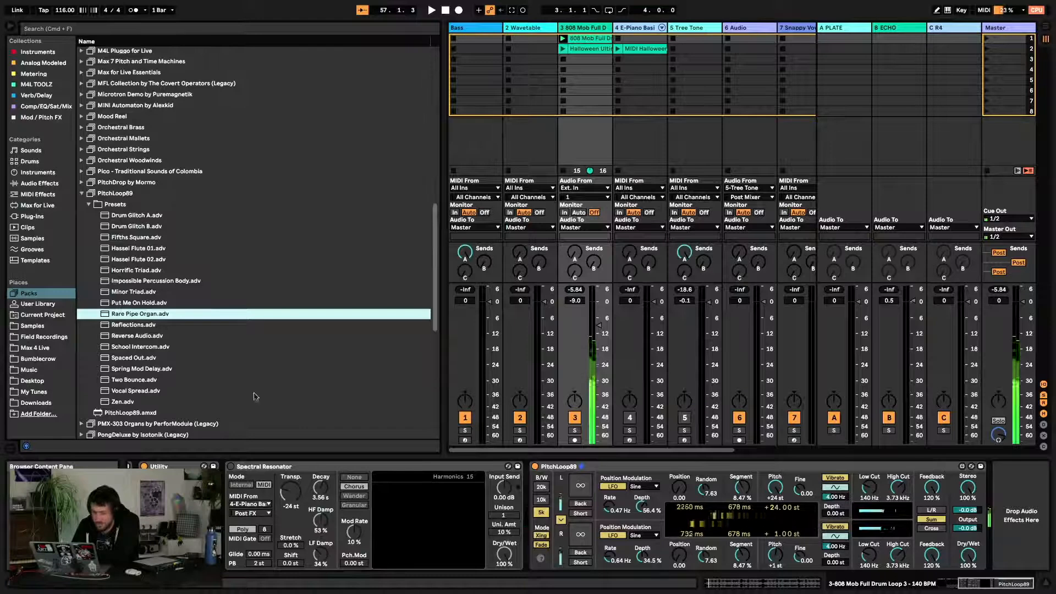
click(142, 369)
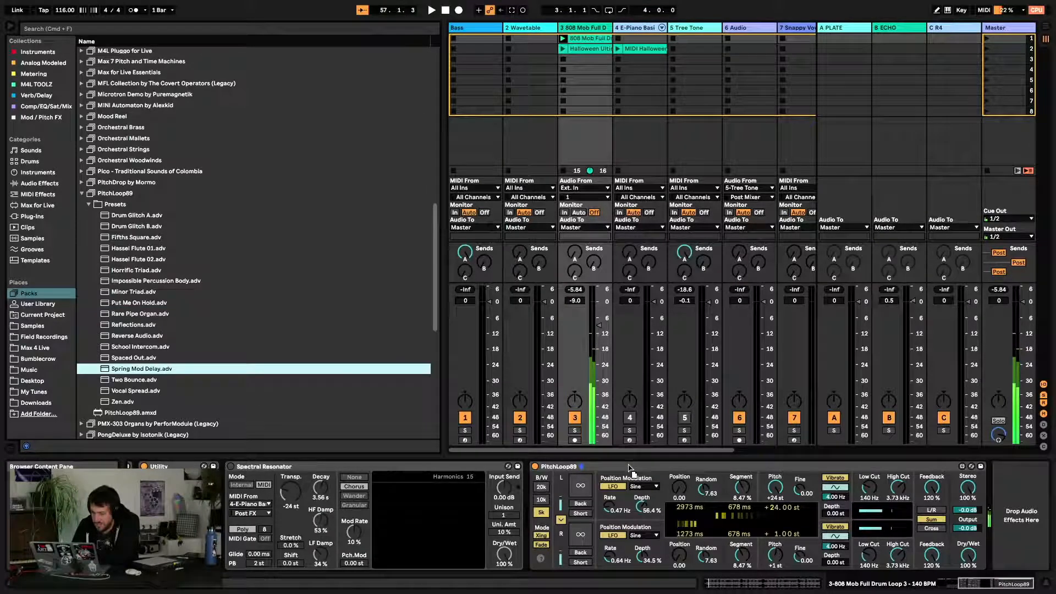
key(Return)
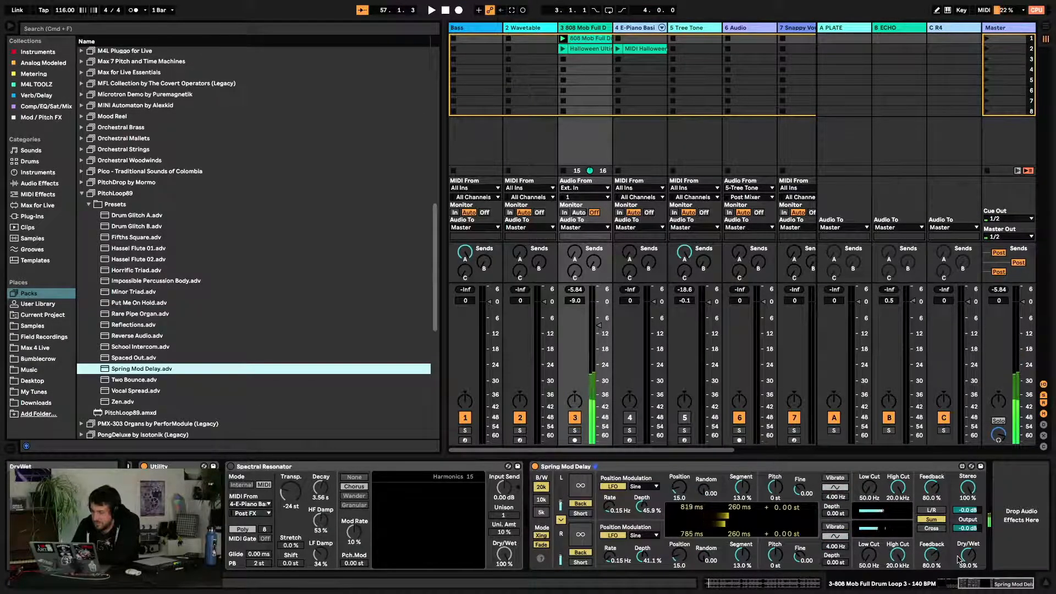
Sweep the Spring Mod Delay preset's dry/wet amount while restarting playback
drag(968, 555, 967, 592)
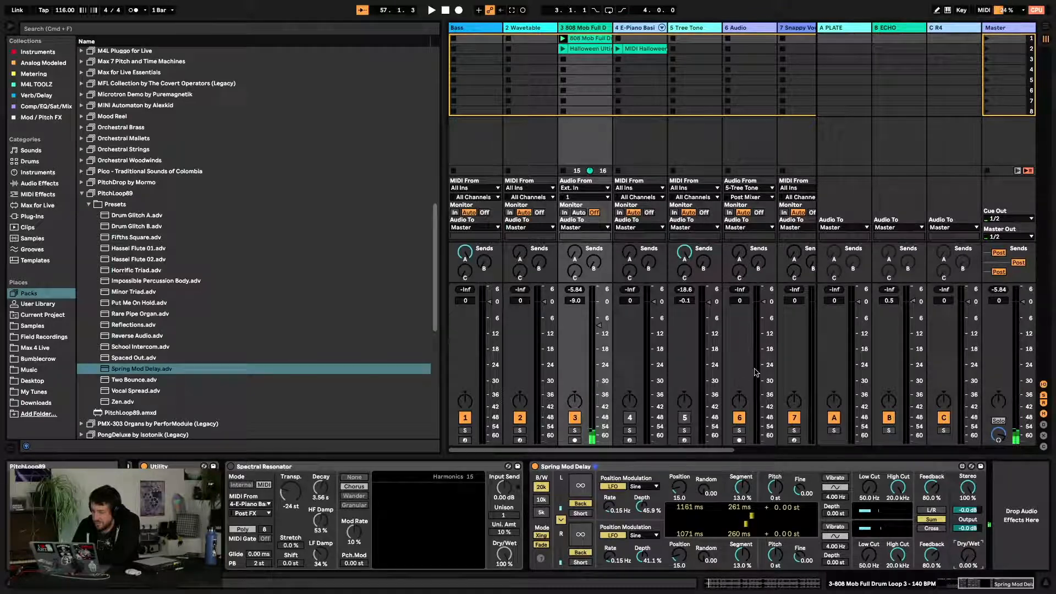
key(space)
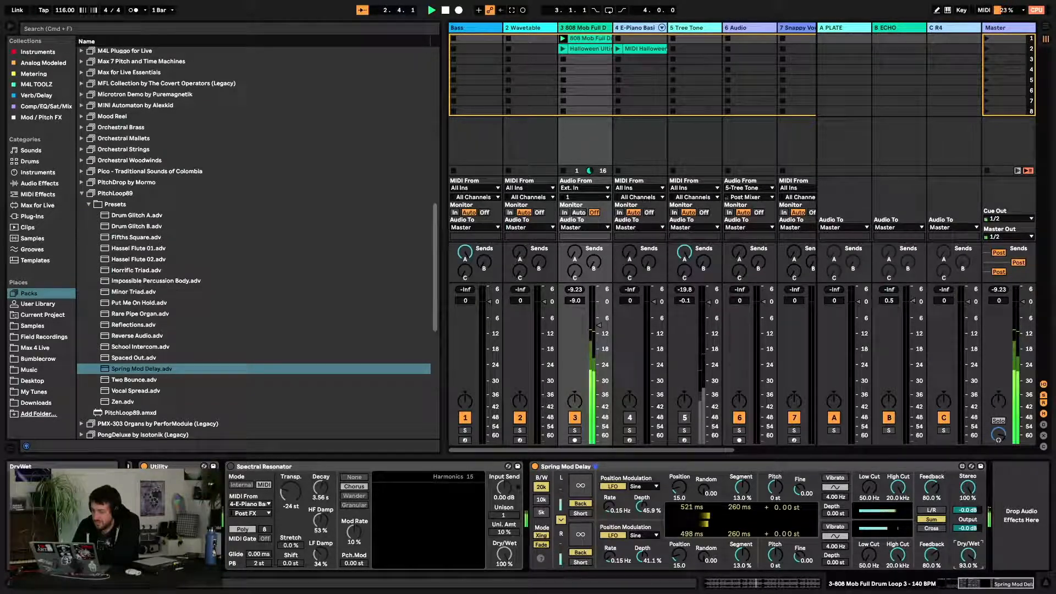
drag(968, 556, 968, 517)
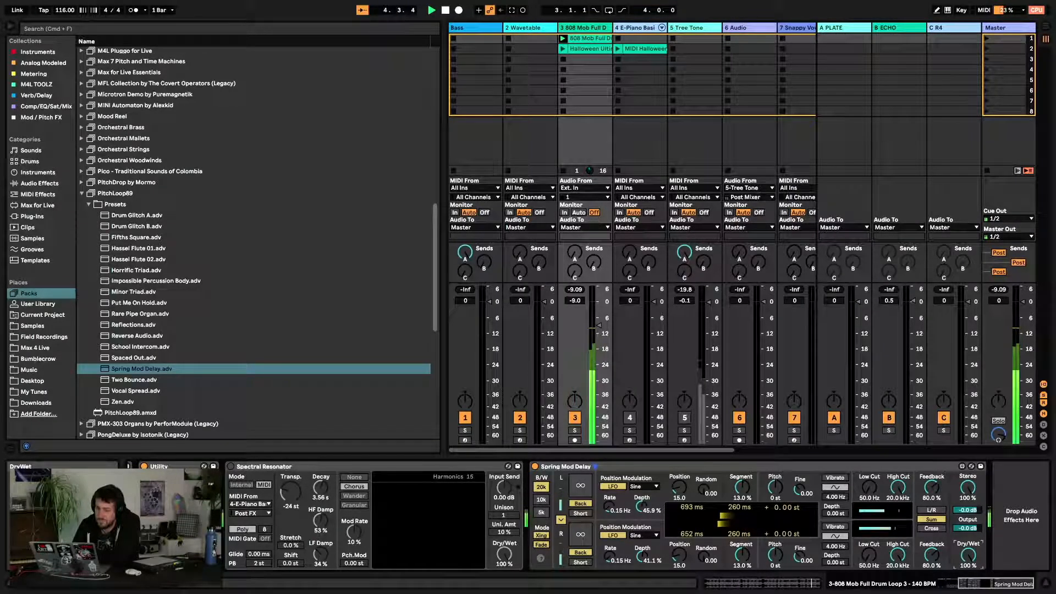
drag(969, 555, 968, 577)
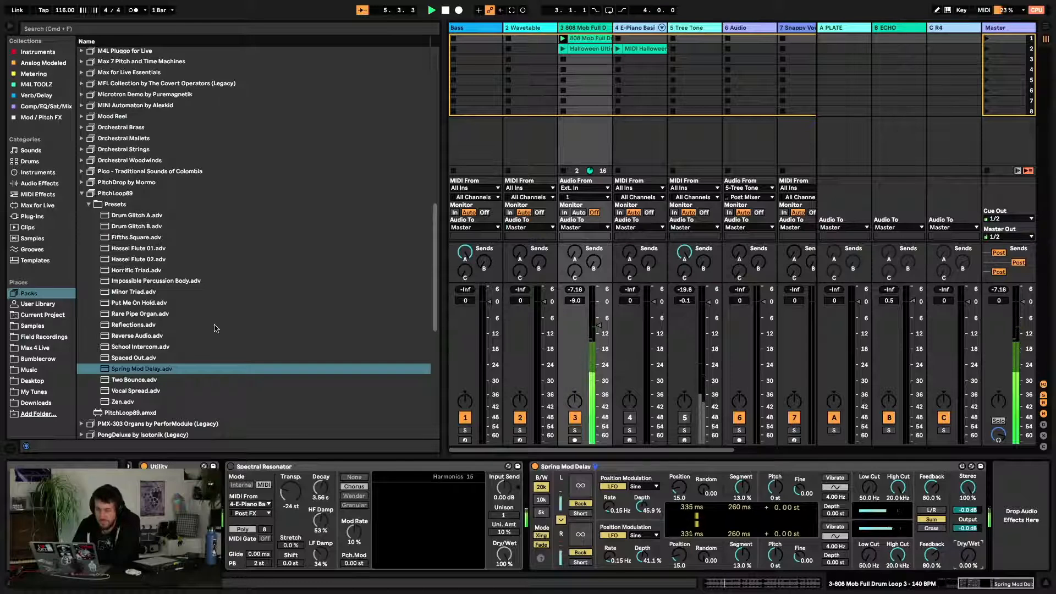
Browse the PitchLoop89 presets and load the Zen preset
click(213, 325)
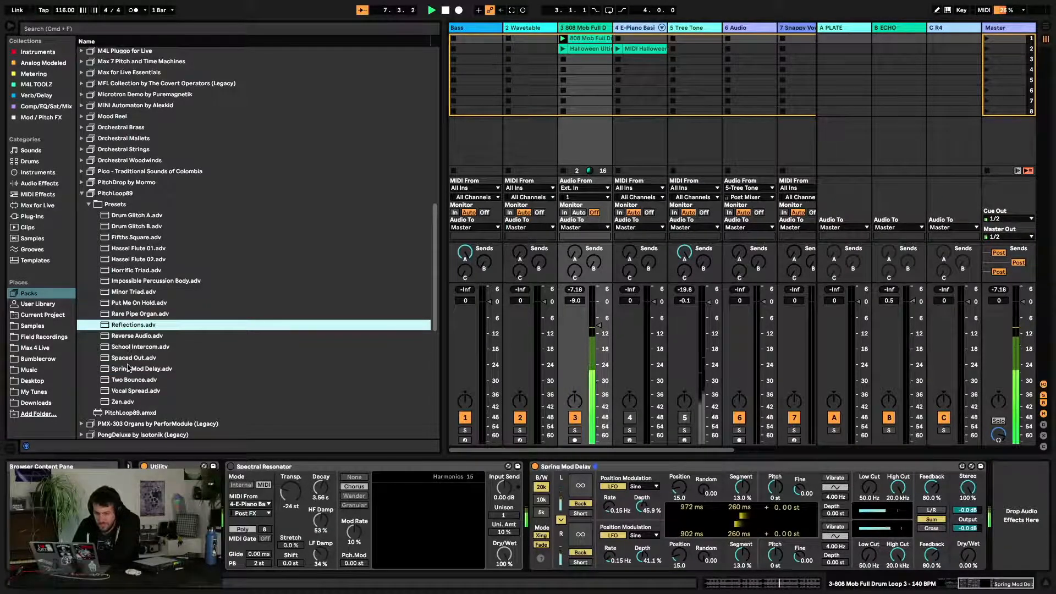
drag(160, 359, 598, 462)
click(159, 321)
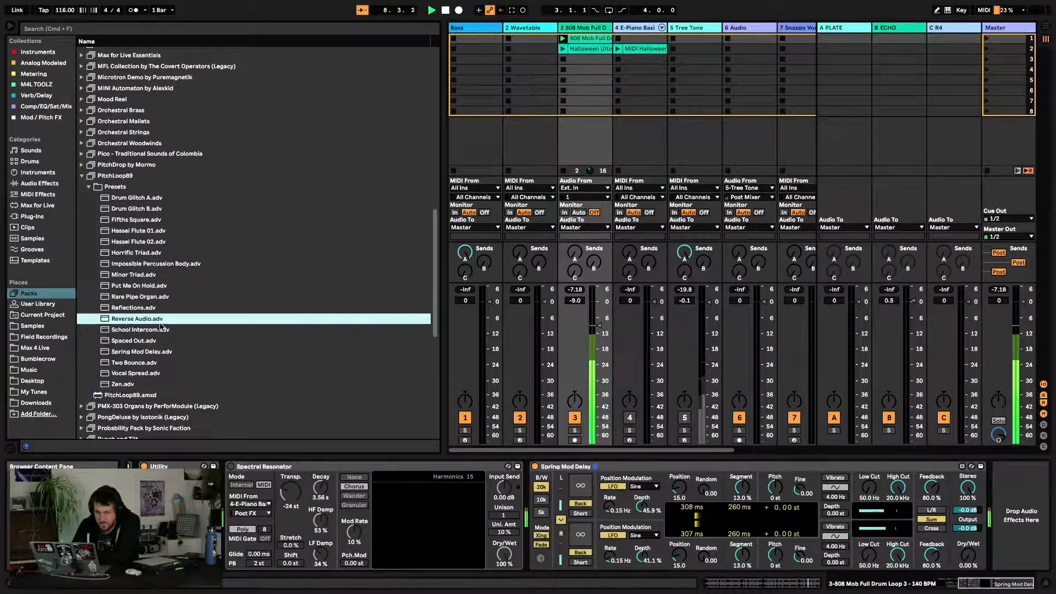
drag(308, 384, 390, 412)
key(Return)
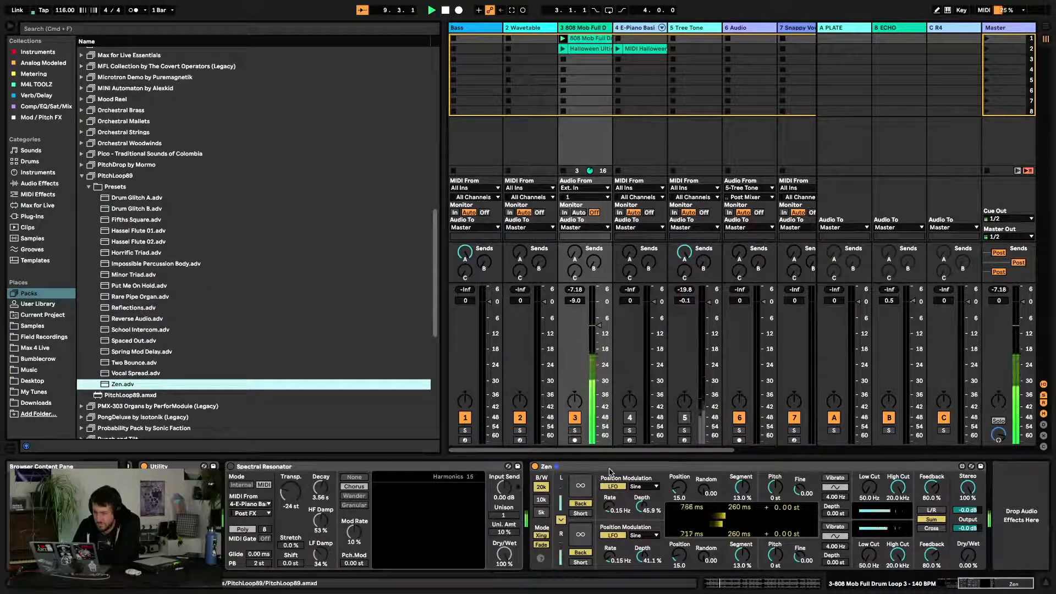
Set the Zen preset's dry/wet to 34%
click(969, 564)
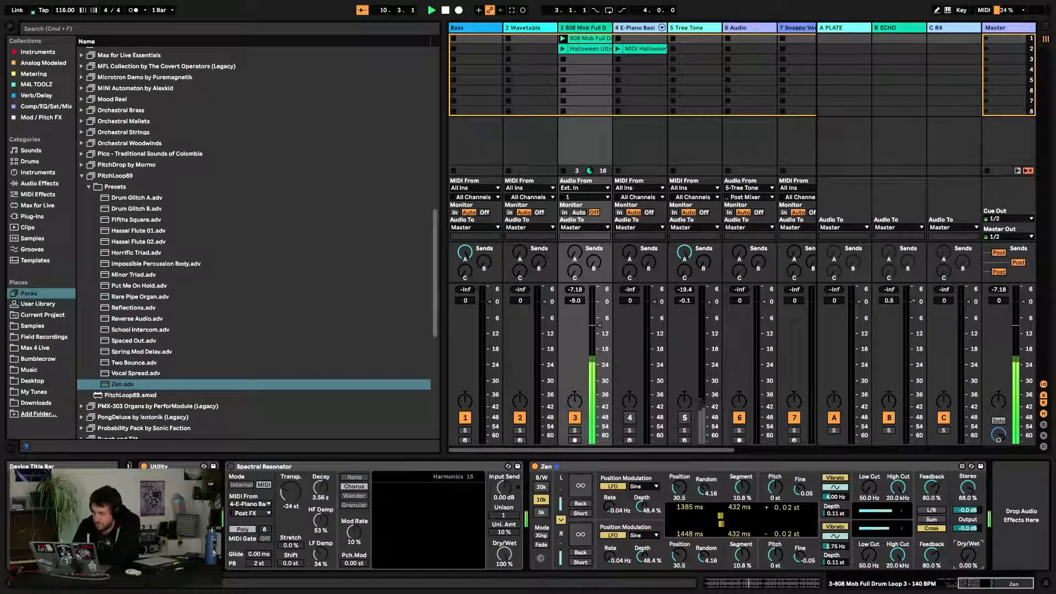
drag(970, 554, 970, 522)
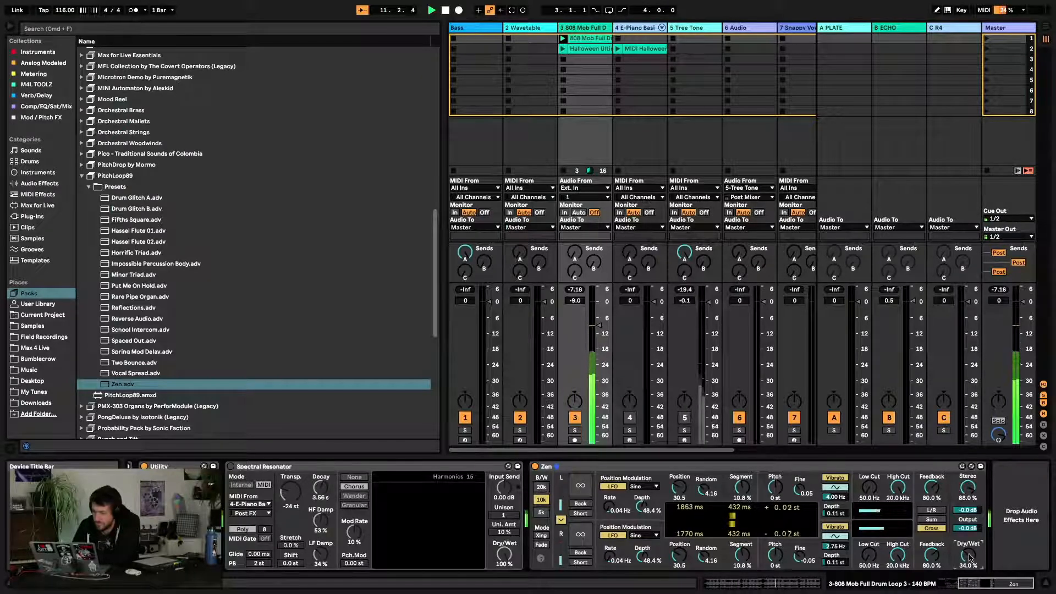
Launch the Halloween clip on the 808 Mob drum loop track
drag(149, 231, 222, 238)
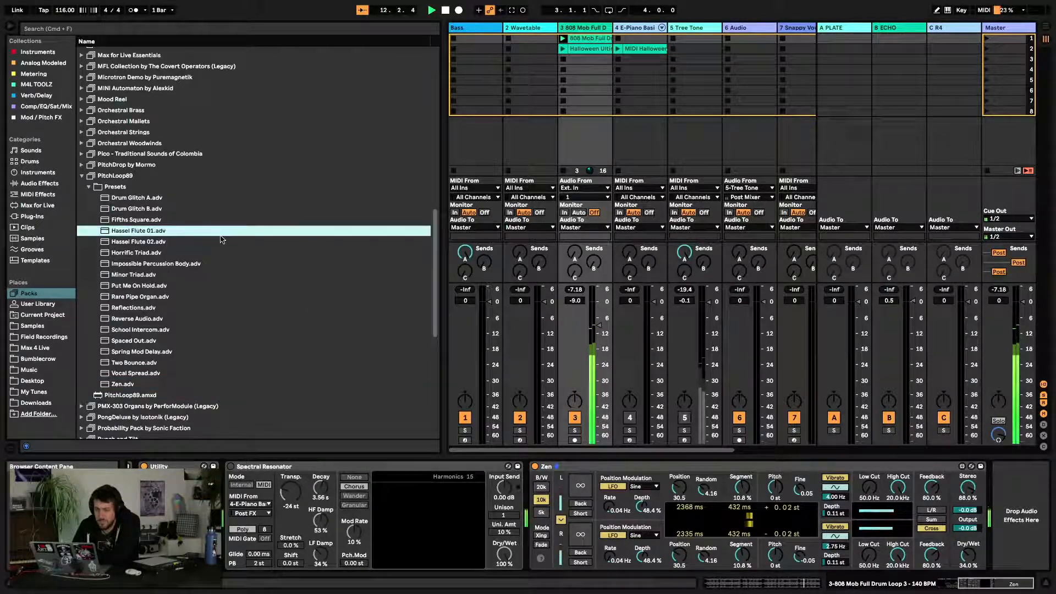
click(563, 48)
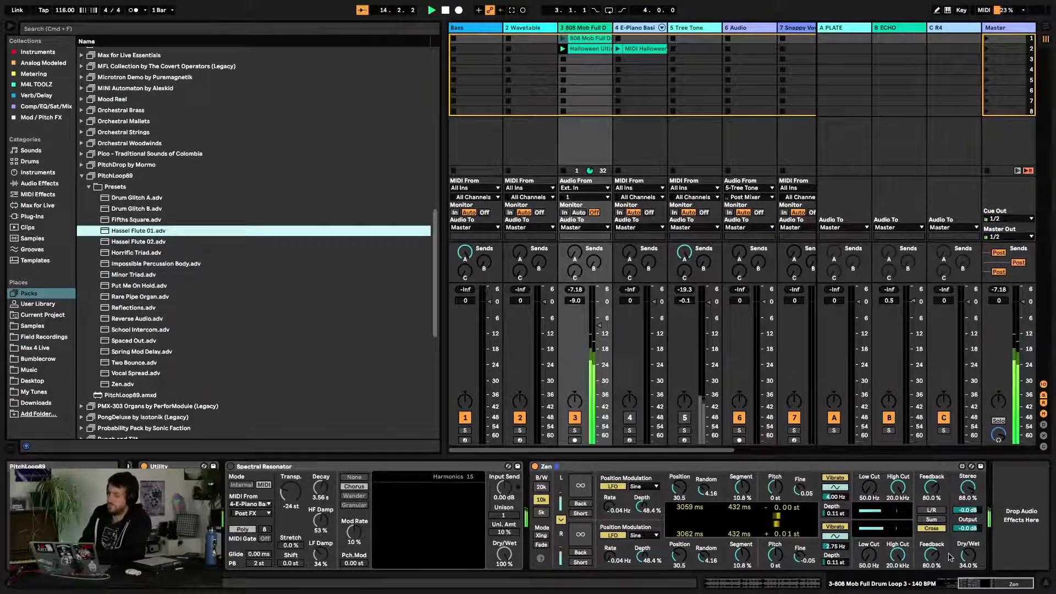
Set the Zen preset's feedback to 43%
drag(950, 557, 950, 520)
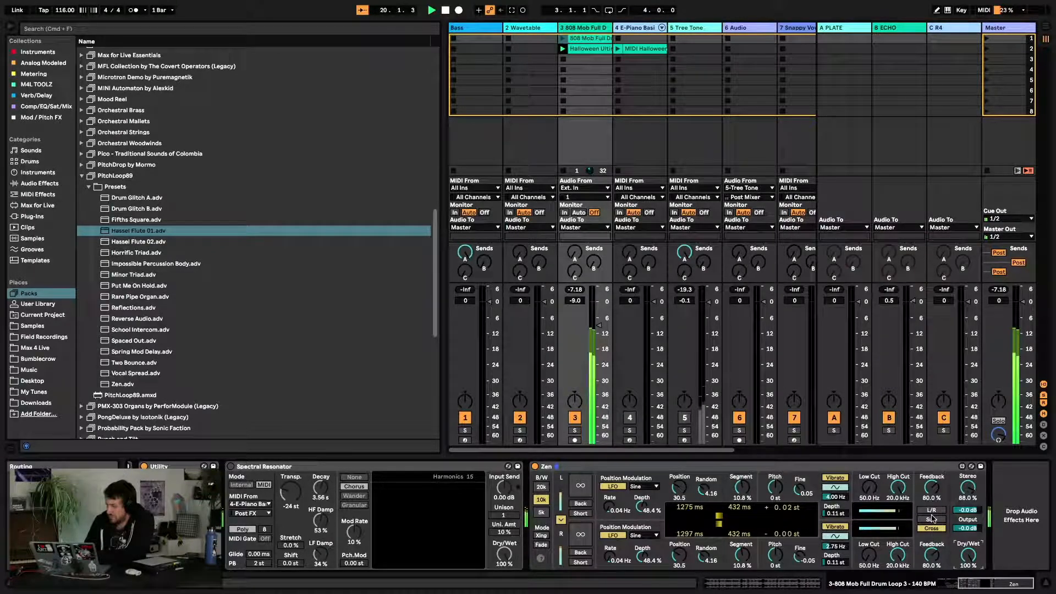
drag(931, 488, 932, 496)
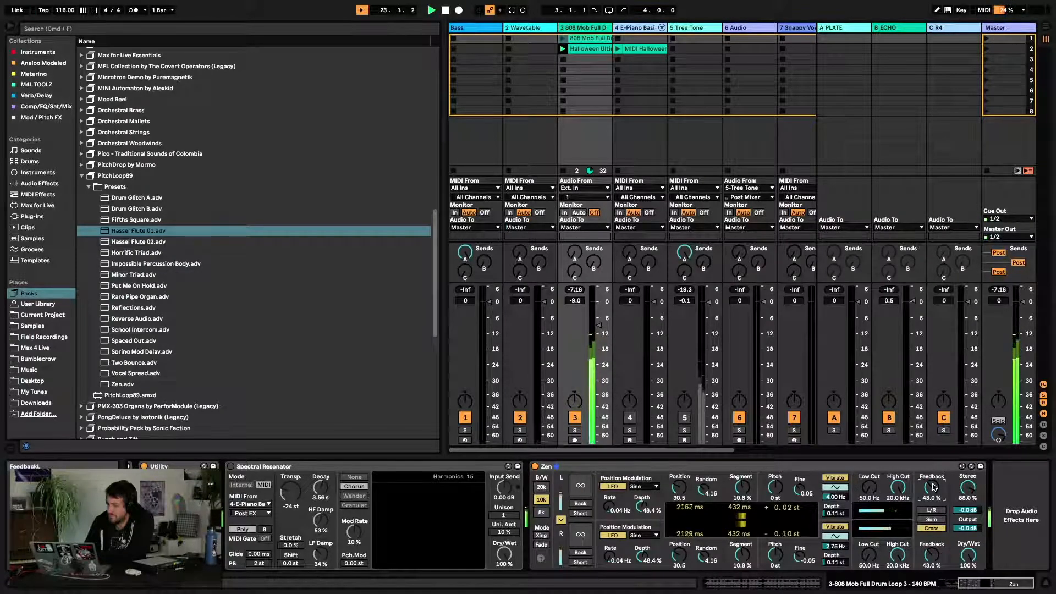
Set the Zen preset's position to 68.3, pitch to -24 st and bandwidth to 20k
drag(681, 494, 681, 474)
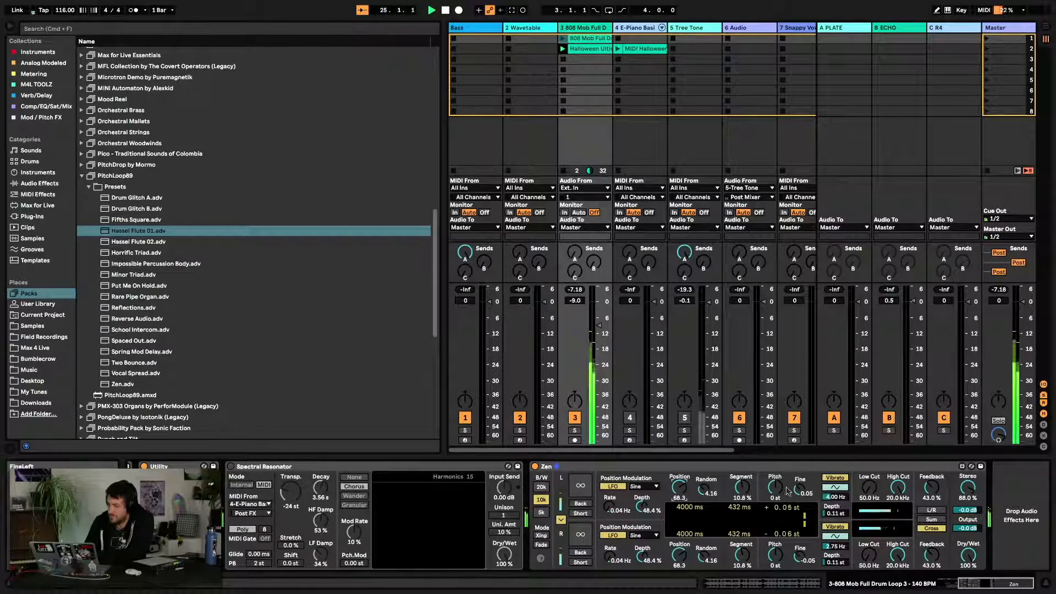
drag(776, 488, 788, 528)
click(542, 512)
click(541, 488)
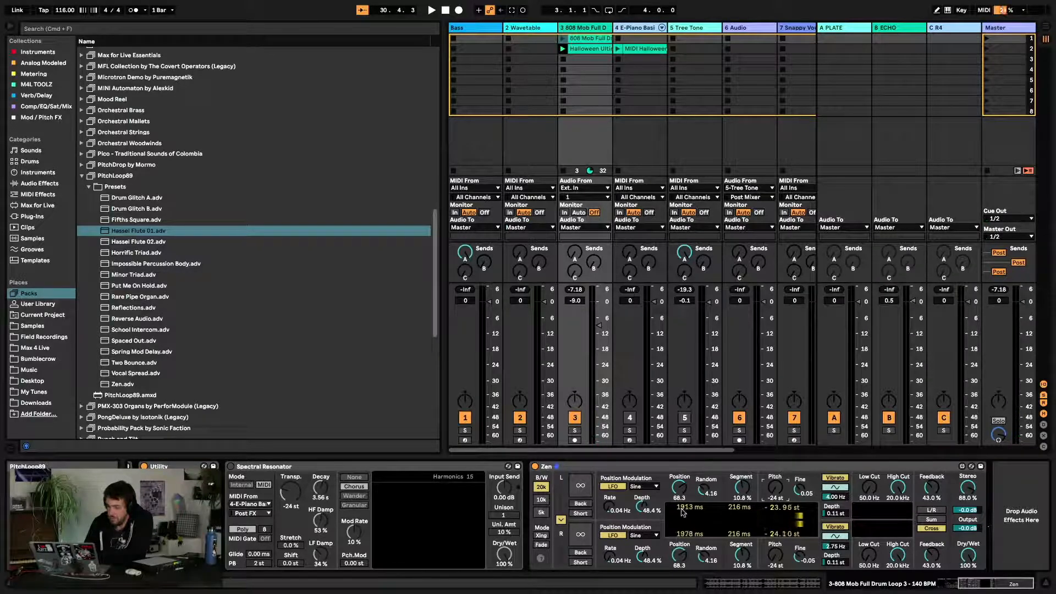
Load the Drum Glitch A preset and restart playback
click(121, 199)
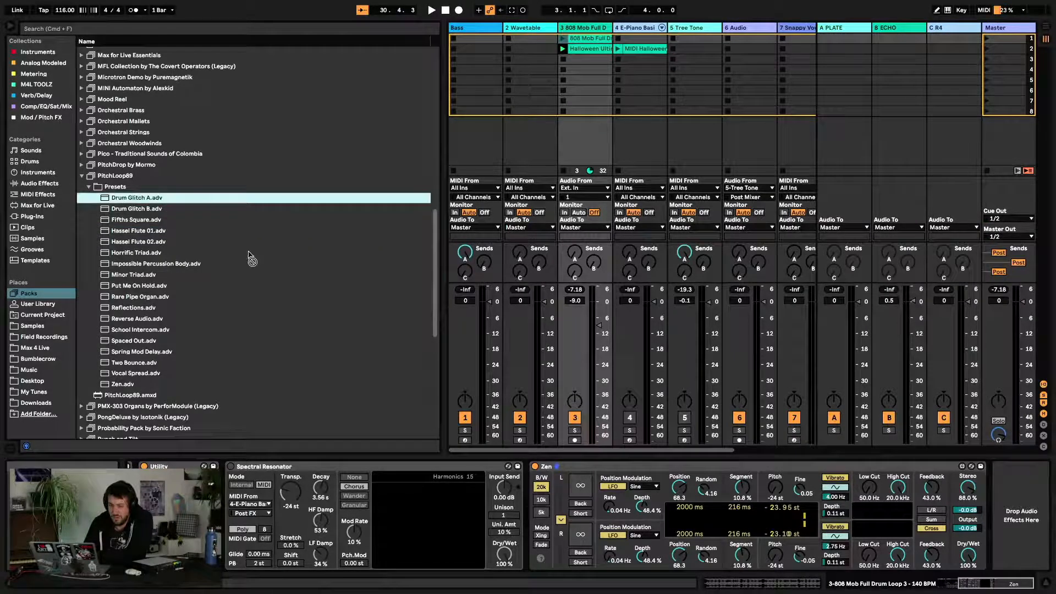
drag(576, 464, 573, 466)
key(space)
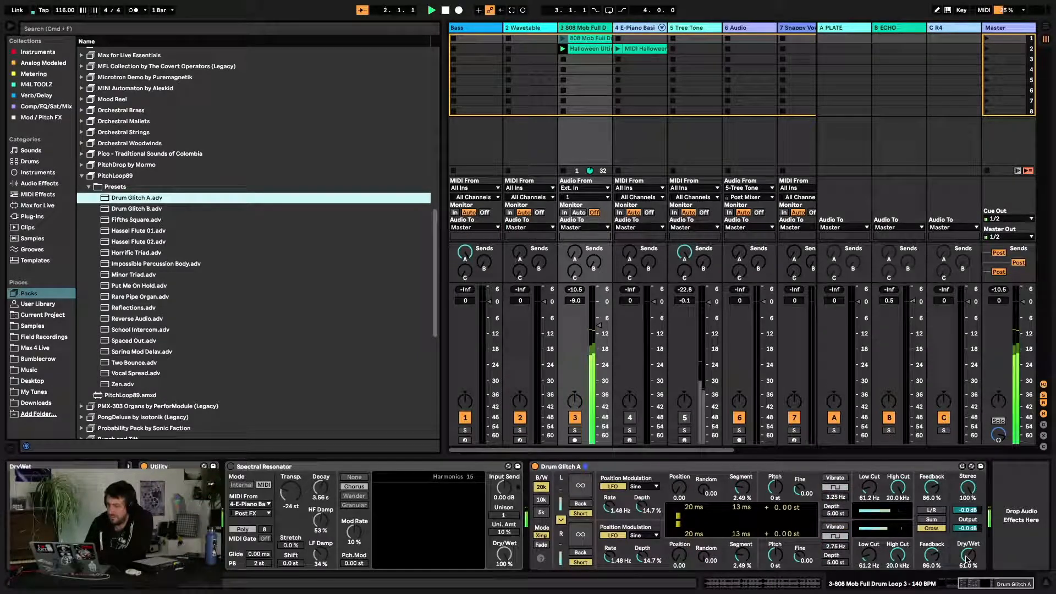
Load the Drum Glitch B preset onto the track
drag(132, 211, 399, 319)
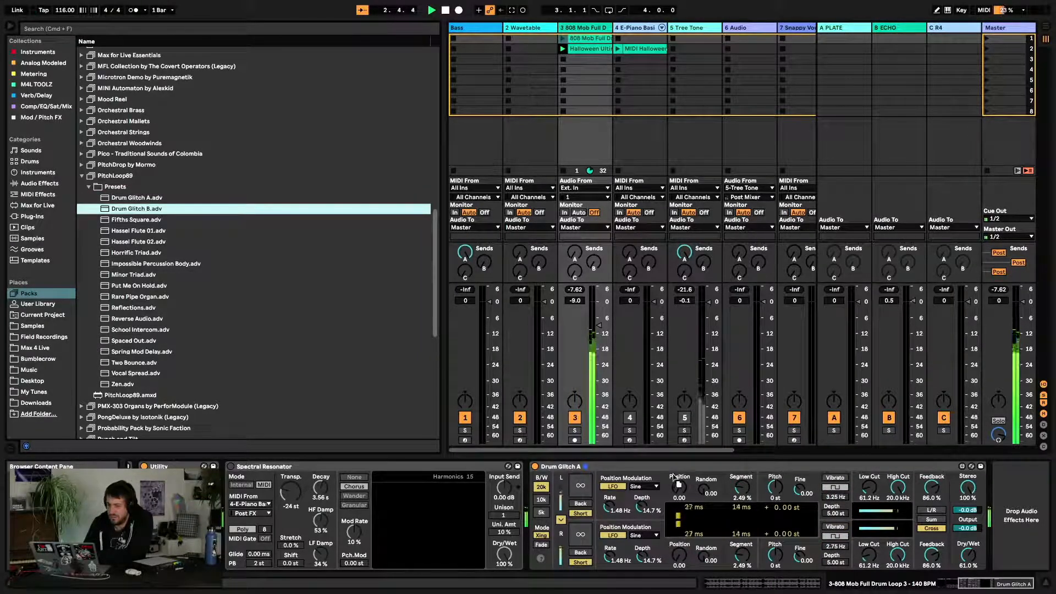
drag(679, 474, 679, 475)
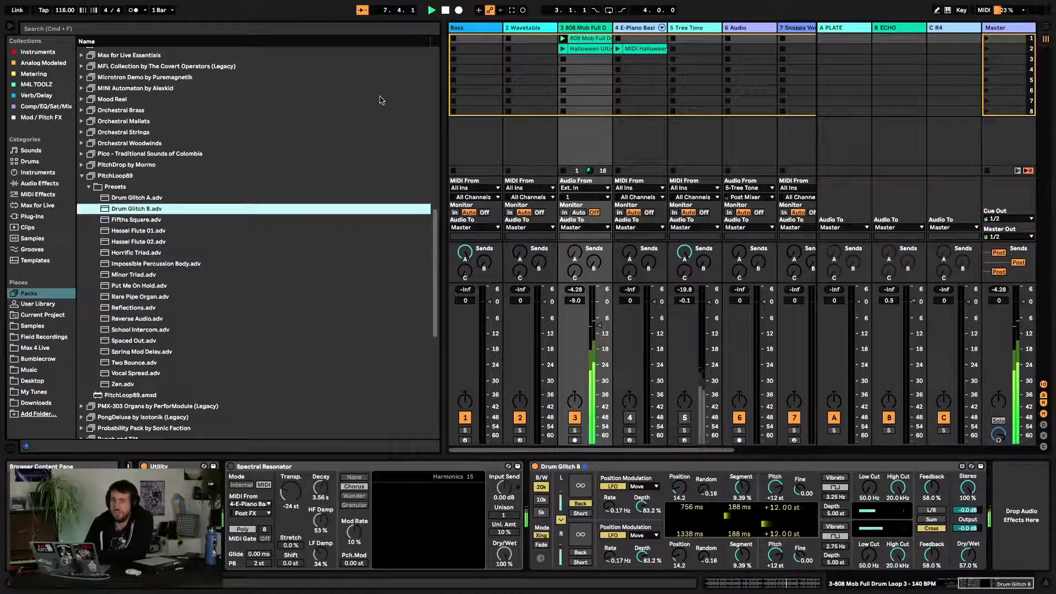
Add a Drum Glitch A device to the chain and delete the Drum Glitch B device
click(129, 198)
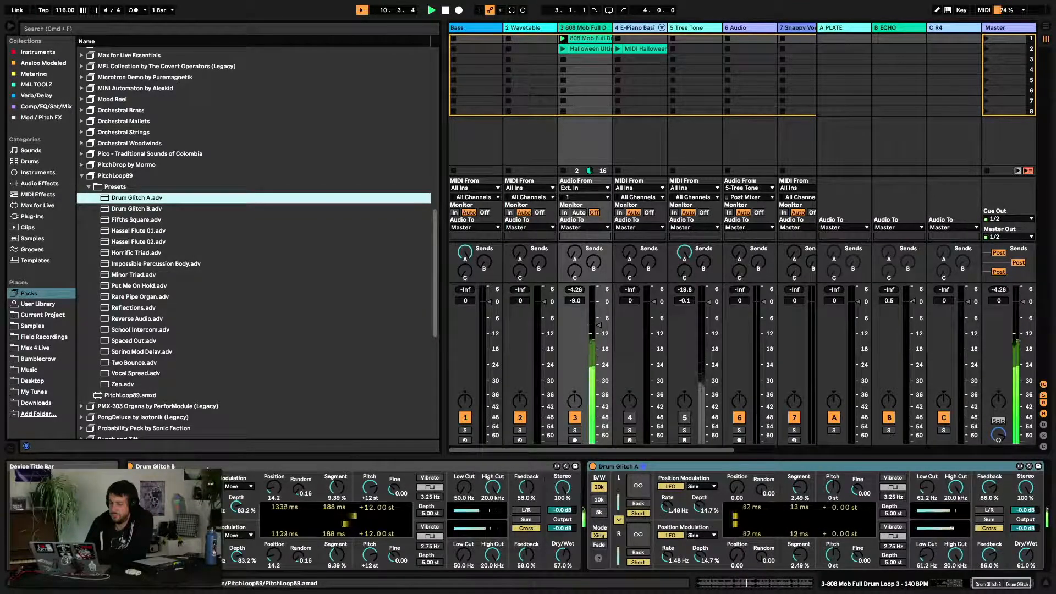
scroll(572, 517, left, 5)
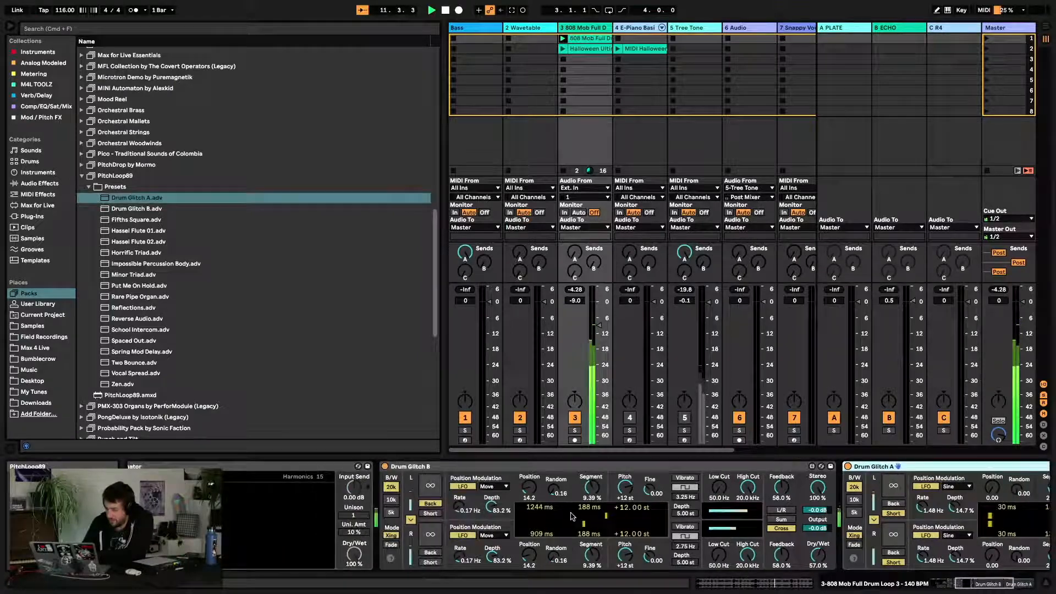
scroll(572, 516, left, 3)
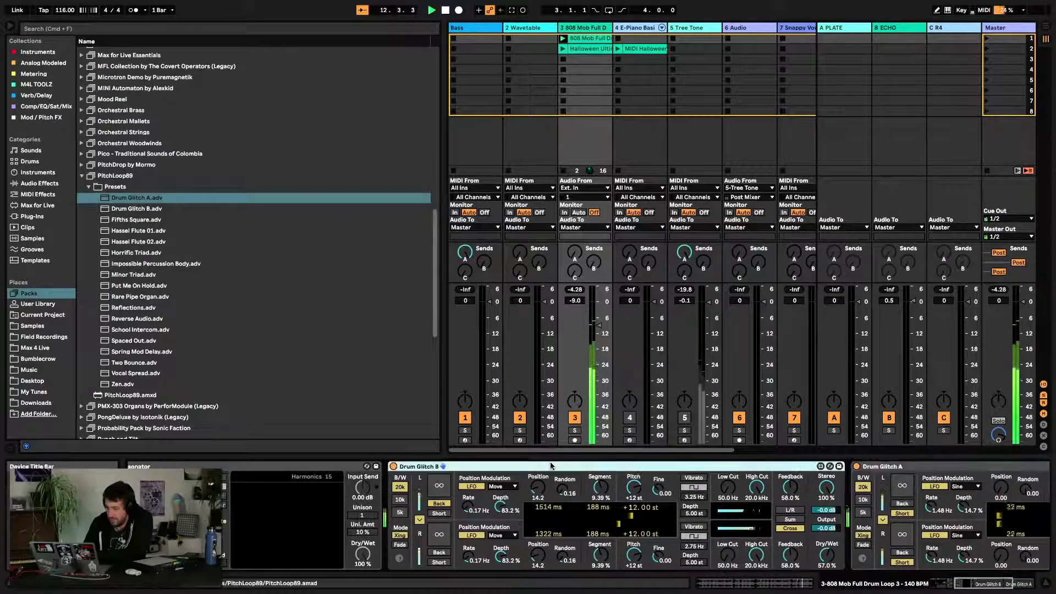
key(Delete)
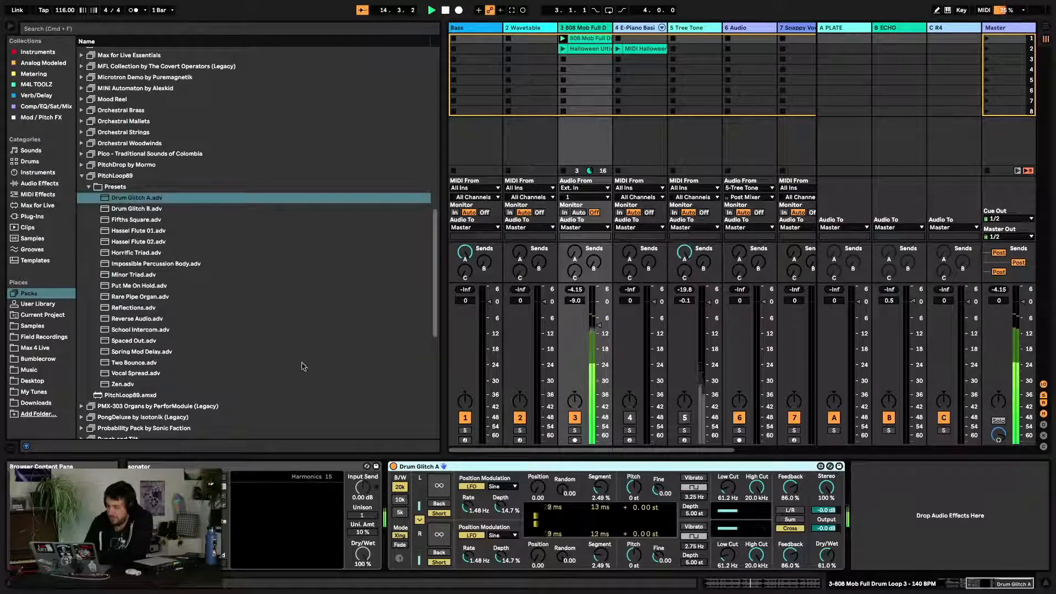
Select the Spectral Resonator device in the track's chain
scroll(410, 501, left, 5)
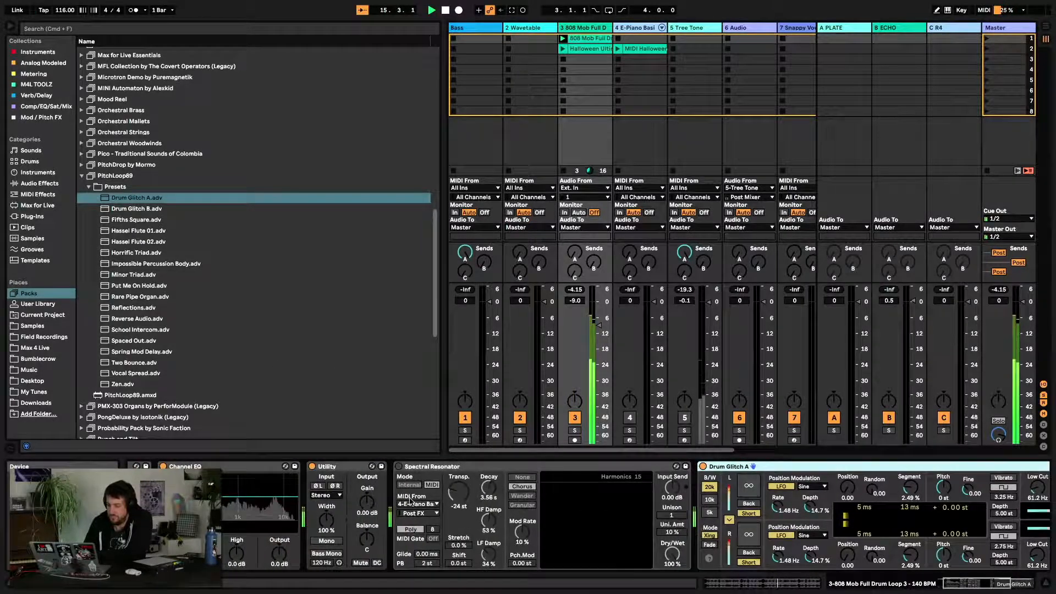
click(399, 467)
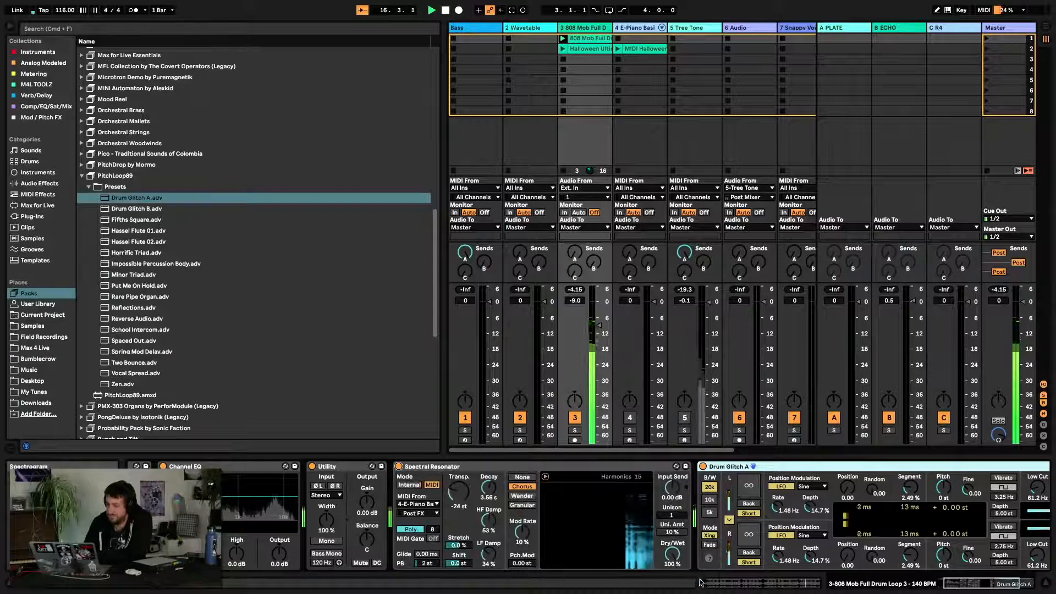
Sweep the Spectral Resonator's Dry/Wet down to 0% and back up to about 42%
drag(674, 556, 675, 591)
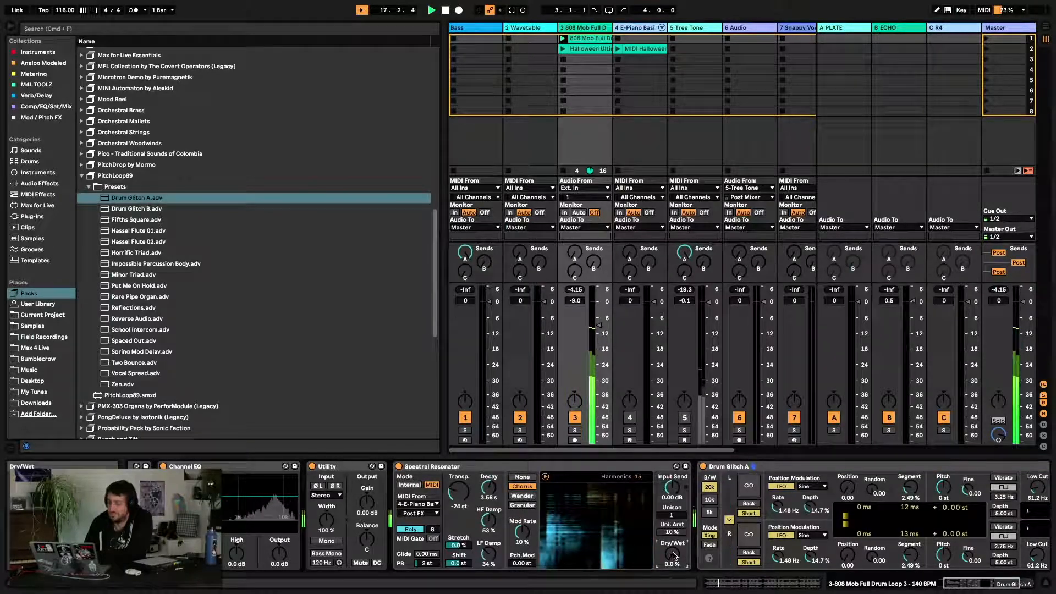
drag(675, 556, 674, 534)
Set both Pitch knobs of the Drum Glitch A device to -24 st
scroll(674, 555, right, 5)
drag(775, 554, 775, 527)
drag(777, 490, 773, 553)
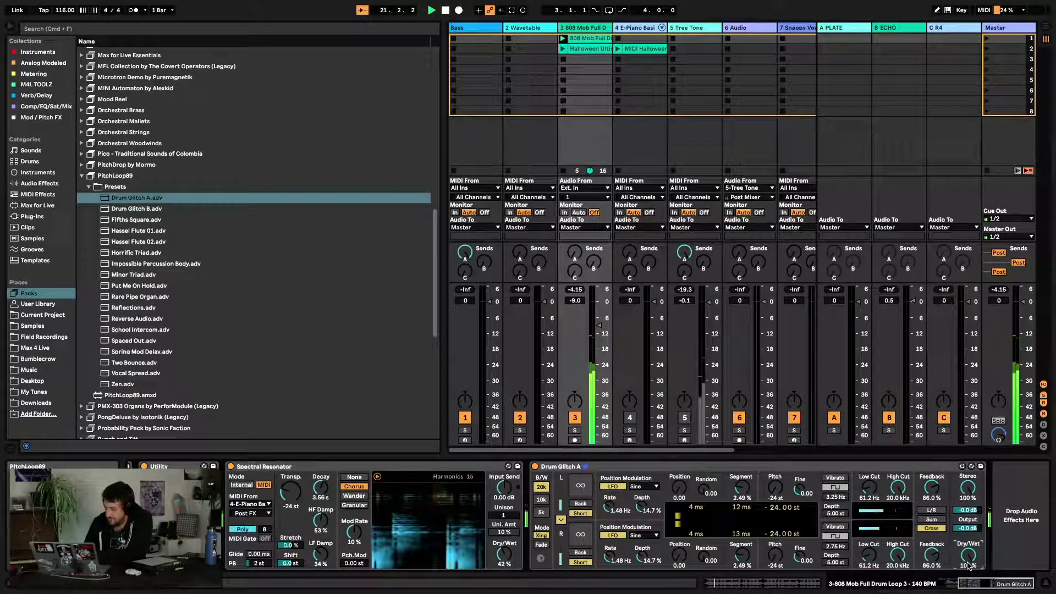
Sweep Drum Glitch A's Dry/Wet through 0% back to 100% and set the Spectral Resonator's Dry/Wet to 46%
drag(968, 566, 969, 591)
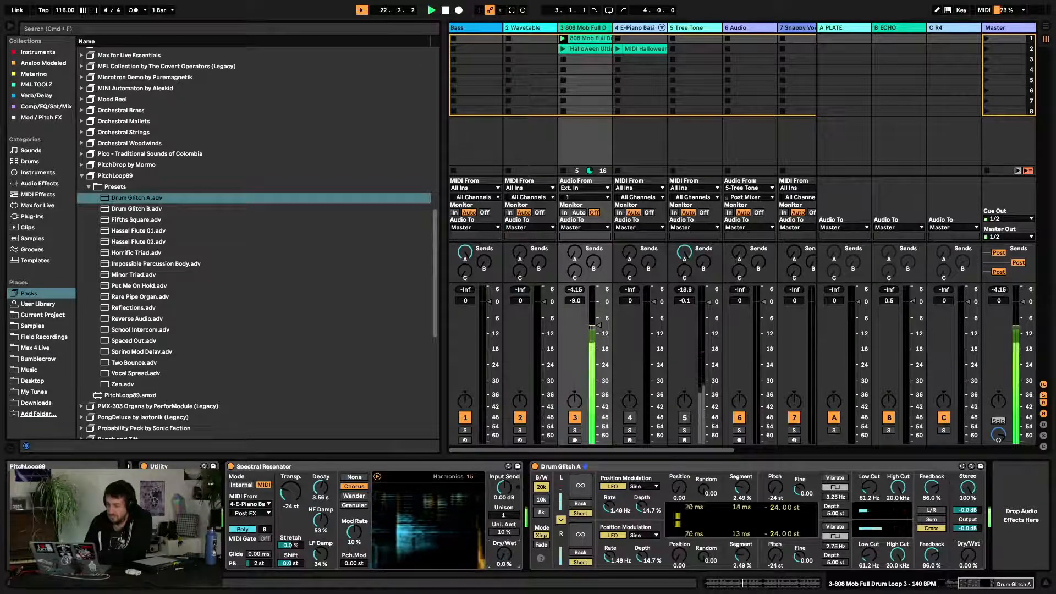
drag(969, 554, 968, 495)
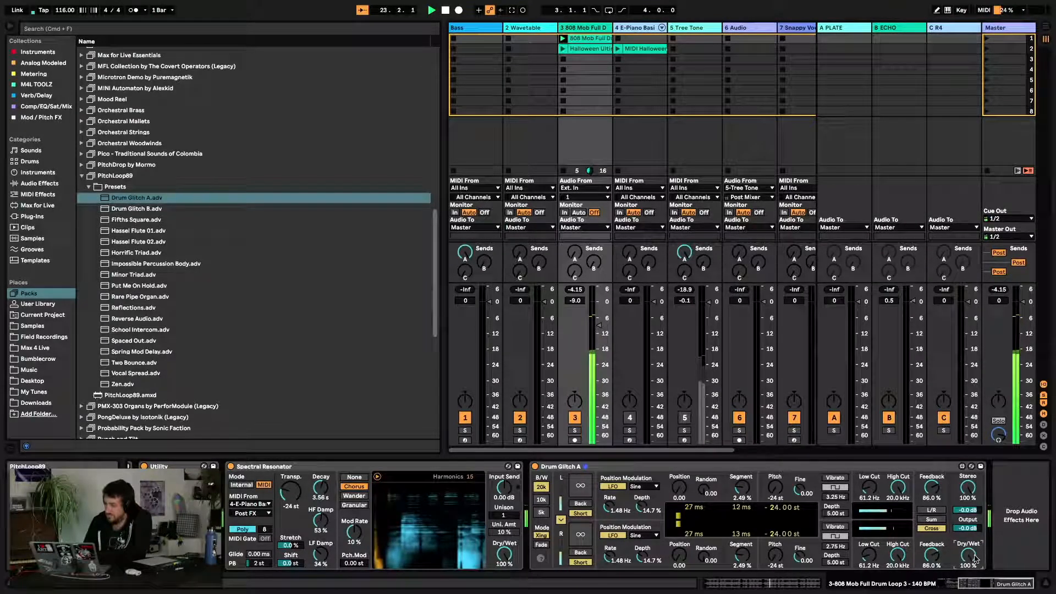
drag(504, 554, 504, 564)
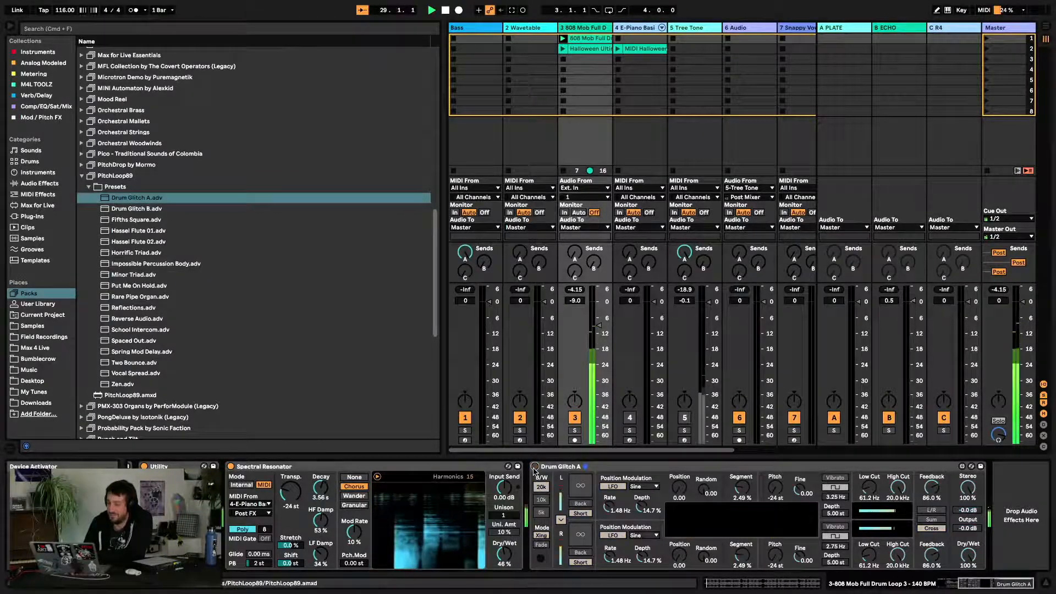
Bypass and re-enable the Spectral Resonator, and set its MIDI From source to the Bass track
click(231, 467)
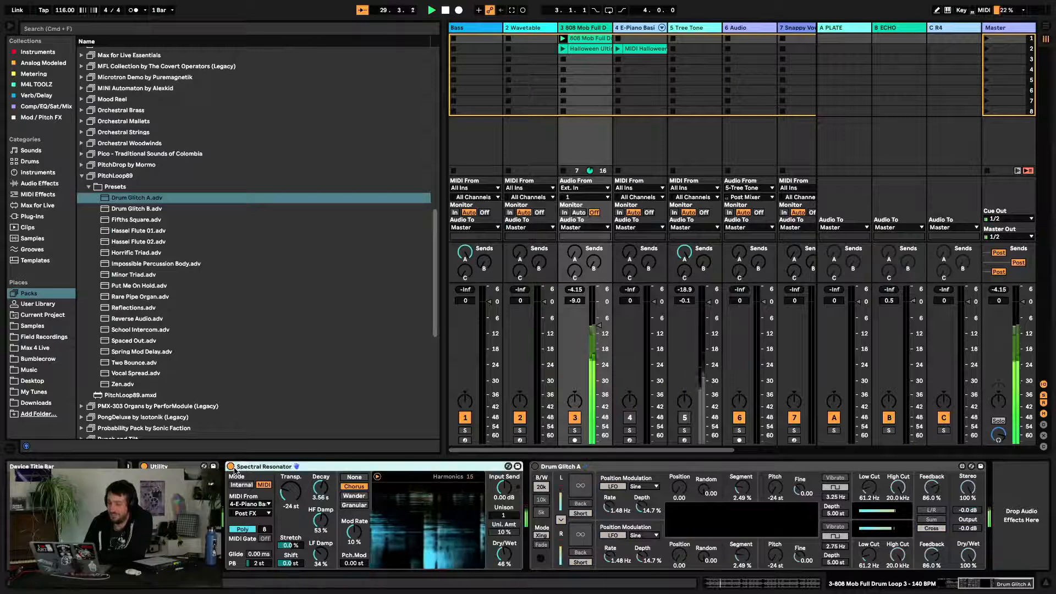
click(230, 467)
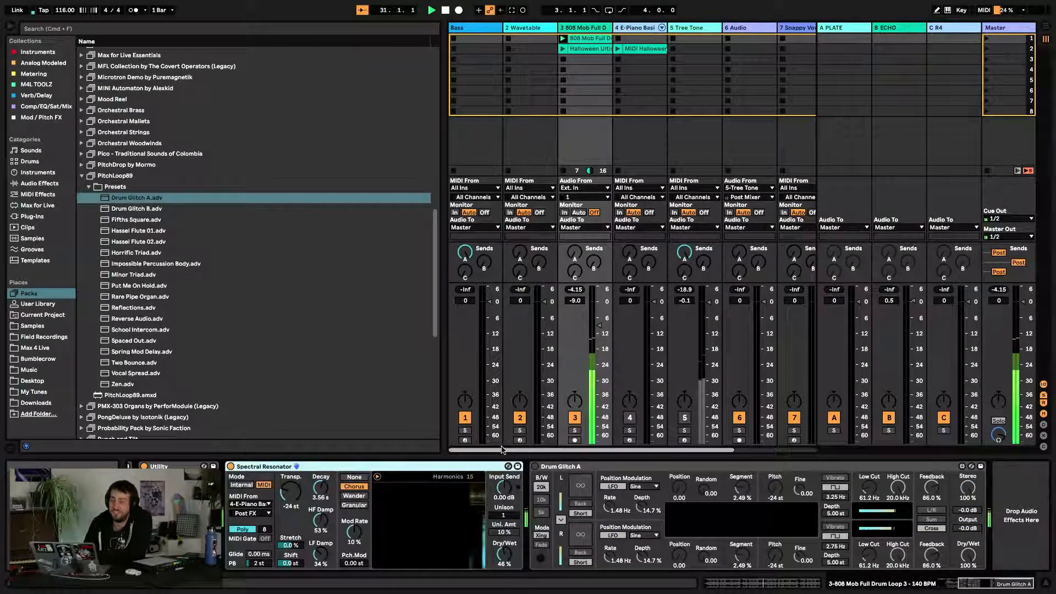
click(264, 504)
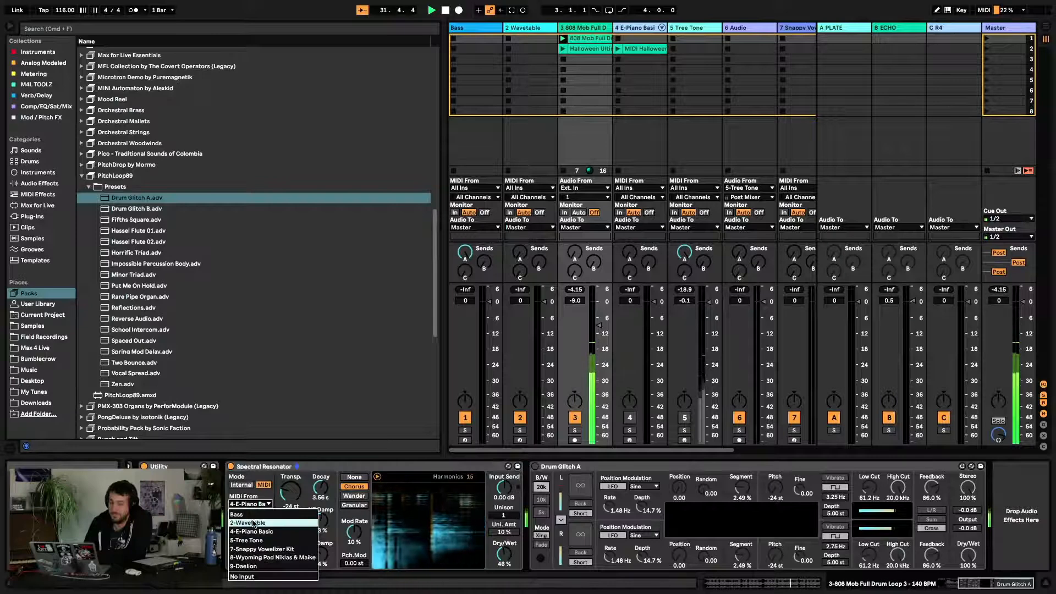
click(253, 524)
click(251, 505)
click(257, 515)
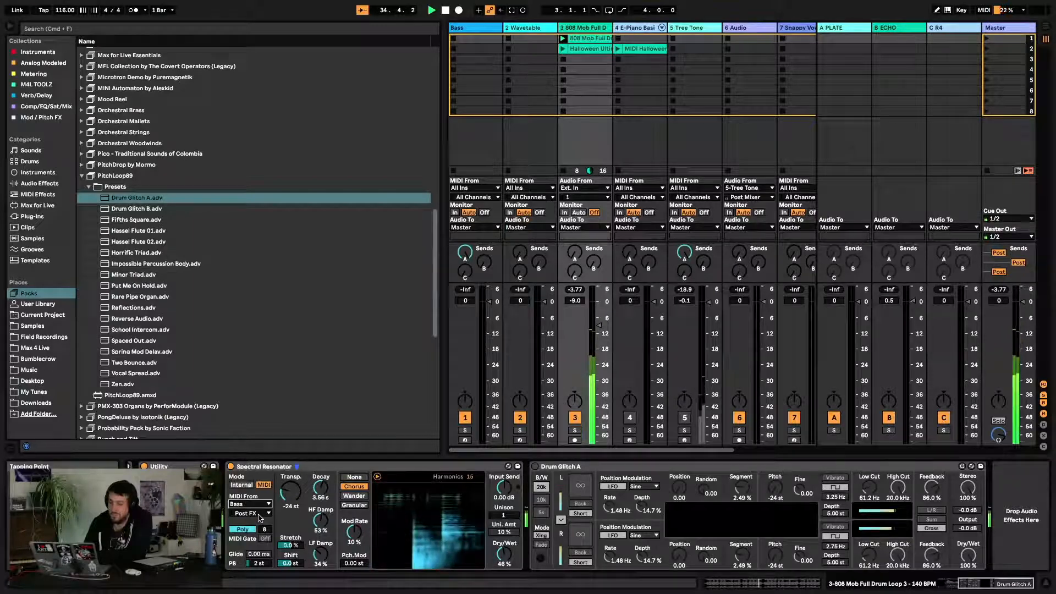
Switch the Spectral Resonator's mode to Internal and back to MIDI, and turn the Drum Glitch A device on
click(258, 505)
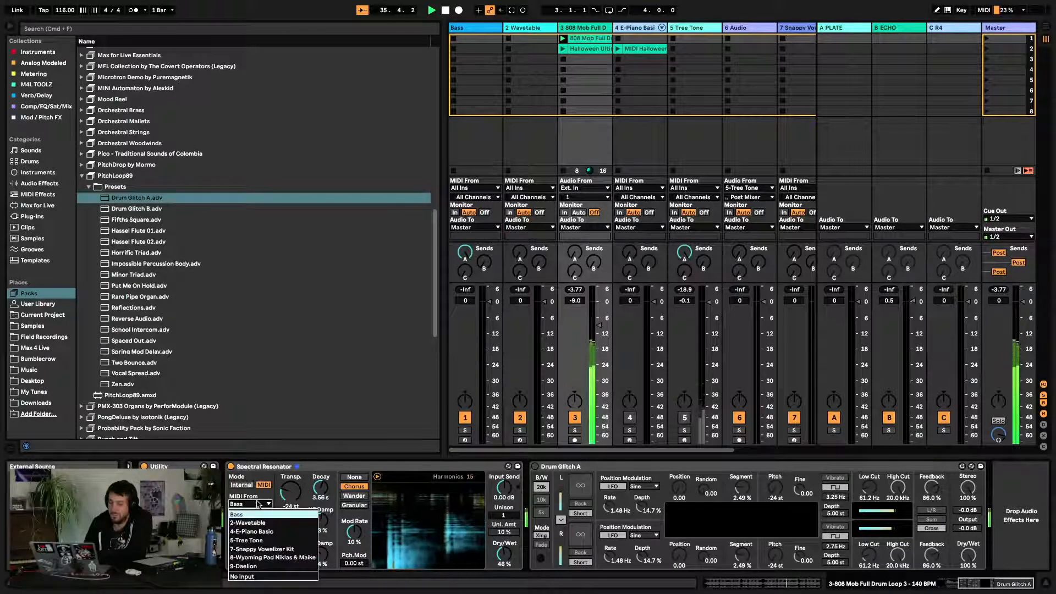
click(249, 485)
click(249, 485)
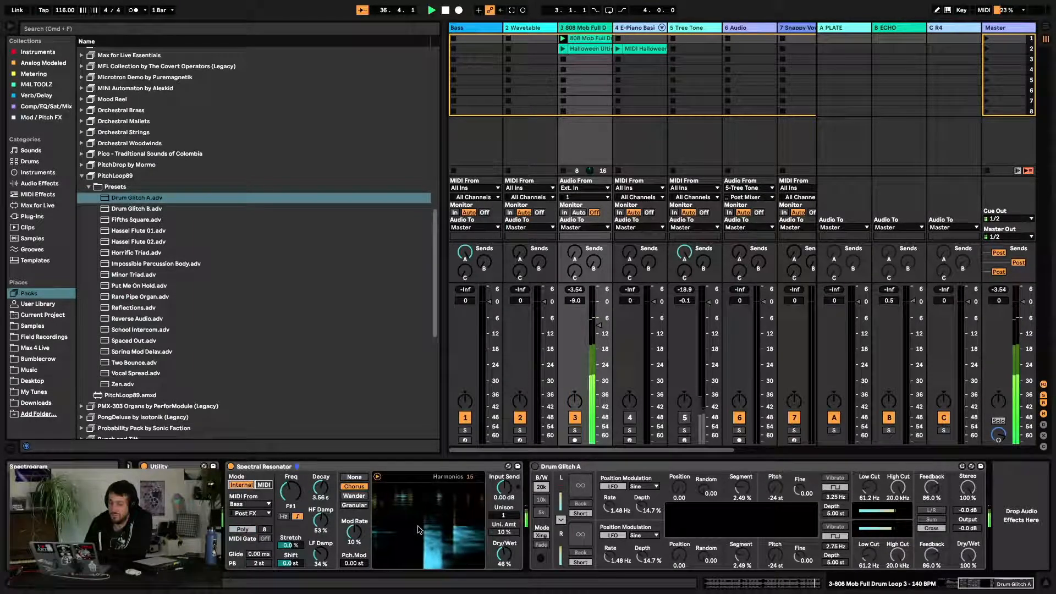
click(535, 466)
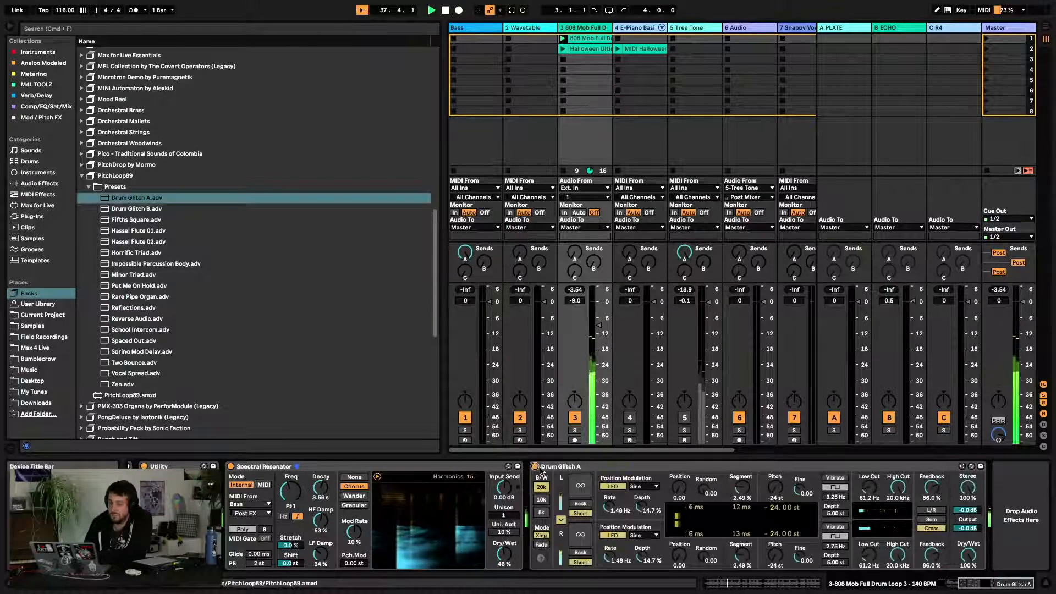
click(240, 484)
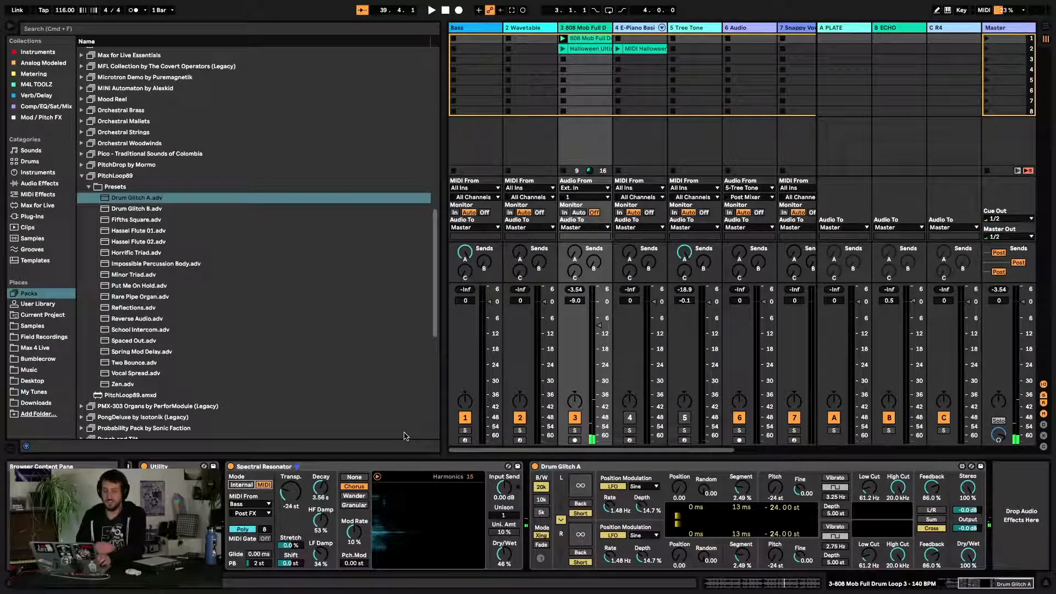
Scroll up through the list of installed packs in the browser
scroll(190, 297, up, 6)
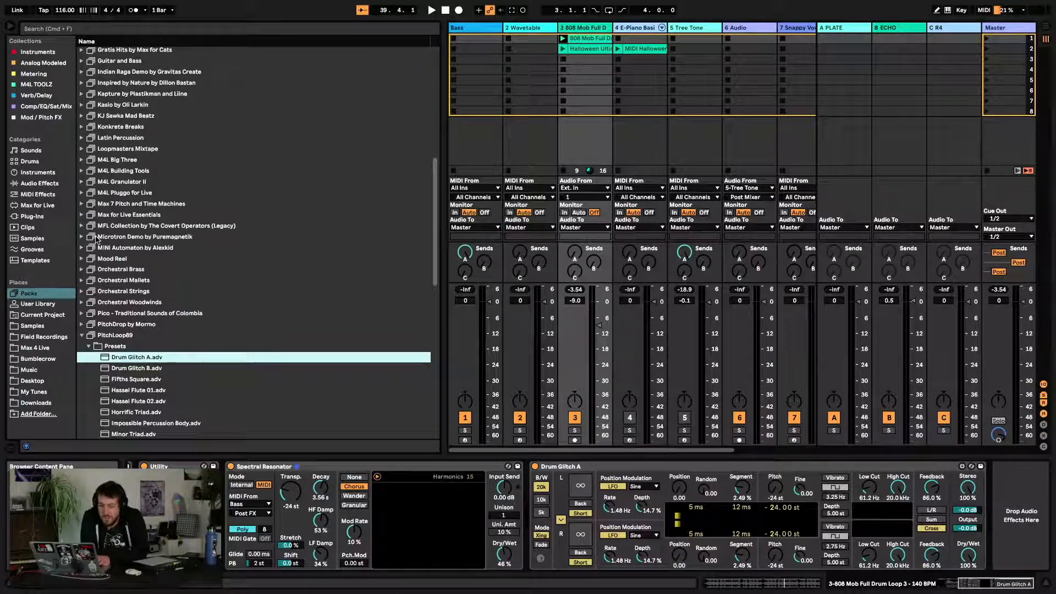
scroll(95, 238, up, 12)
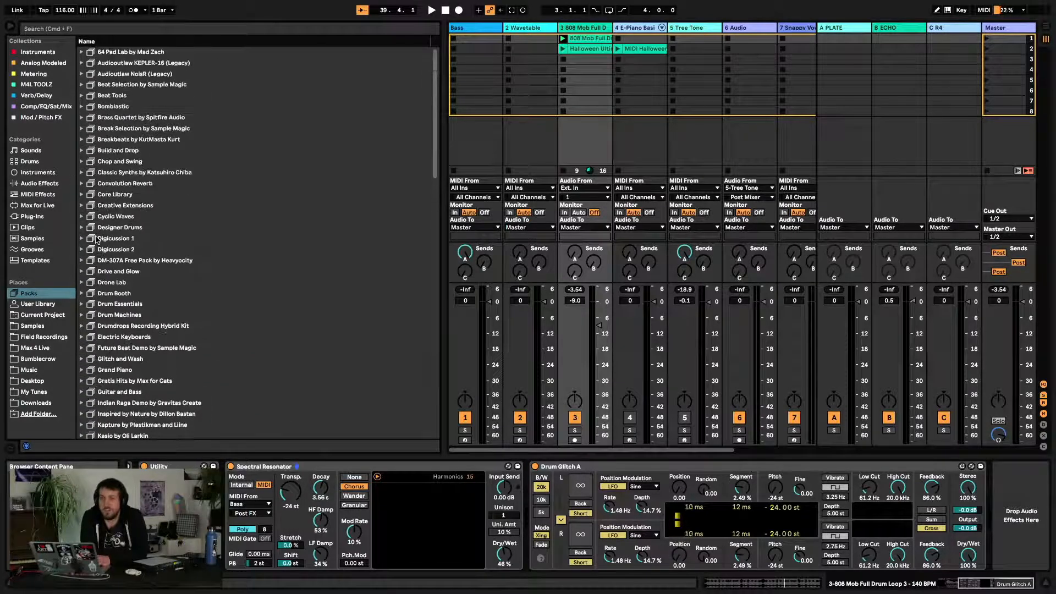